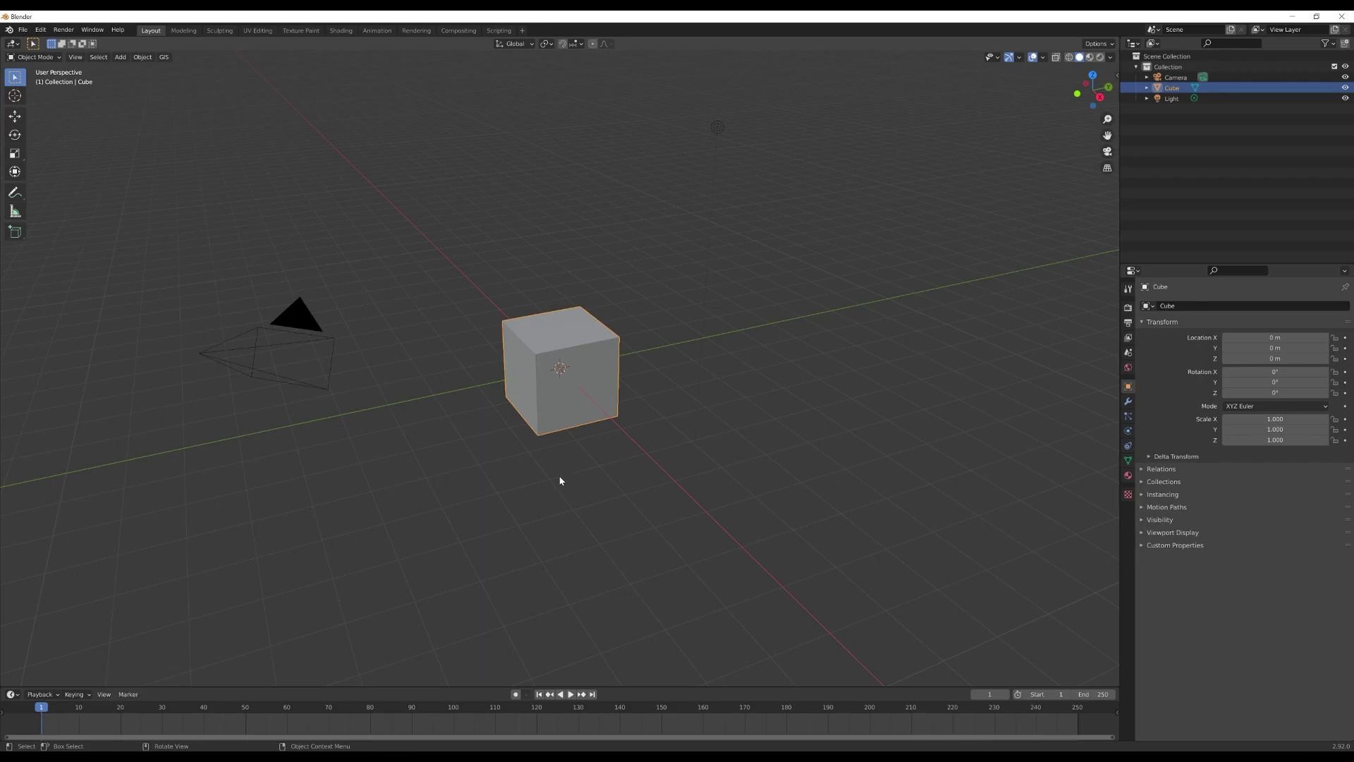
Step: Show the object's transform values and set the default cube's scale to 0.6 on X and 0.3 on Y
{"action": "middle_click_drag", "start_coordinate": [558, 474], "coordinate": [583, 440]}
{"action": "scroll", "coordinate": [576, 386], "scroll_direction": "up", "scroll_amount": 4}
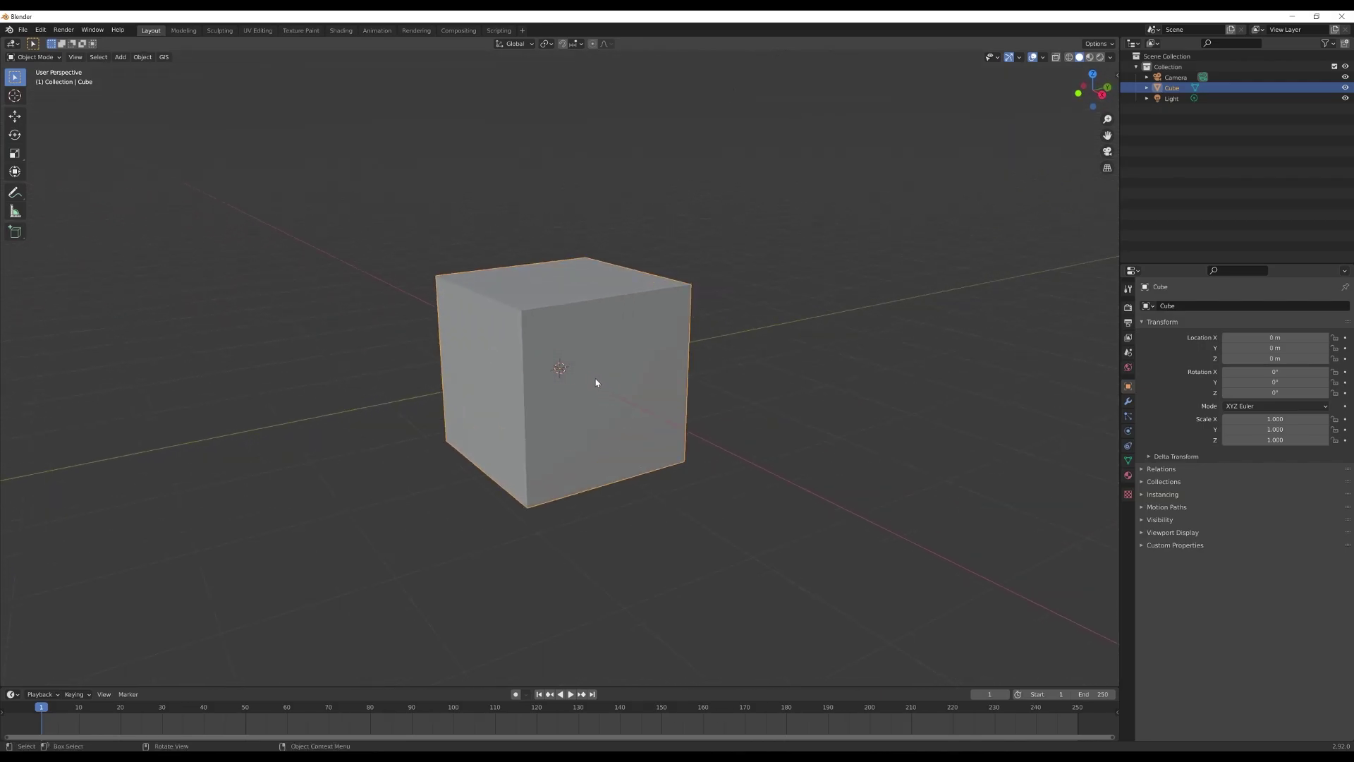
{"action": "key", "text": "n"}
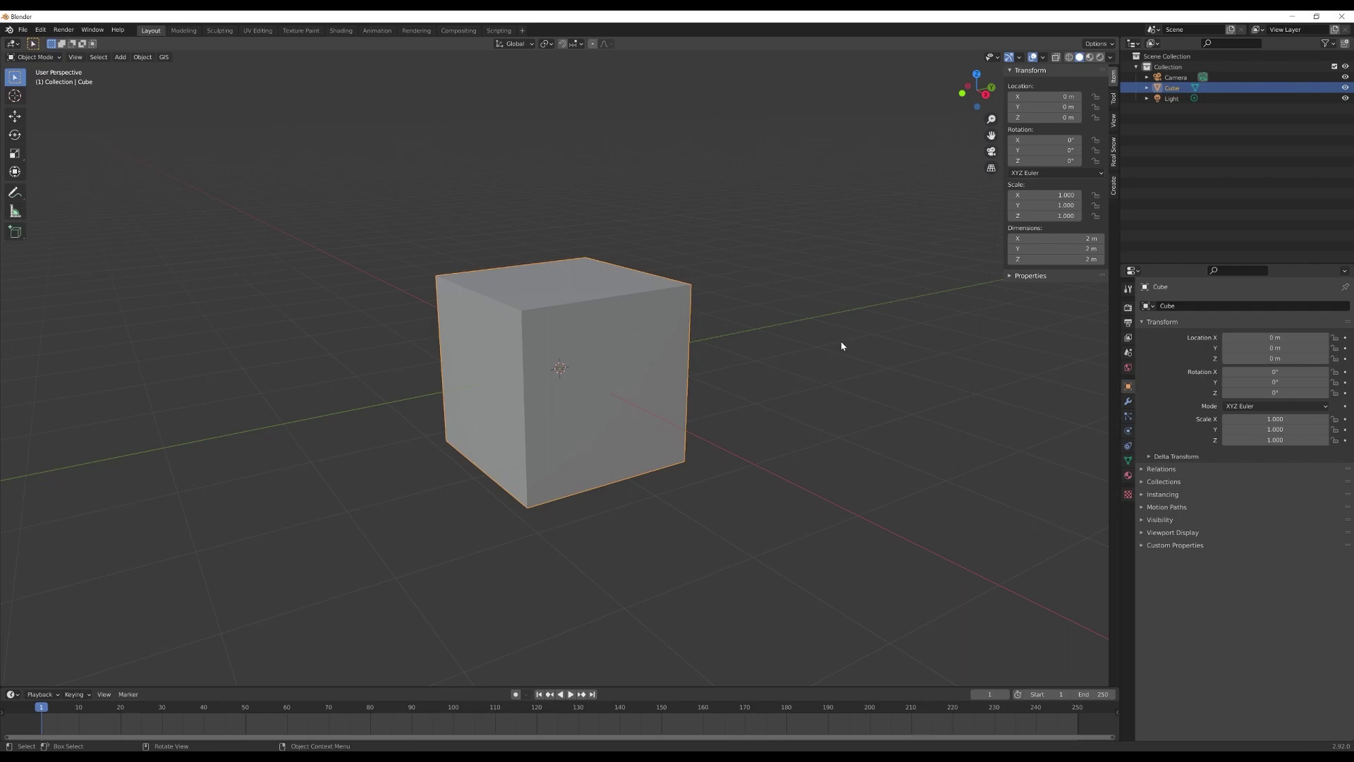
{"action": "left_click_drag", "start_coordinate": [1063, 206], "coordinate": [1030, 206]}
{"action": "left_click", "coordinate": [1064, 206]}
{"action": "type", "text": ".3"}
{"action": "key", "text": "Return"}
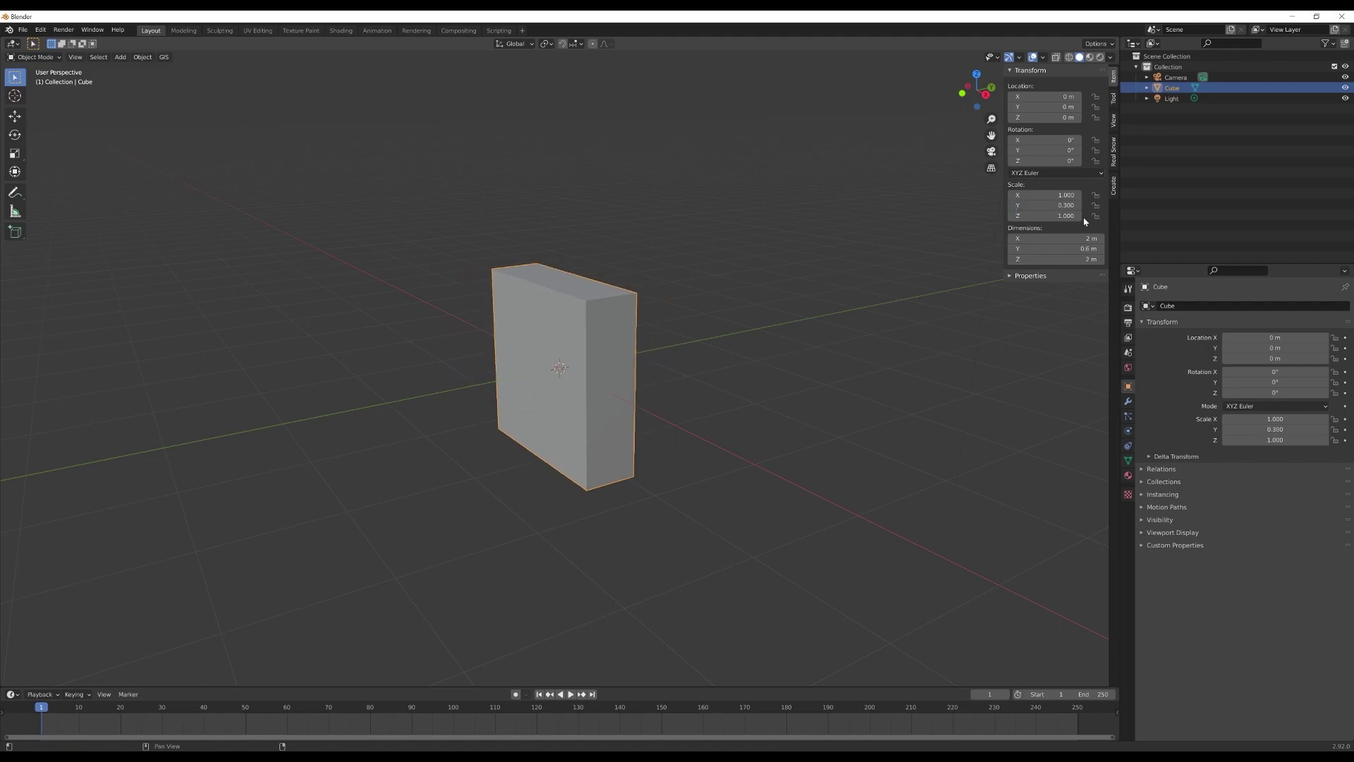
{"action": "left_click", "coordinate": [1064, 196]}
{"action": "type", "text": ".6"}
{"action": "key", "text": "Return"}
{"action": "mouse_move", "coordinate": [585, 374]}
{"action": "middle_mouse_down"}
{"action": "mouse_move", "coordinate": [620, 411]}
{"action": "mouse_move", "coordinate": [557, 395]}
{"action": "mouse_move", "coordinate": [572, 423]}
{"action": "mouse_move", "coordinate": [587, 354]}
{"action": "middle_mouse_up"}
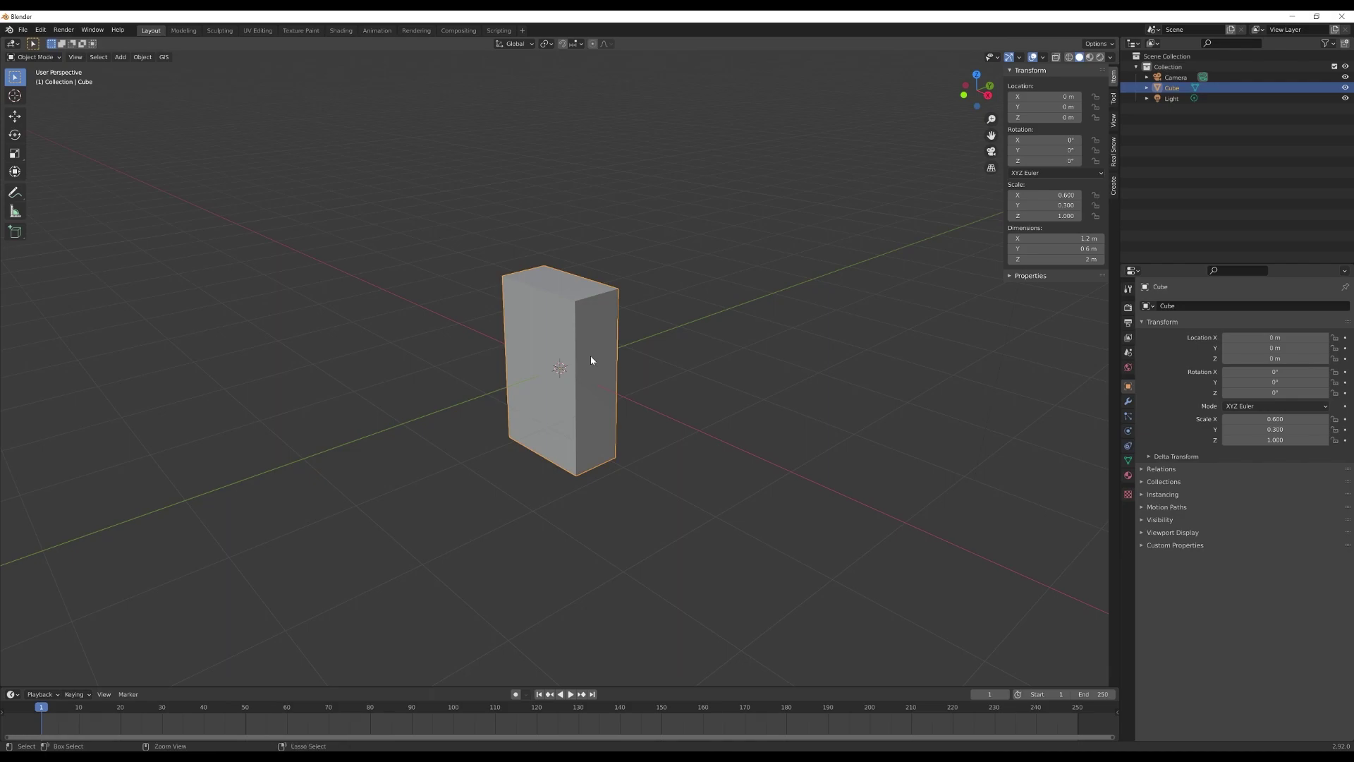
Step: Apply the scale of the resized cube
{"action": "key", "text": "ctrl+a"}
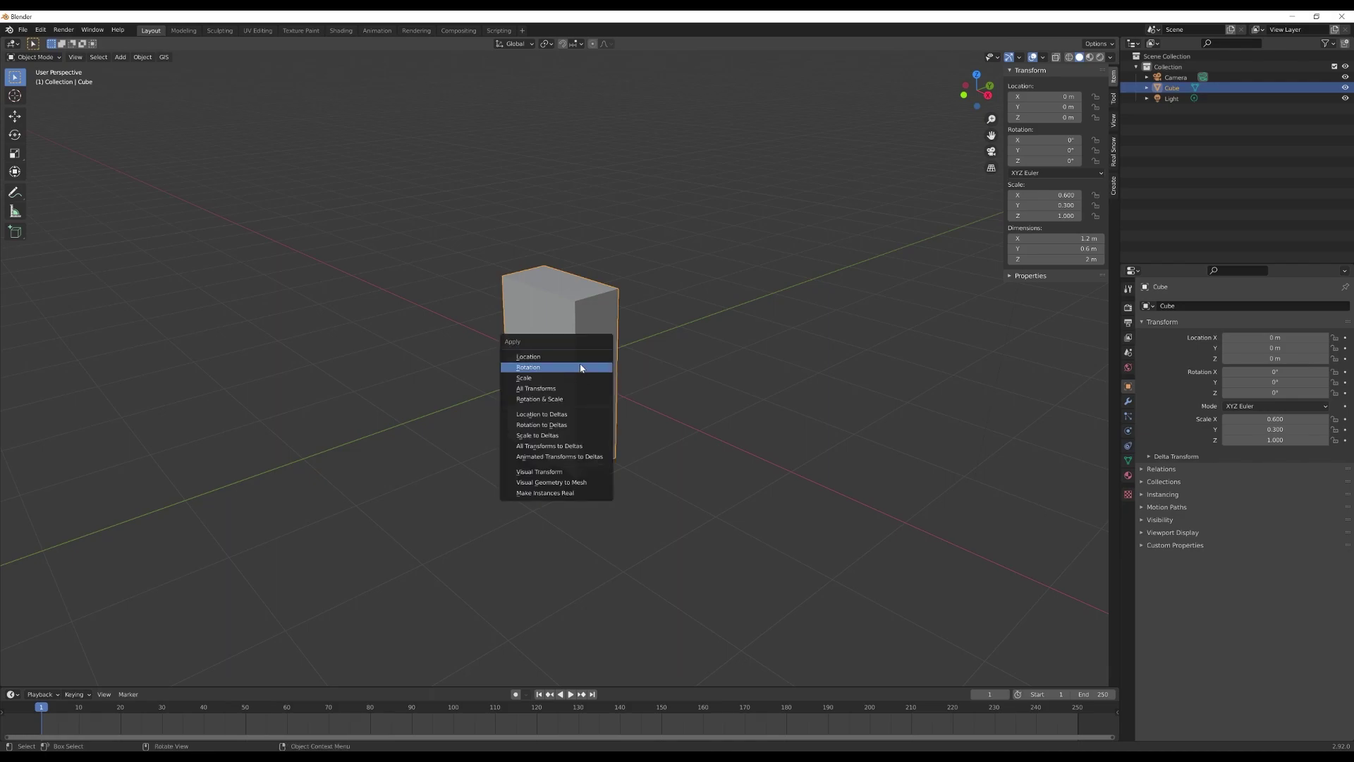
{"action": "left_click", "coordinate": [541, 378]}
{"action": "middle_click_drag", "start_coordinate": [567, 377], "coordinate": [590, 383]}
{"action": "scroll", "coordinate": [579, 282], "scroll_direction": "up", "scroll_amount": 2}
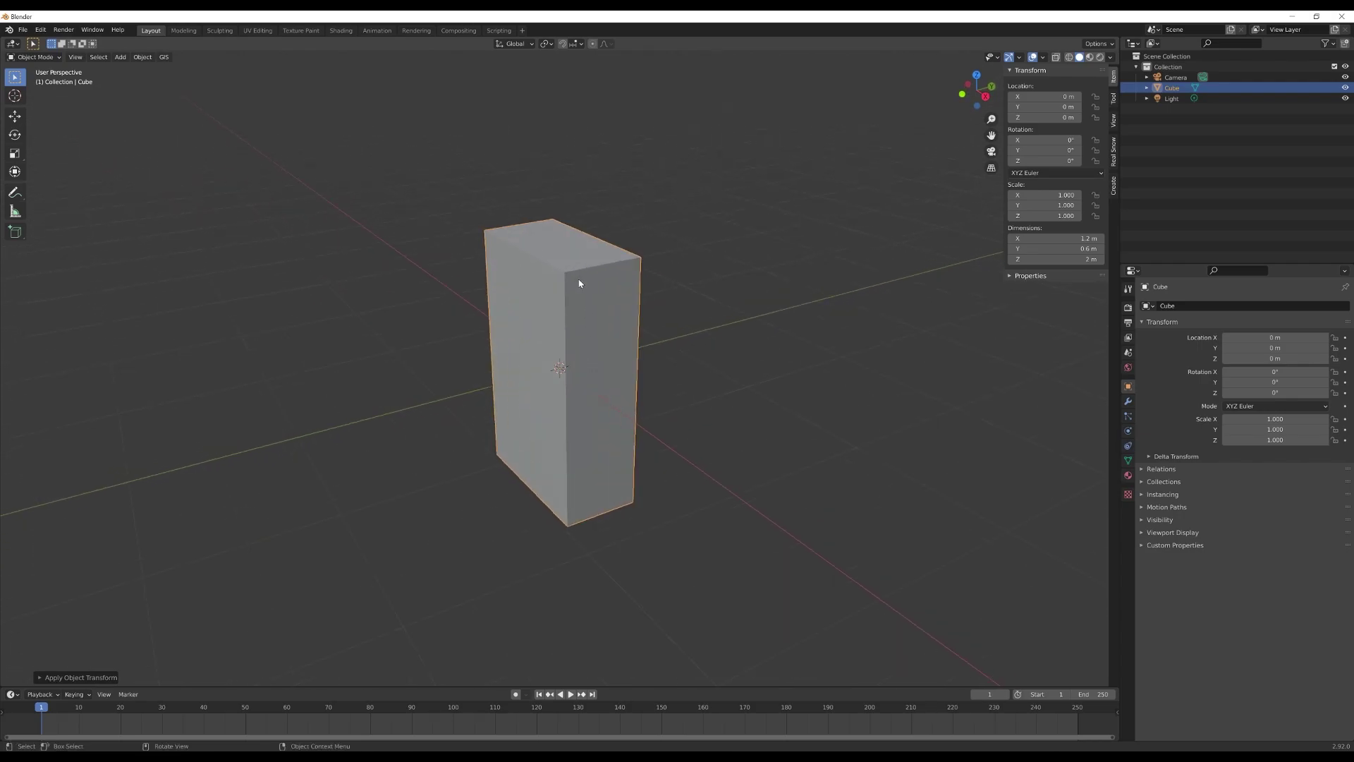
Step: Bevel the block's two short top edges in Edit Mode by about 0.5 m with multiple segments to form a rounded top, and return to Object Mode
{"action": "key", "text": "Tab"}
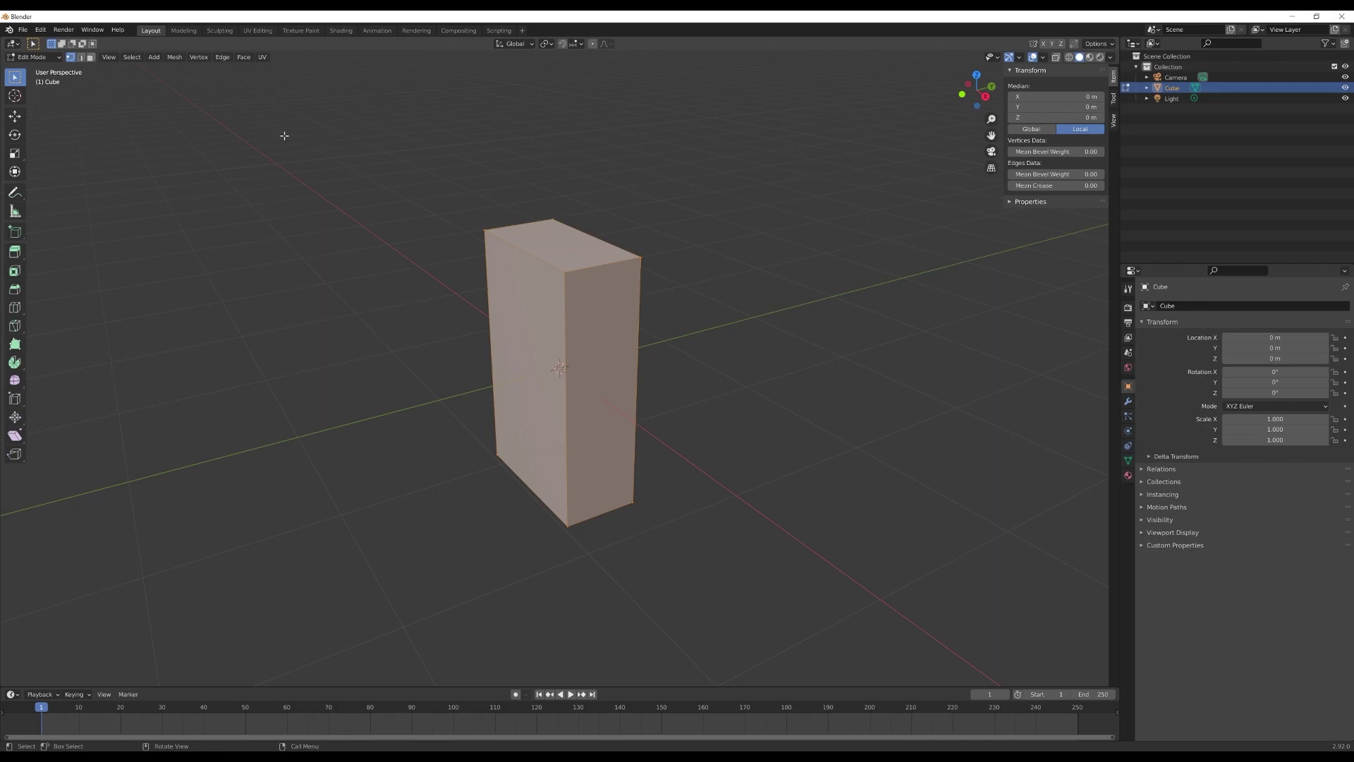
{"action": "left_click", "coordinate": [82, 60]}
{"action": "left_click", "coordinate": [590, 266]}
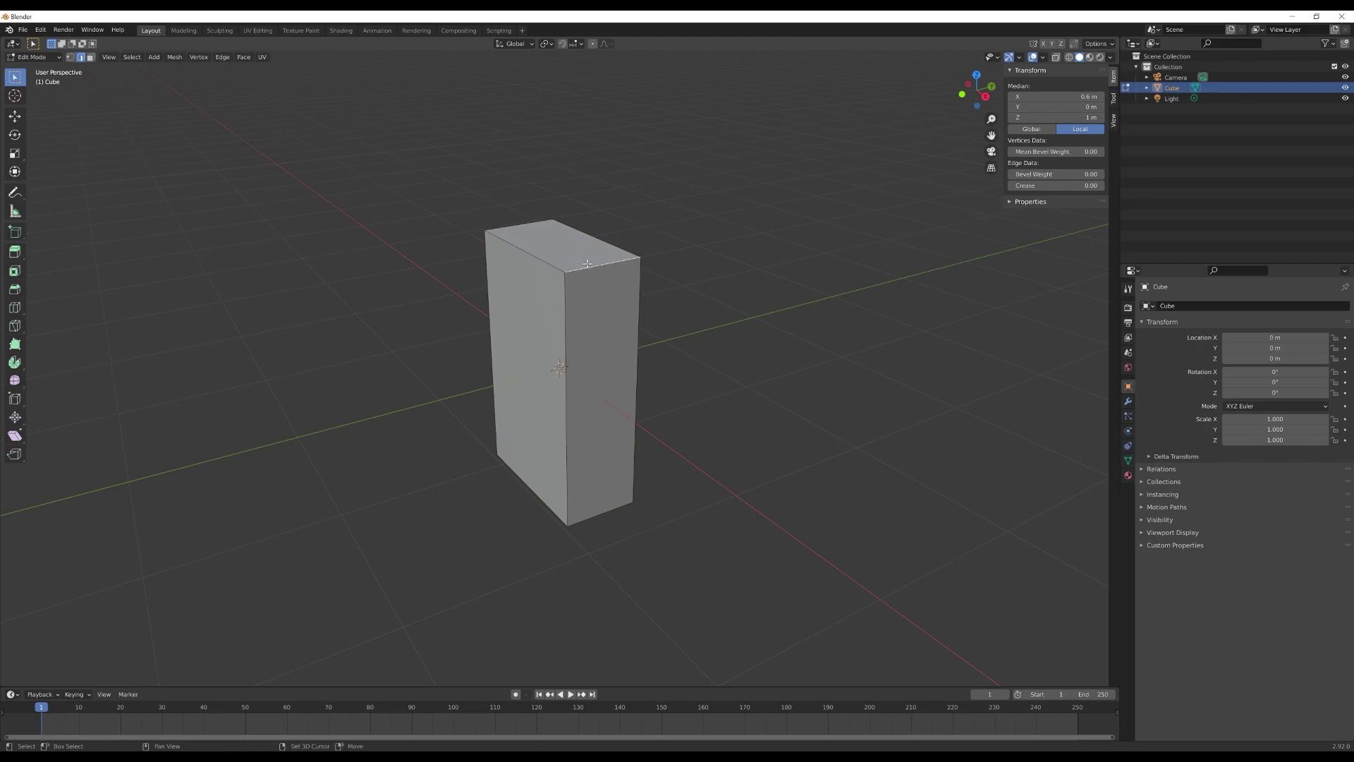
{"action": "left_click", "coordinate": [526, 223], "text": "shift"}
{"action": "middle_click_drag", "start_coordinate": [526, 223], "coordinate": [723, 290]}
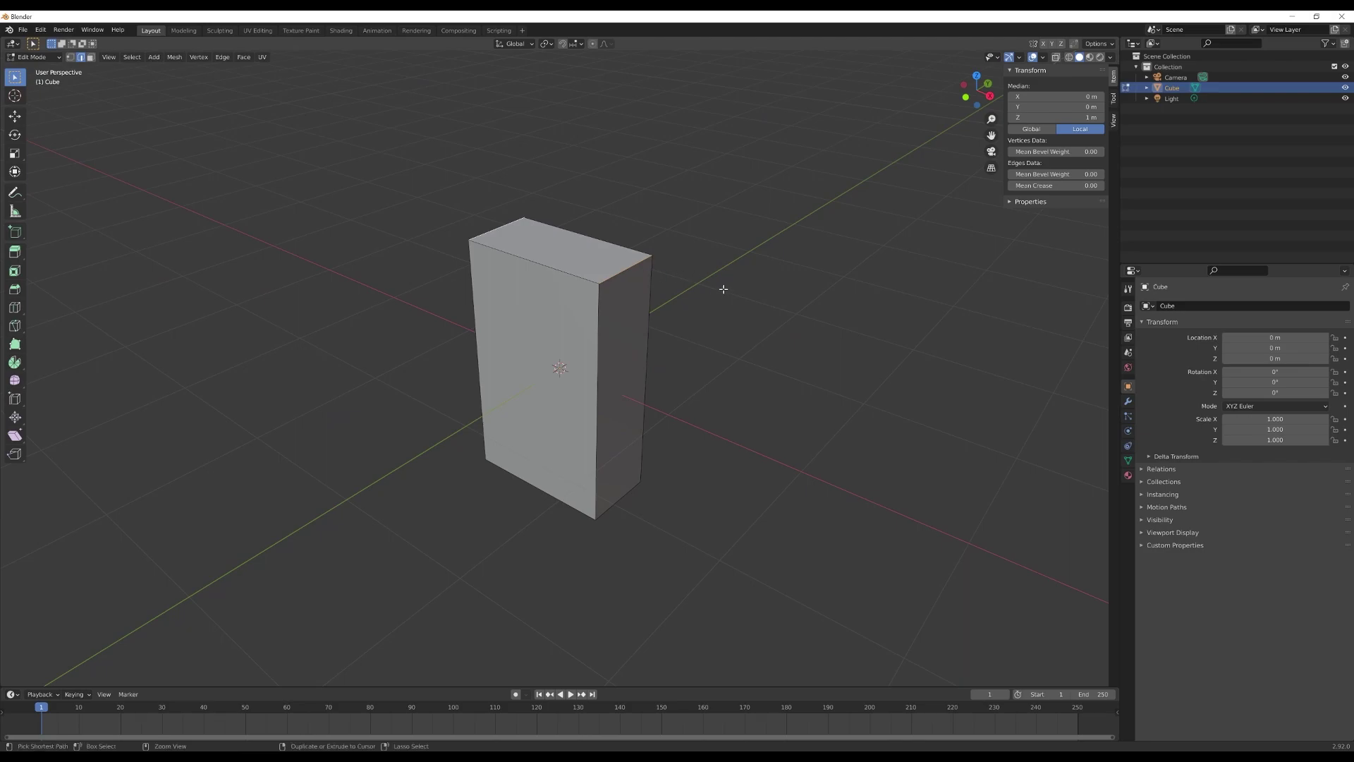
{"action": "key", "text": "ctrl+b"}
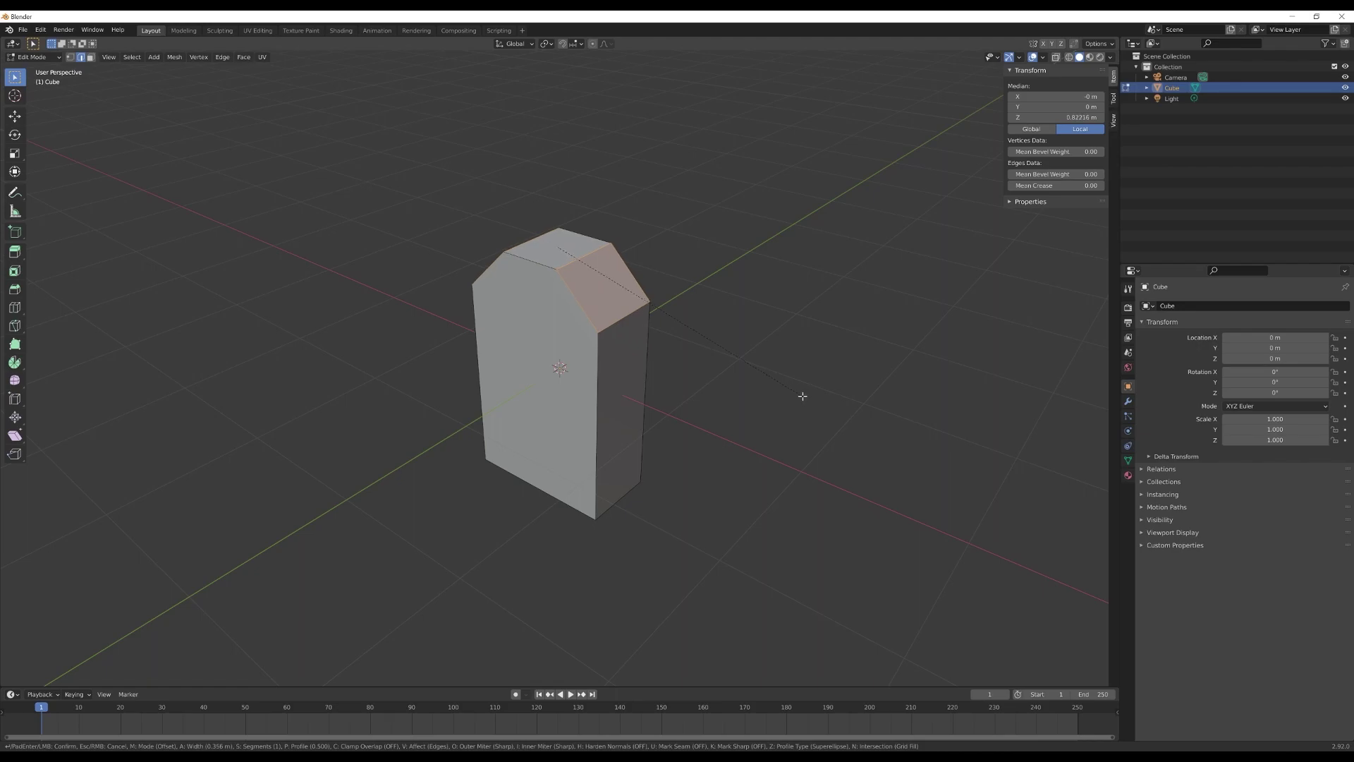
{"action": "scroll", "coordinate": [802, 395], "scroll_direction": "up", "scroll_amount": 7}
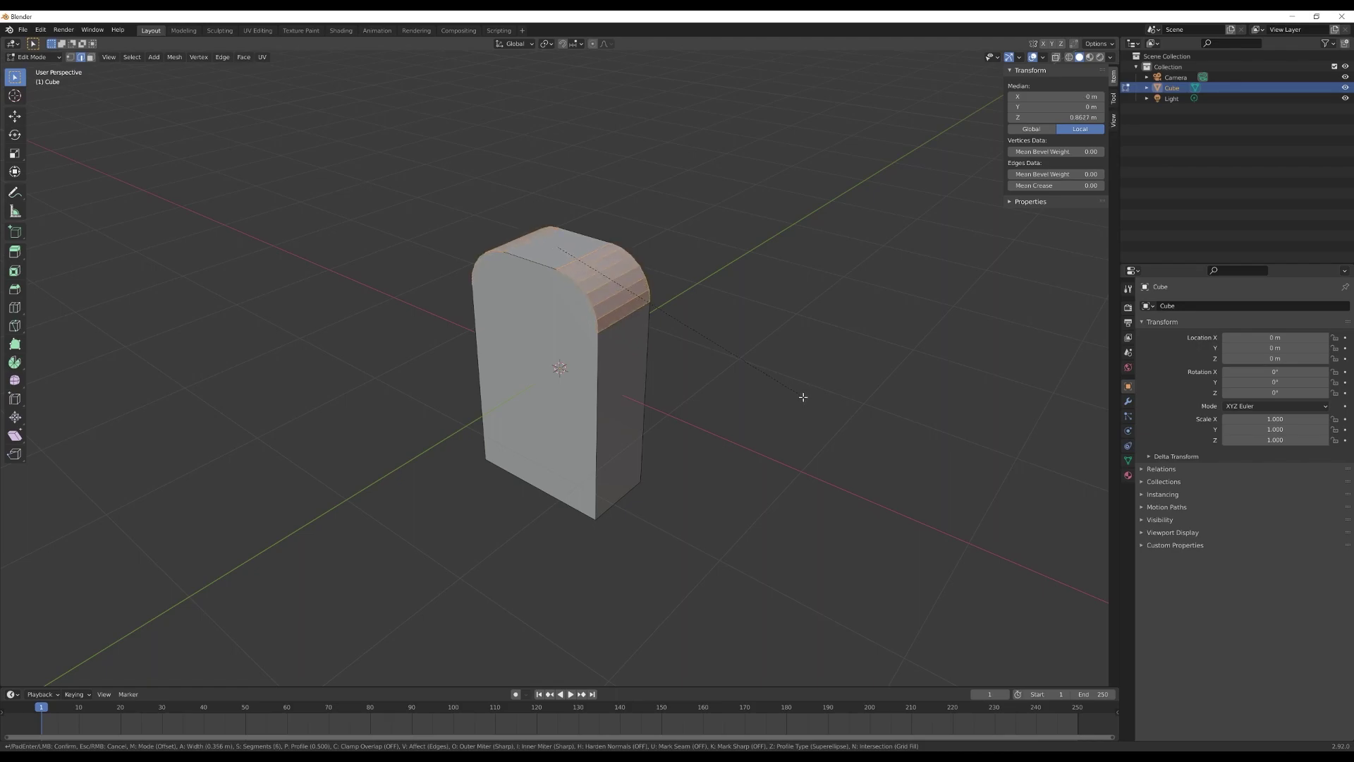
{"action": "scroll", "coordinate": [822, 408], "scroll_direction": "up", "scroll_amount": 2}
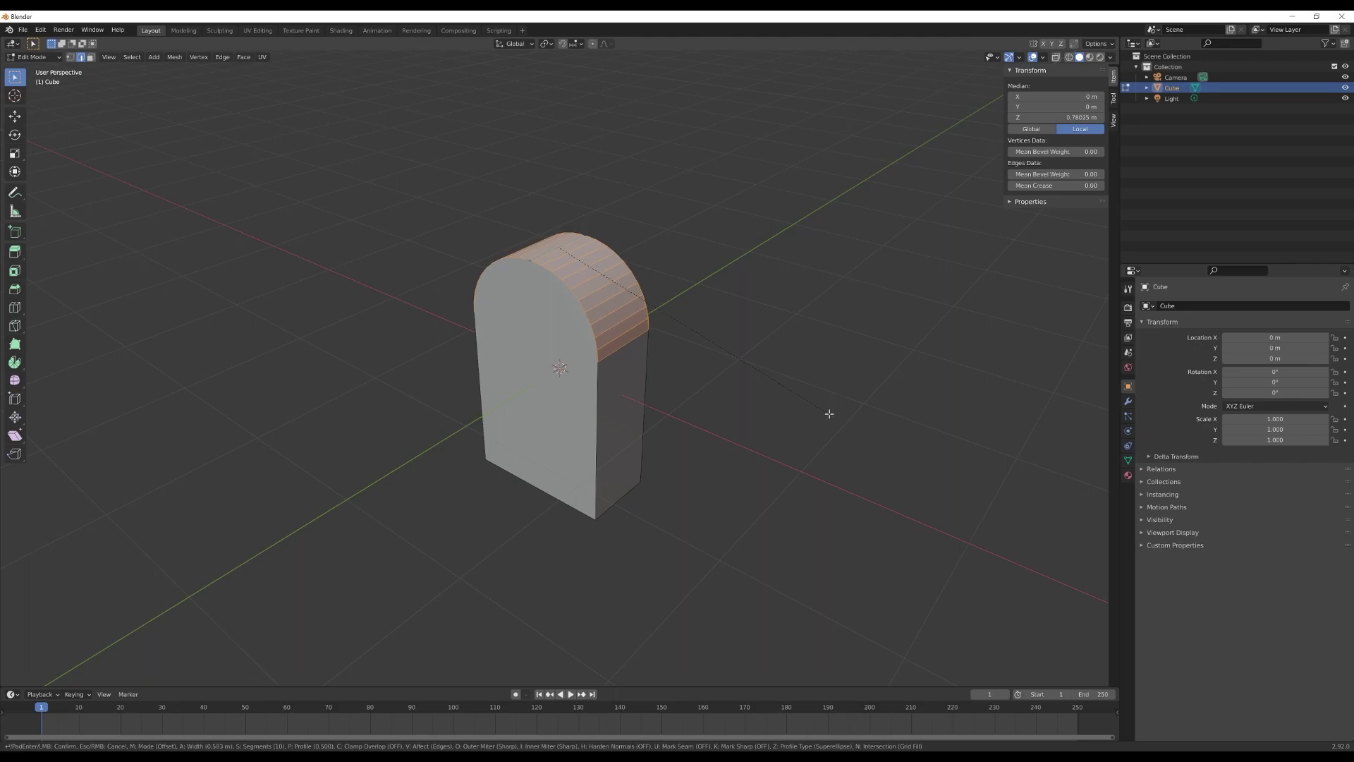
{"action": "left_click", "coordinate": [828, 414]}
{"action": "middle_click_drag", "start_coordinate": [828, 414], "coordinate": [701, 362]}
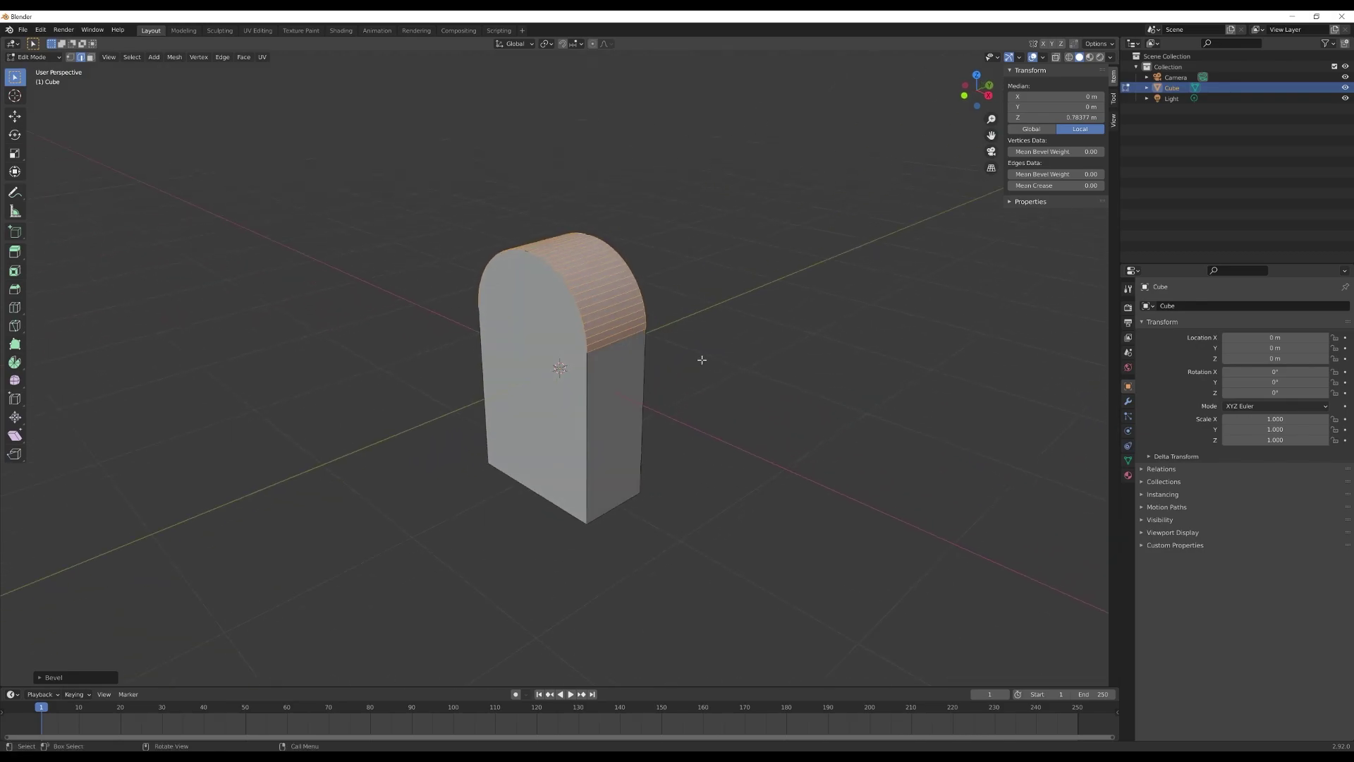
{"action": "key", "text": "Tab"}
Step: Add a Bevel modifier to the rounded block and set its limit method to None
{"action": "middle_click_drag", "start_coordinate": [689, 378], "coordinate": [643, 387]}
{"action": "scroll", "coordinate": [574, 343], "scroll_direction": "up", "scroll_amount": 2}
{"action": "scroll", "coordinate": [574, 344], "scroll_direction": "up", "scroll_amount": 1}
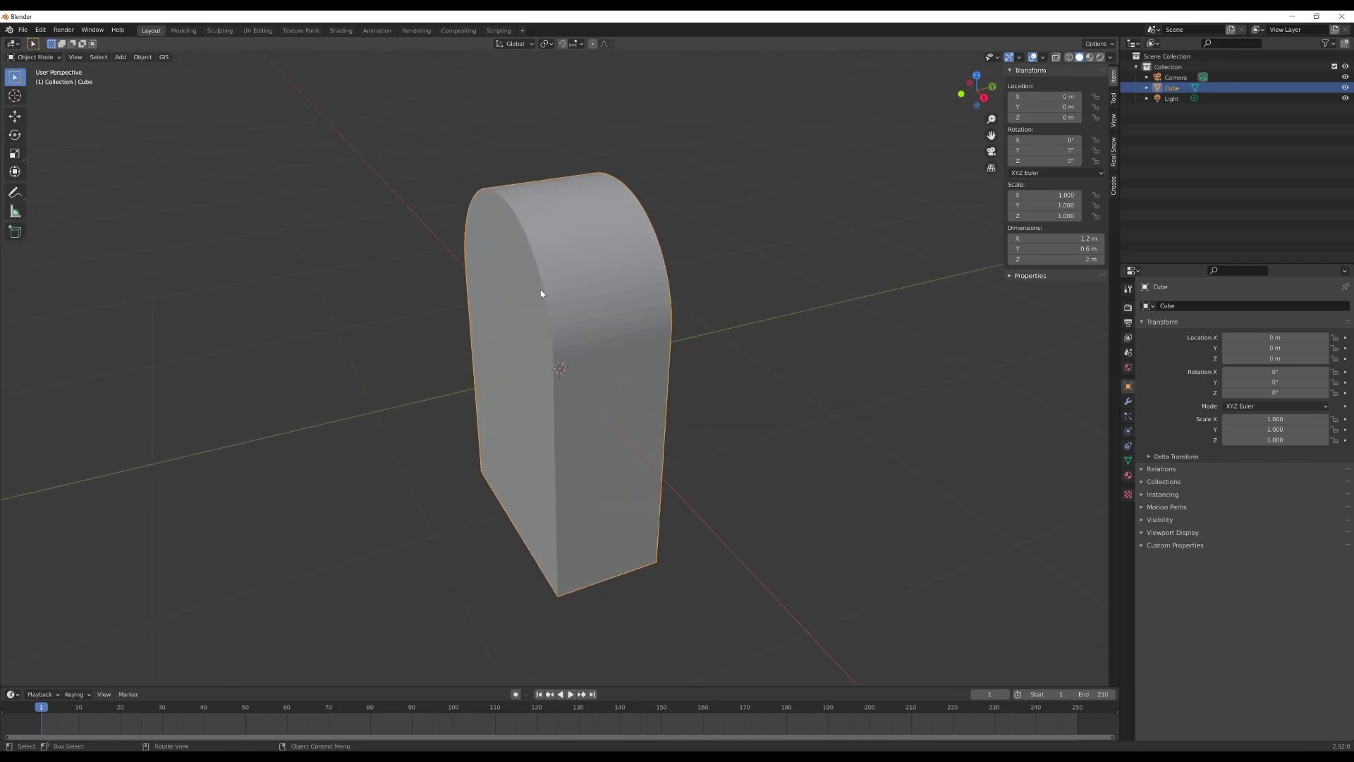
{"action": "left_click", "coordinate": [1128, 401]}
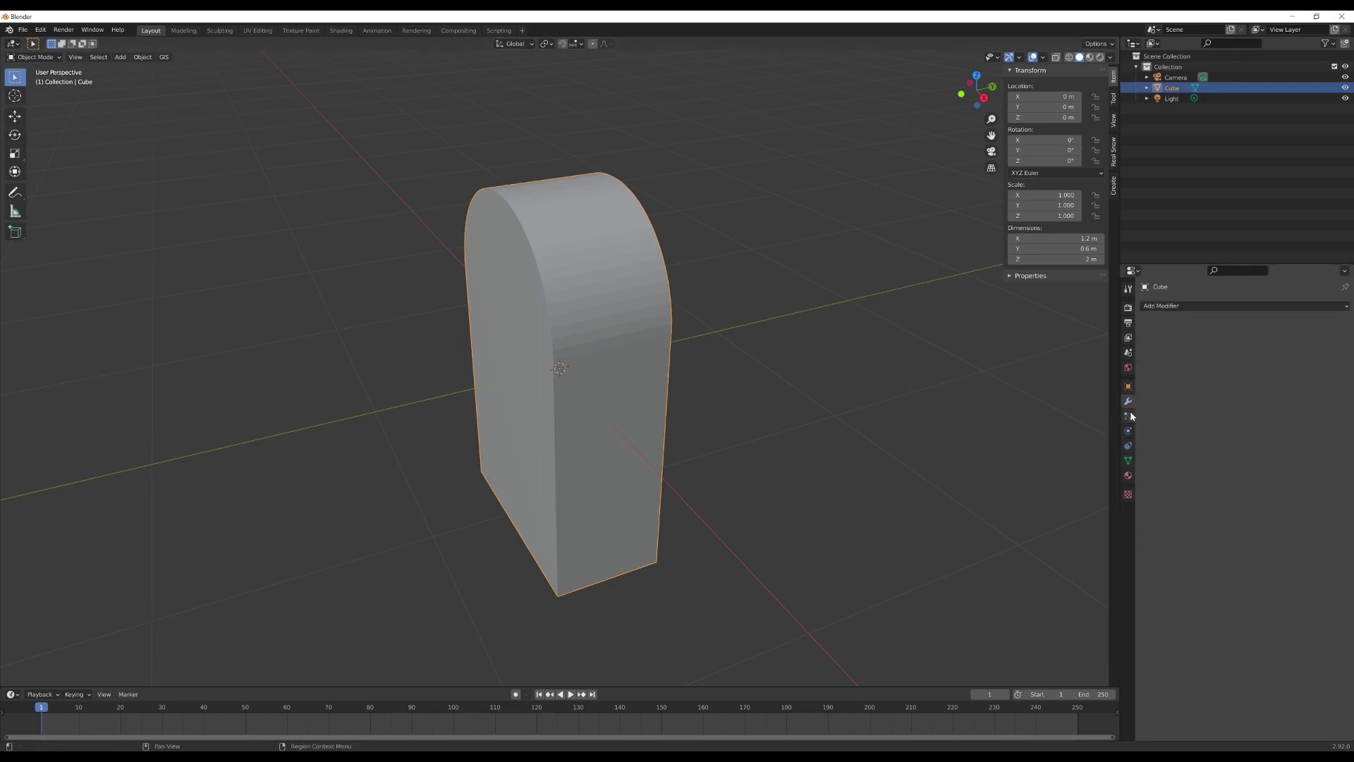
{"action": "left_click", "coordinate": [1176, 306]}
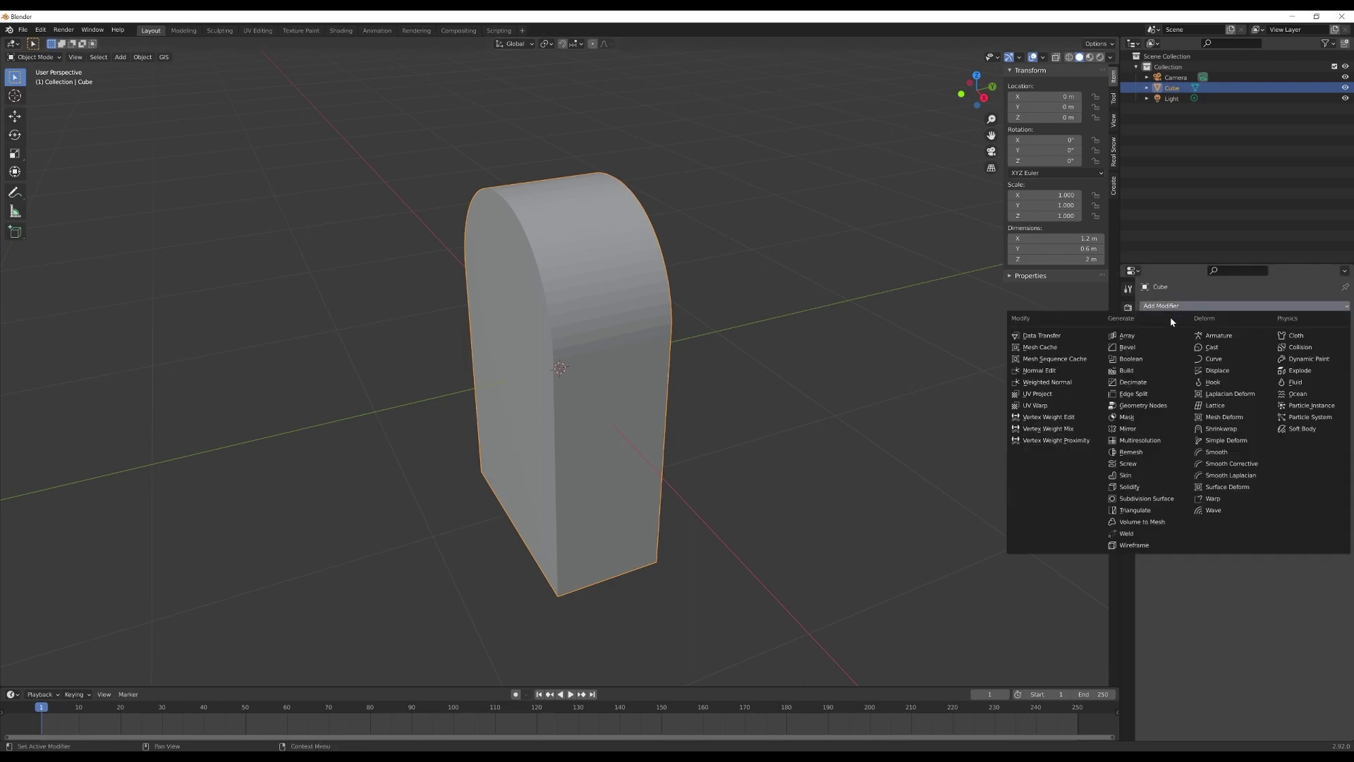
{"action": "left_click", "coordinate": [1127, 347]}
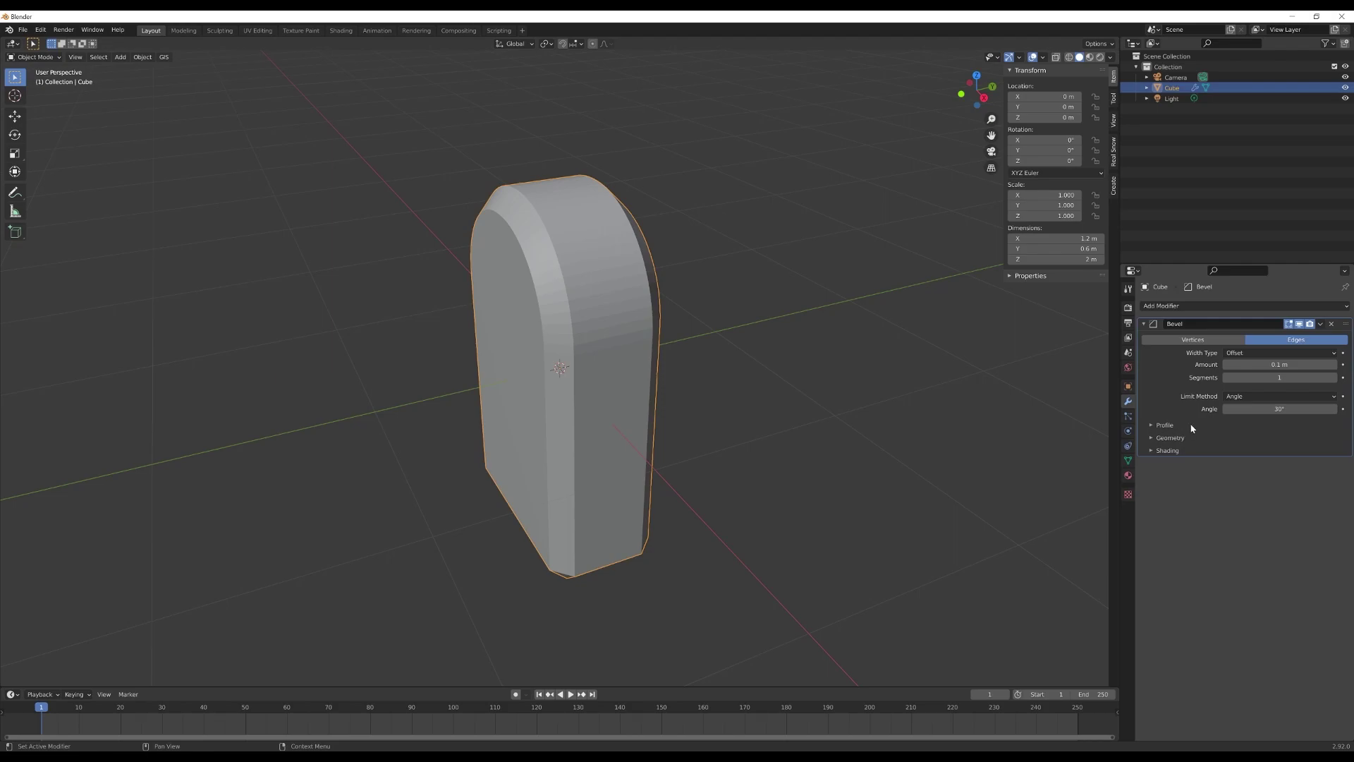
{"action": "left_click", "coordinate": [1262, 397]}
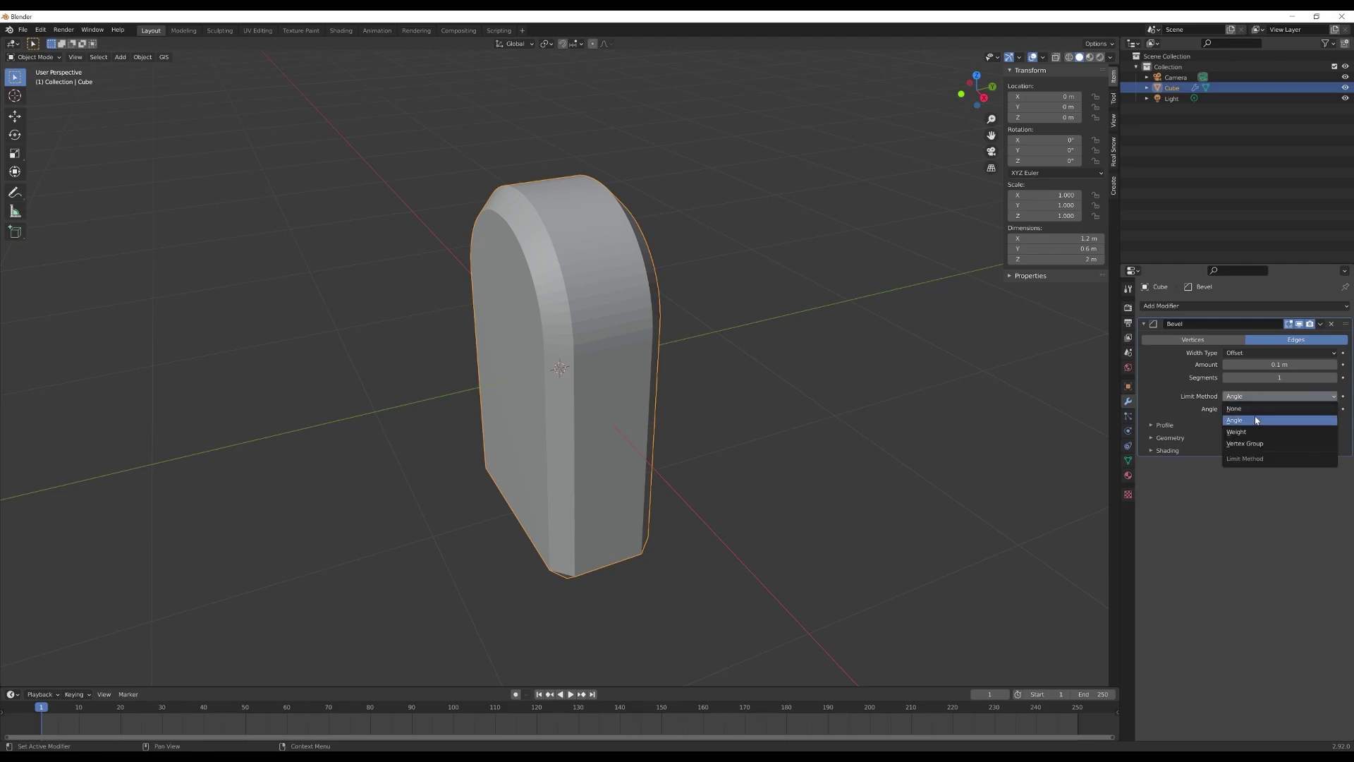
{"action": "left_click", "coordinate": [1301, 409]}
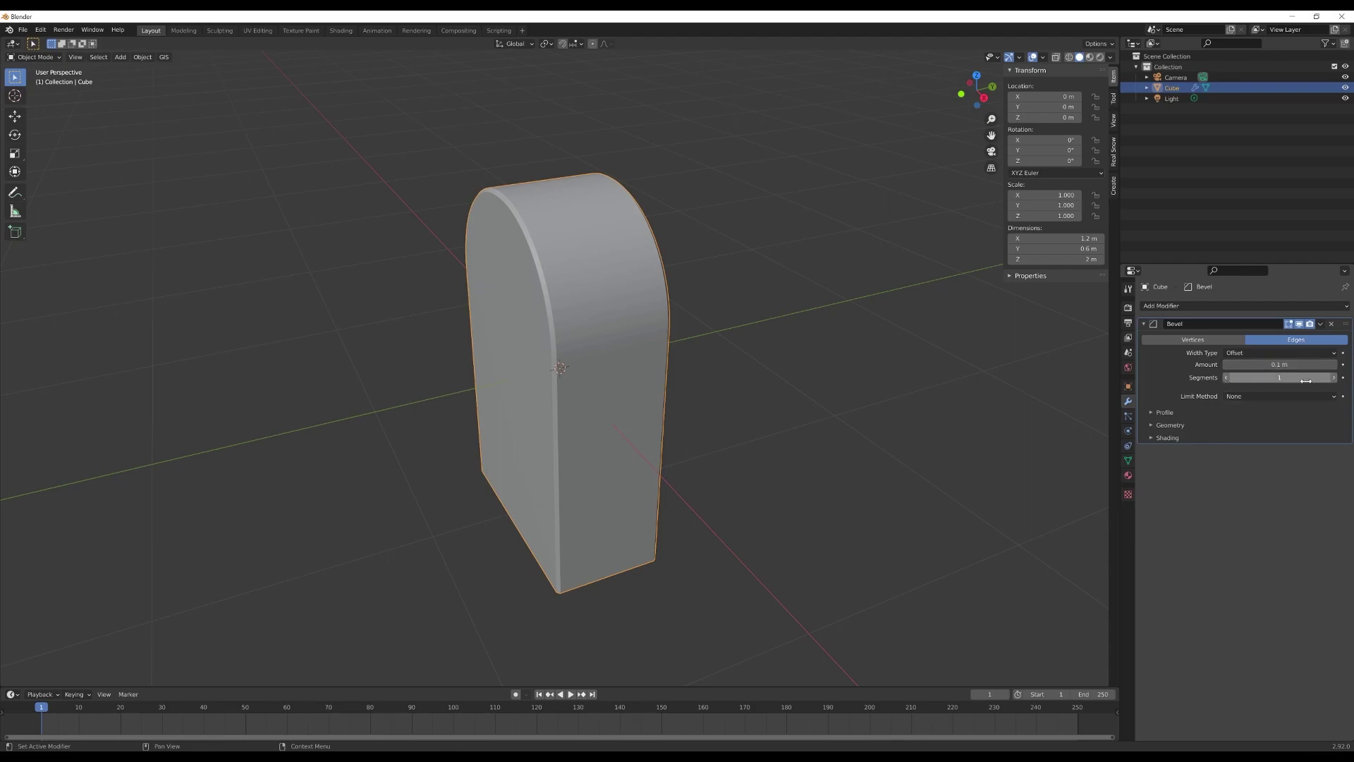
Step: Set the Bevel modifier to 5 segments and an amount of 0.03 m
{"action": "left_click", "coordinate": [1335, 378]}
{"action": "left_click", "coordinate": [1335, 378]}
{"action": "left_click", "coordinate": [1335, 378]}
{"action": "left_click", "coordinate": [1334, 378]}
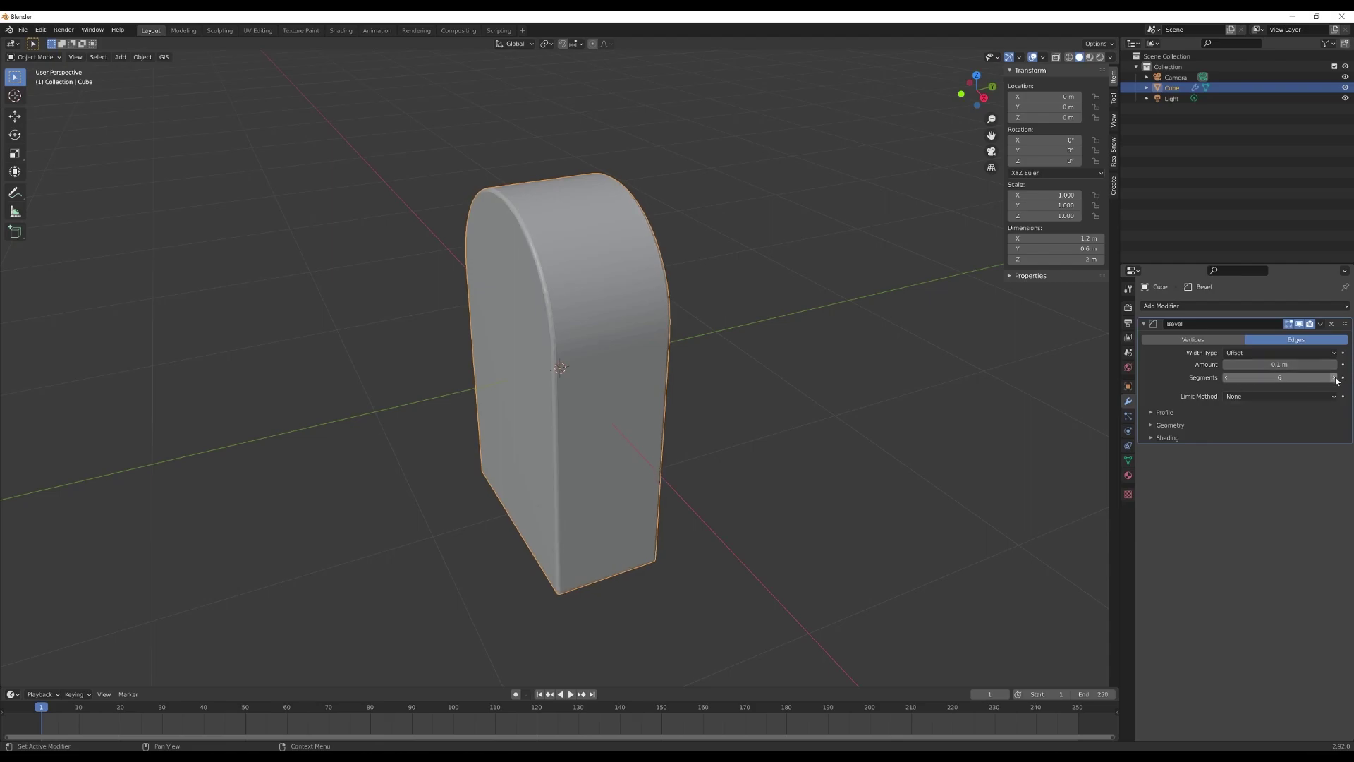
{"action": "left_click", "coordinate": [1226, 378]}
{"action": "left_click", "coordinate": [1280, 364]}
{"action": "key", "text": "BackSpace"}
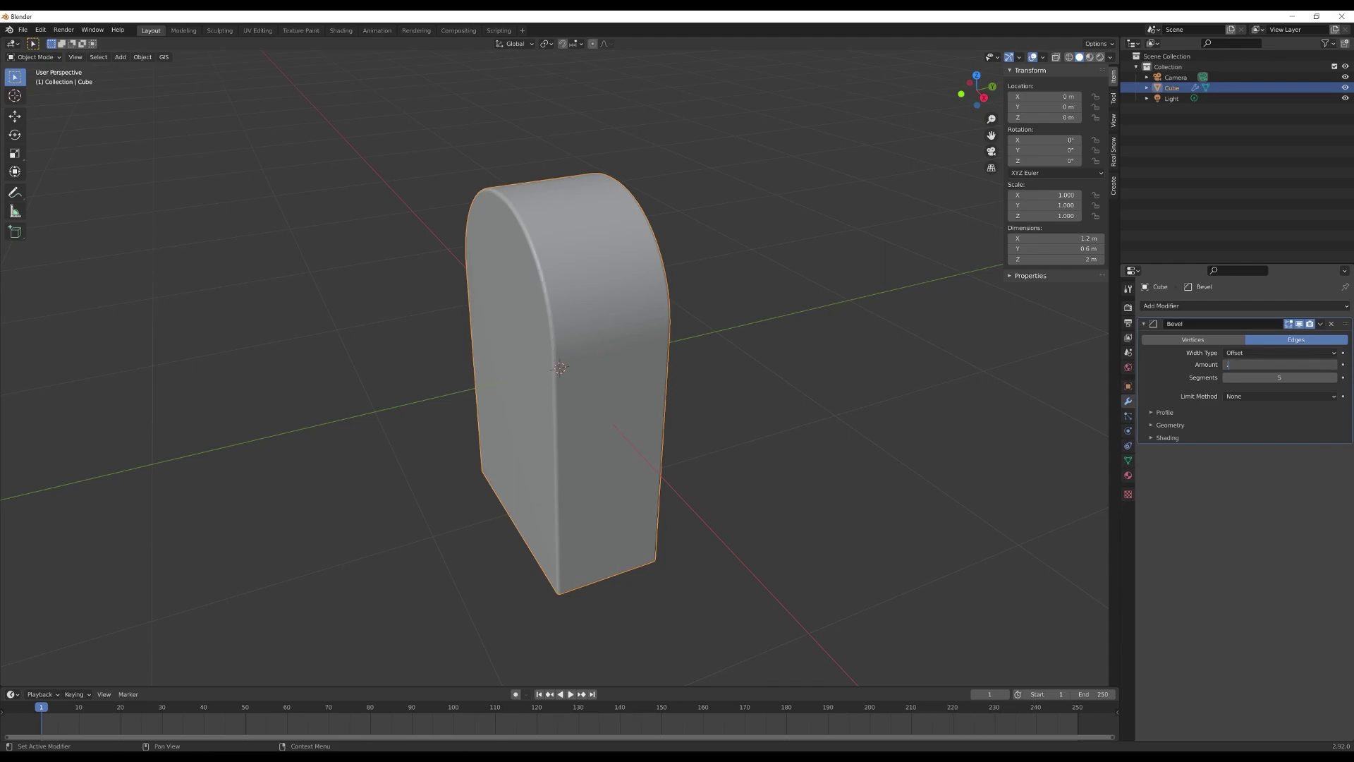
{"action": "type", "text": ".03"}
{"action": "key", "text": "Return"}
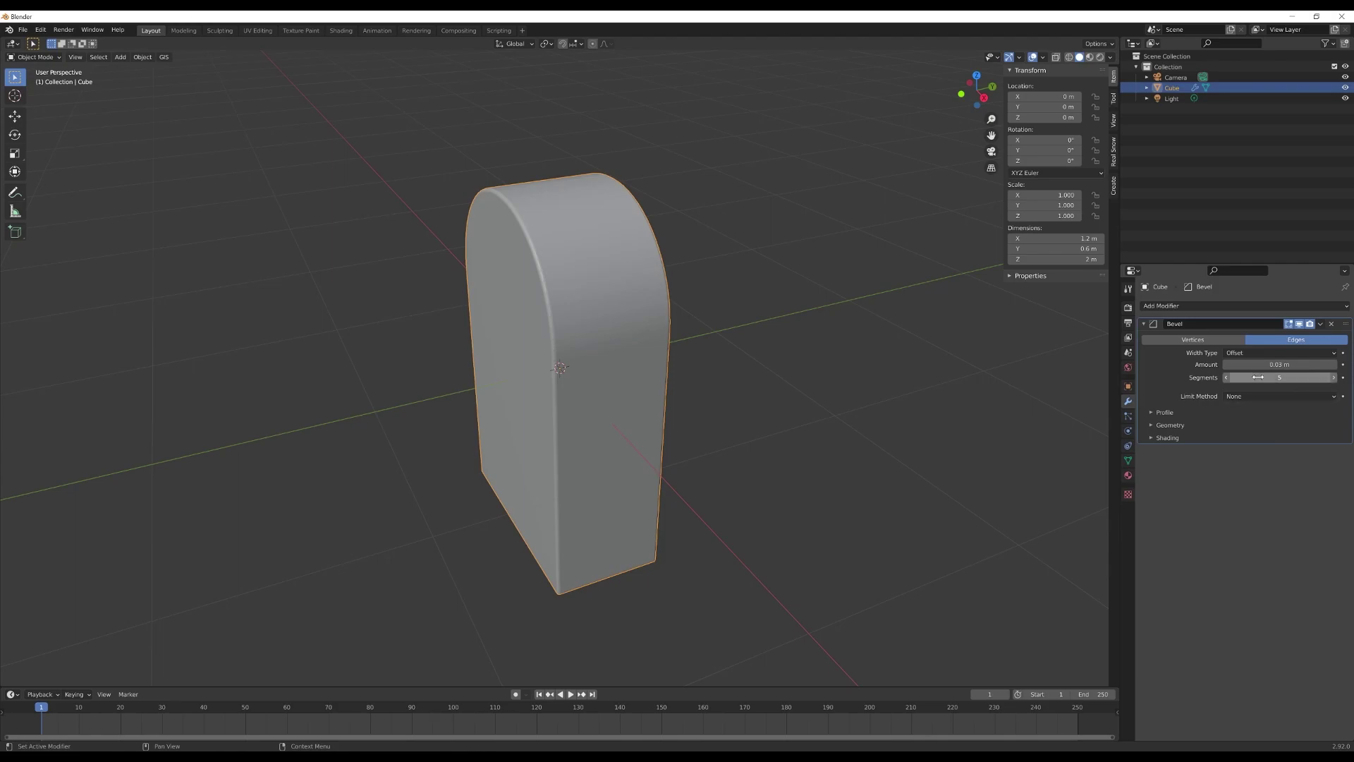
Step: Add a second cube mesh and scale it down uniformly to about 0.18
{"action": "middle_click_drag", "start_coordinate": [741, 317], "coordinate": [659, 314]}
{"action": "scroll", "coordinate": [644, 392], "scroll_direction": "down", "scroll_amount": 3}
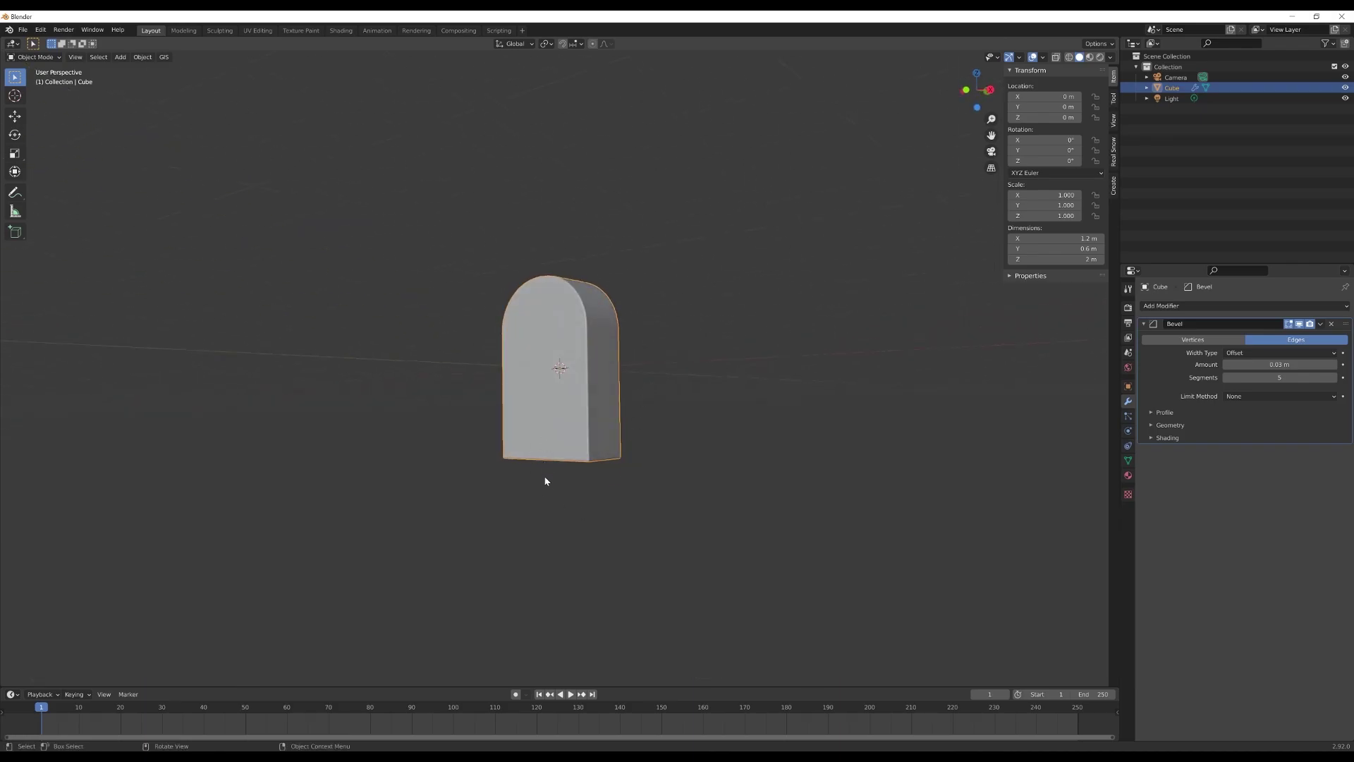
{"action": "left_click", "coordinate": [561, 486]}
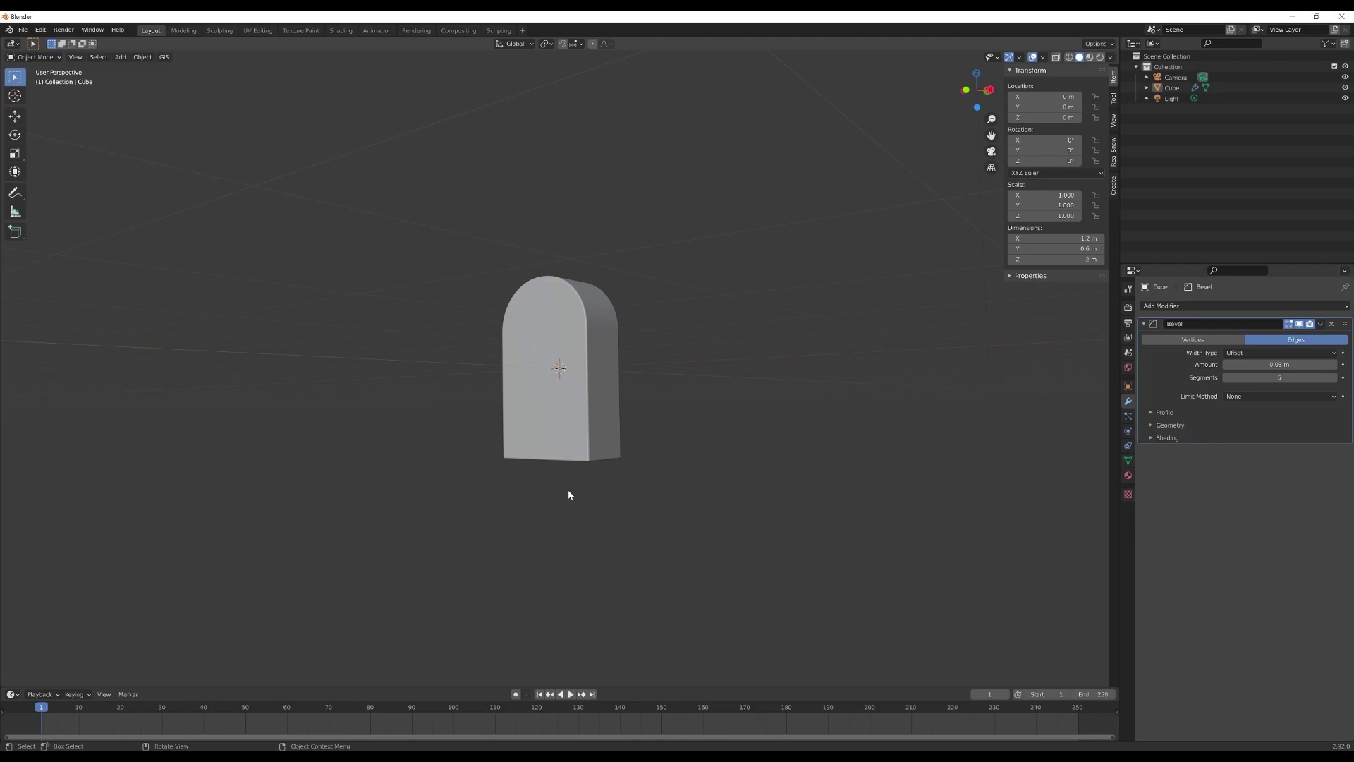
{"action": "key", "text": "shift"}
{"action": "key", "text": "shift+a"}
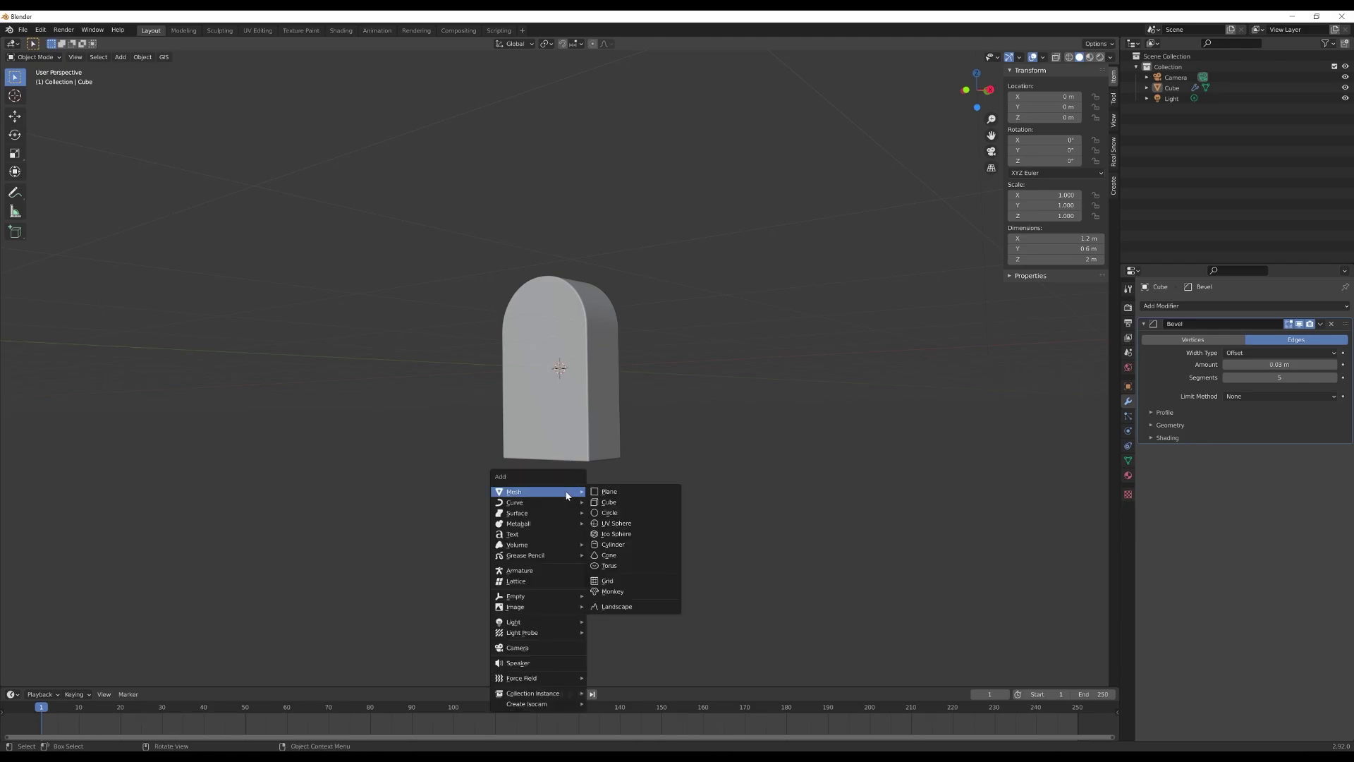
{"action": "left_click", "coordinate": [622, 507]}
{"action": "middle_click_drag", "start_coordinate": [628, 467], "coordinate": [601, 513]}
{"action": "key", "text": "s"}
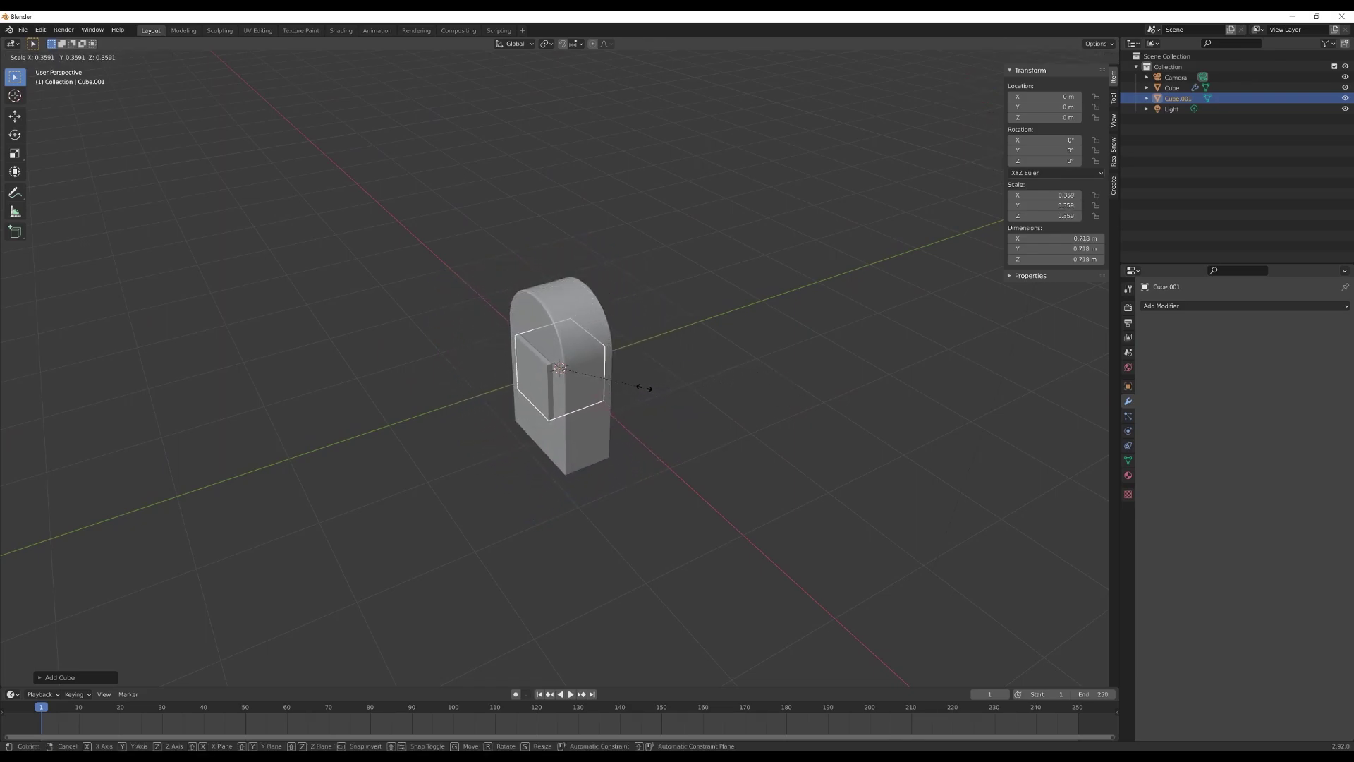
{"action": "left_click", "coordinate": [603, 381]}
Step: Move the small cube down along Z to about -1.13 m, just below the rounded block
{"action": "middle_click_drag", "start_coordinate": [596, 459], "coordinate": [650, 416]}
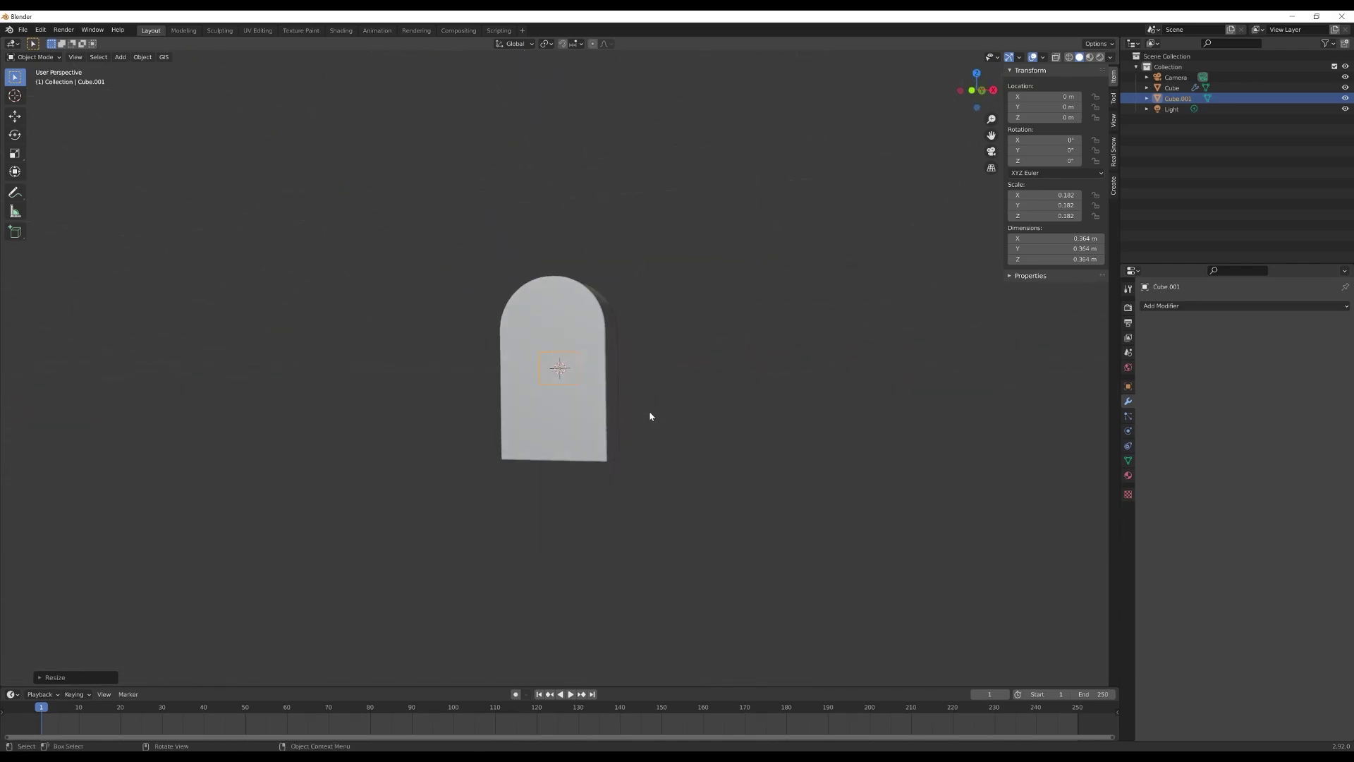
{"action": "key", "text": "g"}
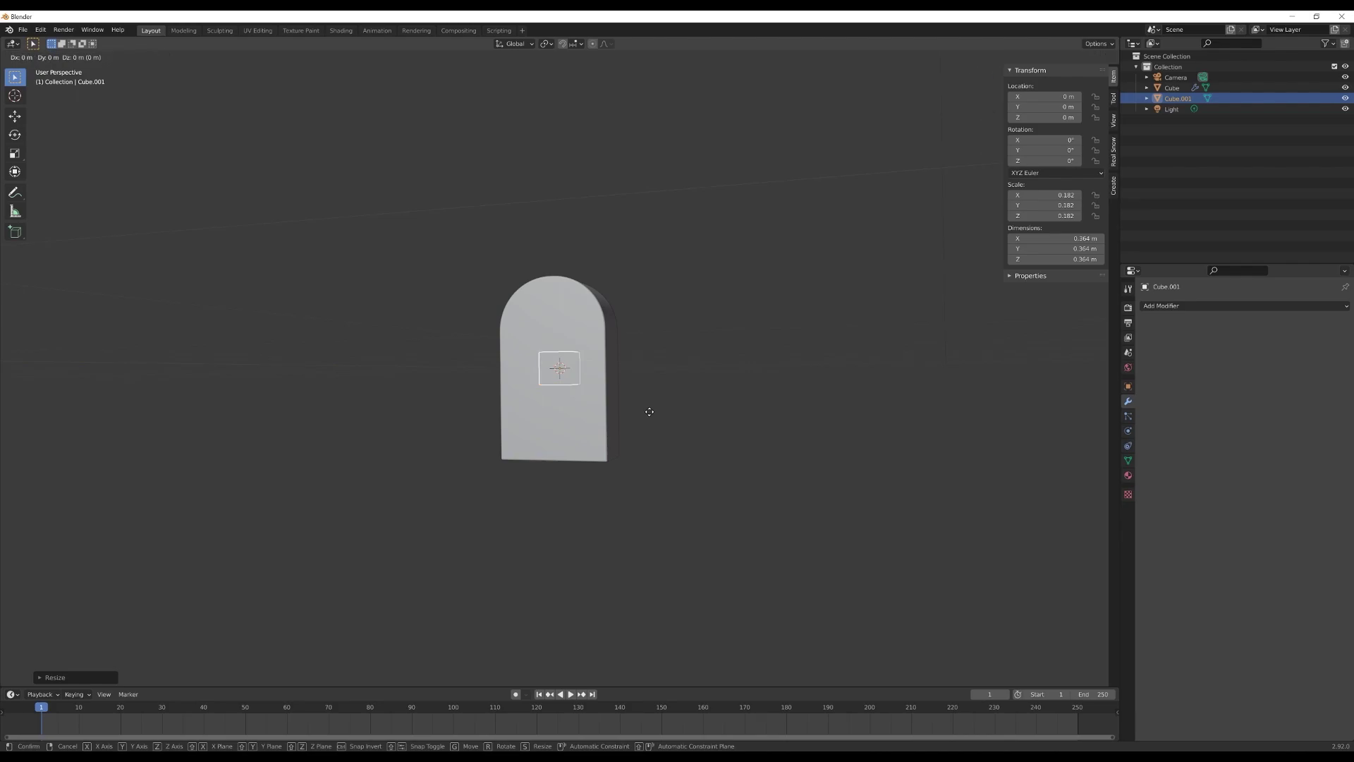
{"action": "key", "text": "z"}
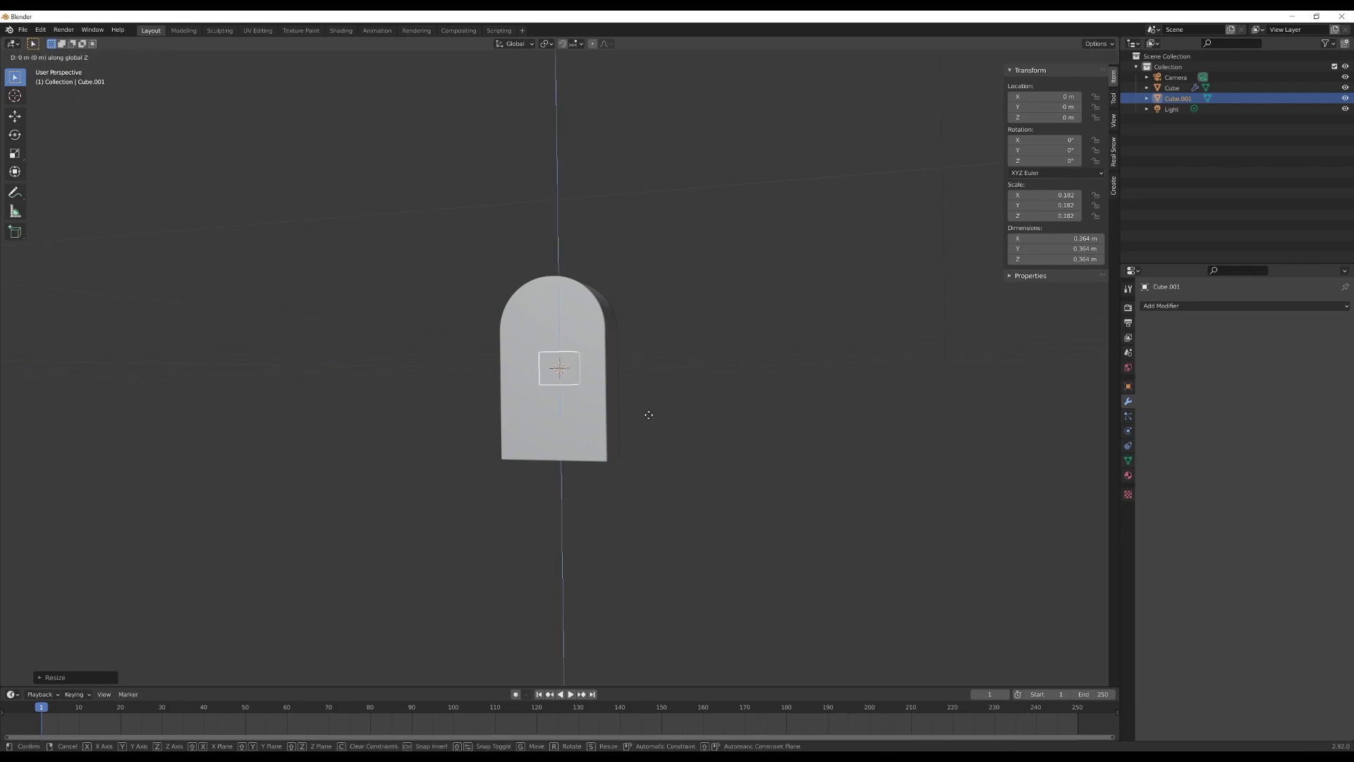
{"action": "left_click", "coordinate": [639, 511]}
Step: Thin the small cube to a Y scale of about 0.03 to form a flat stick
{"action": "middle_click_drag", "start_coordinate": [638, 513], "coordinate": [568, 509]}
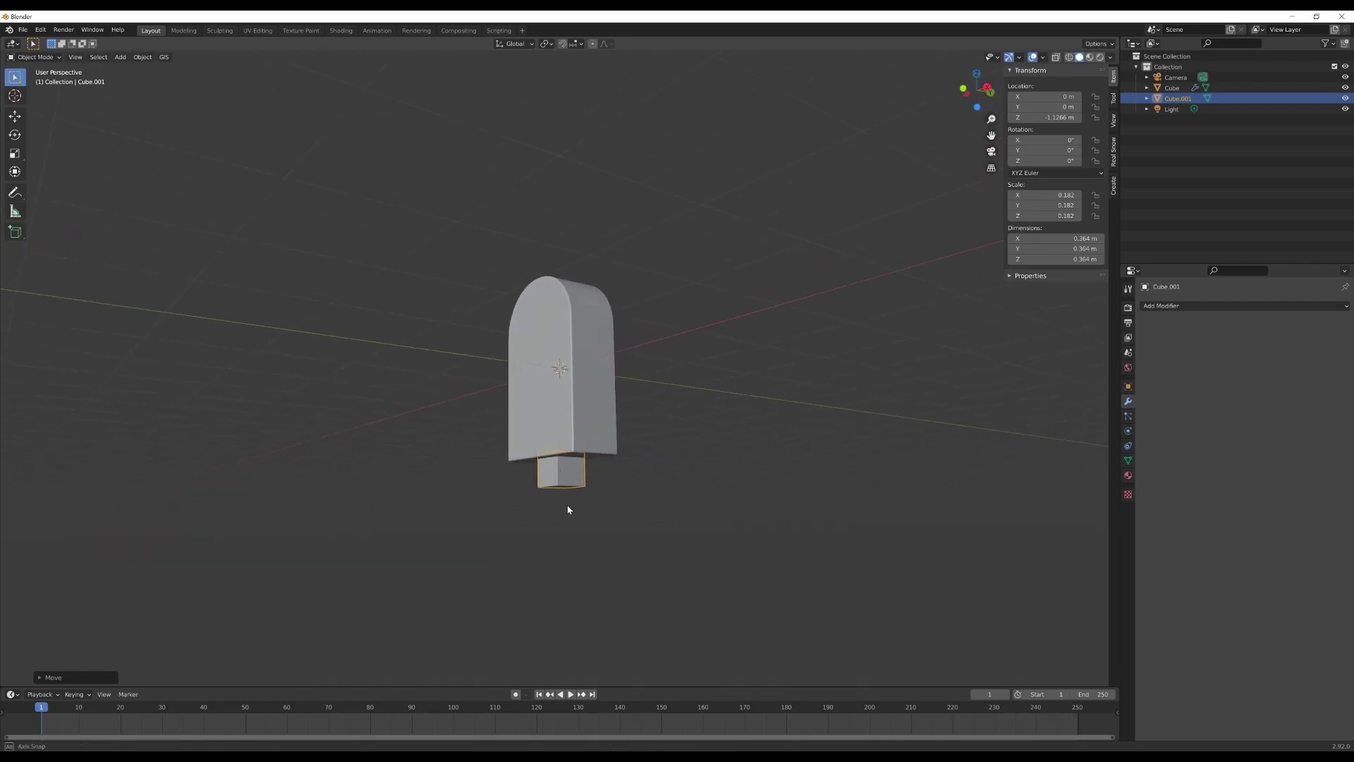
{"action": "scroll", "coordinate": [565, 505], "scroll_direction": "up", "scroll_amount": 5}
{"action": "scroll", "coordinate": [600, 502], "scroll_direction": "down", "scroll_amount": 3}
{"action": "scroll", "coordinate": [604, 504], "scroll_direction": "up", "scroll_amount": 1}
{"action": "mouse_move", "coordinate": [591, 573]}
{"action": "middle_mouse_down"}
{"action": "mouse_move", "coordinate": [607, 557]}
{"action": "mouse_move", "coordinate": [597, 549]}
{"action": "middle_mouse_up"}
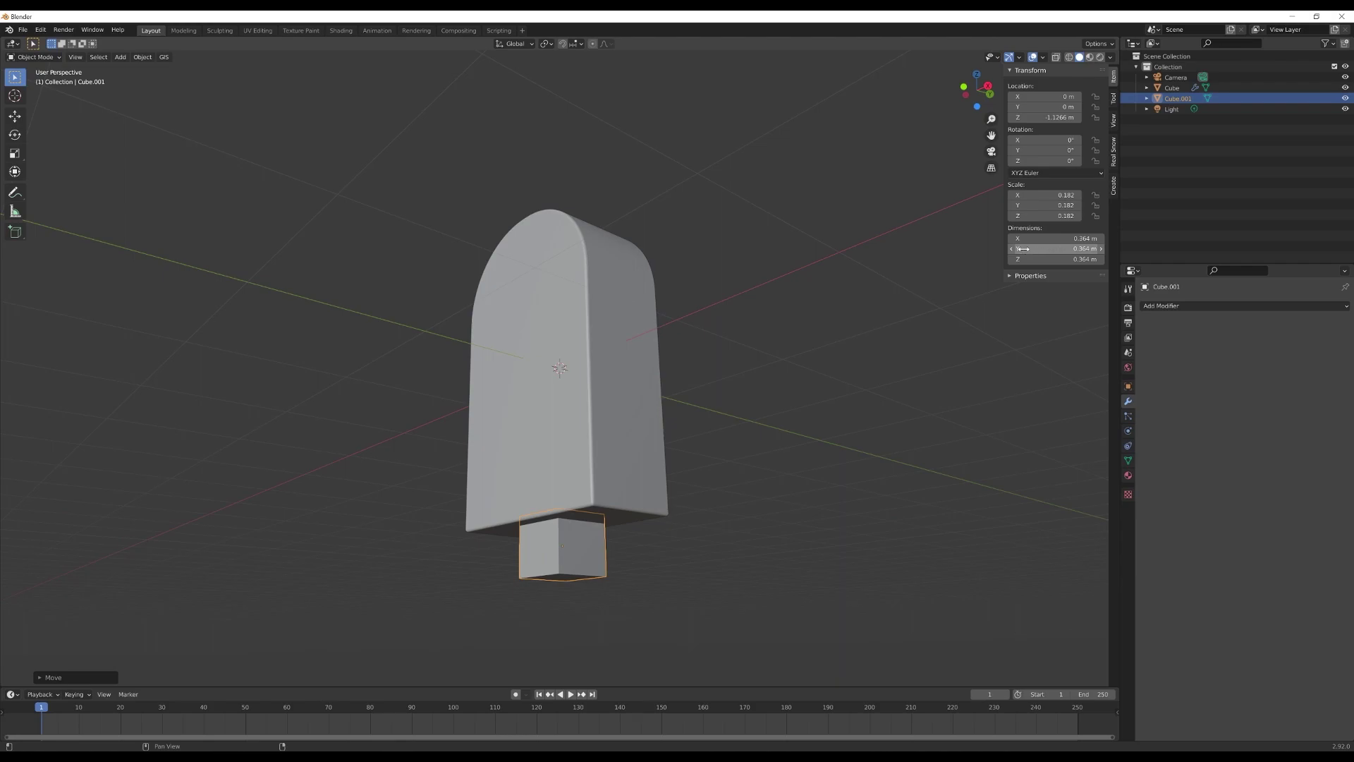
{"action": "left_click_drag", "start_coordinate": [1029, 205], "coordinate": [967, 204]}
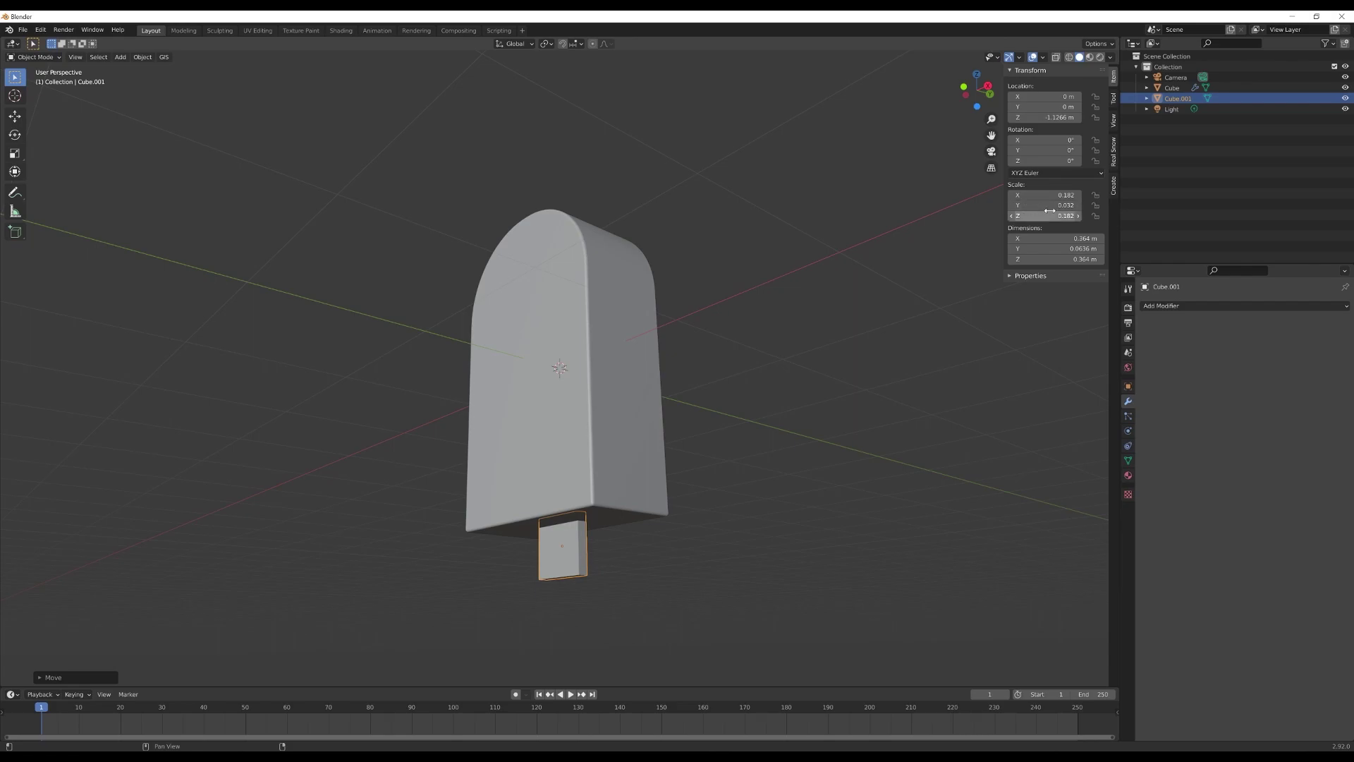
Step: Bevel the stick's two bottom side edges with a width of about 0.73 m and 18 segments to round its lower end
{"action": "middle_click_drag", "start_coordinate": [626, 535], "coordinate": [571, 619]}
{"action": "key", "text": "Tab"}
{"action": "scroll", "coordinate": [584, 623], "scroll_direction": "up", "scroll_amount": 2}
{"action": "middle_click_drag", "start_coordinate": [635, 628], "coordinate": [646, 539], "text": "shift"}
{"action": "mouse_move", "coordinate": [668, 588]}
{"action": "middle_mouse_down", "text": "shift"}
{"action": "mouse_move", "coordinate": [689, 459]}
{"action": "mouse_move", "coordinate": [635, 459]}
{"action": "mouse_move", "coordinate": [632, 473]}
{"action": "middle_mouse_up", "text": "shift"}
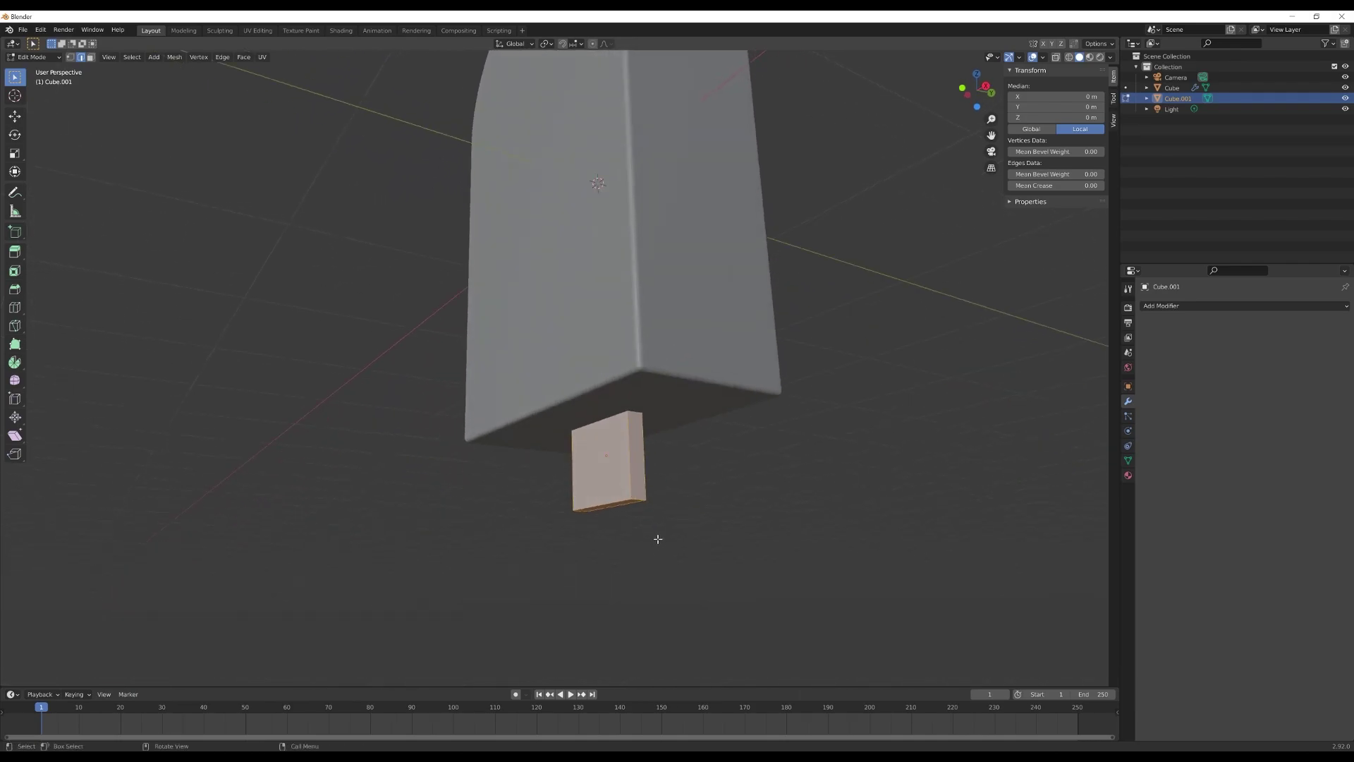
{"action": "left_click", "coordinate": [638, 499]}
{"action": "middle_click_drag", "start_coordinate": [577, 522], "coordinate": [689, 537]}
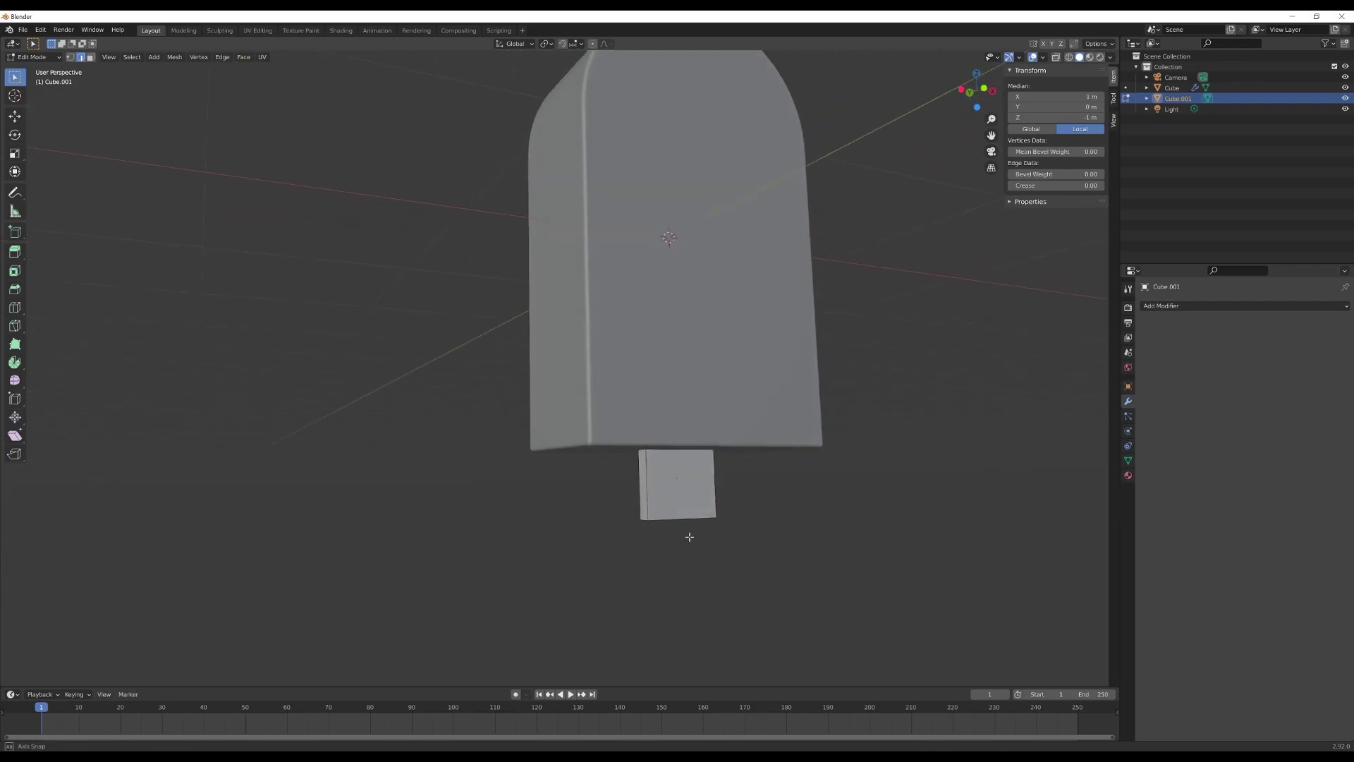
{"action": "left_click", "coordinate": [643, 519], "text": "shift"}
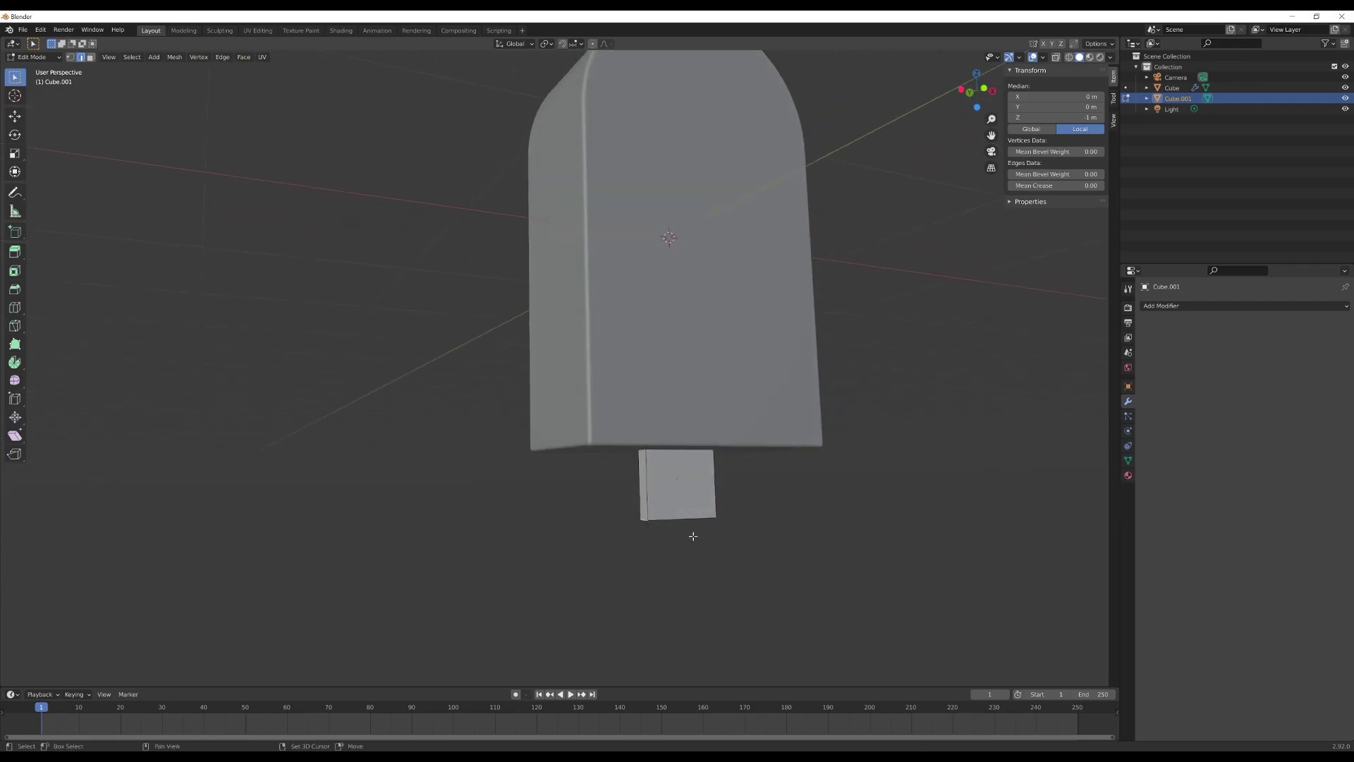
{"action": "middle_click_drag", "start_coordinate": [660, 522], "coordinate": [698, 547]}
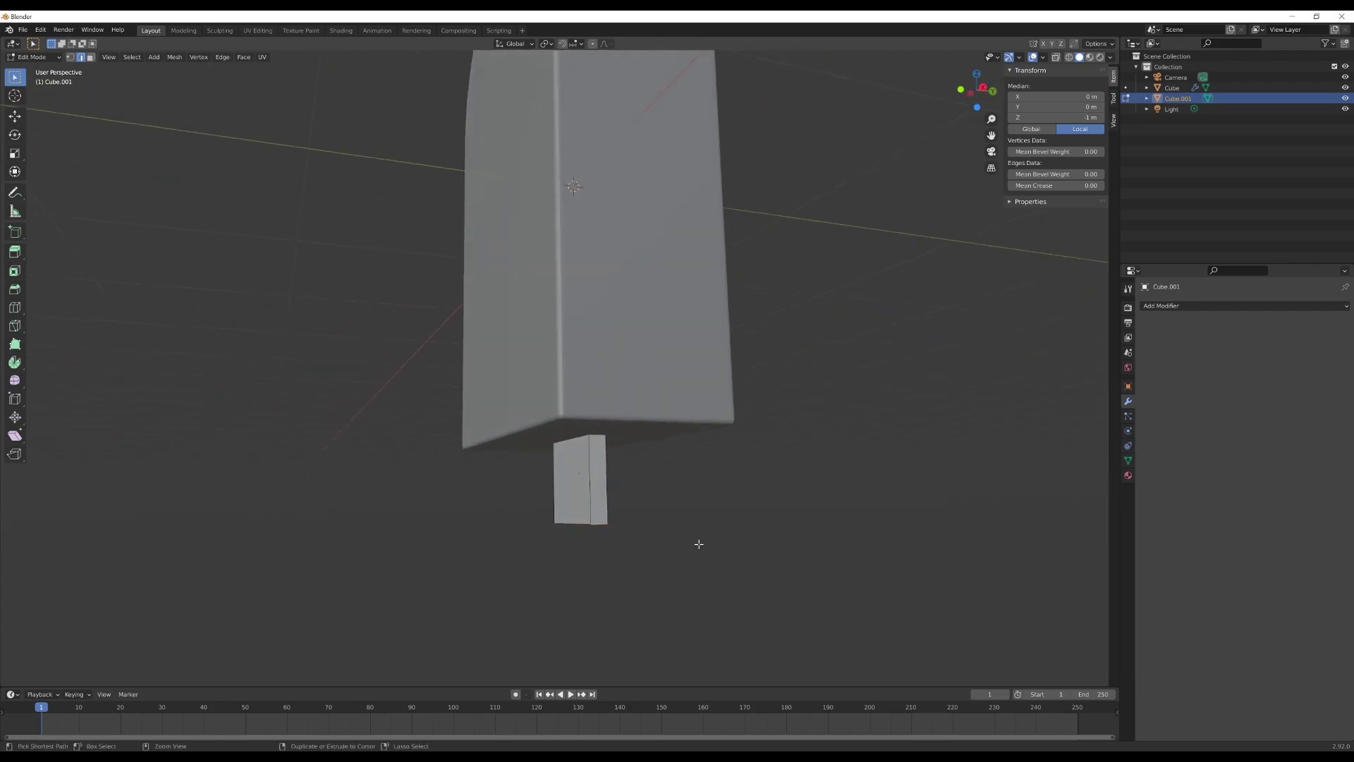
{"action": "key", "text": "ctrl+b"}
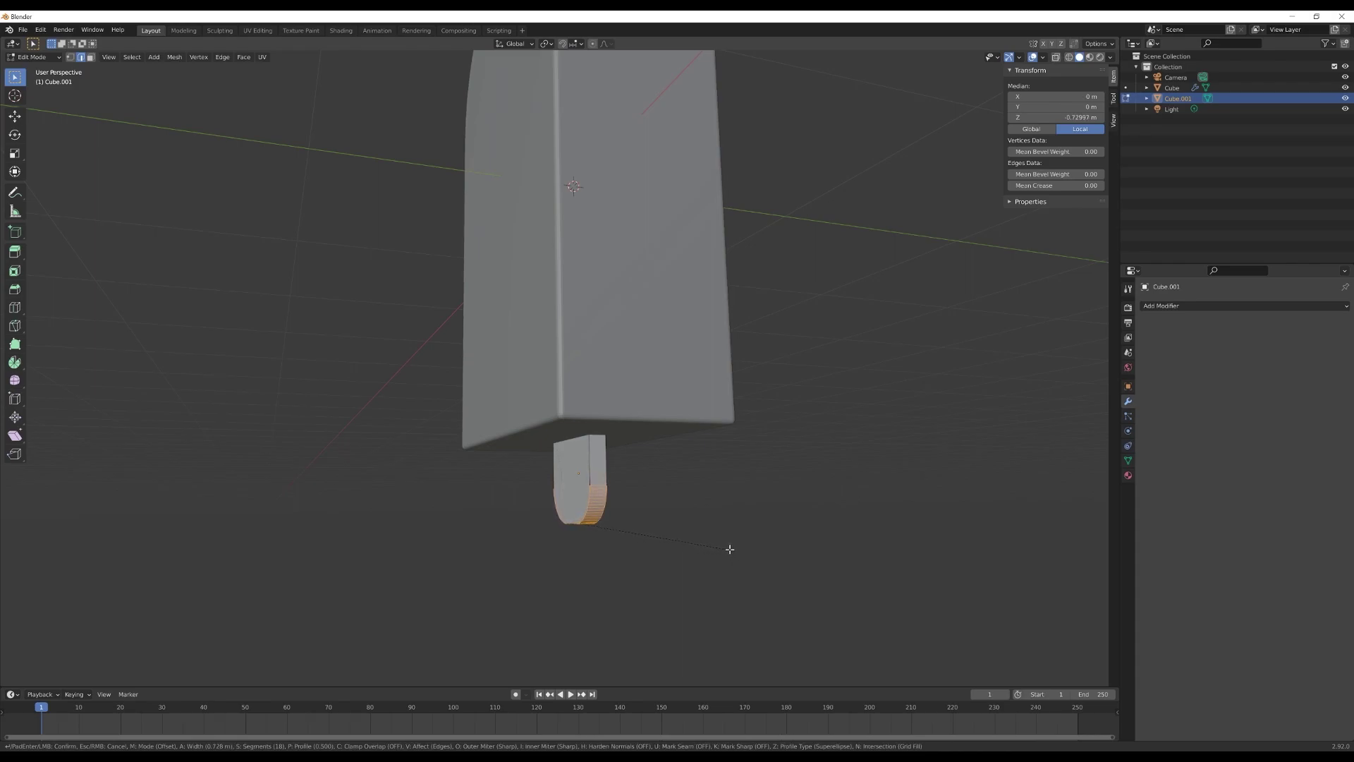
{"action": "left_click", "coordinate": [647, 540]}
{"action": "middle_click_drag", "start_coordinate": [646, 540], "coordinate": [694, 535]}
Step: Move the stick down along Z so that more of it extends below the ice body
{"action": "key", "text": "Tab"}
{"action": "key", "text": "g"}
{"action": "key", "text": "z"}
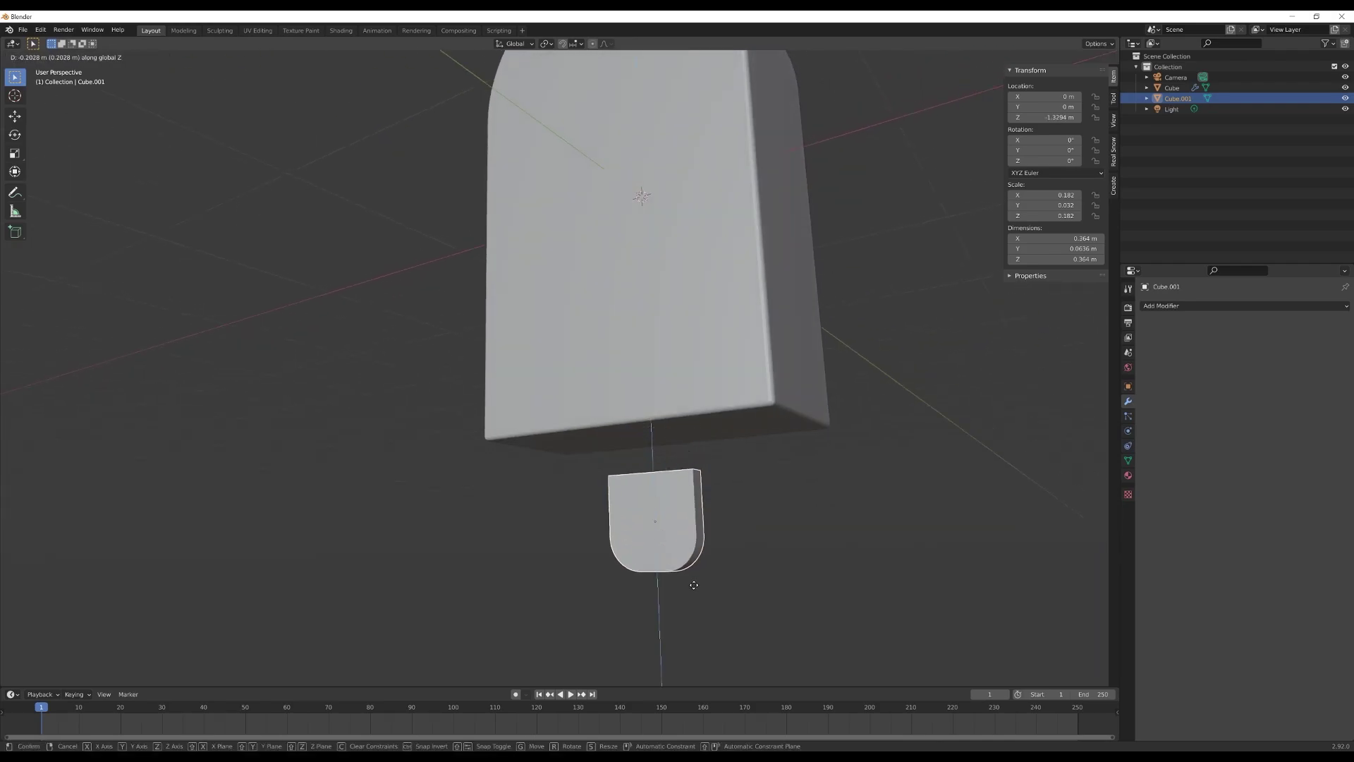
{"action": "left_click", "coordinate": [695, 561]}
{"action": "mouse_move", "coordinate": [696, 561]}
{"action": "middle_mouse_down"}
{"action": "mouse_move", "coordinate": [688, 573]}
{"action": "mouse_move", "coordinate": [679, 562]}
{"action": "middle_mouse_up"}
Step: Isolate the stick in local view, raise its top face along Z to a local height of about 2 m, and return to the full scene
{"action": "key", "text": "Tab"}
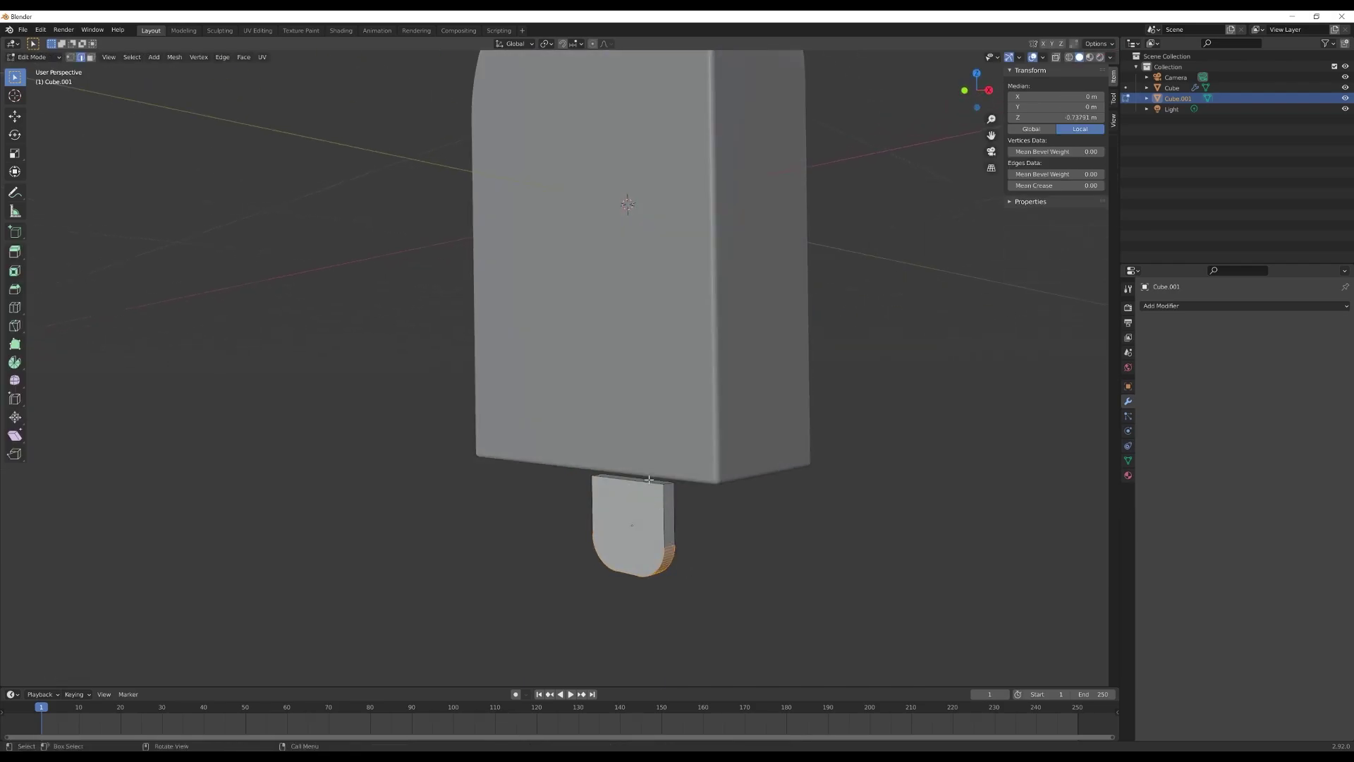
{"action": "left_click", "coordinate": [649, 479]}
{"action": "key", "text": "3"}
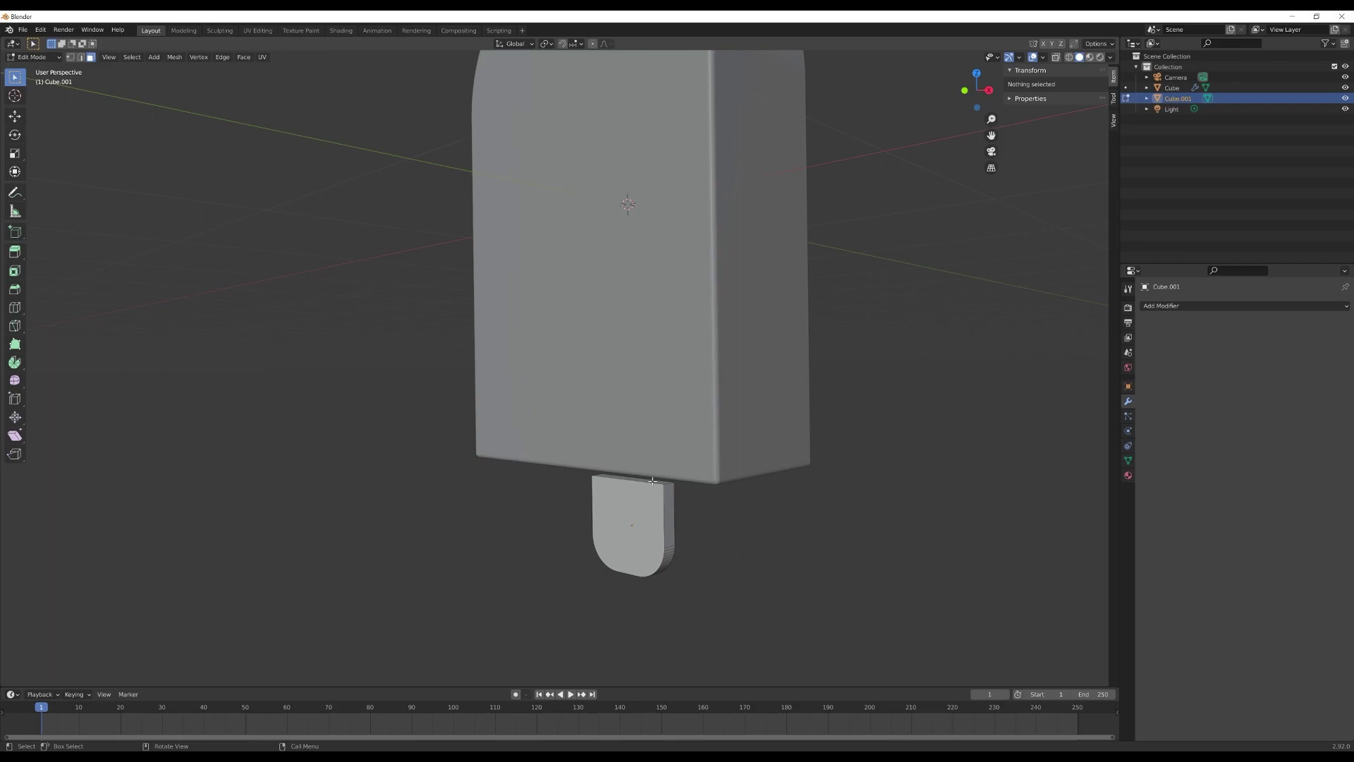
{"action": "key", "text": "KP_Divide"}
{"action": "middle_click_drag", "start_coordinate": [652, 481], "coordinate": [675, 492]}
{"action": "scroll", "coordinate": [670, 487], "scroll_direction": "down", "scroll_amount": 3}
{"action": "middle_click_drag", "start_coordinate": [578, 323], "coordinate": [607, 288]}
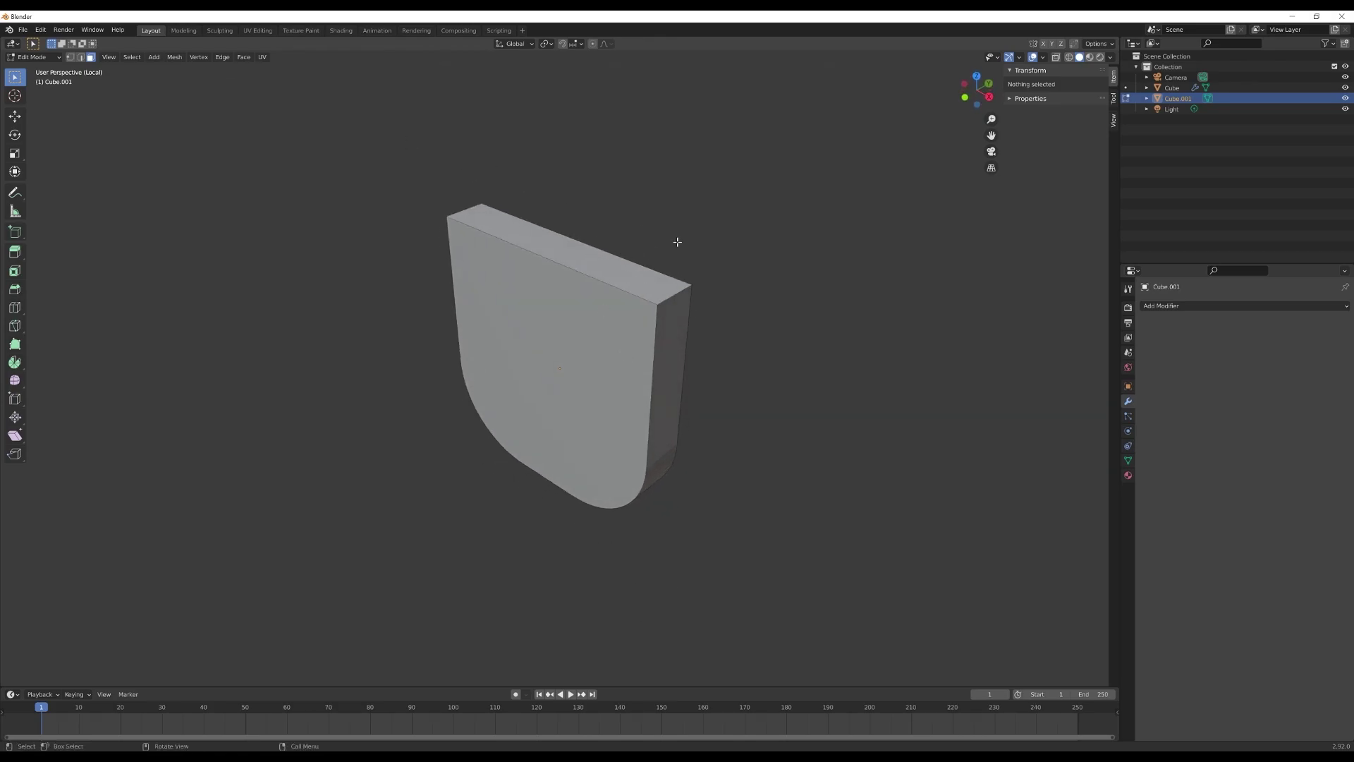
{"action": "left_click", "coordinate": [621, 268]}
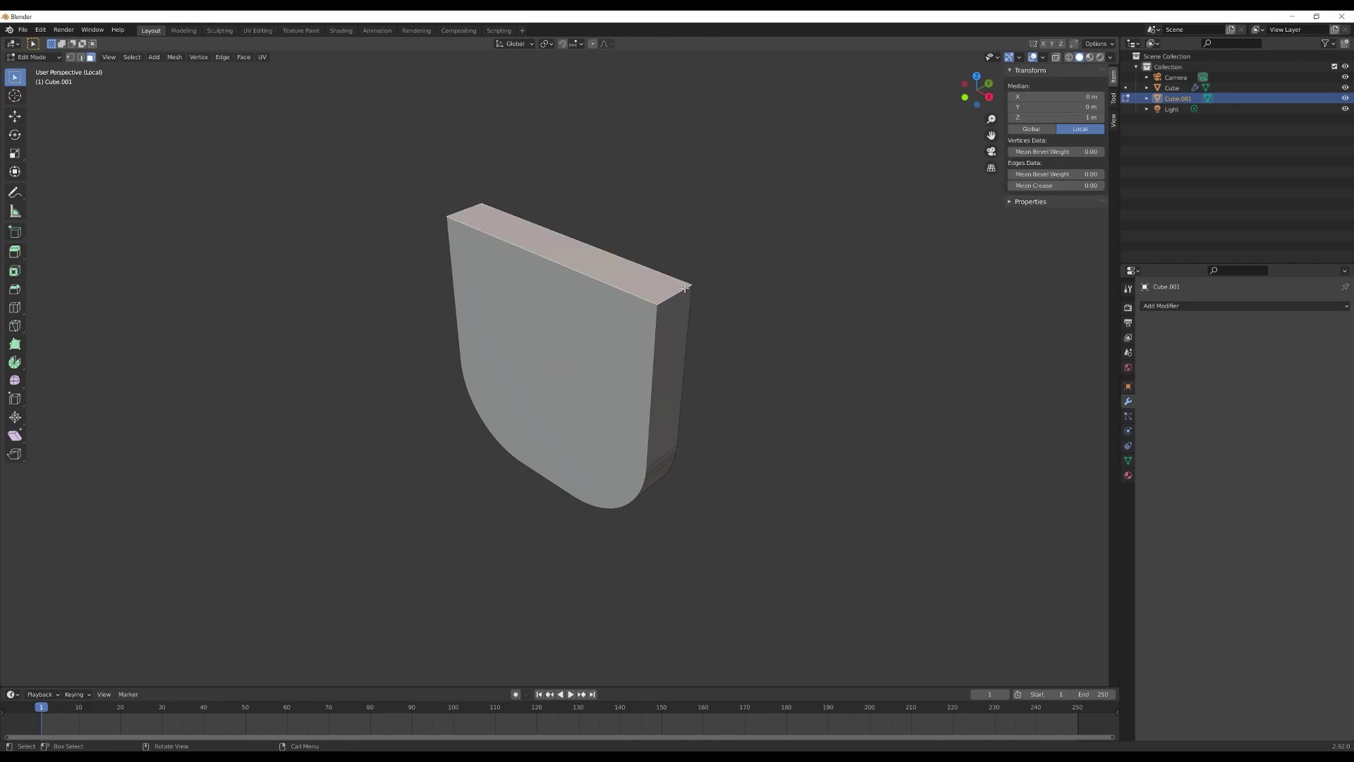
{"action": "key", "text": "g"}
{"action": "key", "text": "z"}
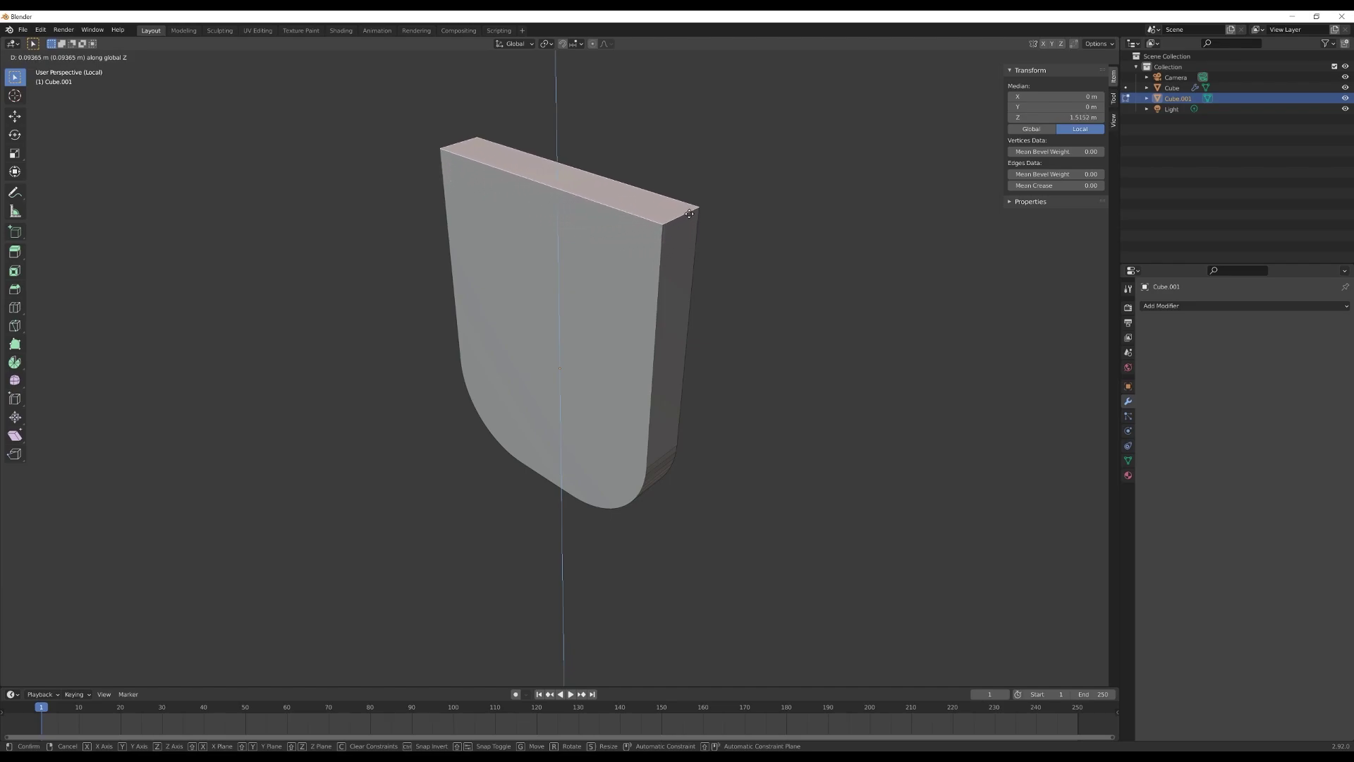
{"action": "left_click", "coordinate": [688, 141]}
{"action": "middle_click_drag", "start_coordinate": [692, 185], "coordinate": [599, 289]}
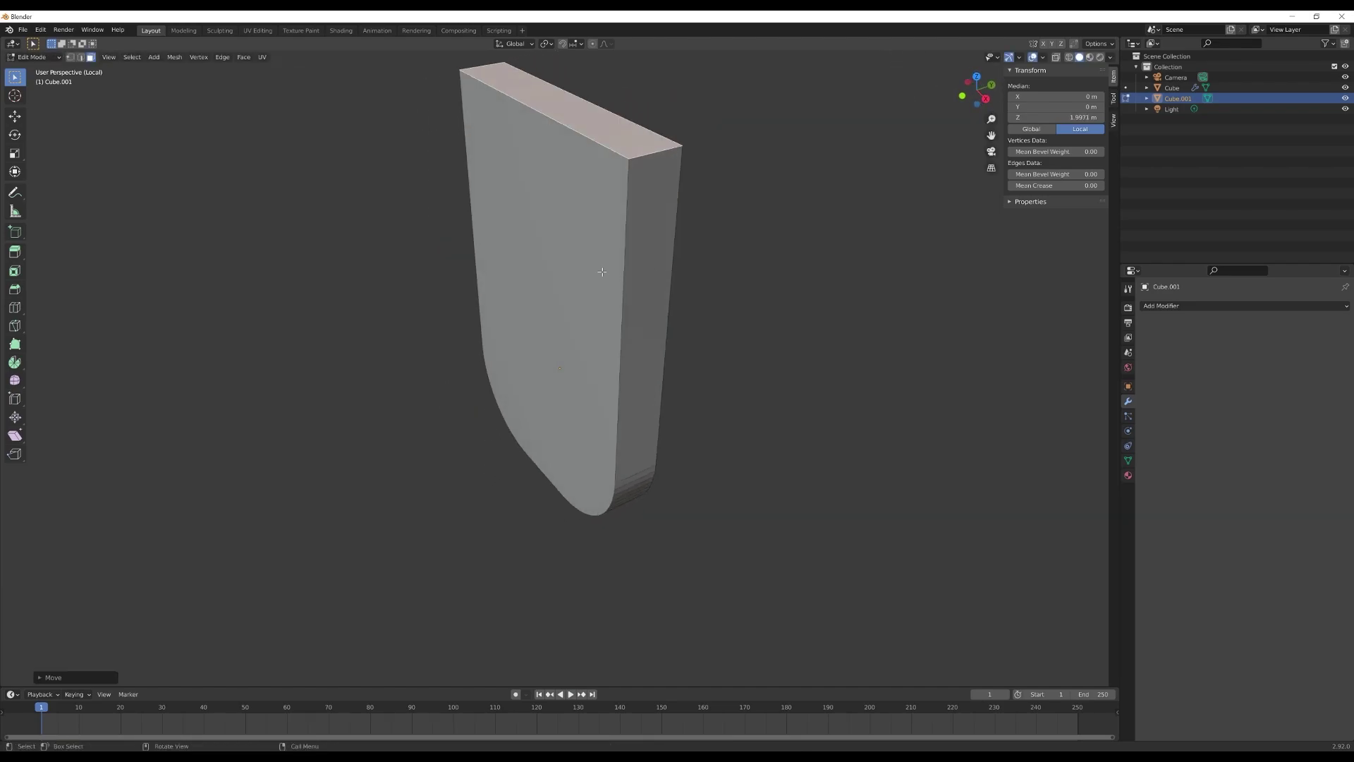
{"action": "scroll", "coordinate": [598, 290], "scroll_direction": "down", "scroll_amount": 4}
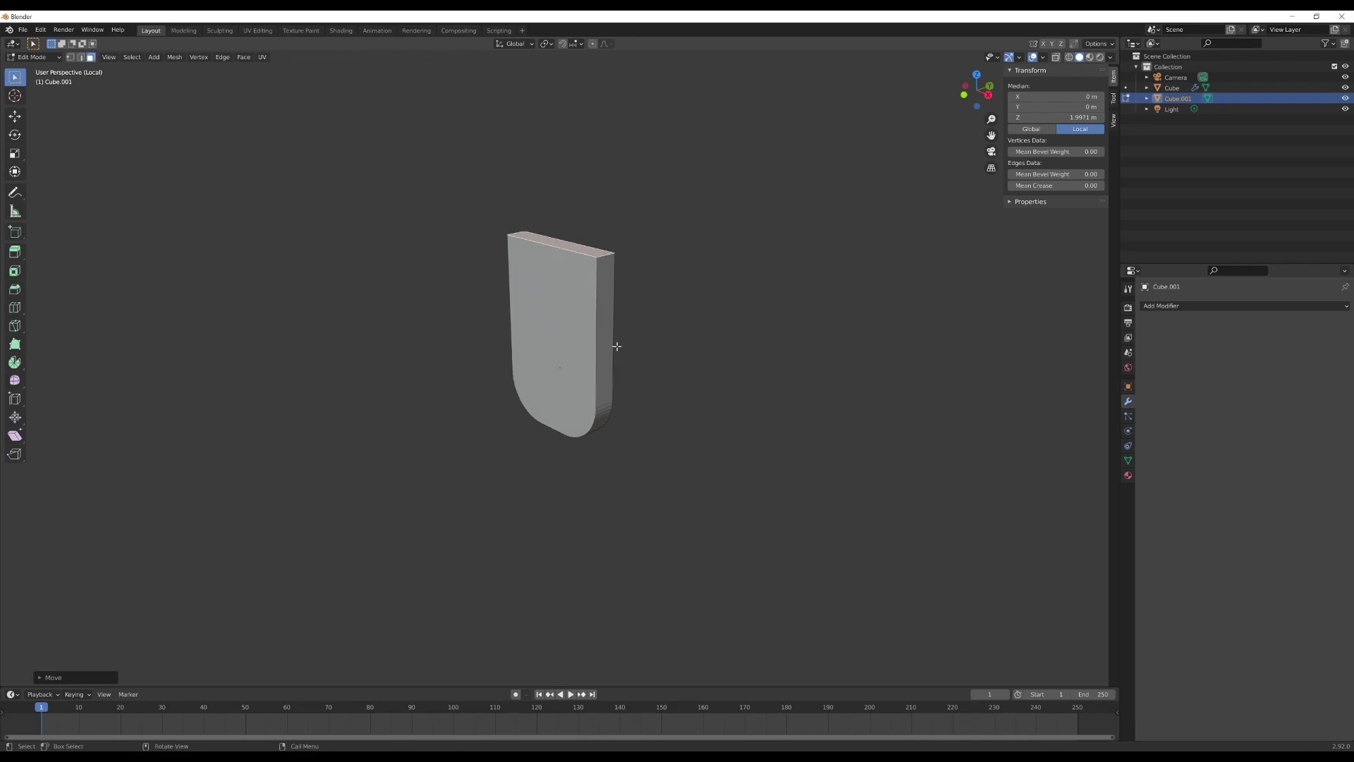
{"action": "key", "text": "slash"}
Step: Move the ice body and stick together up along Z until the body sits at about 1.72 m
{"action": "middle_click_drag", "start_coordinate": [530, 485], "coordinate": [512, 462]}
{"action": "scroll", "coordinate": [512, 462], "scroll_direction": "down", "scroll_amount": 5}
{"action": "middle_click_drag", "start_coordinate": [620, 469], "coordinate": [619, 474]}
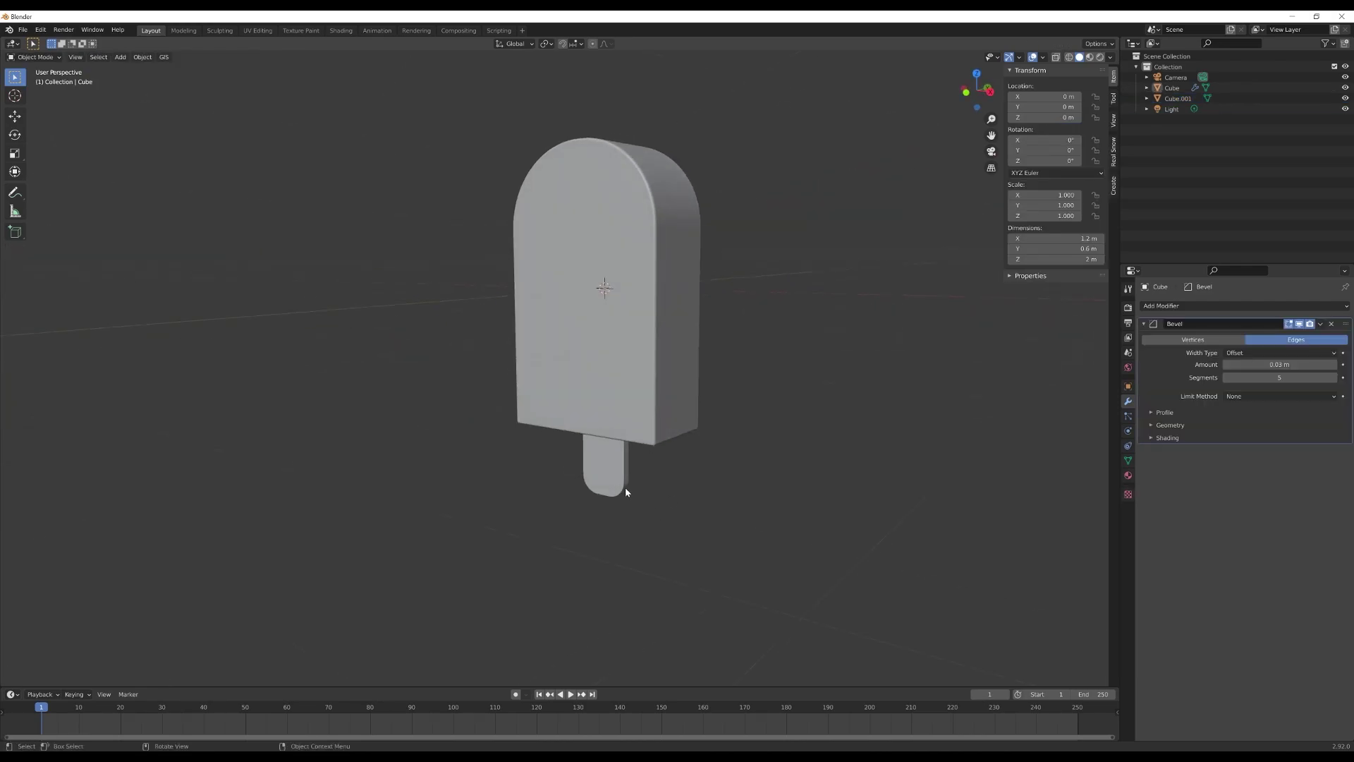
{"action": "left_click_drag", "start_coordinate": [625, 487], "coordinate": [649, 444]}
{"action": "key", "text": "g"}
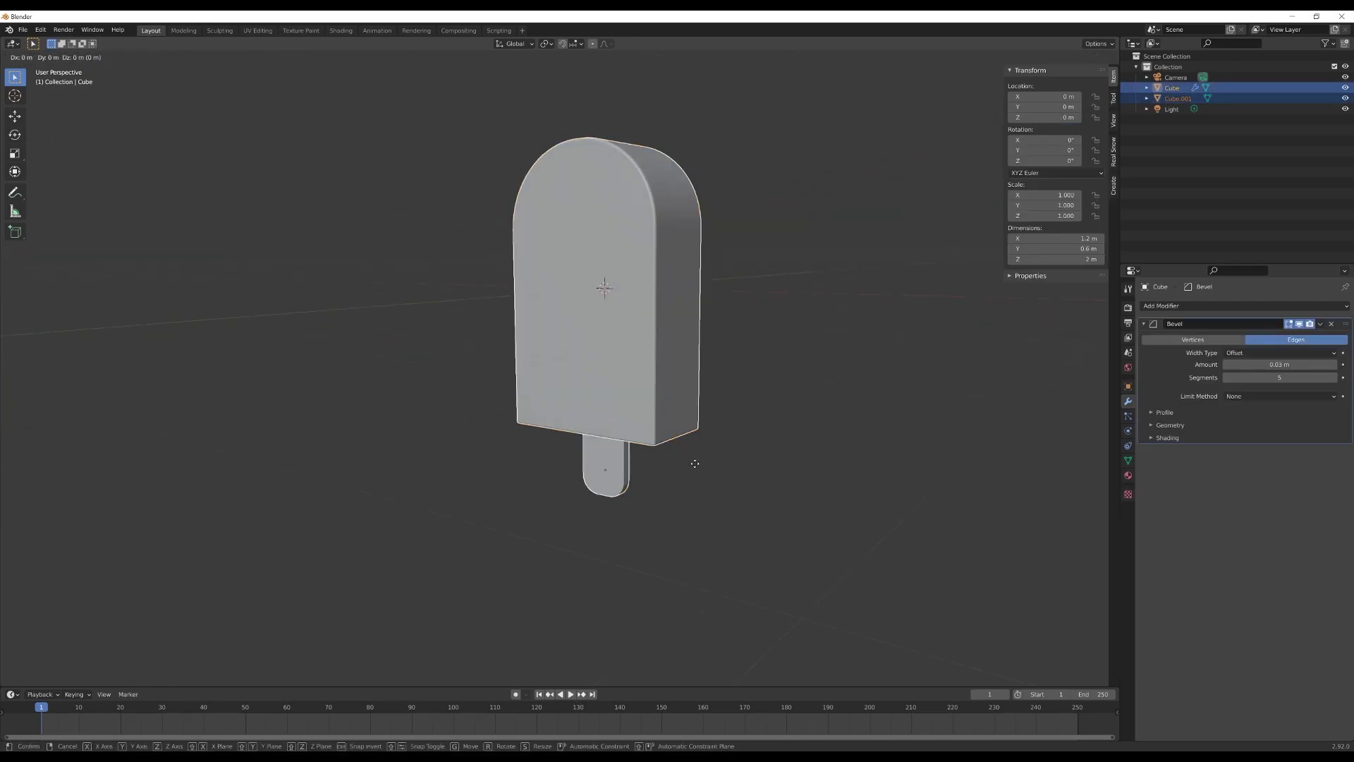
{"action": "key", "text": "z"}
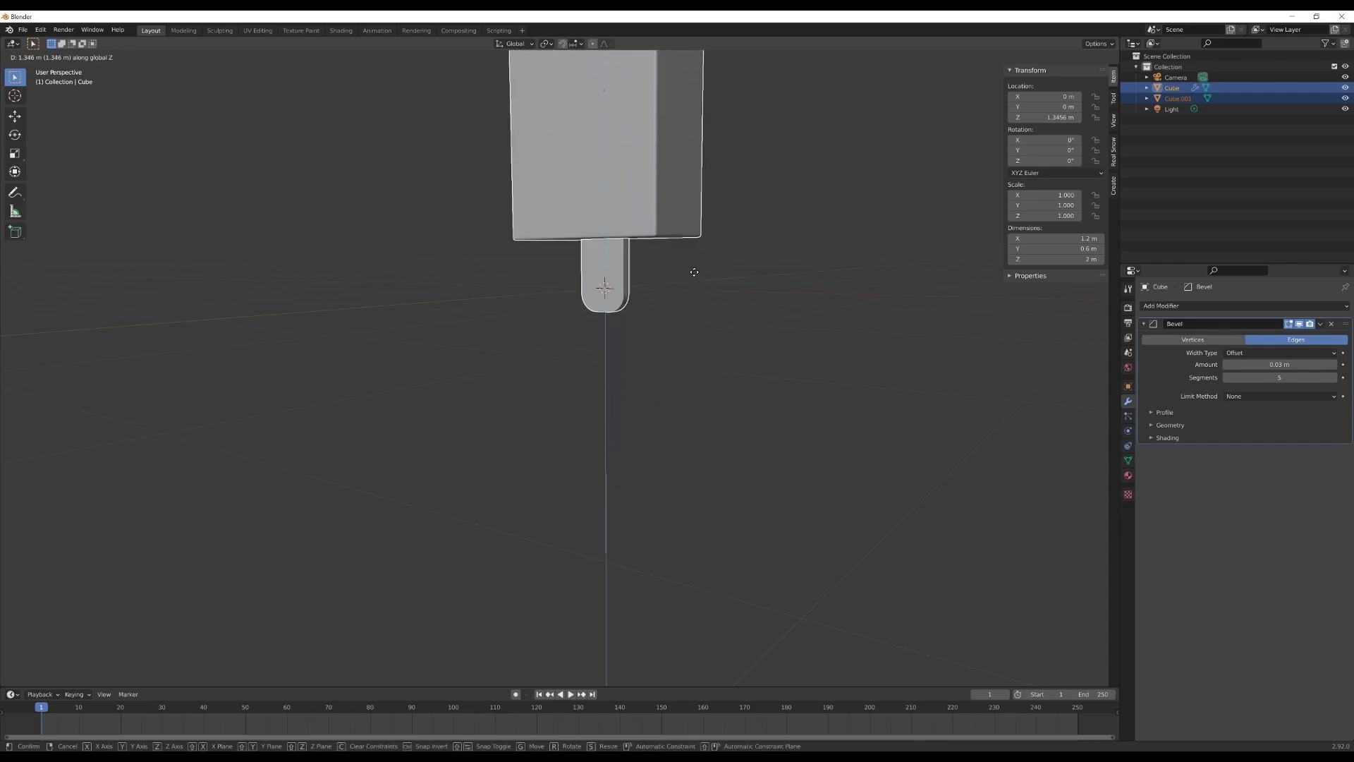
{"action": "left_click", "coordinate": [689, 292]}
{"action": "middle_click_drag", "start_coordinate": [688, 292], "coordinate": [625, 332]}
{"action": "key", "text": "g"}
{"action": "key", "text": "z"}
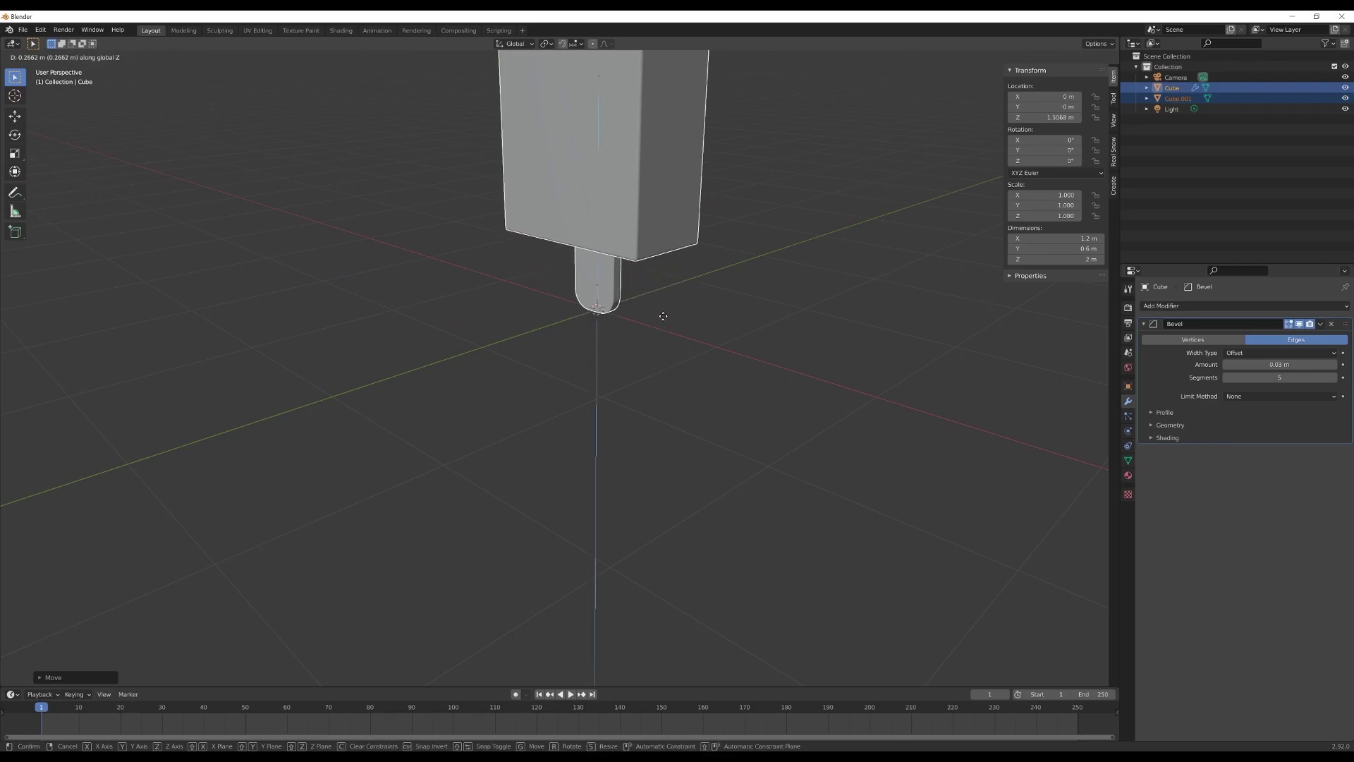
{"action": "left_click", "coordinate": [663, 290]}
{"action": "middle_click_drag", "start_coordinate": [623, 450], "coordinate": [604, 383]}
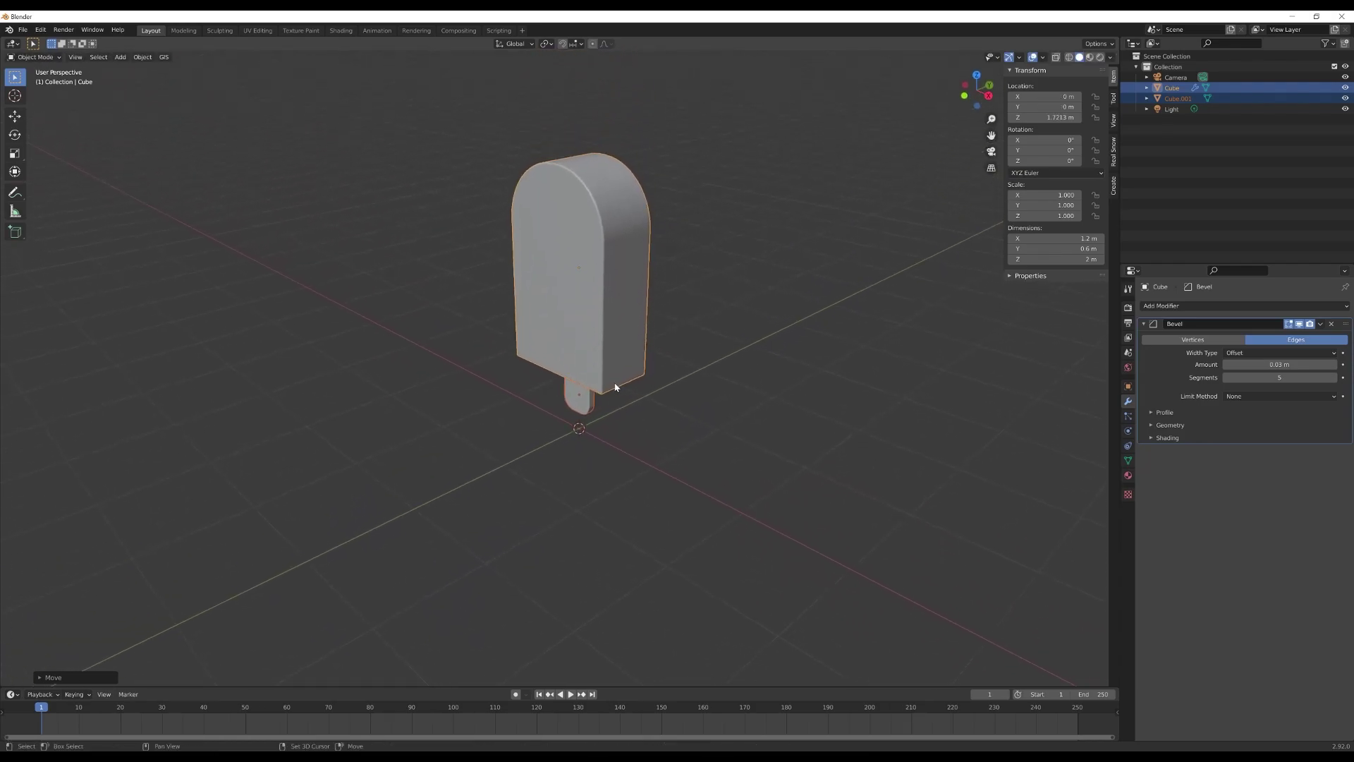
Step: Add a cylinder mesh with 64 vertices at the origin, beneath the popsicle
{"action": "key", "text": "shift+a"}
{"action": "mouse_move", "coordinate": [621, 465]}
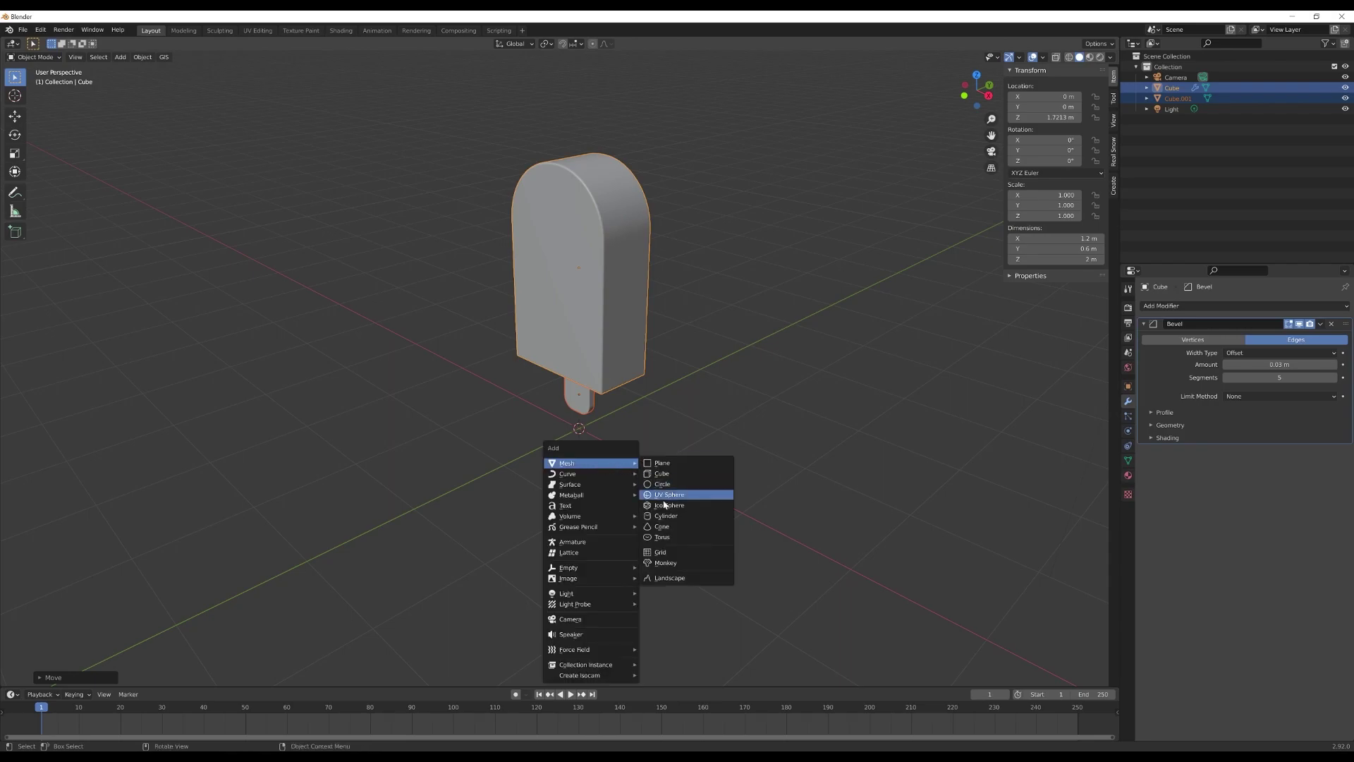
{"action": "left_click", "coordinate": [670, 519]}
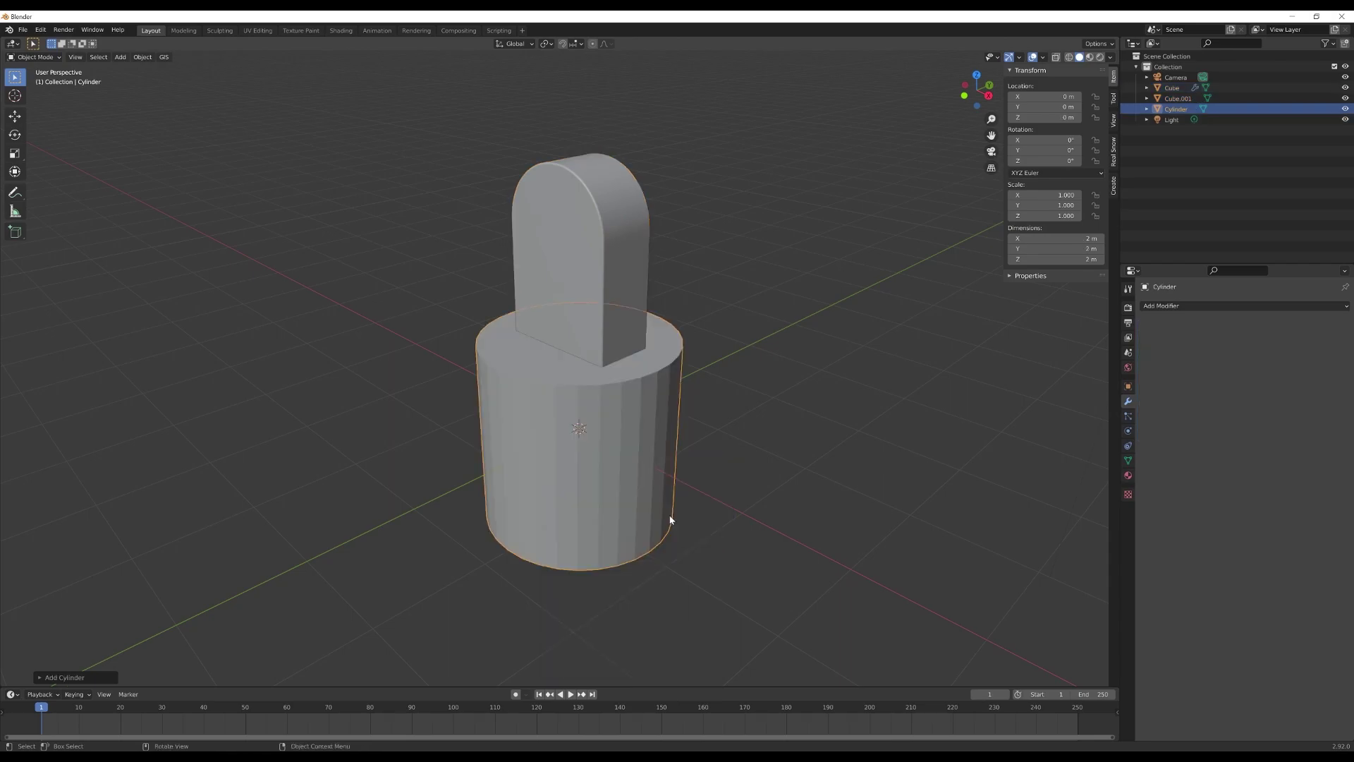
{"action": "left_click", "coordinate": [50, 677]}
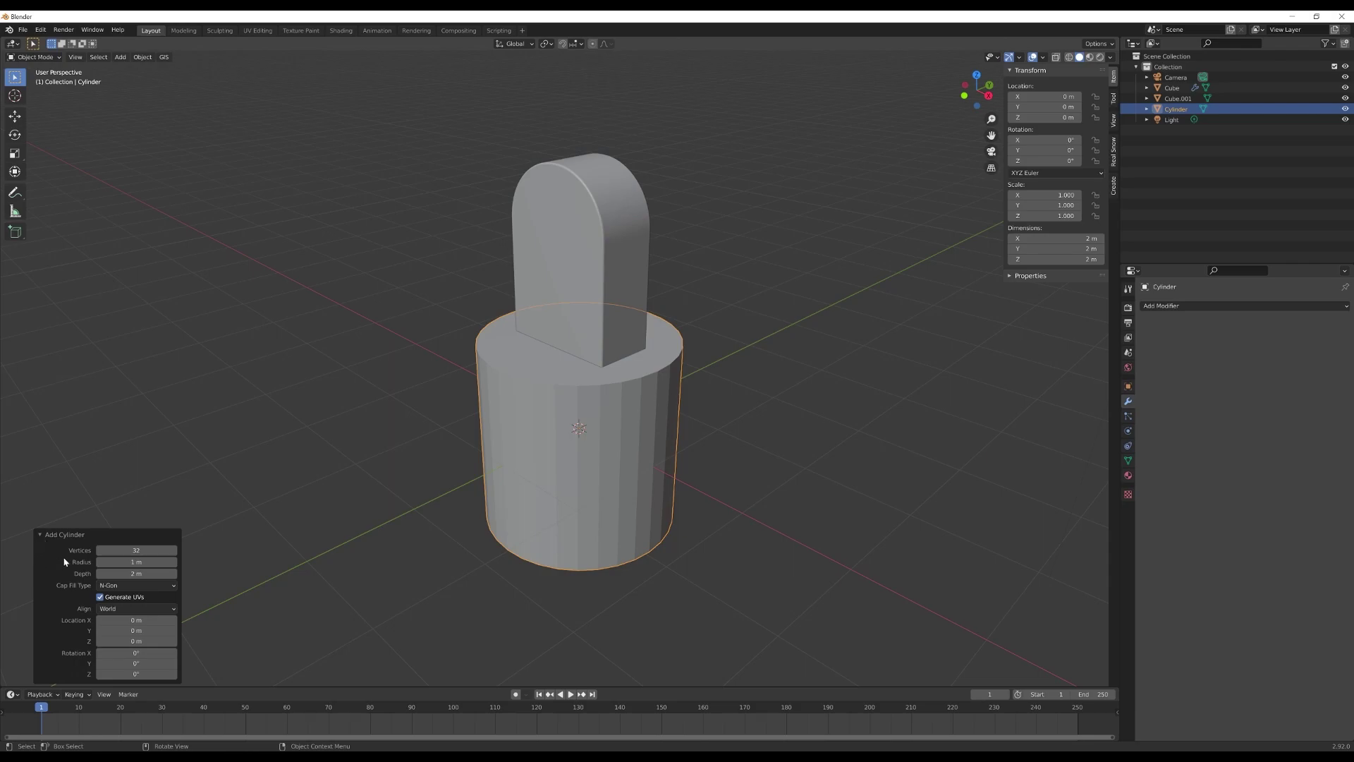
{"action": "left_click", "coordinate": [136, 550]}
{"action": "type", "text": "64"}
{"action": "key", "text": "Return"}
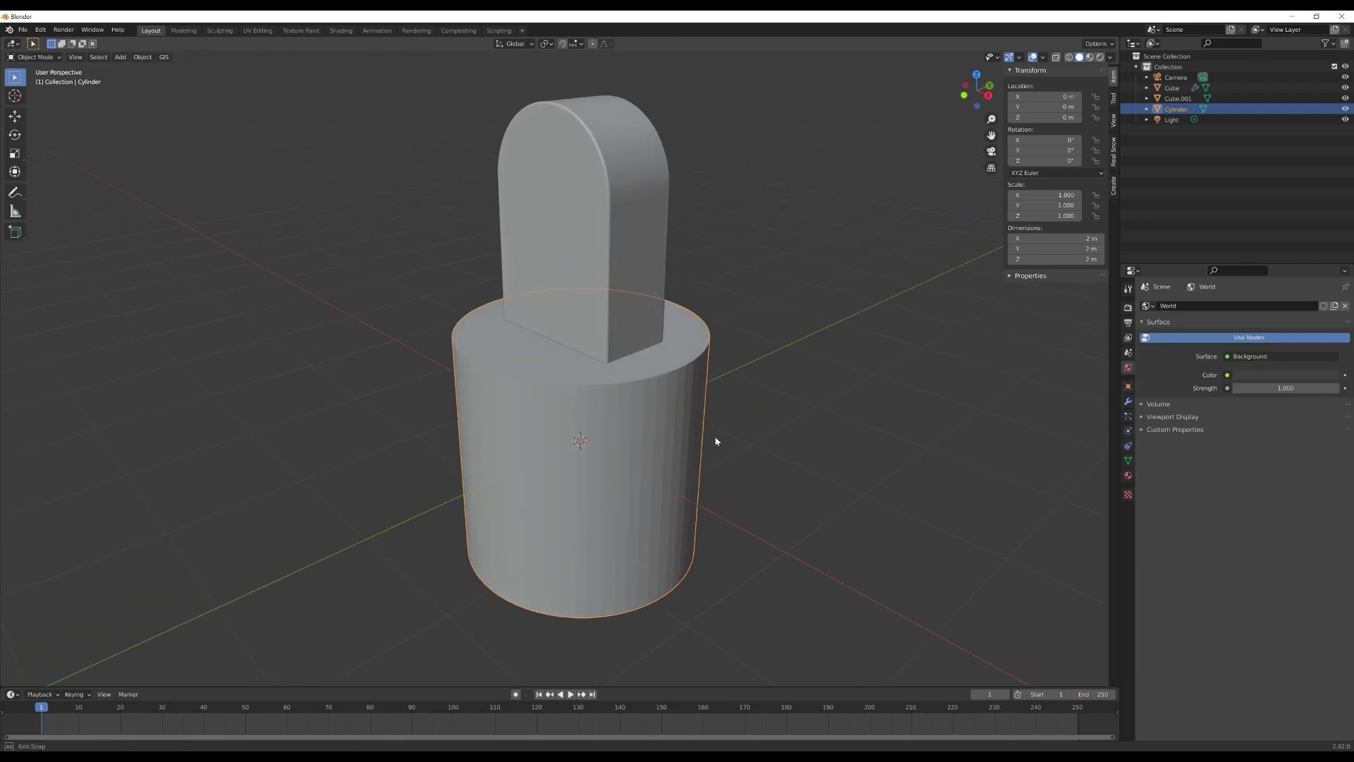
Step: Bevel the cylinder's top edge loop with a width of about 0.025 m and 5 segments
{"action": "middle_click_drag", "start_coordinate": [715, 441], "coordinate": [713, 435]}
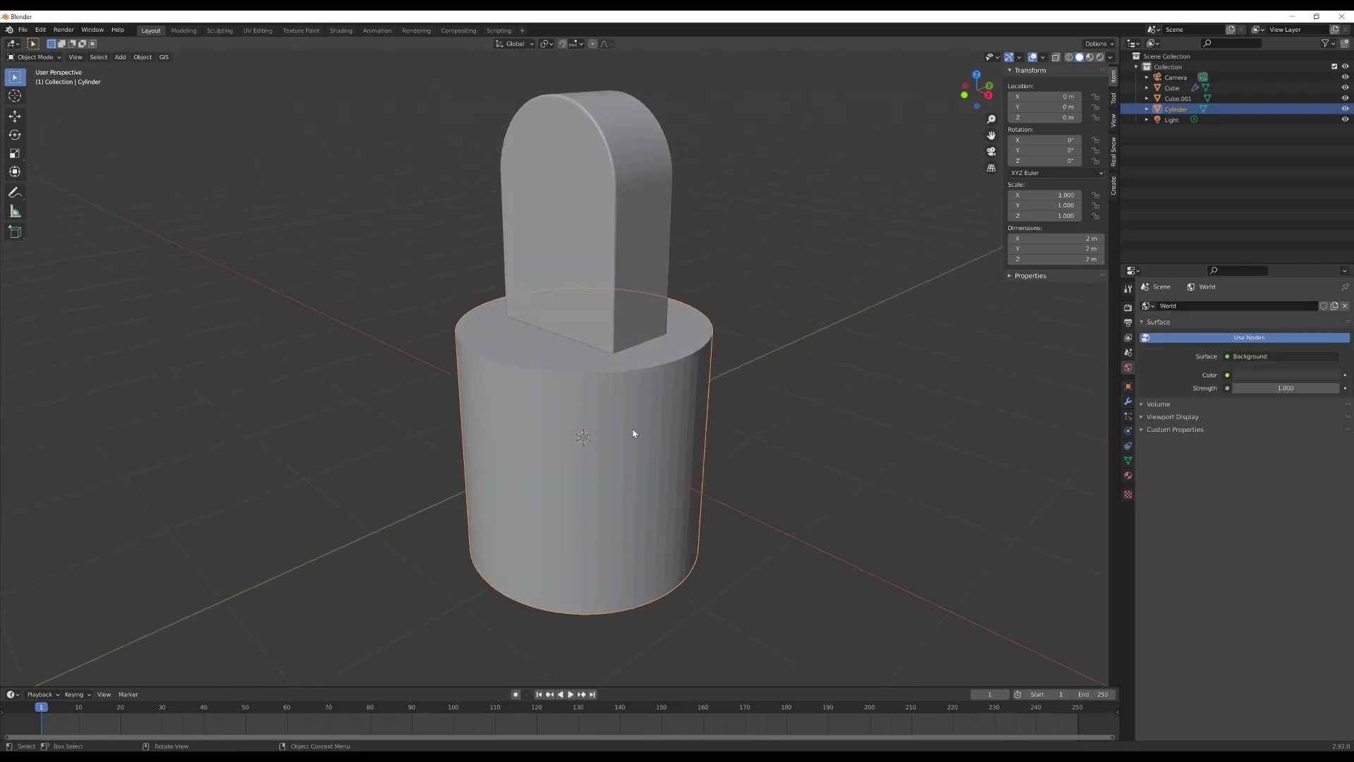
{"action": "key", "text": "Tab"}
{"action": "middle_click_drag", "start_coordinate": [648, 394], "coordinate": [606, 402]}
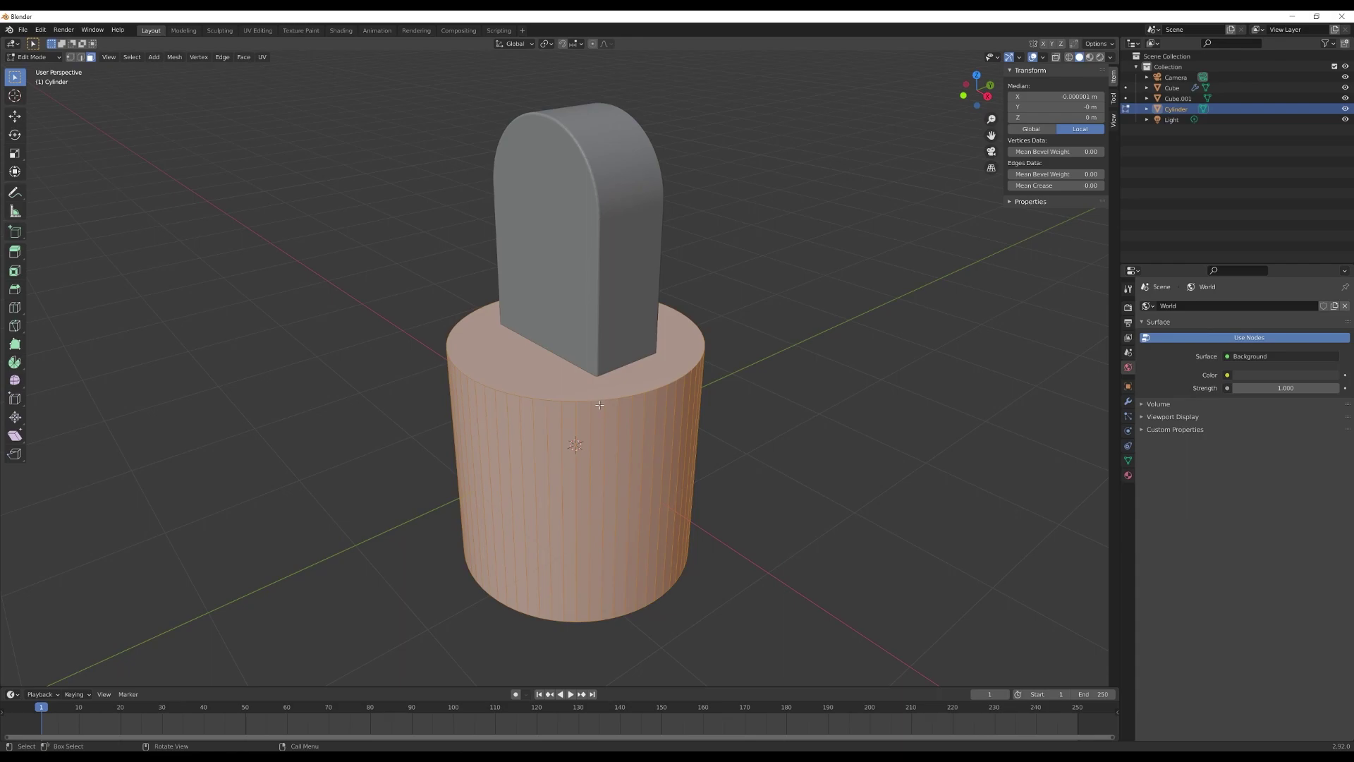
{"action": "key", "text": "2"}
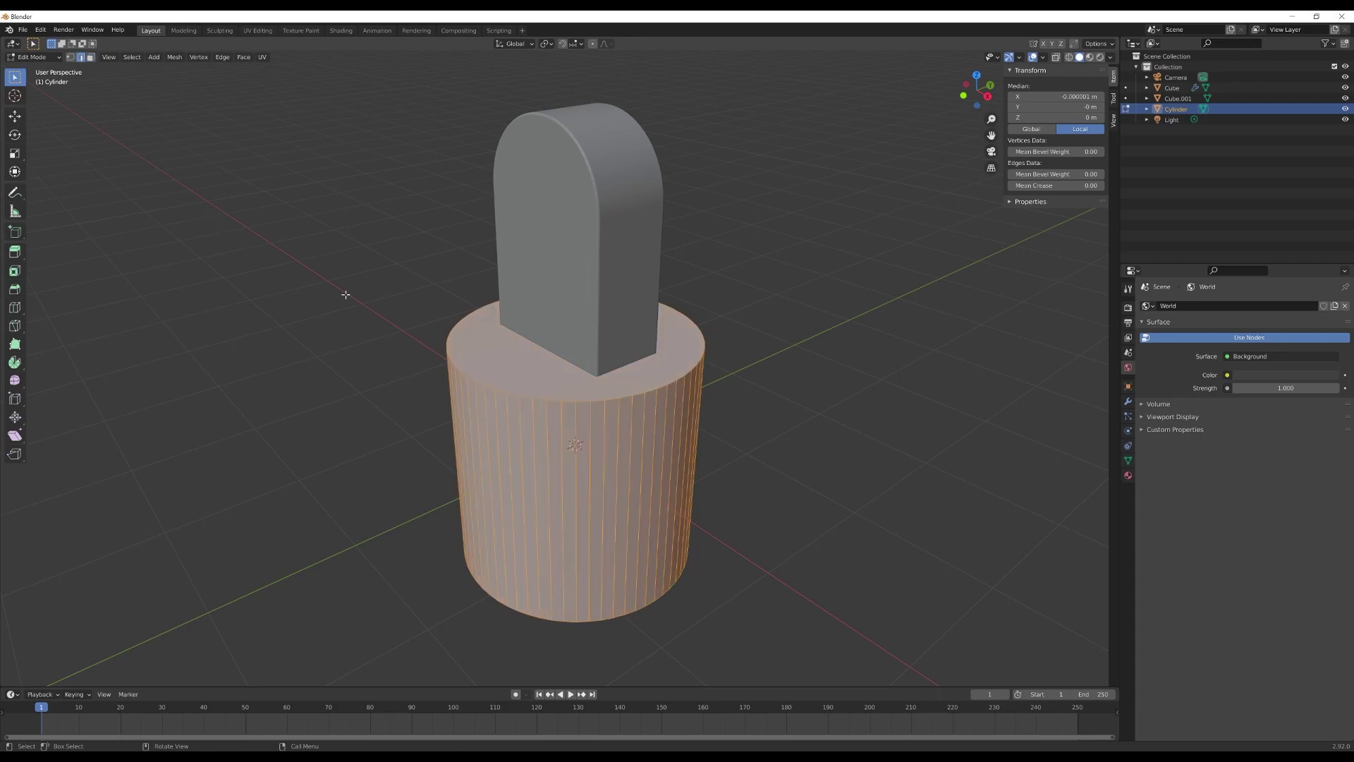
{"action": "left_click", "coordinate": [583, 401], "text": "alt"}
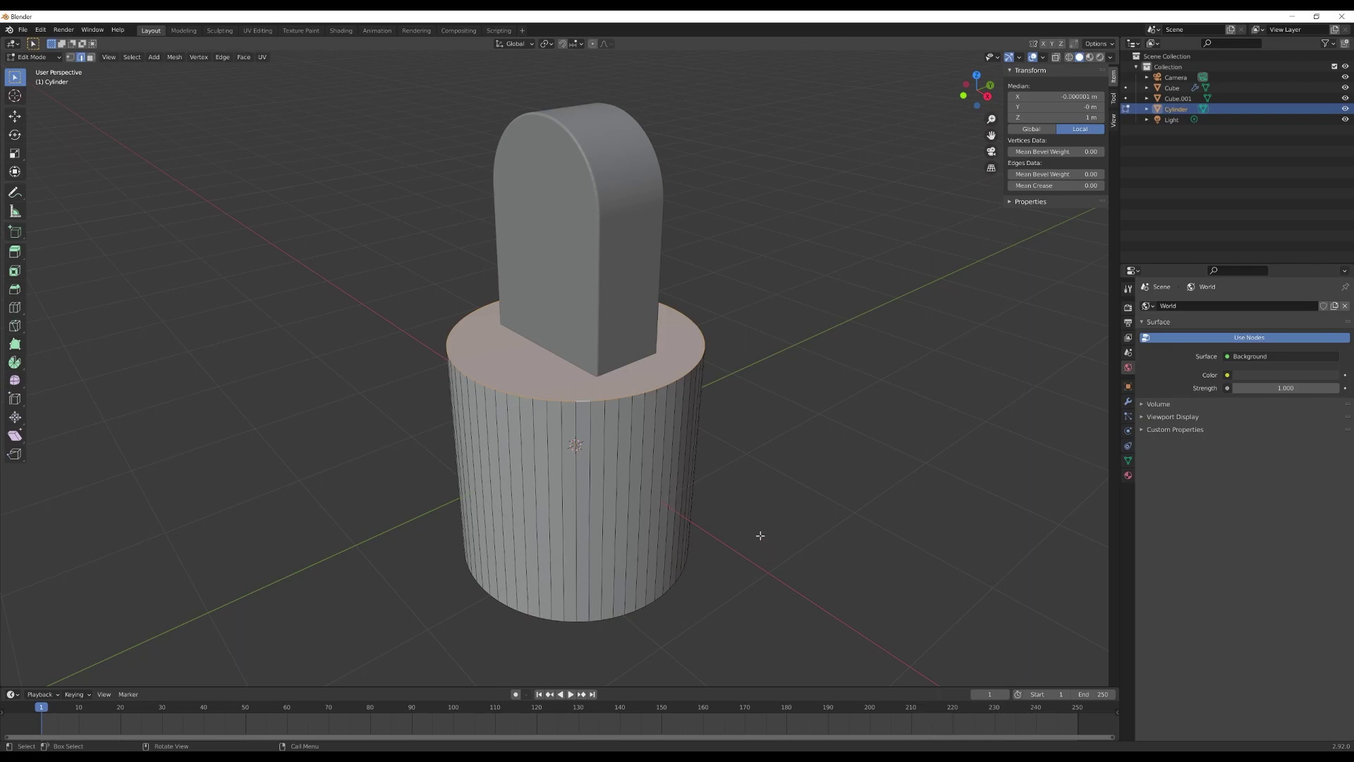
{"action": "key", "text": "ctrl+b"}
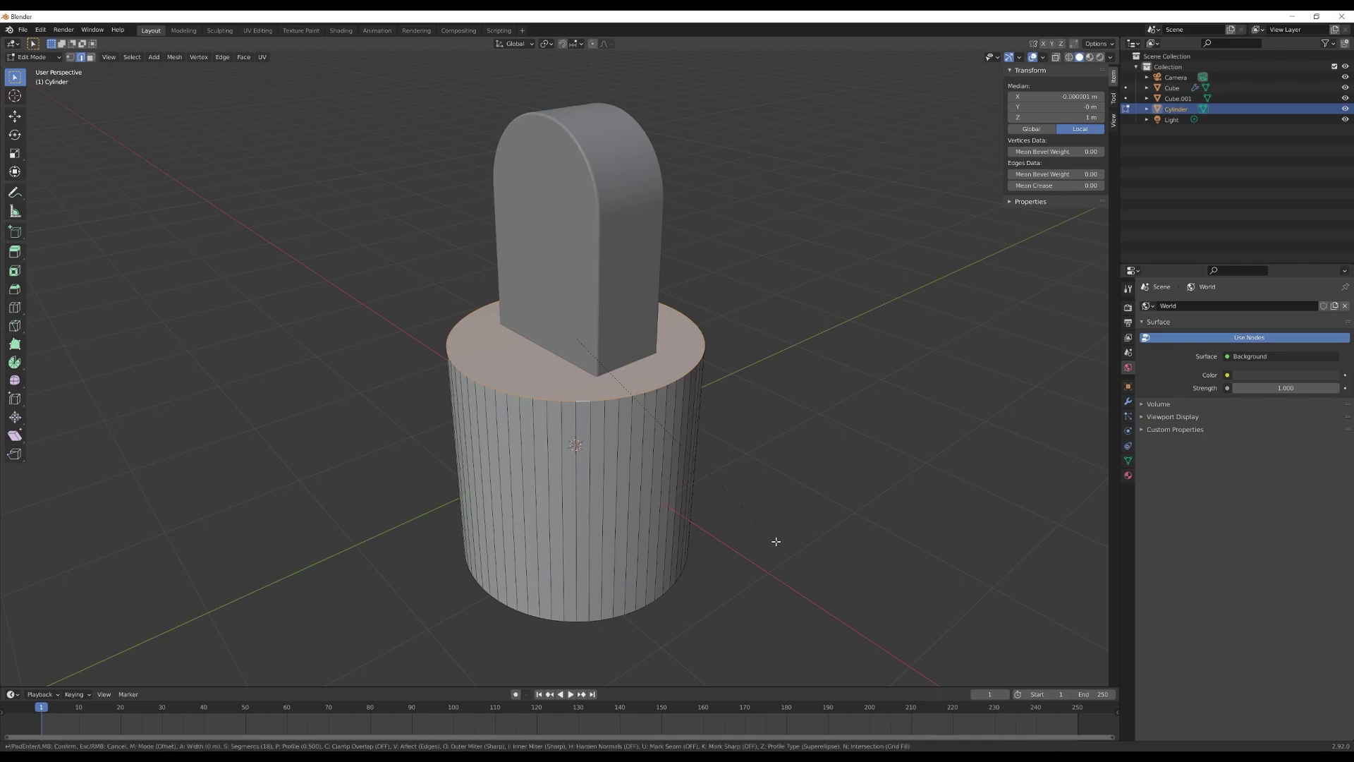
{"action": "scroll", "coordinate": [781, 546], "scroll_direction": "down", "scroll_amount": 4}
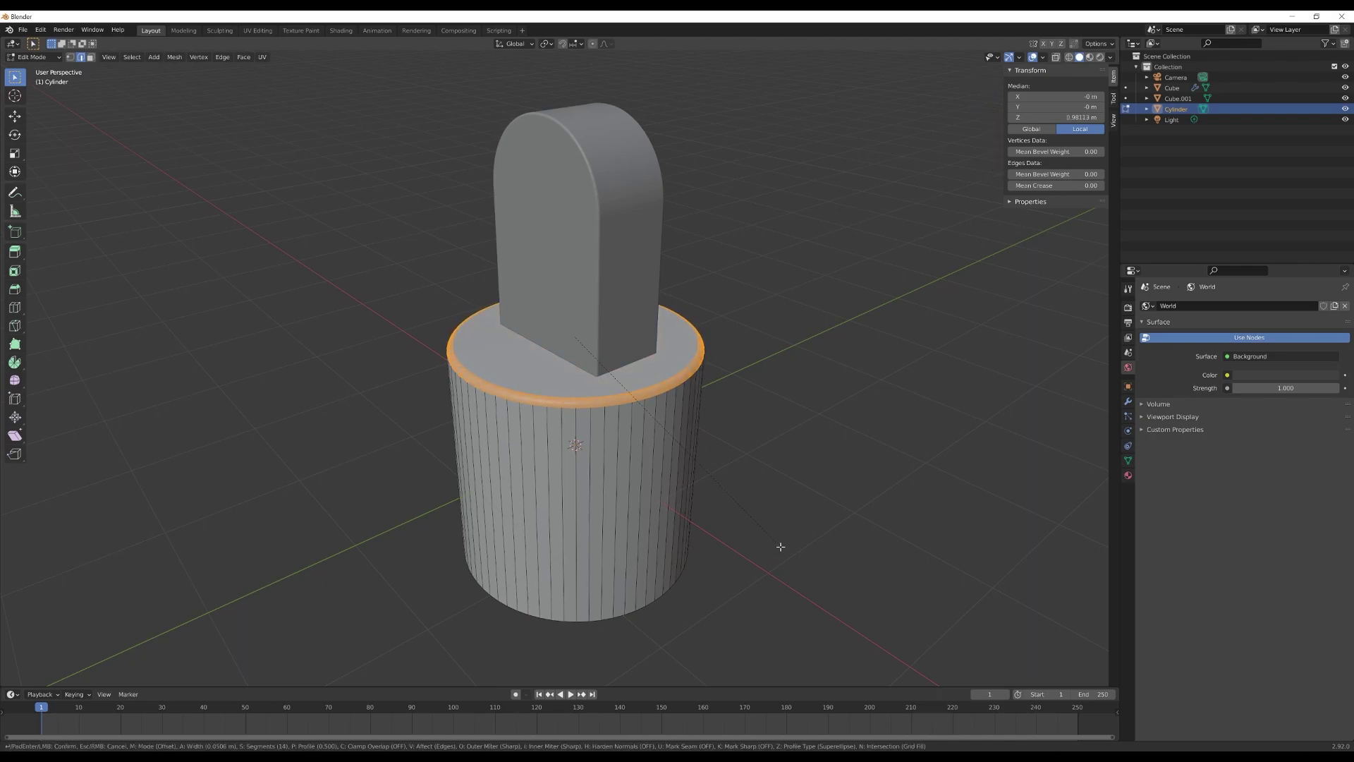
{"action": "scroll", "coordinate": [781, 546], "scroll_direction": "down", "scroll_amount": 3}
{"action": "scroll", "coordinate": [781, 546], "scroll_direction": "down", "scroll_amount": 2}
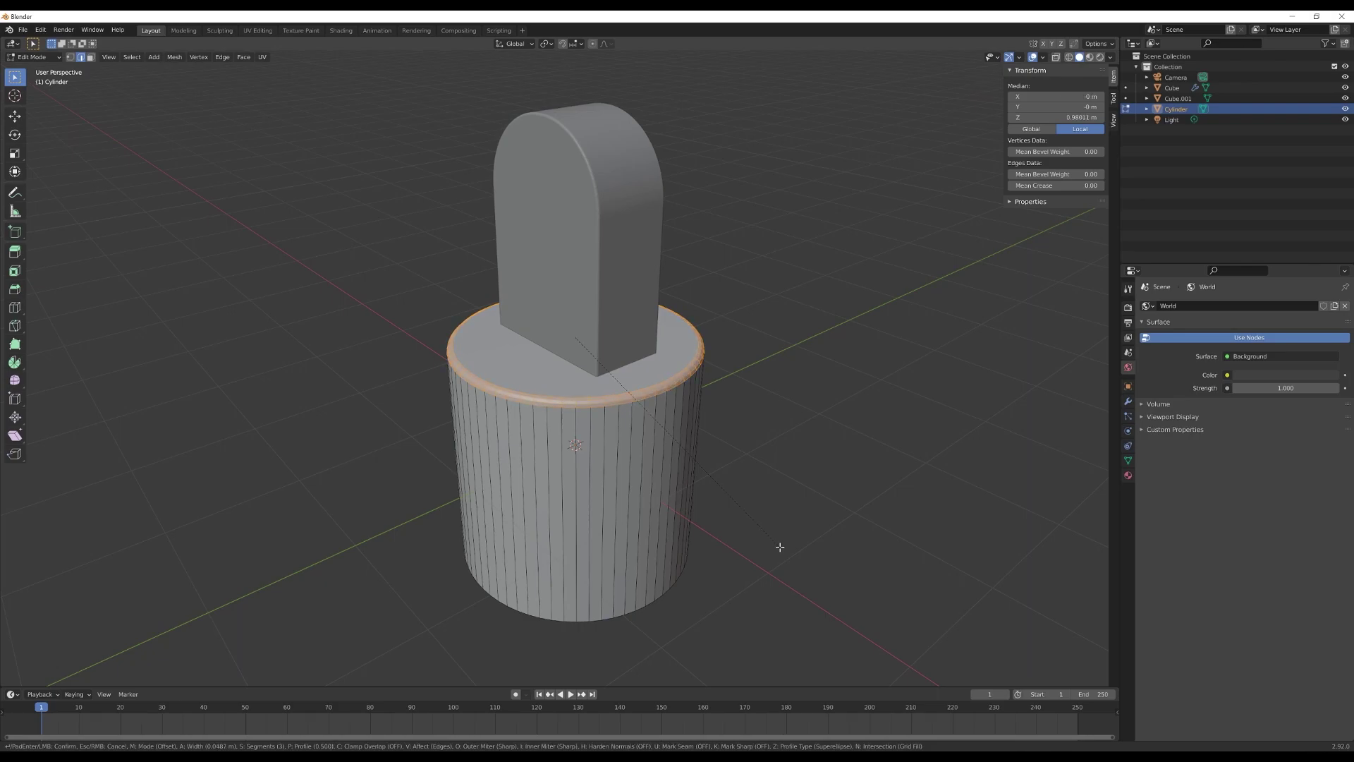
{"action": "scroll", "coordinate": [779, 547], "scroll_direction": "down", "scroll_amount": 1}
{"action": "scroll", "coordinate": [779, 546], "scroll_direction": "up", "scroll_amount": 1}
{"action": "scroll", "coordinate": [777, 545], "scroll_direction": "up", "scroll_amount": 1}
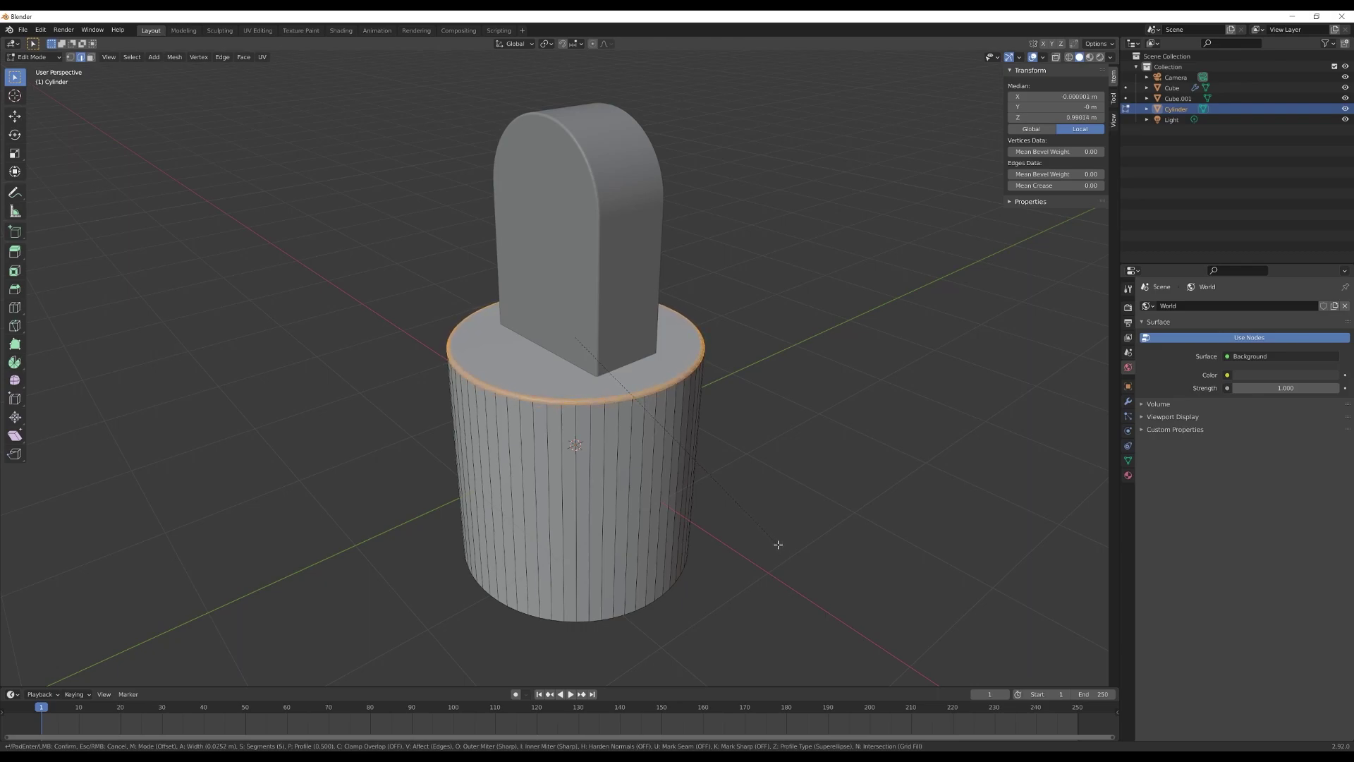
{"action": "left_click", "coordinate": [778, 544]}
{"action": "middle_click_drag", "start_coordinate": [701, 530], "coordinate": [712, 514]}
{"action": "key", "text": "Tab"}
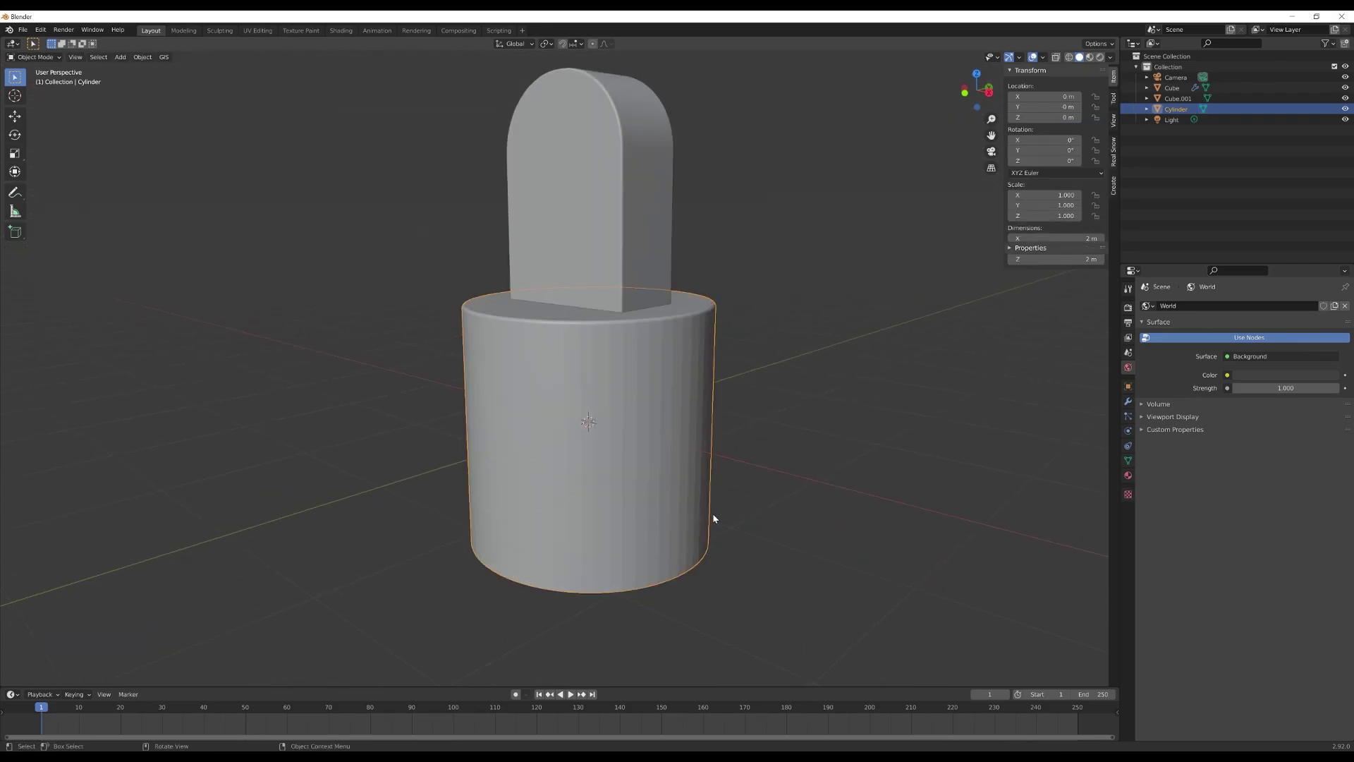
Step: Scale the cylinder up uniformly to about 1.23 and move it down along Z to about -1.14 m, below the stick
{"action": "key", "text": "s"}
{"action": "left_click", "coordinate": [800, 462]}
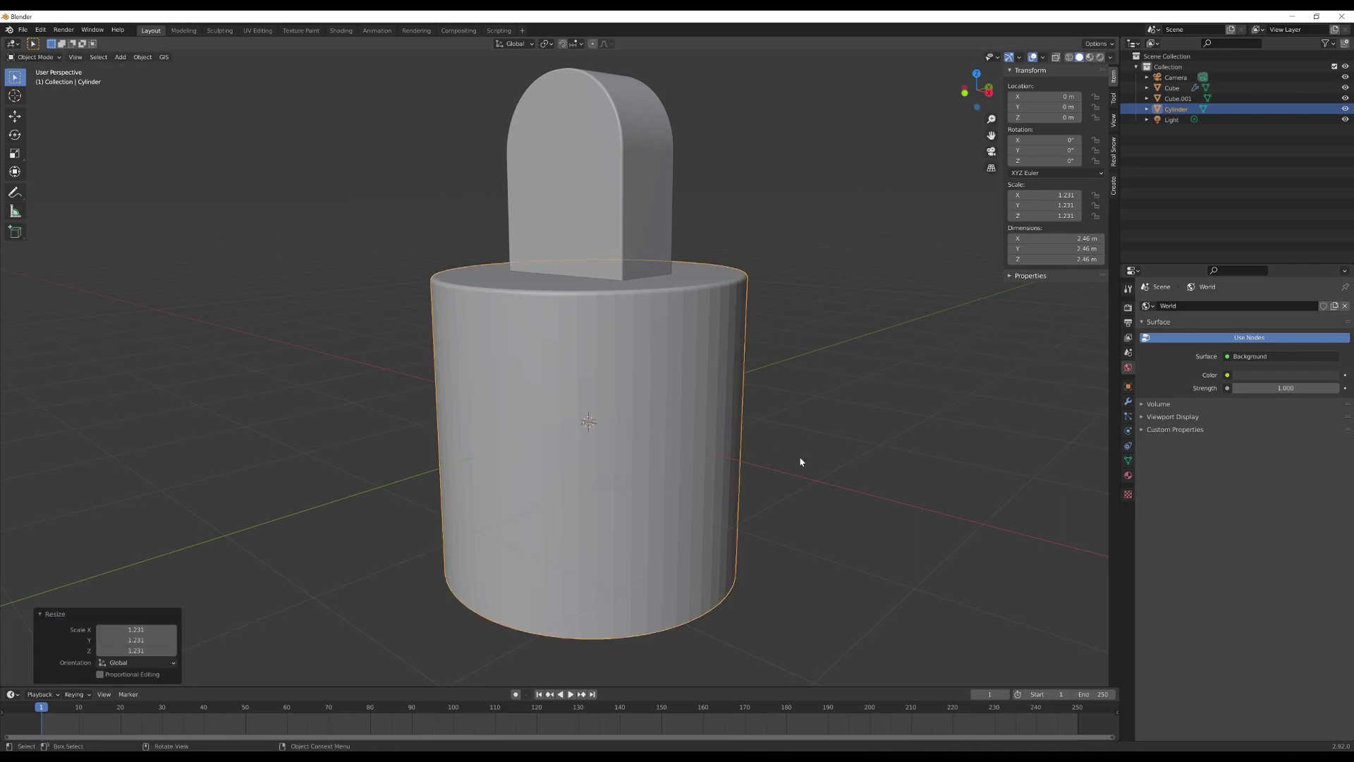
{"action": "key", "text": "g"}
{"action": "key", "text": "z"}
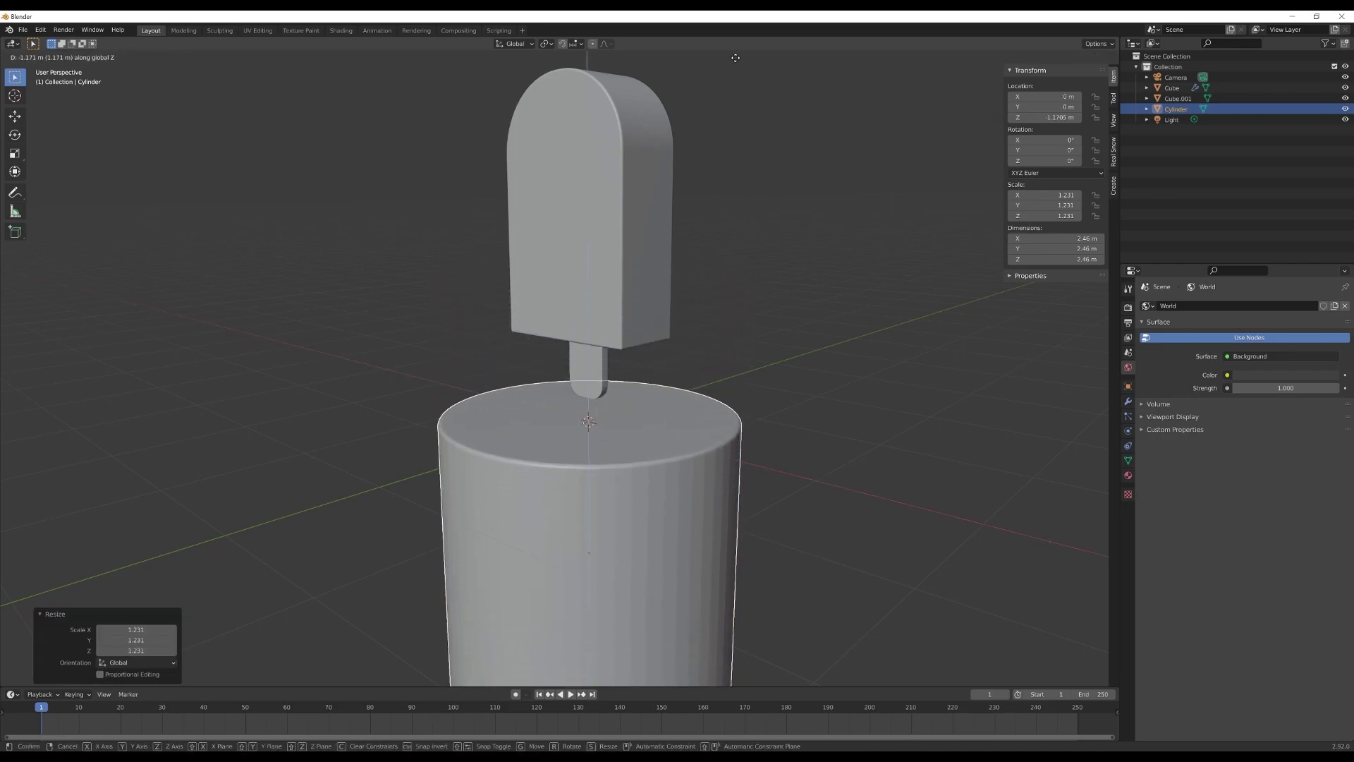
{"action": "left_click", "coordinate": [603, 226]}
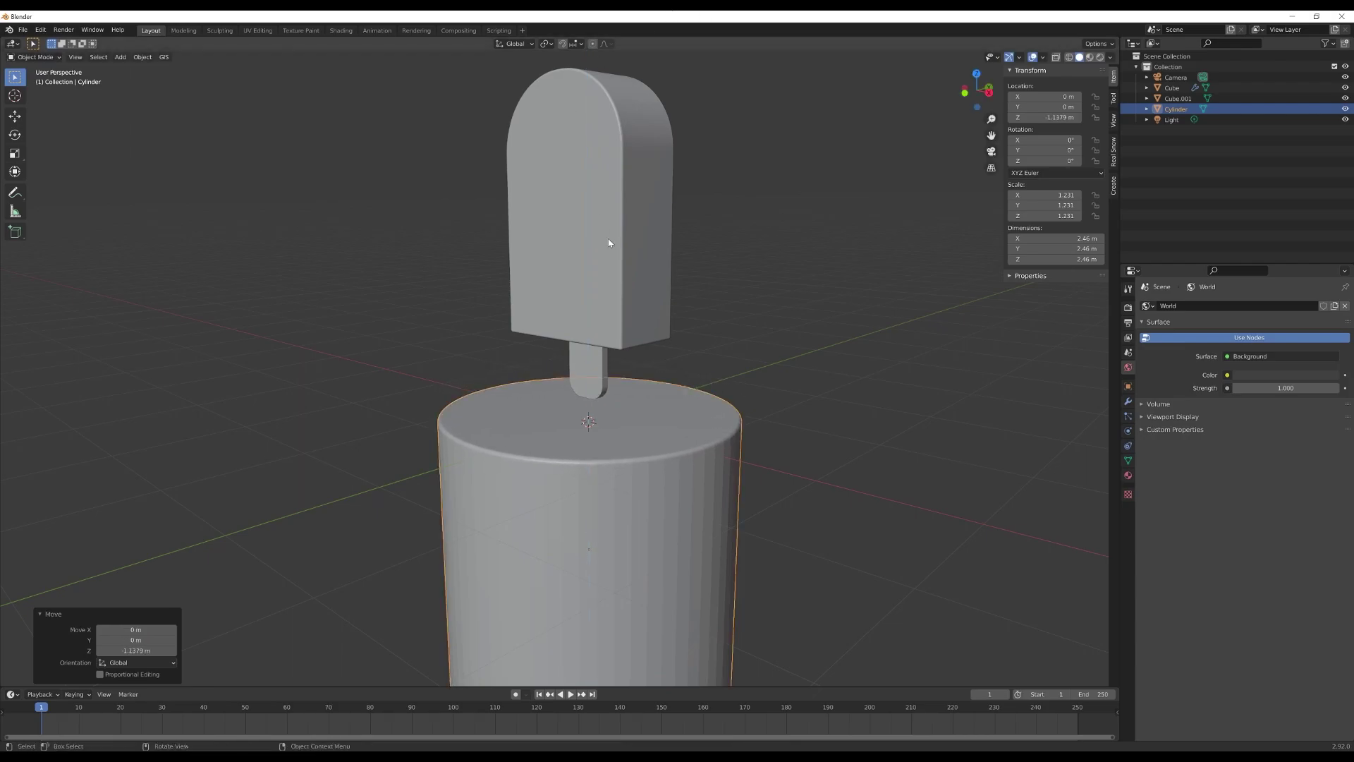
{"action": "scroll", "coordinate": [603, 227], "scroll_direction": "down", "scroll_amount": 6}
{"action": "middle_click_drag", "start_coordinate": [598, 272], "coordinate": [602, 401]}
{"action": "scroll", "coordinate": [603, 400], "scroll_direction": "up", "scroll_amount": 5}
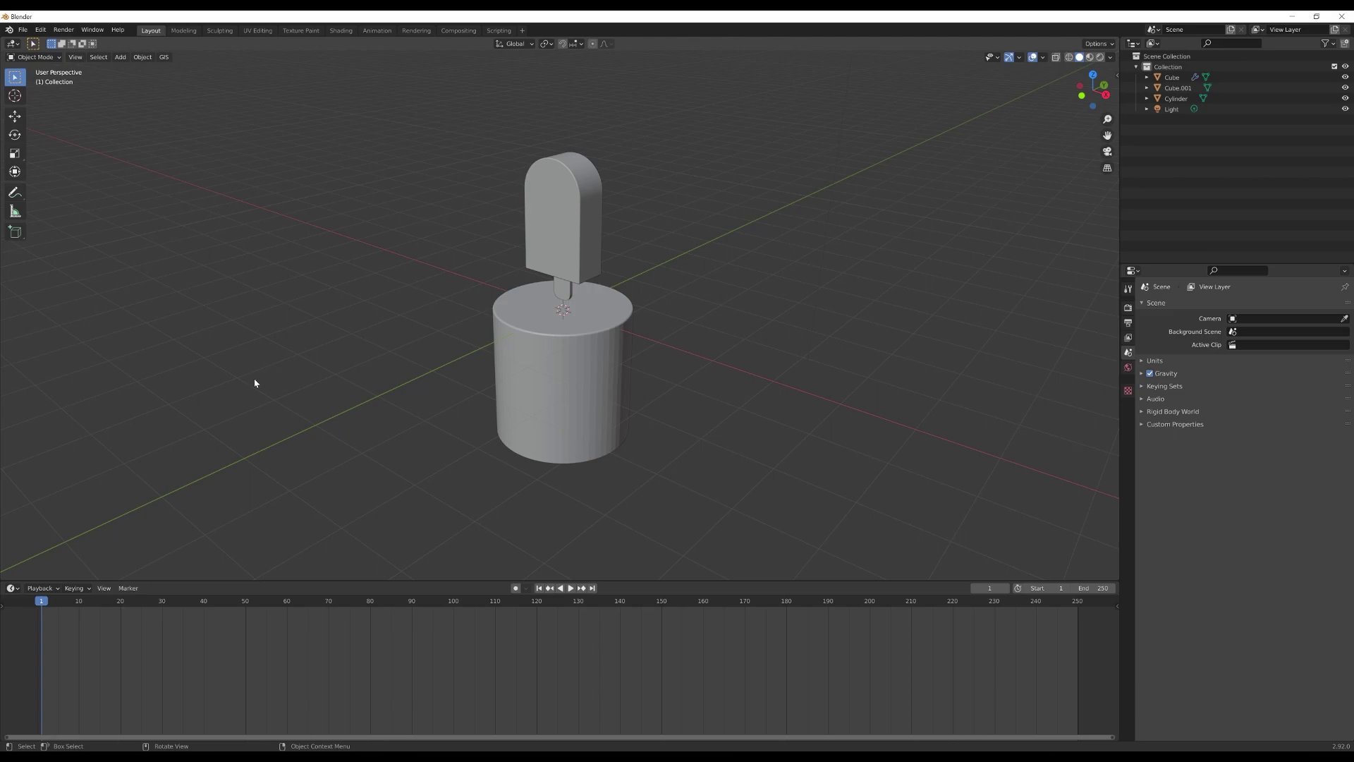
Step: Add a camera at the origin and move it along Y to about -8.49 m
{"action": "key", "text": "shift+a"}
{"action": "mouse_move", "coordinate": [256, 383]}
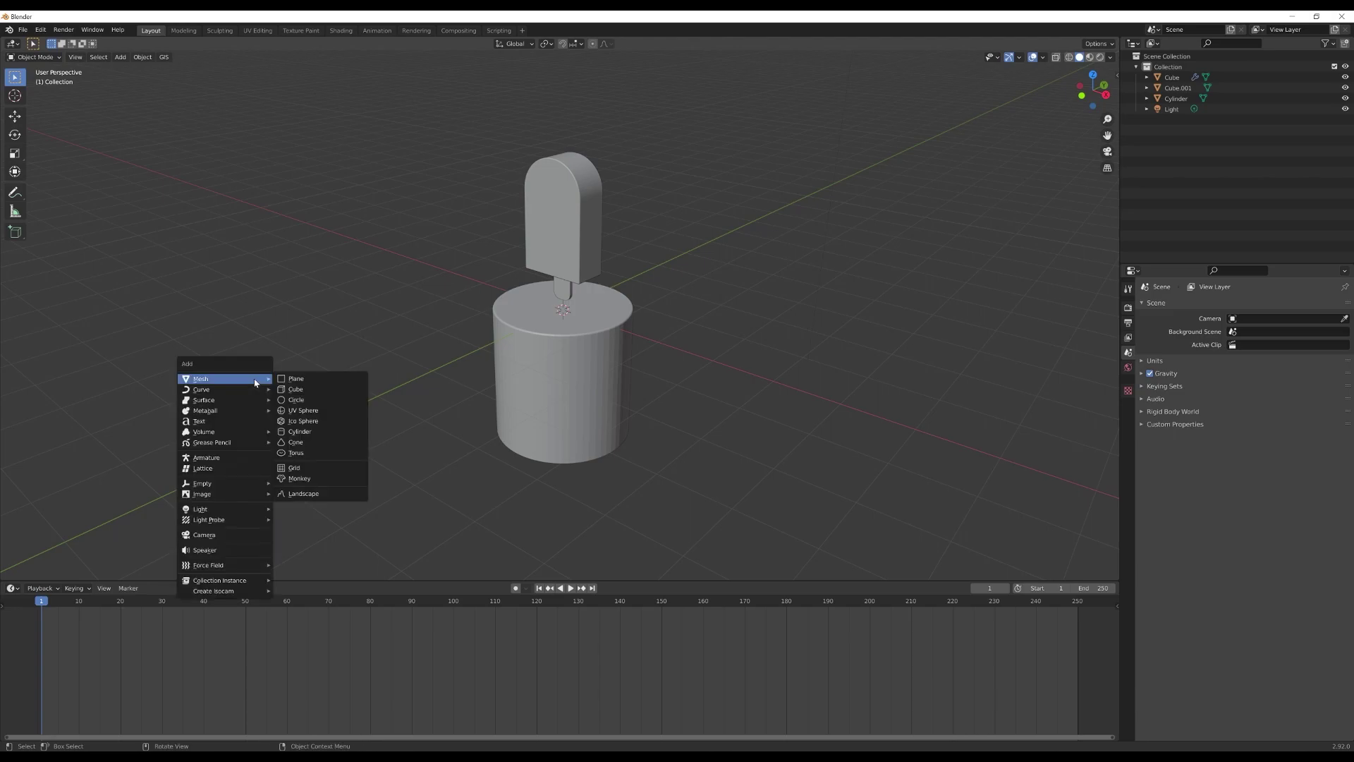
{"action": "left_click", "coordinate": [235, 534]}
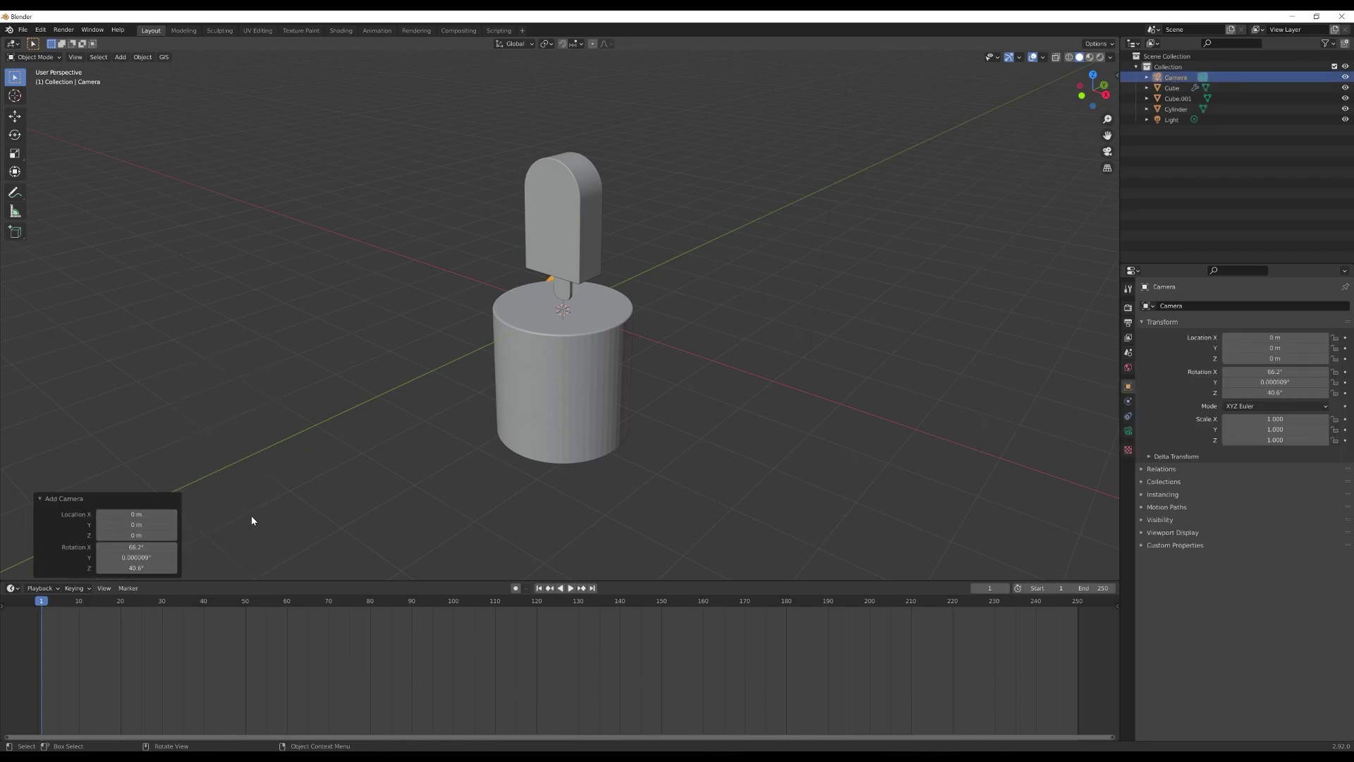
{"action": "middle_click_drag", "start_coordinate": [637, 326], "coordinate": [518, 313]}
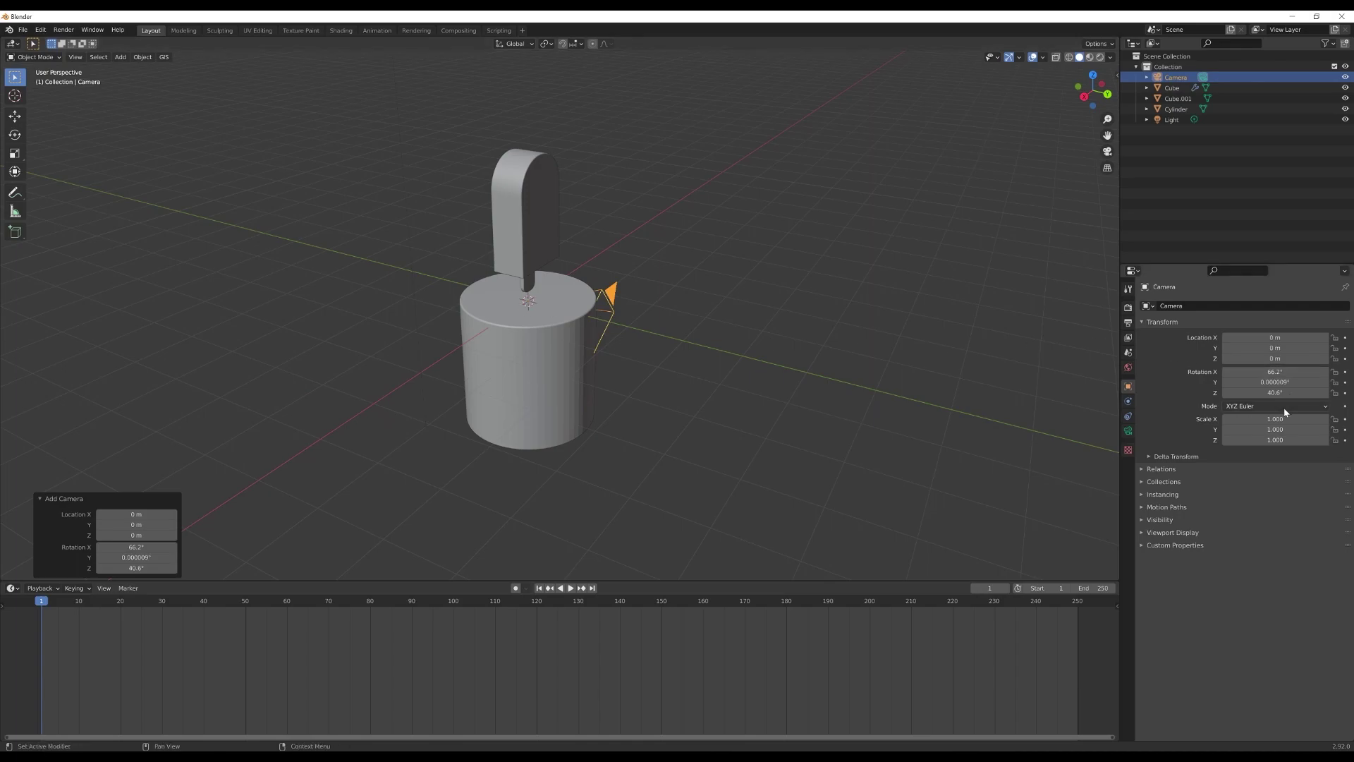
{"action": "left_click_drag", "start_coordinate": [1276, 373], "coordinate": [1228, 347]}
{"action": "key", "text": "ctrl+z"}
{"action": "middle_click_drag", "start_coordinate": [735, 306], "coordinate": [759, 311]}
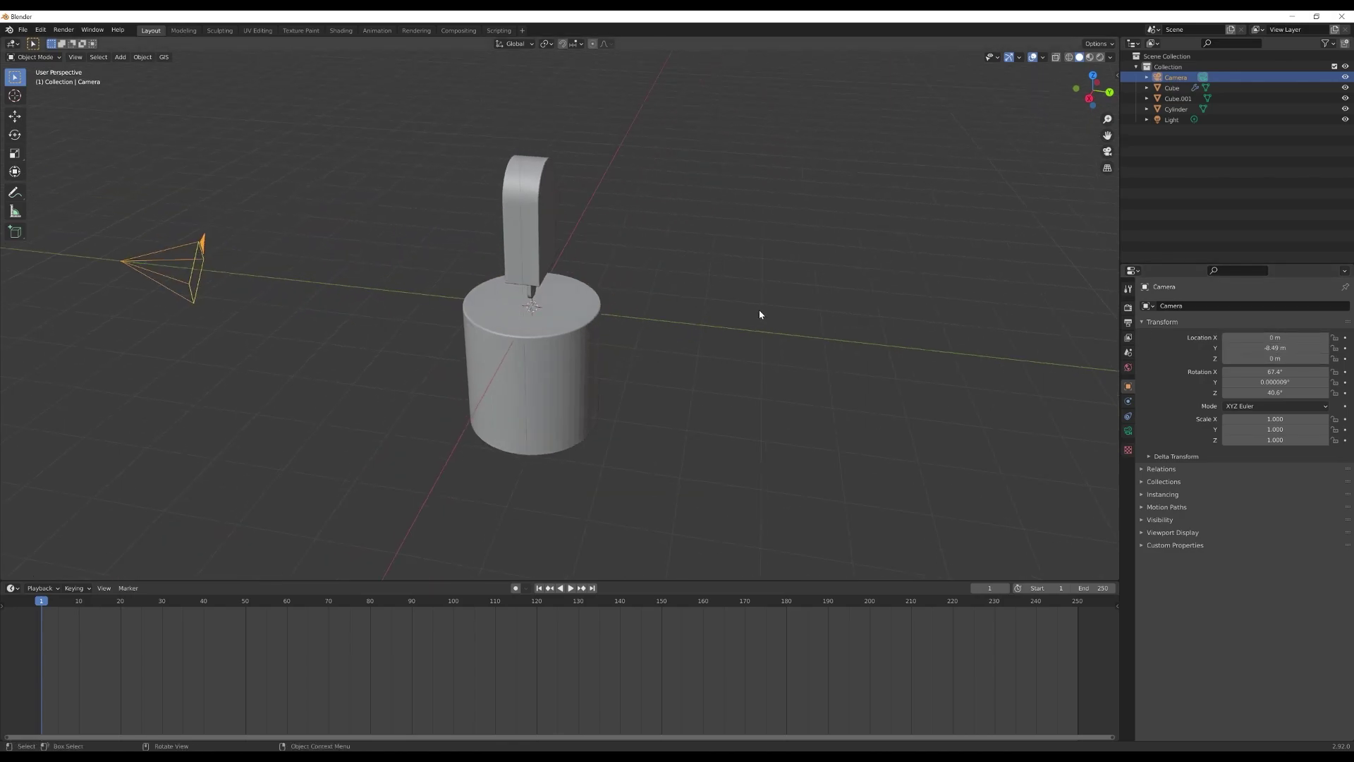
Step: Look through the camera and lock it to the view so that navigating moves it
{"action": "key", "text": "KP_0"}
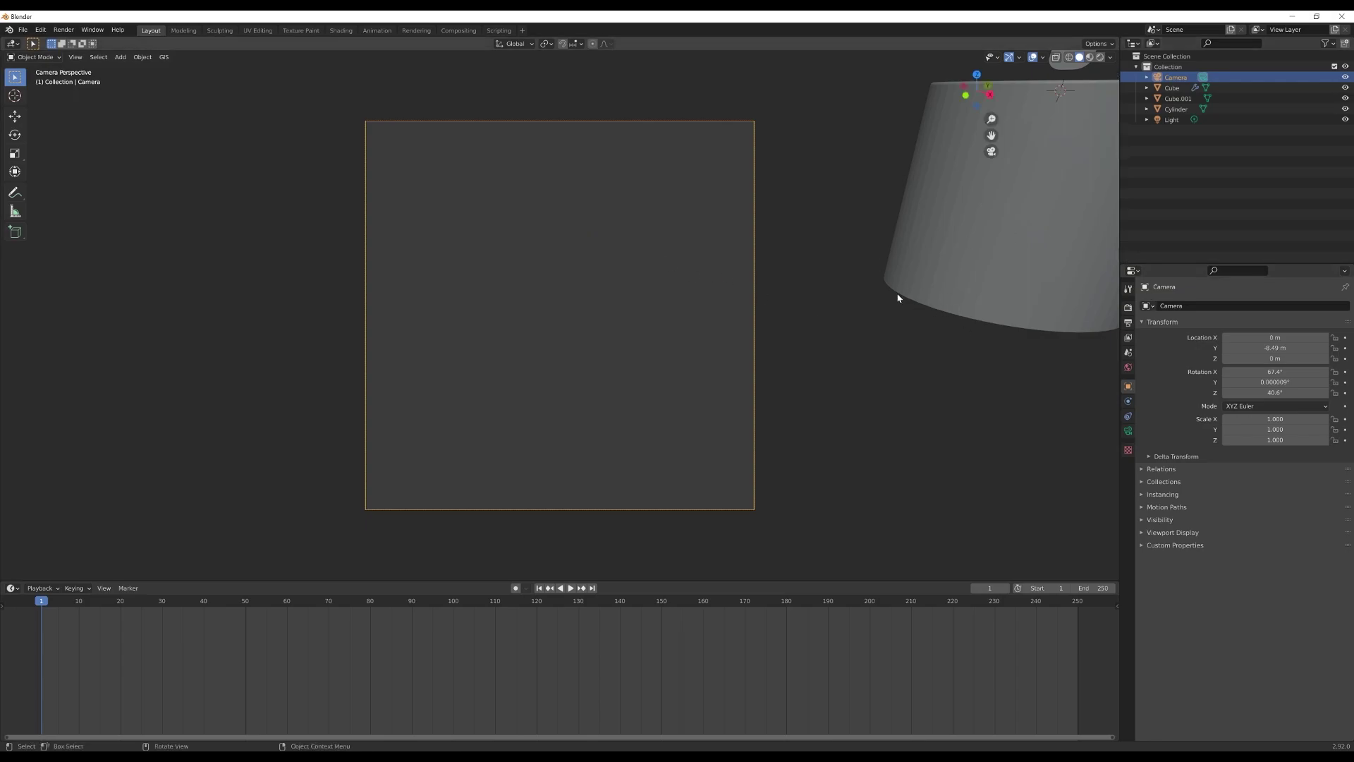
{"action": "key", "text": "n"}
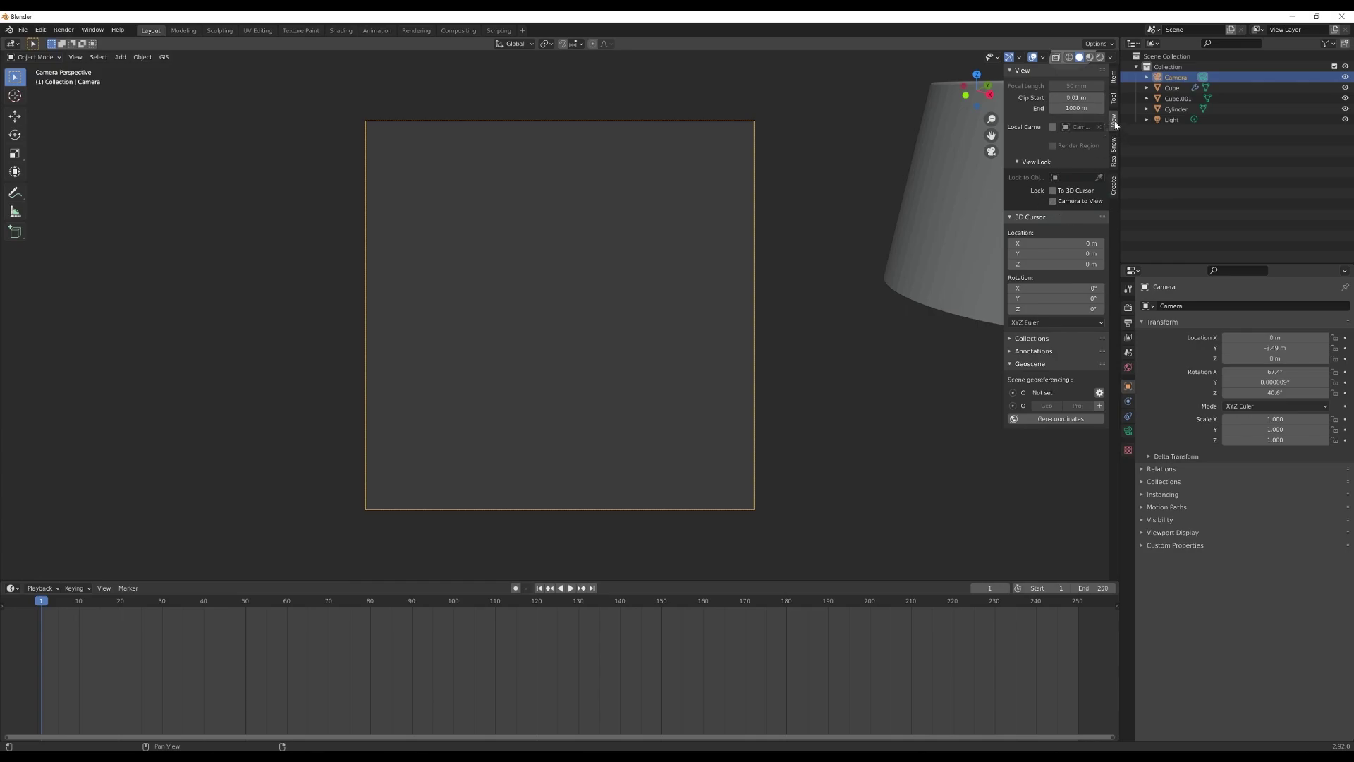
{"action": "left_click", "coordinate": [1052, 201]}
Step: Frame the popsicle and the upper pedestal at an angle, with the camera at about X 4.41, Y -5.27, Z 3.39 m
{"action": "middle_click_drag", "start_coordinate": [737, 263], "coordinate": [822, 259]}
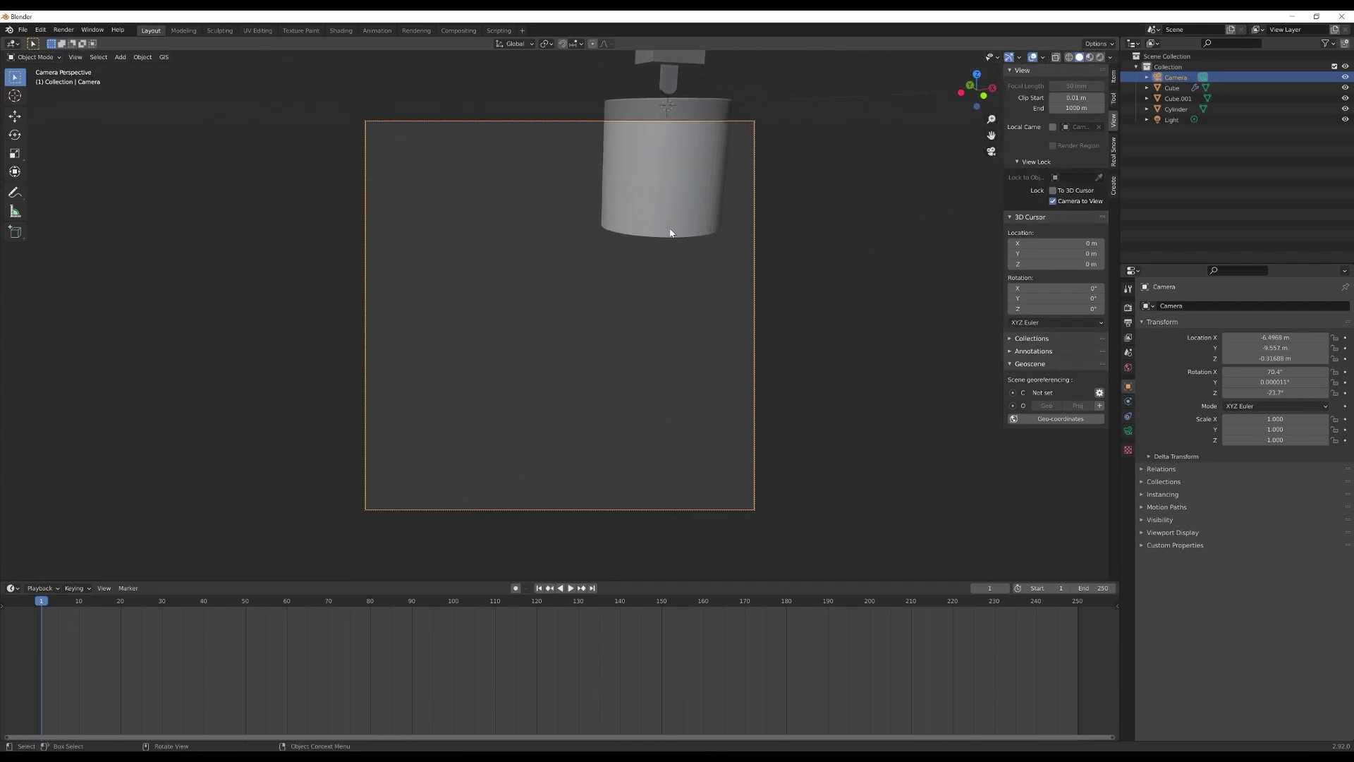
{"action": "middle_click_drag", "start_coordinate": [671, 231], "coordinate": [500, 511], "text": "shift"}
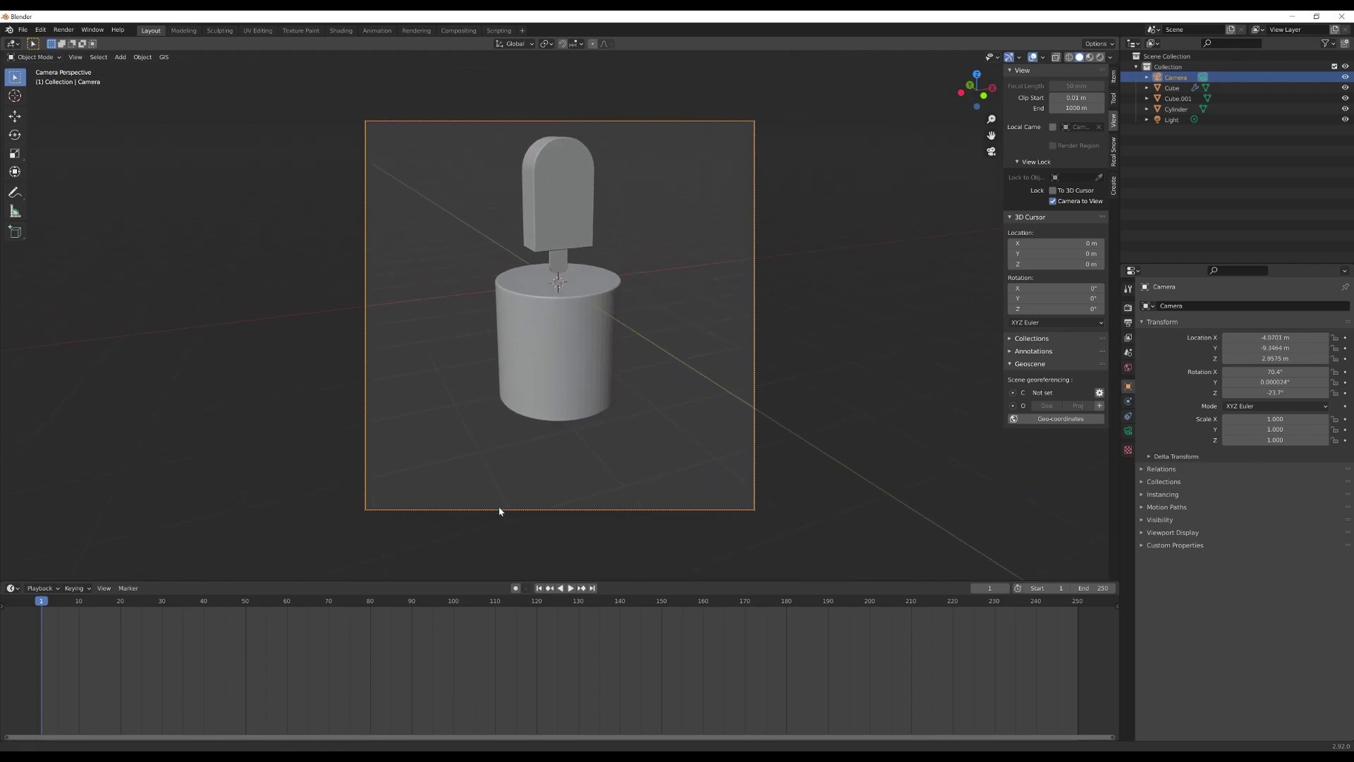
{"action": "mouse_move", "coordinate": [662, 374]}
{"action": "middle_mouse_down"}
{"action": "mouse_move", "coordinate": [623, 378]}
{"action": "mouse_move", "coordinate": [637, 376]}
{"action": "middle_mouse_up"}
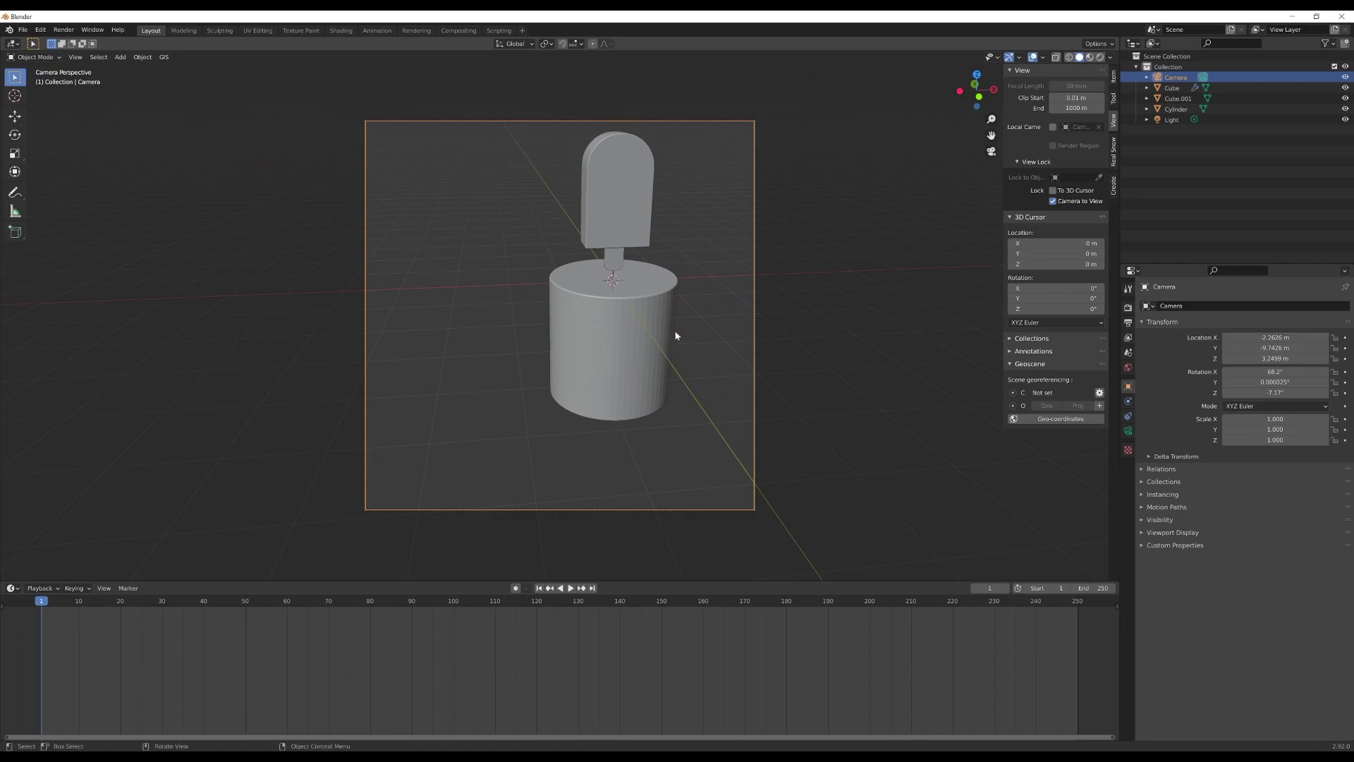
{"action": "middle_click_drag", "start_coordinate": [683, 332], "coordinate": [498, 427], "text": "shift"}
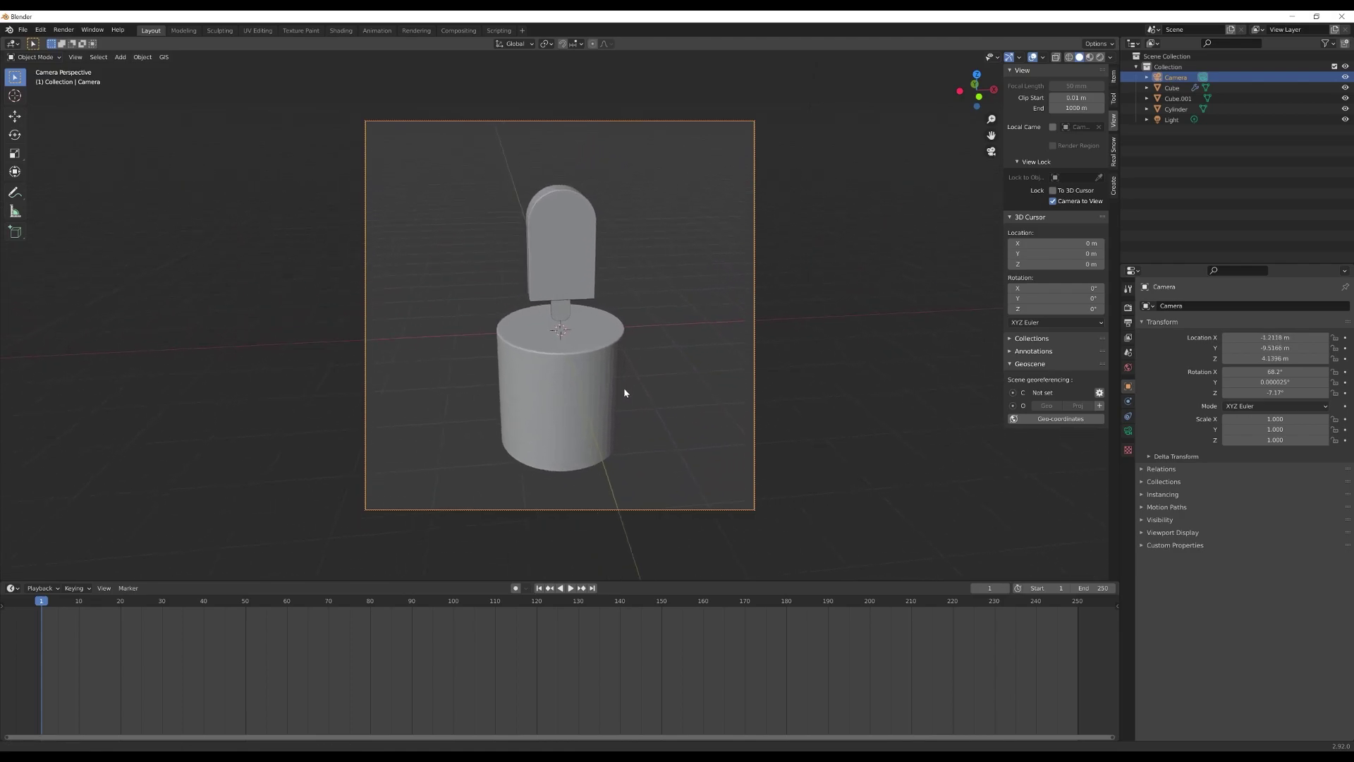
{"action": "mouse_move", "coordinate": [604, 418]}
{"action": "middle_mouse_down"}
{"action": "mouse_move", "coordinate": [593, 424]}
{"action": "mouse_move", "coordinate": [583, 387]}
{"action": "mouse_move", "coordinate": [595, 429]}
{"action": "mouse_move", "coordinate": [581, 419]}
{"action": "mouse_move", "coordinate": [593, 382]}
{"action": "mouse_move", "coordinate": [612, 384]}
{"action": "mouse_move", "coordinate": [582, 408]}
{"action": "middle_mouse_up"}
{"action": "scroll", "coordinate": [616, 426], "scroll_direction": "up", "scroll_amount": 2}
{"action": "scroll", "coordinate": [550, 388], "scroll_direction": "up", "scroll_amount": 1}
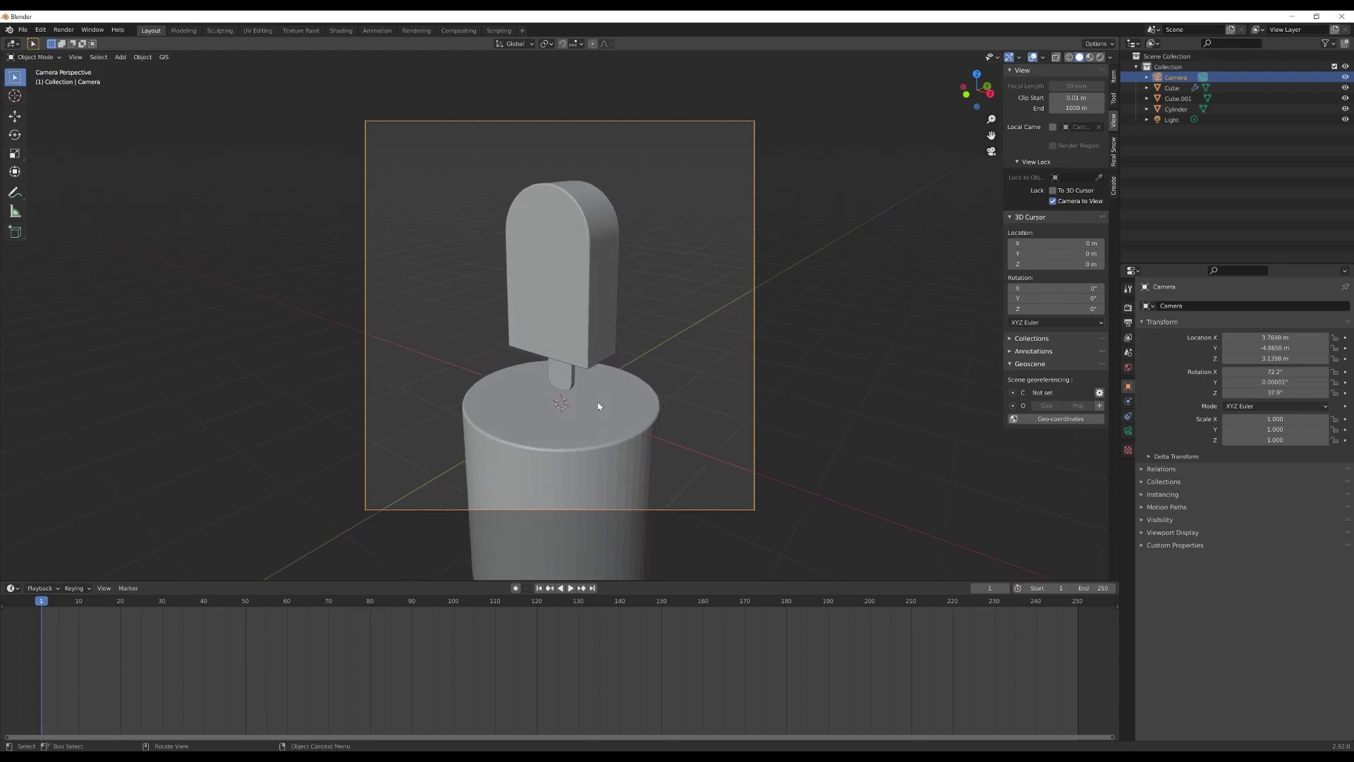
{"action": "scroll", "coordinate": [599, 404], "scroll_direction": "down", "scroll_amount": 1}
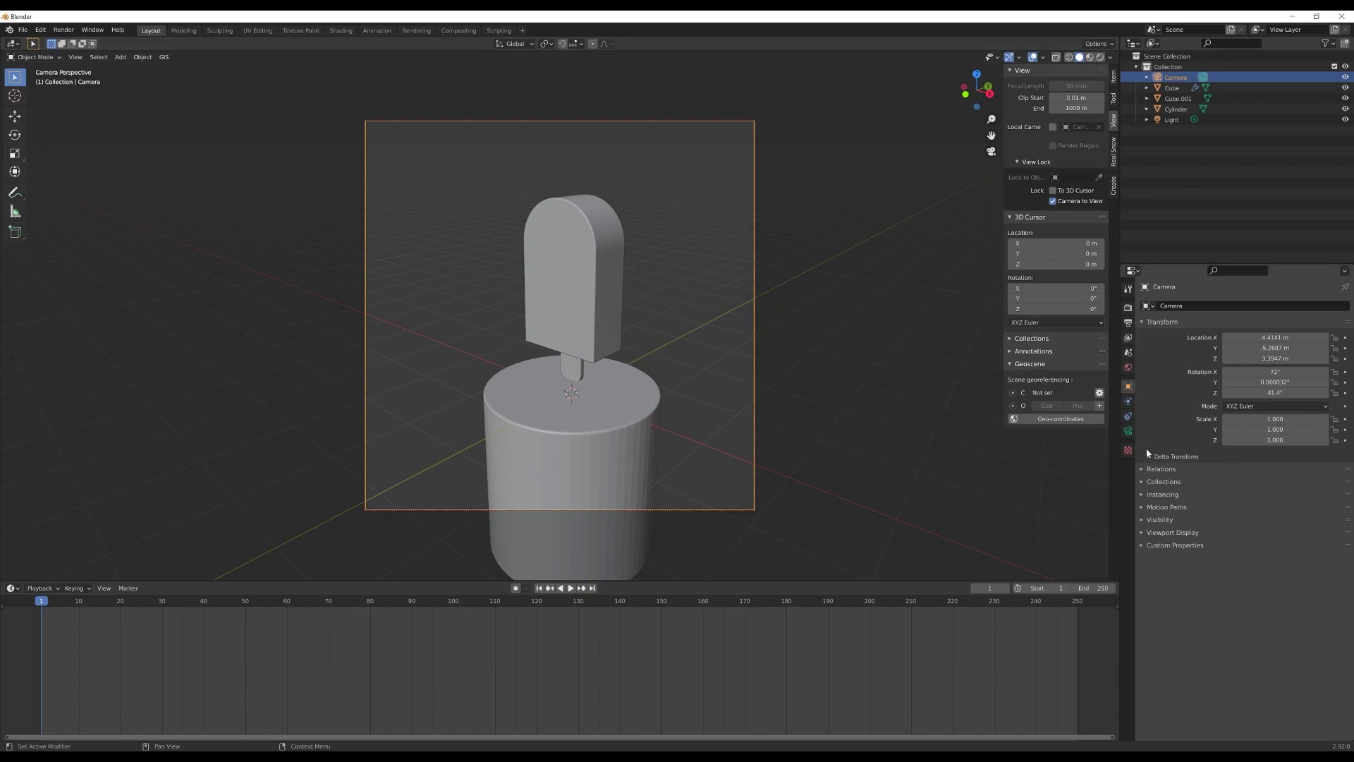
Step: Change the camera's lens type to Orthographic and set its orthographic scale to about 4.7
{"action": "left_click", "coordinate": [1128, 431]}
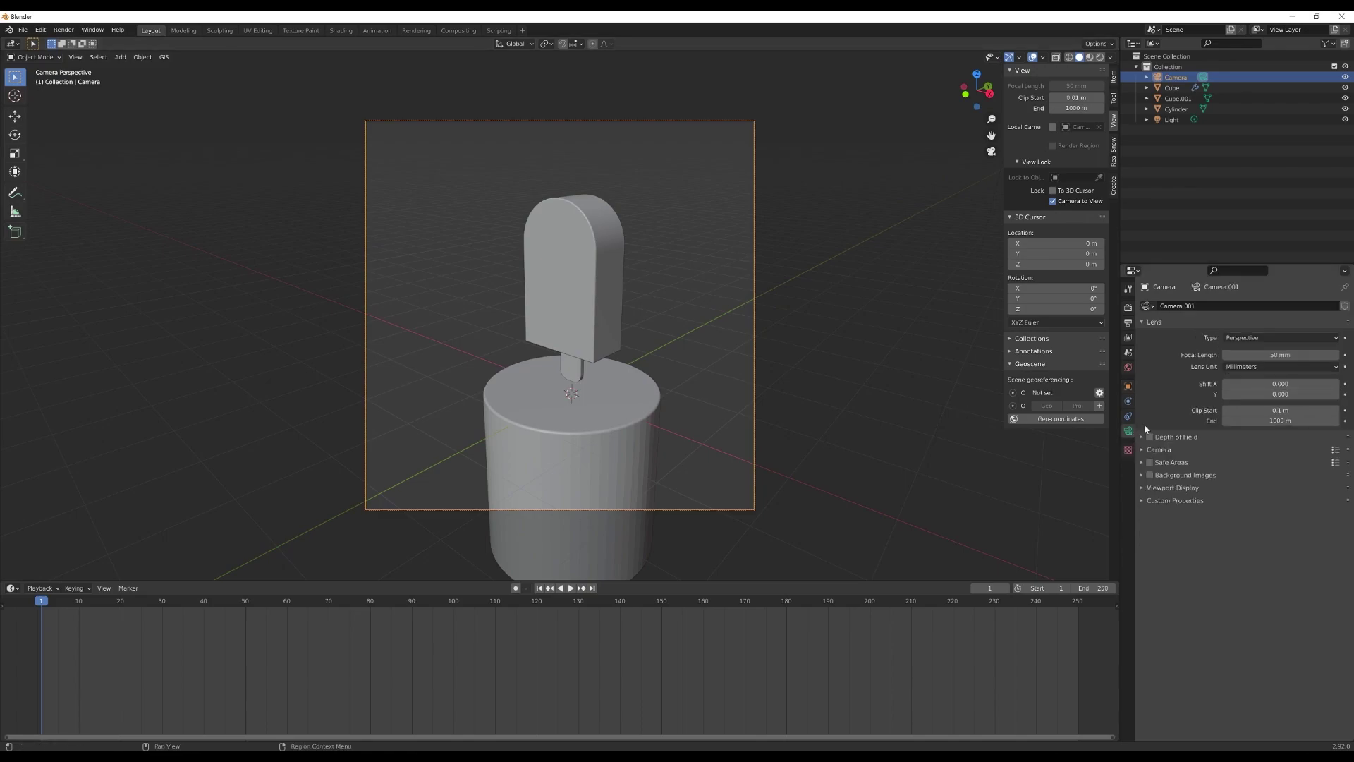
{"action": "left_click", "coordinate": [1226, 340]}
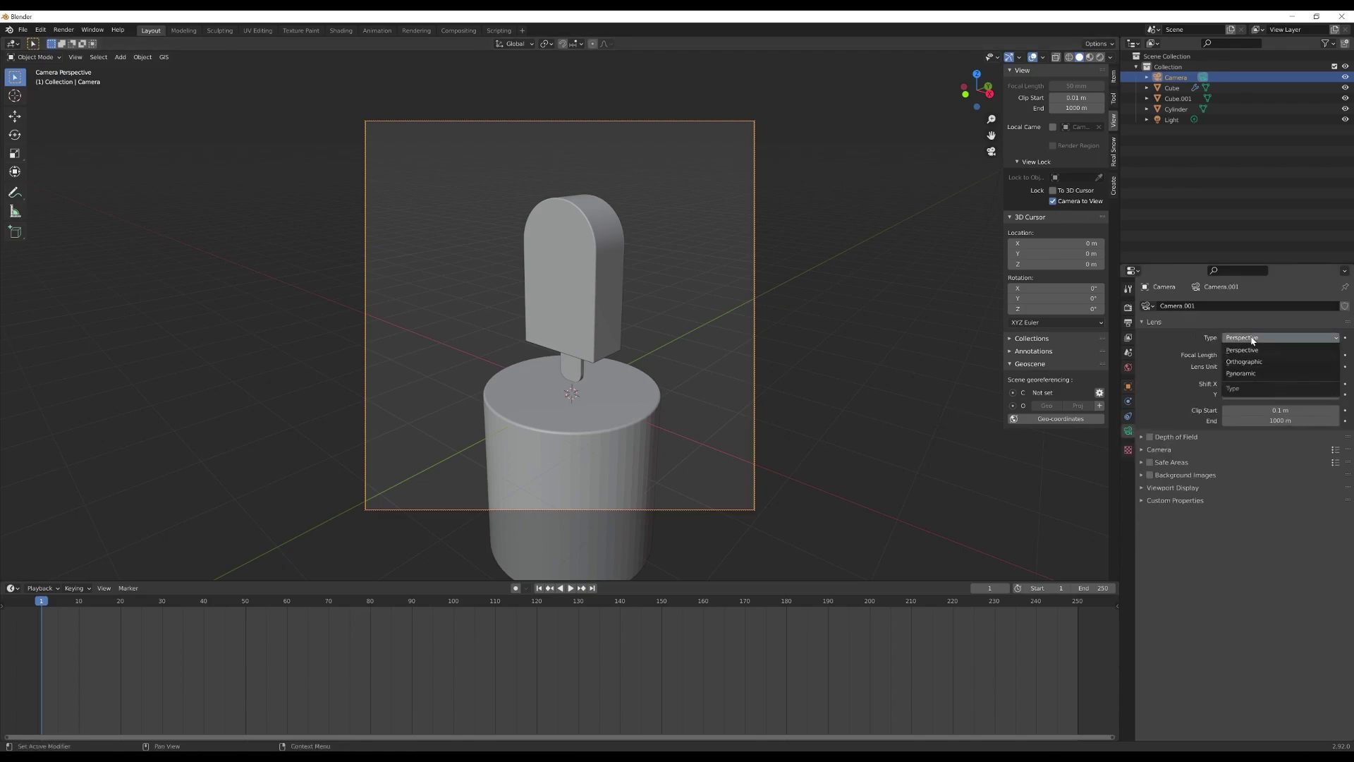
{"action": "left_click", "coordinate": [1262, 363]}
{"action": "left_click_drag", "start_coordinate": [1262, 356], "coordinate": [1216, 356]}
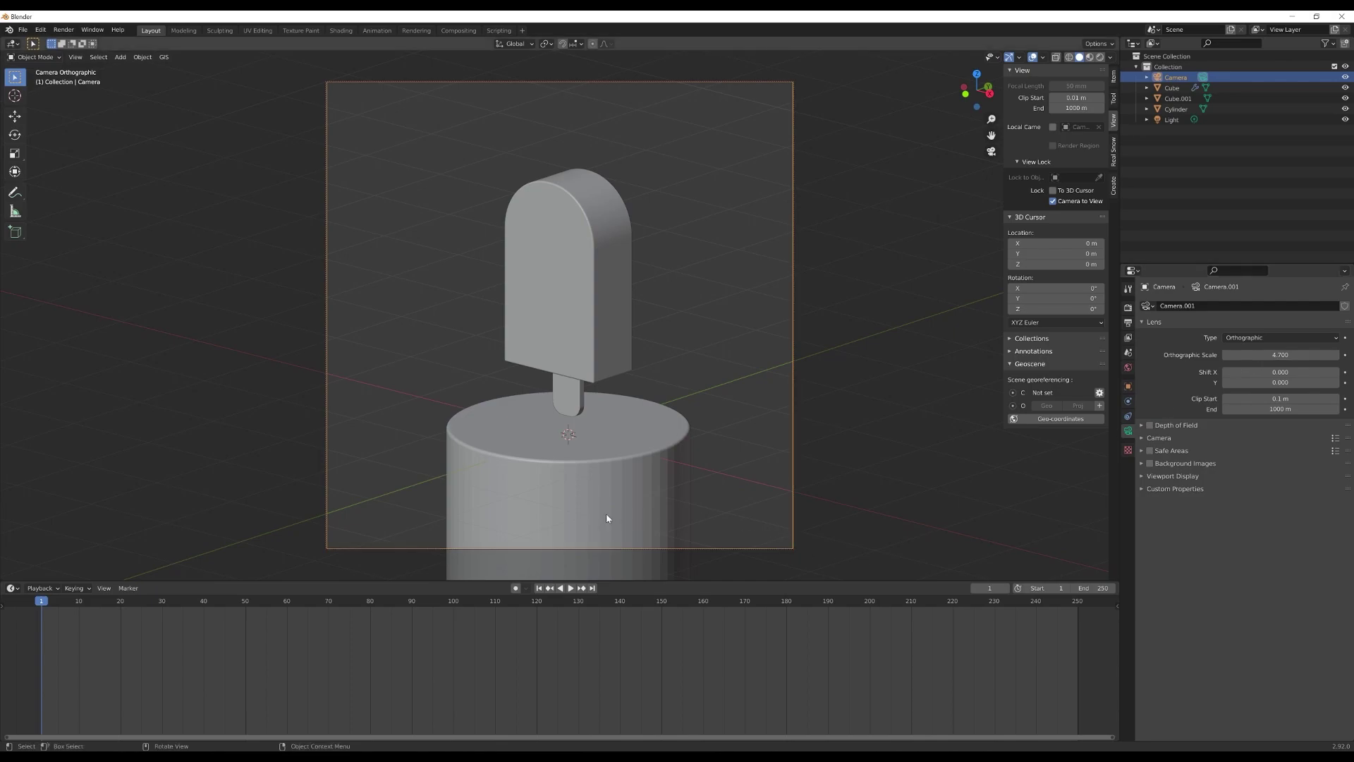
Step: Turn off the camera-to-view lock and enlarge the timeline area slightly
{"action": "left_click", "coordinate": [633, 417]}
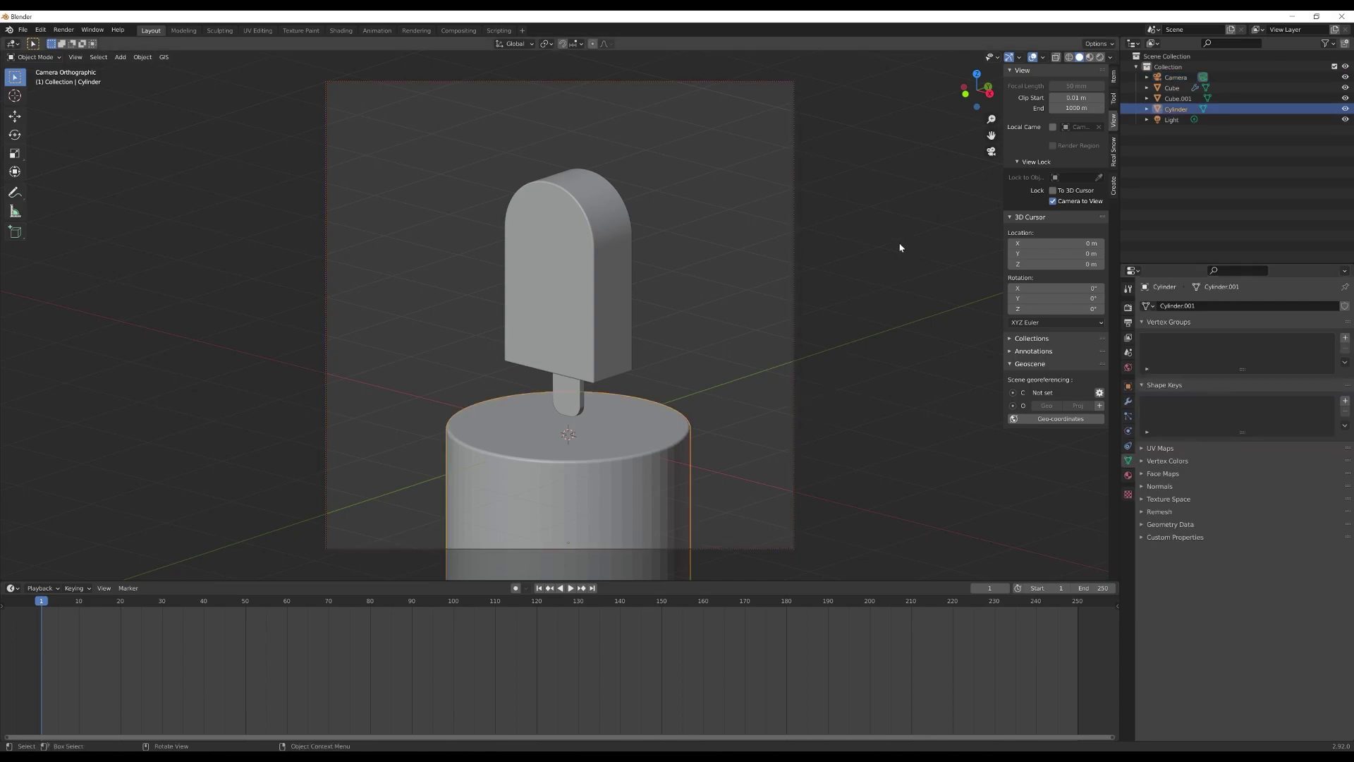
{"action": "left_click", "coordinate": [1053, 201]}
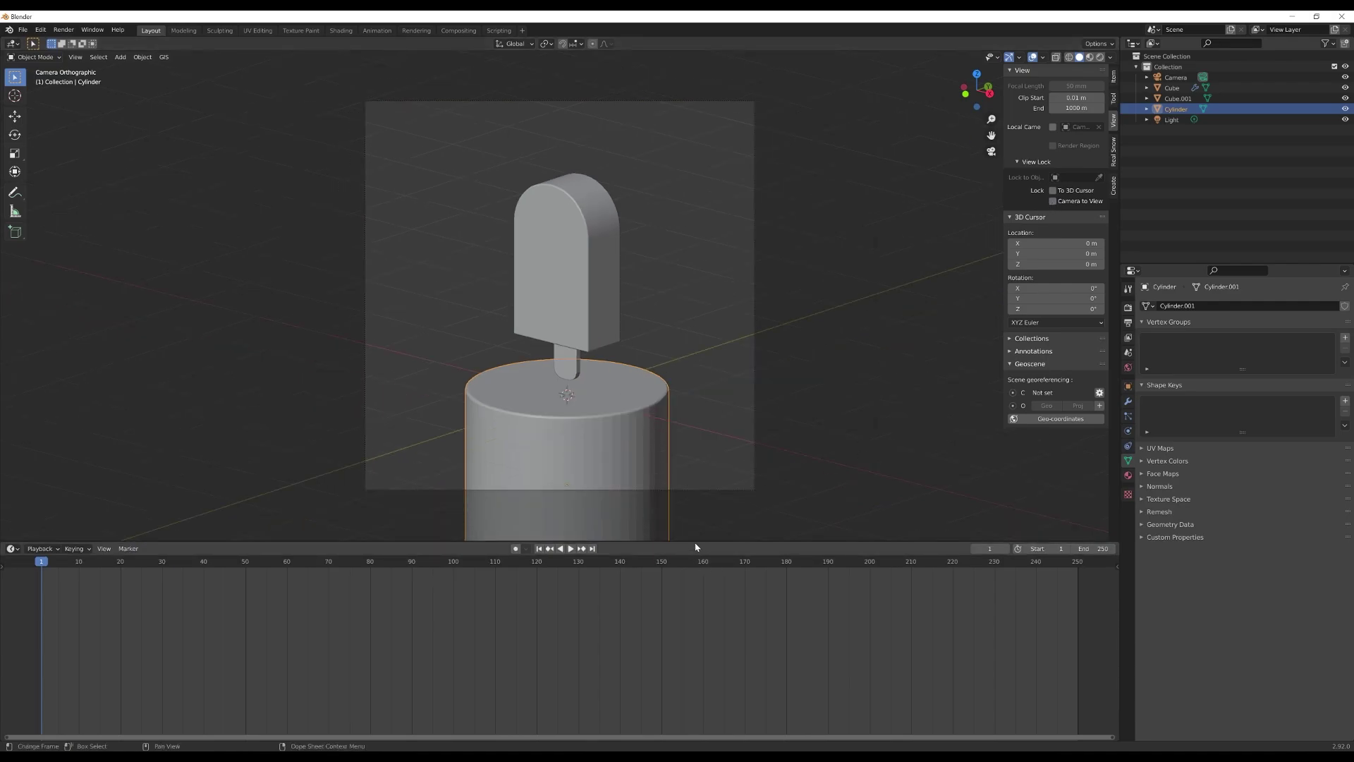
{"action": "left_click_drag", "start_coordinate": [695, 544], "coordinate": [698, 556]}
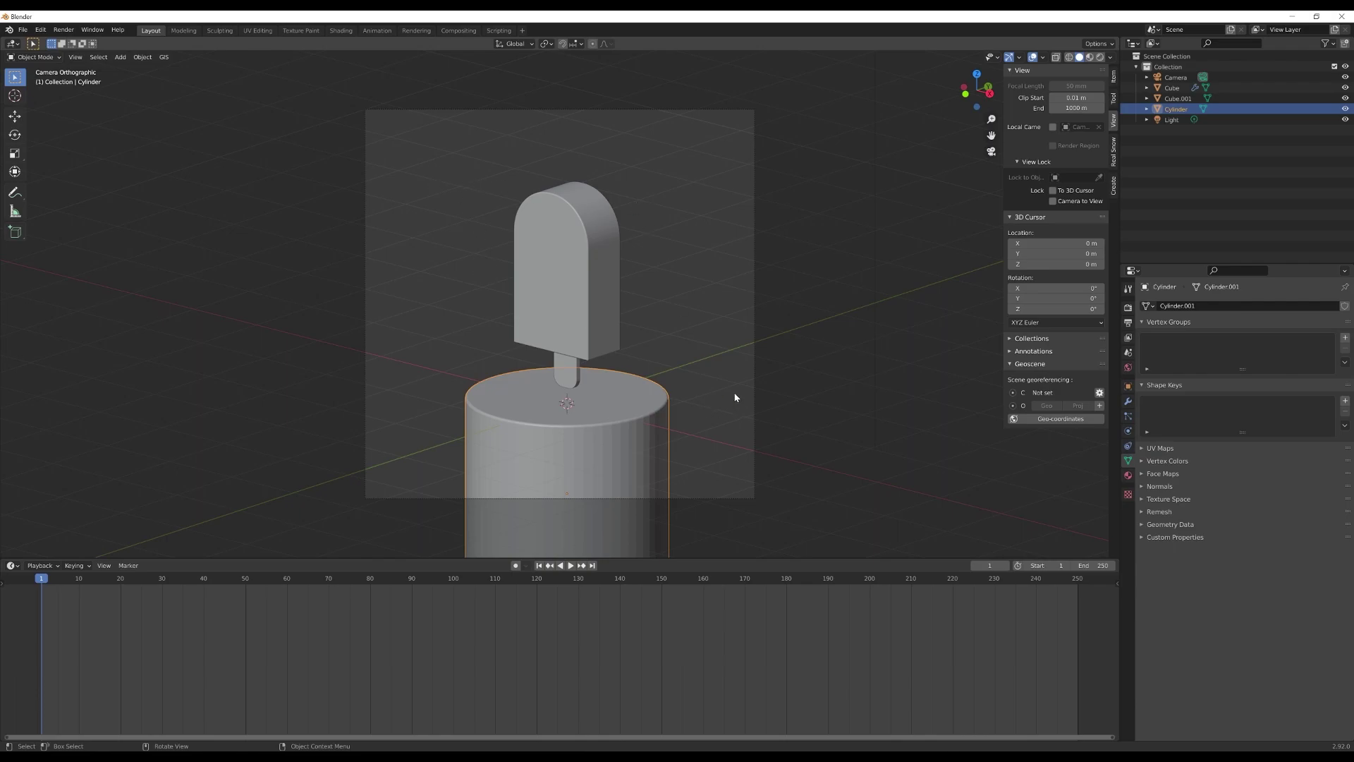
Step: Add a plane mesh at the origin and rotate it 90° about X so it stands upright
{"action": "middle_click_drag", "start_coordinate": [731, 386], "coordinate": [666, 384]}
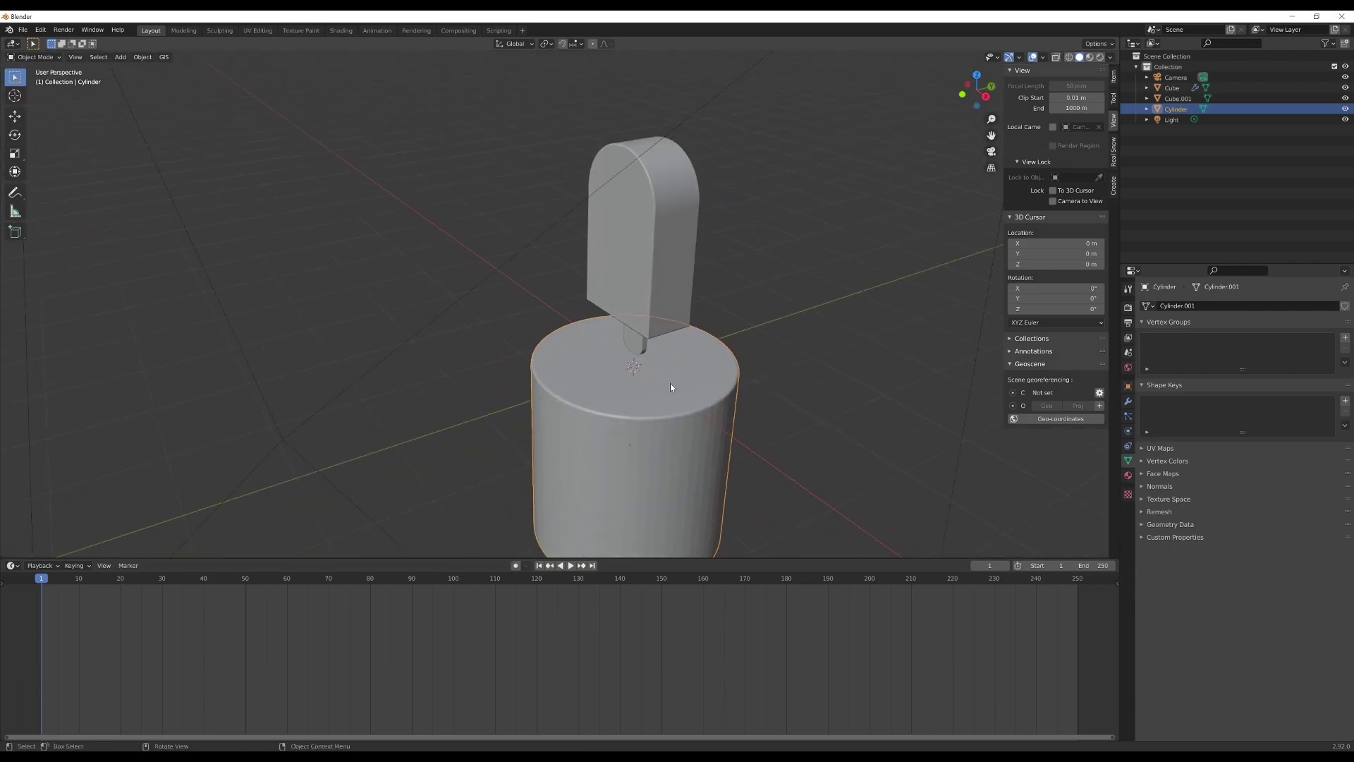
{"action": "key", "text": "shift+a"}
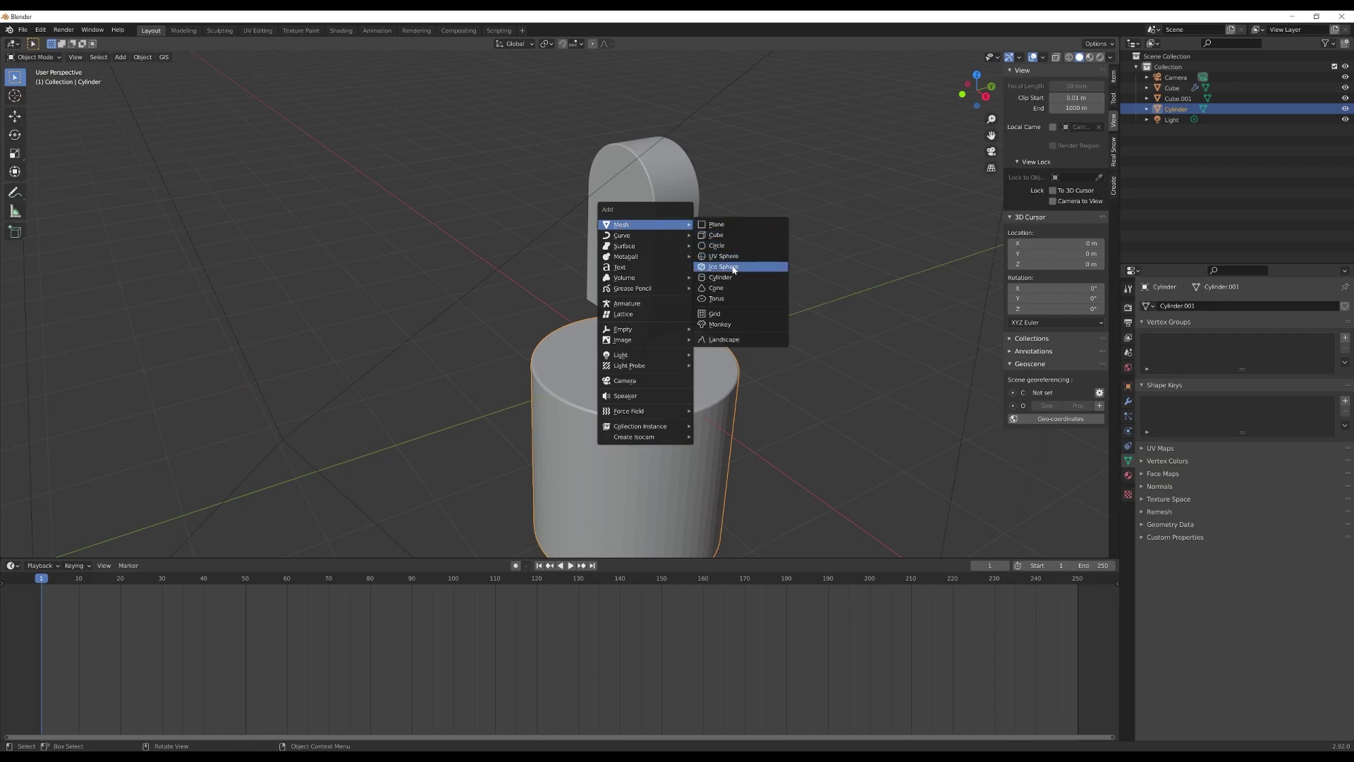
{"action": "left_click", "coordinate": [716, 224]}
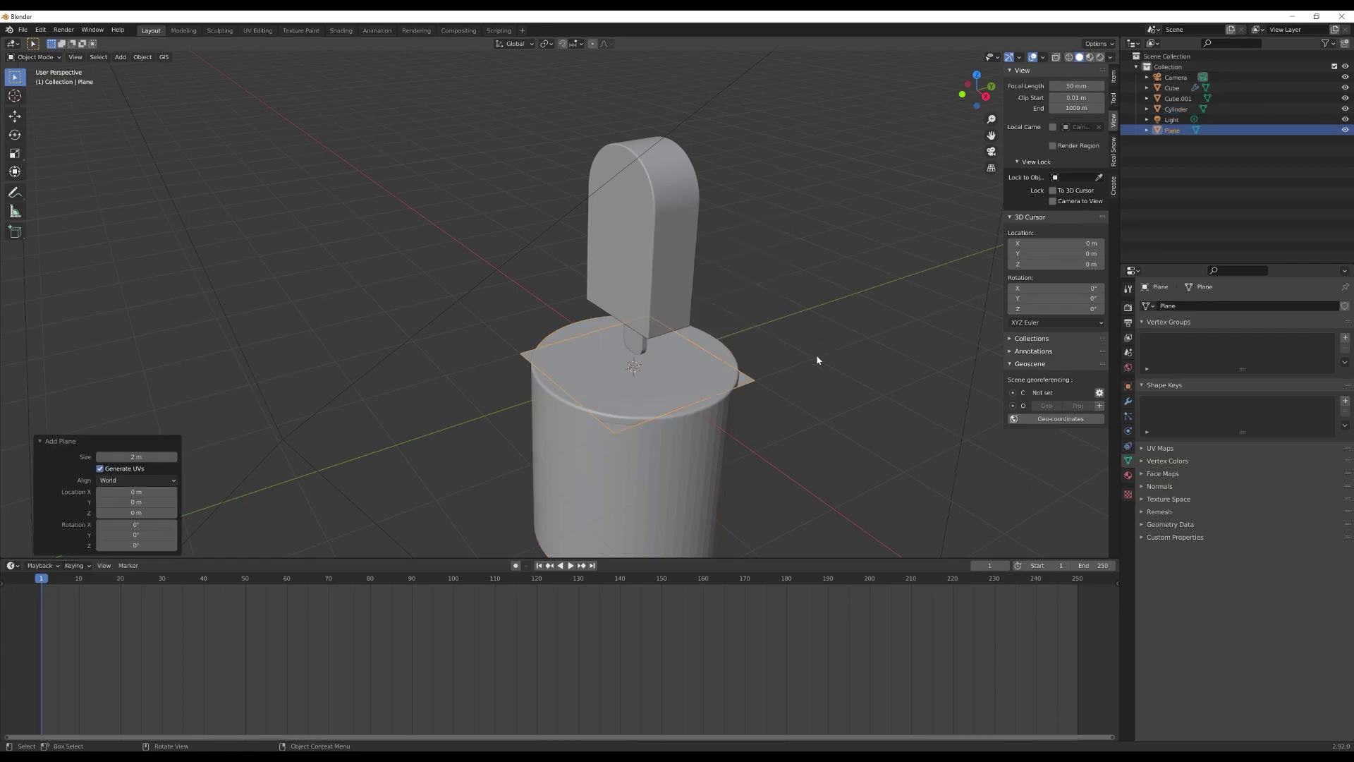
{"action": "scroll", "coordinate": [462, 355], "scroll_direction": "down", "scroll_amount": 1}
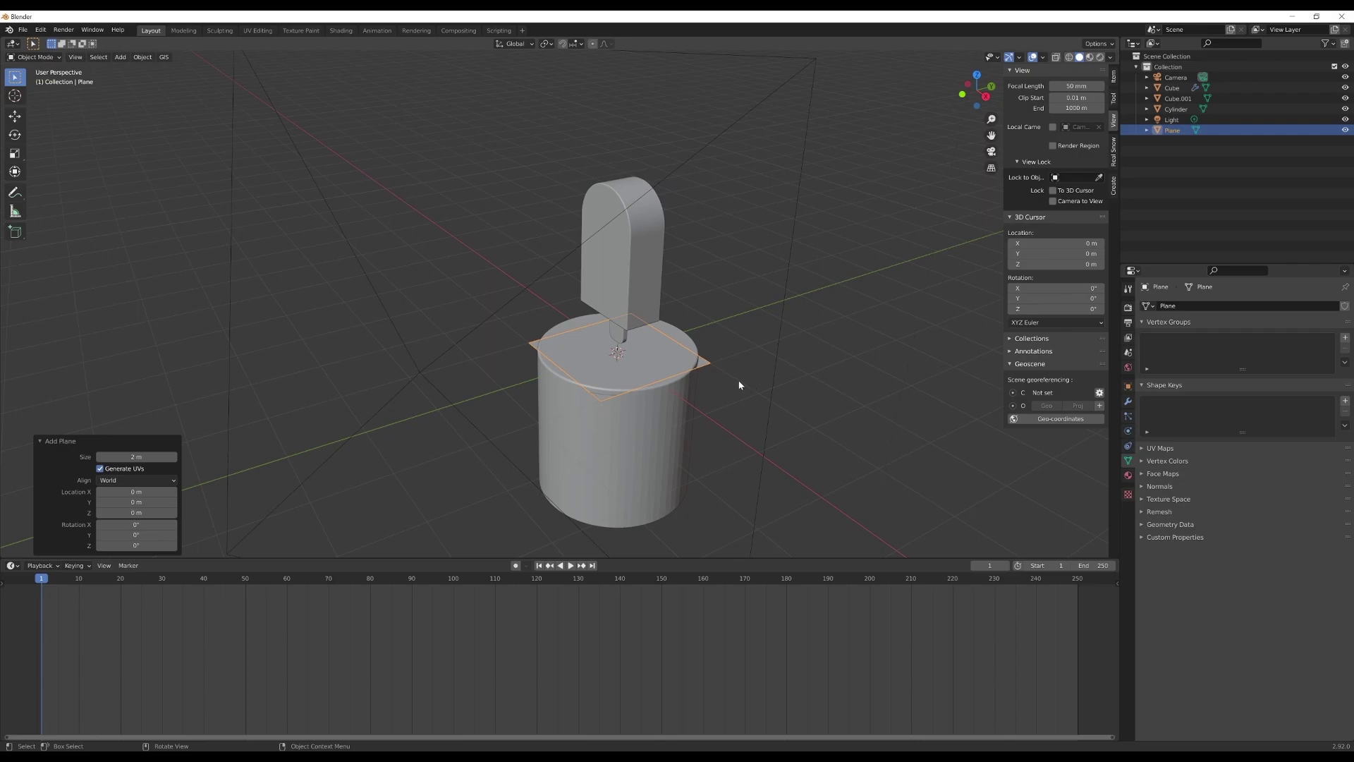
{"action": "key", "text": "r"}
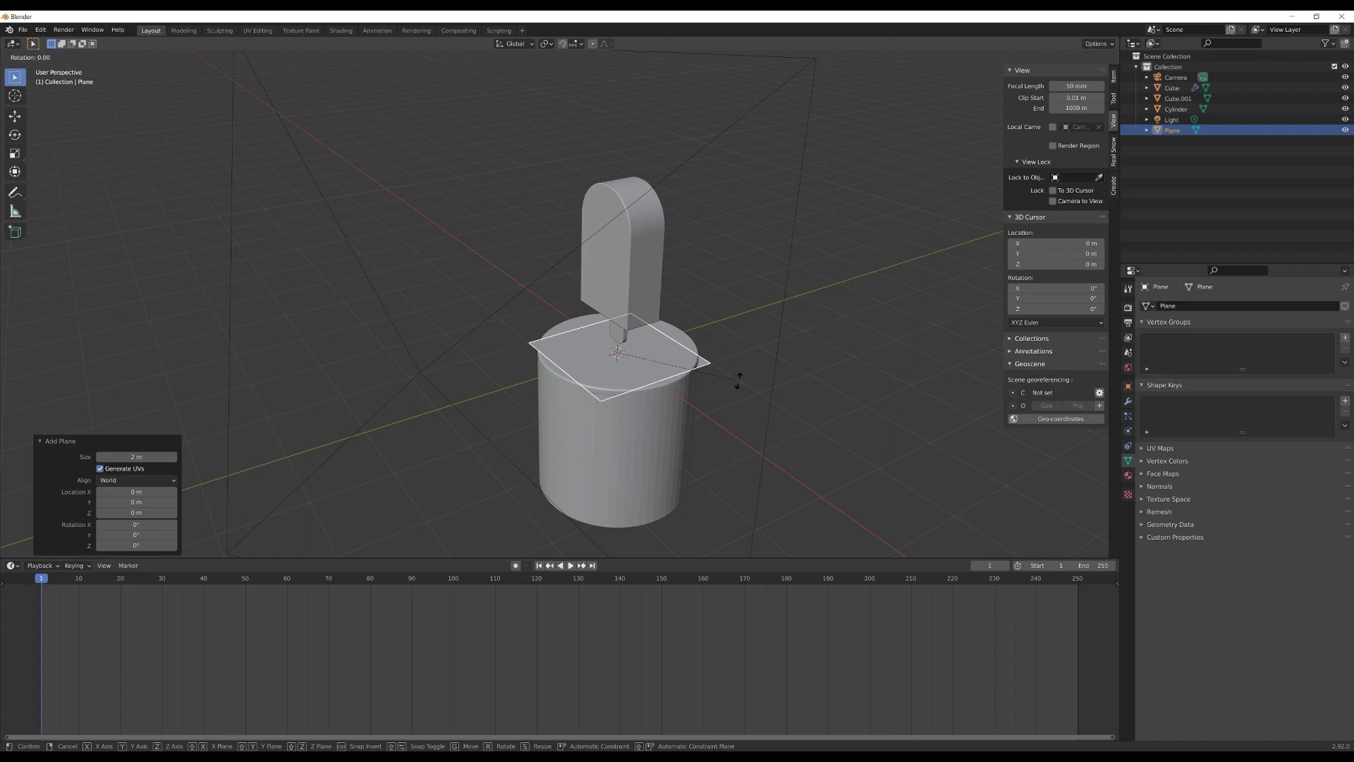
{"action": "key", "text": "x"}
{"action": "key", "text": "9"}
{"action": "key", "text": "0"}
{"action": "key", "text": "Return"}
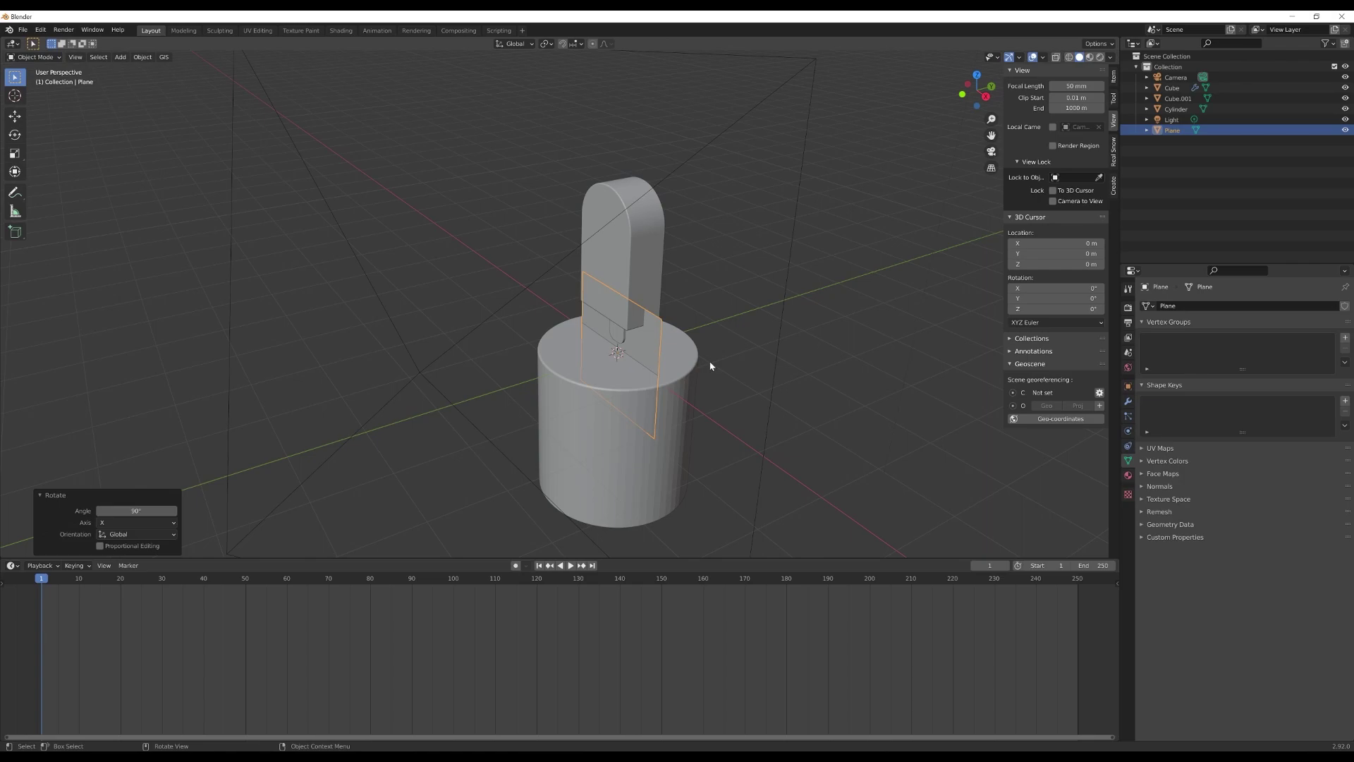
Step: Scale the plane up by 3 and move it about 3.03 m along Y, behind the popsicle
{"action": "key", "text": "s"}
{"action": "key", "text": "3"}
{"action": "key", "text": "Return"}
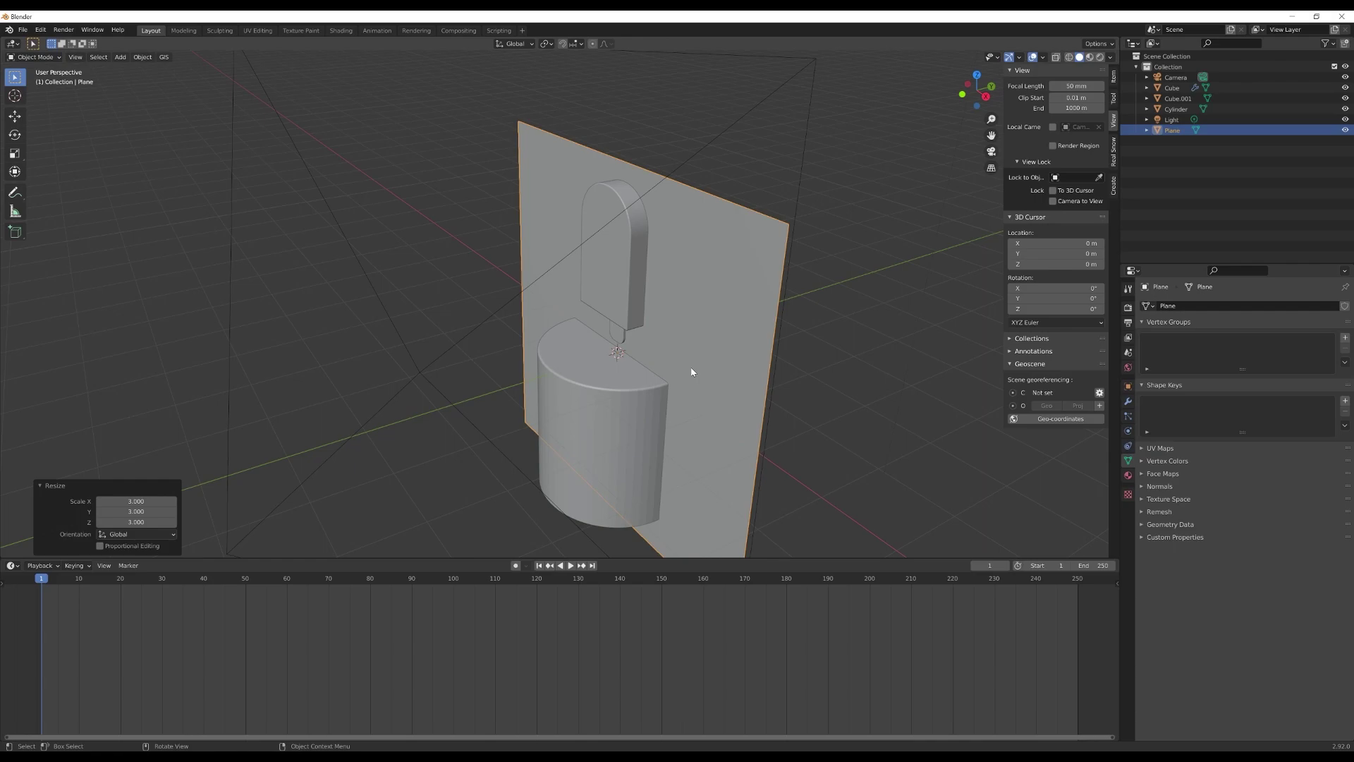
{"action": "key", "text": "g"}
{"action": "key", "text": "y"}
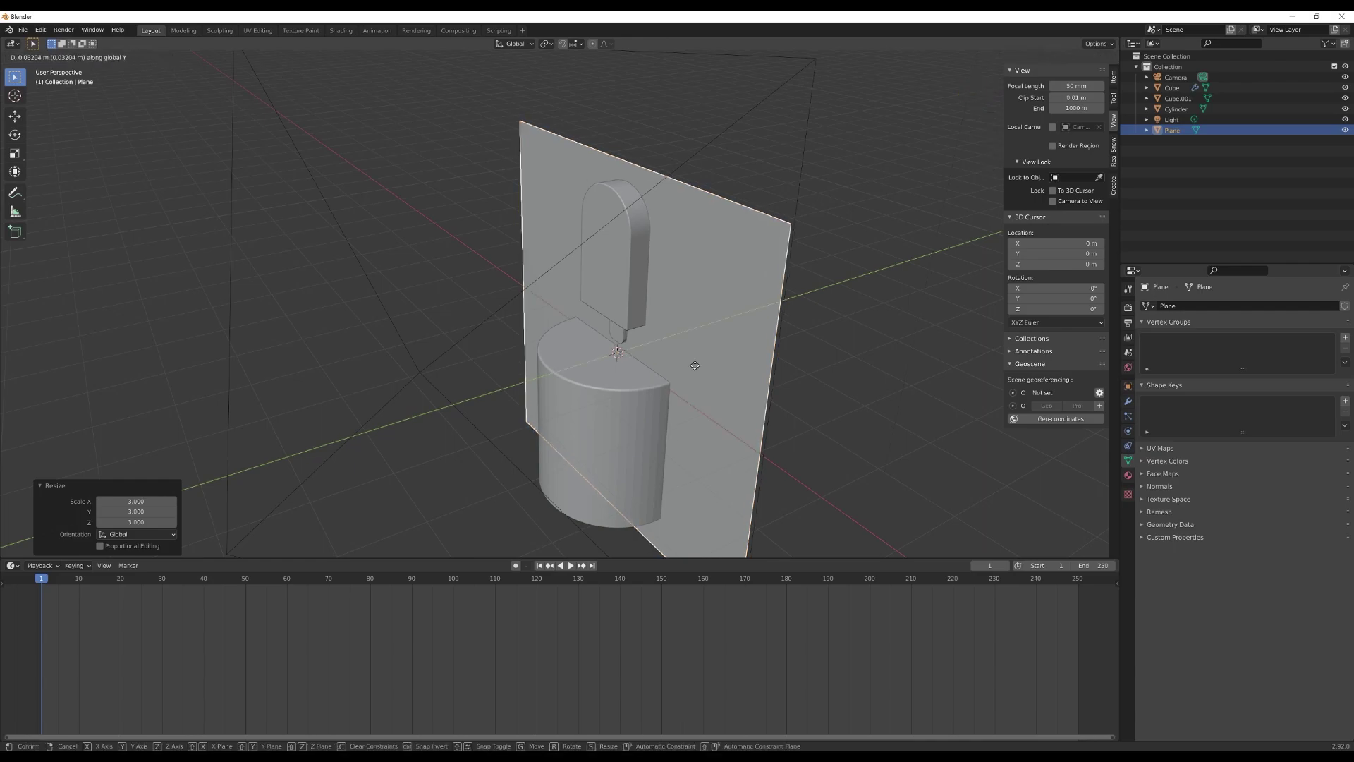
{"action": "left_click", "coordinate": [828, 306]}
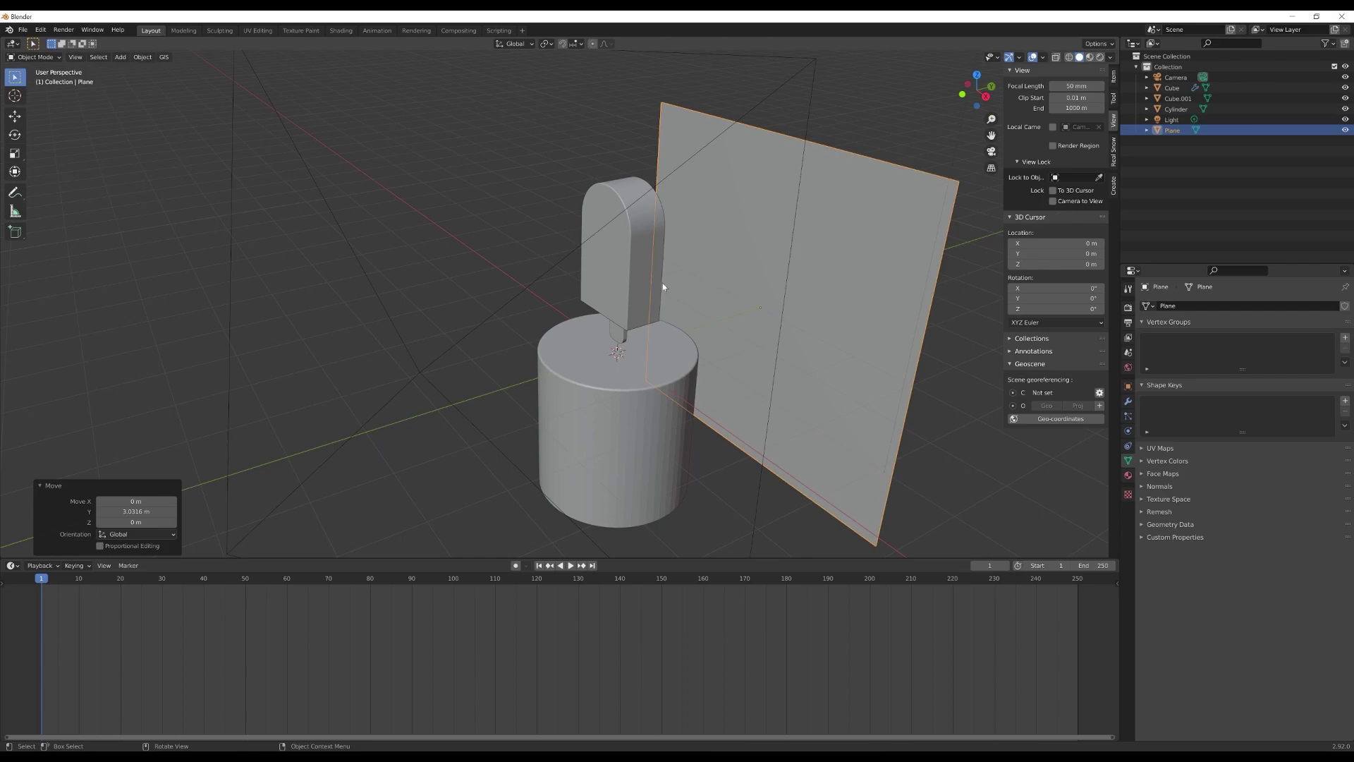
Step: Shift the plane about -1.64 m in X, -1.12 m in Y and 0.82 m in Z to sit behind the popsicle in camera view
{"action": "key", "text": "KP_0"}
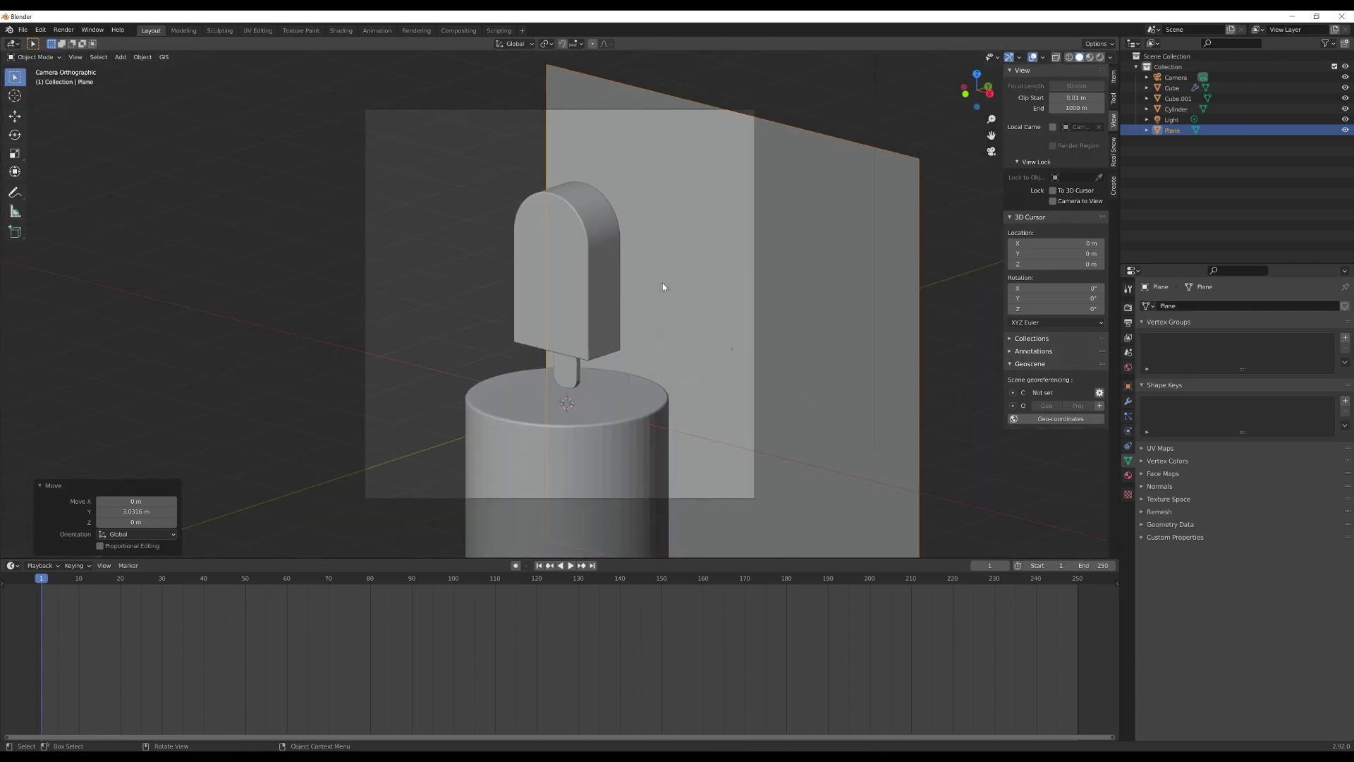
{"action": "left_click", "coordinate": [860, 314]}
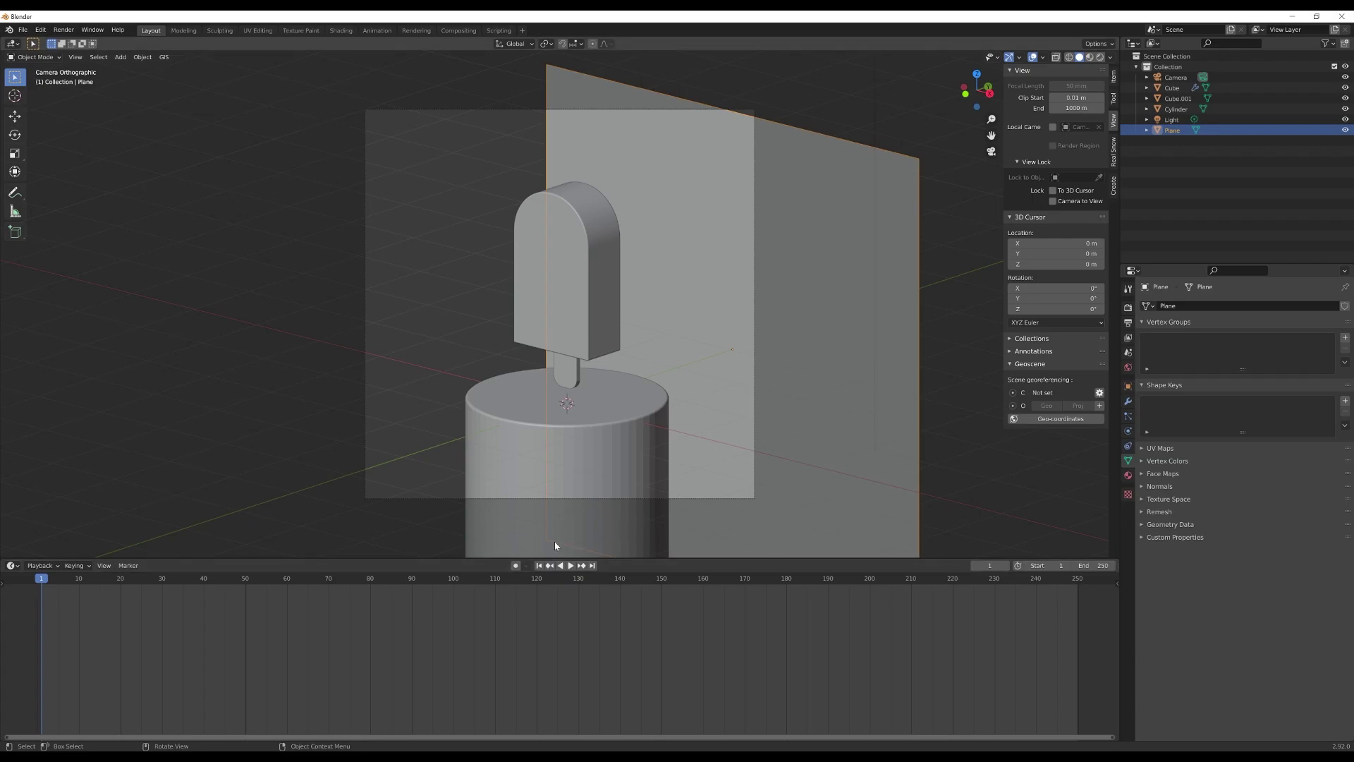
{"action": "key", "text": "g"}
{"action": "key", "text": "y"}
{"action": "left_click", "coordinate": [789, 350]}
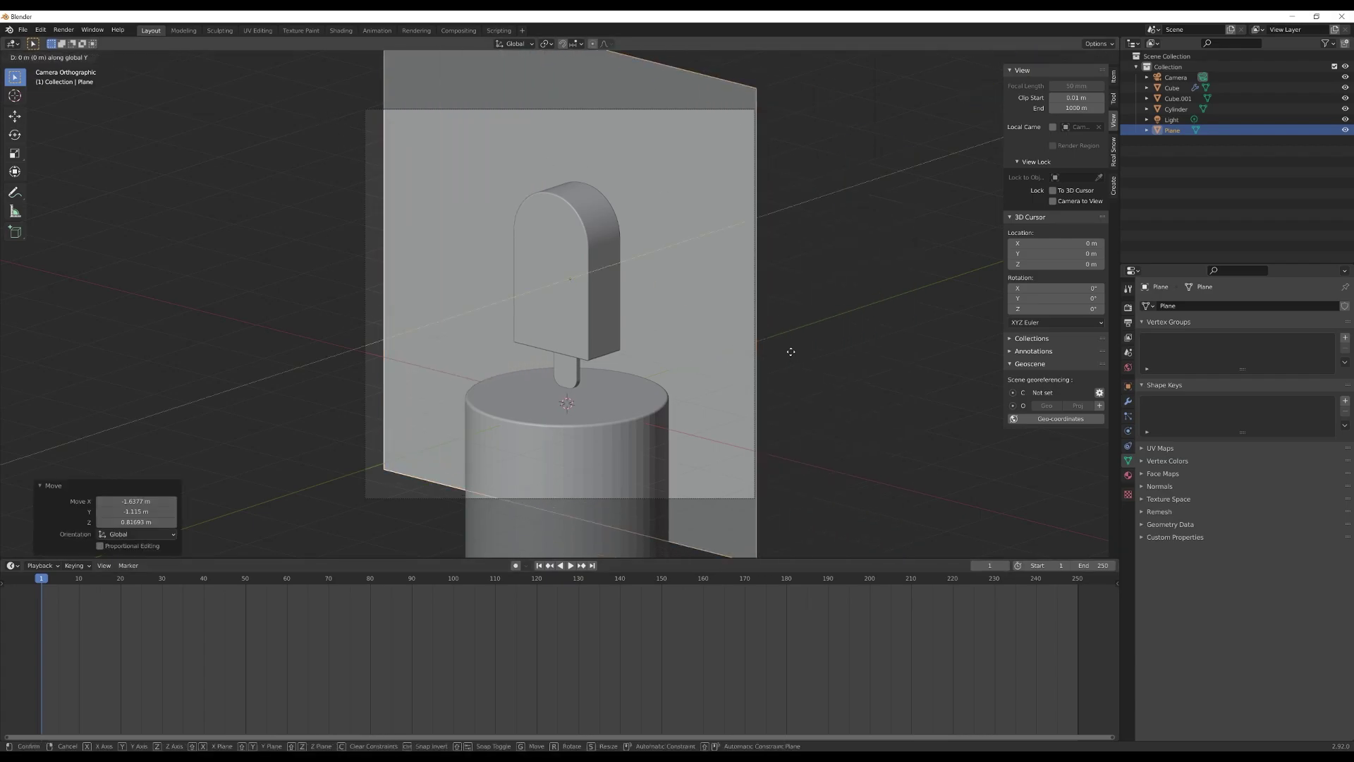
Step: Enlarge the backdrop plane and move it about 4.03 m farther back along Y
{"action": "key", "text": "s"}
{"action": "left_click", "coordinate": [935, 384]}
{"action": "key", "text": "KP_0"}
{"action": "middle_click_drag", "start_coordinate": [740, 374], "coordinate": [765, 387]}
{"action": "key", "text": "g"}
{"action": "key", "text": "y"}
{"action": "left_click", "coordinate": [909, 420]}
{"action": "key", "text": "KP_0"}
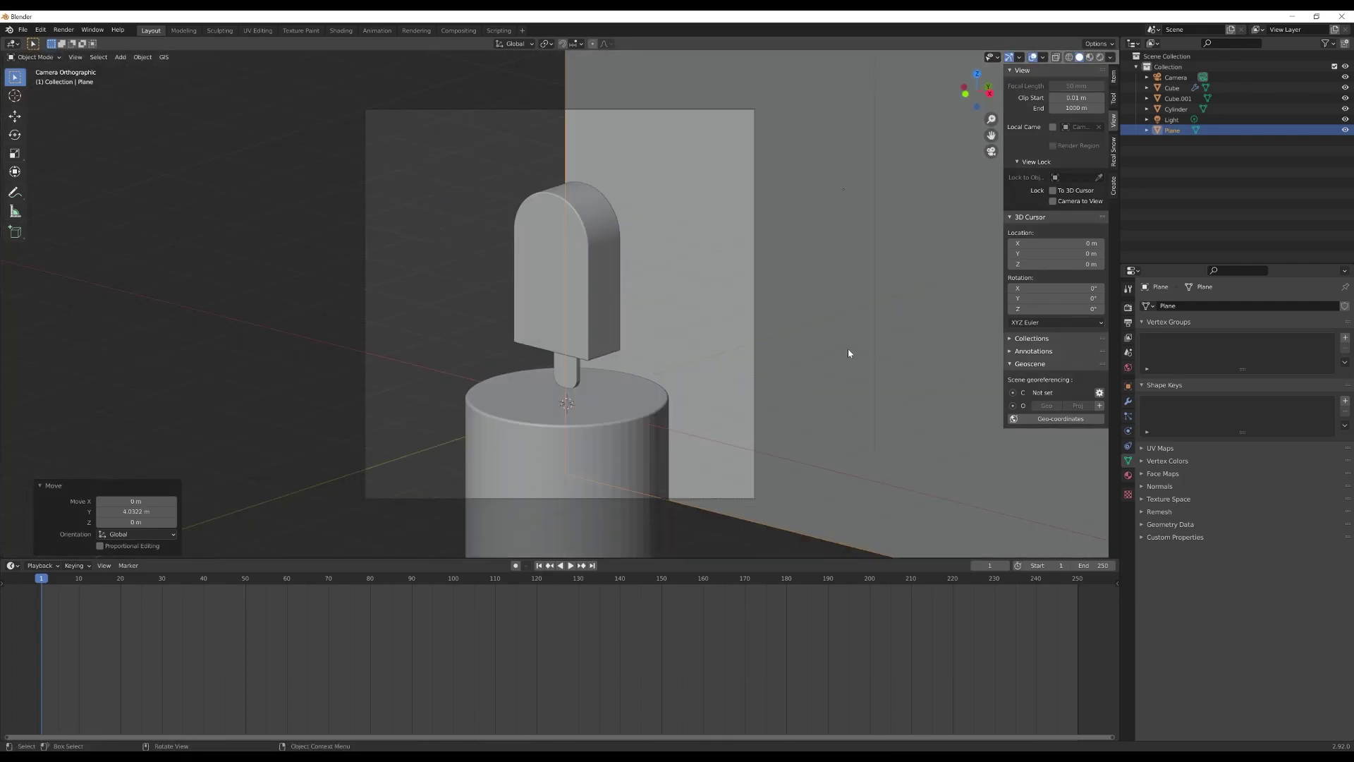
Step: Rotate the backdrop plane about 11.6° around Z and reposition it so it fills the whole camera frame
{"action": "key", "text": "KP_0"}
{"action": "key", "text": "r"}
{"action": "key", "text": "z"}
{"action": "left_click", "coordinate": [802, 331]}
{"action": "key", "text": "g"}
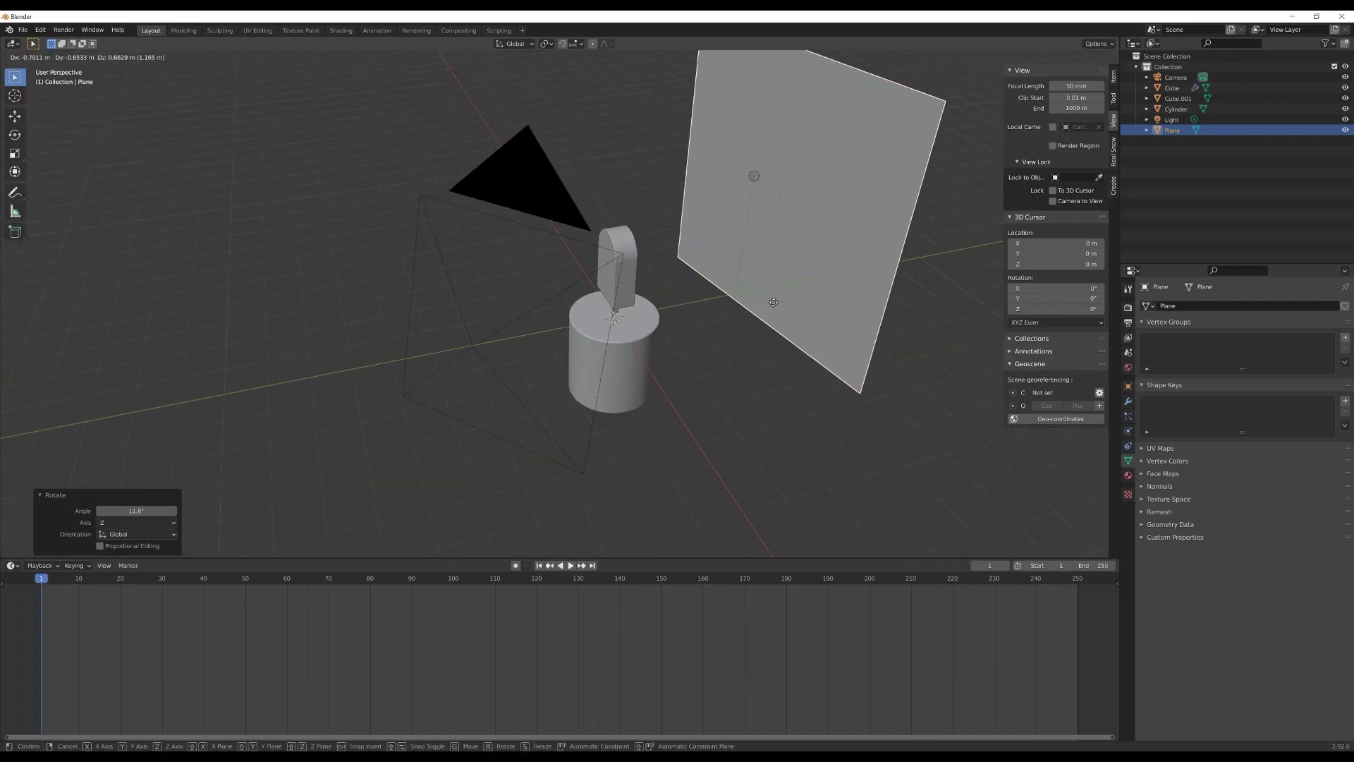
{"action": "left_click", "coordinate": [775, 304]}
{"action": "key", "text": "KP_0"}
{"action": "key", "text": "g"}
{"action": "left_click", "coordinate": [678, 392]}
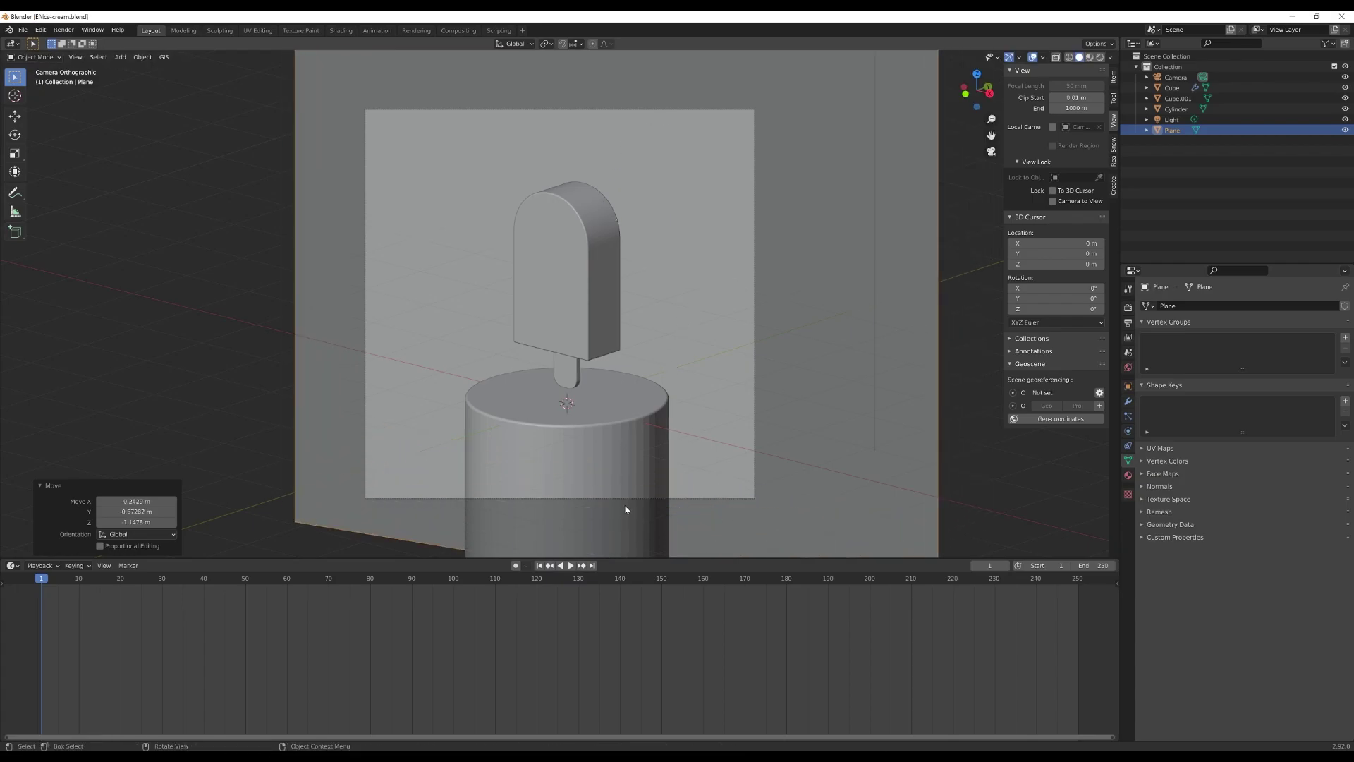
Step: Apply smooth shading to the pedestal cylinder
{"action": "left_click", "coordinate": [626, 506]}
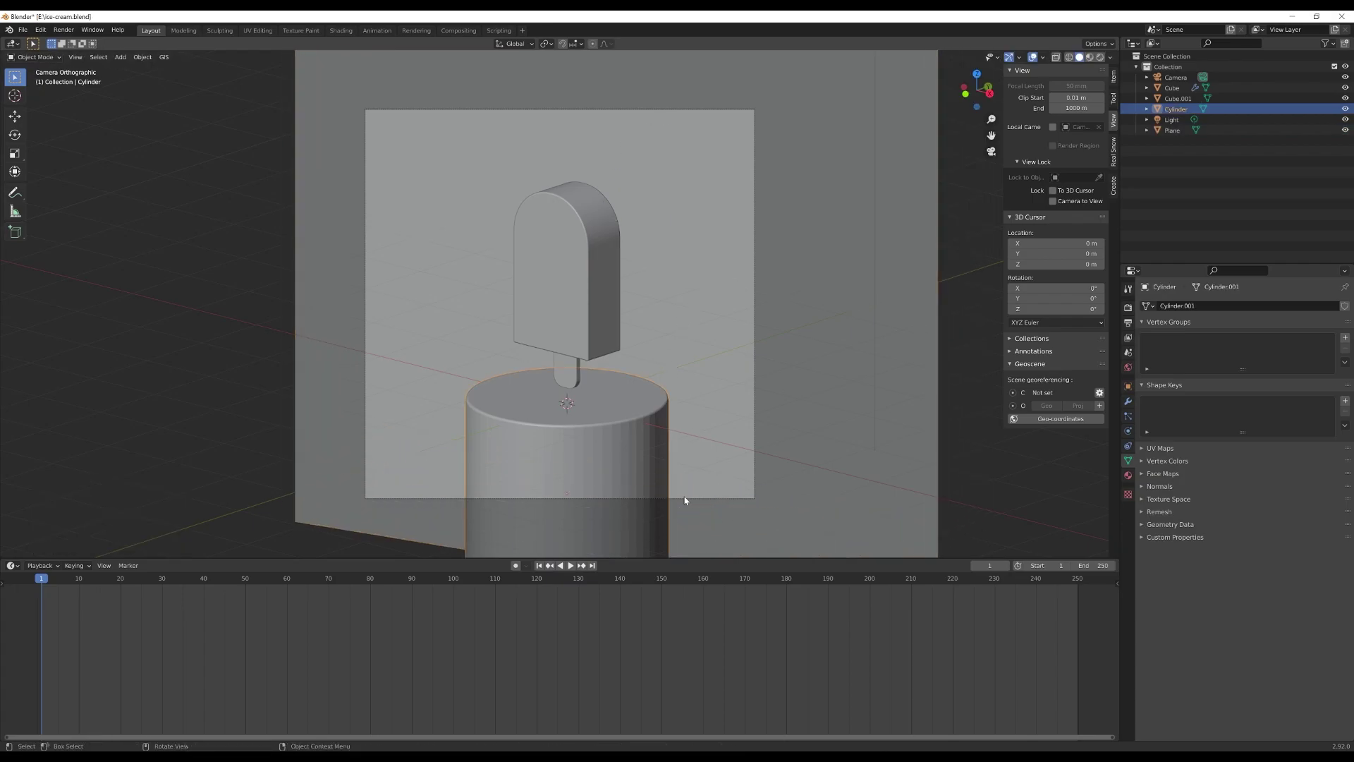
{"action": "right_click", "coordinate": [589, 459]}
{"action": "left_click", "coordinate": [574, 458]}
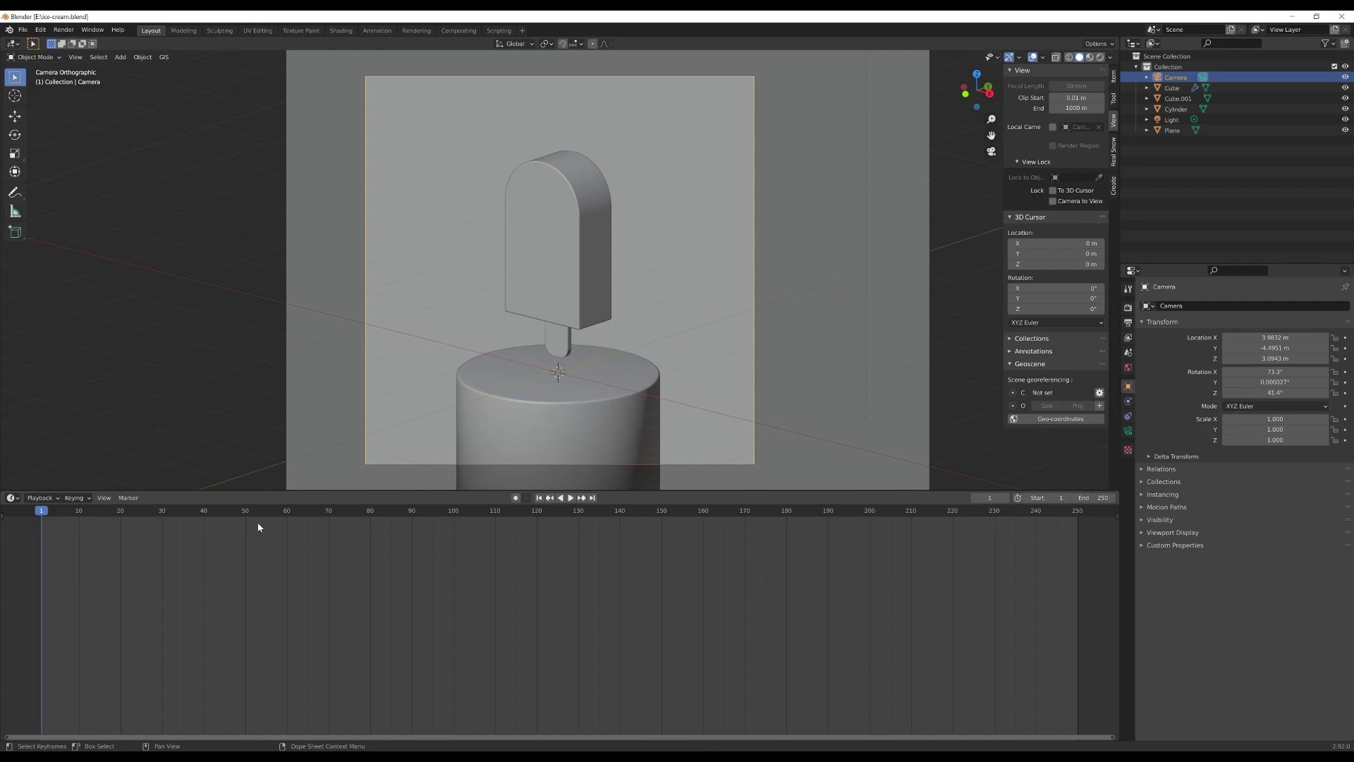
Step: Select the popsicle body, turn the lower timeline area into a Shader Editor and show the object's material properties
{"action": "left_click", "coordinate": [584, 285]}
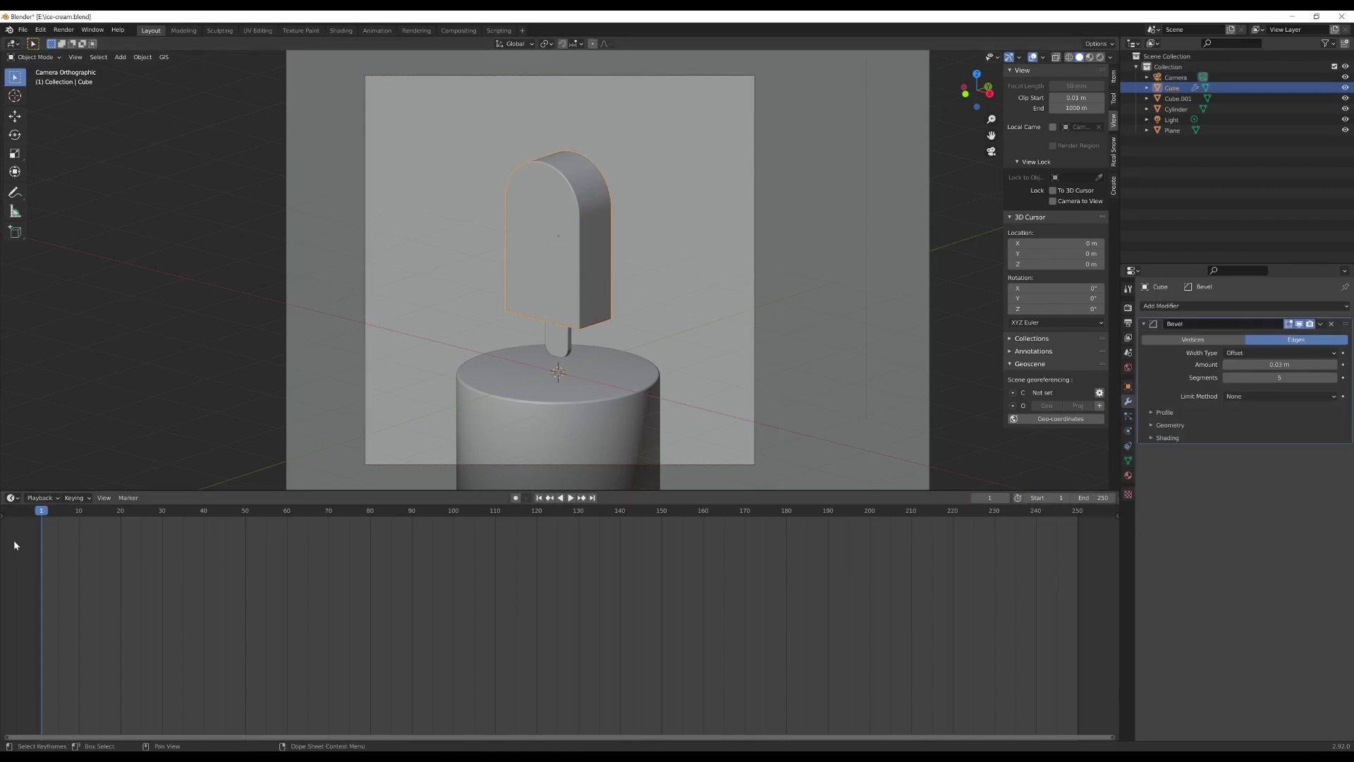
{"action": "left_click", "coordinate": [12, 500]}
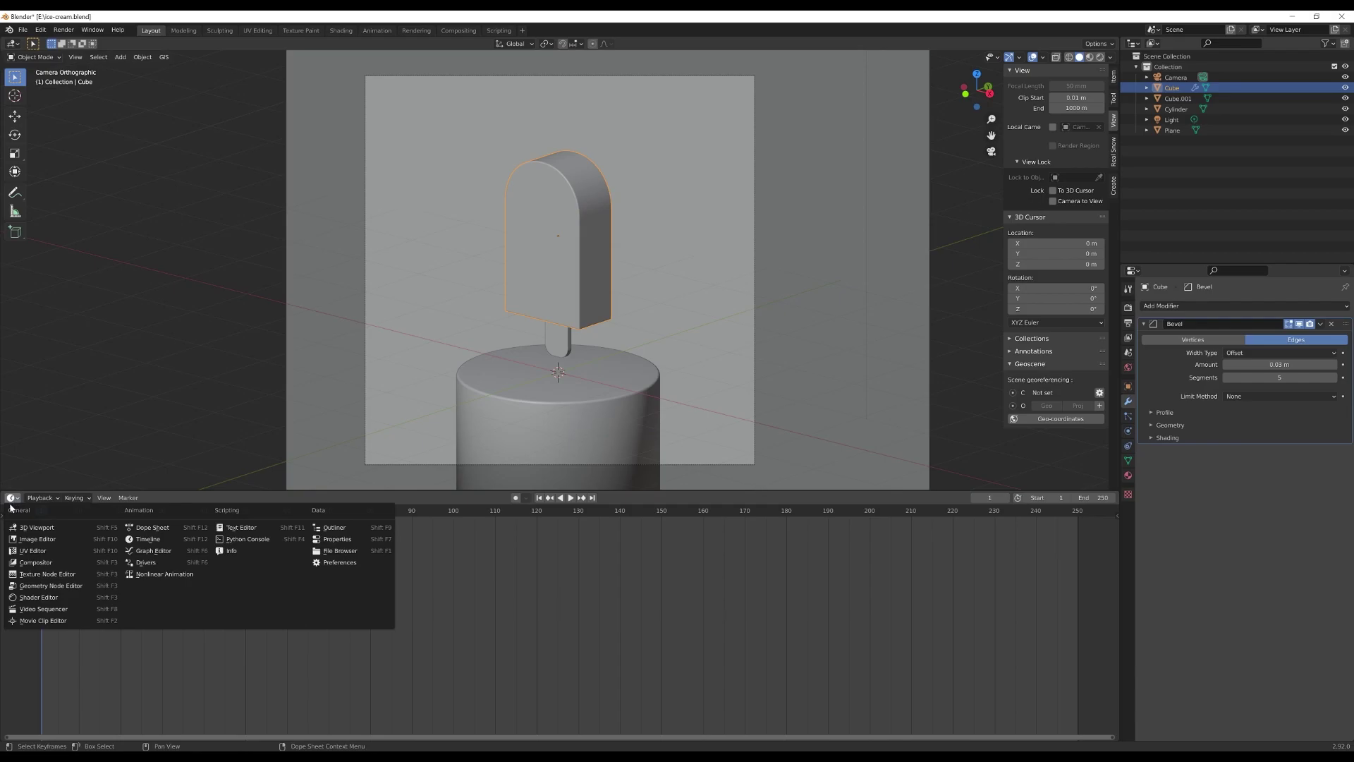
{"action": "left_click", "coordinate": [47, 599]}
{"action": "middle_click_drag", "start_coordinate": [513, 666], "coordinate": [546, 626]}
{"action": "scroll", "coordinate": [622, 596], "scroll_direction": "up", "scroll_amount": 5}
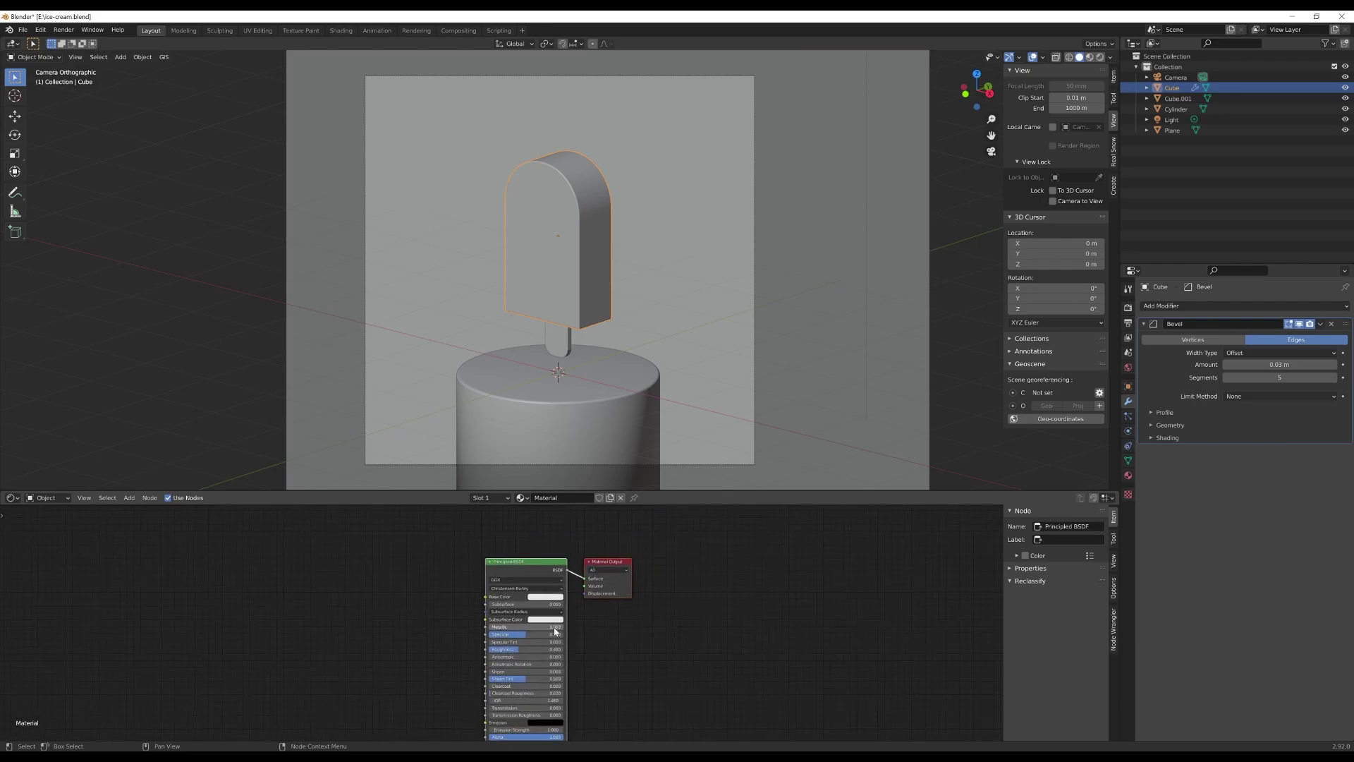
{"action": "scroll", "coordinate": [500, 592], "scroll_direction": "up", "scroll_amount": 2}
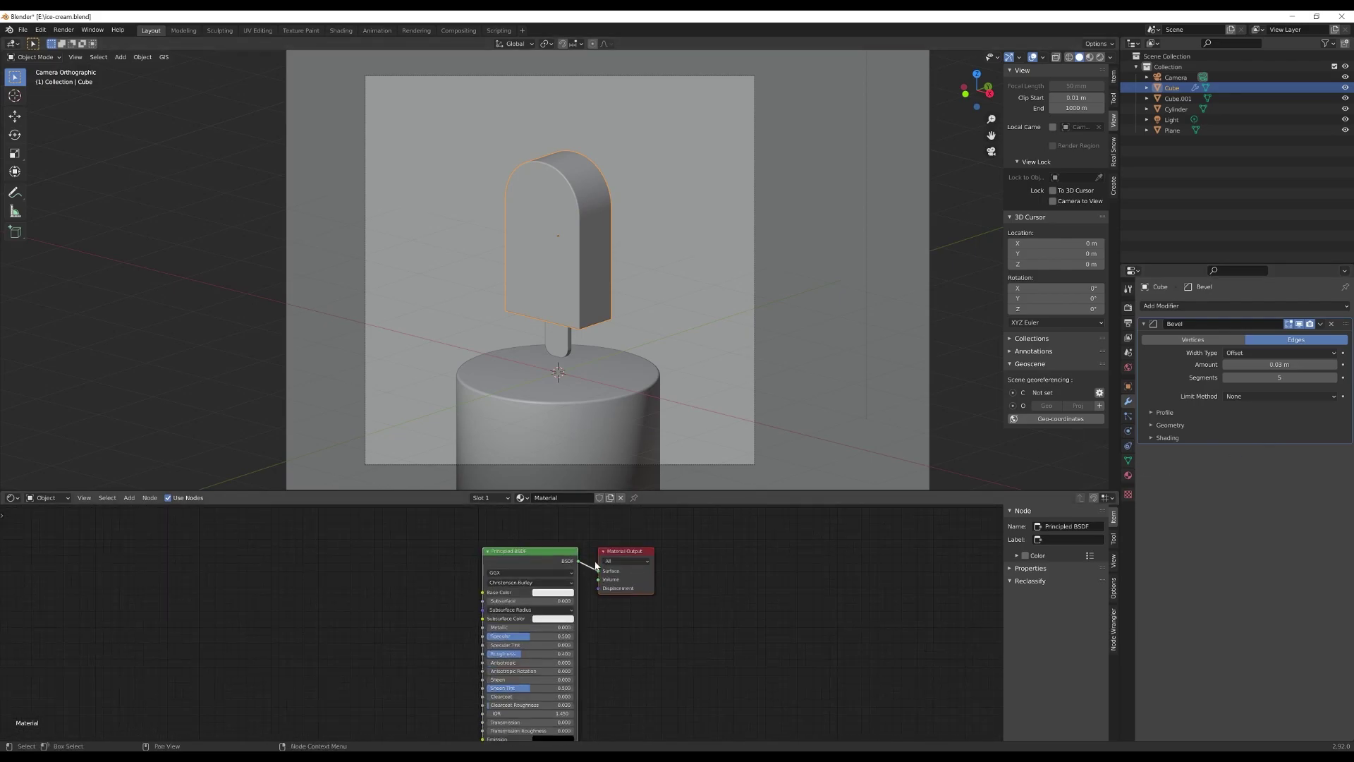
{"action": "scroll", "coordinate": [493, 597], "scroll_direction": "up", "scroll_amount": 2}
{"action": "left_click", "coordinate": [564, 338]}
{"action": "left_click", "coordinate": [577, 313]}
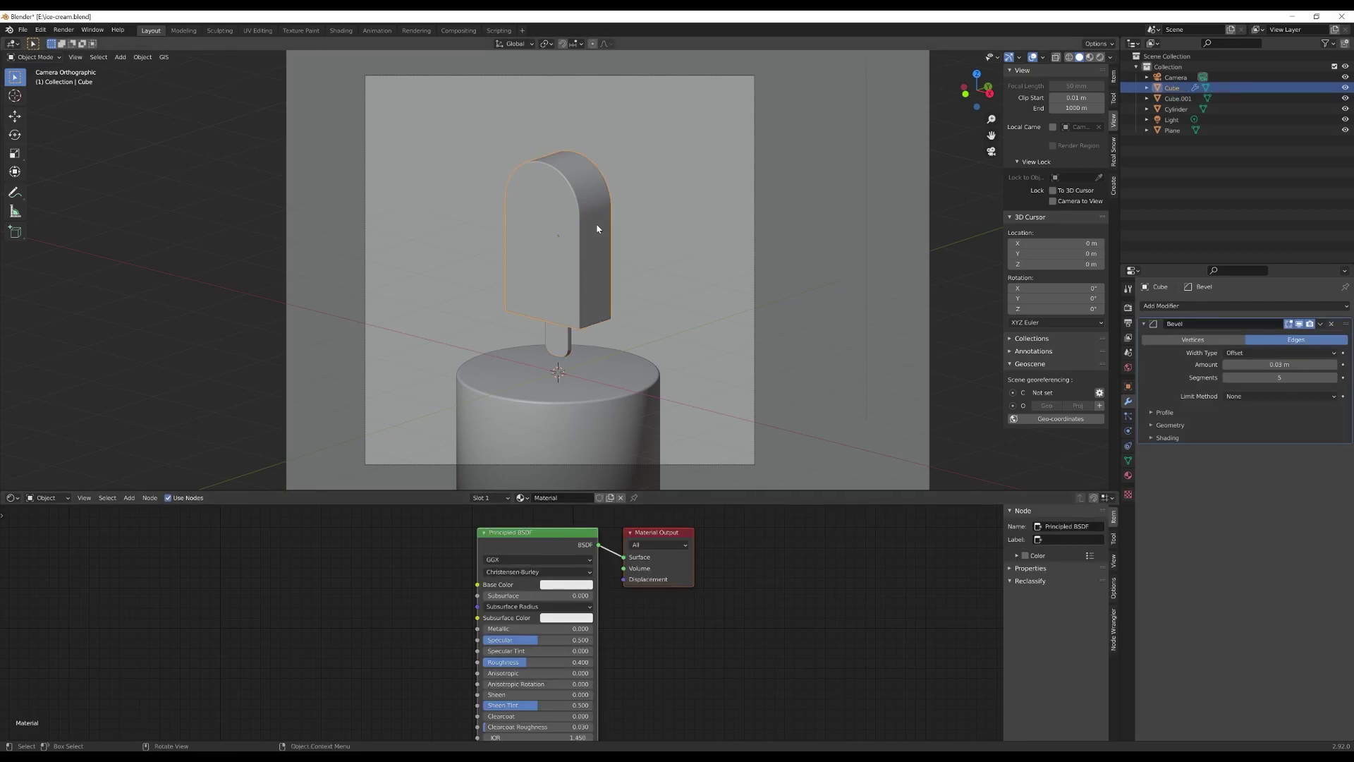
{"action": "left_click", "coordinate": [1128, 474]}
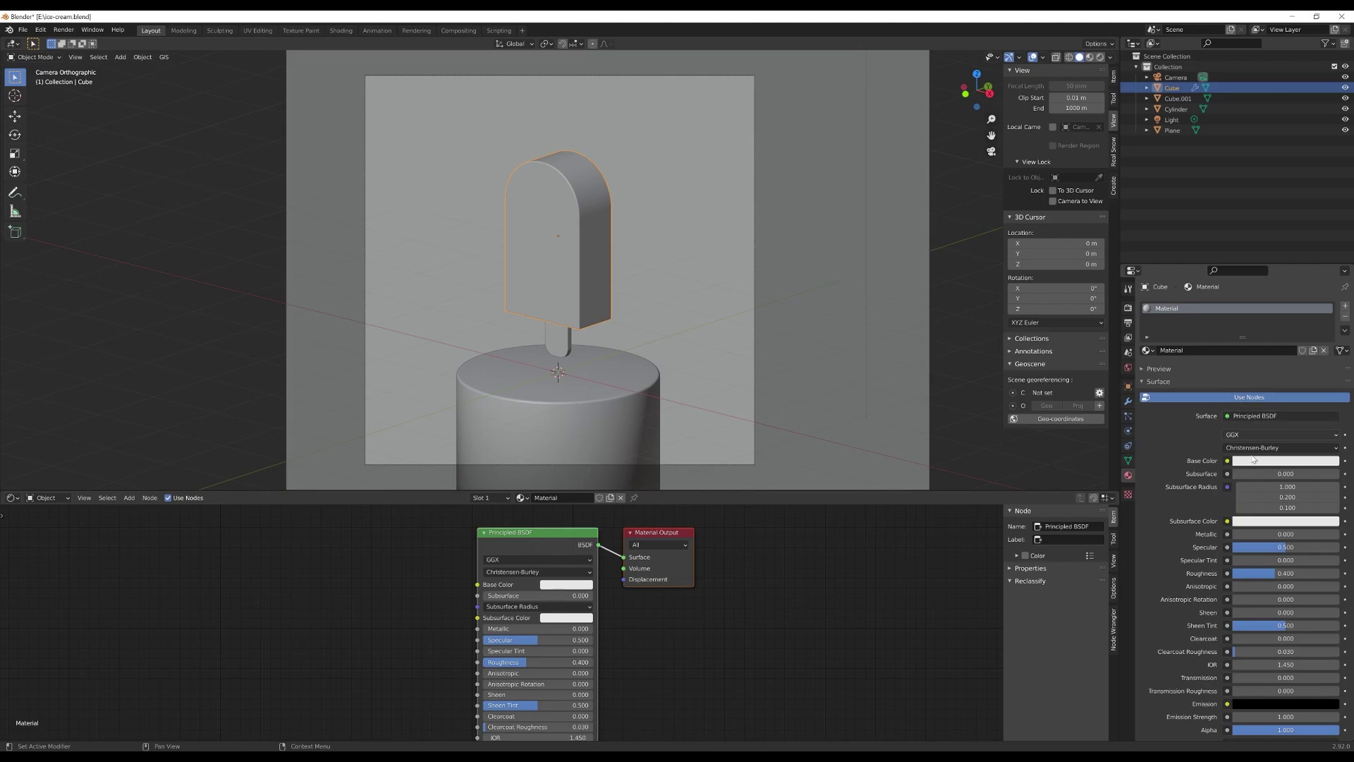
{"action": "left_click_drag", "start_coordinate": [369, 522], "coordinate": [823, 658]}
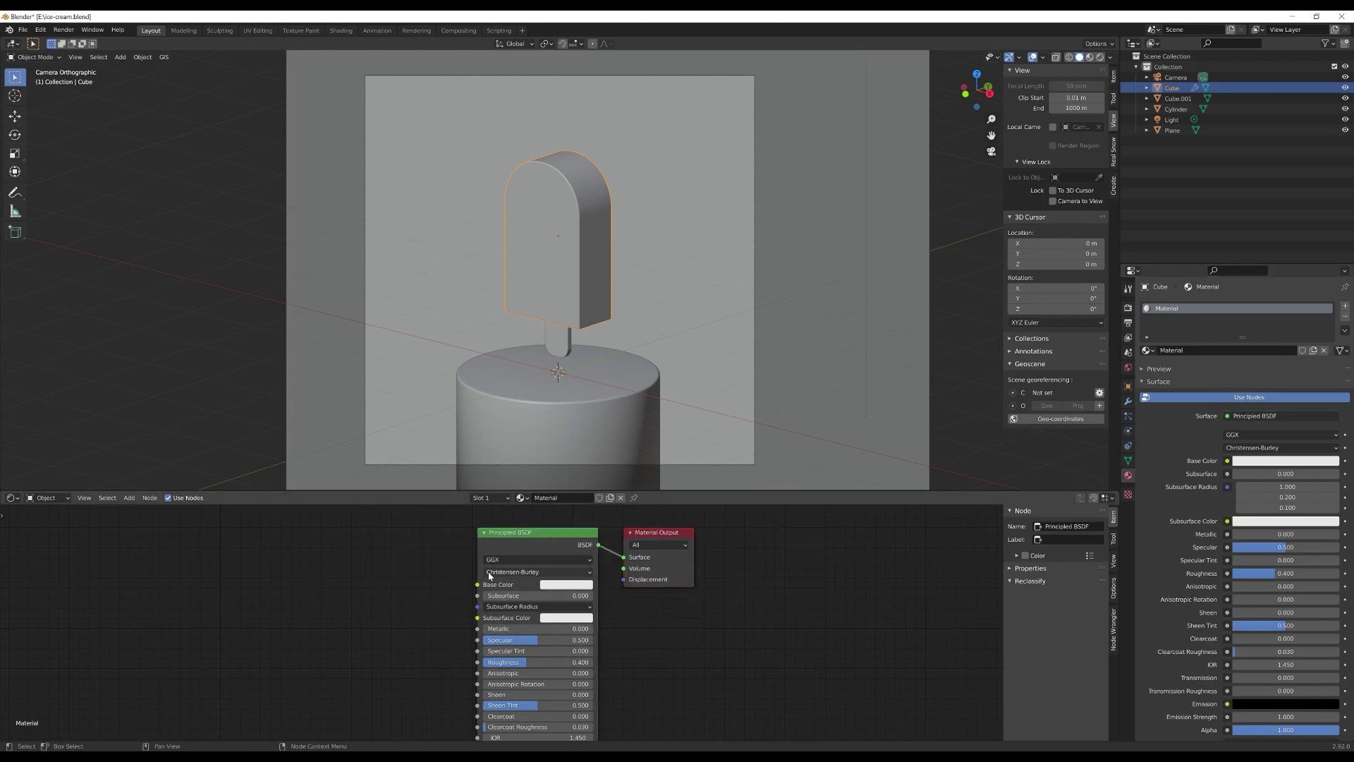
Step: Add a ColorRamp node and connect its Color output to the Base Color of the popsicle's Principled BSDF
{"action": "middle_click_drag", "start_coordinate": [387, 574], "coordinate": [492, 579]}
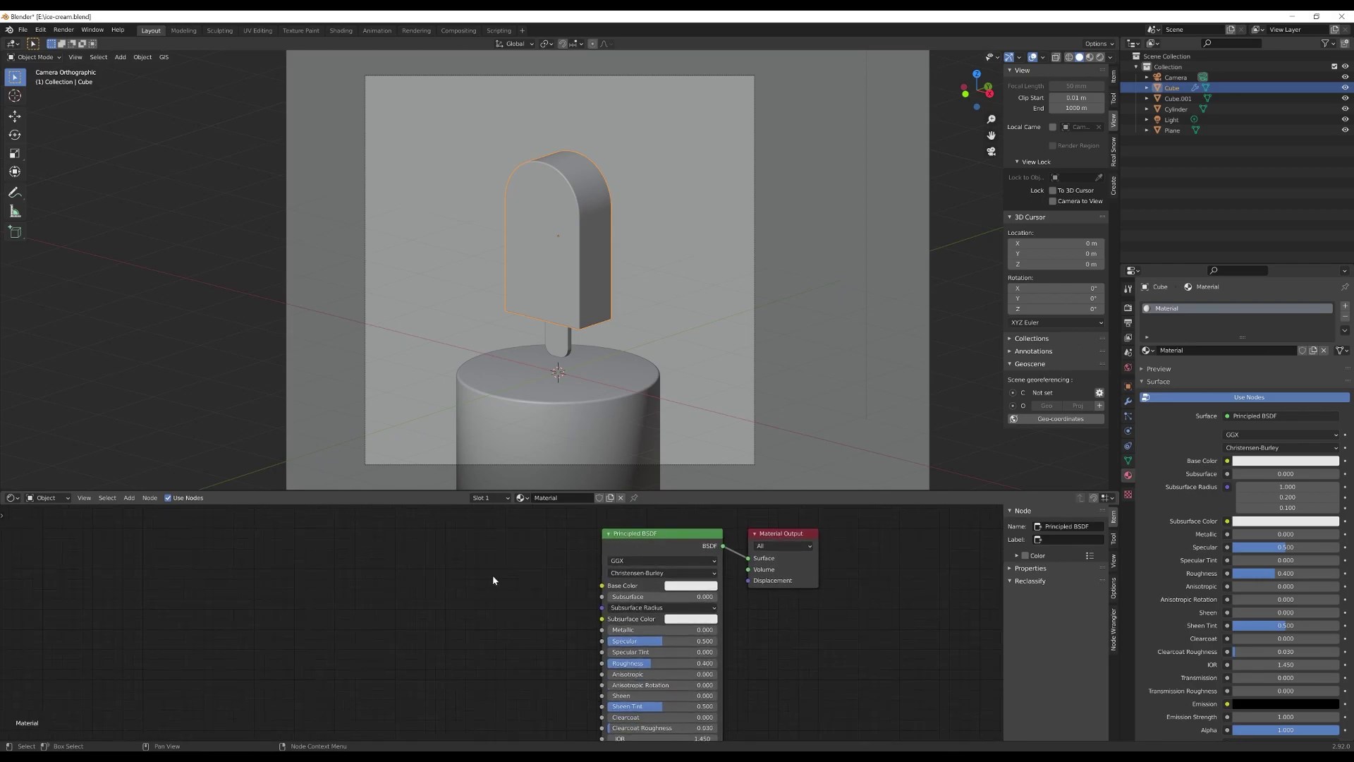
{"action": "key", "text": "shift+a"}
{"action": "left_click", "coordinate": [399, 585]}
{"action": "type", "text": "color"}
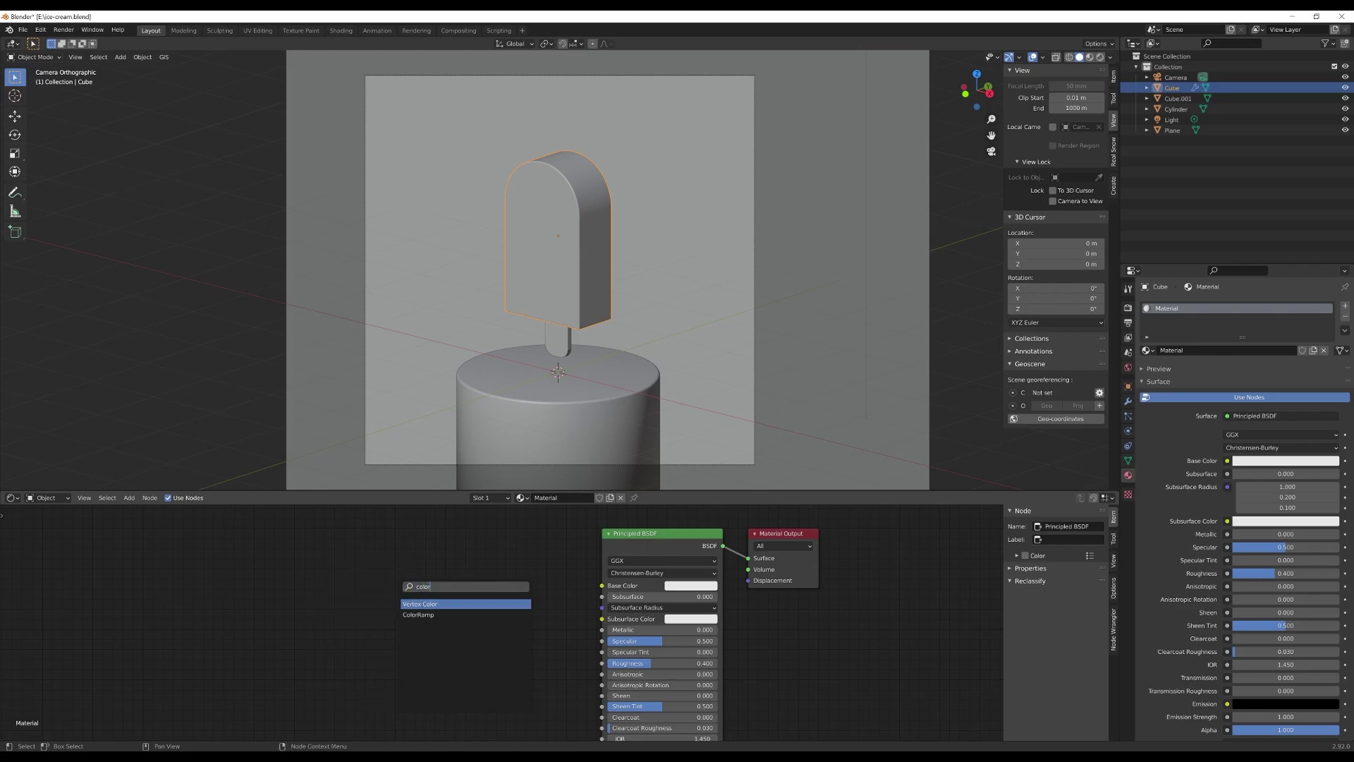
{"action": "left_click", "coordinate": [423, 614]}
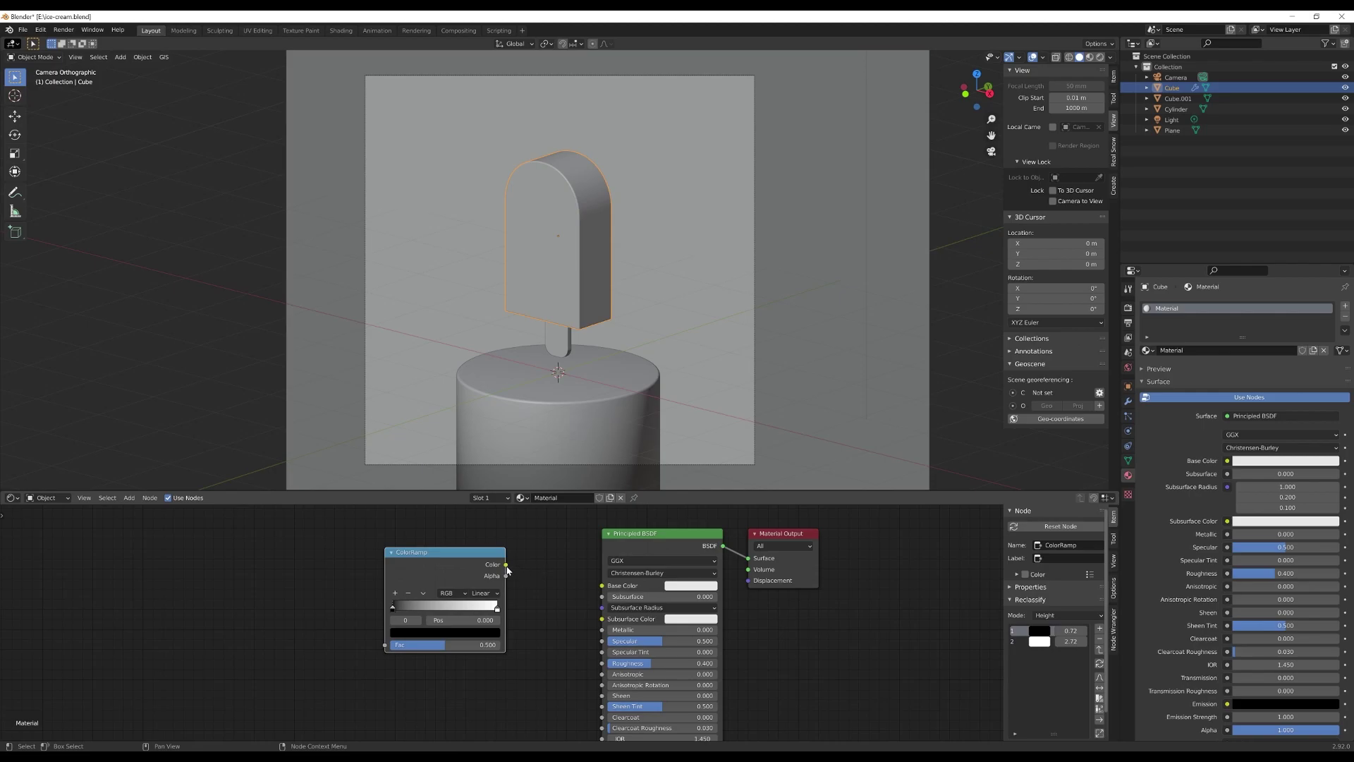
{"action": "left_click_drag", "start_coordinate": [507, 568], "coordinate": [603, 588]}
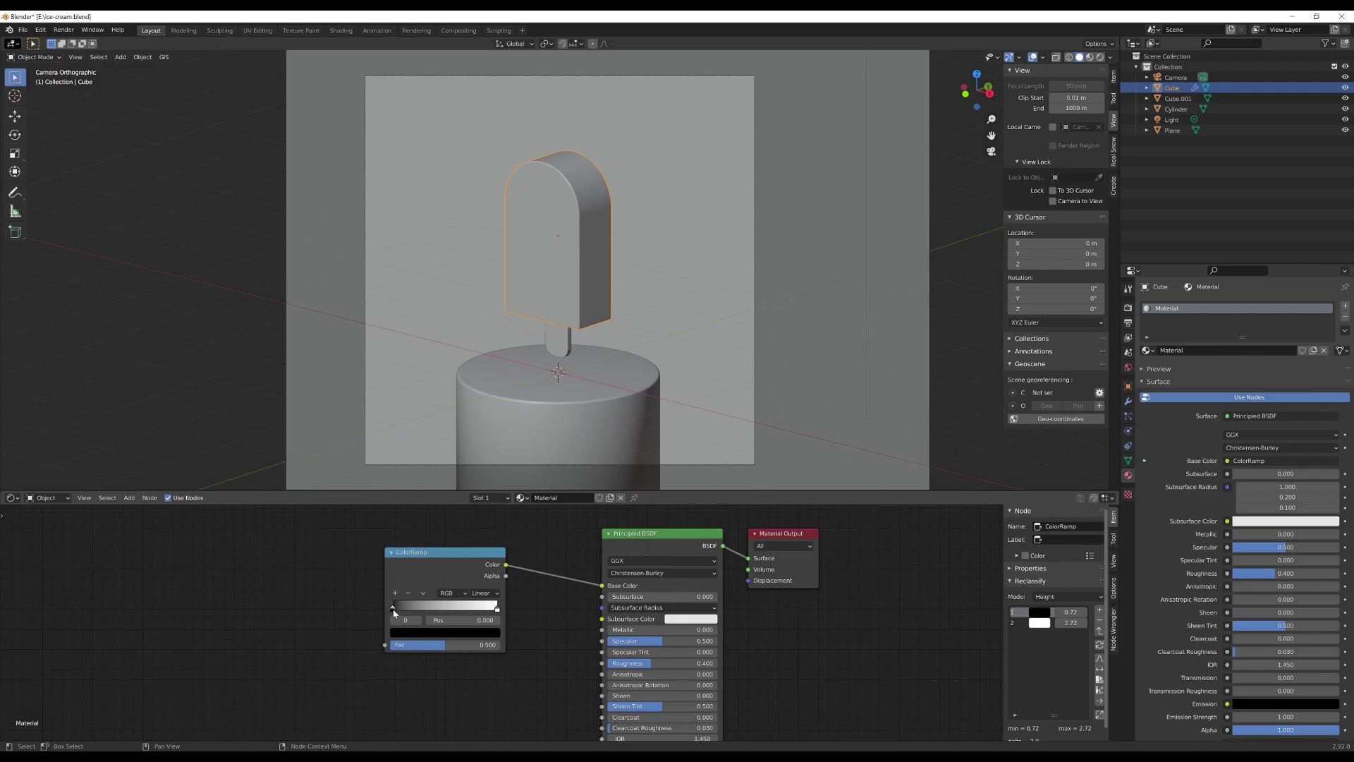
Step: Switch to Photoshop, sample the cyan rectangle with the Eyedropper and open the foreground colour's Color Picker
{"action": "left_click", "coordinate": [450, 632]}
{"action": "left_click", "coordinate": [480, 632]}
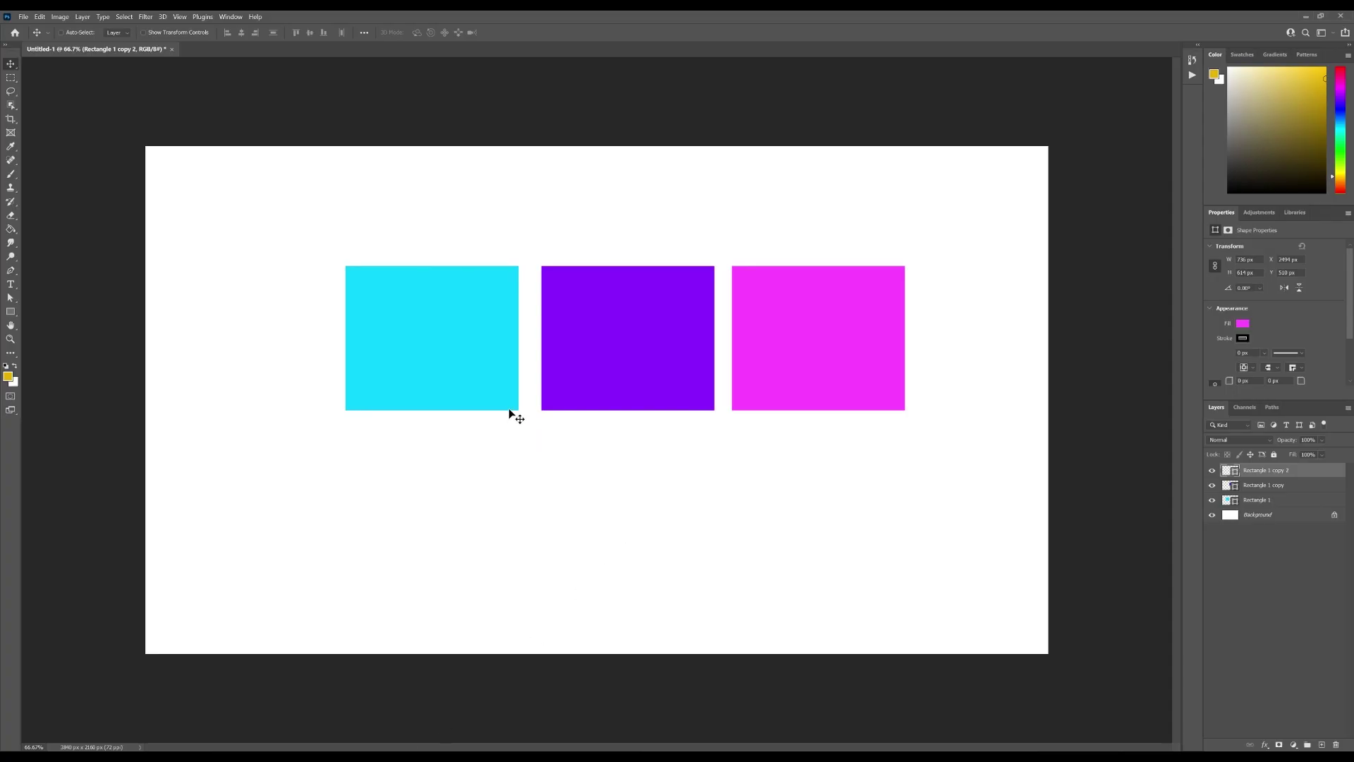
{"action": "key", "text": "i"}
{"action": "left_click", "coordinate": [495, 385]}
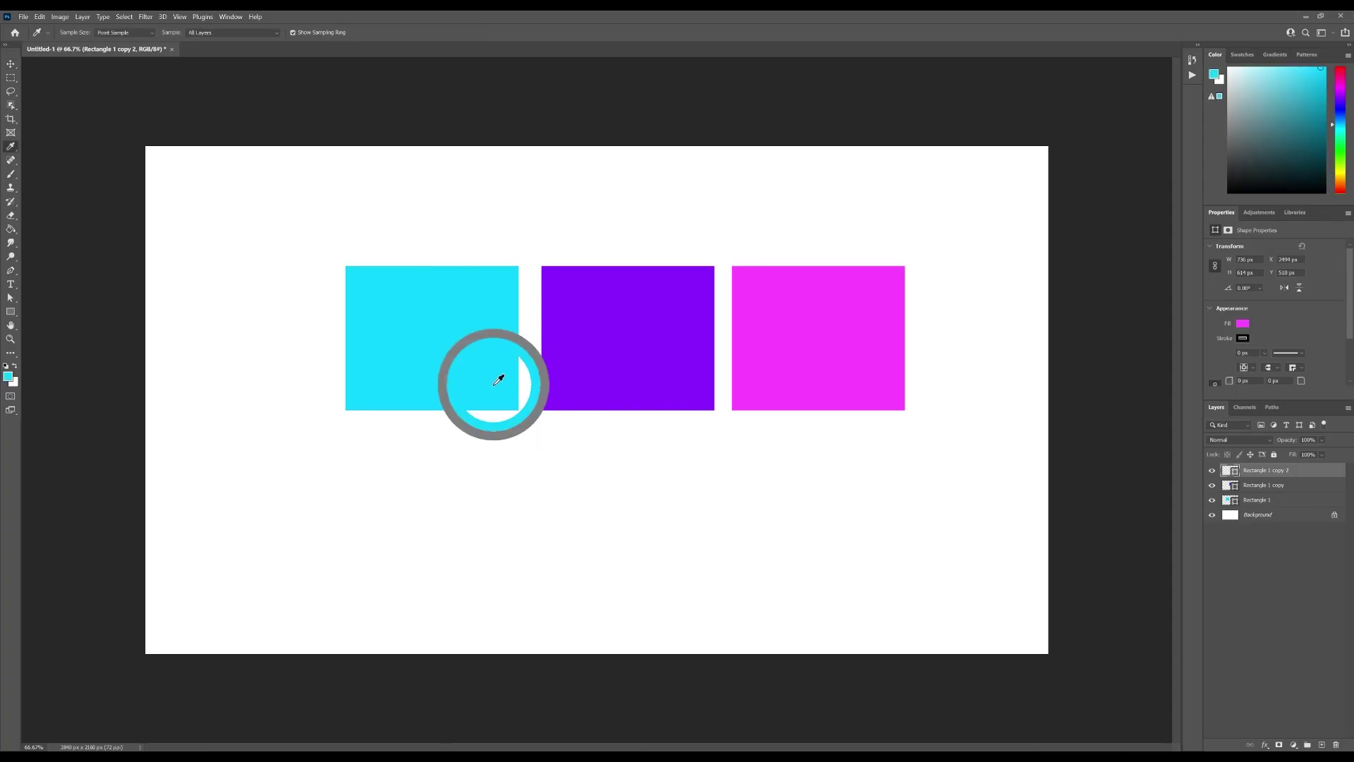
{"action": "left_click", "coordinate": [459, 317]}
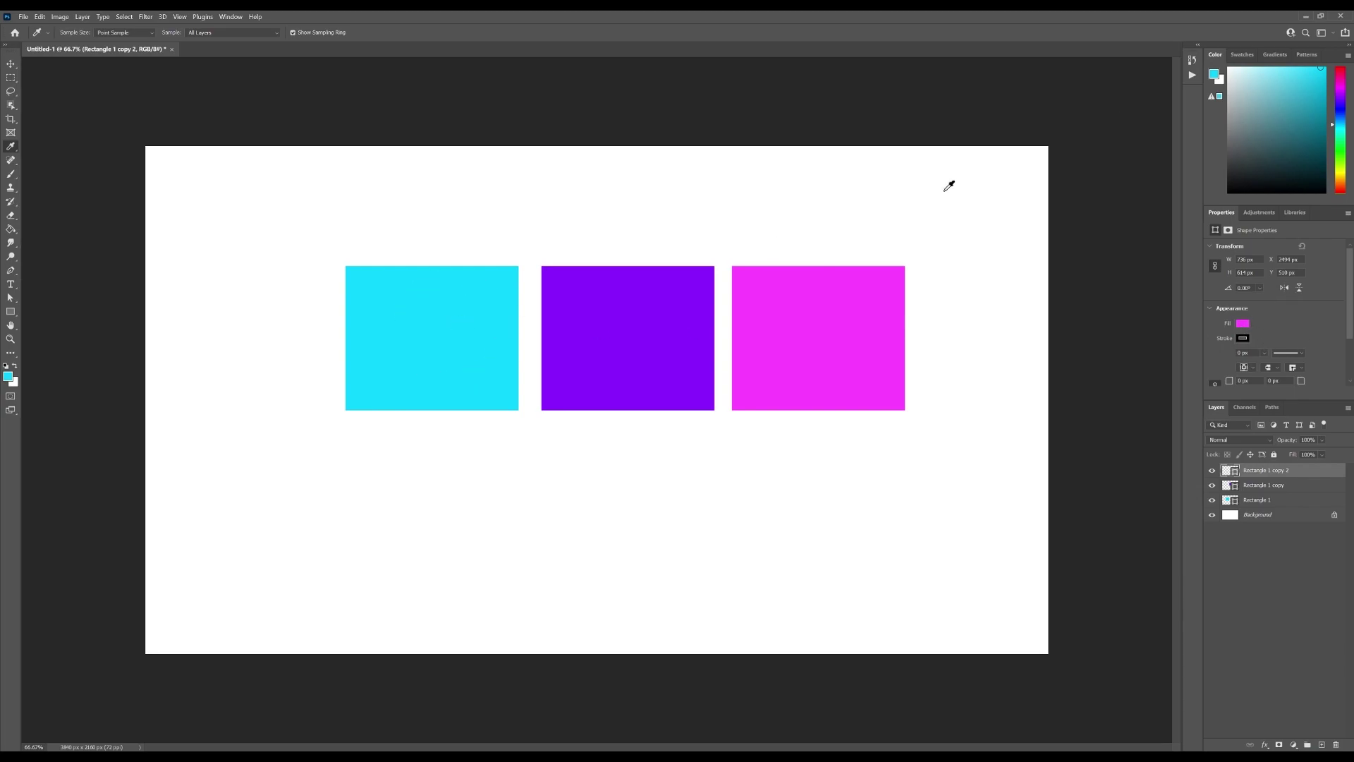
{"action": "left_click", "coordinate": [1218, 69]}
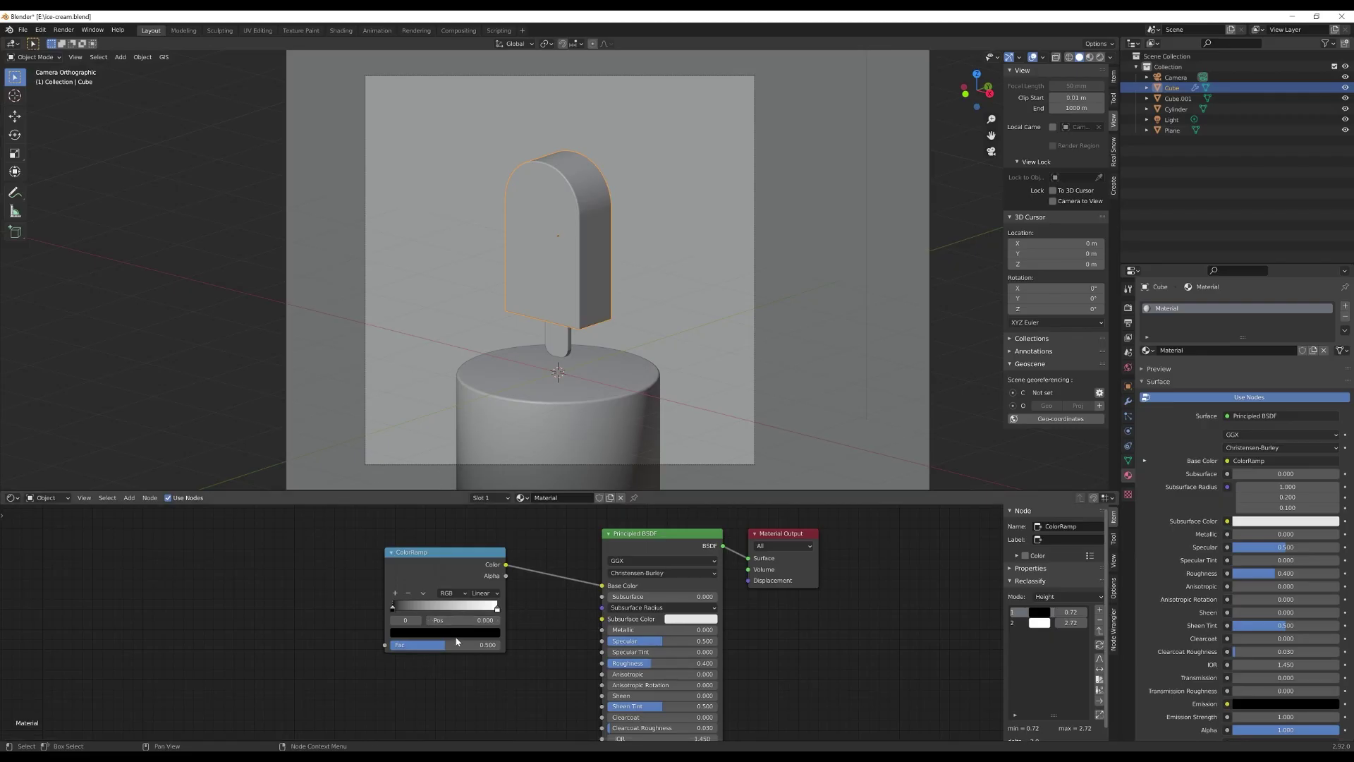
Step: Switch back to Blender and set the ColorRamp's first stop to hex 0ED3FF
{"action": "left_click", "coordinate": [437, 636]}
{"action": "left_click", "coordinate": [449, 589]}
{"action": "type", "text": "0ED3FF"}
{"action": "key", "text": "Return"}
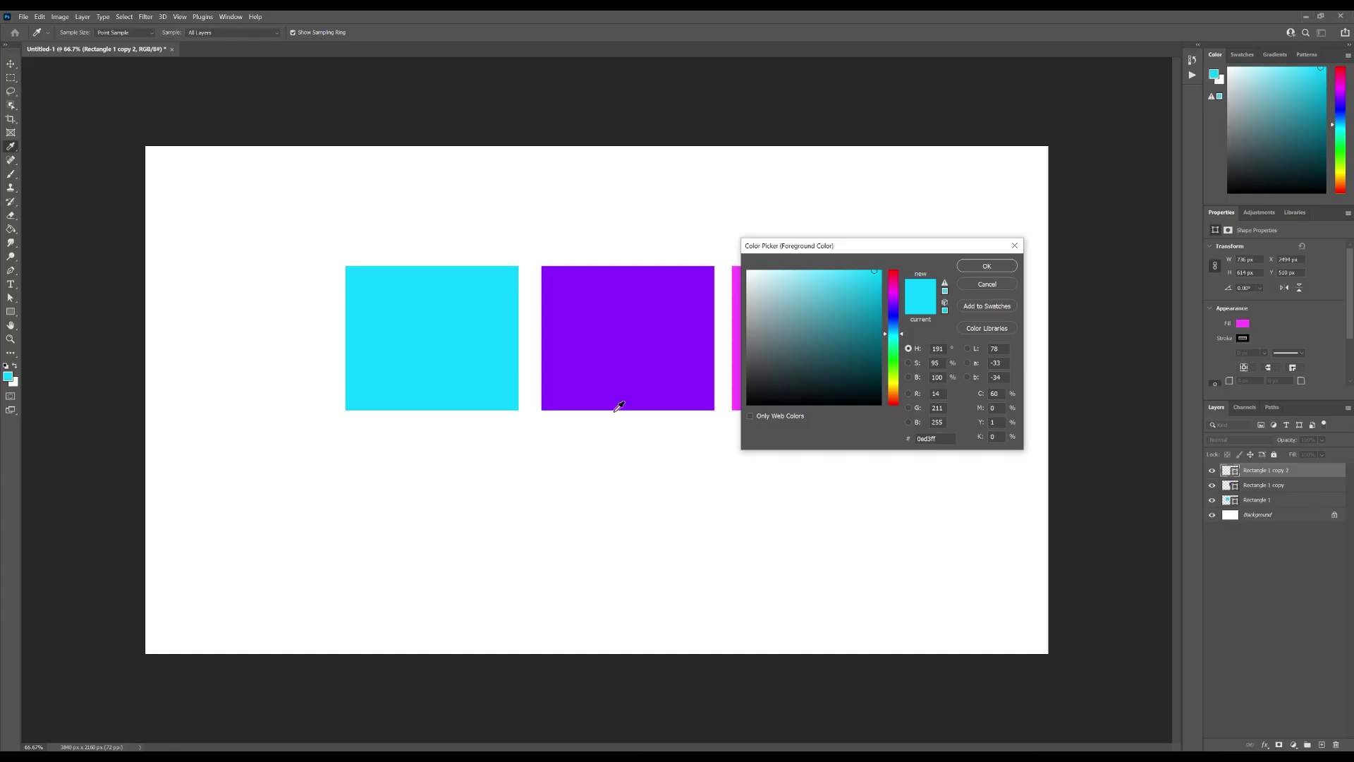
Step: Sample the purple rectangle in Photoshop and apply its hex colour 891CFF to the ColorRamp's last stop in Blender
{"action": "left_click", "coordinate": [628, 370]}
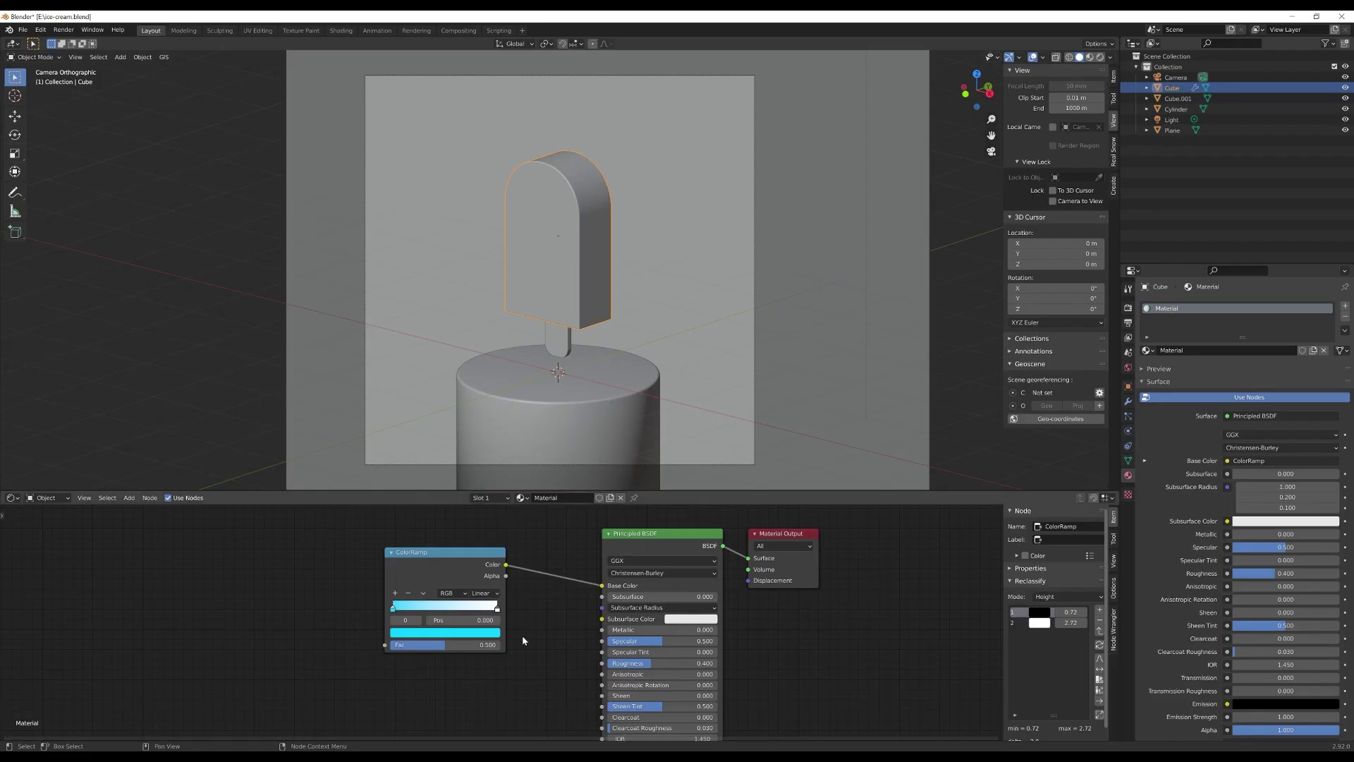
{"action": "left_click", "coordinate": [498, 608]}
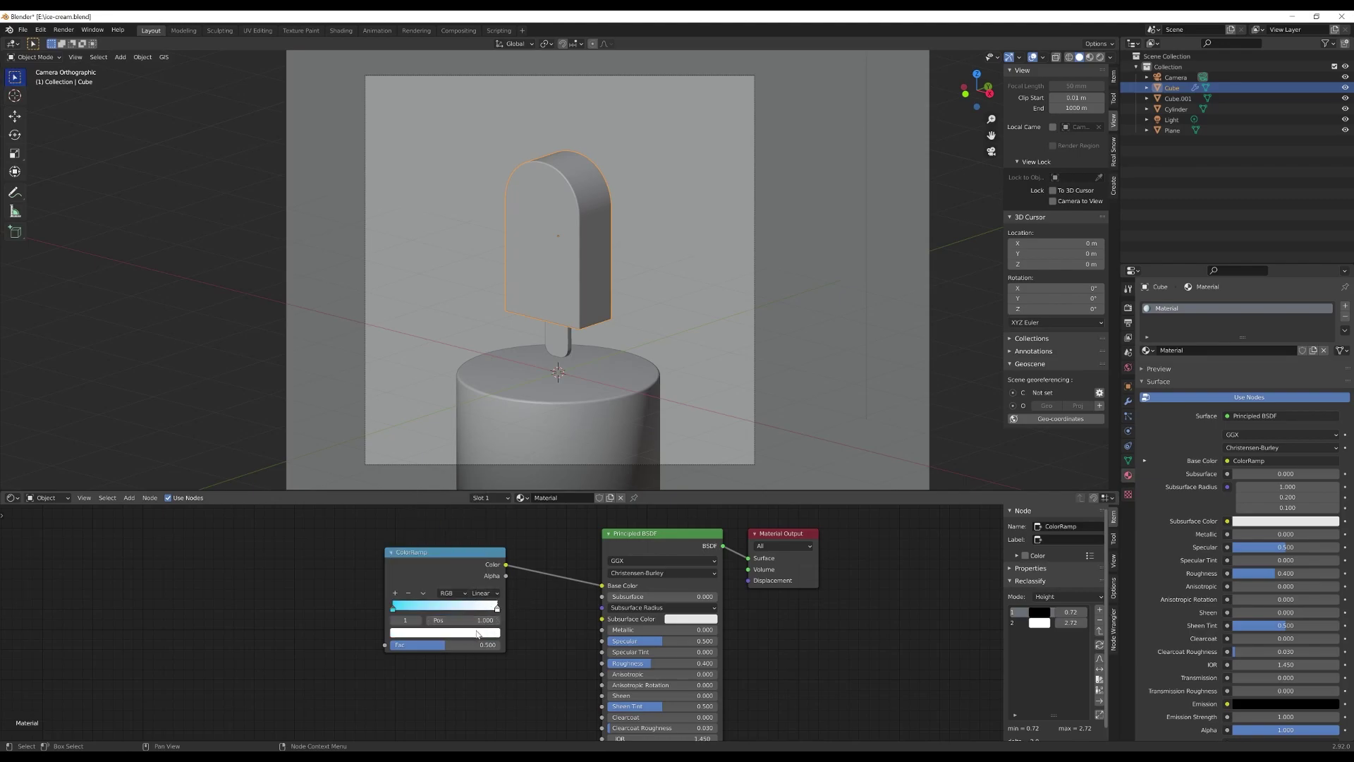
{"action": "left_click", "coordinate": [477, 634]}
{"action": "left_click", "coordinate": [438, 590]}
{"action": "key", "text": "ctrl+v"}
{"action": "key", "text": "Return"}
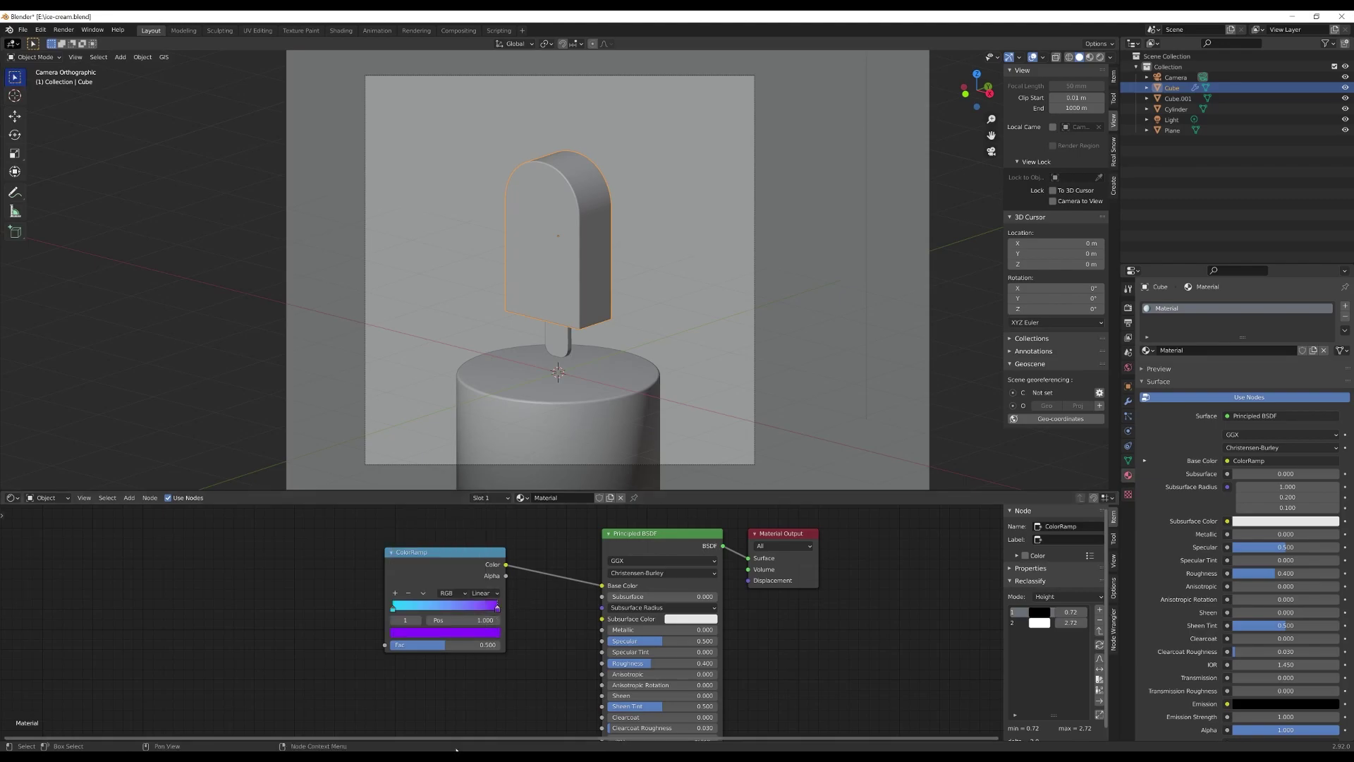
Step: Add a stop in the middle of the ColorRamp, set it to hex 891CFF and adjust the stop positions
{"action": "left_click", "coordinate": [395, 592]}
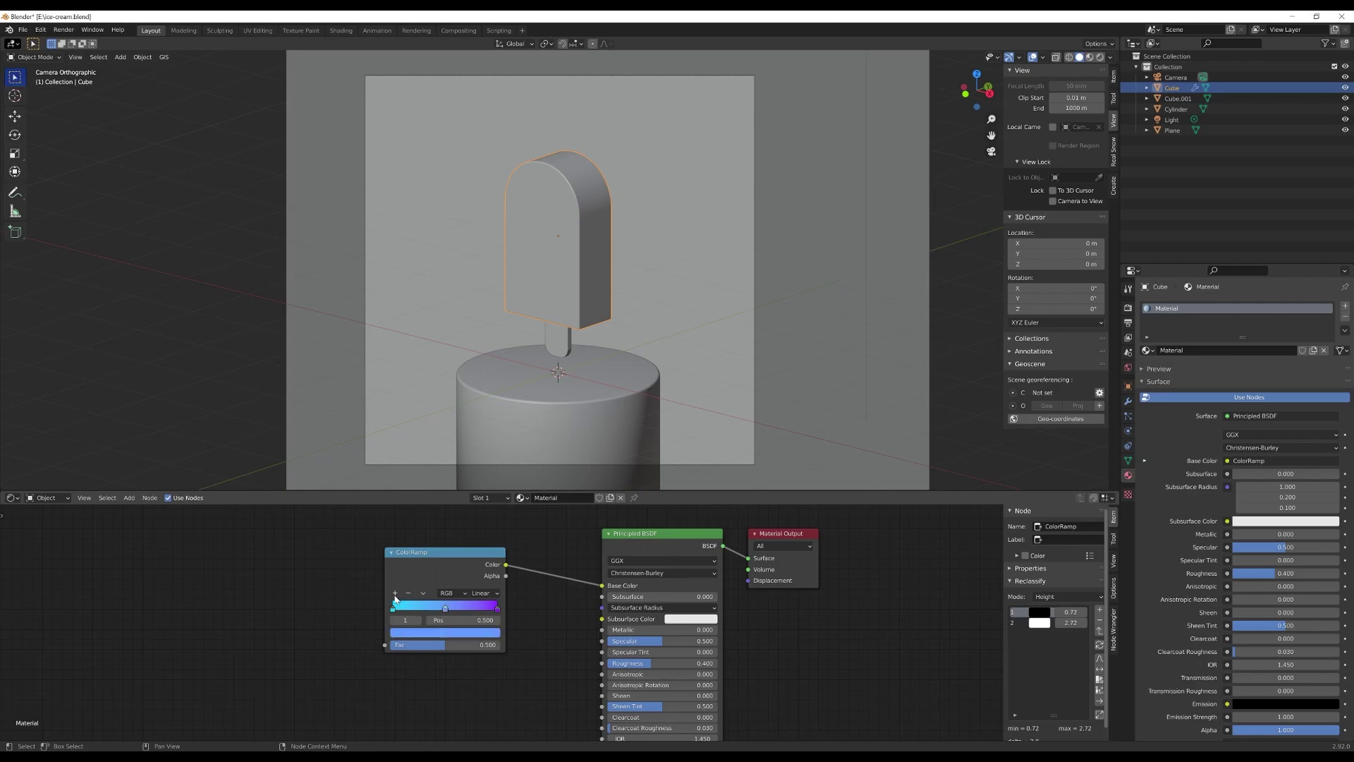
{"action": "left_click", "coordinate": [447, 611]}
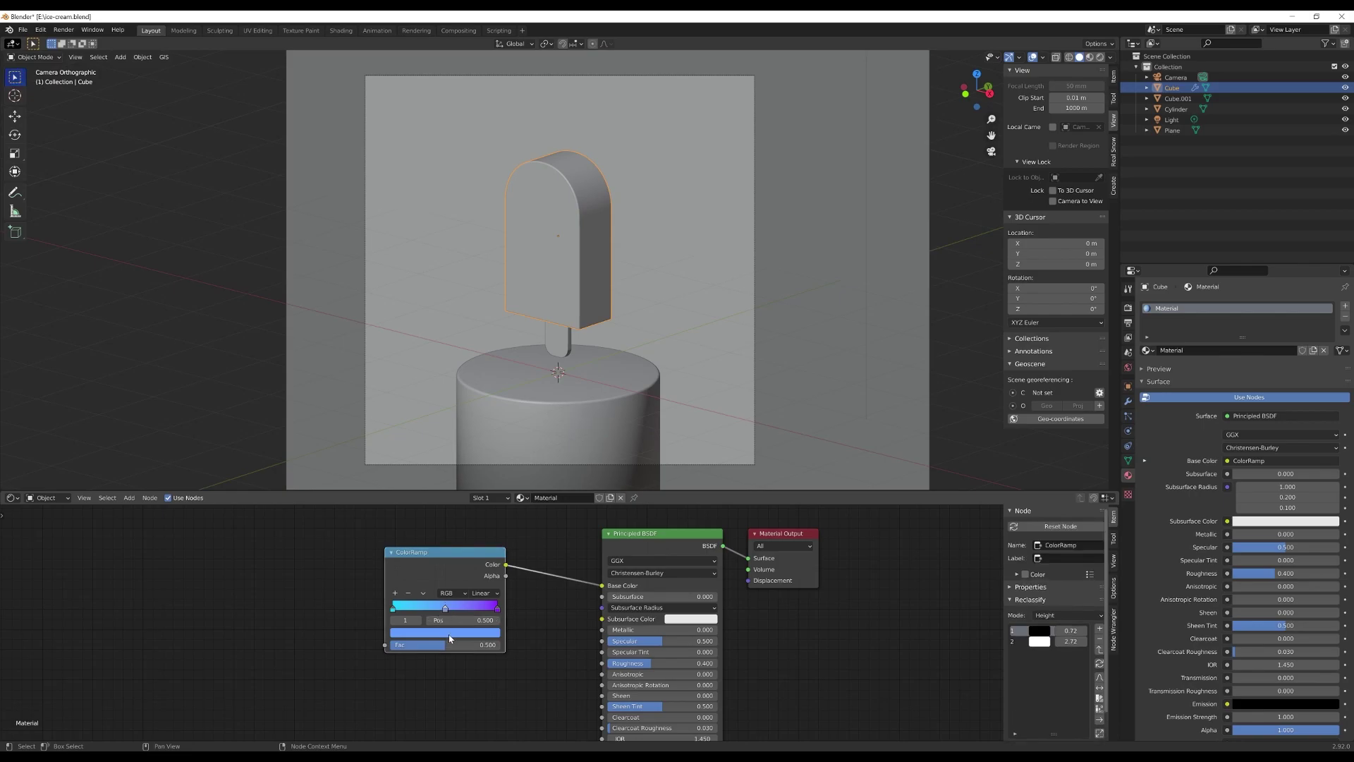
{"action": "left_click", "coordinate": [449, 633]}
{"action": "left_click", "coordinate": [445, 589]}
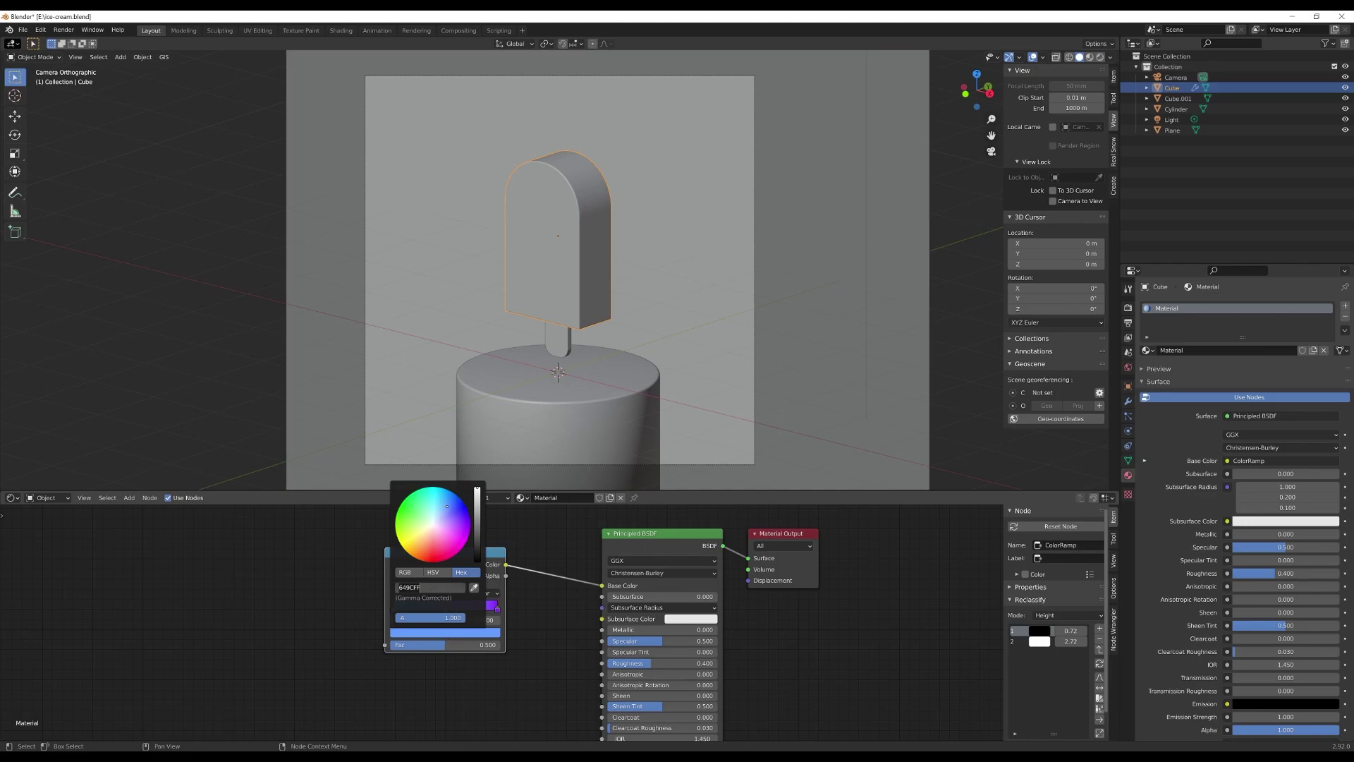
{"action": "type", "text": "891CFF"}
{"action": "key", "text": "Return"}
{"action": "left_click_drag", "start_coordinate": [443, 608], "coordinate": [487, 611]}
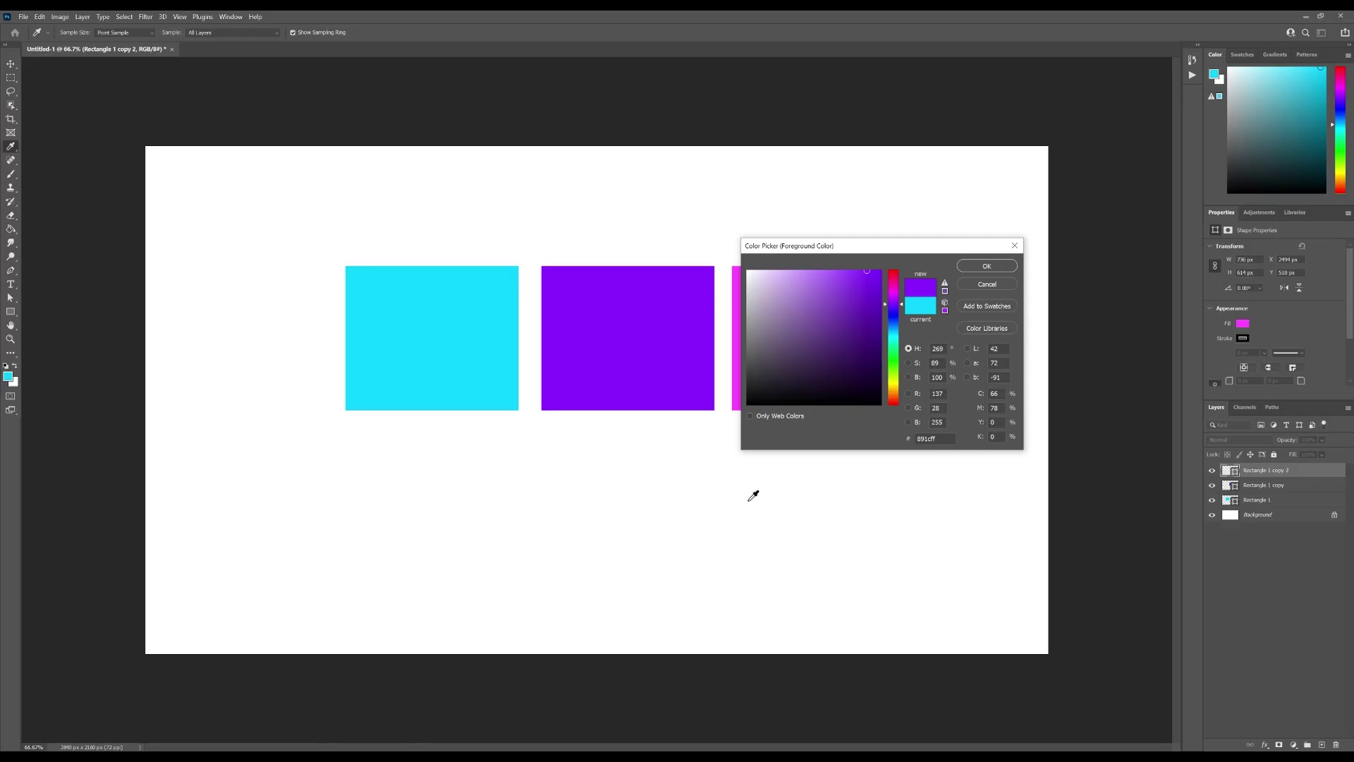
Step: Set the last ColorRamp stop to FD4AFF, sampled from Photoshop's magenta rectangle, and place the first purple stop at 0.312
{"action": "left_click", "coordinate": [736, 388]}
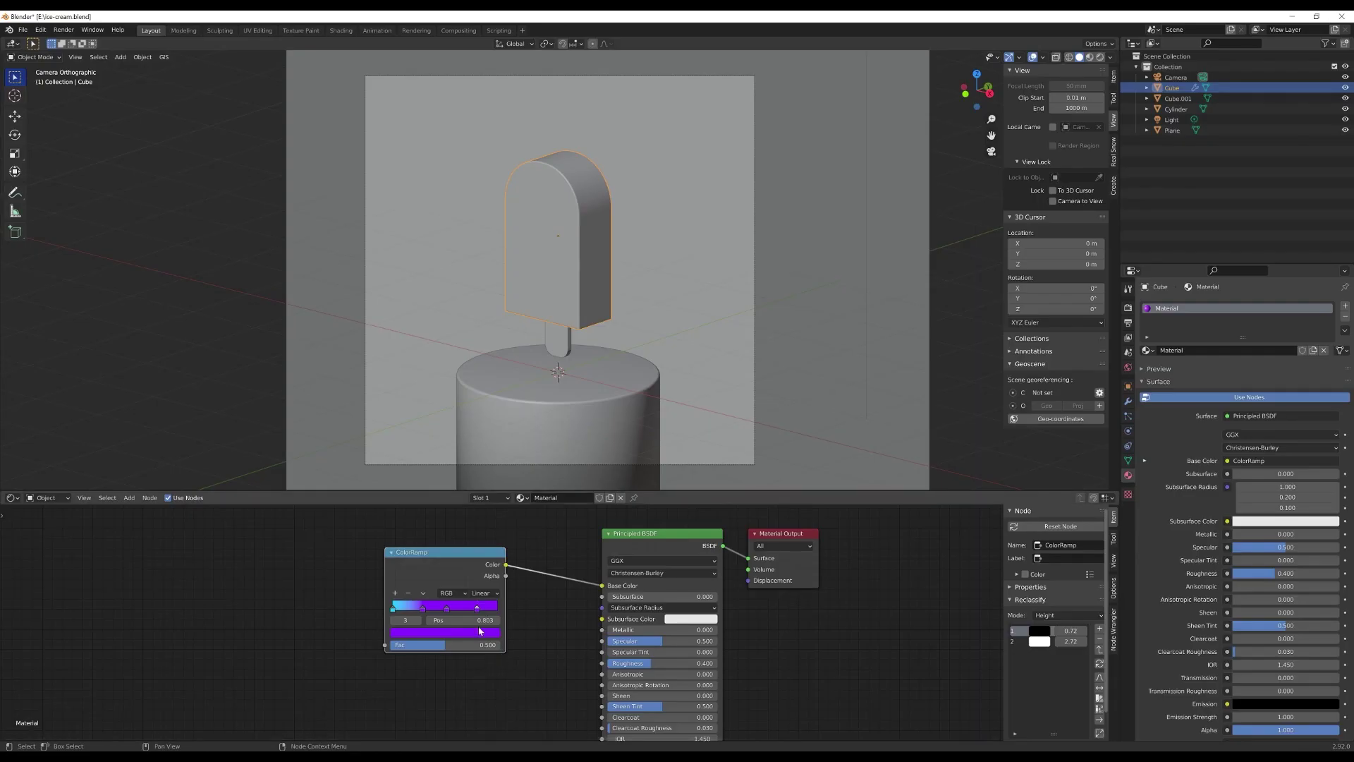
{"action": "left_click", "coordinate": [478, 631]}
{"action": "left_click", "coordinate": [444, 588]}
{"action": "type", "text": "FD4AFF"}
{"action": "key", "text": "Return"}
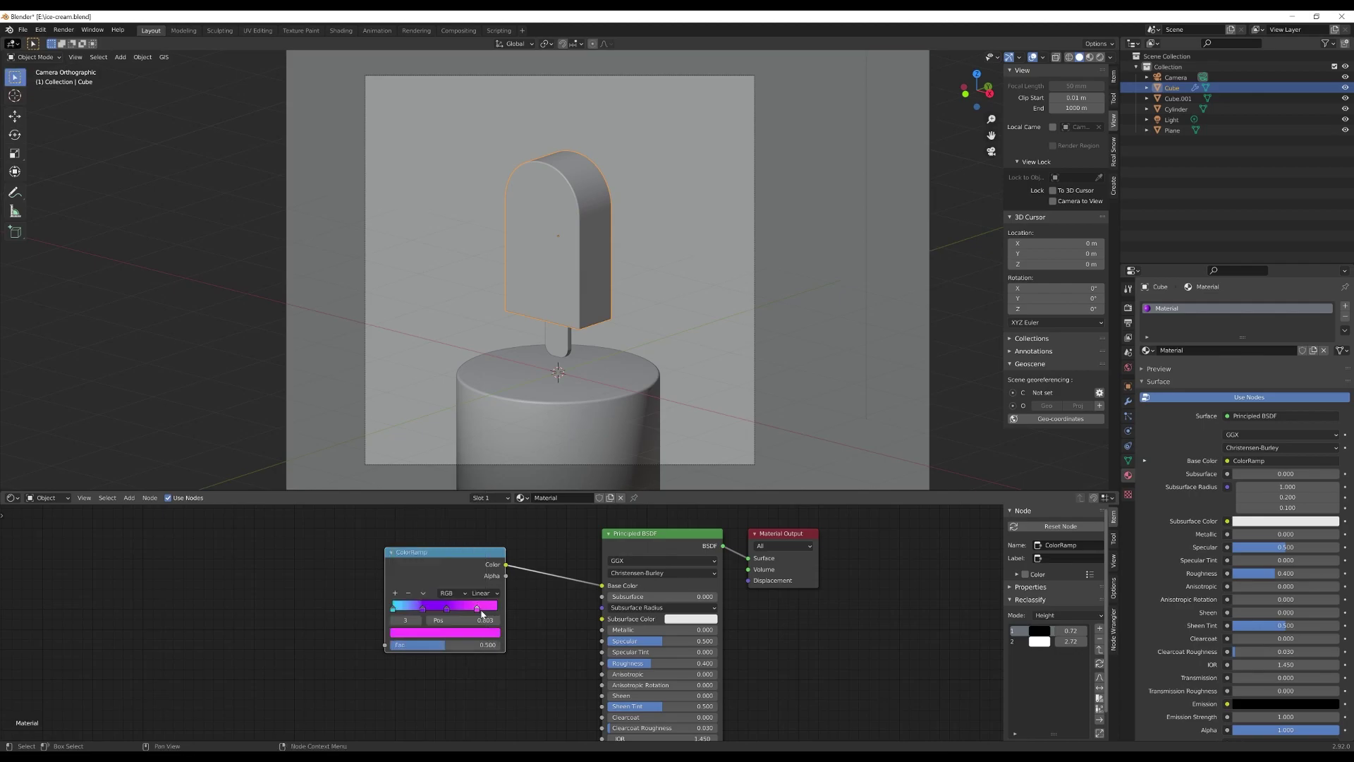
{"action": "left_click_drag", "start_coordinate": [477, 609], "coordinate": [425, 607]}
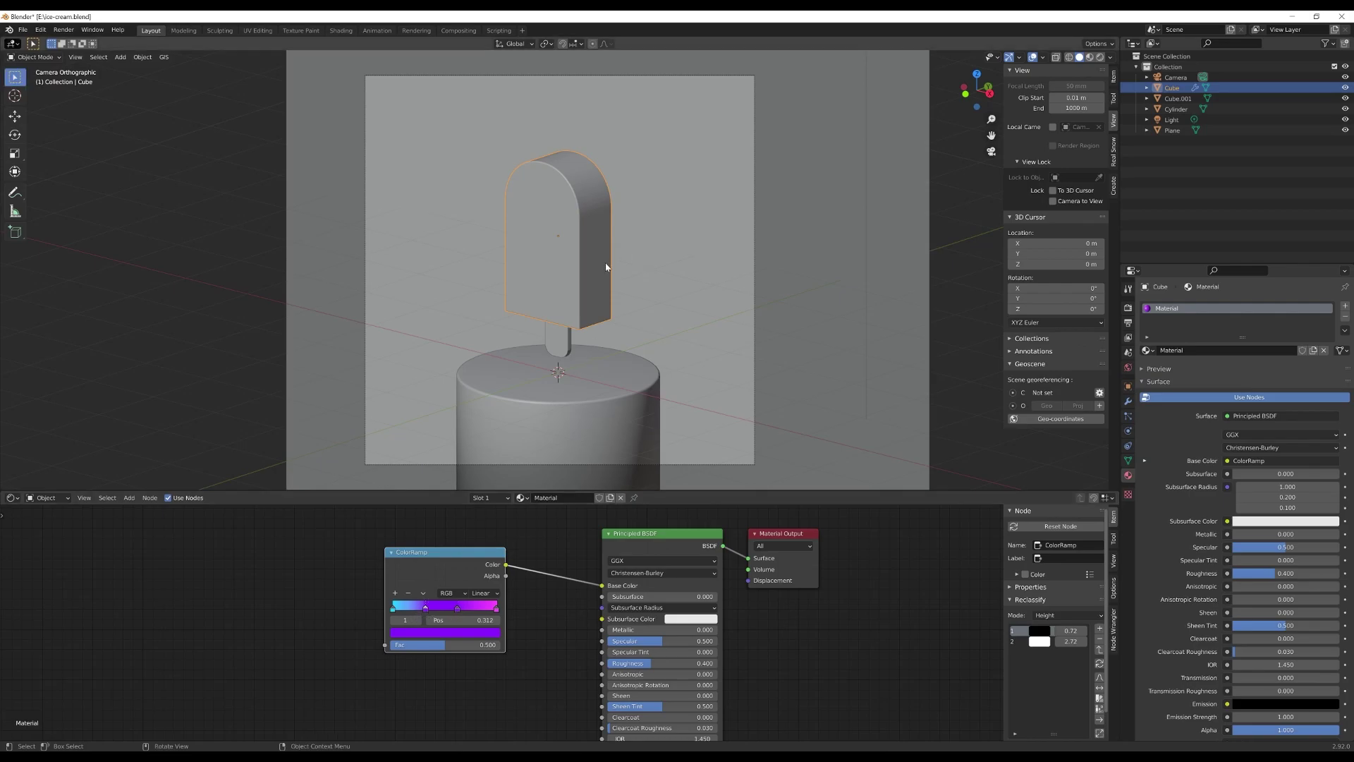
Step: Switch the viewport to Material Preview, check the popsicle's colour from another angle and return to the camera view
{"action": "key", "text": "z"}
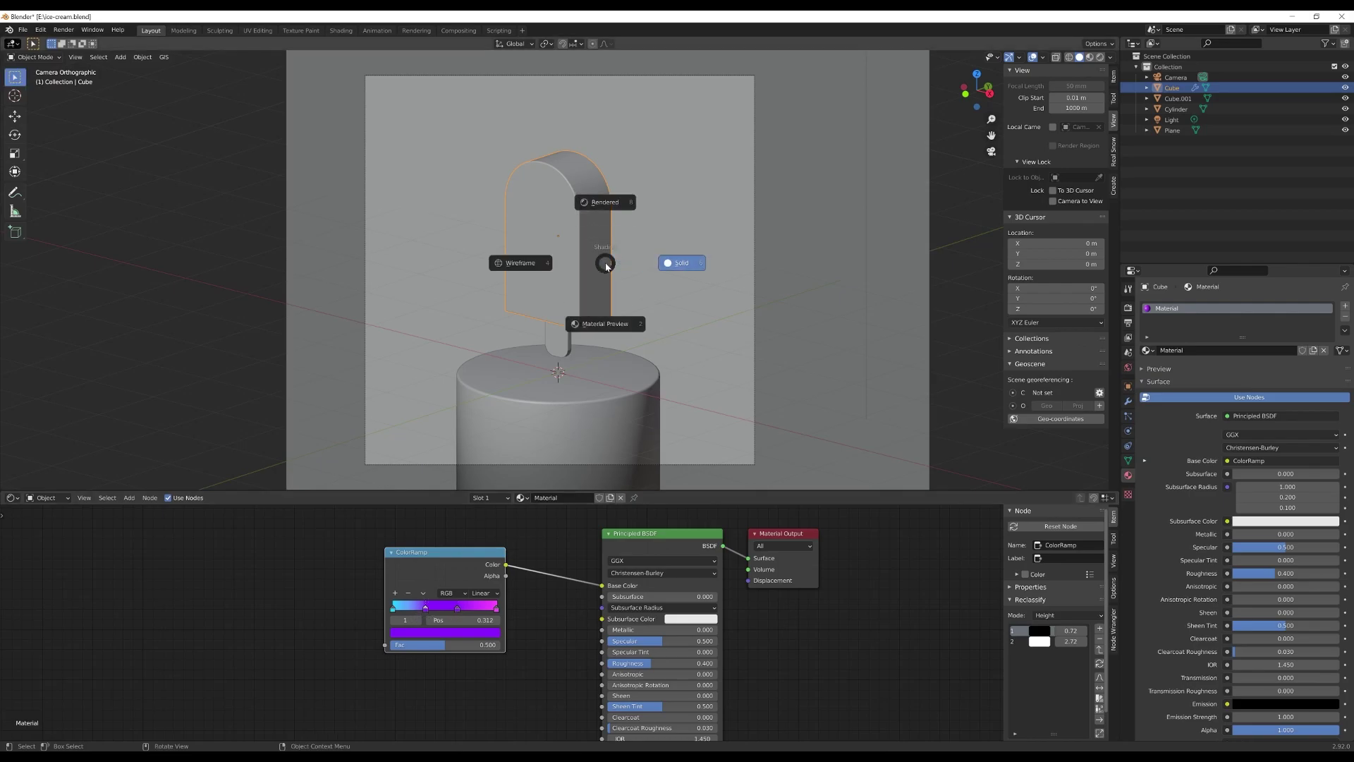
{"action": "left_click", "coordinate": [605, 324]}
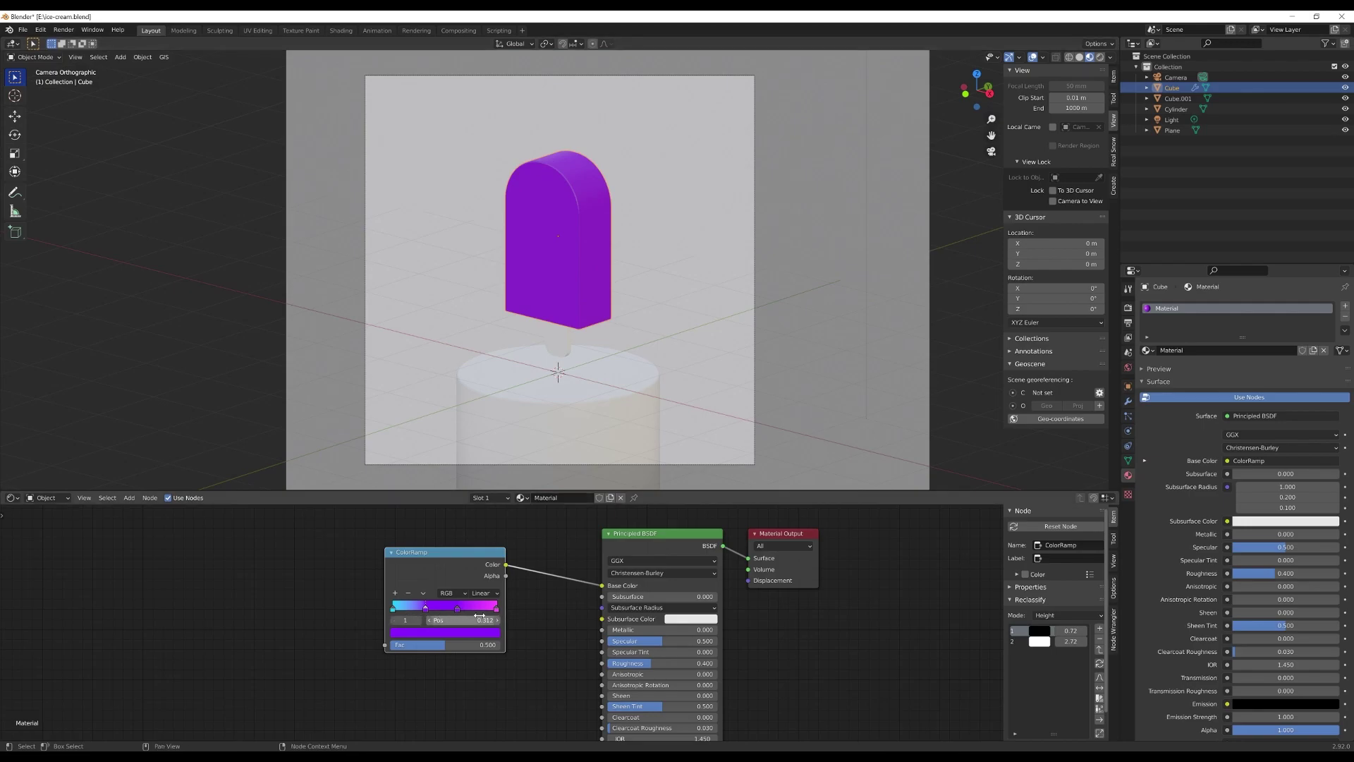
{"action": "mouse_move", "coordinate": [564, 290]}
{"action": "middle_mouse_down"}
{"action": "mouse_move", "coordinate": [544, 286]}
{"action": "mouse_move", "coordinate": [573, 288]}
{"action": "middle_mouse_up"}
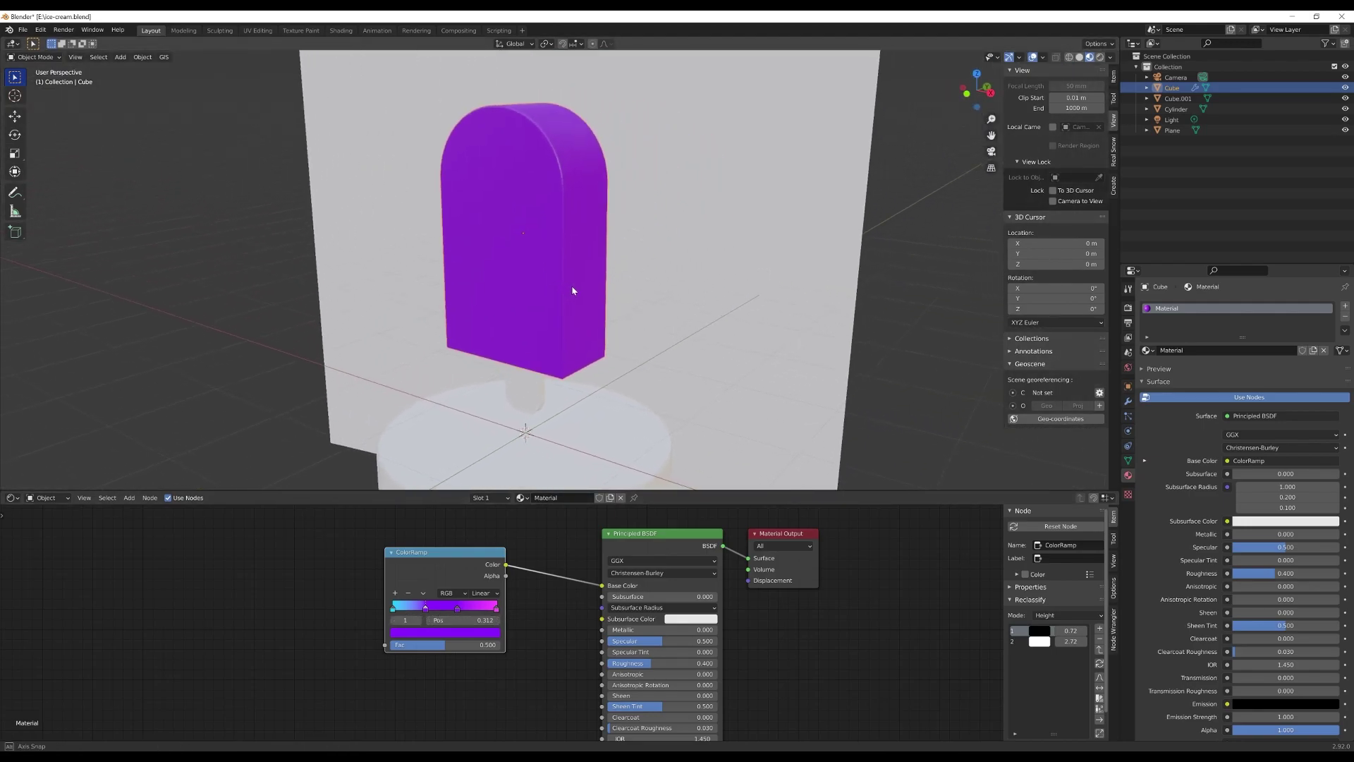
{"action": "key", "text": "KP_0"}
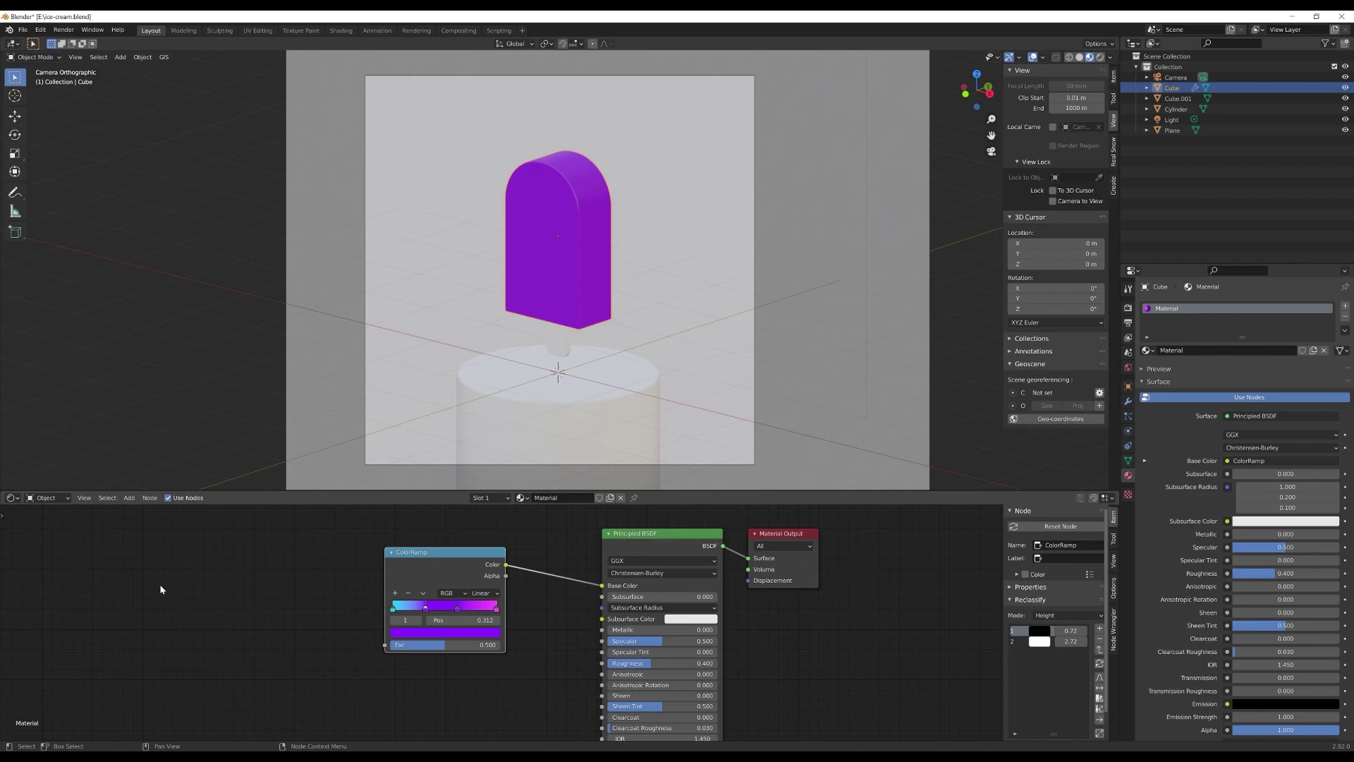
Step: Add a Separate XYZ node before the ColorRamp and connect its Z output to the ramp's Fac input
{"action": "key", "text": "shift+a"}
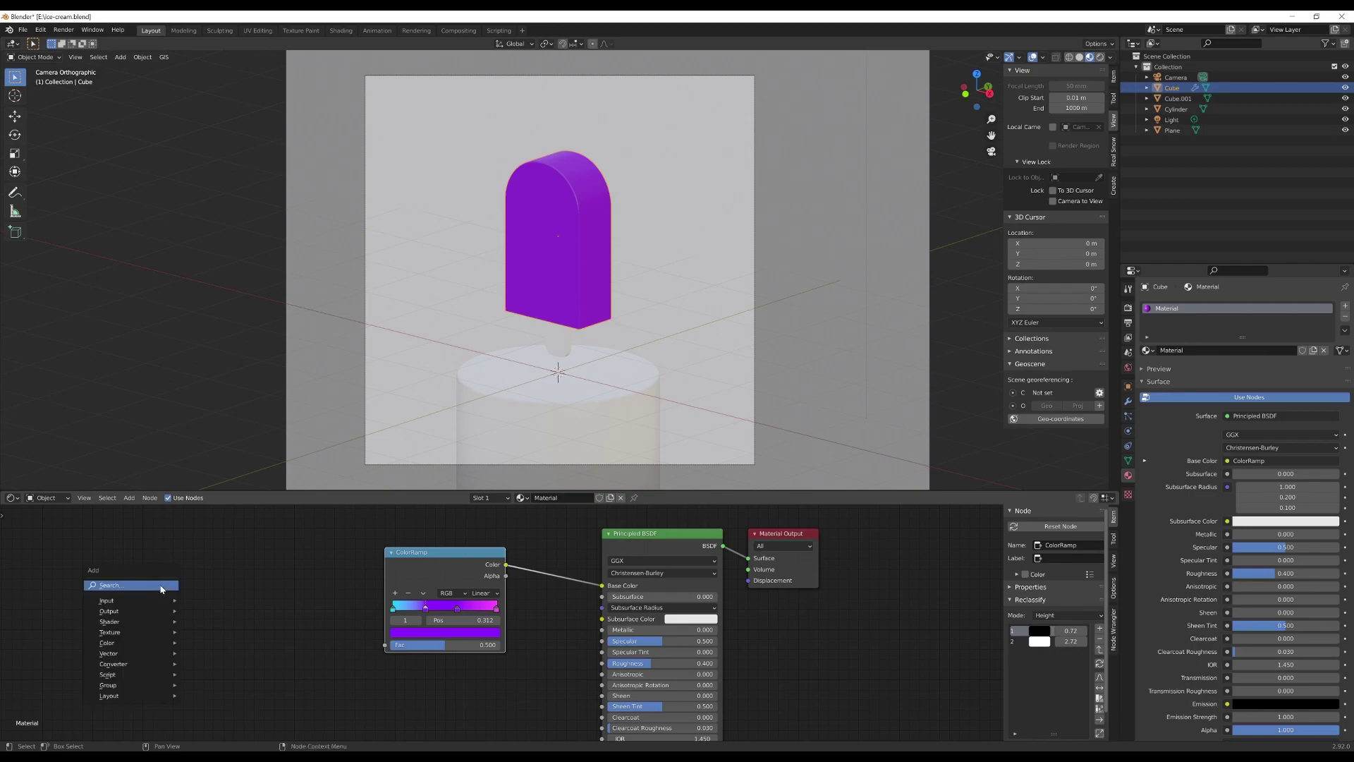
{"action": "left_click", "coordinate": [162, 585]}
{"action": "type", "text": "sepa"}
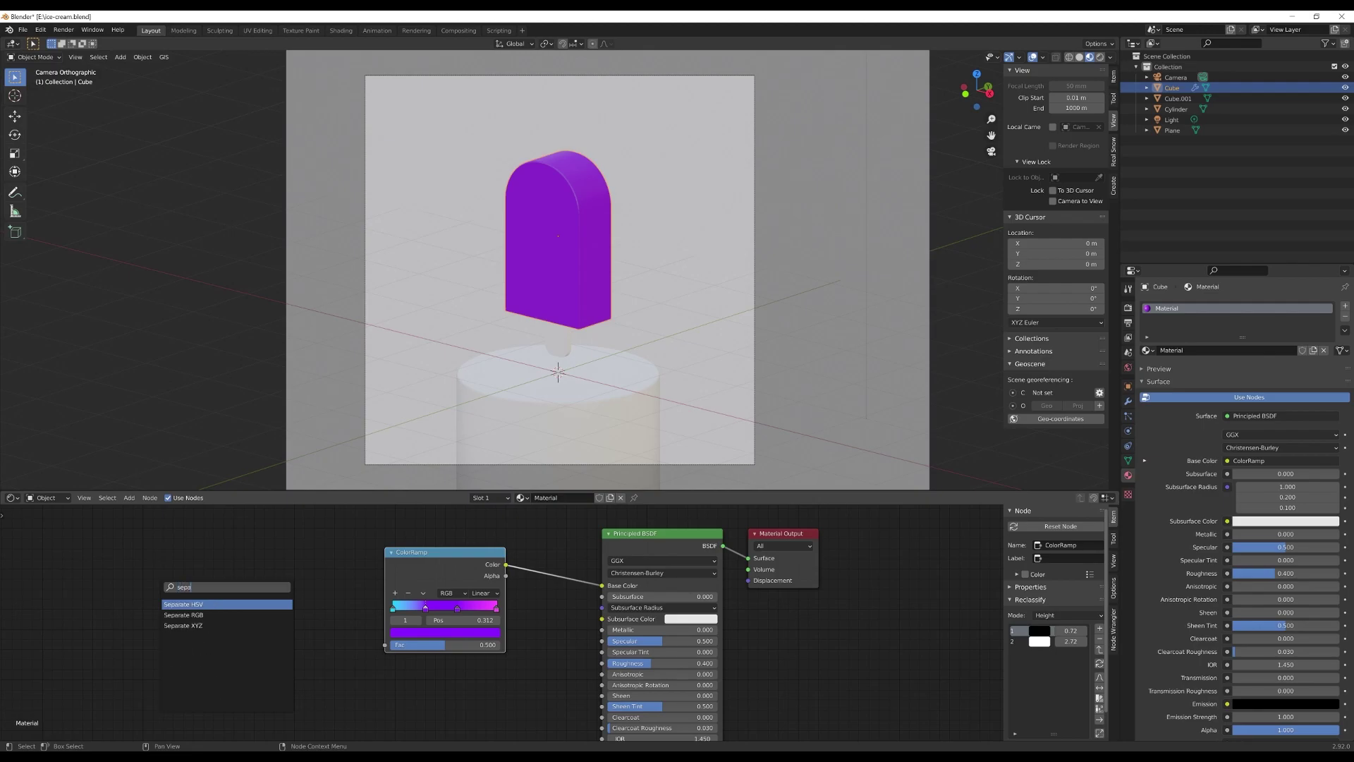
{"action": "key", "text": "Down"}
{"action": "key", "text": "Down"}
{"action": "key", "text": "Return"}
{"action": "left_click", "coordinate": [220, 595]}
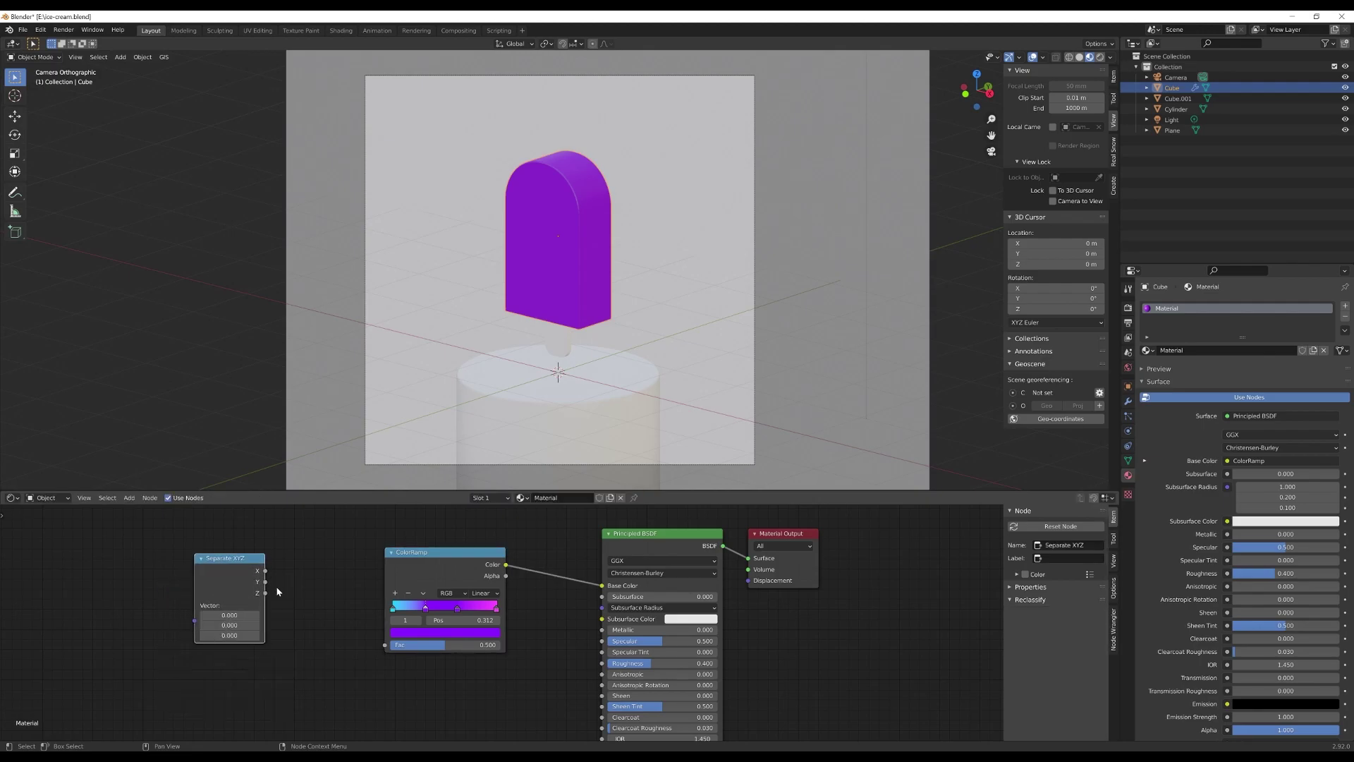
{"action": "left_click_drag", "start_coordinate": [265, 592], "coordinate": [385, 649]}
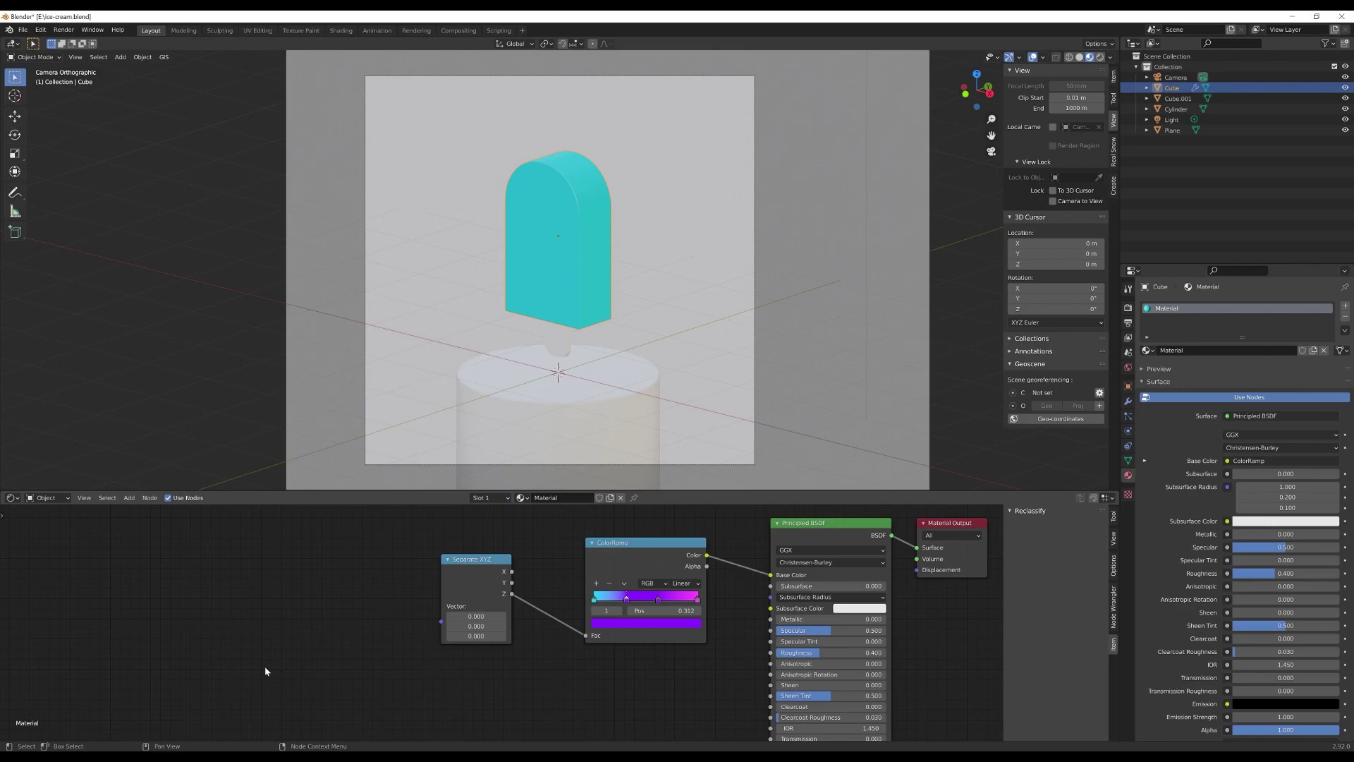
Step: Search the add-on preferences for "node" and check whether the Node Wrangler add-on is enabled
{"action": "left_click", "coordinate": [42, 31]}
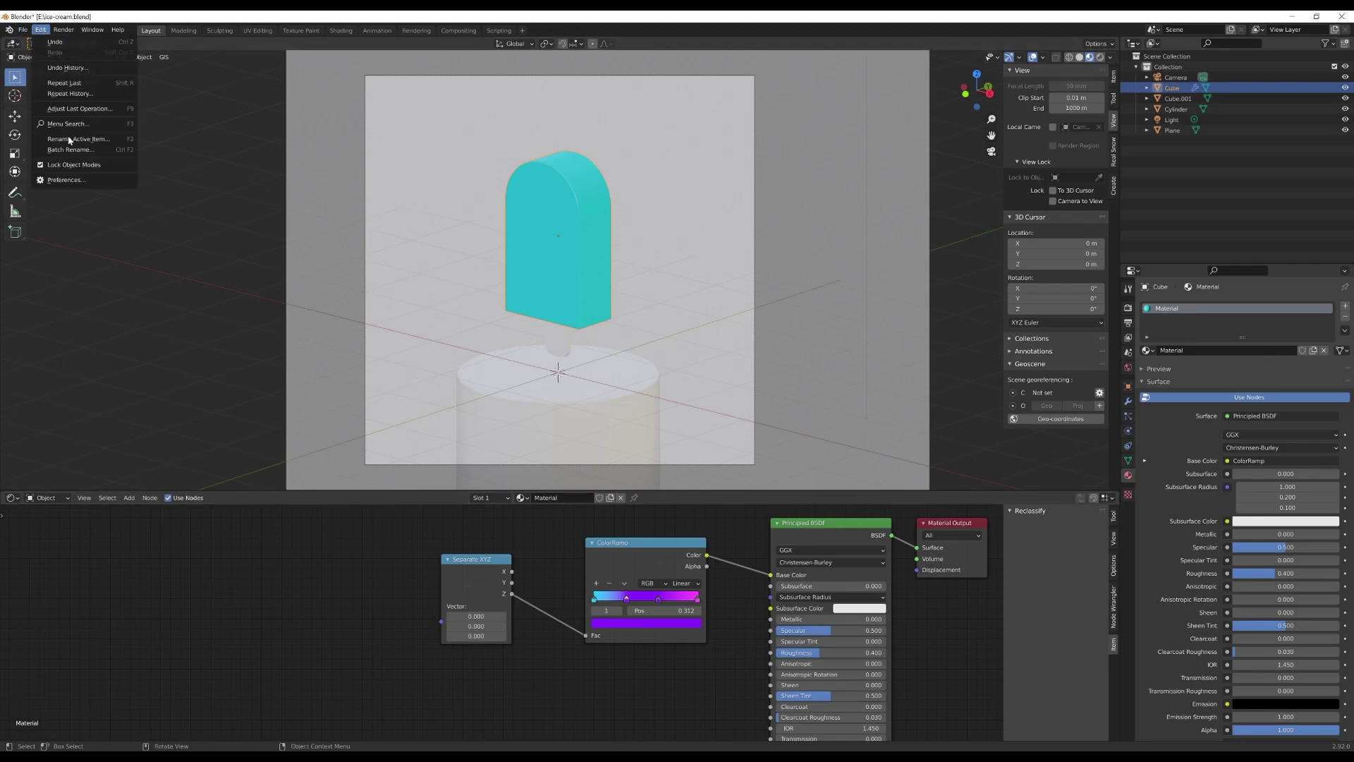
{"action": "left_click", "coordinate": [66, 179]}
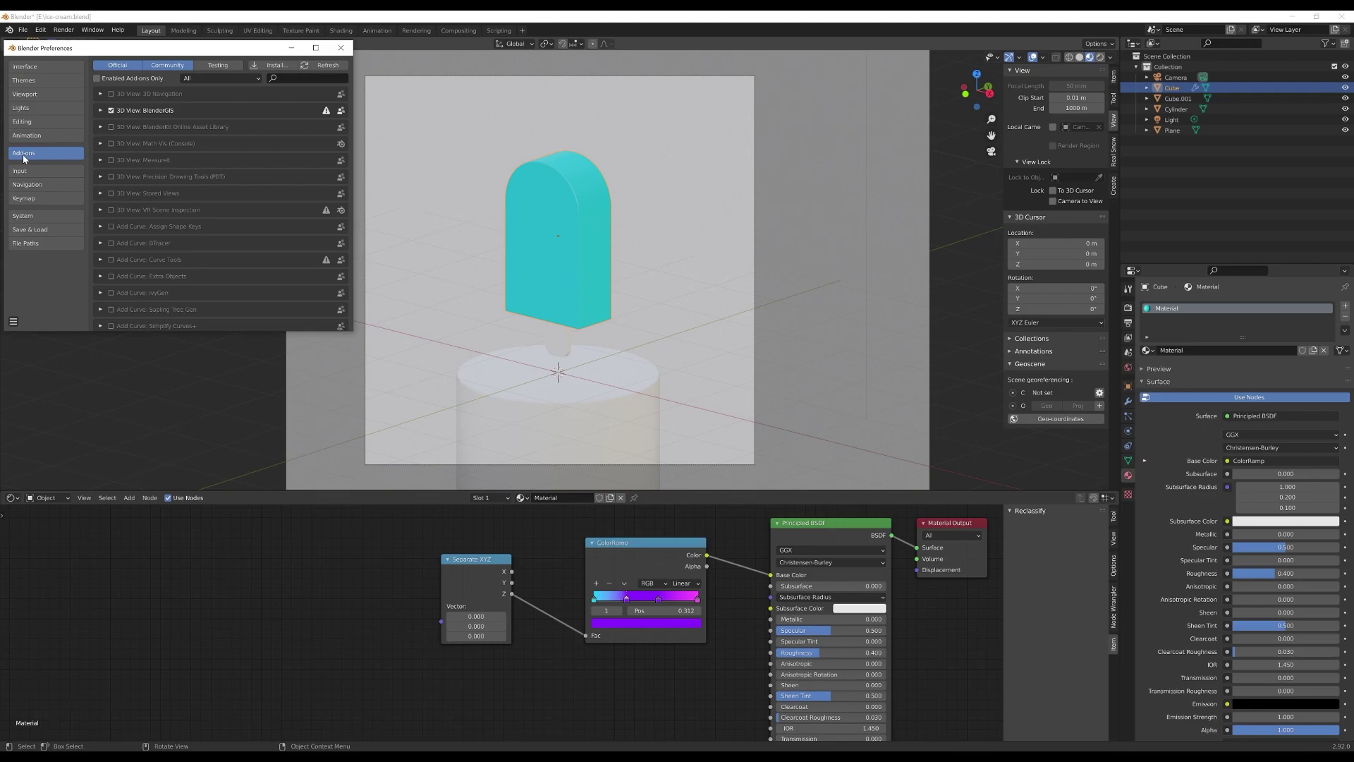
{"action": "type", "text": "node"}
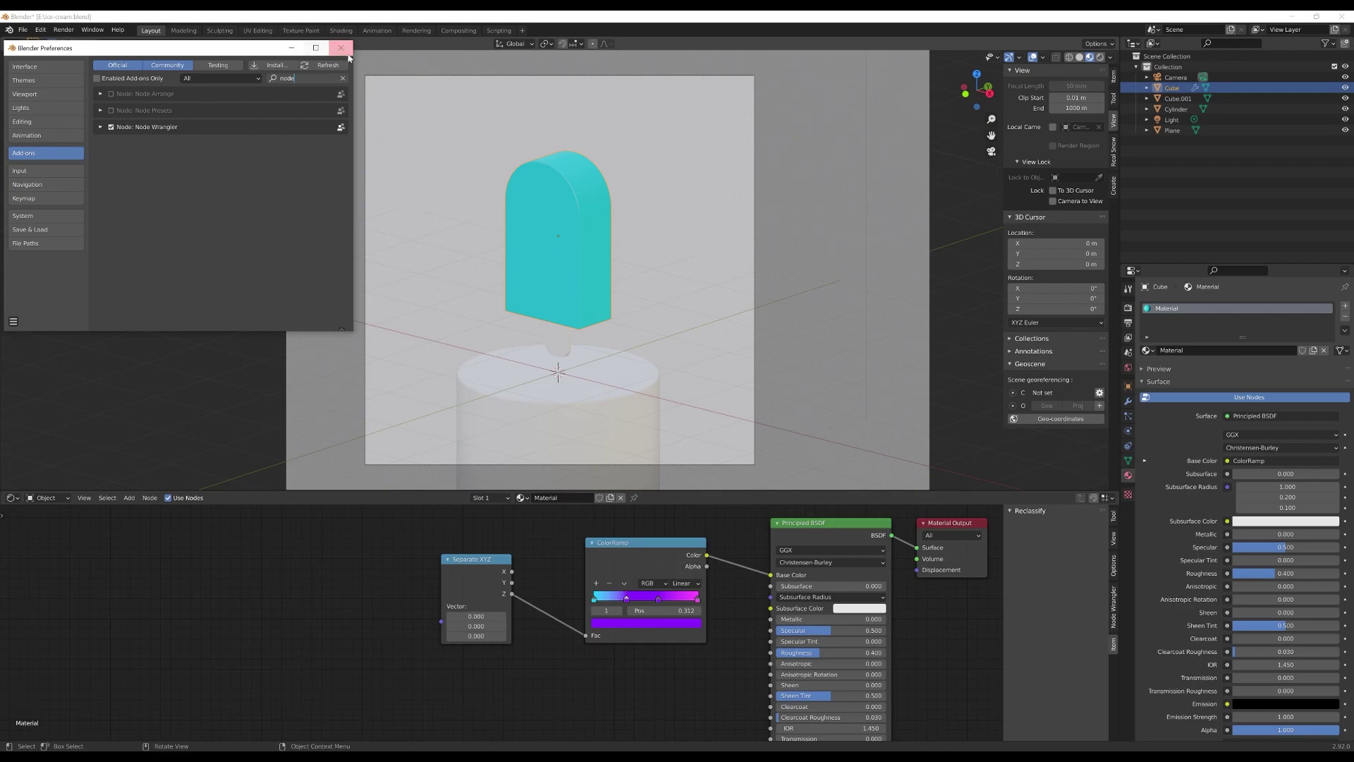
{"action": "left_click", "coordinate": [341, 47]}
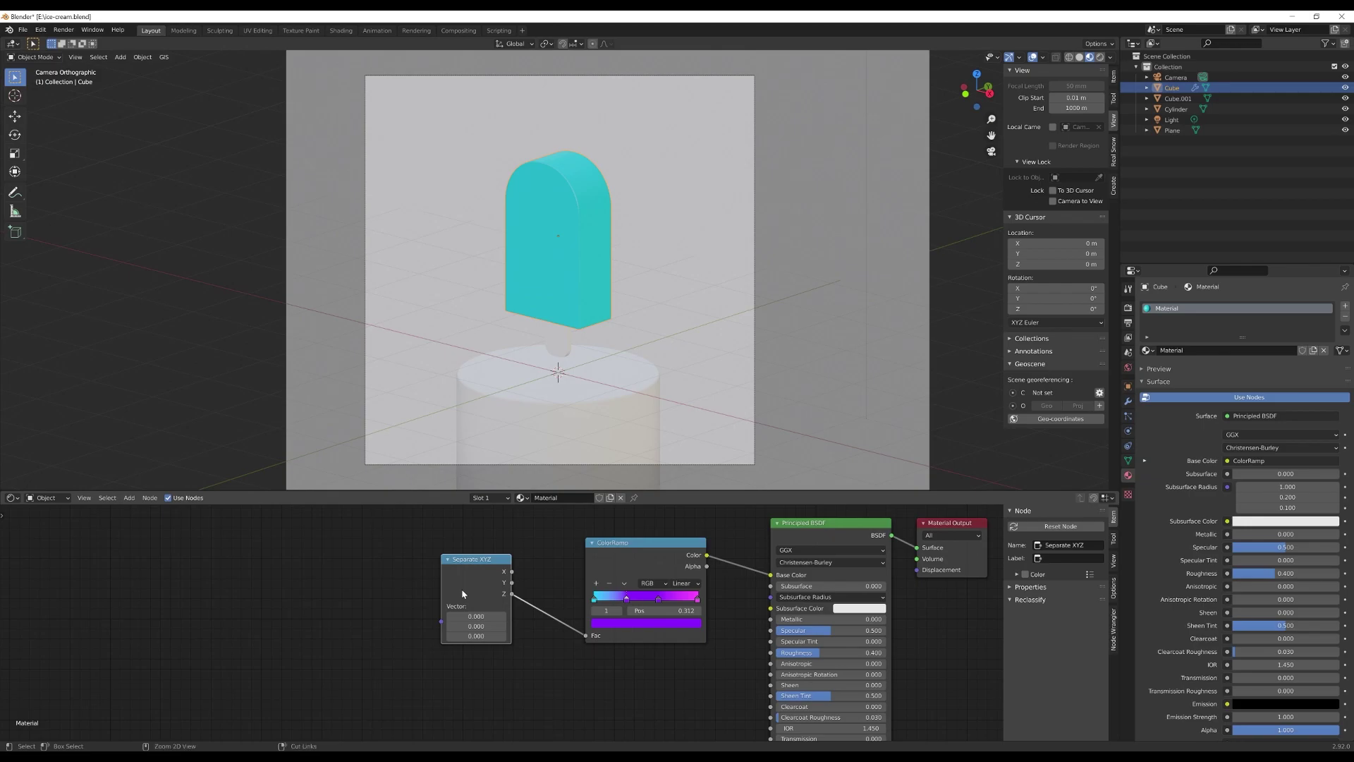
Step: Generate a texture setup for Separate XYZ with Node Wrangler, delete its Image Texture node and connect Mapping's Vector output to Separate XYZ
{"action": "key", "text": "ctrl+shift+t"}
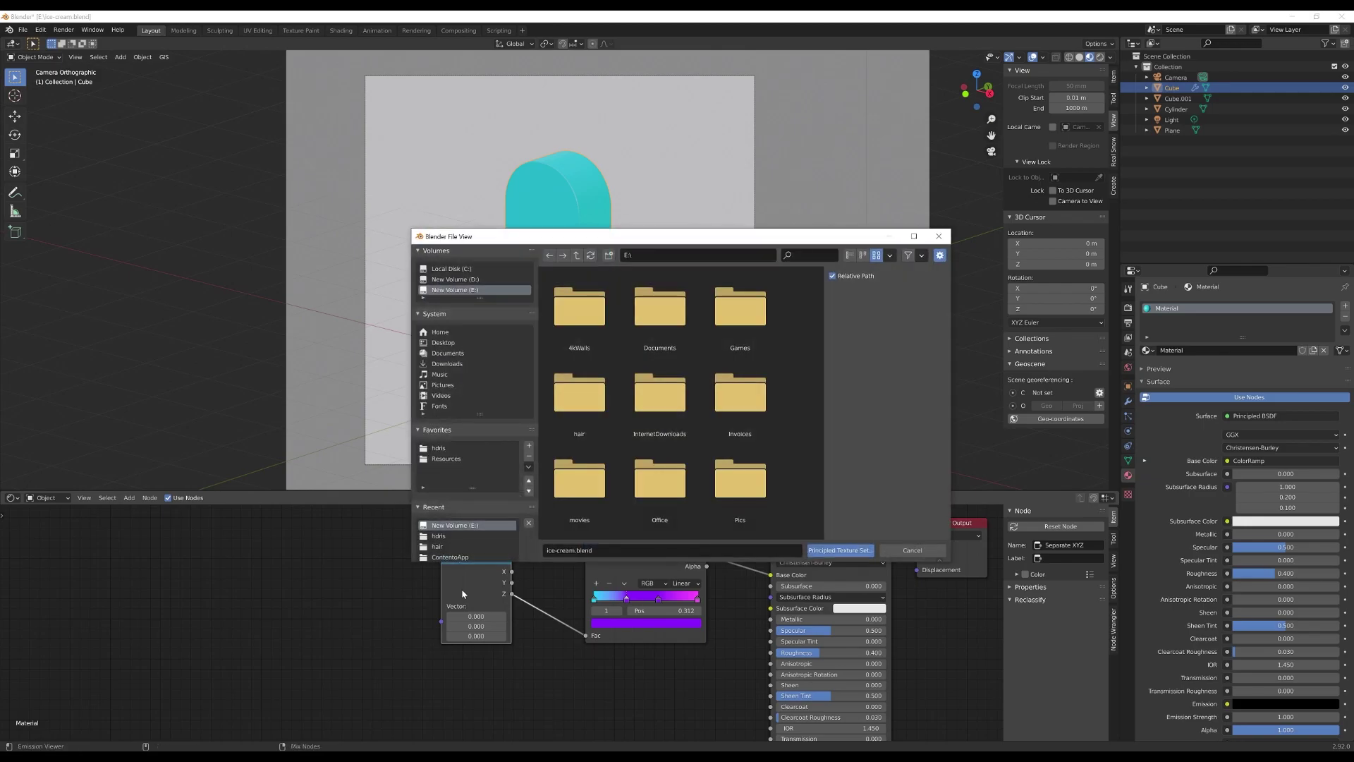
{"action": "key", "text": "Escape"}
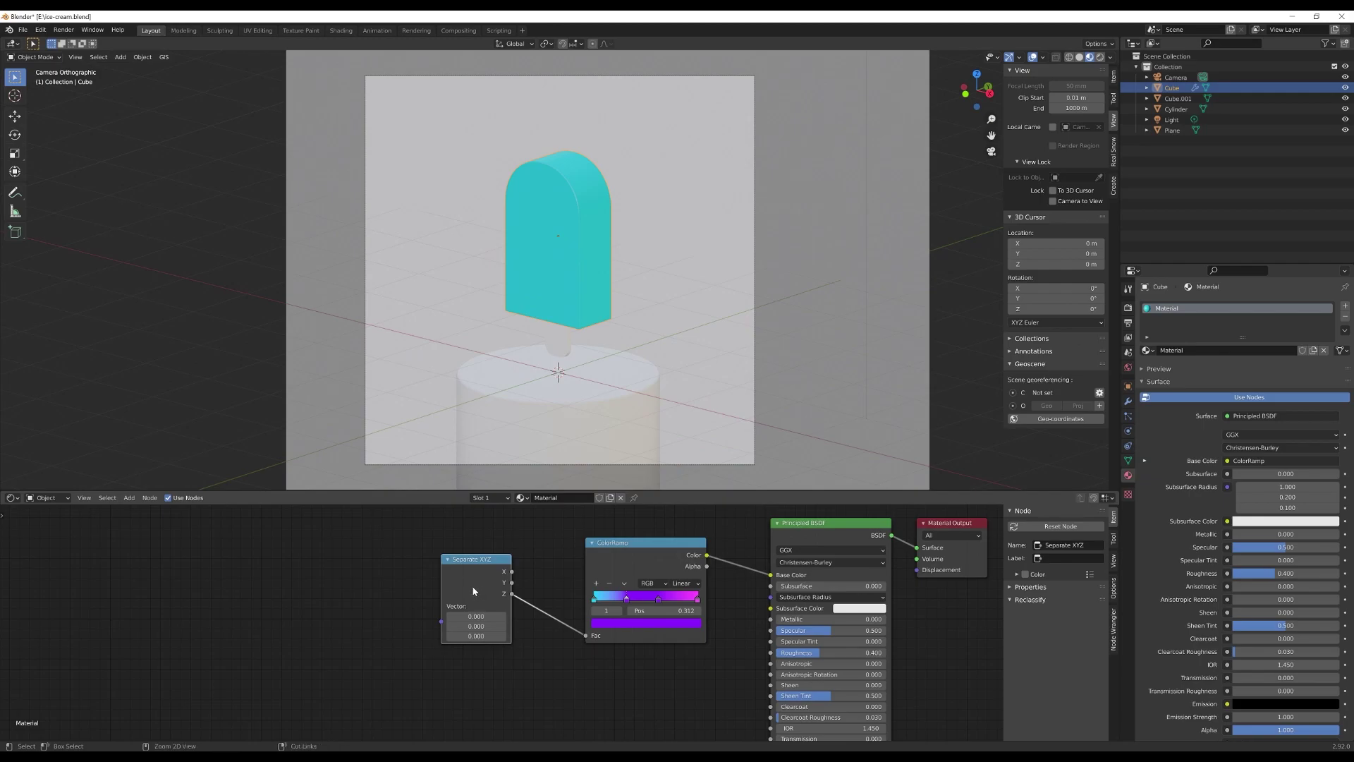
{"action": "key", "text": "ctrl+t"}
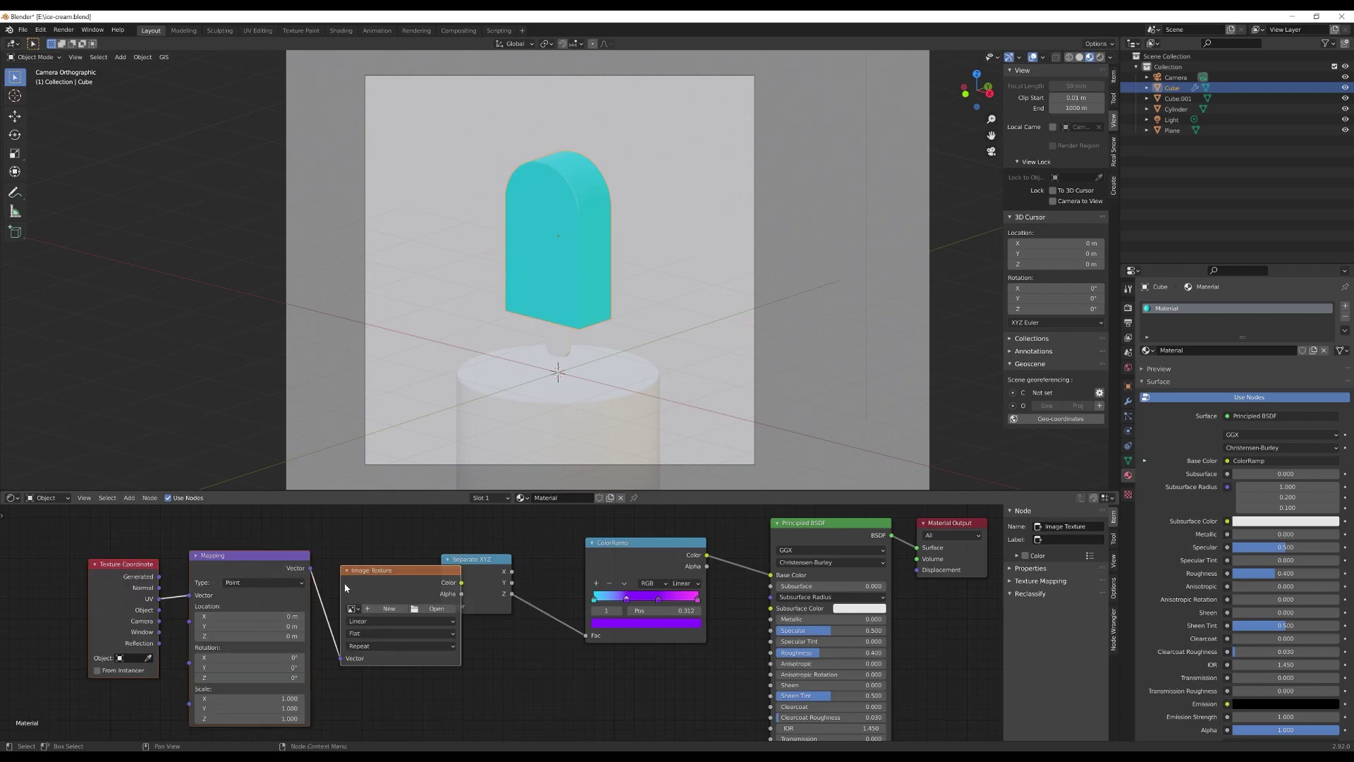
{"action": "left_click", "coordinate": [400, 573]}
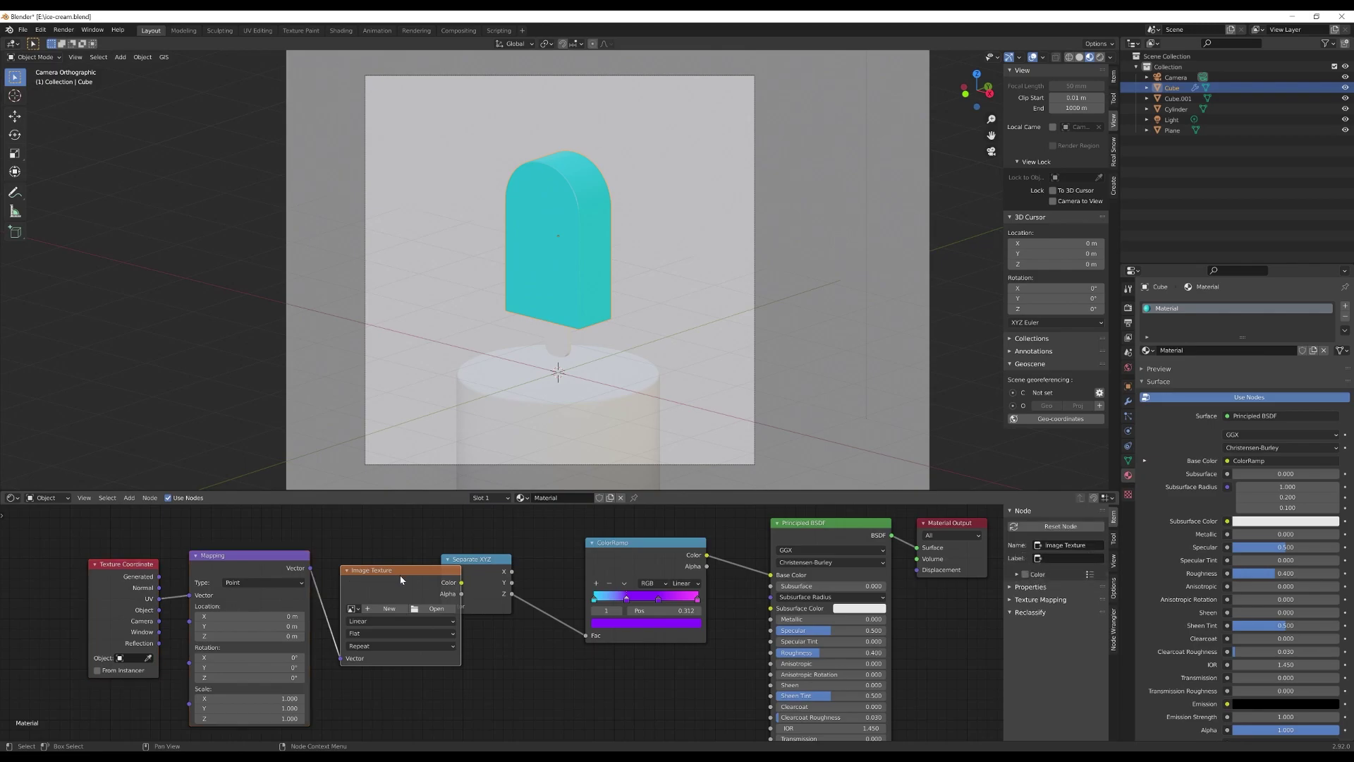
{"action": "key", "text": "x"}
{"action": "left_click_drag", "start_coordinate": [311, 568], "coordinate": [442, 620]}
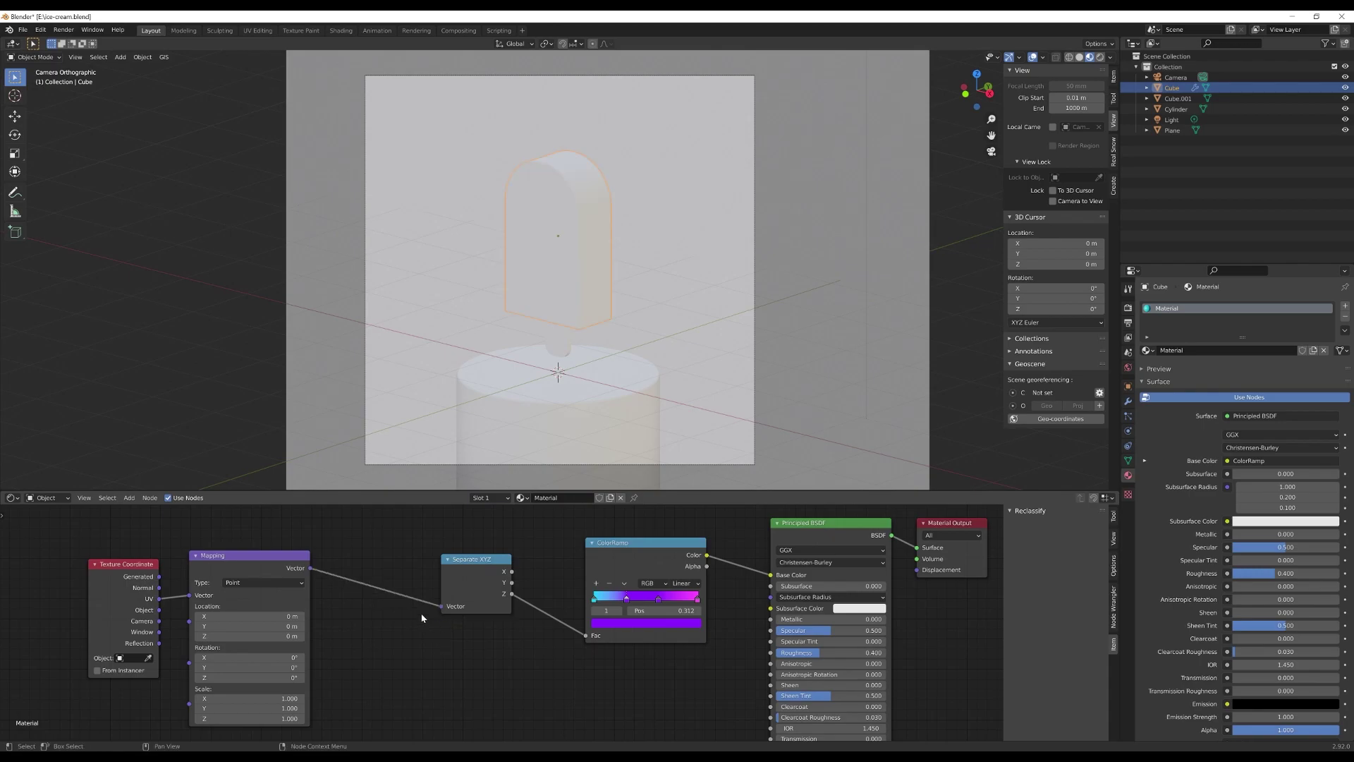
Step: Move the Texture Coordinate and Mapping nodes closer to Separate XYZ and feed the Generated output into Mapping's Vector input
{"action": "left_click_drag", "start_coordinate": [62, 534], "coordinate": [230, 607]}
{"action": "left_click_drag", "start_coordinate": [242, 556], "coordinate": [318, 552]}
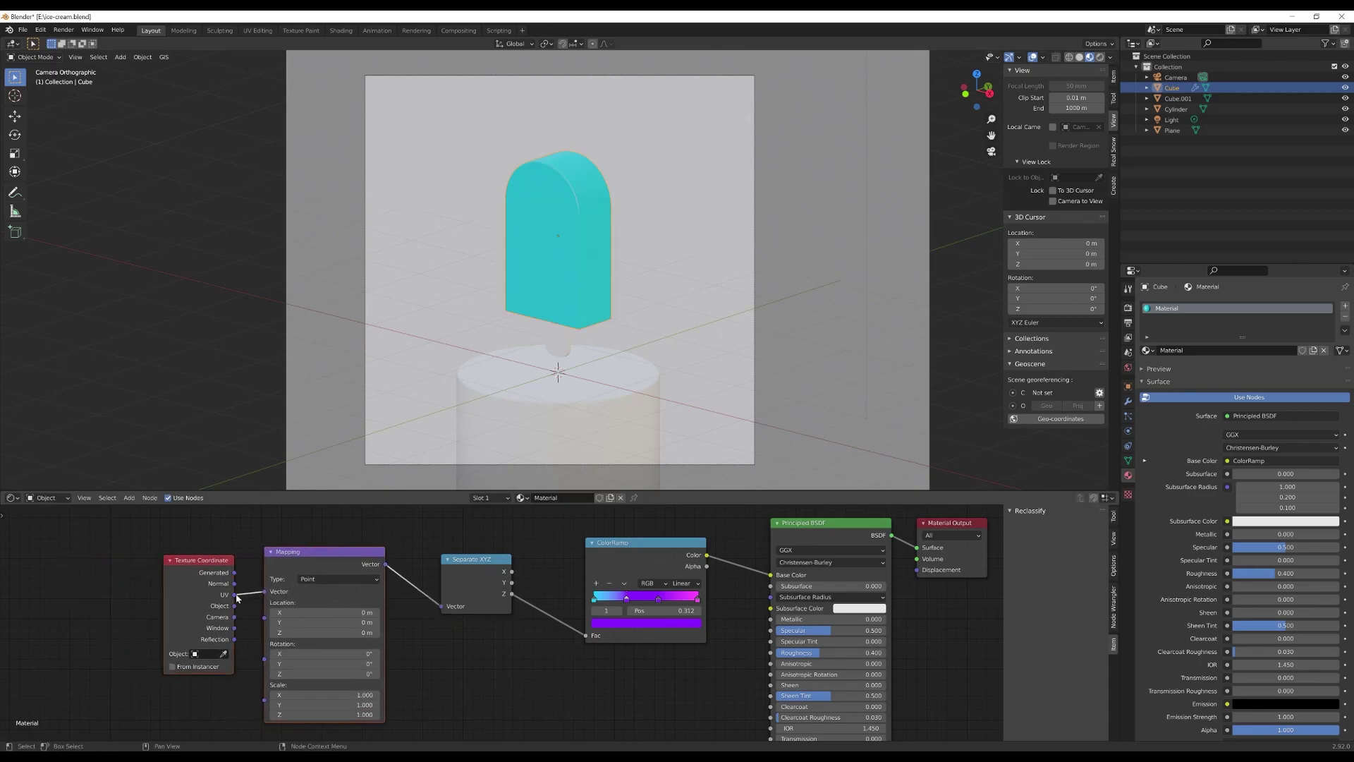
{"action": "left_click_drag", "start_coordinate": [235, 571], "coordinate": [267, 593]}
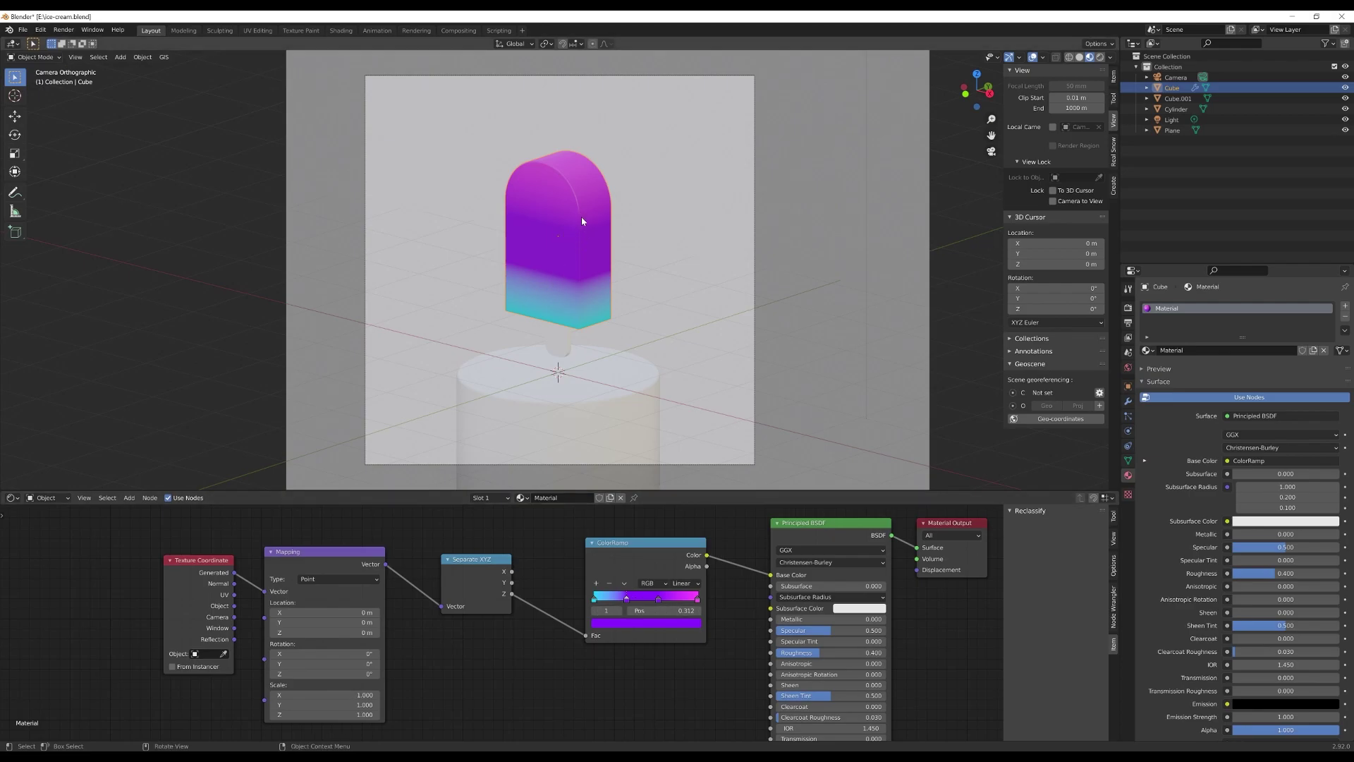
Step: Reposition the ColorRamp stops into three bands: cyan at about 0.27, purple from about 0.33 to 0.61 and magenta at about 0.66
{"action": "left_click_drag", "start_coordinate": [596, 602], "coordinate": [629, 601]}
{"action": "left_click_drag", "start_coordinate": [631, 600], "coordinate": [666, 601]}
{"action": "left_click", "coordinate": [633, 598]}
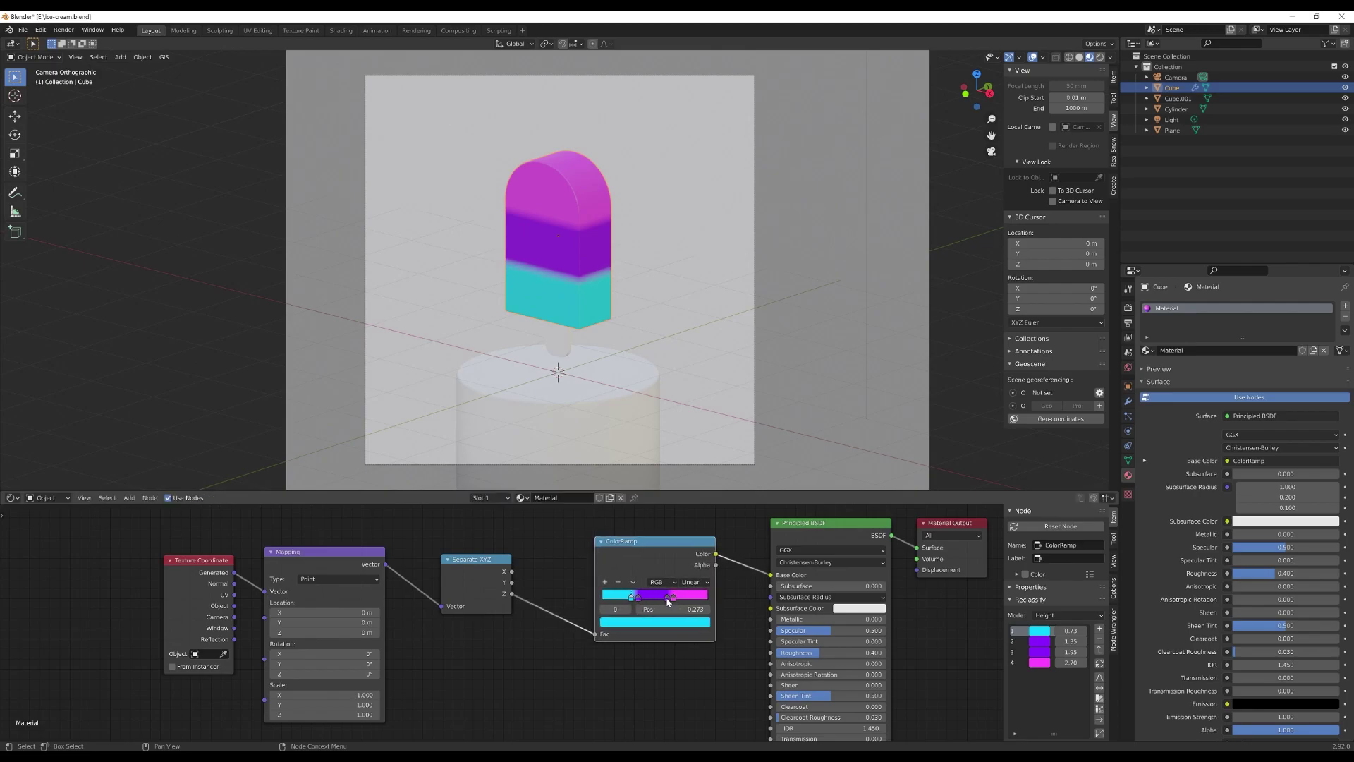
{"action": "left_click", "coordinate": [667, 599]}
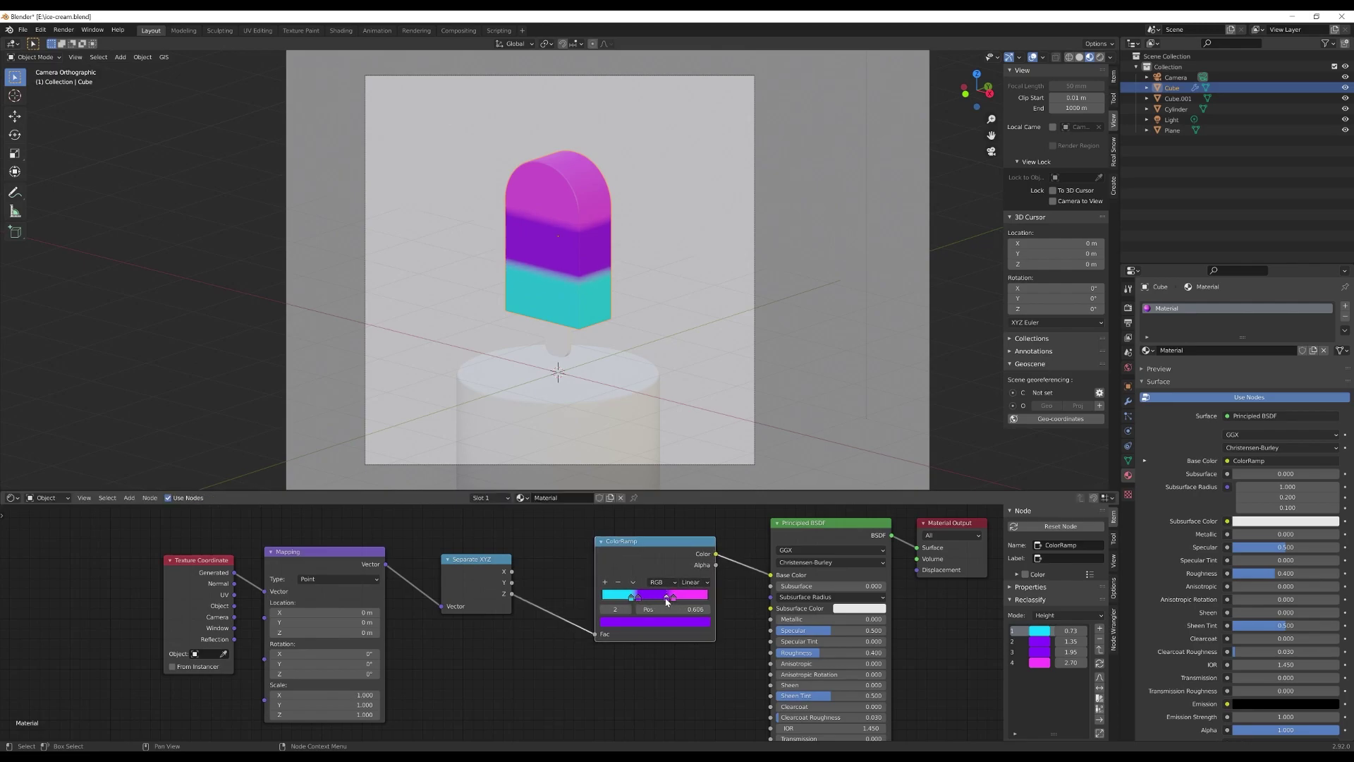
{"action": "left_click_drag", "start_coordinate": [632, 600], "coordinate": [629, 600]}
{"action": "left_click", "coordinate": [629, 599]}
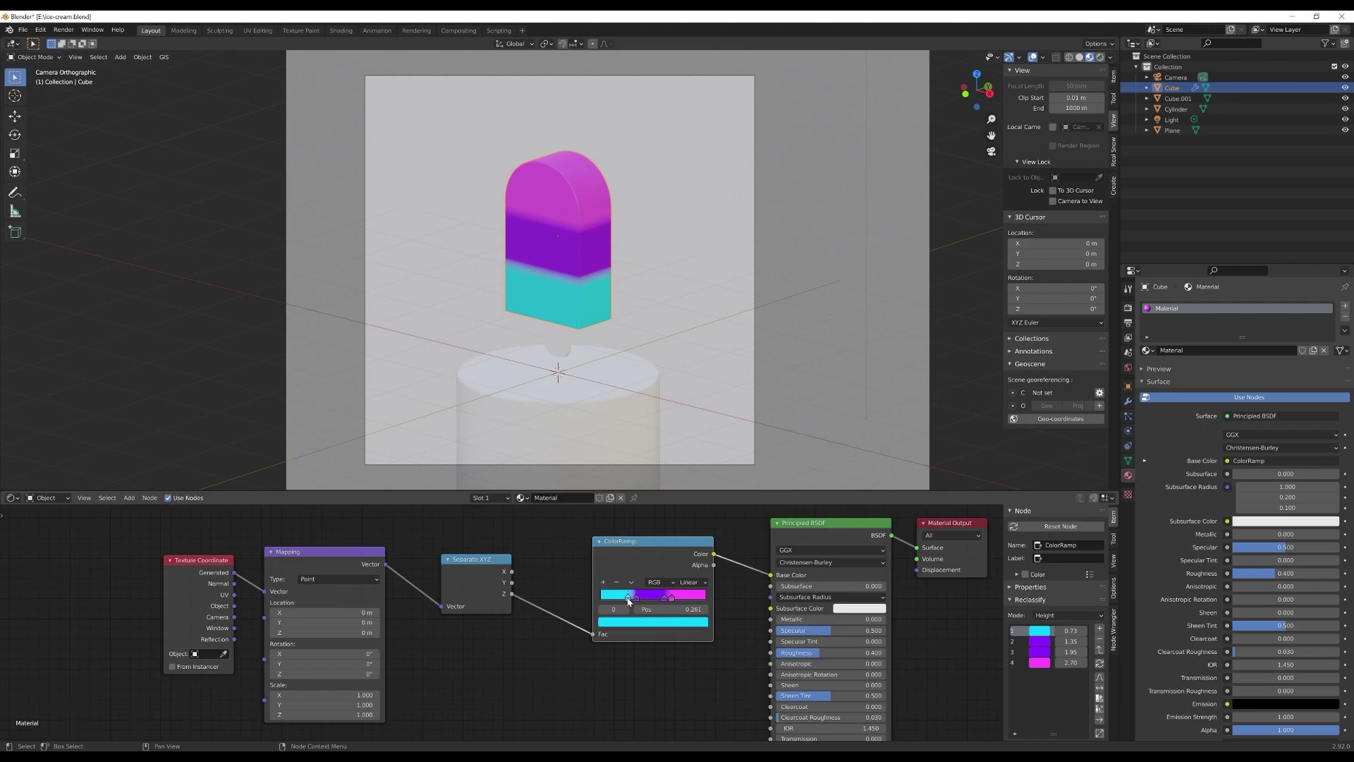
{"action": "left_click", "coordinate": [633, 598]}
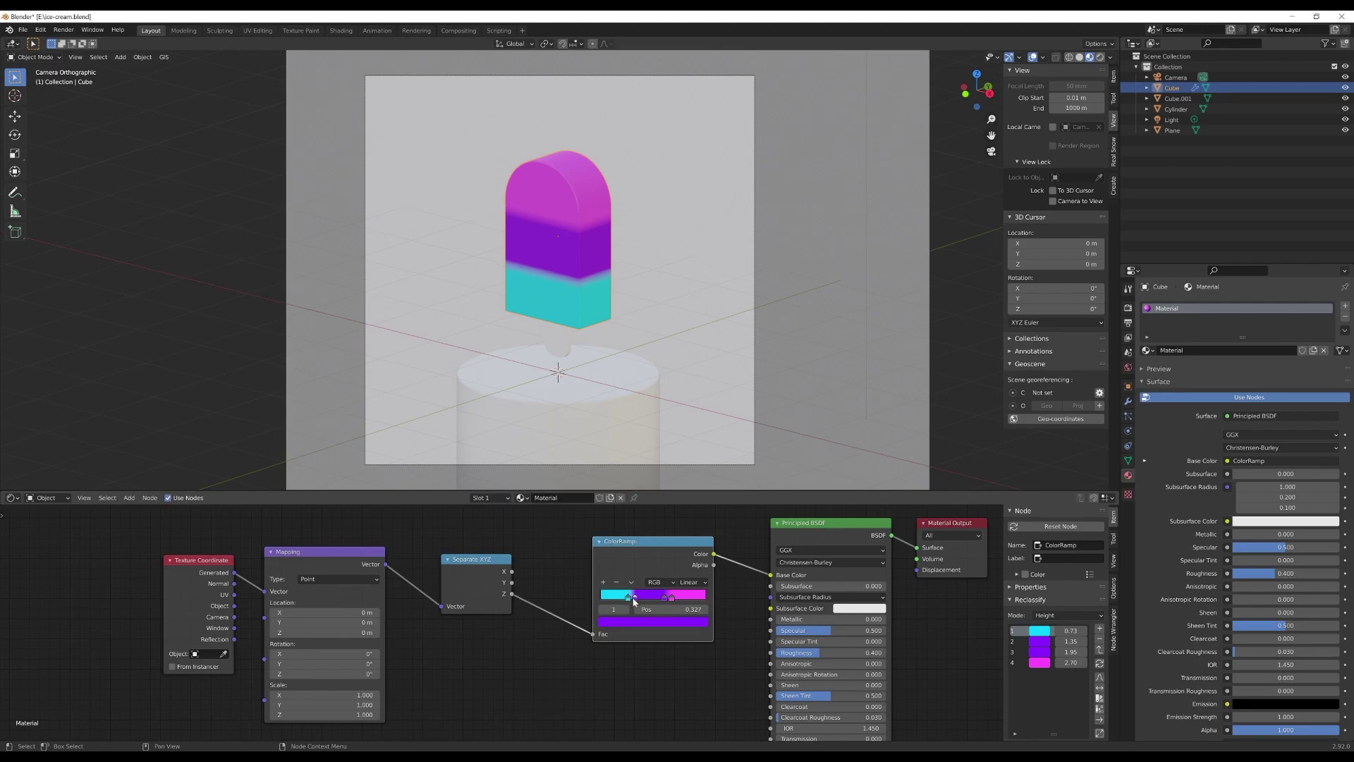
{"action": "left_click", "coordinate": [670, 599]}
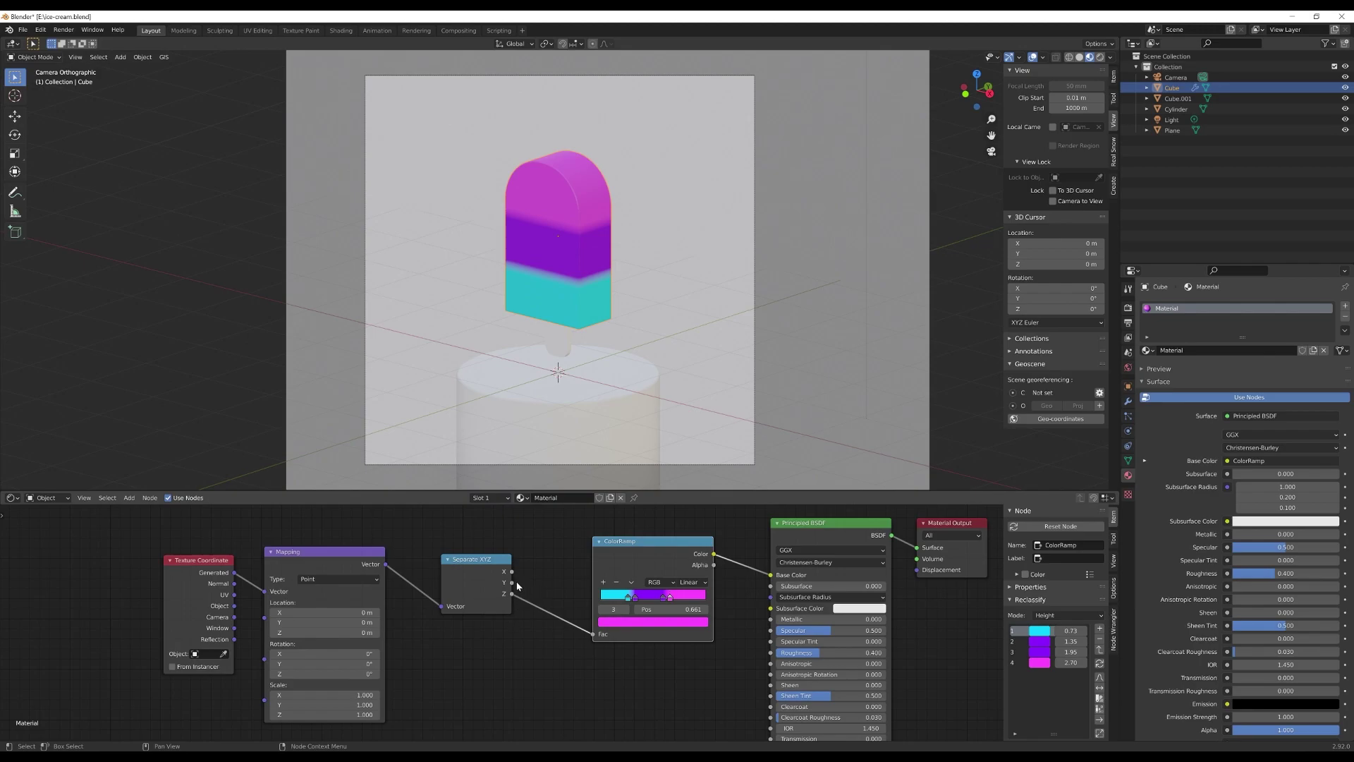
Step: Try Separate XYZ's Y and X outputs in the ColorRamp's Fac input, and reconnect the Z output
{"action": "left_click_drag", "start_coordinate": [513, 584], "coordinate": [591, 636]}
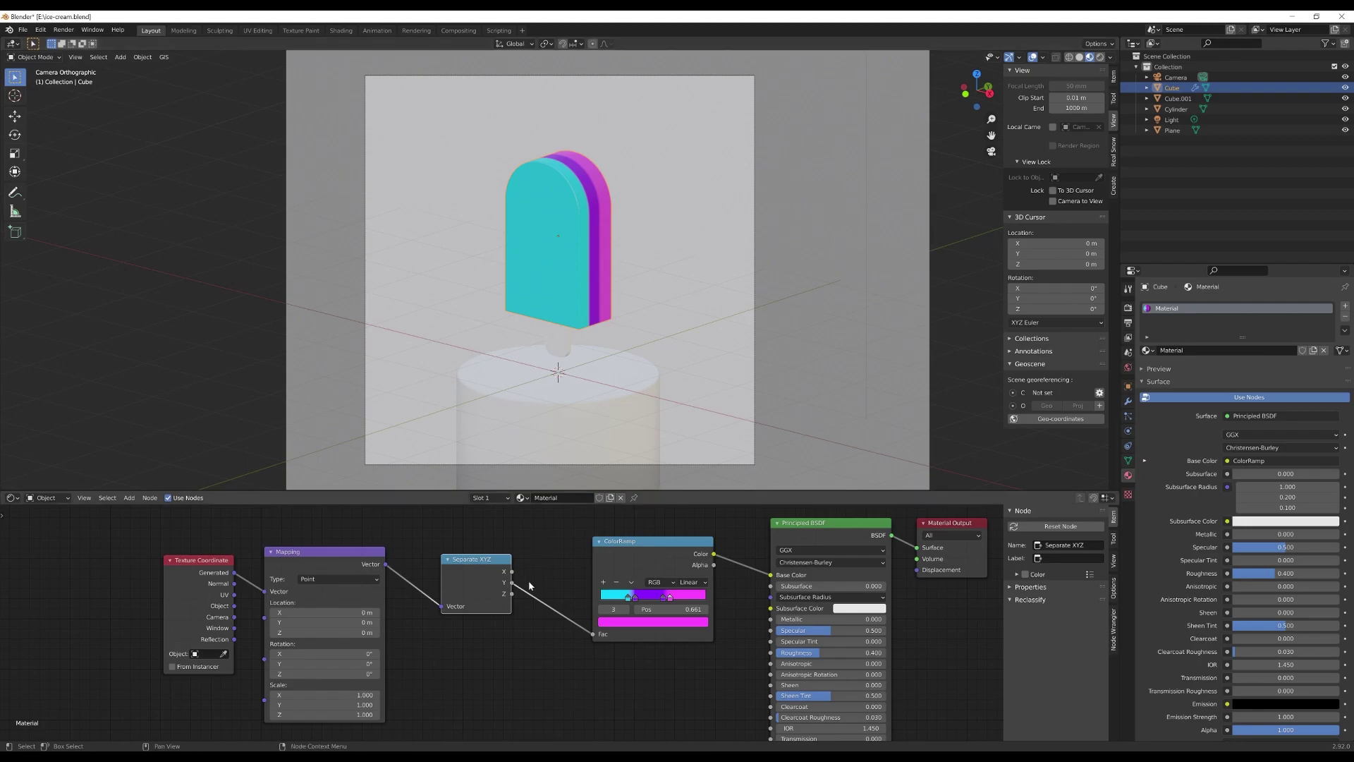
{"action": "left_click_drag", "start_coordinate": [513, 572], "coordinate": [593, 633]}
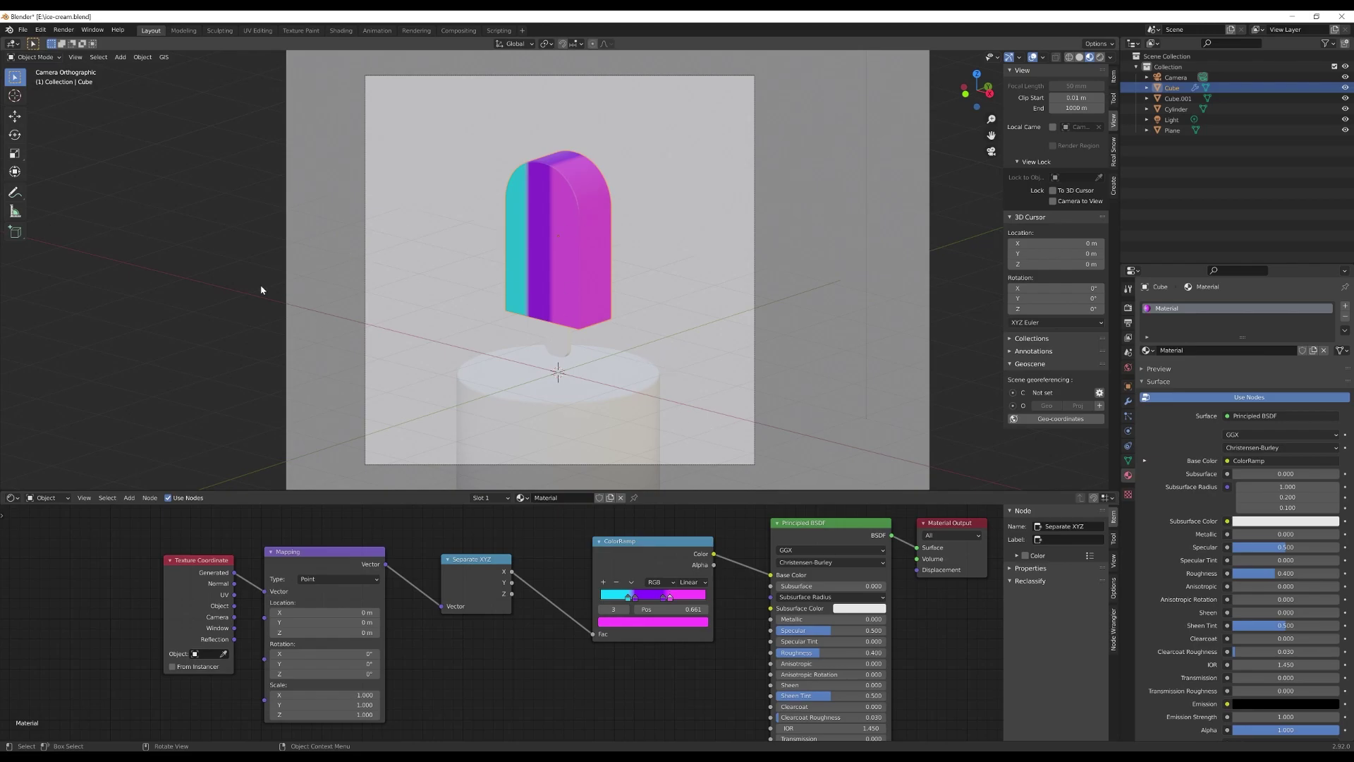
{"action": "left_click_drag", "start_coordinate": [513, 594], "coordinate": [593, 633]}
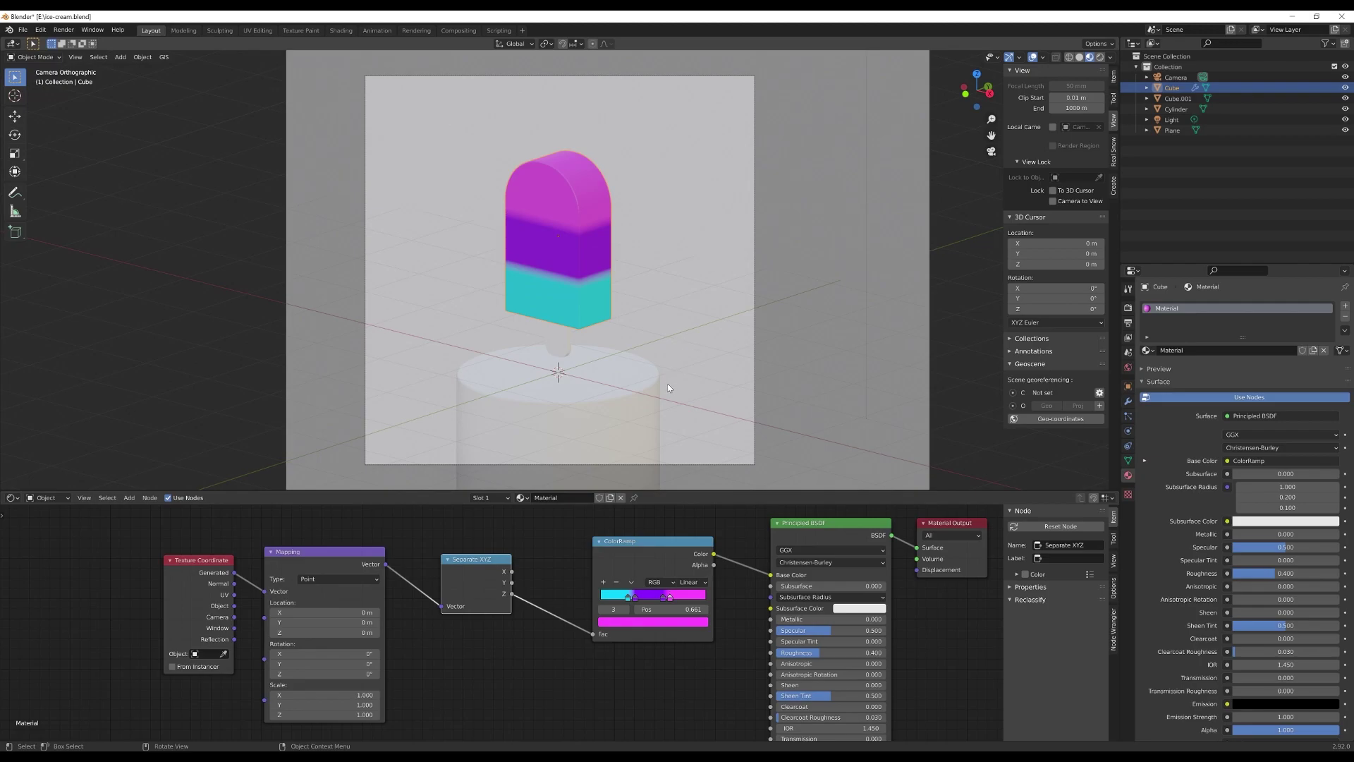
Step: Switch to the browser to view the Fingerprints 01 texture page on cgbookcase.com and return to Blender
{"action": "middle_click_drag", "start_coordinate": [622, 704], "coordinate": [597, 607]}
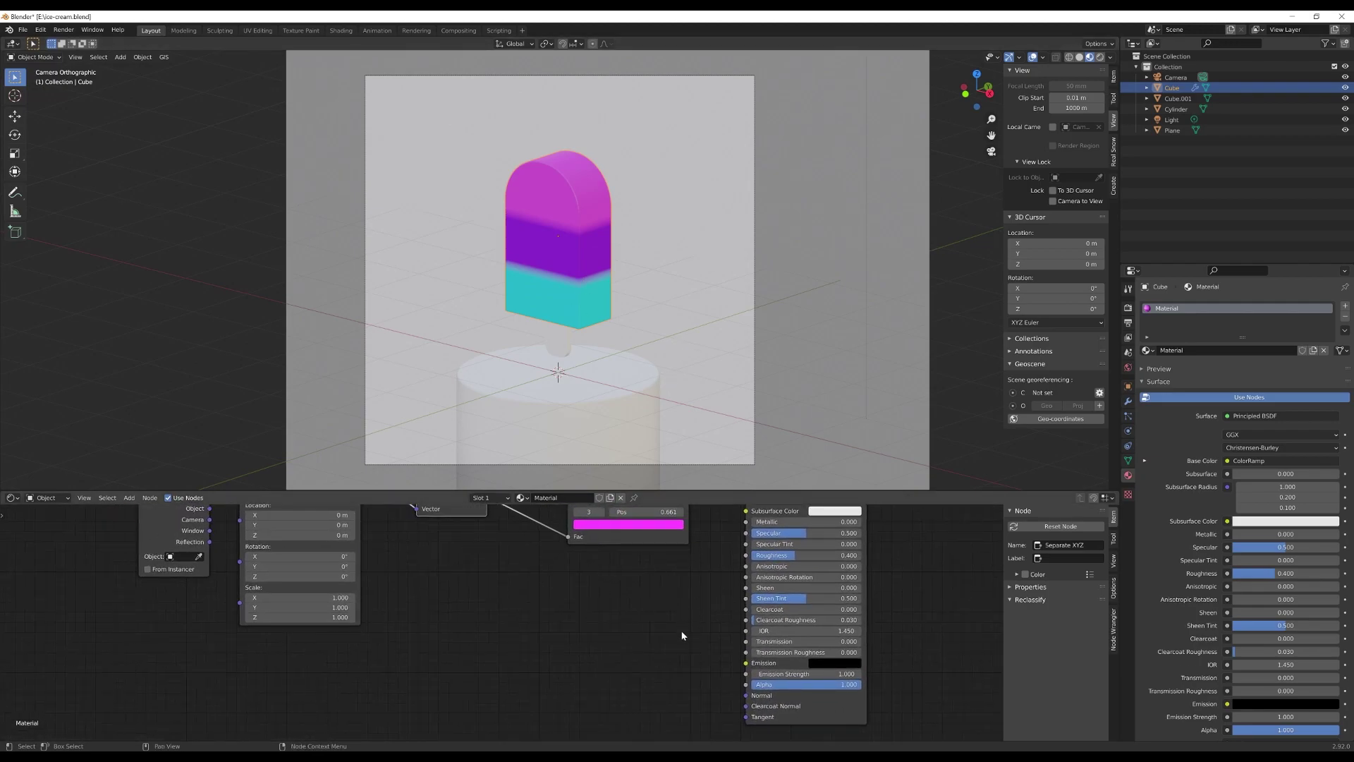
{"action": "scroll", "coordinate": [681, 634], "scroll_direction": "down", "scroll_amount": 2}
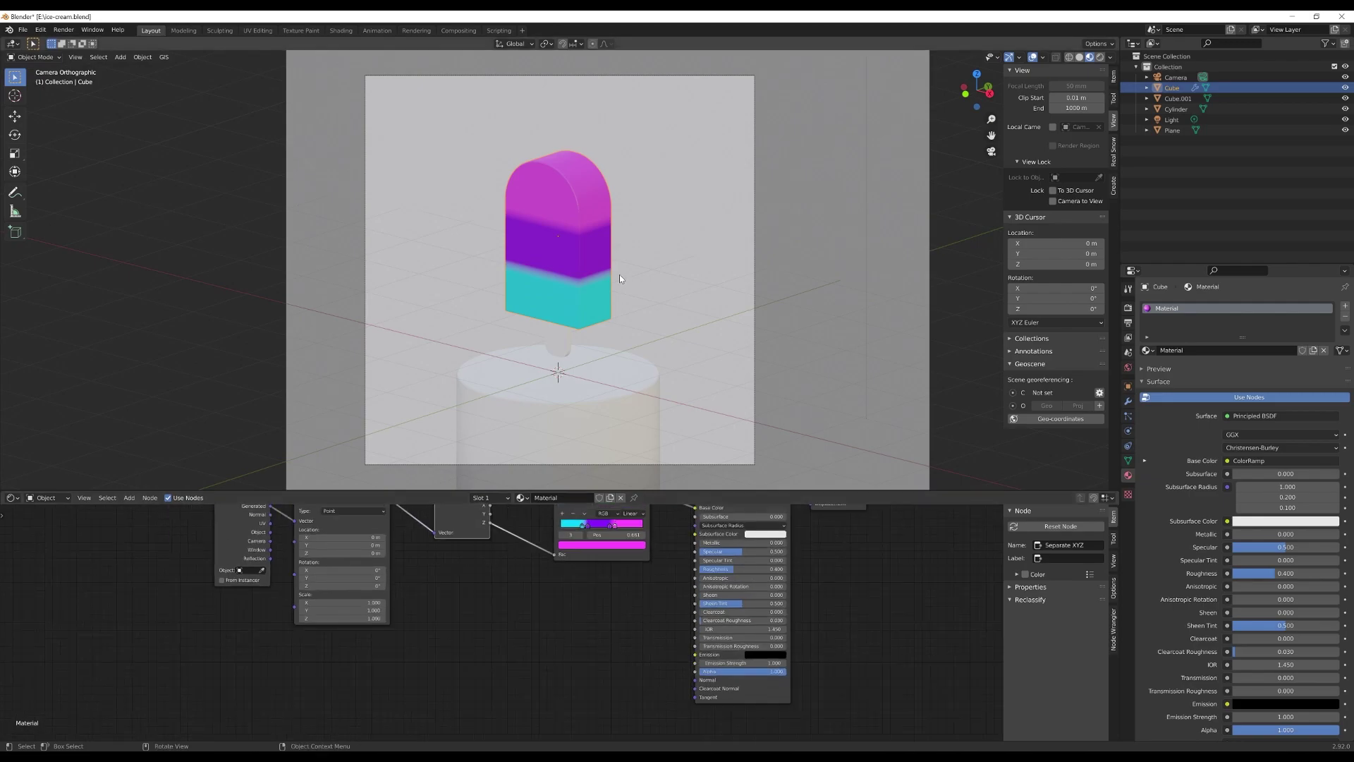
{"action": "left_click", "coordinate": [552, 635]}
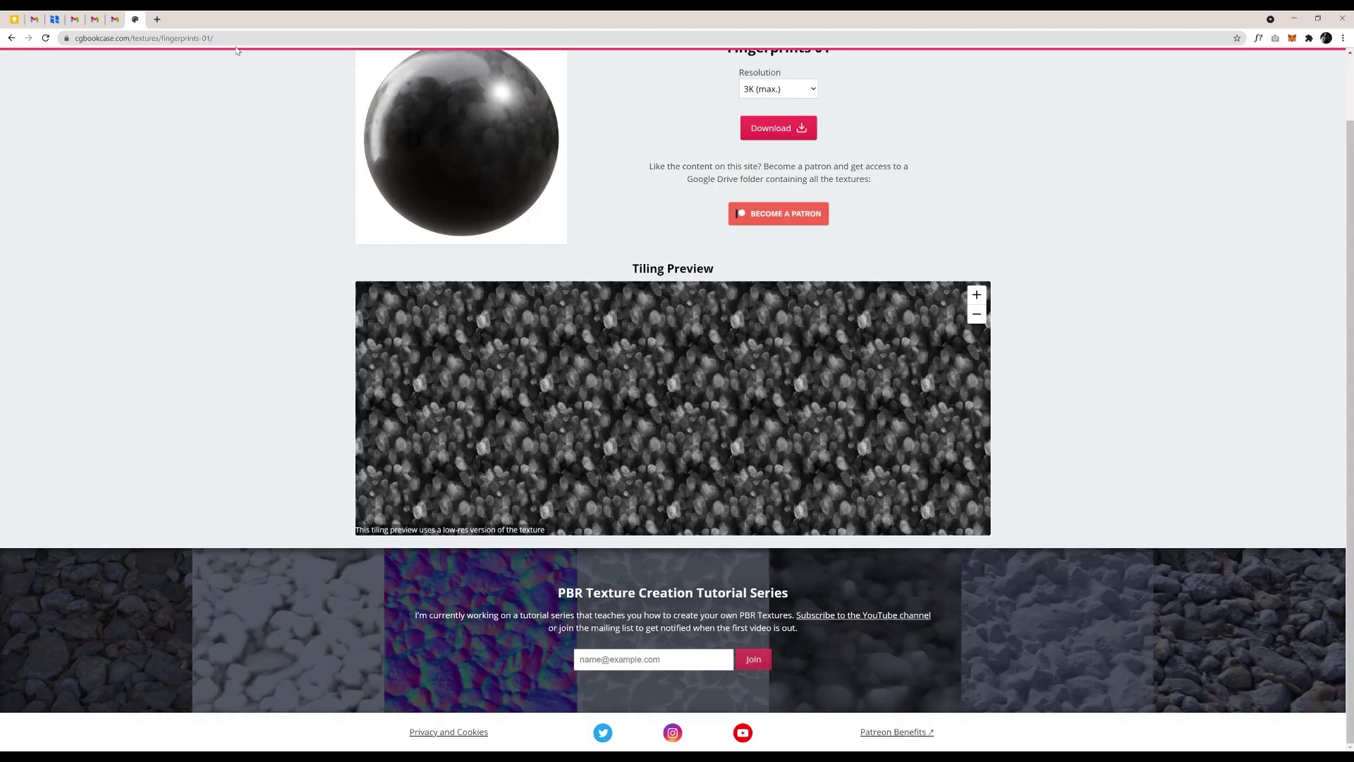
{"action": "scroll", "coordinate": [305, 102], "scroll_direction": "up", "scroll_amount": 1}
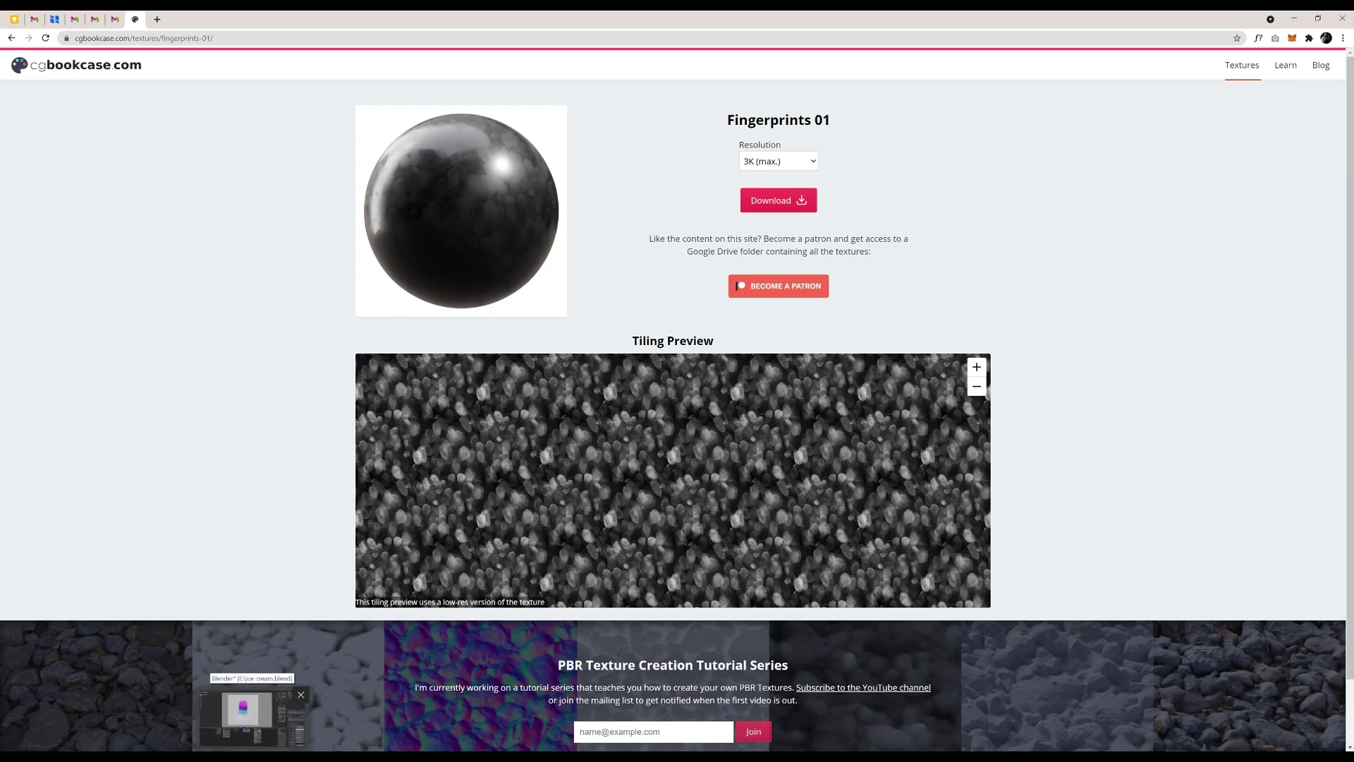
{"action": "left_click", "coordinate": [247, 711]}
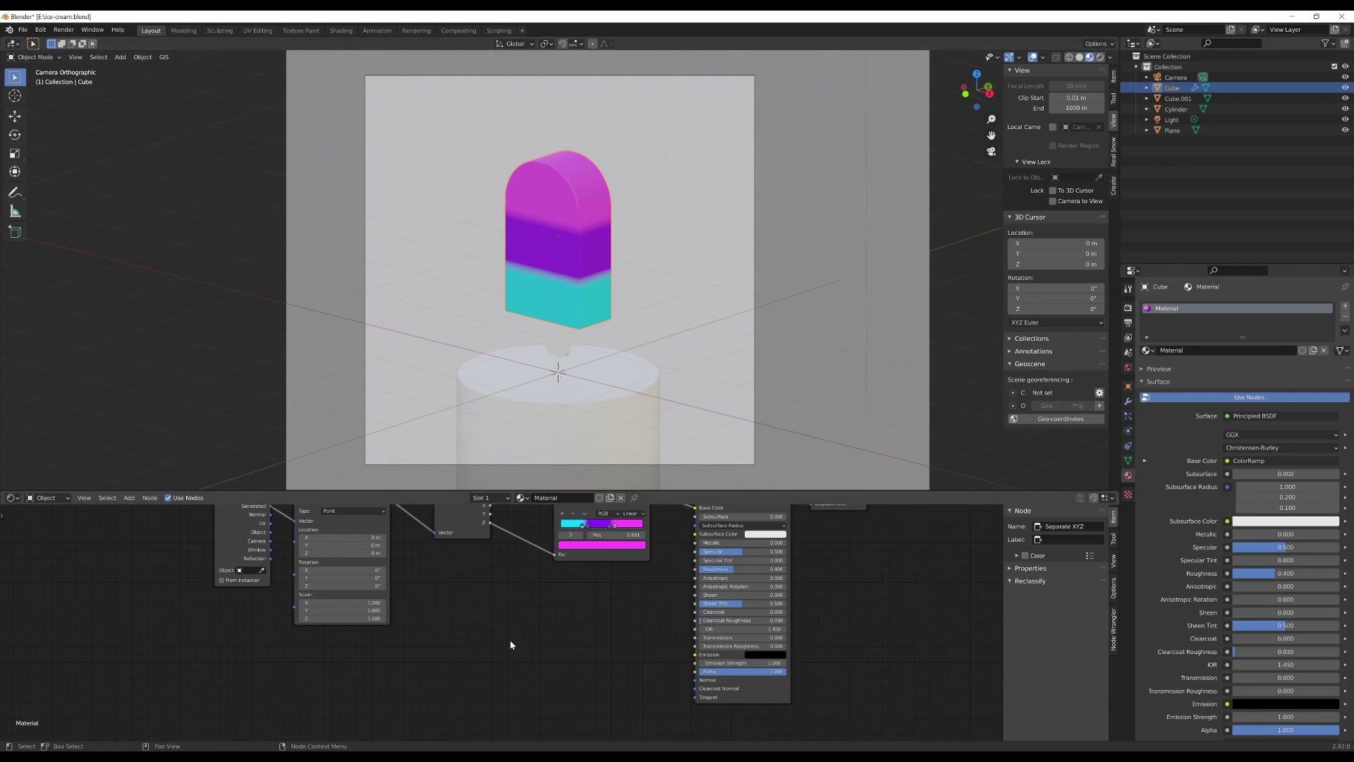
Step: Add an Image Texture node and place it in the empty space below the Separate XYZ and ColorRamp nodes
{"action": "key", "text": "shift+a"}
{"action": "left_click", "coordinate": [464, 625]}
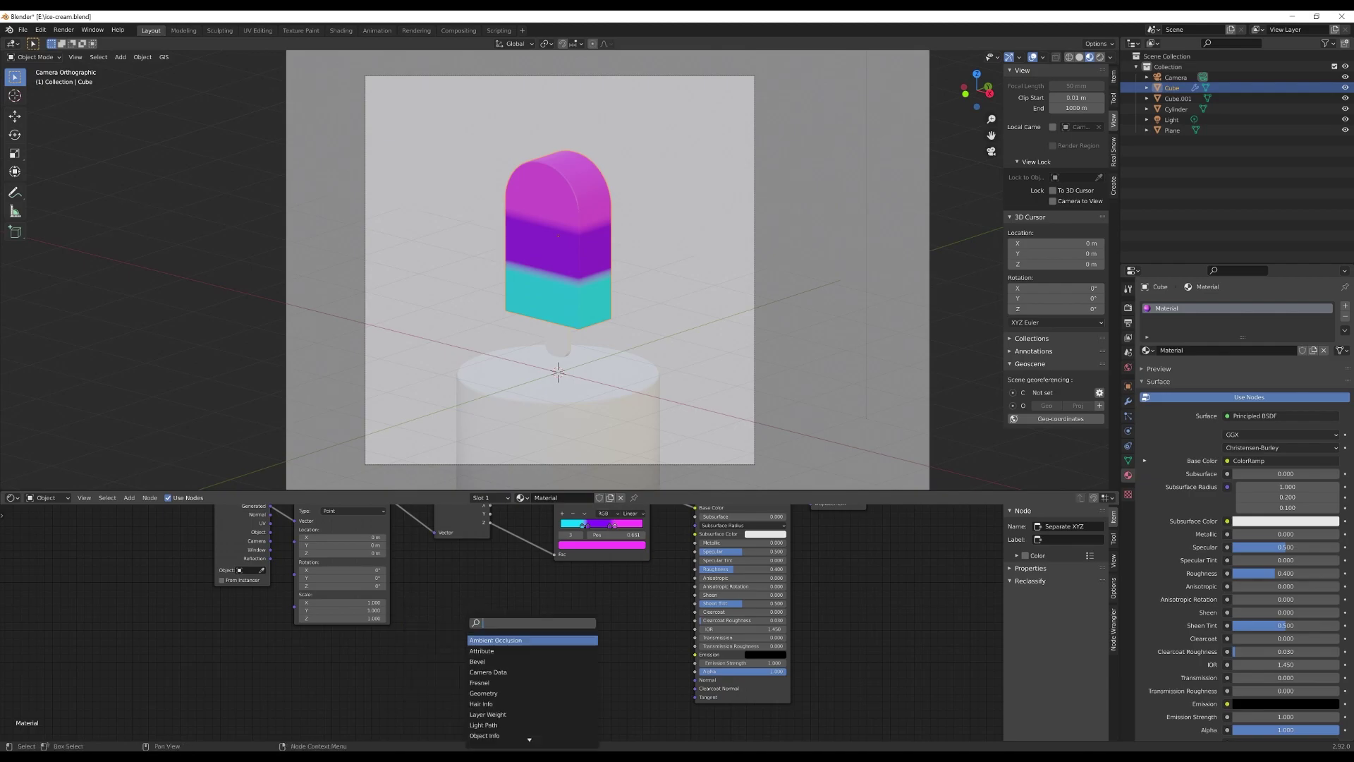
{"action": "type", "text": "image"}
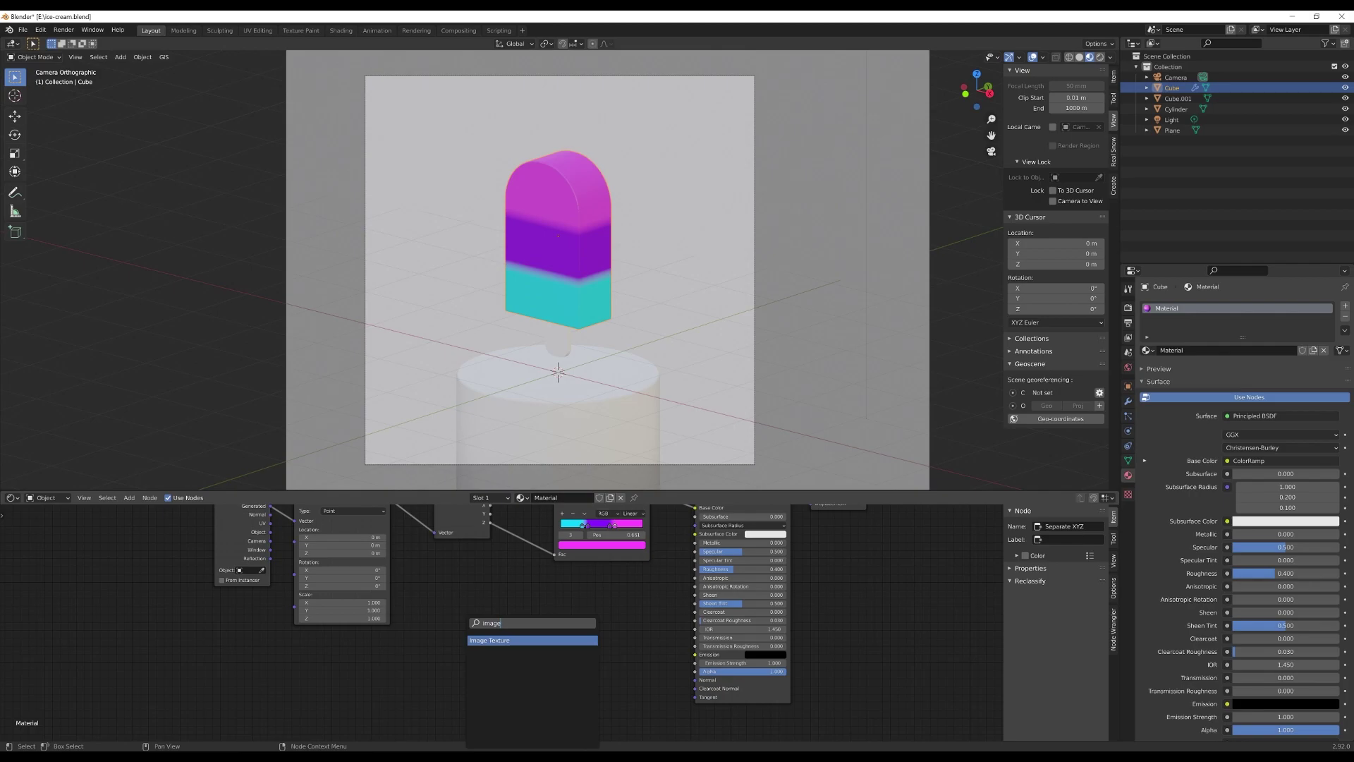
{"action": "key", "text": "Return"}
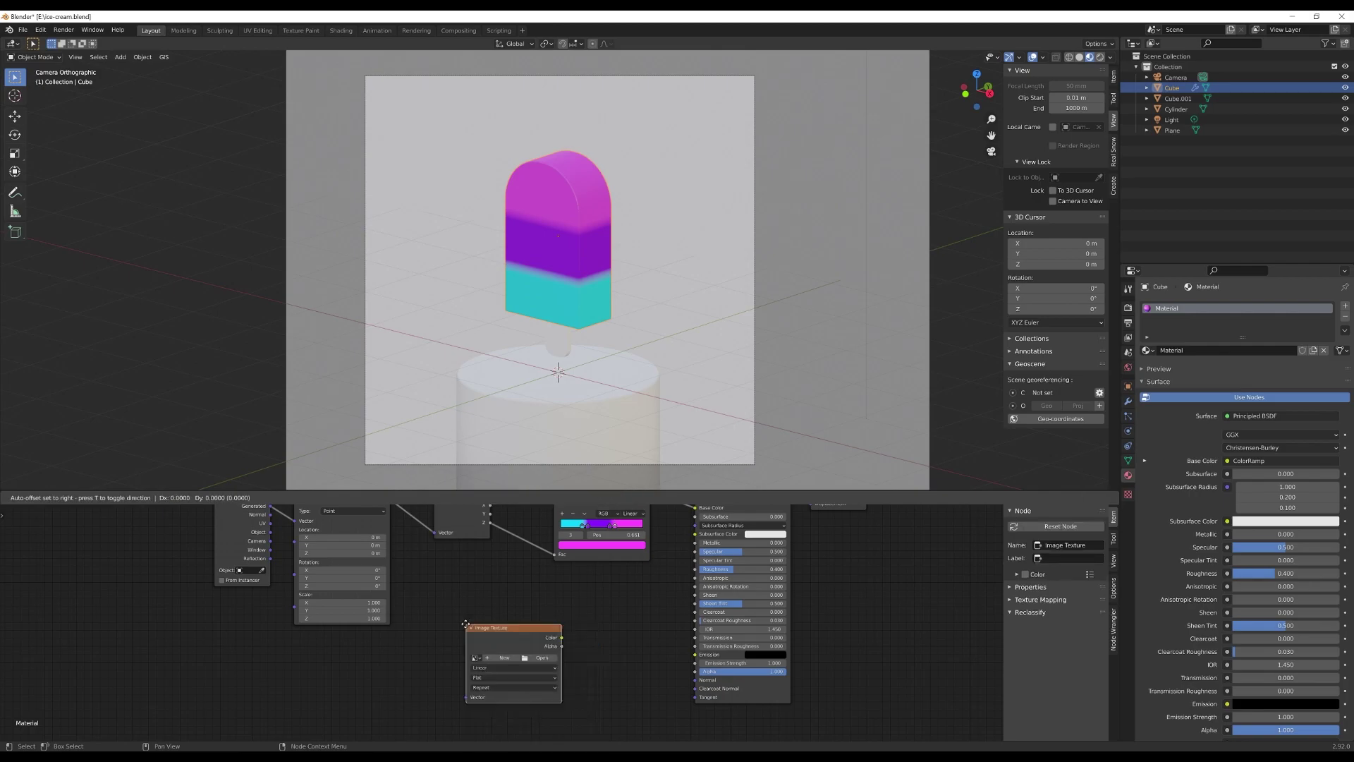
{"action": "left_click", "coordinate": [469, 611]}
{"action": "left_click", "coordinate": [611, 639]}
{"action": "left_click_drag", "start_coordinate": [552, 614], "coordinate": [518, 623]}
{"action": "left_click", "coordinate": [626, 648]}
Step: Add a Bump node, connecting the Image Texture's Color to its Height and its Normal output to the Principled BSDF's Normal input
{"action": "key", "text": "shift+a"}
{"action": "key", "text": "shift+a"}
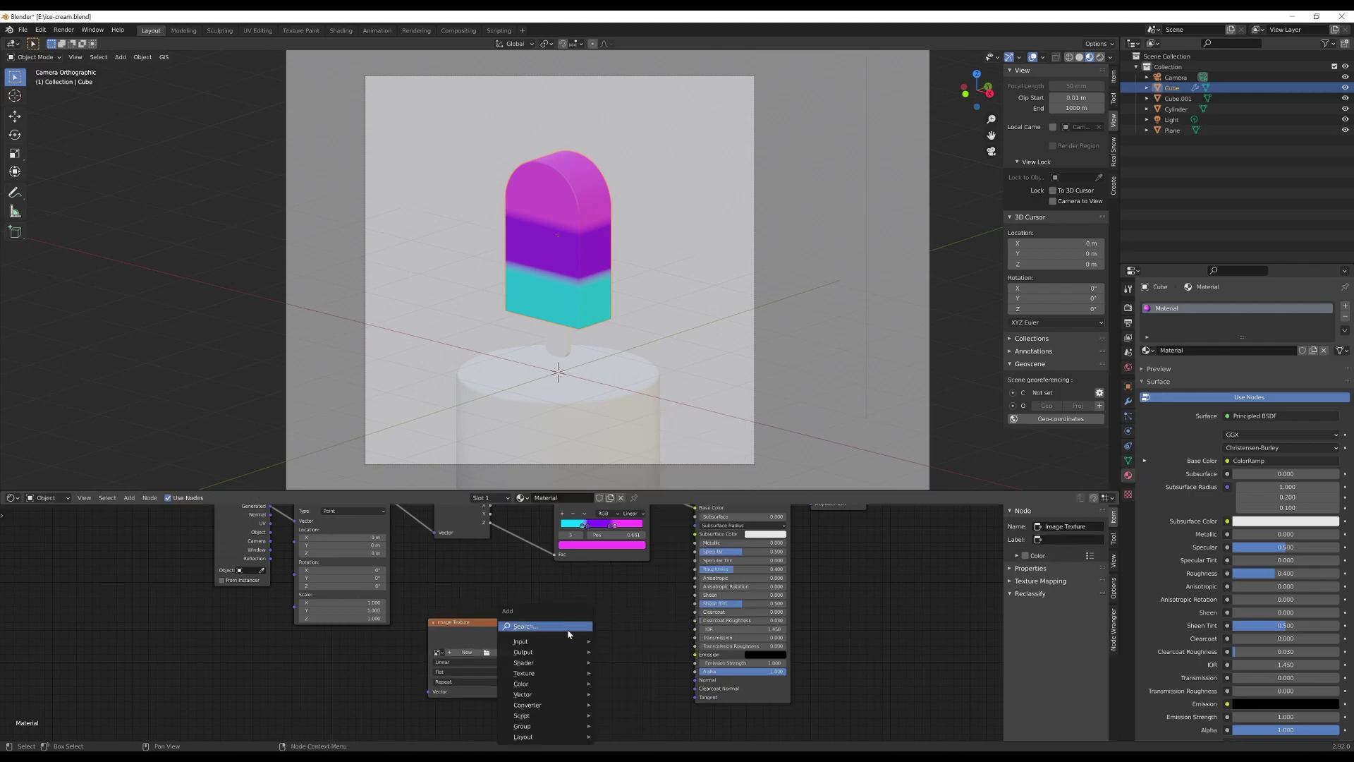
{"action": "left_click", "coordinate": [568, 627]}
{"action": "type", "text": "bum"}
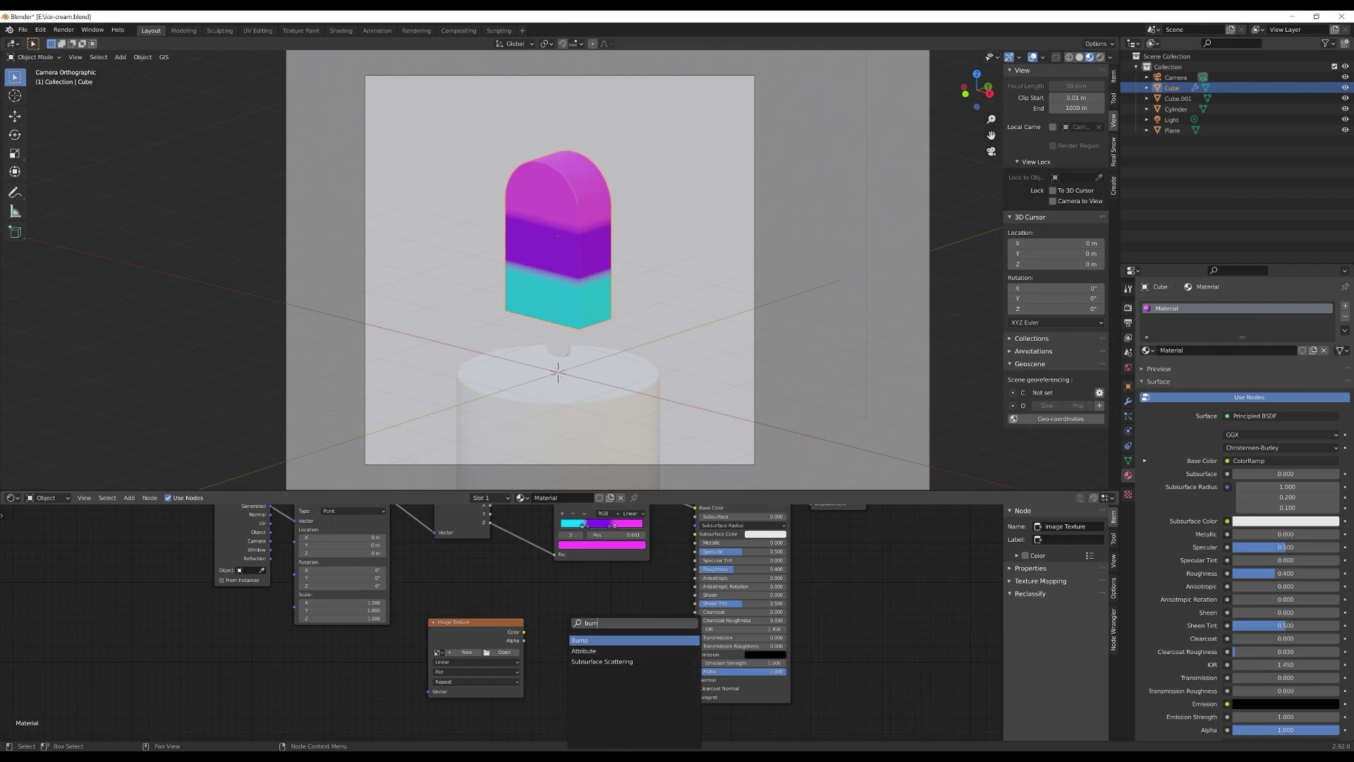
{"action": "key", "text": "Return"}
{"action": "left_click", "coordinate": [585, 632]}
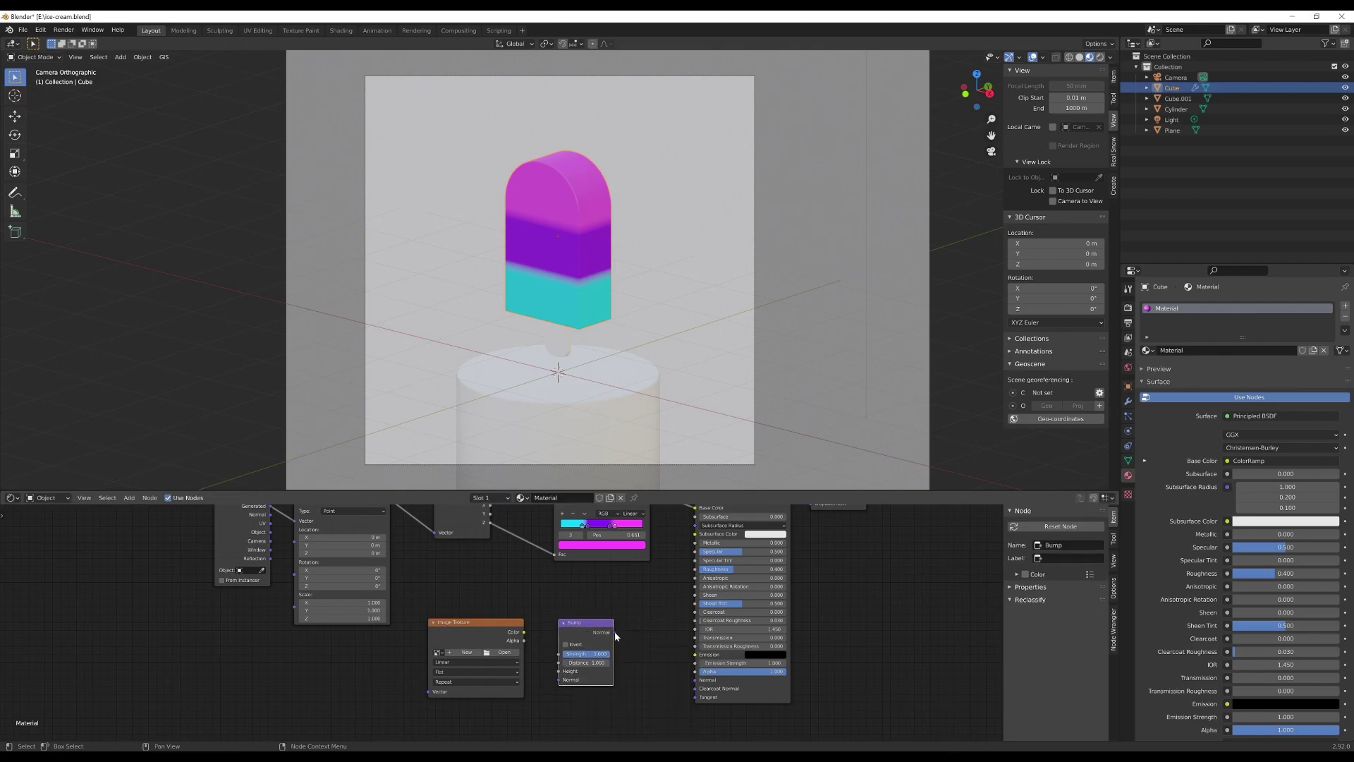
{"action": "left_click_drag", "start_coordinate": [615, 636], "coordinate": [695, 679]}
{"action": "left_click_drag", "start_coordinate": [598, 624], "coordinate": [619, 630]}
{"action": "left_click_drag", "start_coordinate": [524, 632], "coordinate": [579, 677]}
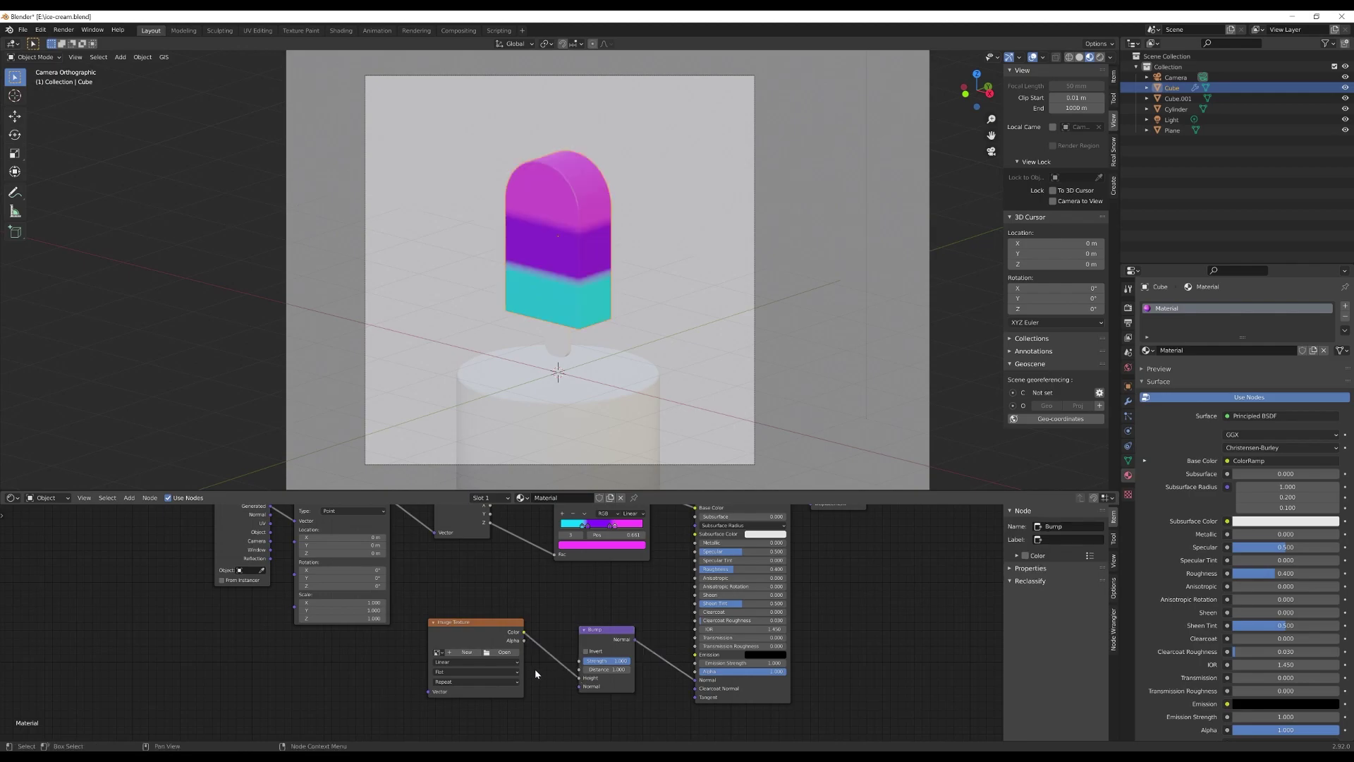
{"action": "left_click", "coordinate": [503, 651]}
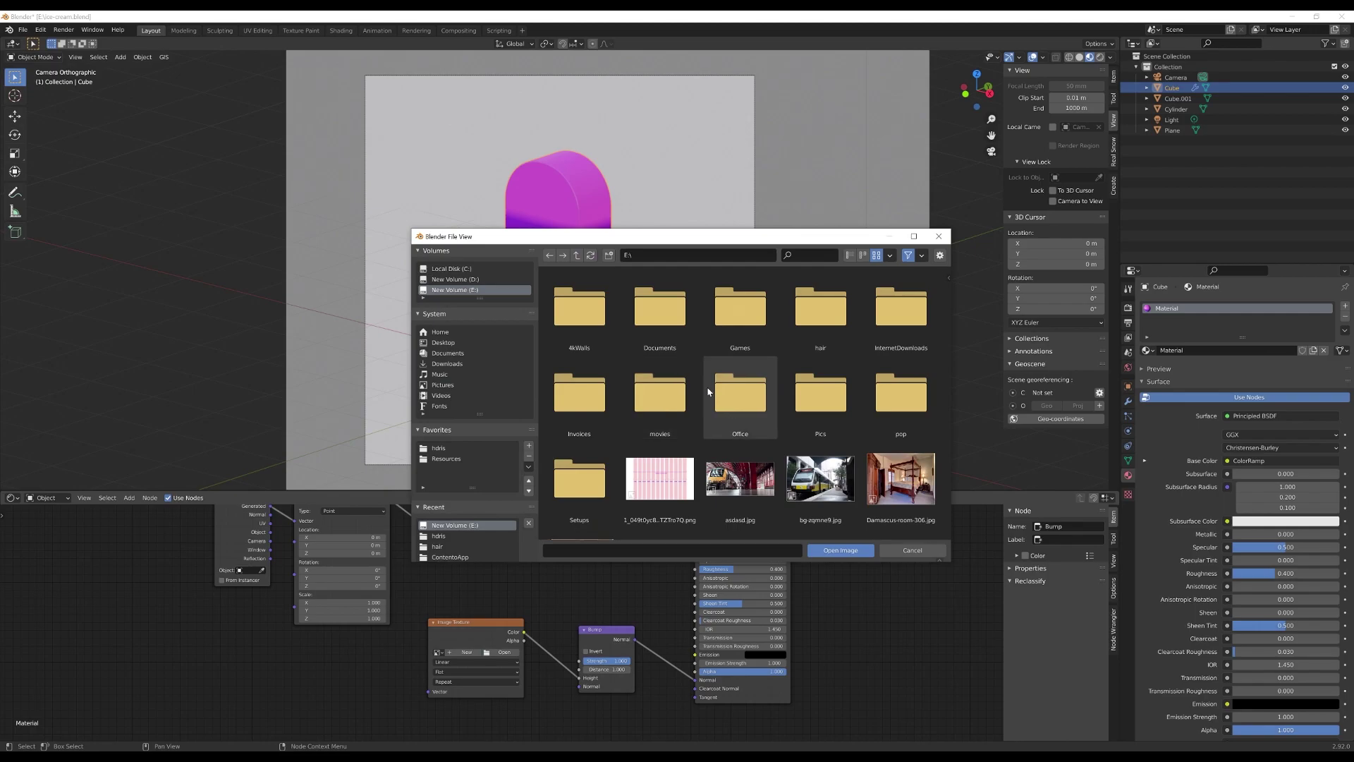
{"action": "left_click", "coordinate": [447, 459]}
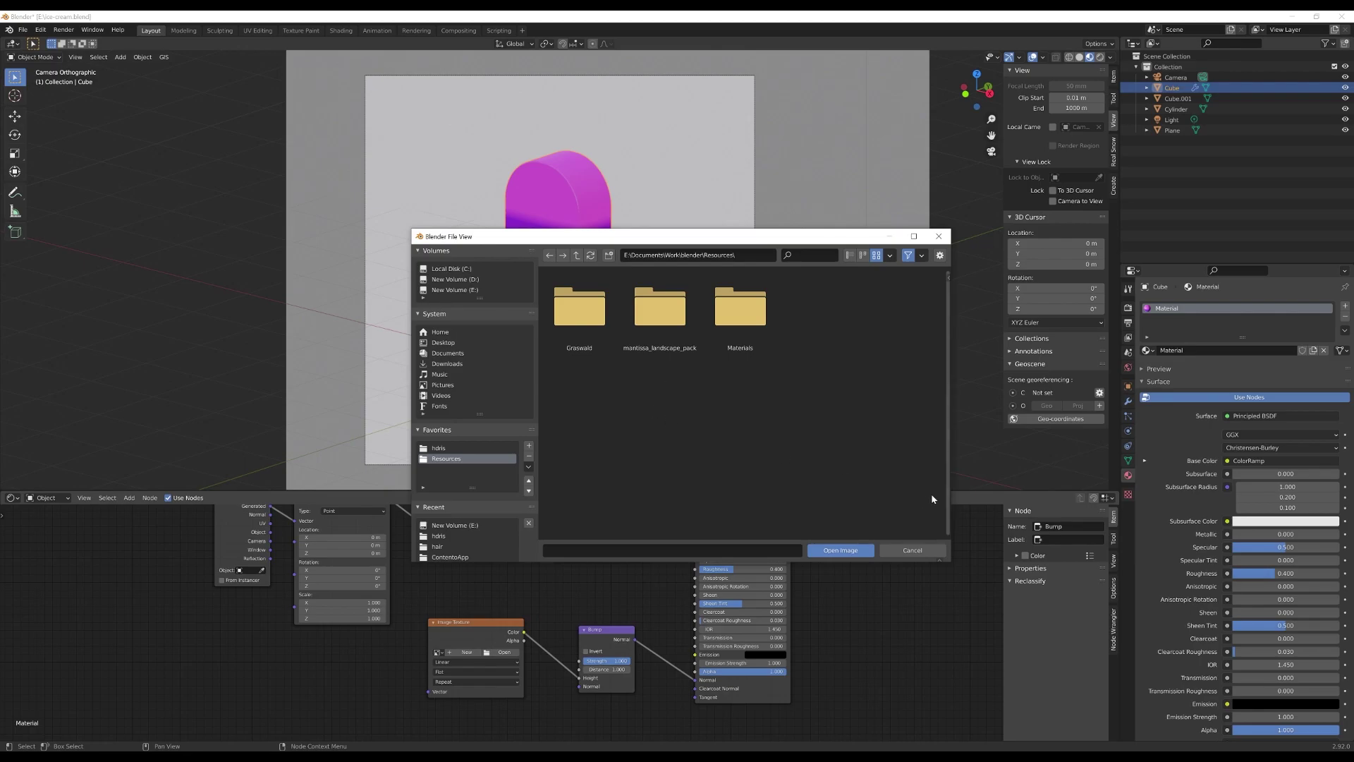
{"action": "left_click", "coordinate": [912, 550]}
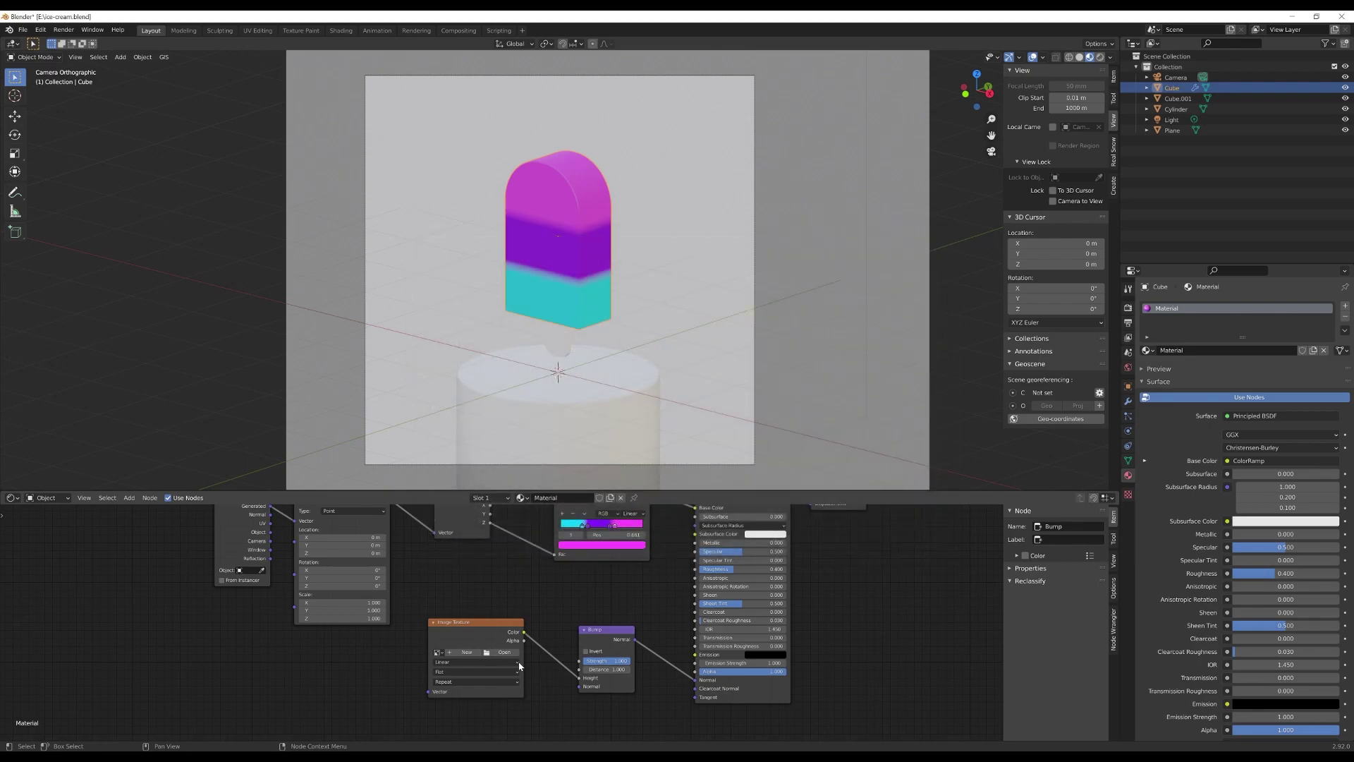
{"action": "left_click", "coordinate": [511, 653]}
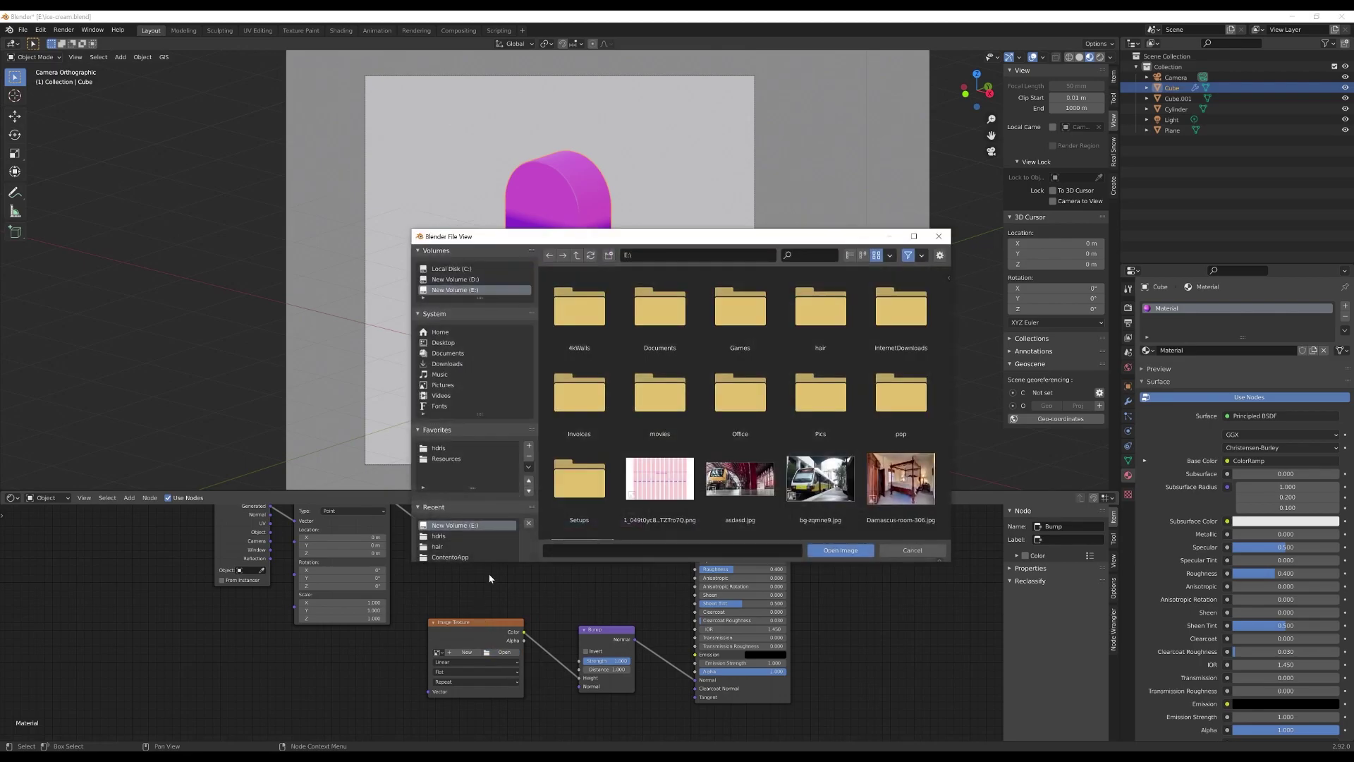
{"action": "left_click", "coordinate": [920, 552]}
Step: Load Fingerprints_01_2K.png from the Resources Materials textures folder into the Image Texture node
{"action": "left_click", "coordinate": [506, 652]}
{"action": "left_click", "coordinate": [446, 458]}
{"action": "double_click", "coordinate": [740, 310]}
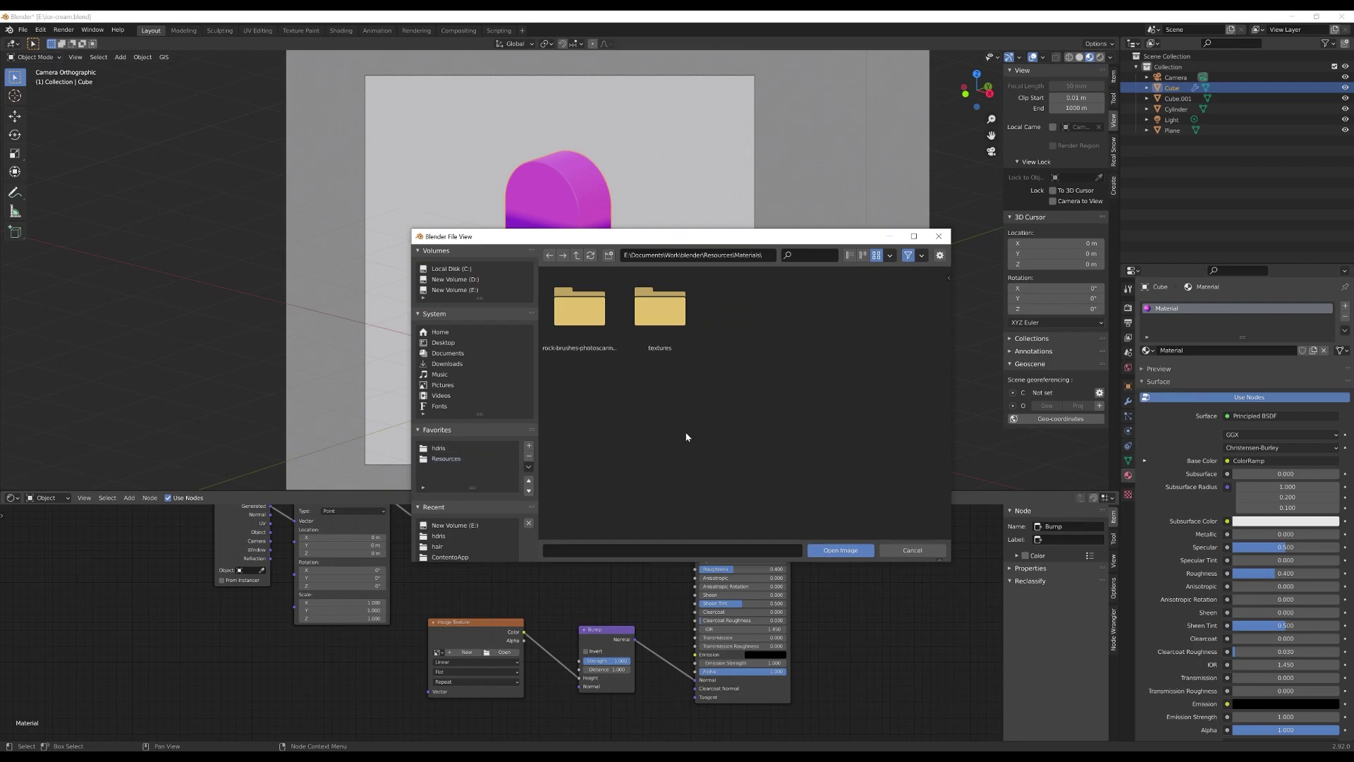
{"action": "left_click", "coordinate": [681, 340]}
{"action": "key", "text": "Return"}
{"action": "scroll", "coordinate": [776, 466], "scroll_direction": "down", "scroll_amount": 2}
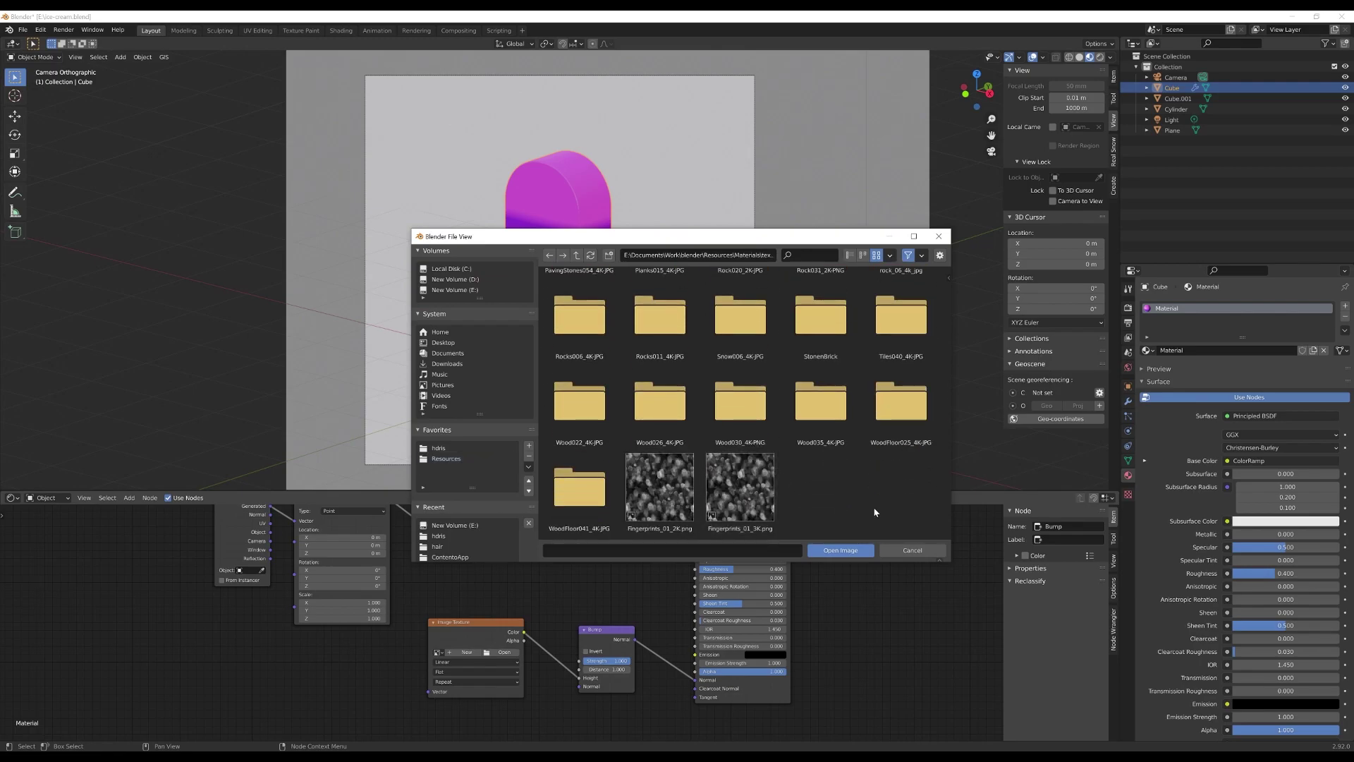
{"action": "left_click", "coordinate": [682, 498]}
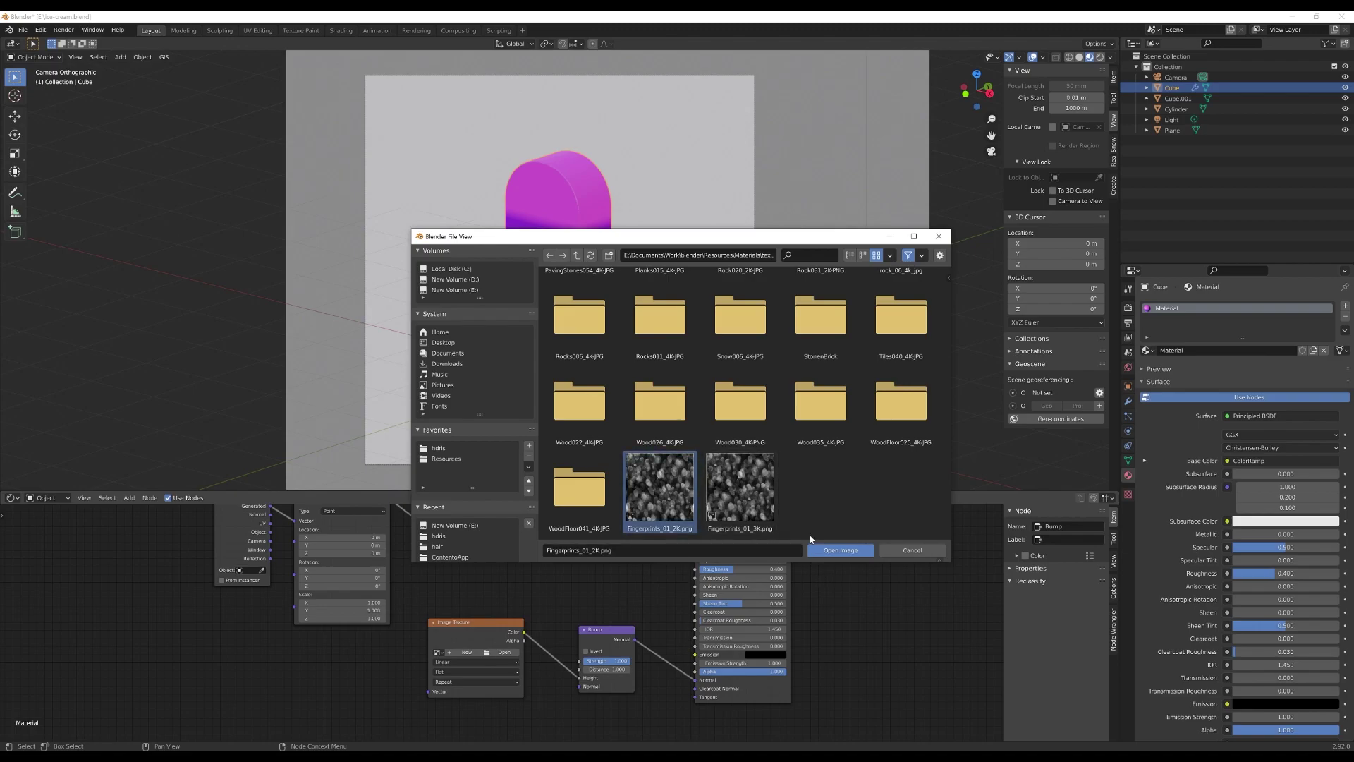
{"action": "left_click", "coordinate": [835, 550]}
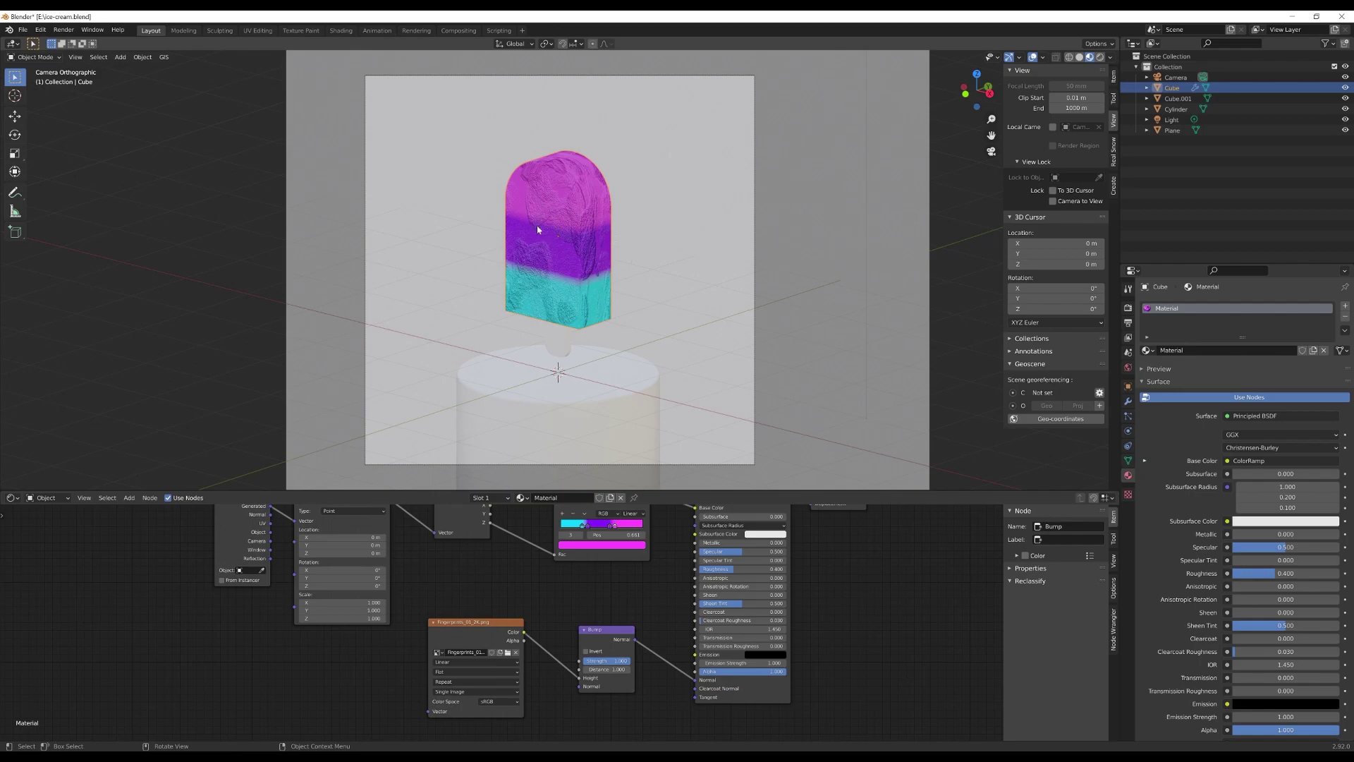
Step: Set the Bump node's Strength to 0.4
{"action": "double_click", "coordinate": [598, 661]}
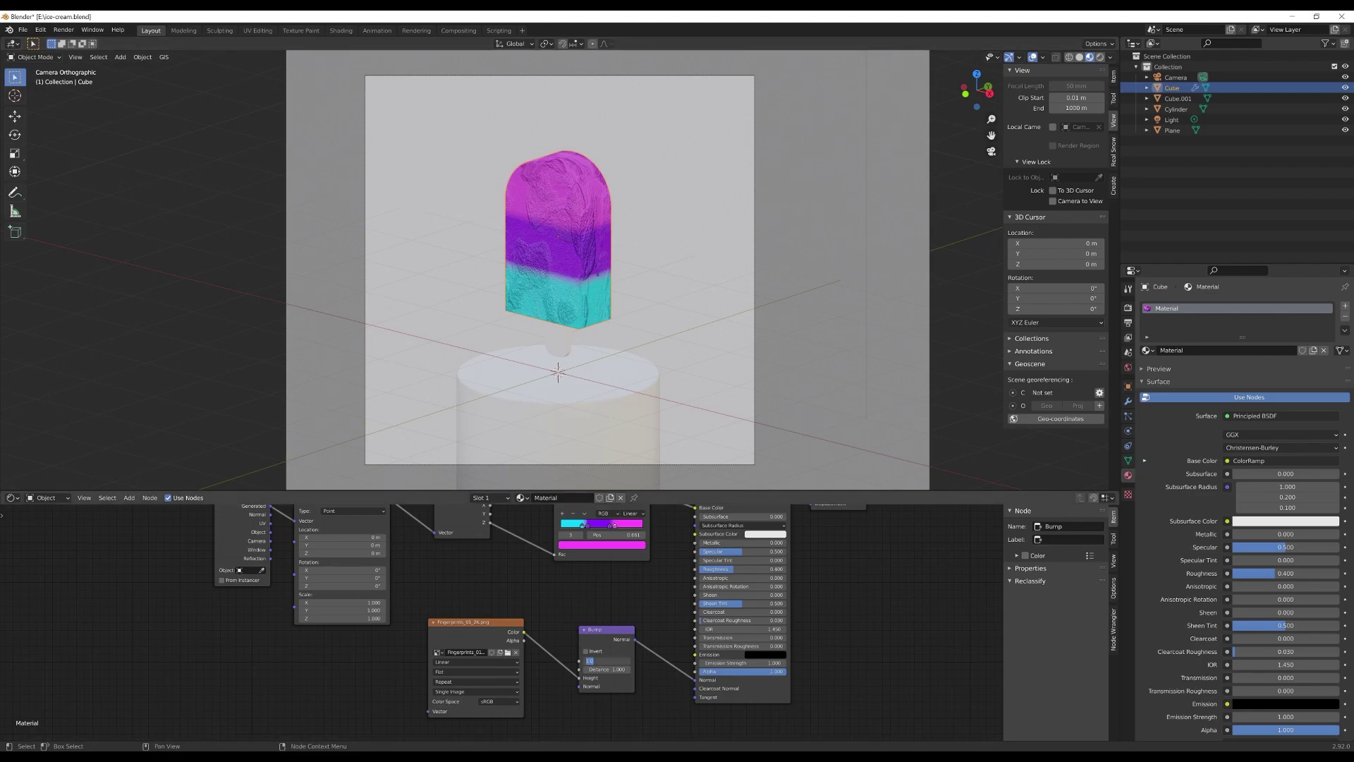
{"action": "key", "text": "Return"}
{"action": "left_click_drag", "start_coordinate": [600, 661], "coordinate": [570, 660]}
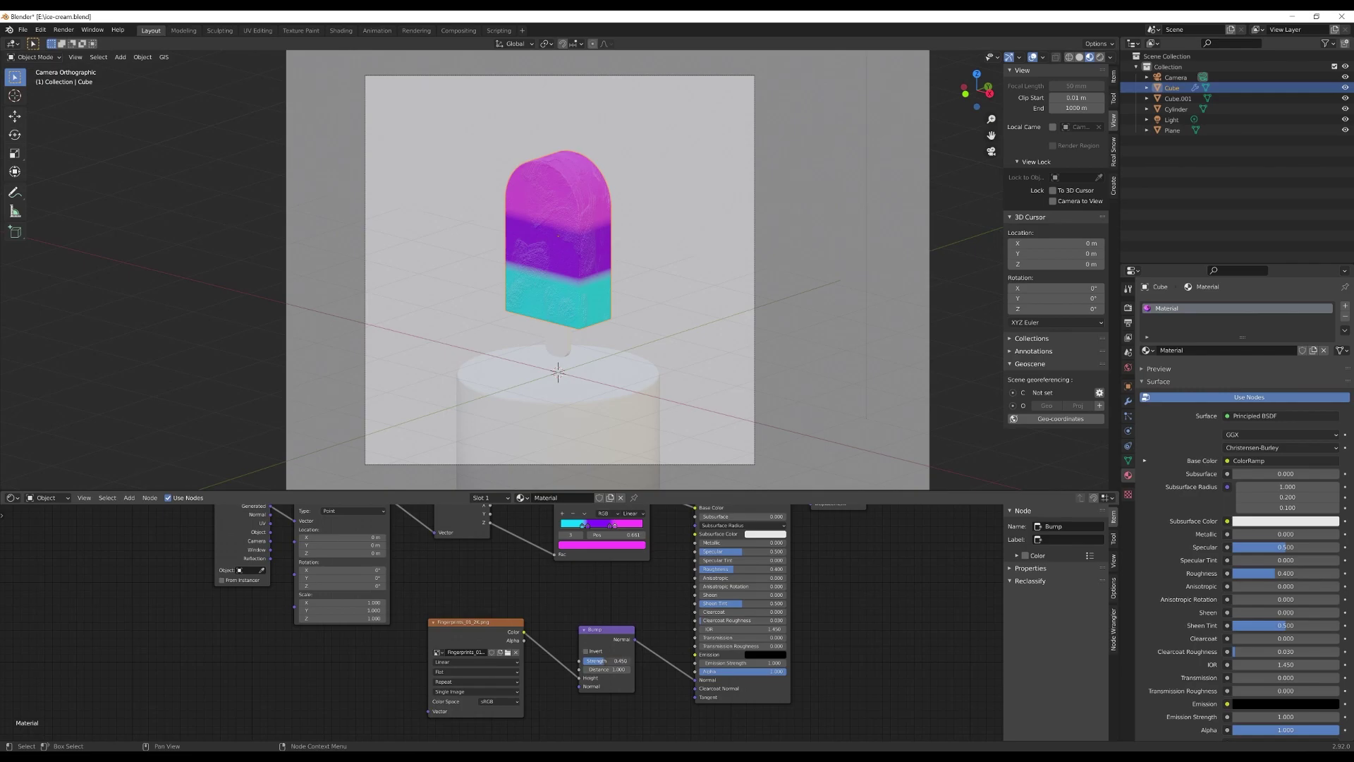
{"action": "double_click", "coordinate": [609, 661]}
{"action": "type", "text": "0.4"}
{"action": "key", "text": "Return"}
Step: Shift the fingerprint Image Texture node slightly and add connected Texture Coordinate and Mapping nodes to it
{"action": "left_click_drag", "start_coordinate": [463, 629], "coordinate": [481, 635]}
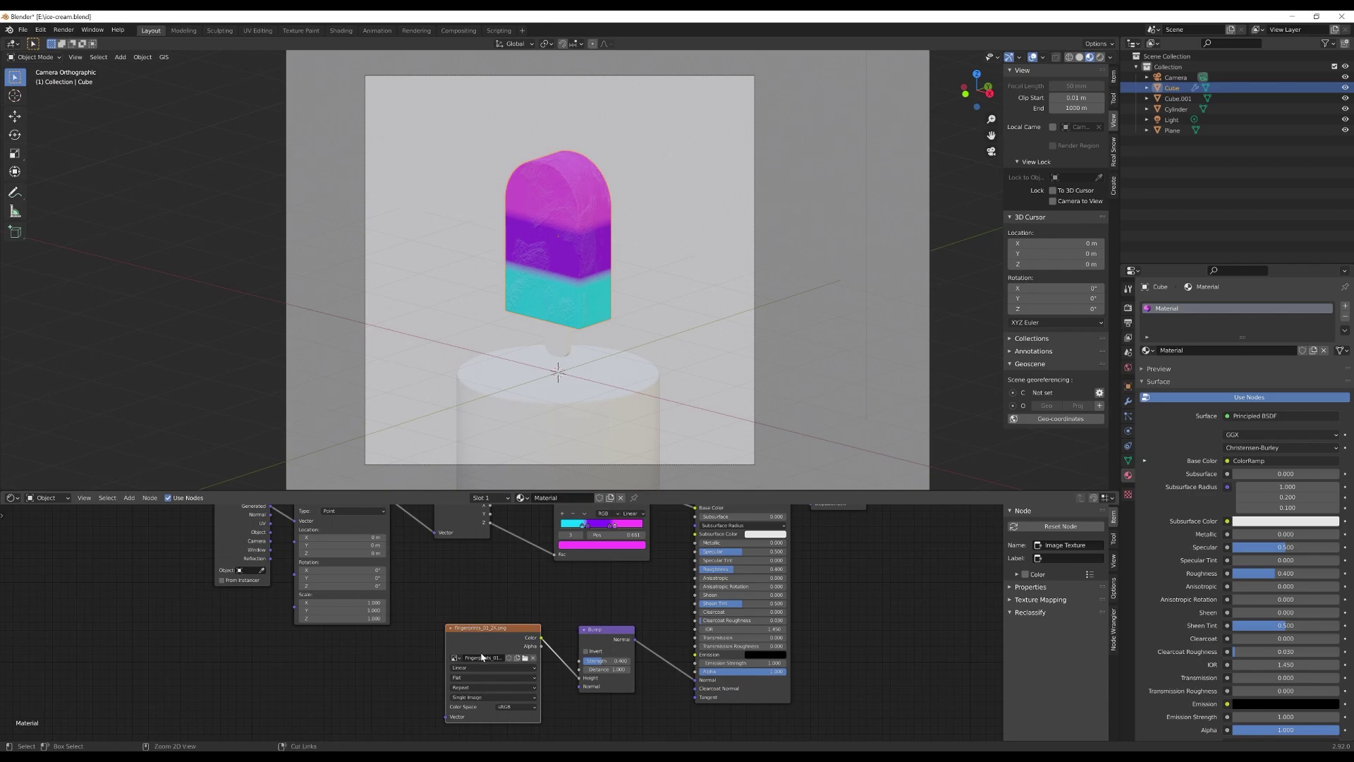
{"action": "key", "text": "ctrl+t"}
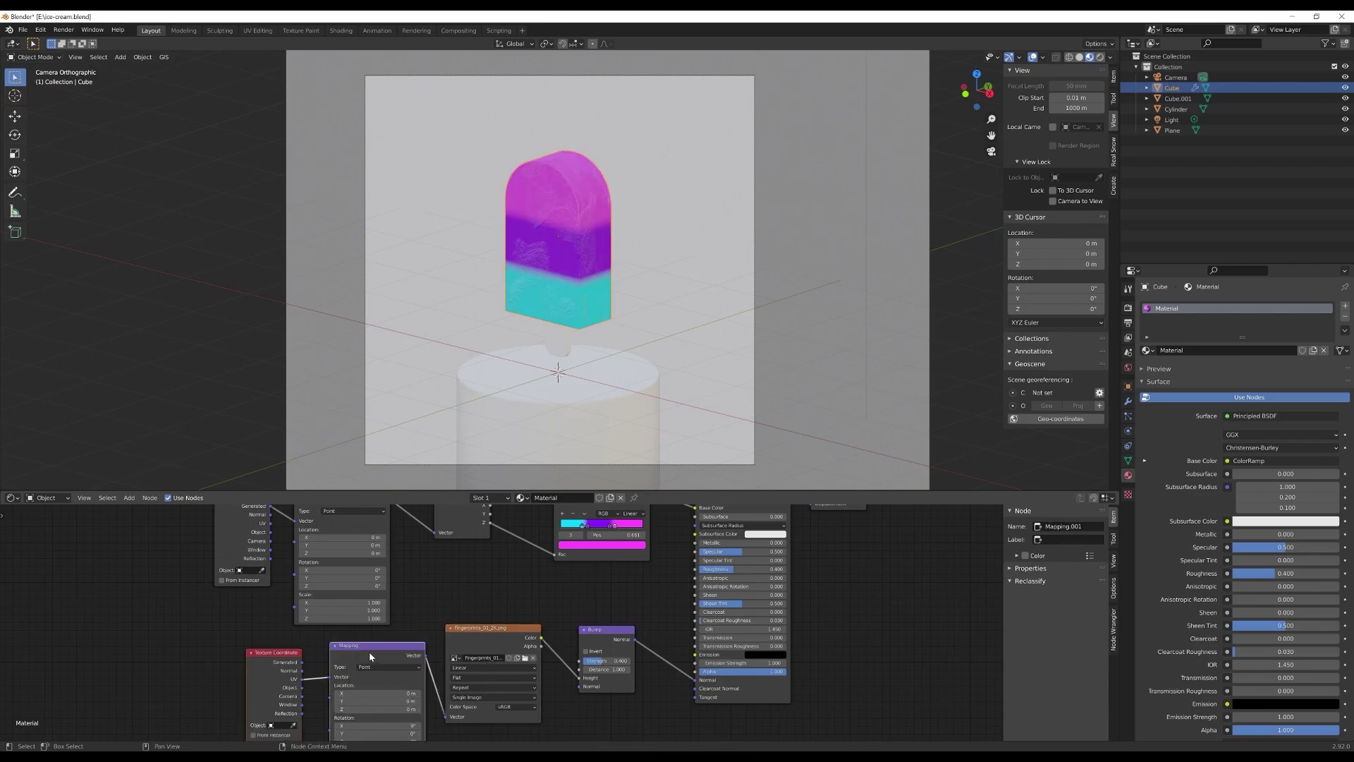
{"action": "middle_click_drag", "start_coordinate": [418, 659], "coordinate": [478, 555]}
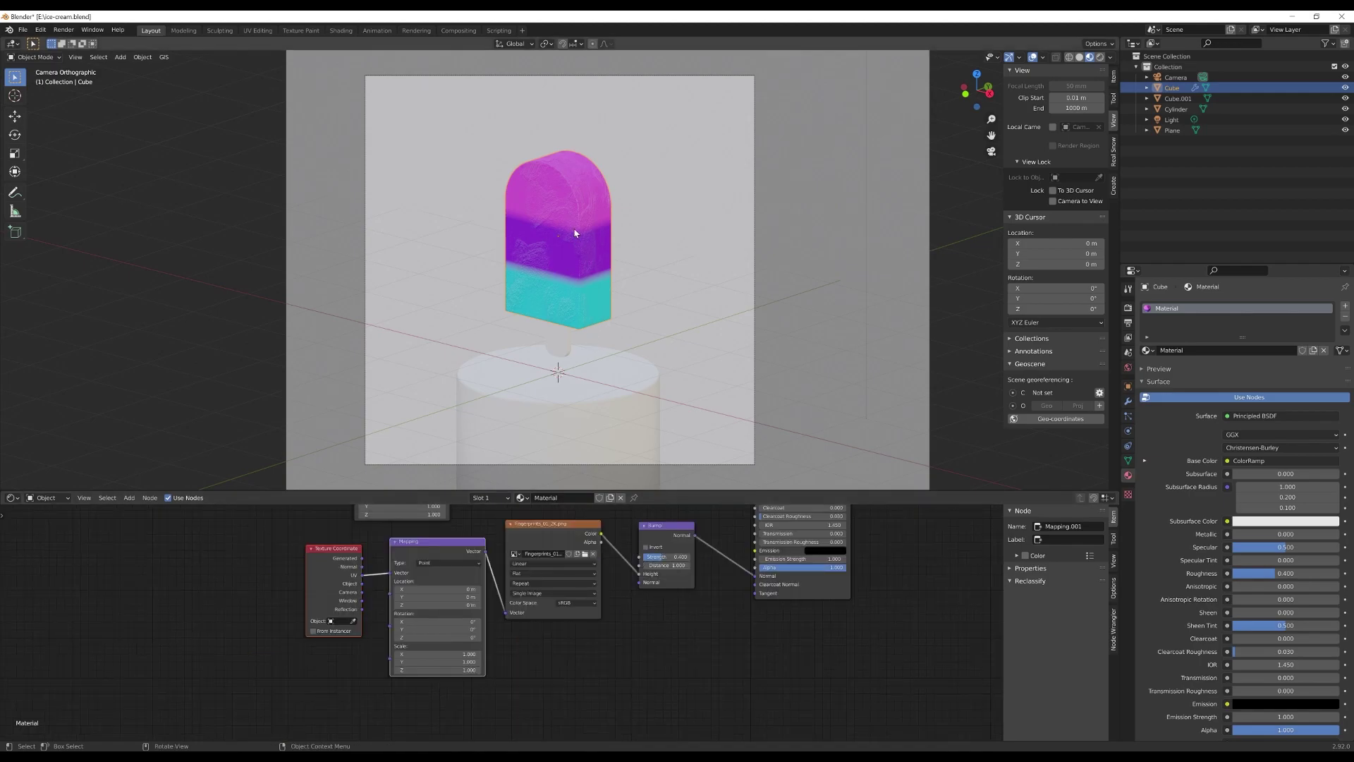
Step: Unwrap all of the popsicle body's geometry with Smart UV Project at the default settings
{"action": "middle_click_drag", "start_coordinate": [573, 231], "coordinate": [588, 213]}
{"action": "key", "text": "KP_0"}
{"action": "key", "text": "Tab"}
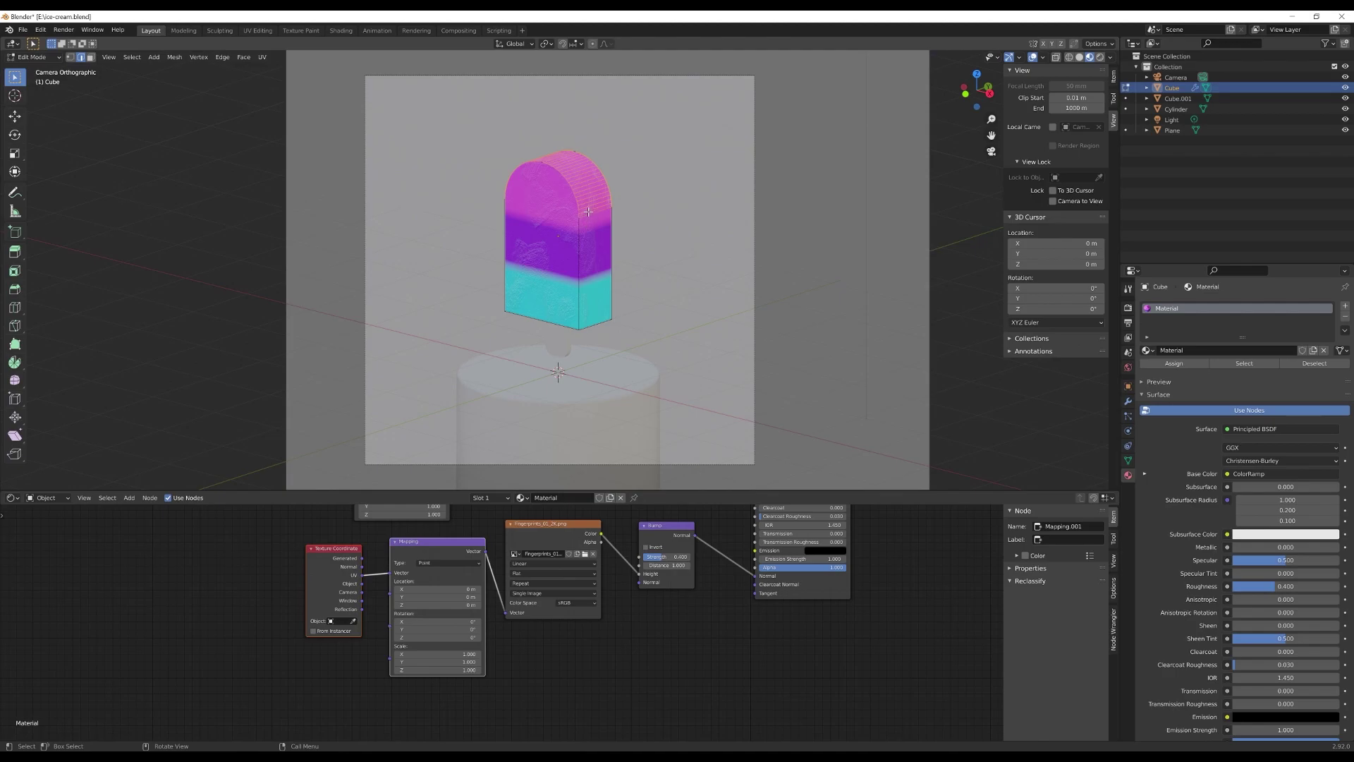
{"action": "key", "text": "a"}
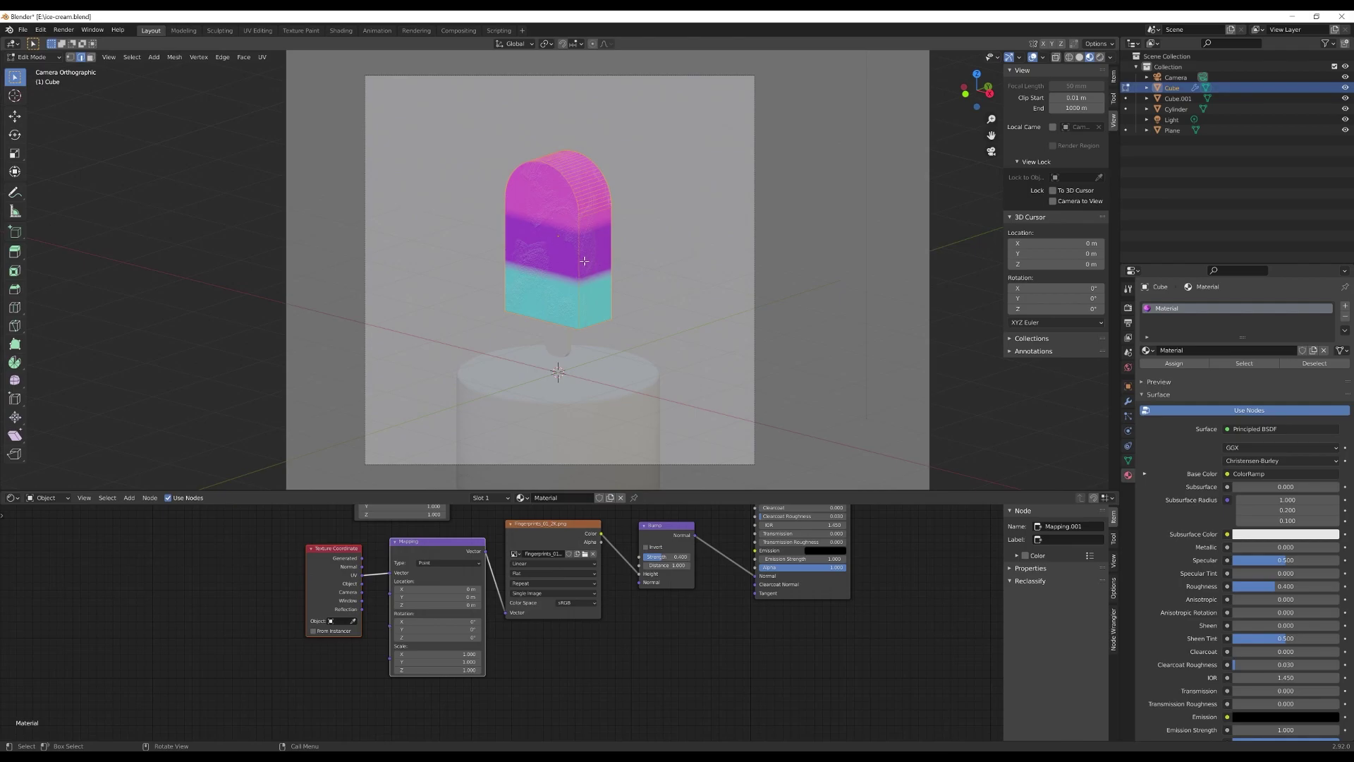
{"action": "key", "text": "u"}
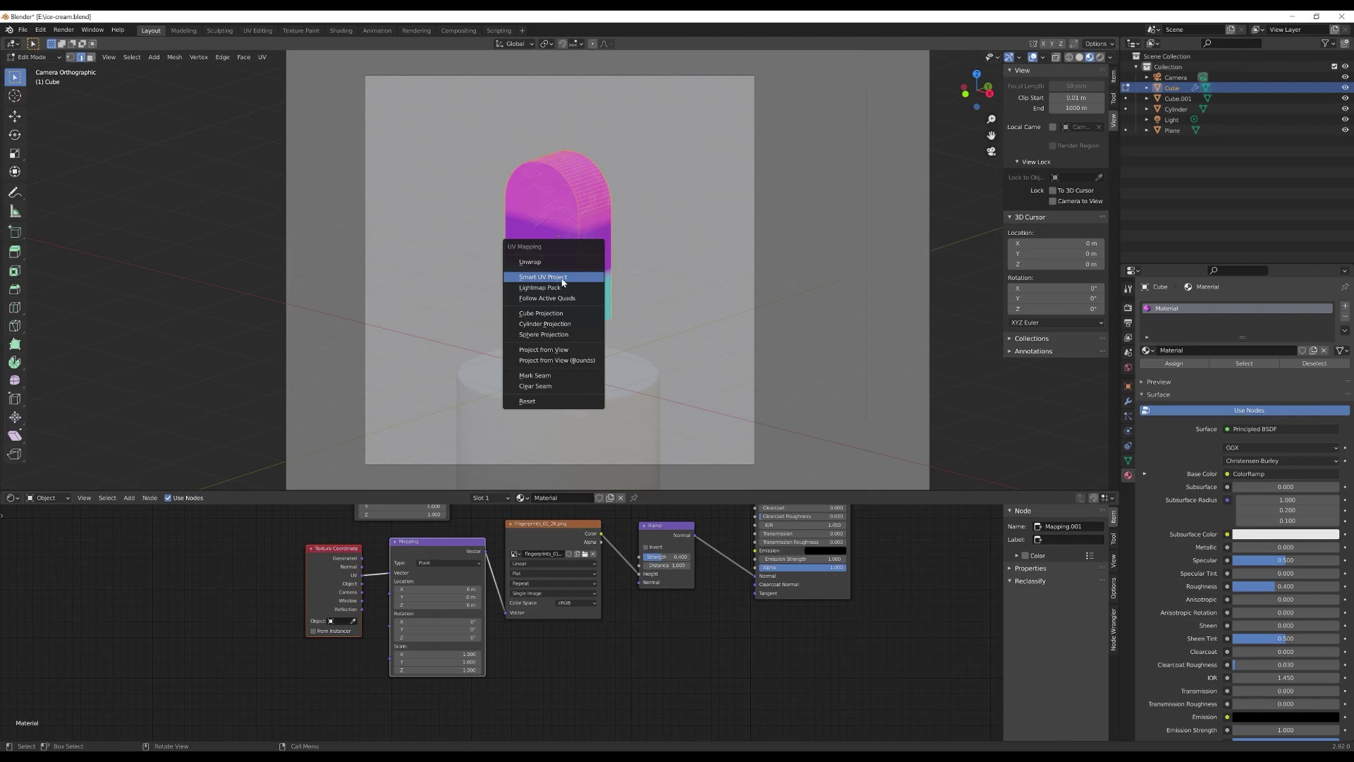
{"action": "left_click", "coordinate": [563, 279]}
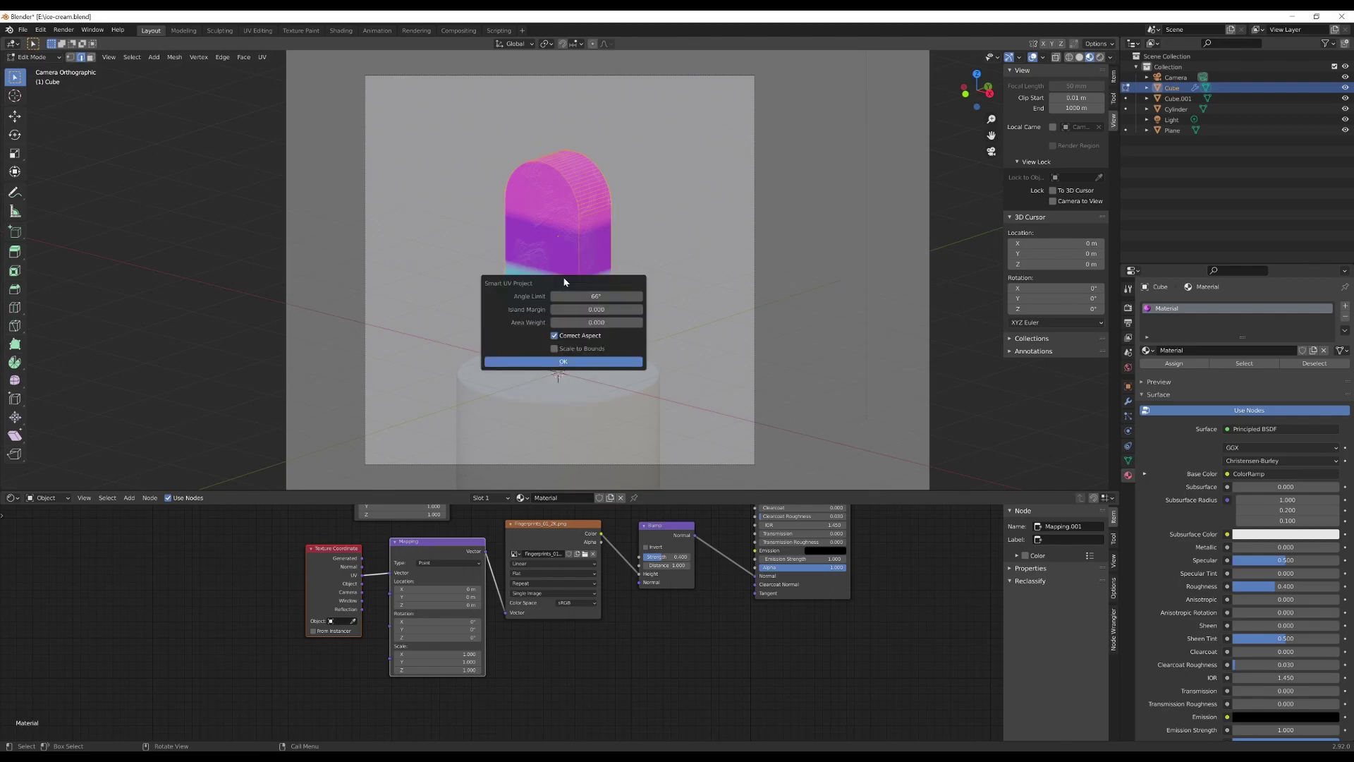
{"action": "left_click", "coordinate": [575, 363]}
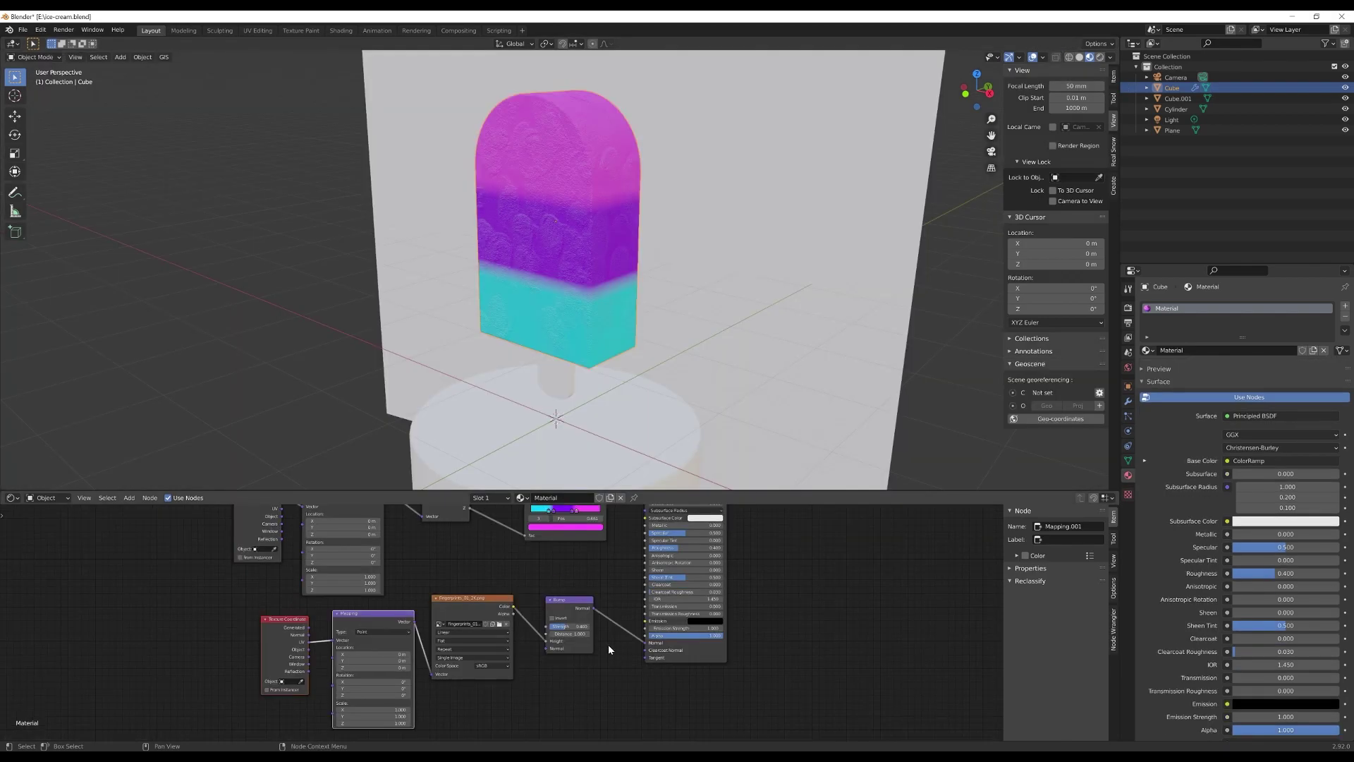
Step: Move the Principled BSDF and Material Output away from the other nodes and connect the fingerprint texture's Color to Roughness
{"action": "middle_click_drag", "start_coordinate": [593, 671], "coordinate": [556, 705]}
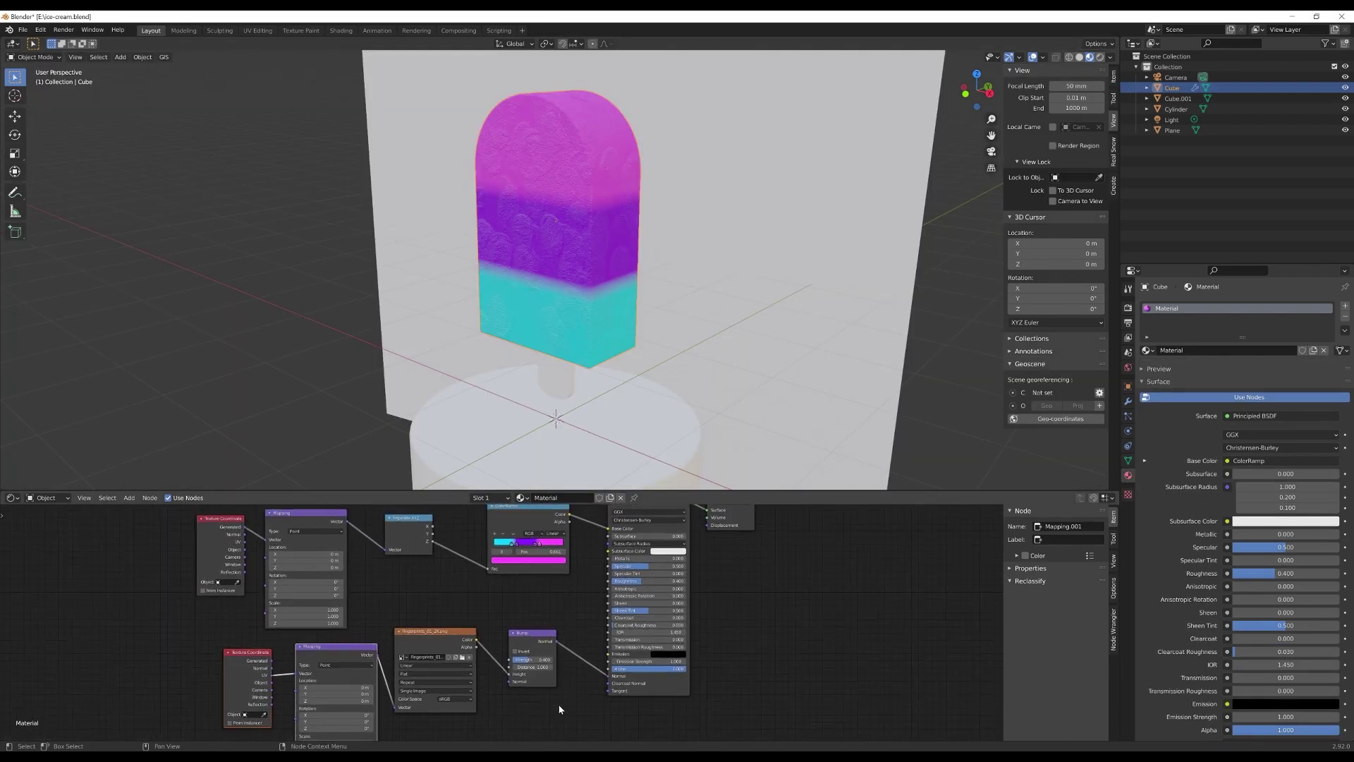
{"action": "scroll", "coordinate": [767, 565], "scroll_direction": "down", "scroll_amount": 4}
{"action": "left_click_drag", "start_coordinate": [613, 544], "coordinate": [683, 557]}
{"action": "scroll", "coordinate": [619, 619], "scroll_direction": "up", "scroll_amount": 2}
{"action": "scroll", "coordinate": [620, 621], "scroll_direction": "up", "scroll_amount": 1}
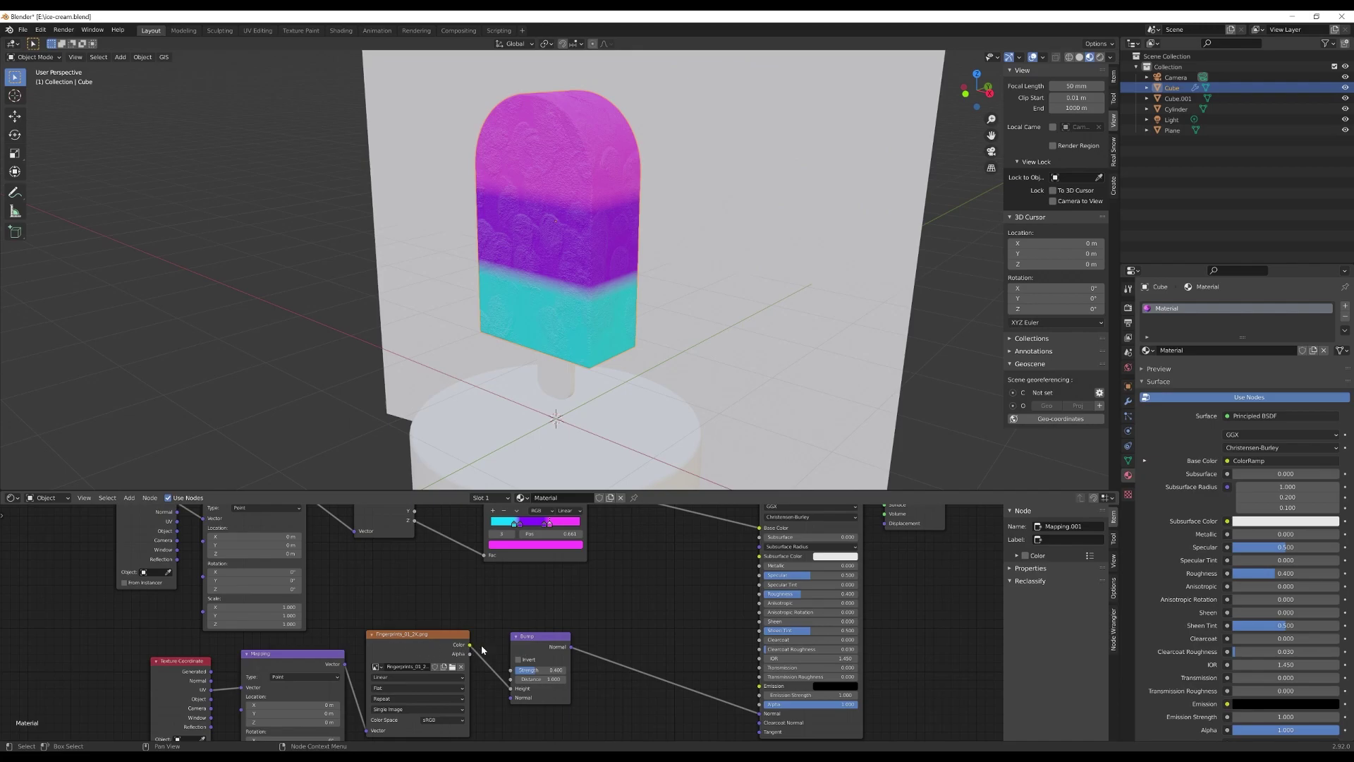
{"action": "left_click_drag", "start_coordinate": [469, 644], "coordinate": [760, 595]}
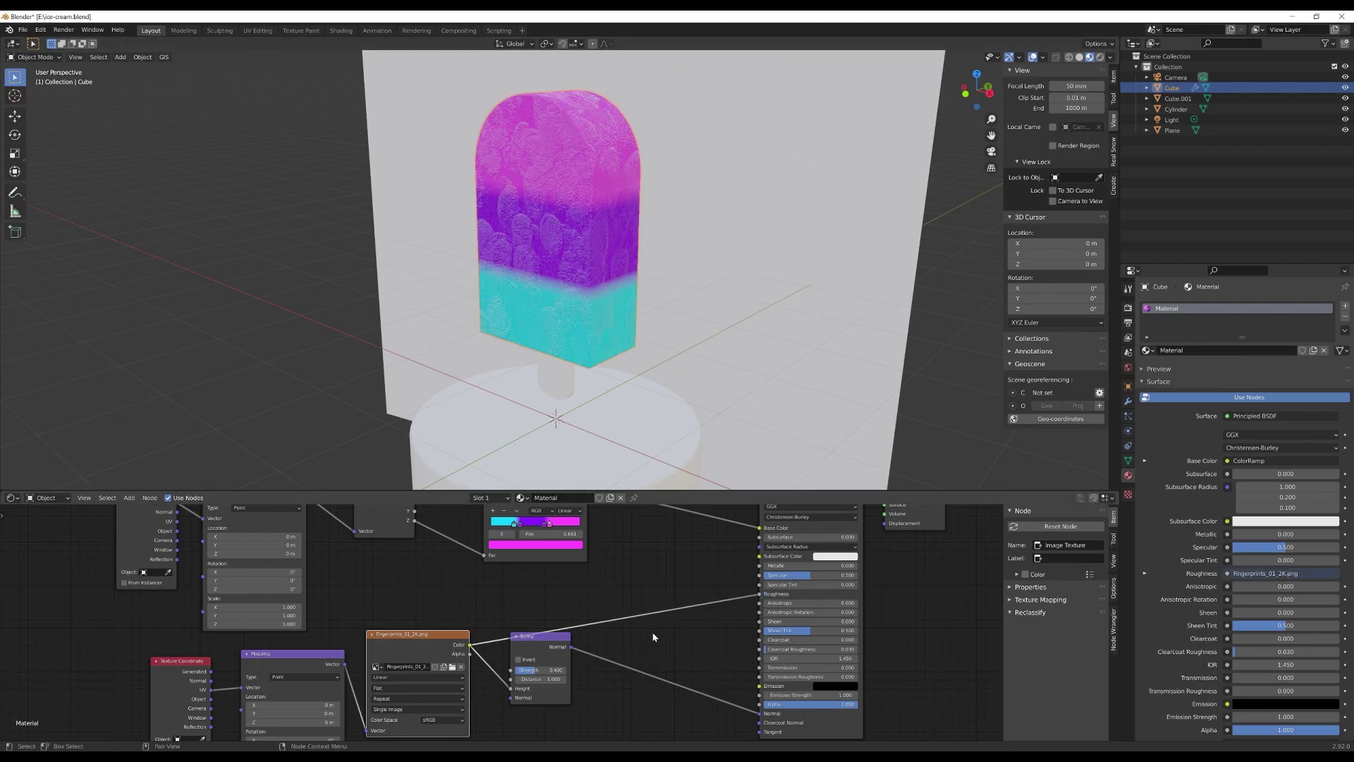
Step: Add a ColorRamp node on the link between the fingerprint texture's Color and the Principled BSDF's Roughness
{"action": "key", "text": "shift+a"}
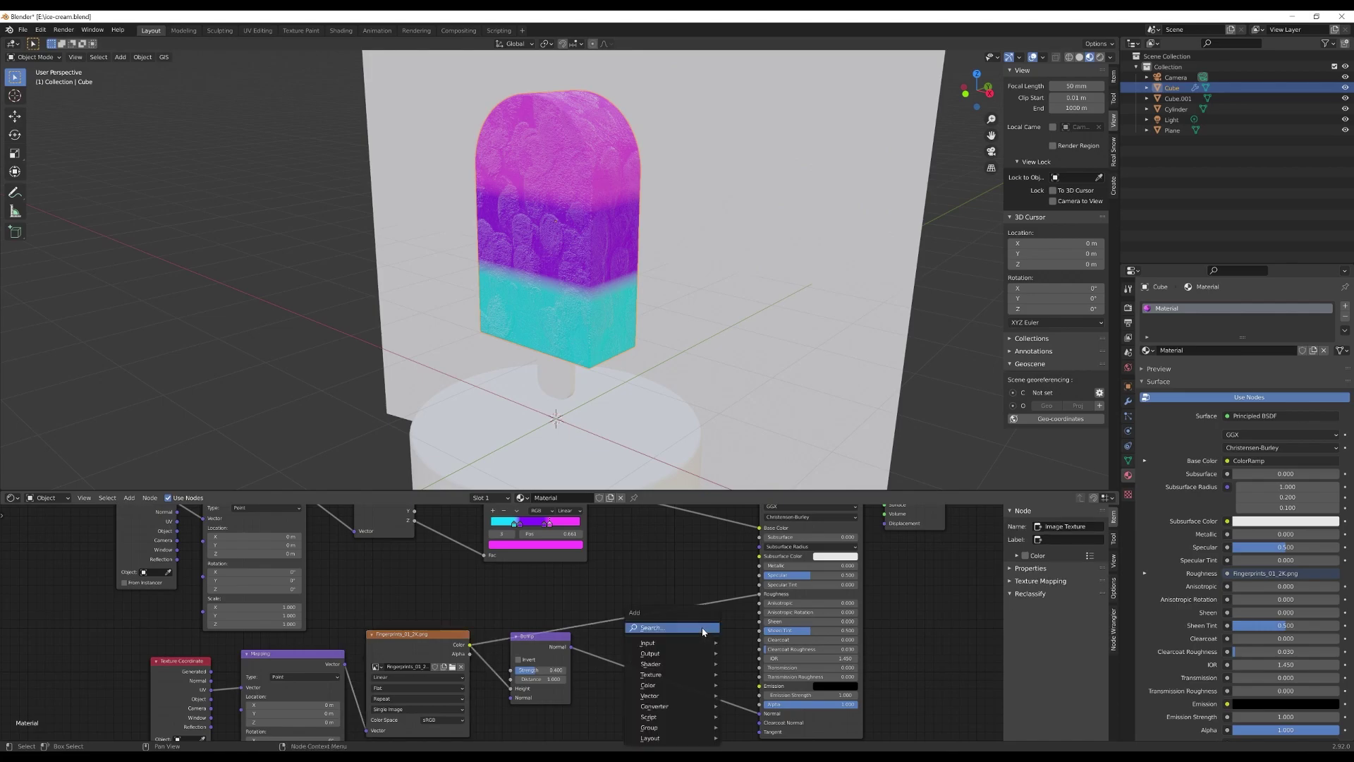
{"action": "left_click", "coordinate": [694, 634]}
{"action": "type", "text": "color"}
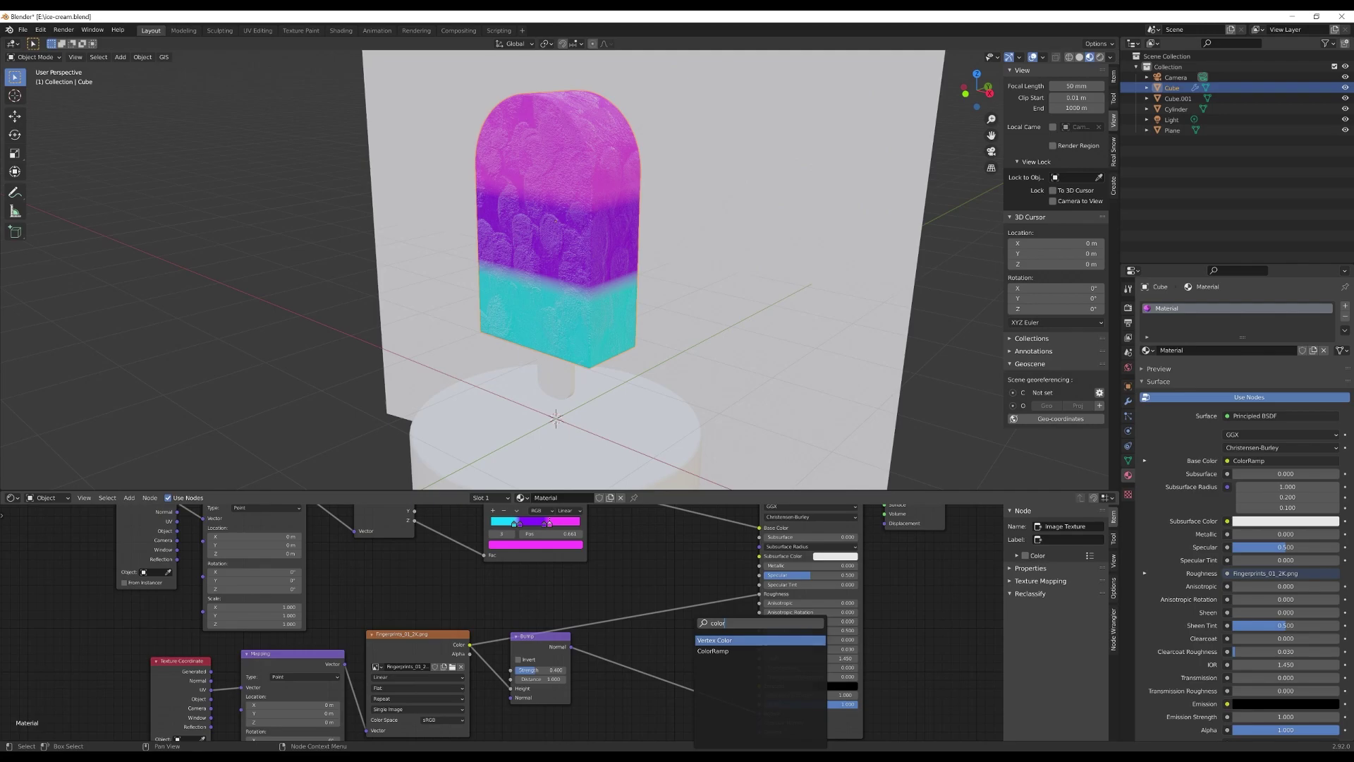
{"action": "left_click", "coordinate": [713, 650]}
{"action": "left_click", "coordinate": [640, 611]}
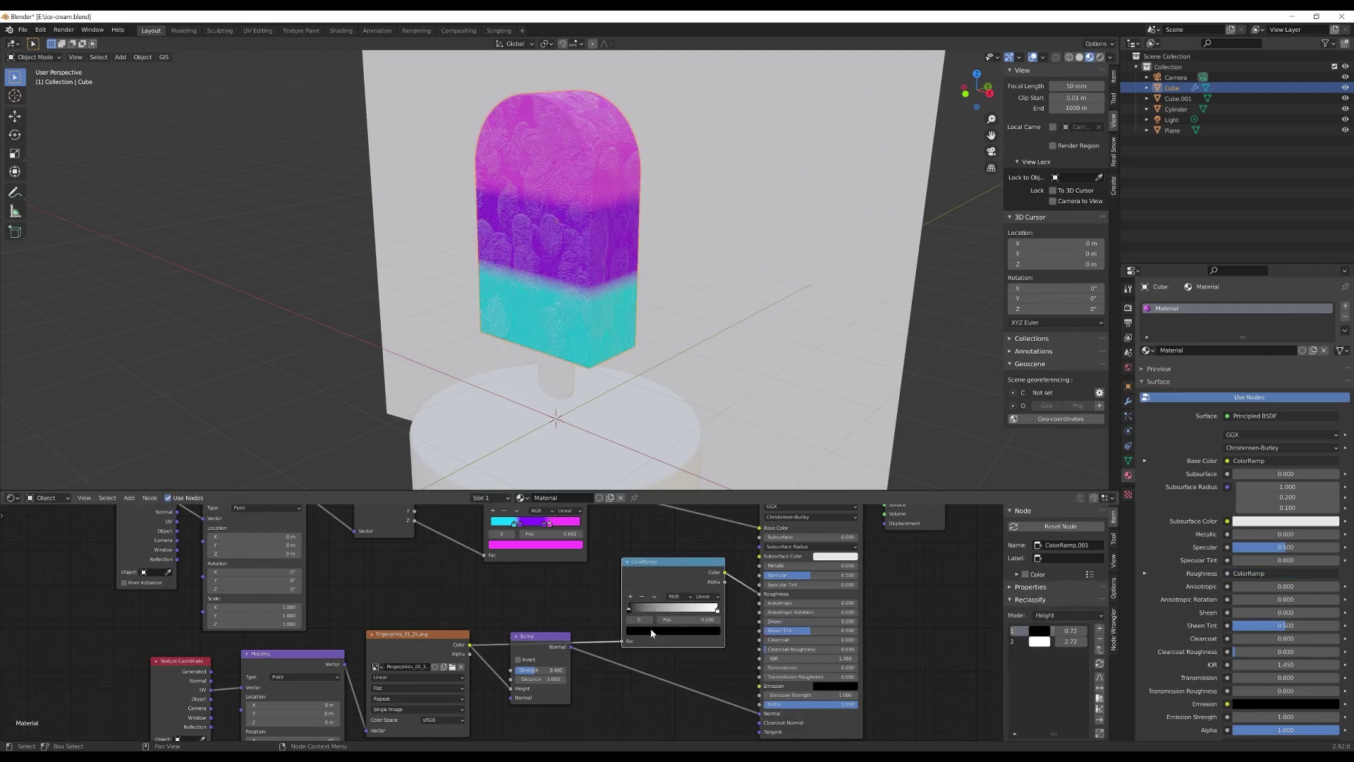
Step: Lighten the black stop of the roughness ColorRamp to grey
{"action": "left_click", "coordinate": [653, 631]}
{"action": "left_click_drag", "start_coordinate": [700, 551], "coordinate": [701, 541]}
{"action": "middle_click_drag", "start_coordinate": [574, 667], "coordinate": [634, 655]}
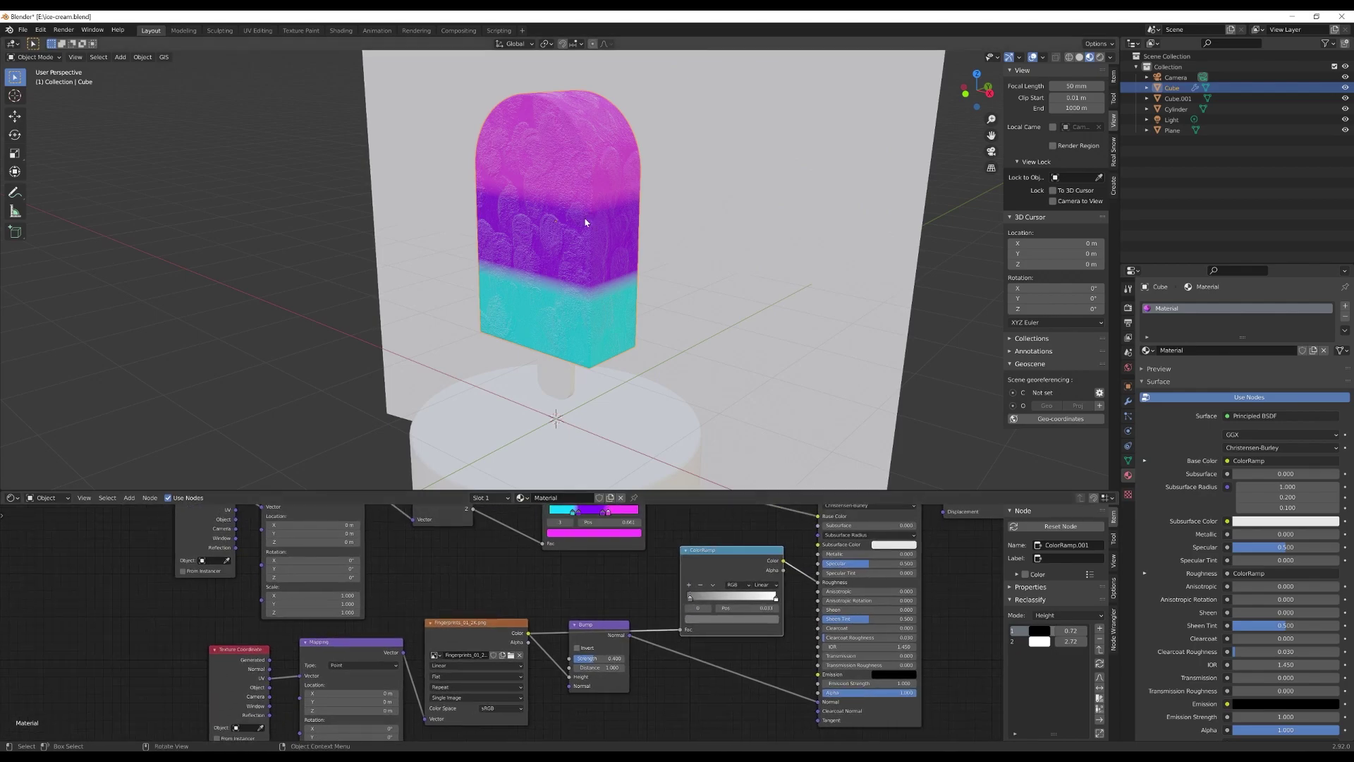
Step: Set the X, Y and Z Scale of the fingerprint texture's Mapping node to 0.5
{"action": "scroll", "coordinate": [600, 288], "scroll_direction": "down", "scroll_amount": 1}
{"action": "middle_click_drag", "start_coordinate": [434, 595], "coordinate": [543, 530]}
{"action": "left_click", "coordinate": [458, 698]}
{"action": "key", "text": "Return"}
{"action": "left_click_drag", "start_coordinate": [459, 698], "coordinate": [460, 716]}
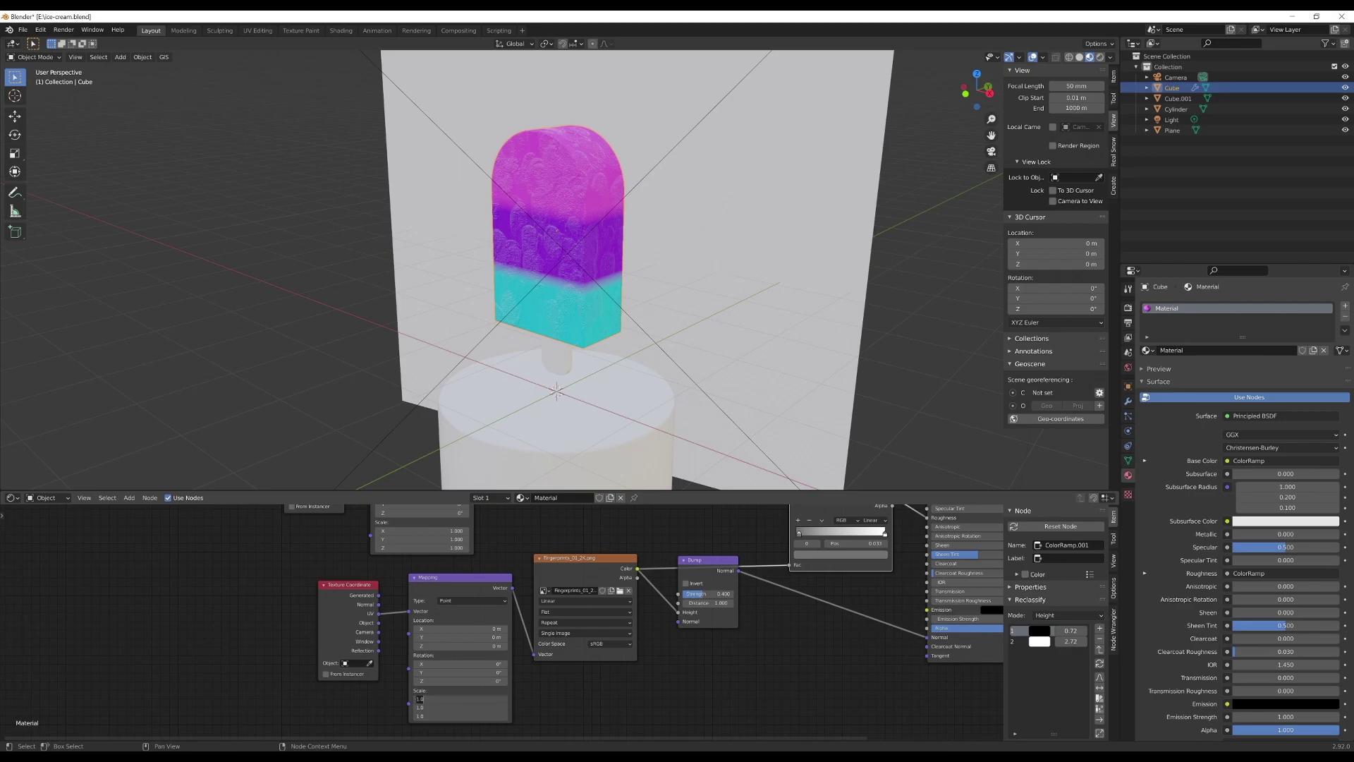
{"action": "key", "text": "BackSpace"}
{"action": "type", "text": ".5"}
{"action": "key", "text": "Return"}
{"action": "middle_click_drag", "start_coordinate": [585, 162], "coordinate": [598, 230]}
Step: Create a new material on the popsicle stick and name it "stick"
{"action": "left_click", "coordinate": [563, 406]}
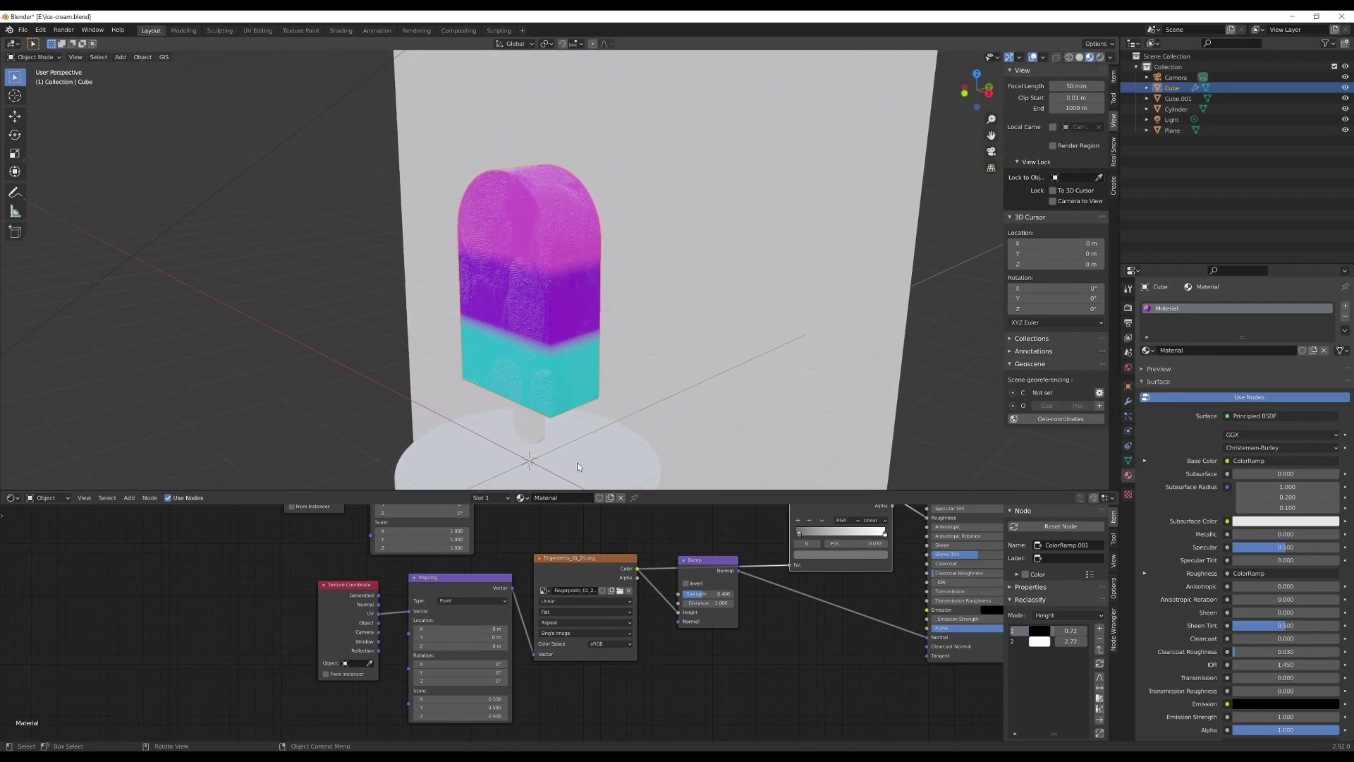
{"action": "left_click", "coordinate": [540, 437]}
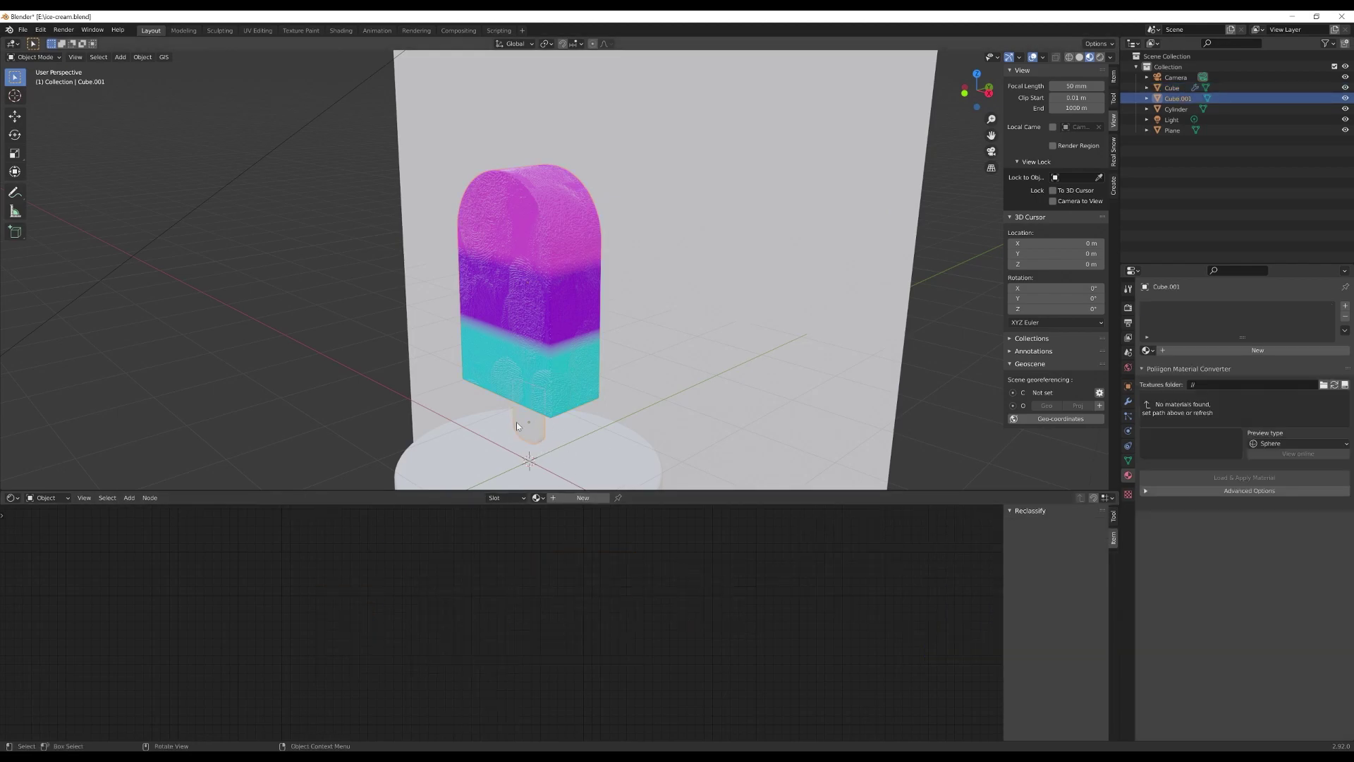
{"action": "left_click", "coordinate": [586, 499]}
{"action": "middle_click_drag", "start_coordinate": [703, 650], "coordinate": [550, 736]}
{"action": "middle_click_drag", "start_coordinate": [537, 639], "coordinate": [594, 592]}
{"action": "scroll", "coordinate": [715, 586], "scroll_direction": "up", "scroll_amount": 1}
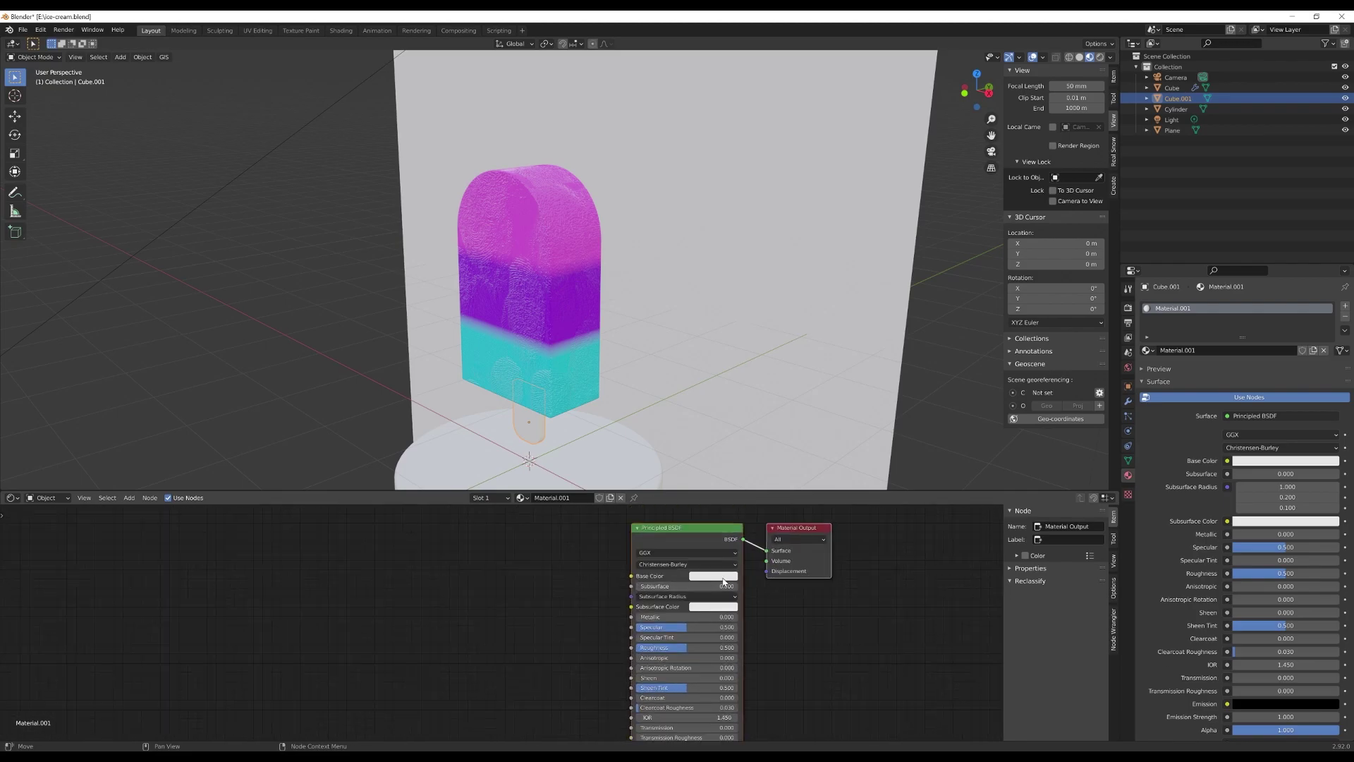
{"action": "left_click", "coordinate": [1207, 349]}
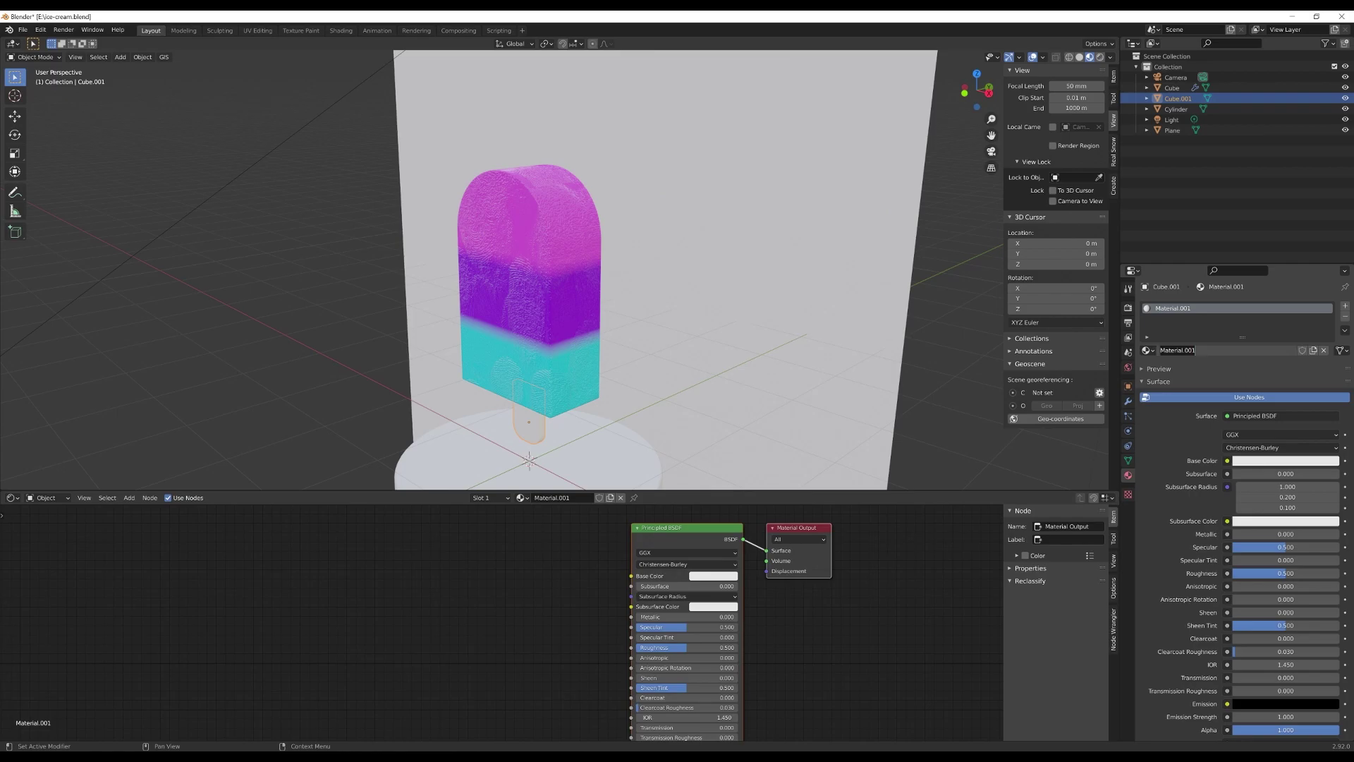
{"action": "key", "text": "BackSpace"}
{"action": "type", "text": "stick"}
{"action": "key", "text": "Return"}
Step: Give the stick material a pale yellow-orange Base Color
{"action": "left_click", "coordinate": [710, 576]}
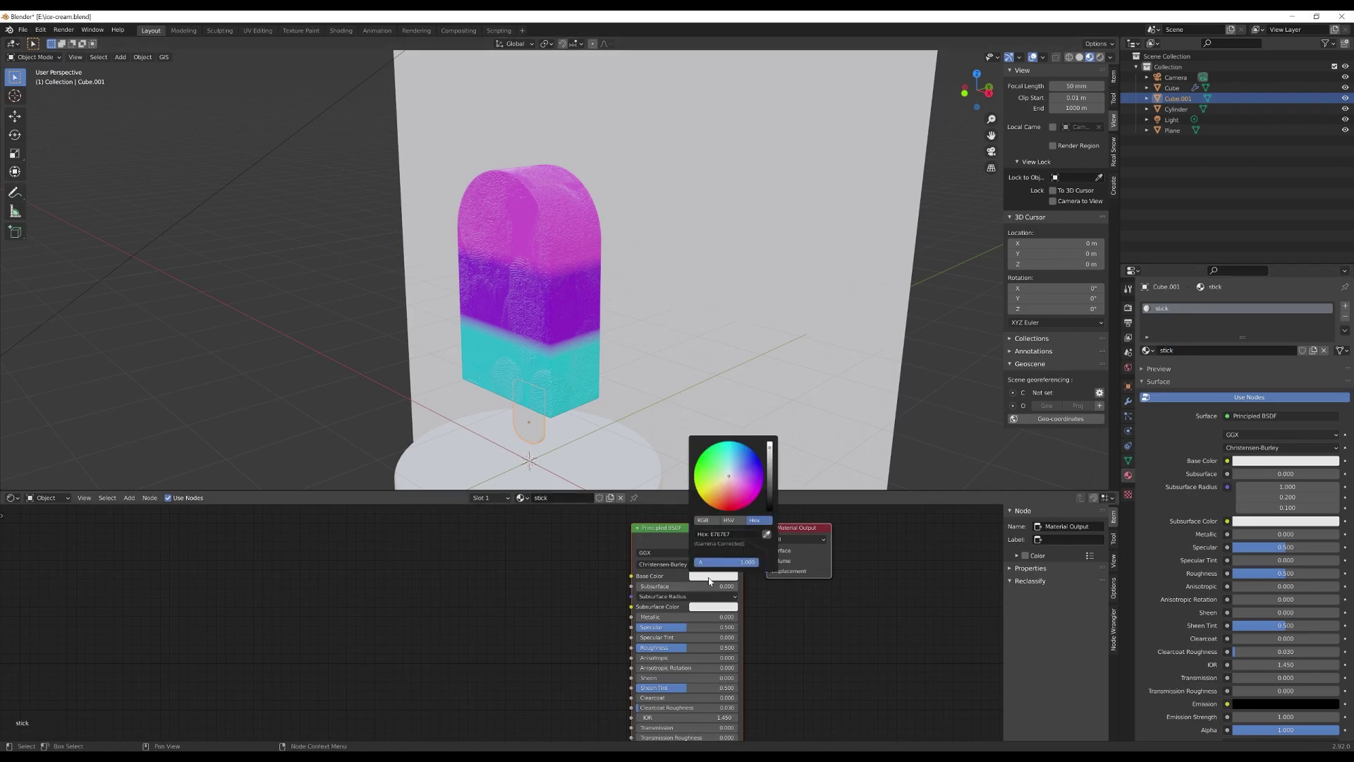
{"action": "left_click_drag", "start_coordinate": [720, 493], "coordinate": [715, 492]}
{"action": "left_click_drag", "start_coordinate": [769, 447], "coordinate": [769, 446]}
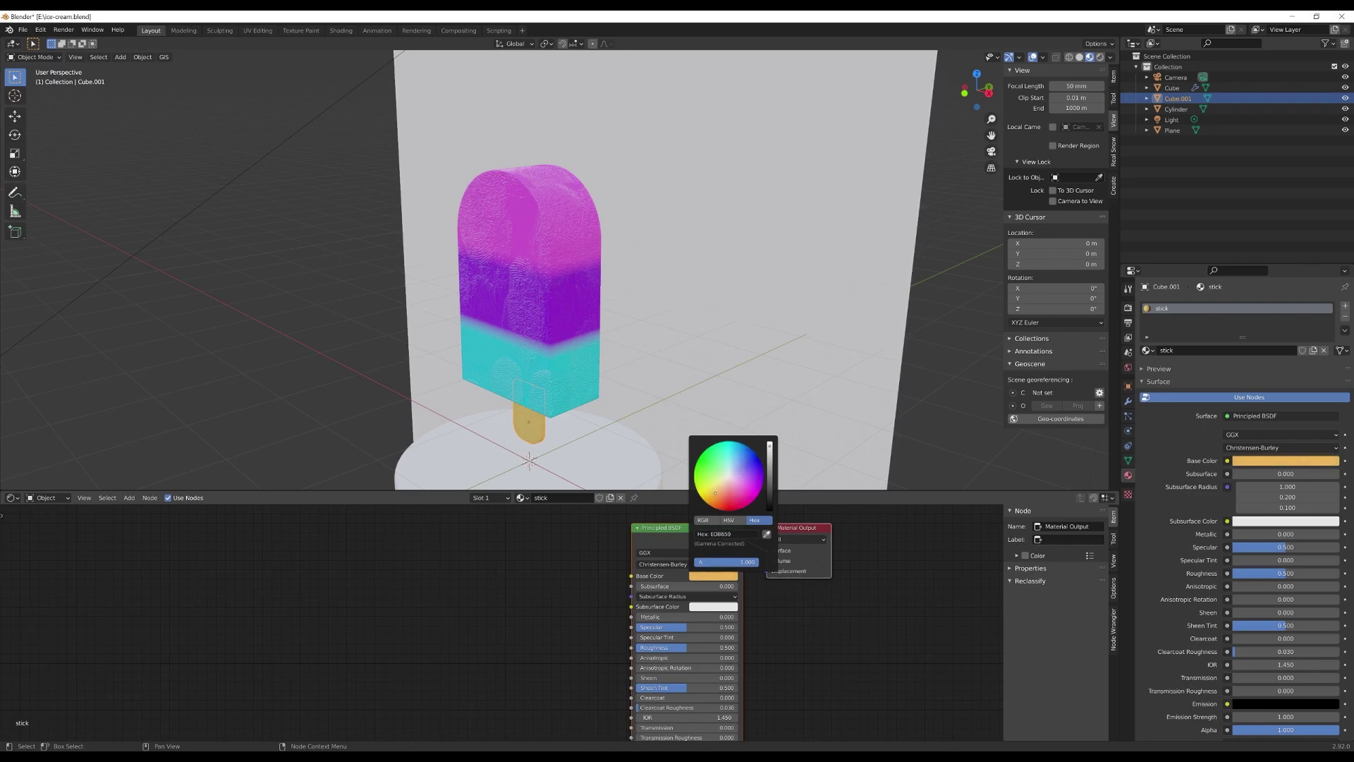
{"action": "scroll", "coordinate": [509, 558], "scroll_direction": "up", "scroll_amount": 1}
{"action": "left_click", "coordinate": [510, 558]}
{"action": "scroll", "coordinate": [522, 558], "scroll_direction": "down", "scroll_amount": 2}
{"action": "middle_click_drag", "start_coordinate": [530, 584], "coordinate": [595, 533]}
{"action": "scroll", "coordinate": [591, 591], "scroll_direction": "down", "scroll_amount": 2}
{"action": "middle_click_drag", "start_coordinate": [604, 624], "coordinate": [615, 643]}
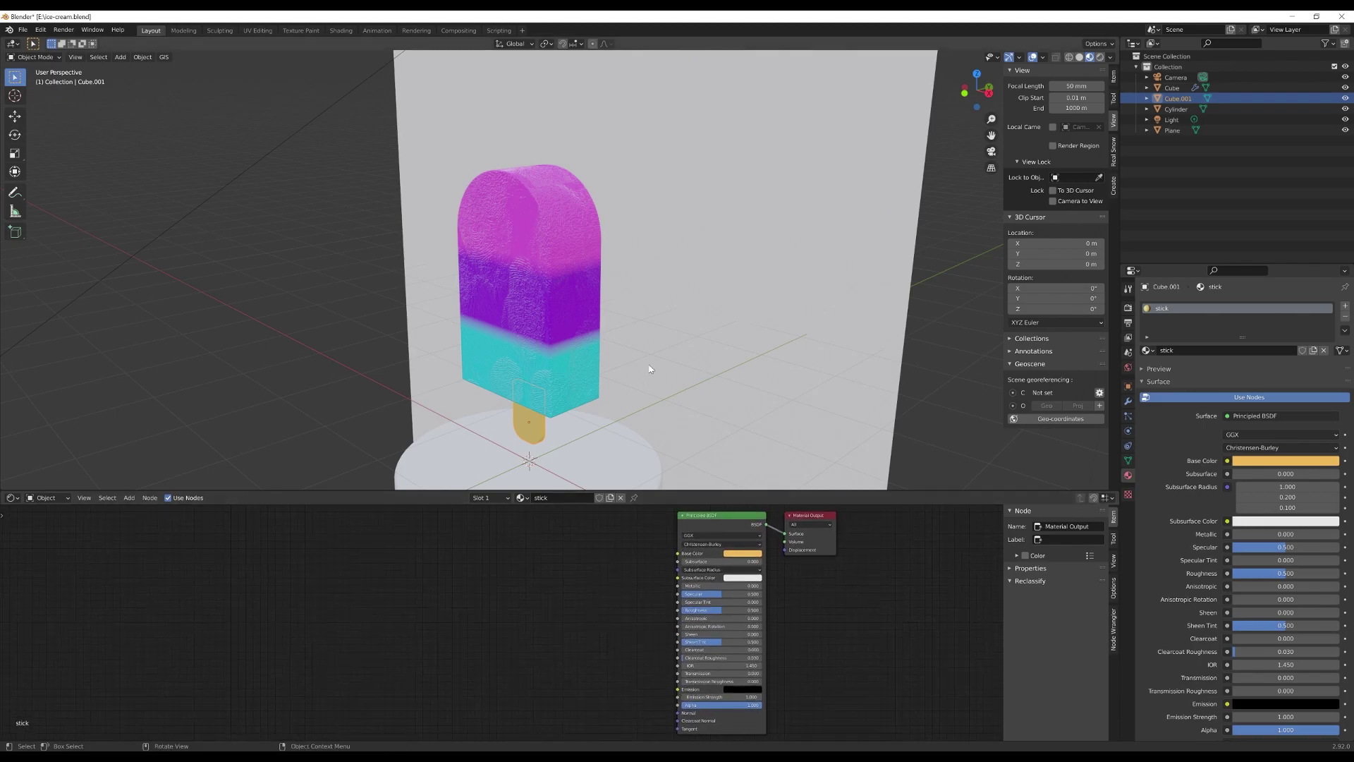
{"action": "scroll", "coordinate": [544, 451], "scroll_direction": "down", "scroll_amount": 1}
{"action": "left_click", "coordinate": [743, 552]}
{"action": "left_click", "coordinate": [747, 484]}
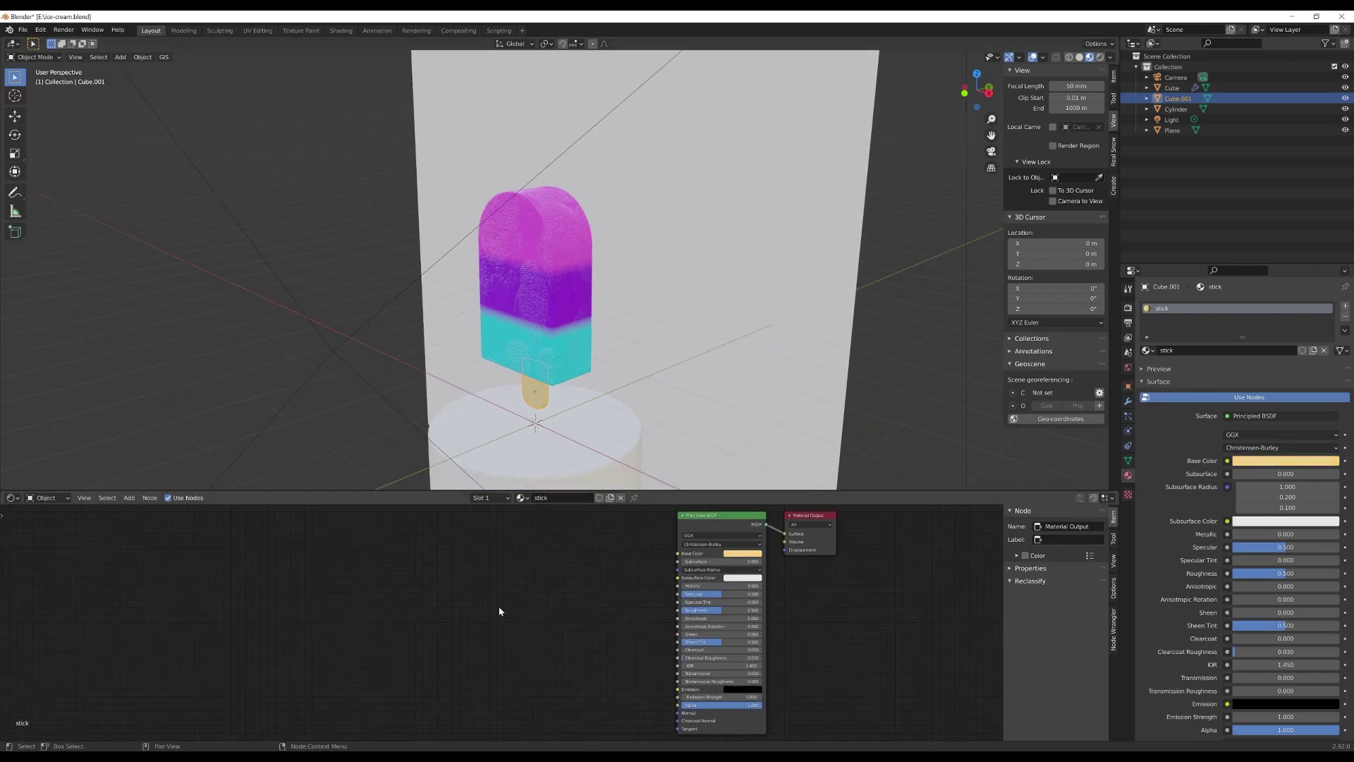
Step: Unwrap all faces of the cylinder pedestal with Smart UV Project
{"action": "left_click", "coordinate": [574, 464]}
{"action": "middle_click_drag", "start_coordinate": [640, 430], "coordinate": [726, 254]}
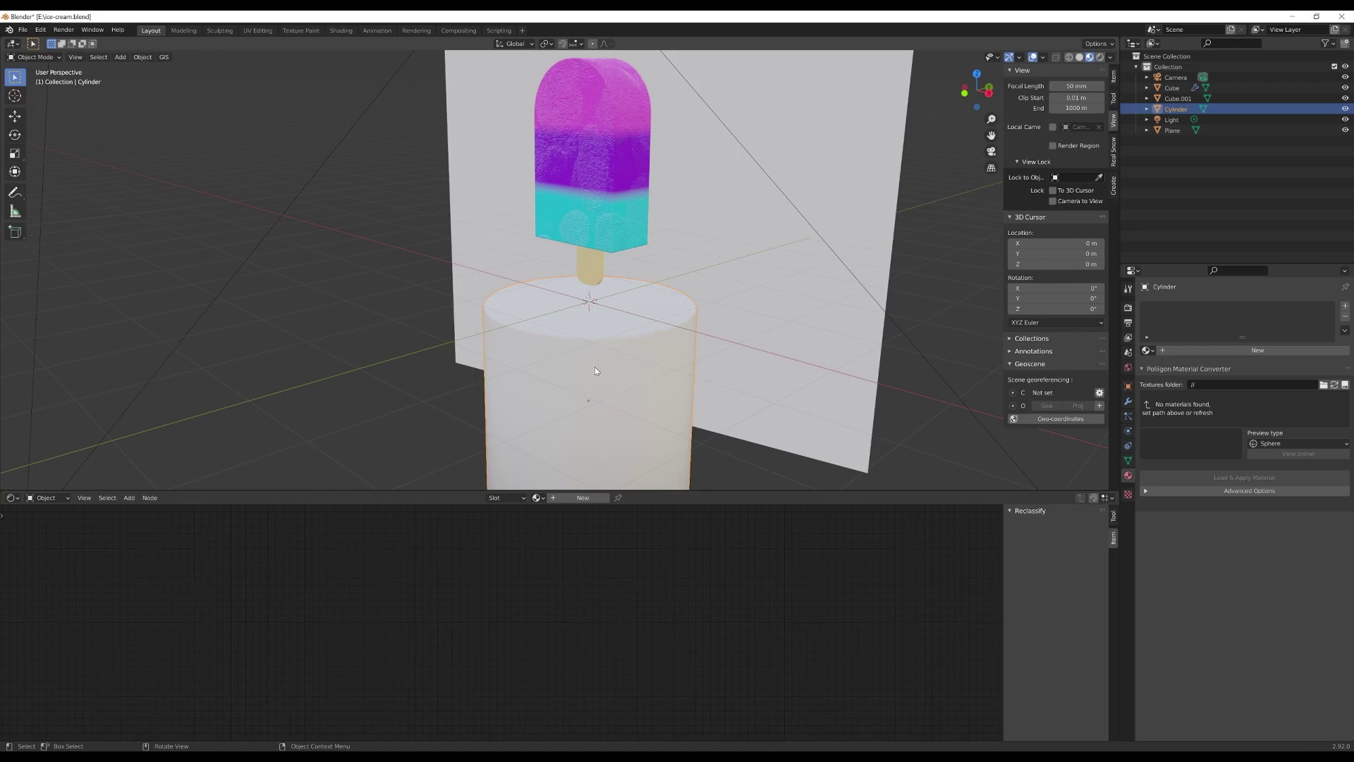
{"action": "key", "text": "Tab"}
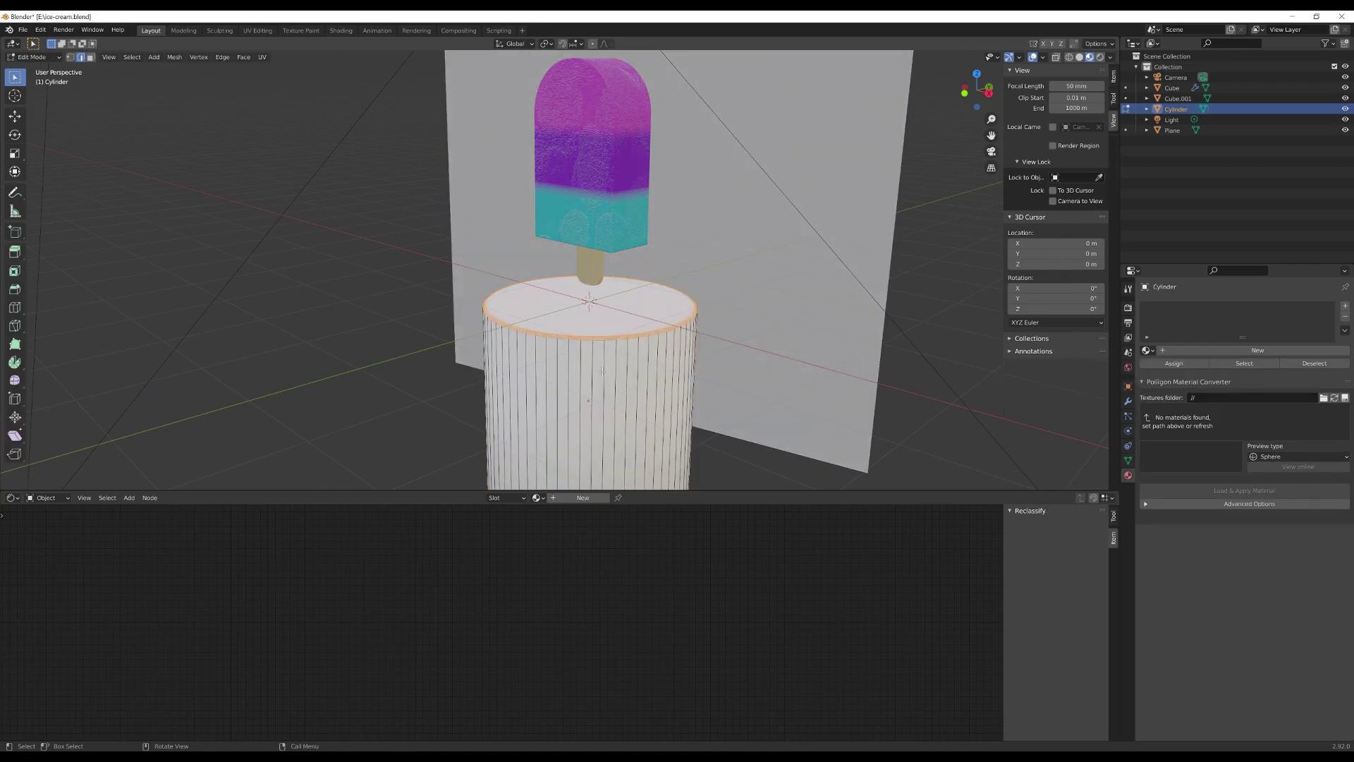
{"action": "key", "text": "a"}
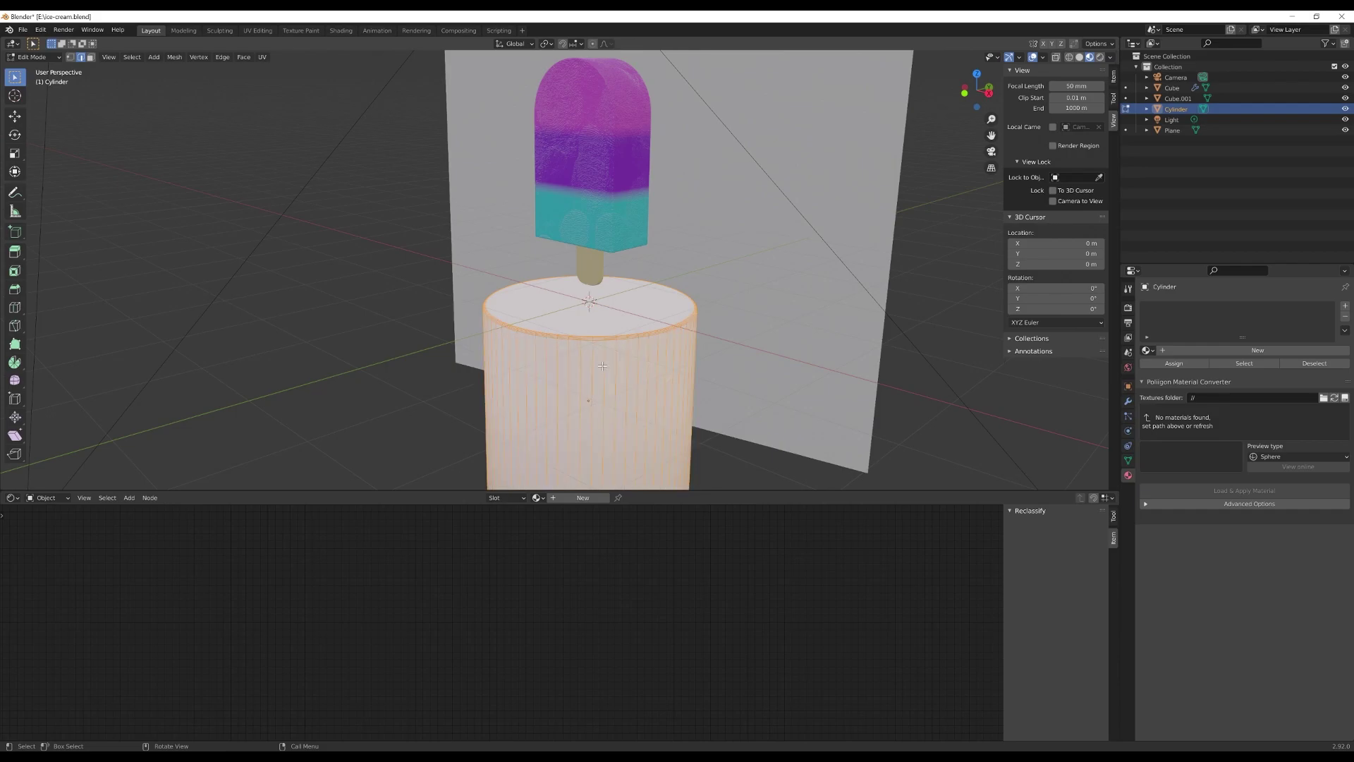
{"action": "key", "text": "u"}
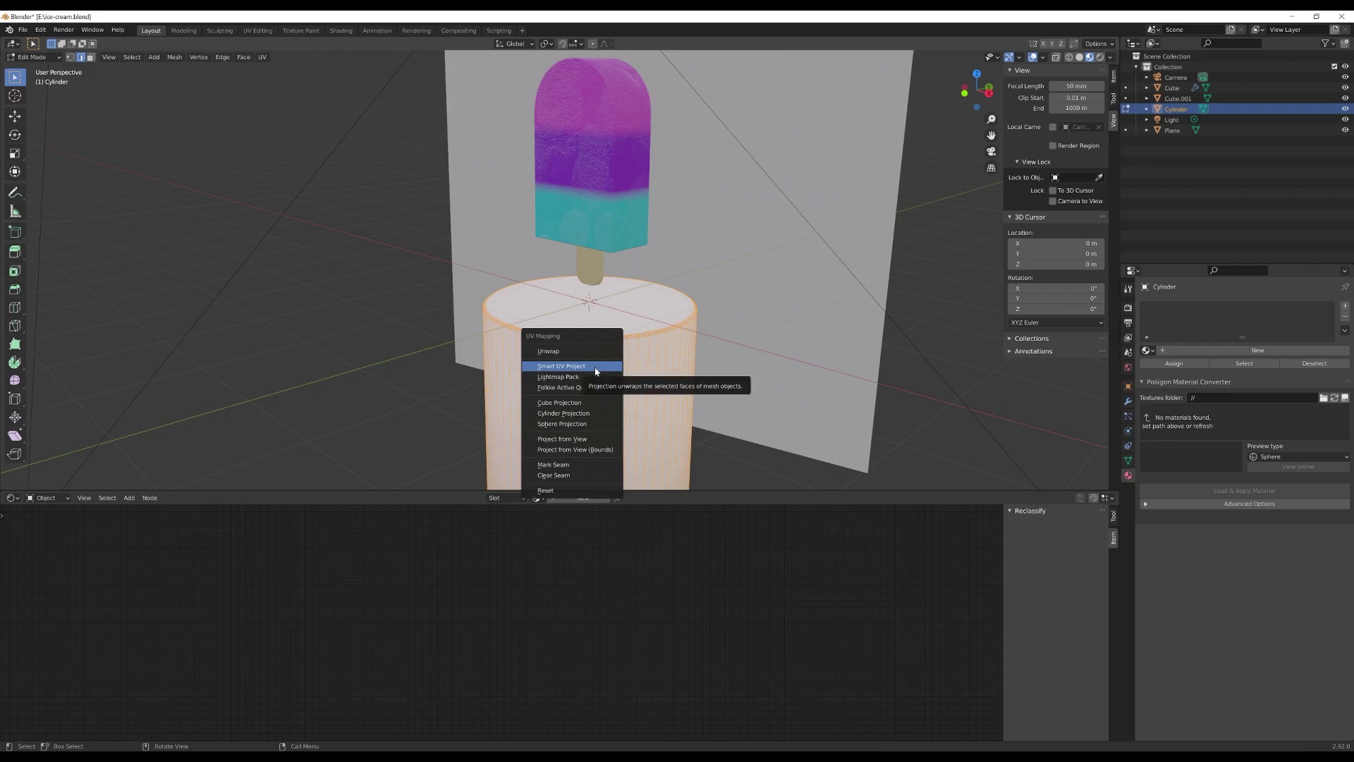
{"action": "left_click", "coordinate": [601, 368]}
{"action": "left_click", "coordinate": [614, 451]}
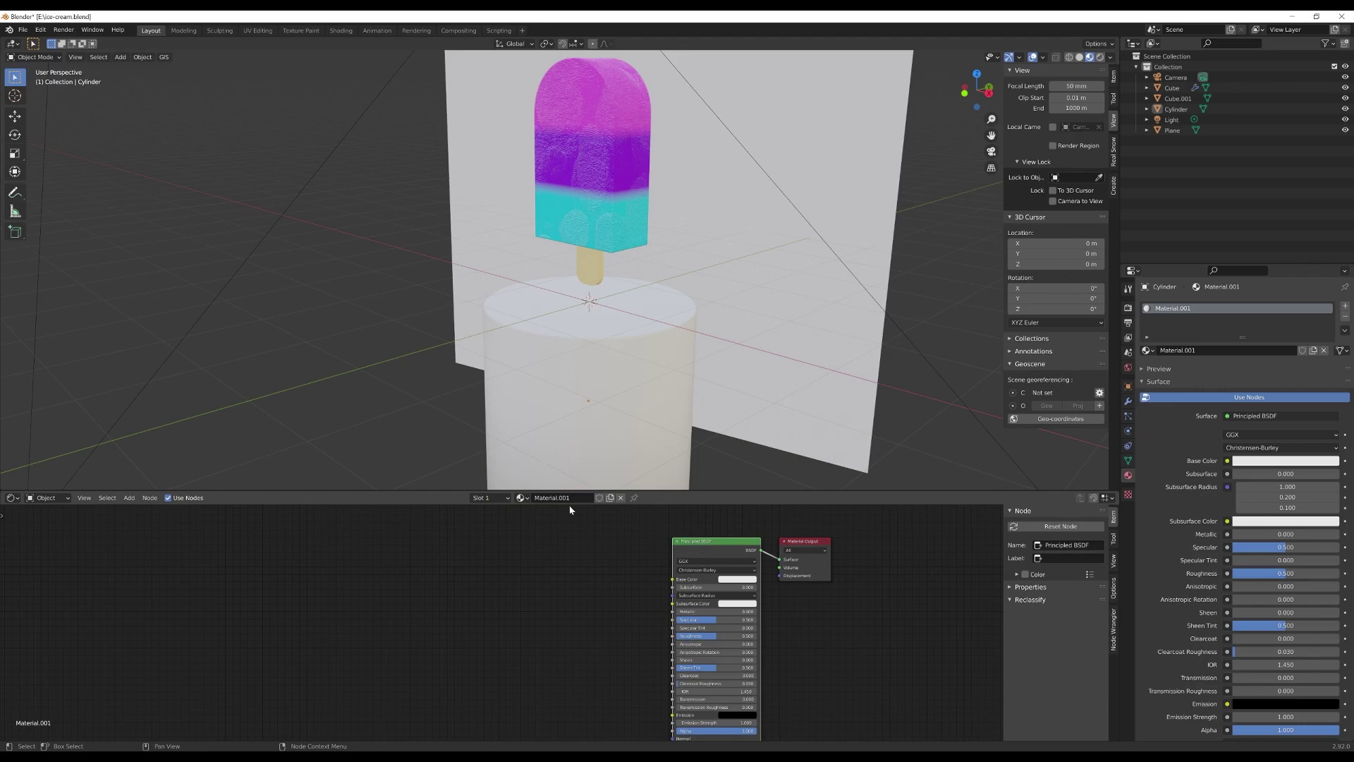
Step: Name the cylinder pedestal's new material "base"
{"action": "key", "text": "BackSpace"}
{"action": "type", "text": "base"}
{"action": "key", "text": "Return"}
Step: Load the Marble006_2K Color, Roughness and Normal maps into the base material with Principled Texture Setup
{"action": "key", "text": "ctrl+shift+t"}
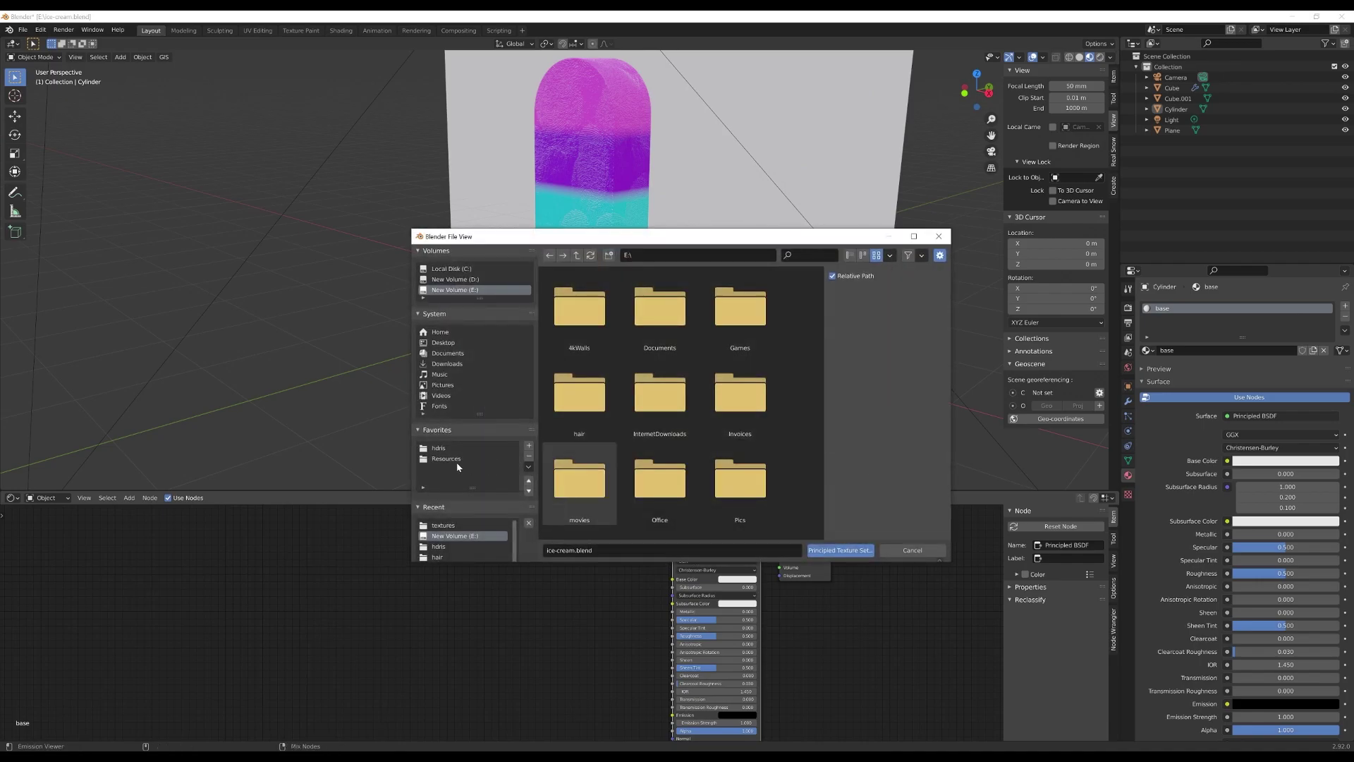
{"action": "left_click", "coordinate": [455, 458]}
{"action": "left_click", "coordinate": [741, 321]}
{"action": "double_click", "coordinate": [740, 322]}
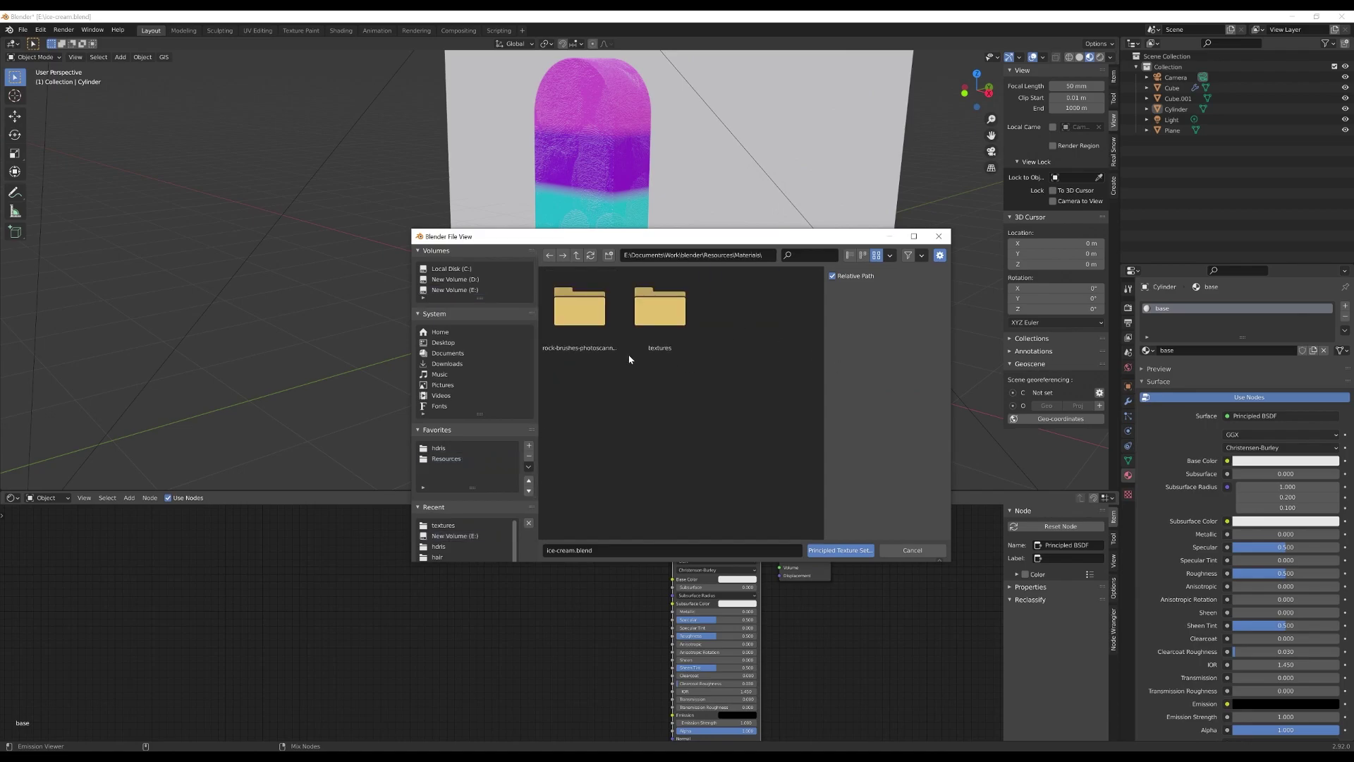
{"action": "double_click", "coordinate": [659, 310]}
{"action": "scroll", "coordinate": [705, 423], "scroll_direction": "down", "scroll_amount": 3}
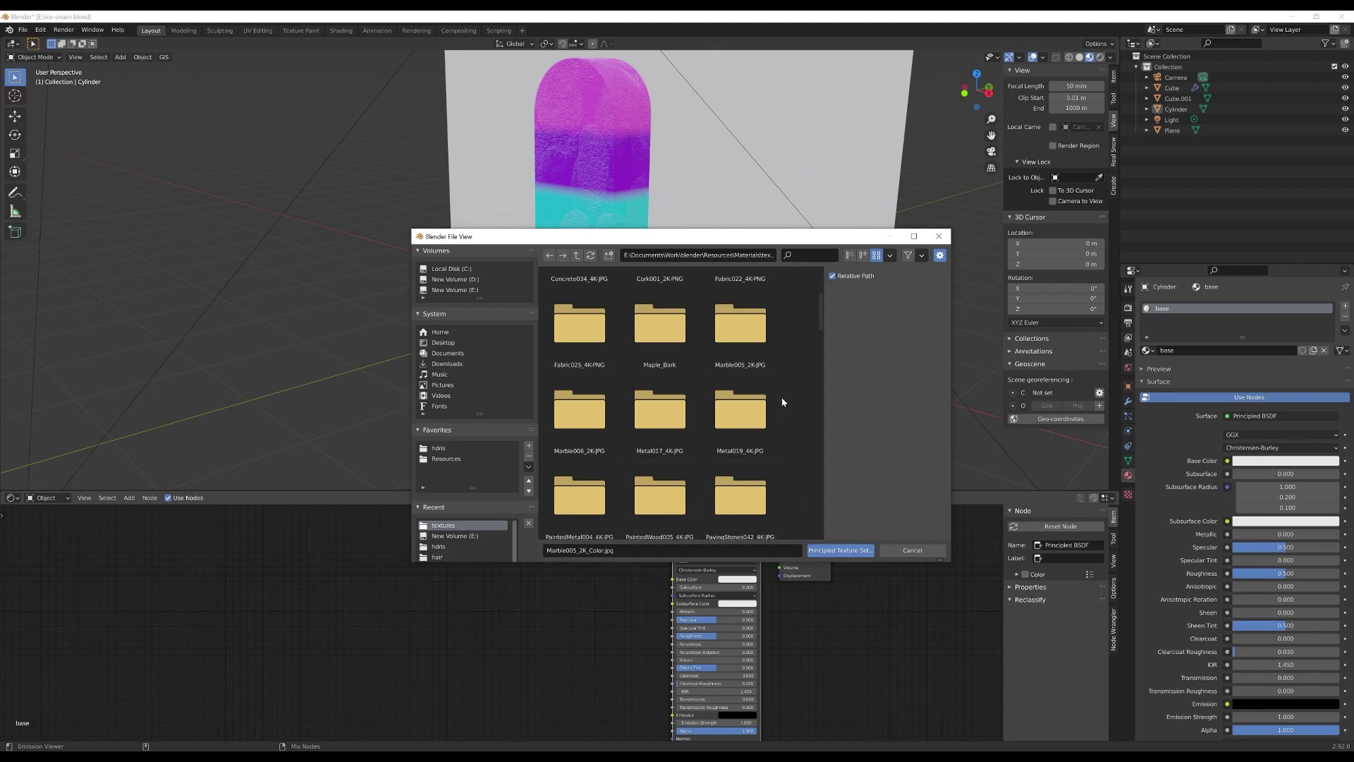
{"action": "double_click", "coordinate": [598, 427]}
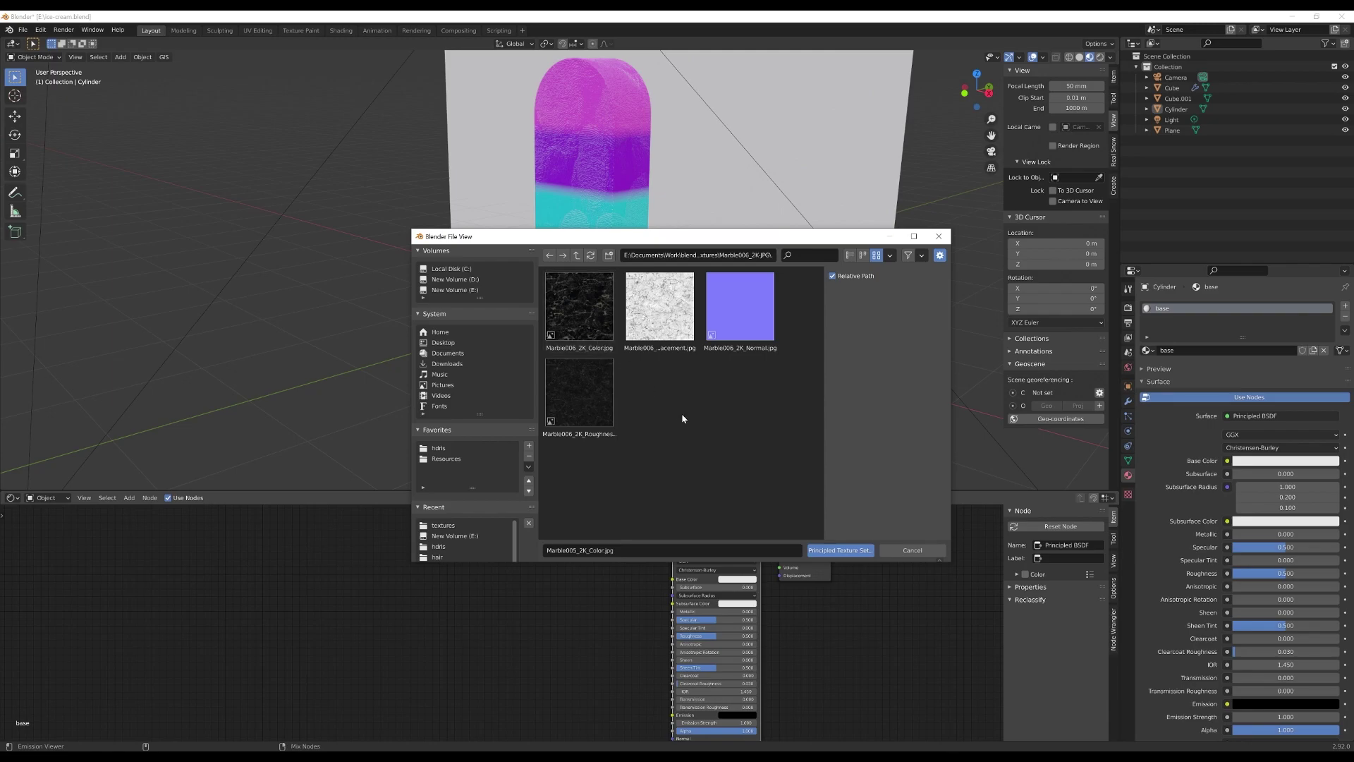
{"action": "left_click", "coordinate": [594, 327]}
{"action": "left_click", "coordinate": [580, 395], "text": "ctrl"}
{"action": "left_click", "coordinate": [751, 332], "text": "ctrl"}
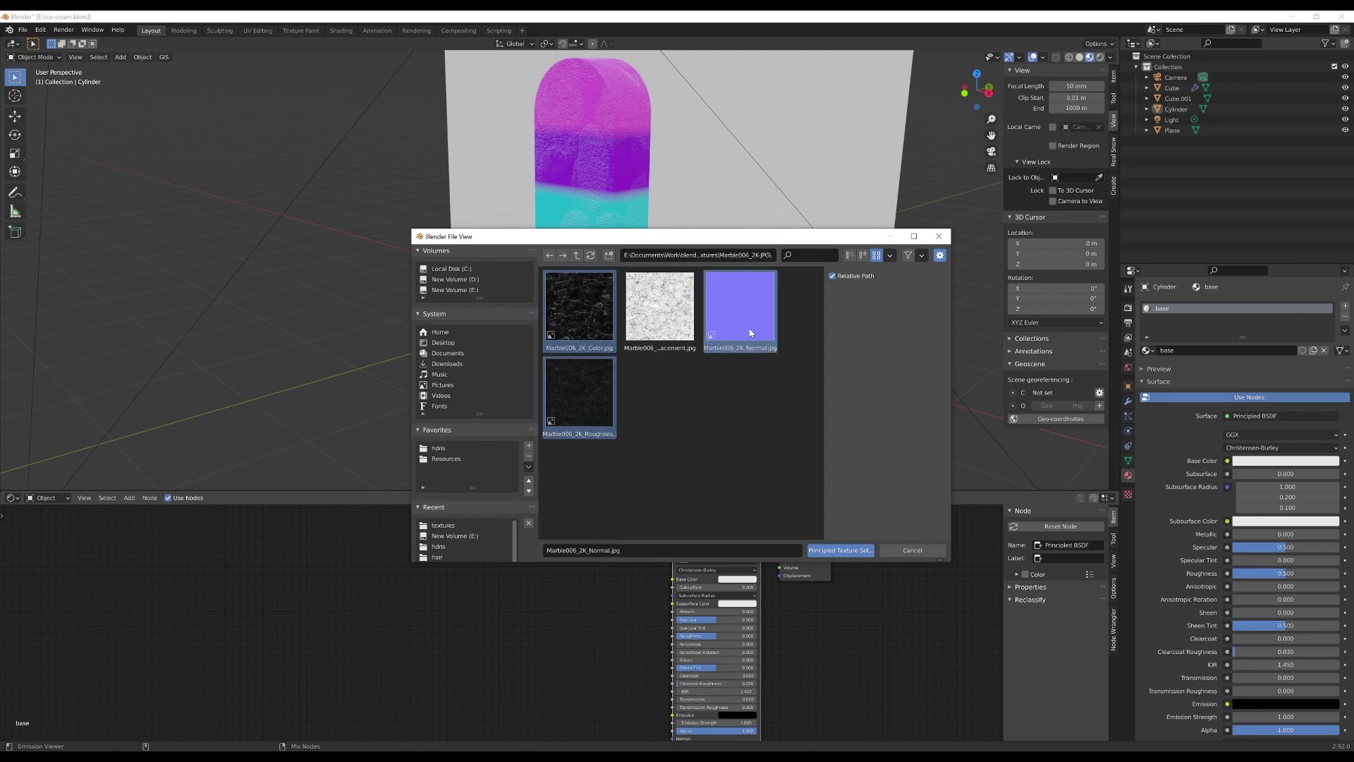
{"action": "left_click", "coordinate": [840, 550]}
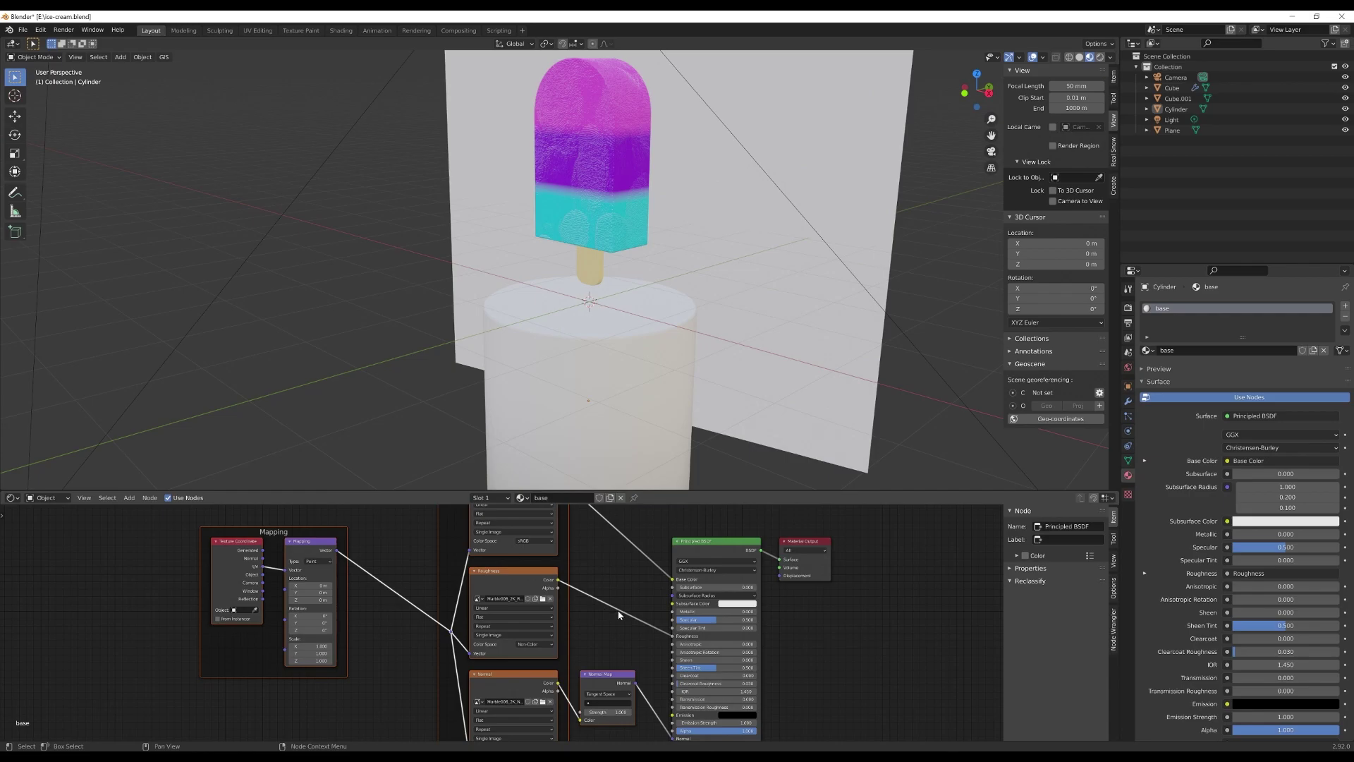
Step: Examine the marble-textured pedestal and the popsicle up close and through the camera view
{"action": "middle_click_drag", "start_coordinate": [620, 403], "coordinate": [582, 388]}
{"action": "scroll", "coordinate": [631, 351], "scroll_direction": "up", "scroll_amount": 3}
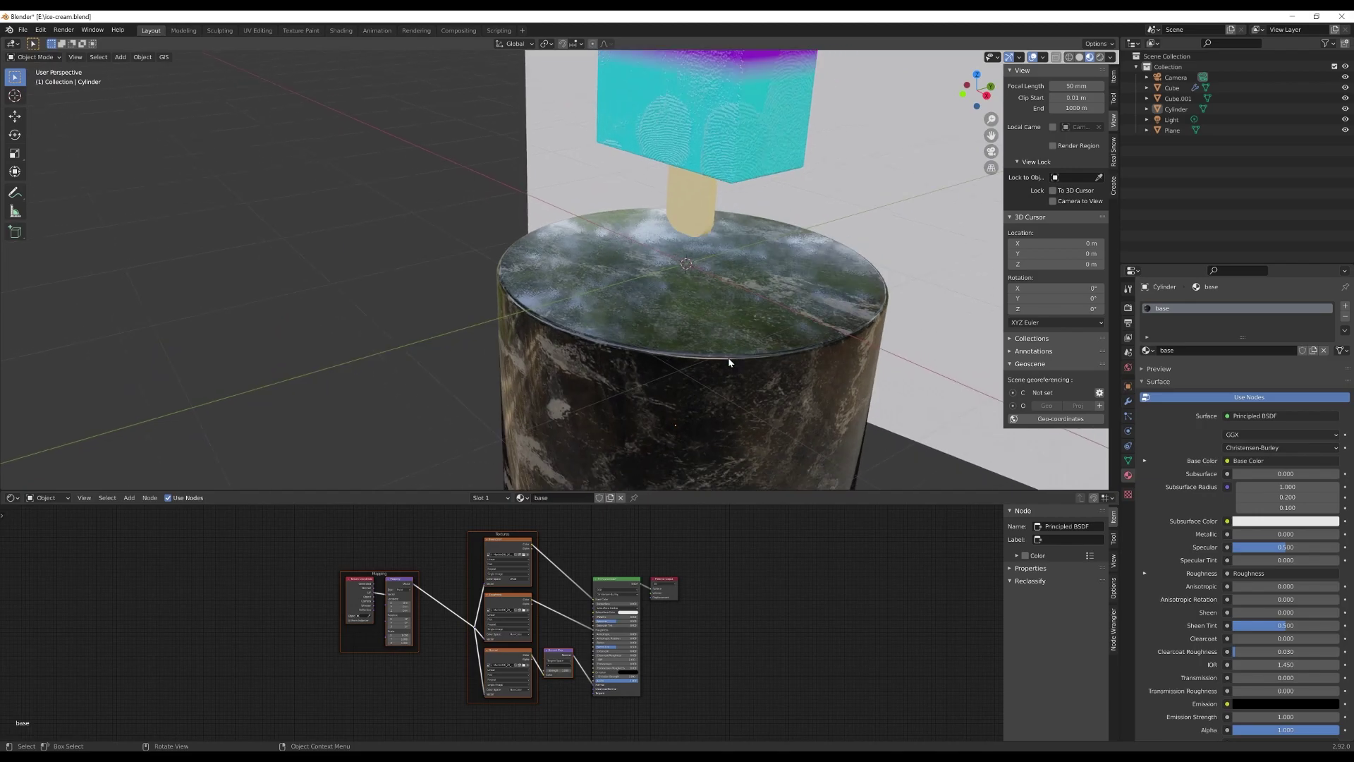
{"action": "key", "text": "KP_0"}
{"action": "scroll", "coordinate": [494, 355], "scroll_direction": "down", "scroll_amount": 5}
{"action": "scroll", "coordinate": [564, 424], "scroll_direction": "up", "scroll_amount": 3}
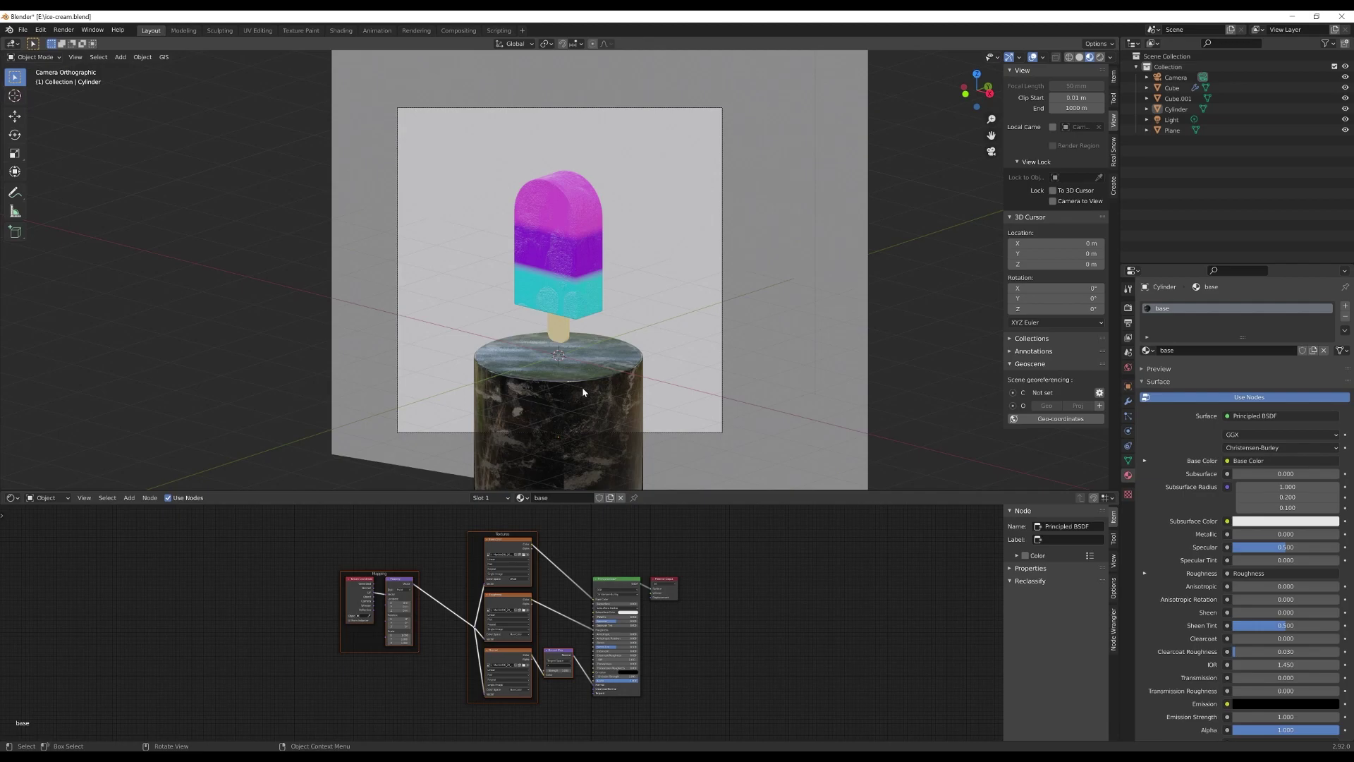
{"action": "middle_click_drag", "start_coordinate": [594, 340], "coordinate": [608, 359]}
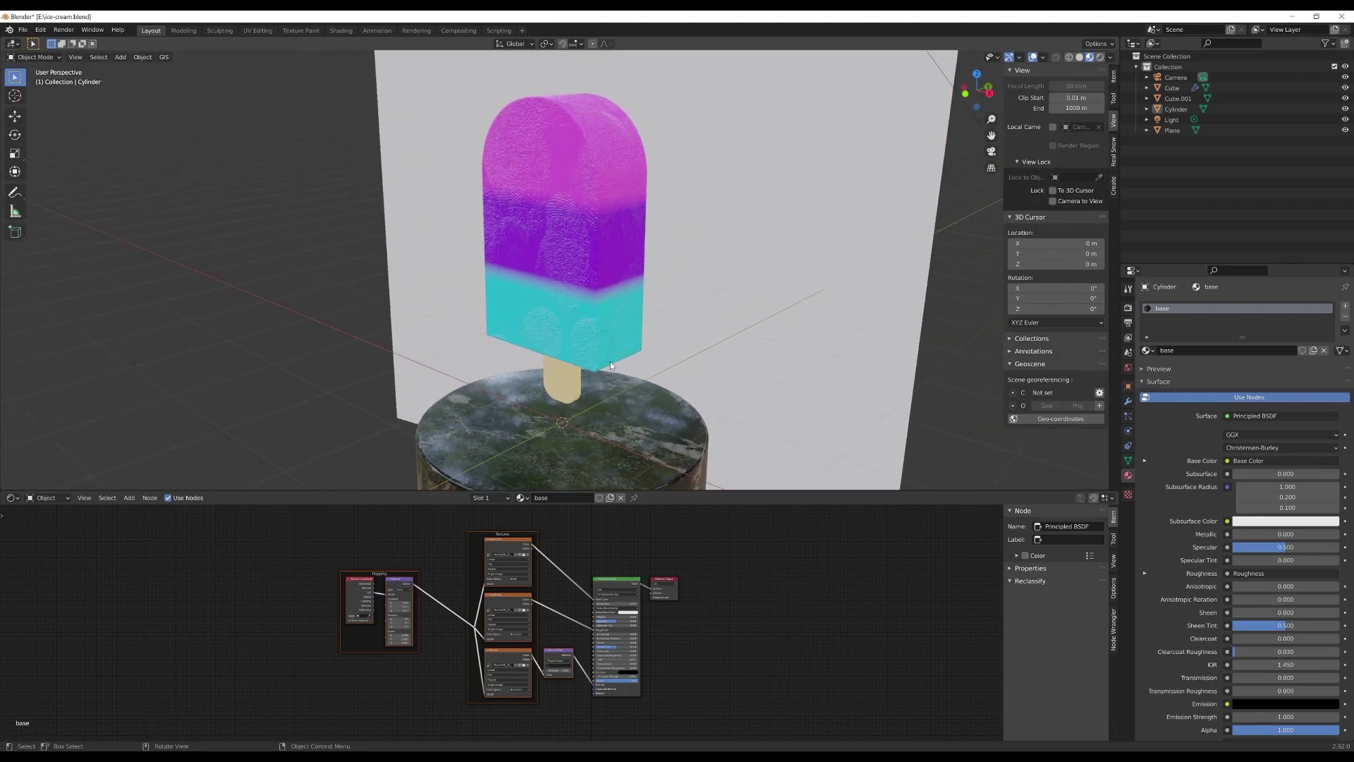
{"action": "key", "text": "KP_0"}
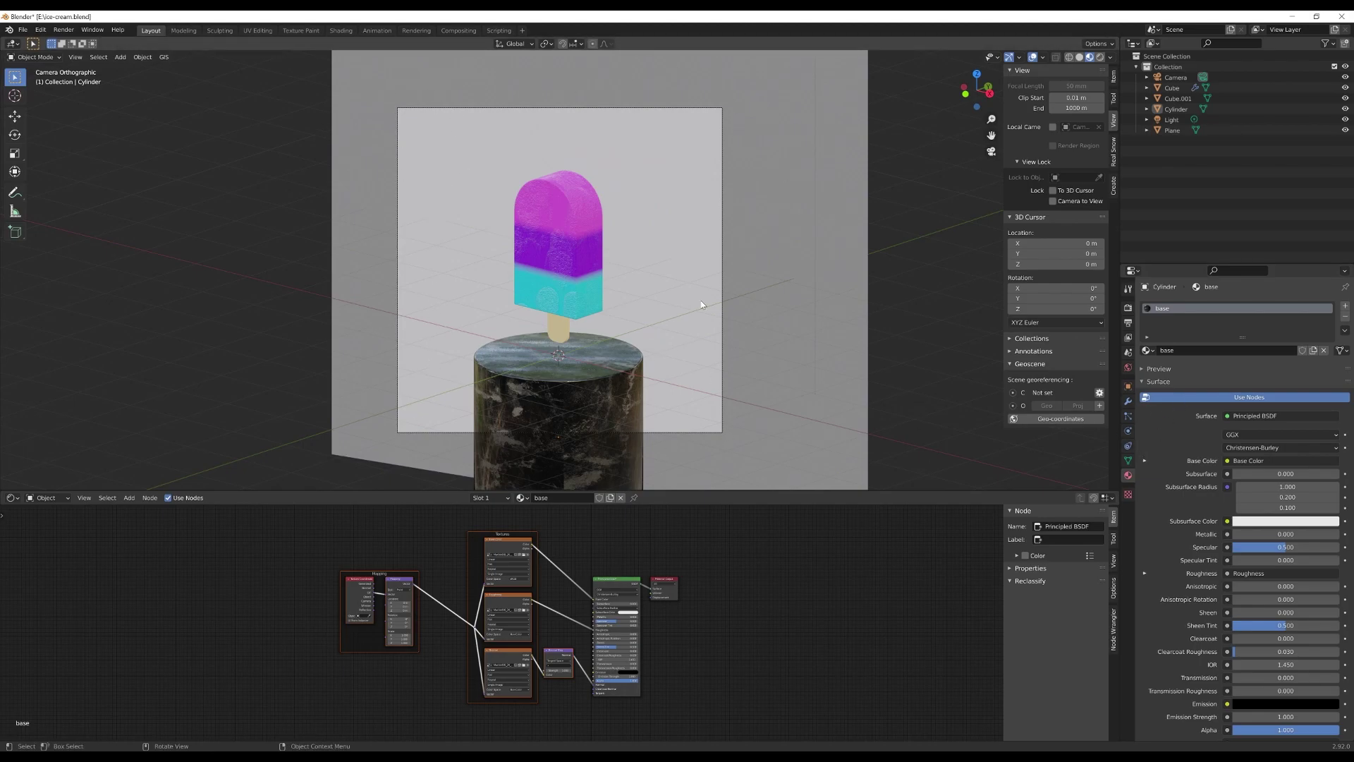
Step: Create a new material on the backdrop plane and name it "background"
{"action": "left_click", "coordinate": [671, 339]}
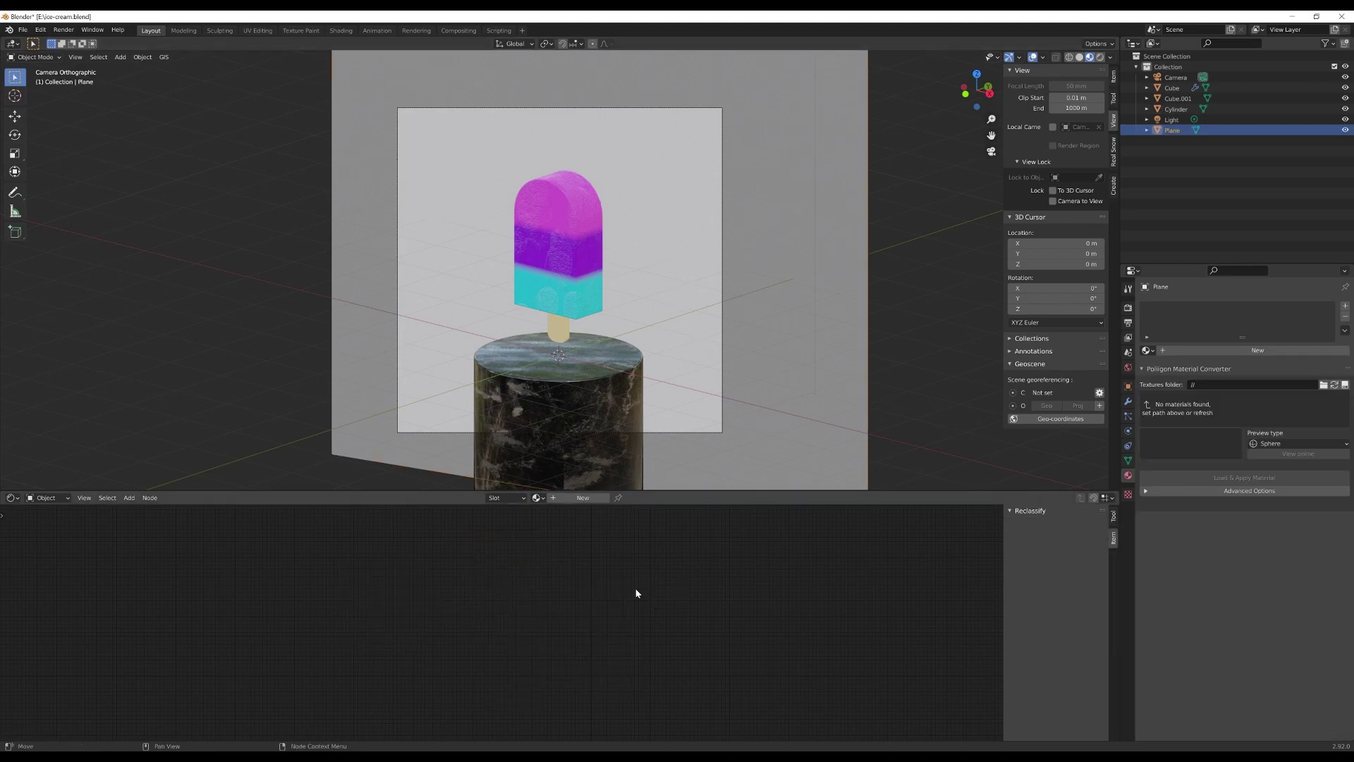
{"action": "left_click", "coordinate": [583, 498]}
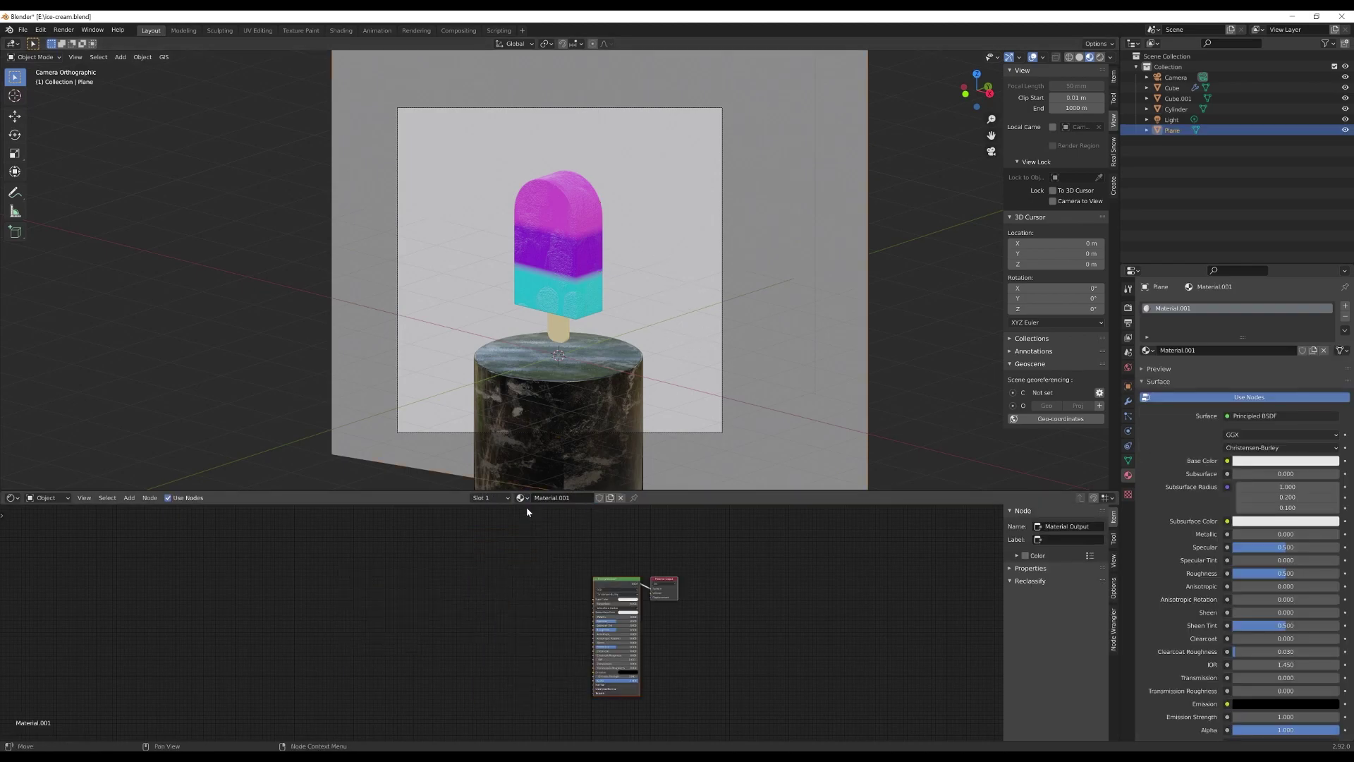
{"action": "left_click", "coordinate": [571, 498]}
{"action": "type", "text": "background"}
{"action": "key", "text": "Return"}
Step: Give the background material a light pink Base Color
{"action": "scroll", "coordinate": [753, 577], "scroll_direction": "up", "scroll_amount": 3}
{"action": "left_click", "coordinate": [754, 577]}
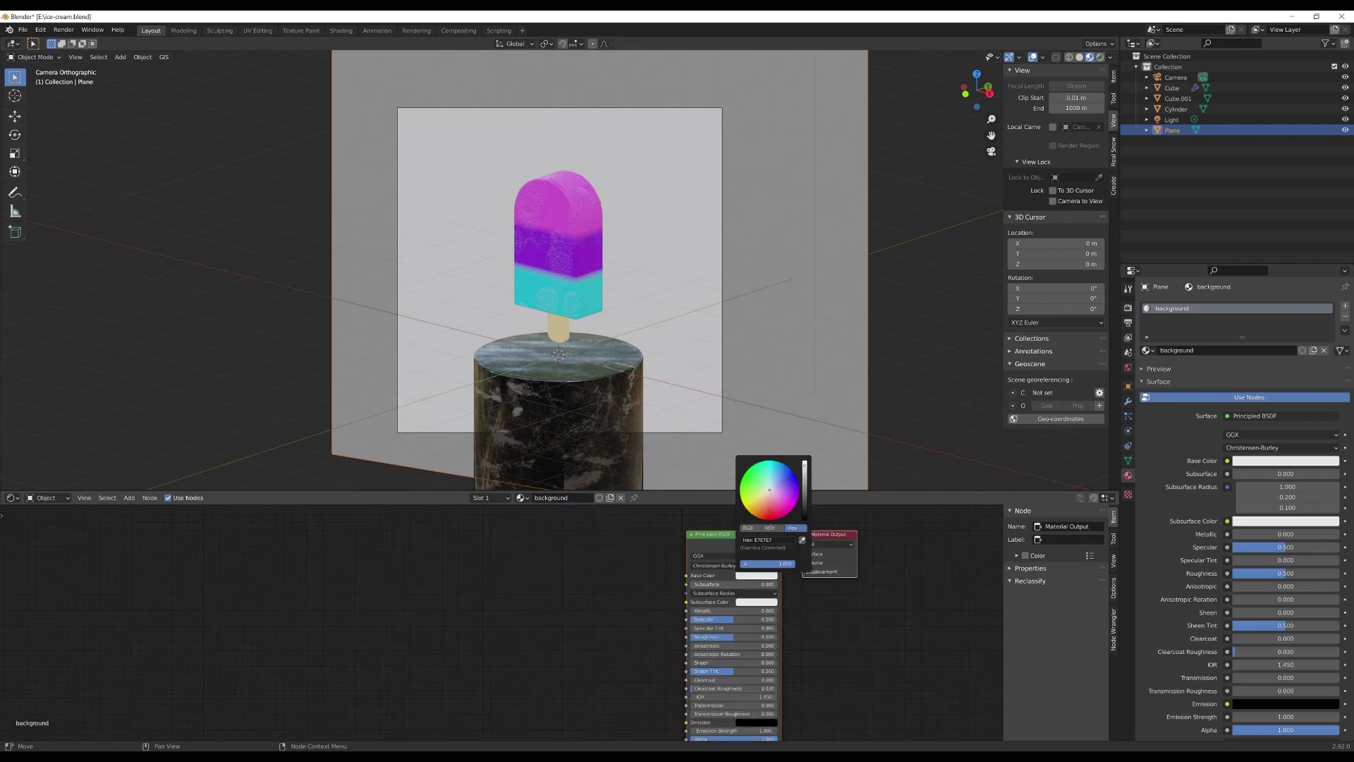
{"action": "left_click", "coordinate": [773, 496]}
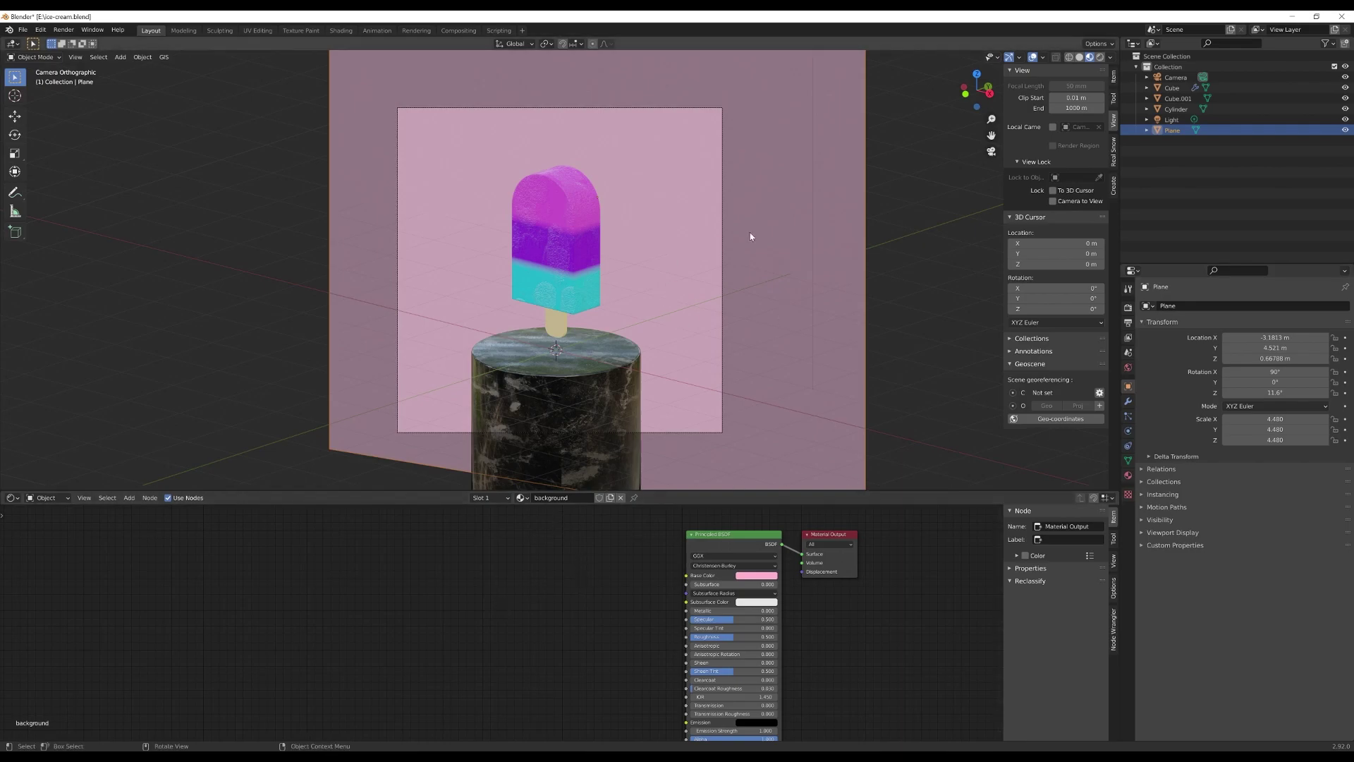
Step: Connect an Environment Texture to the World background's Color
{"action": "left_click", "coordinate": [1128, 368]}
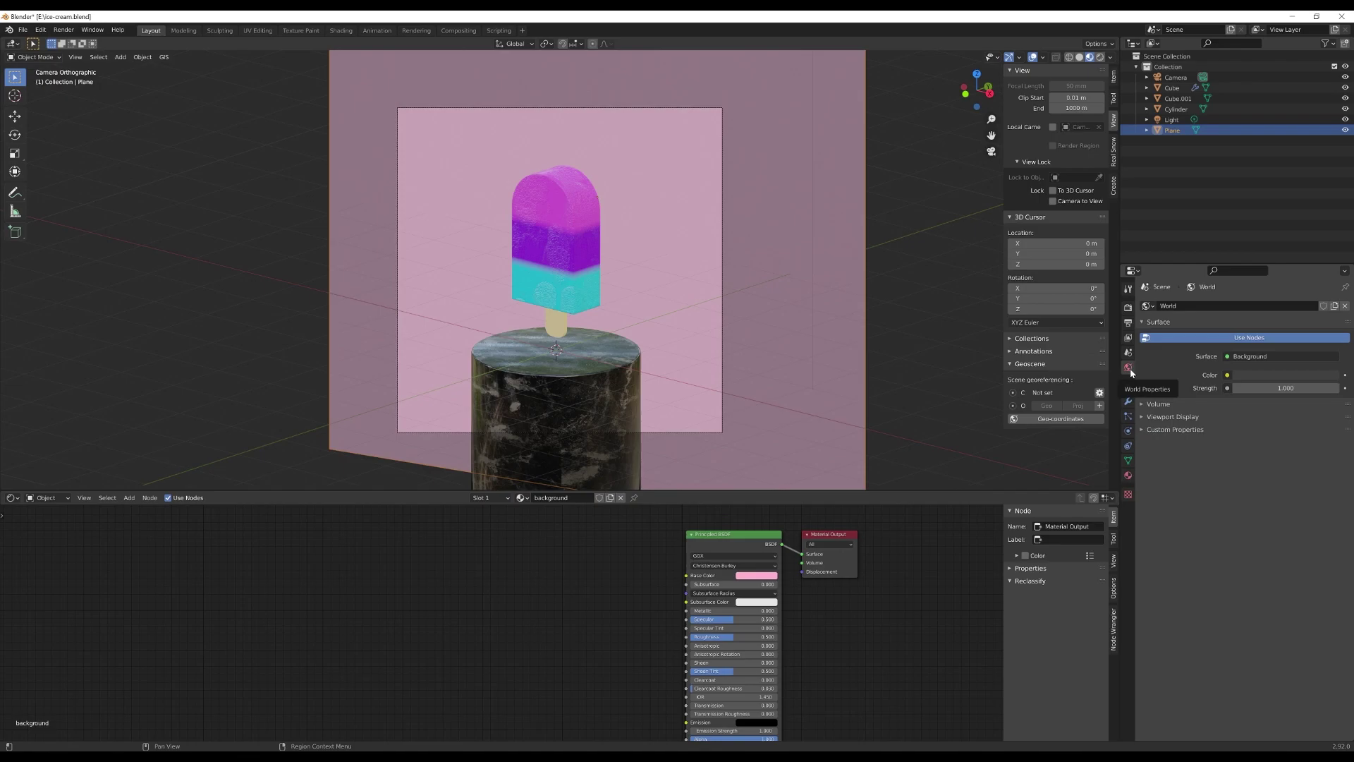
{"action": "left_click", "coordinate": [1242, 375]}
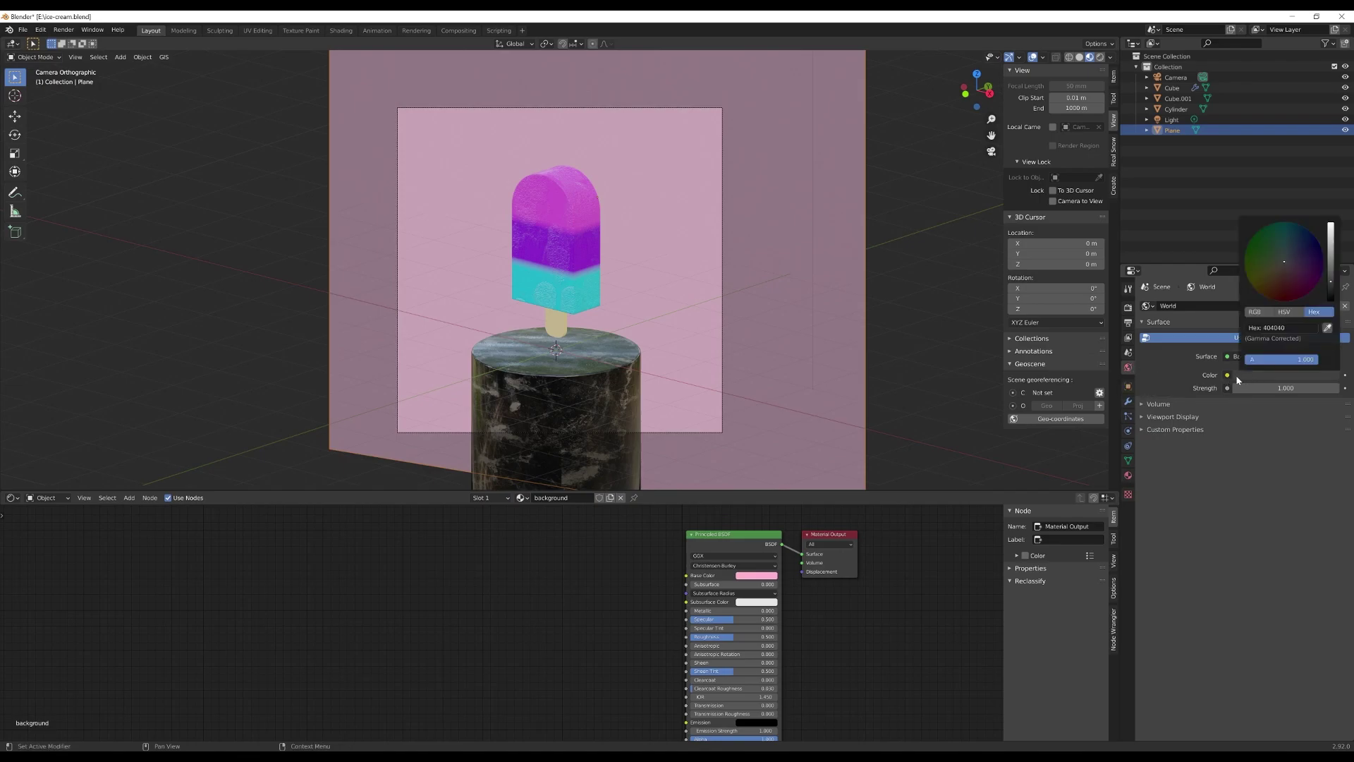
{"action": "left_click", "coordinate": [1226, 375]}
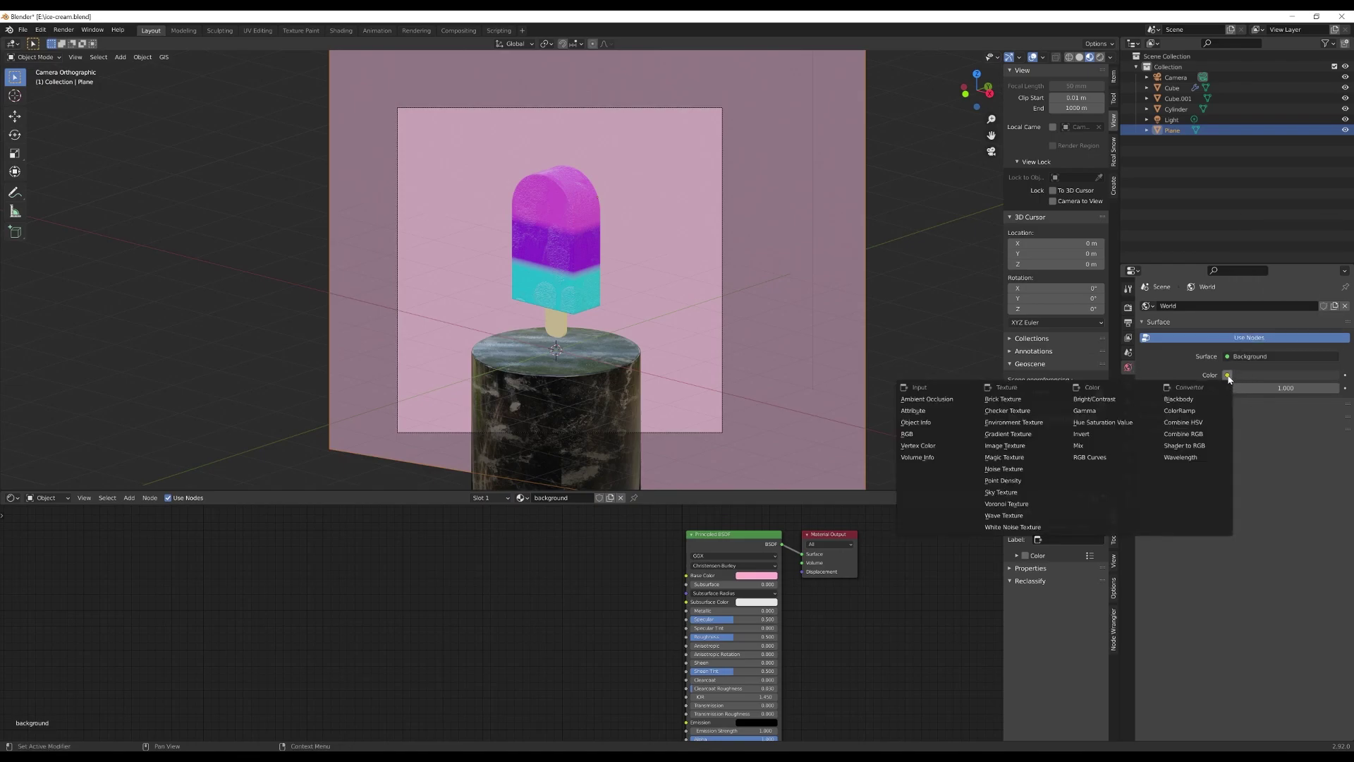
{"action": "left_click", "coordinate": [1038, 422]}
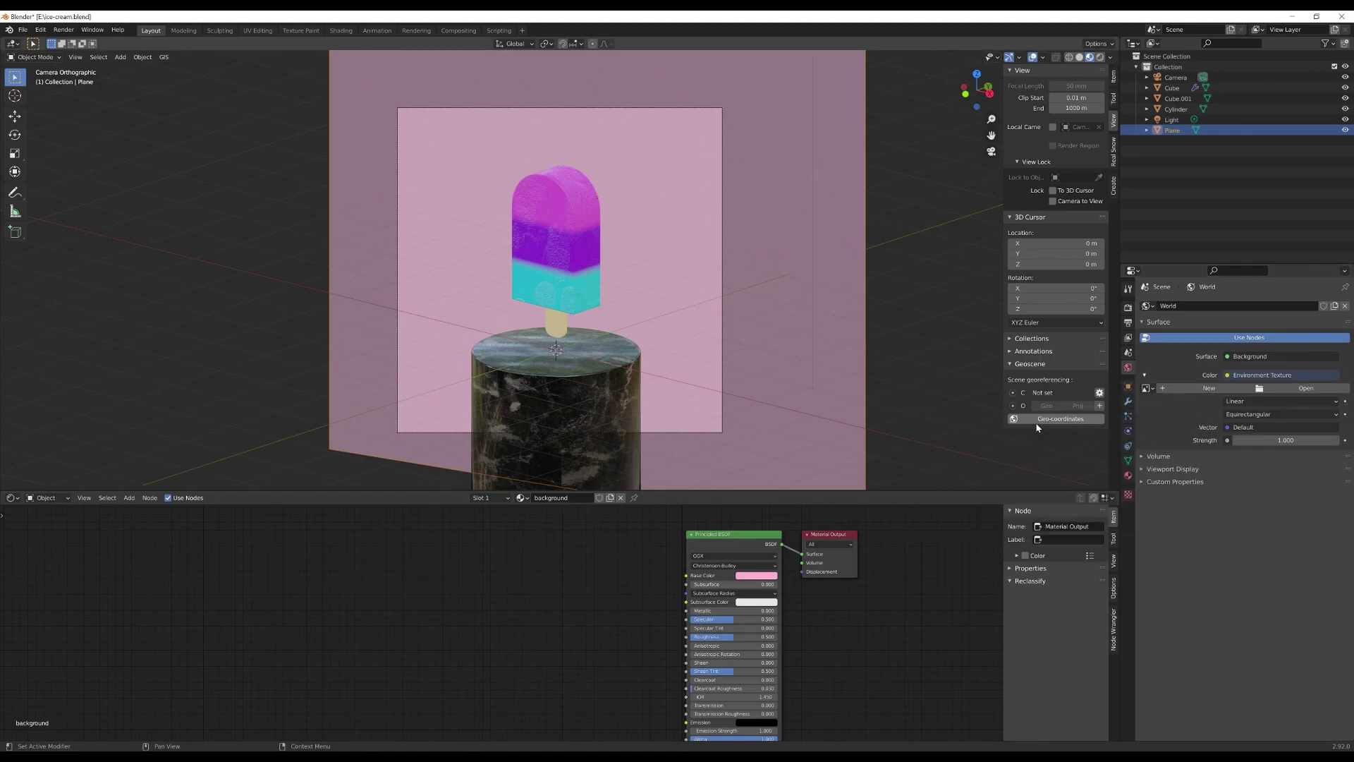
Step: Open autoshop_01_2k.hdr from the hdris folder as the environment image and switch the viewport to Rendered shading
{"action": "left_click", "coordinate": [1298, 391]}
{"action": "left_click", "coordinate": [438, 447]}
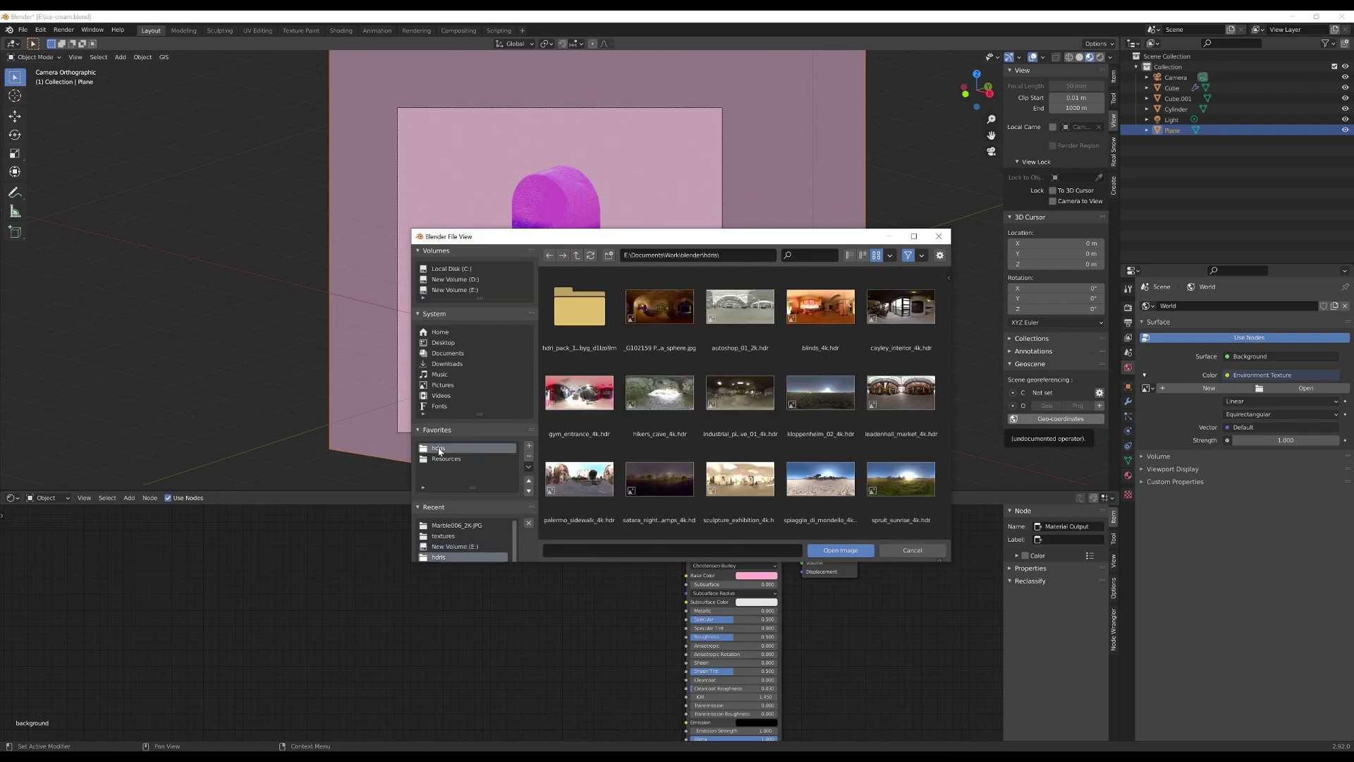
{"action": "scroll", "coordinate": [749, 415], "scroll_direction": "down", "scroll_amount": 2}
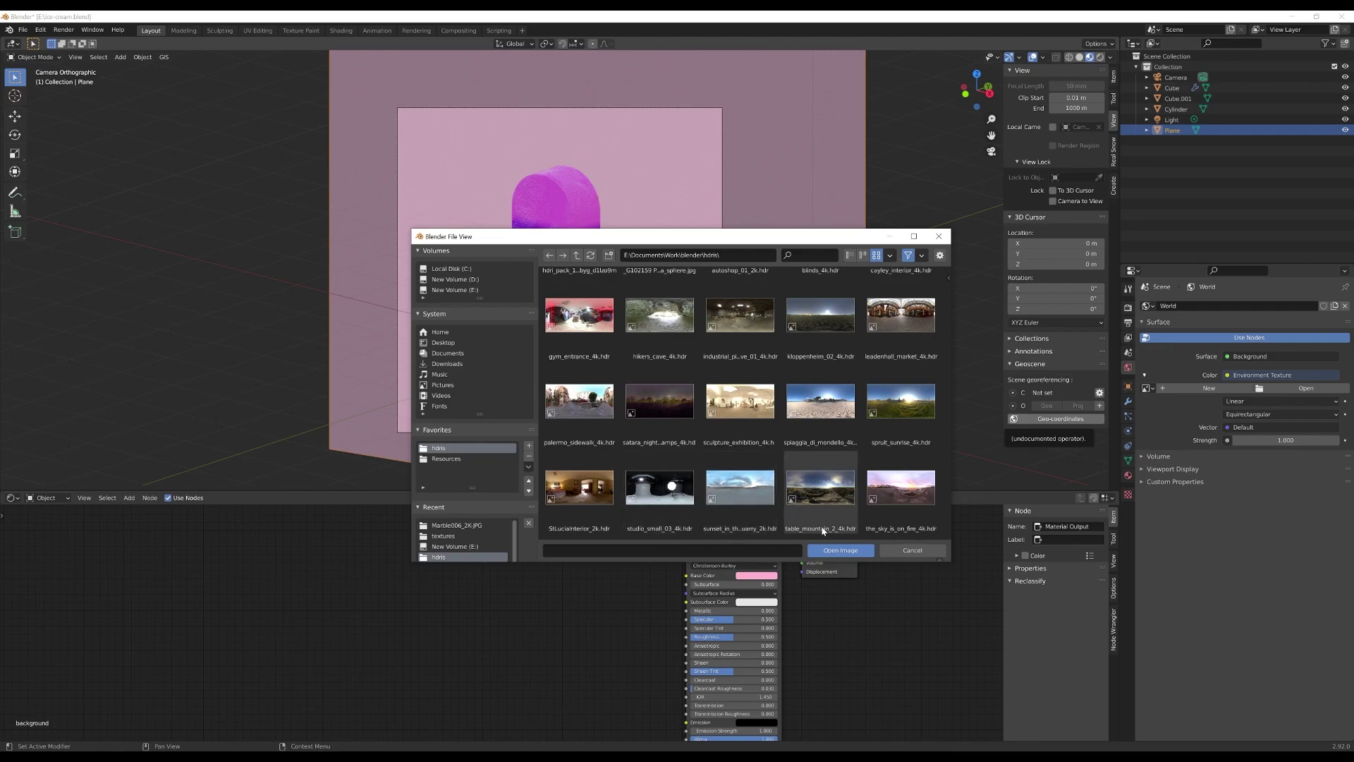
{"action": "scroll", "coordinate": [801, 451], "scroll_direction": "up", "scroll_amount": 1}
{"action": "left_click", "coordinate": [745, 325]}
{"action": "left_click", "coordinate": [840, 551]}
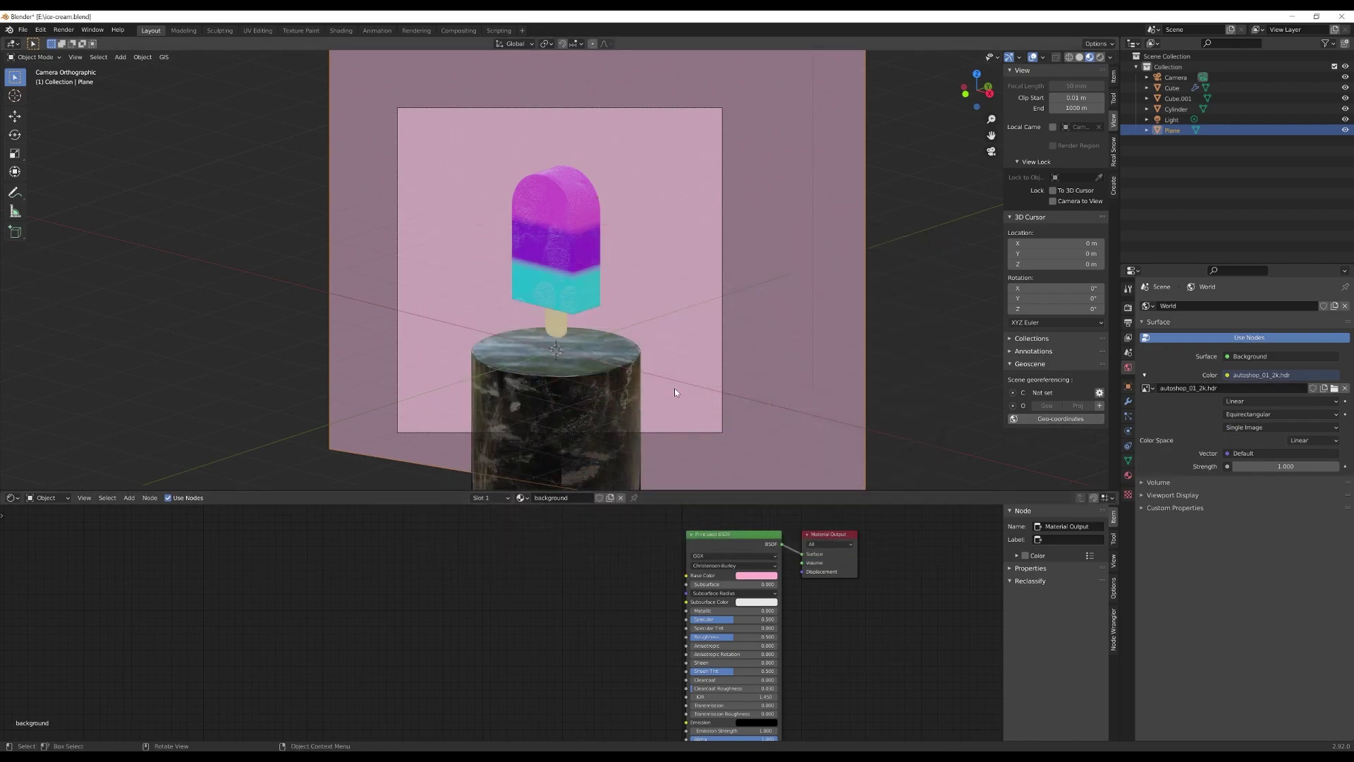
{"action": "key", "text": "z"}
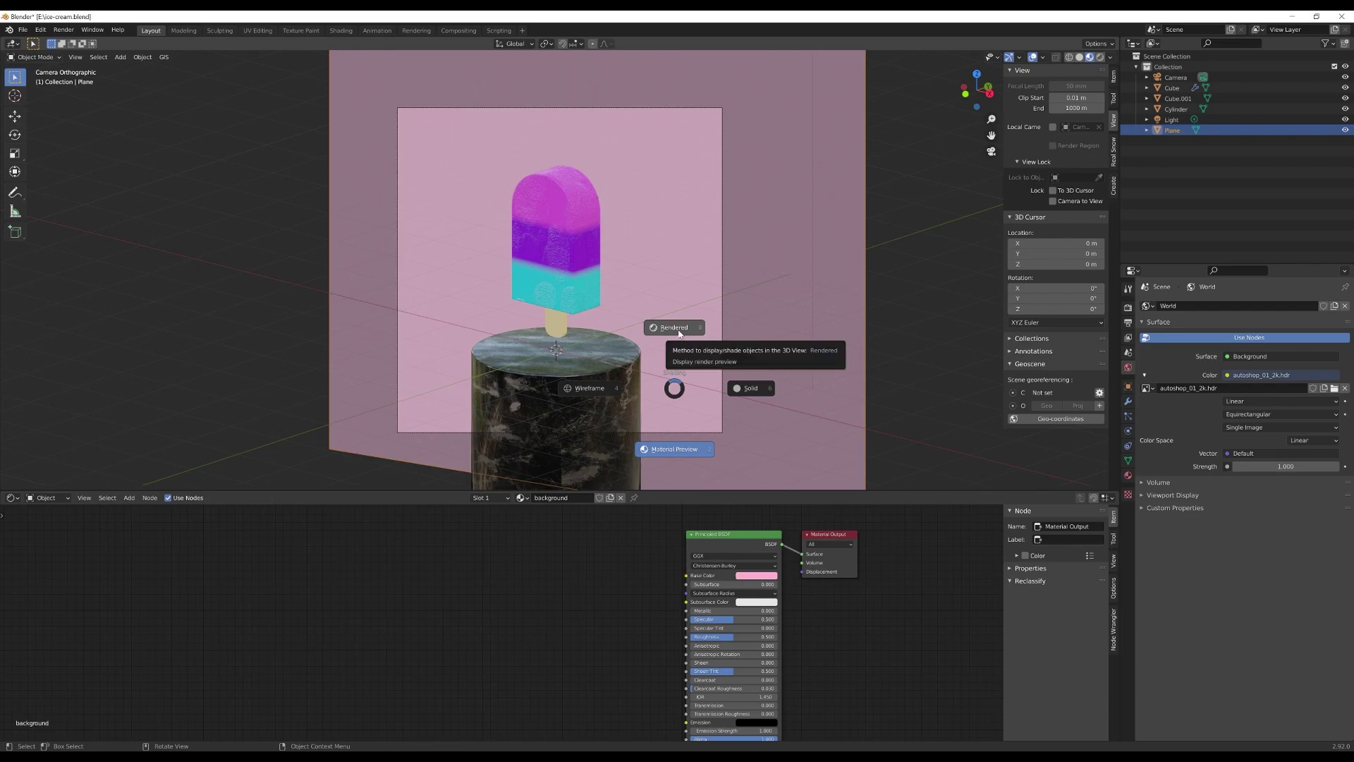
{"action": "left_click", "coordinate": [678, 330]}
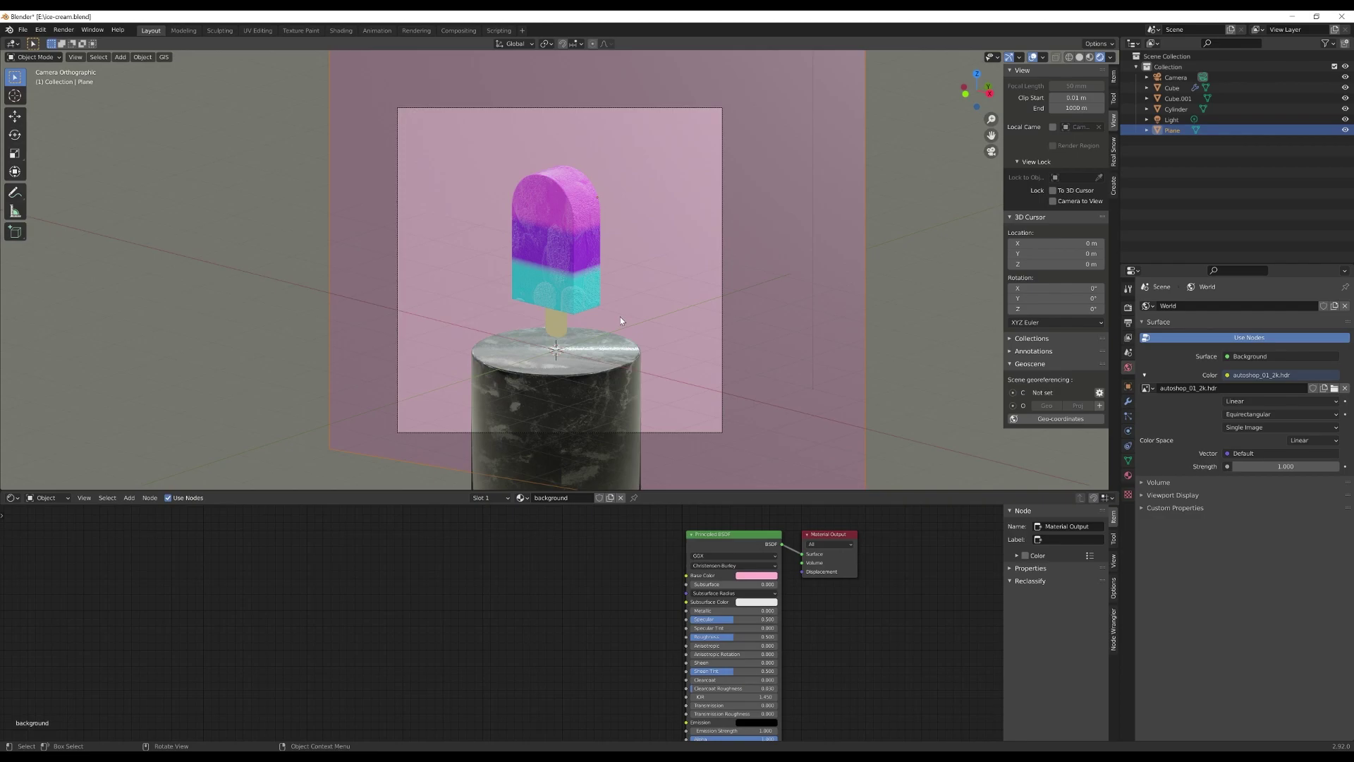
Step: Add an Area light at the scene origin and raise it along Z to above the popsicle
{"action": "key", "text": "shift+a"}
{"action": "key", "text": "shift+a"}
{"action": "key", "text": "shift+a"}
{"action": "mouse_move", "coordinate": [663, 299]}
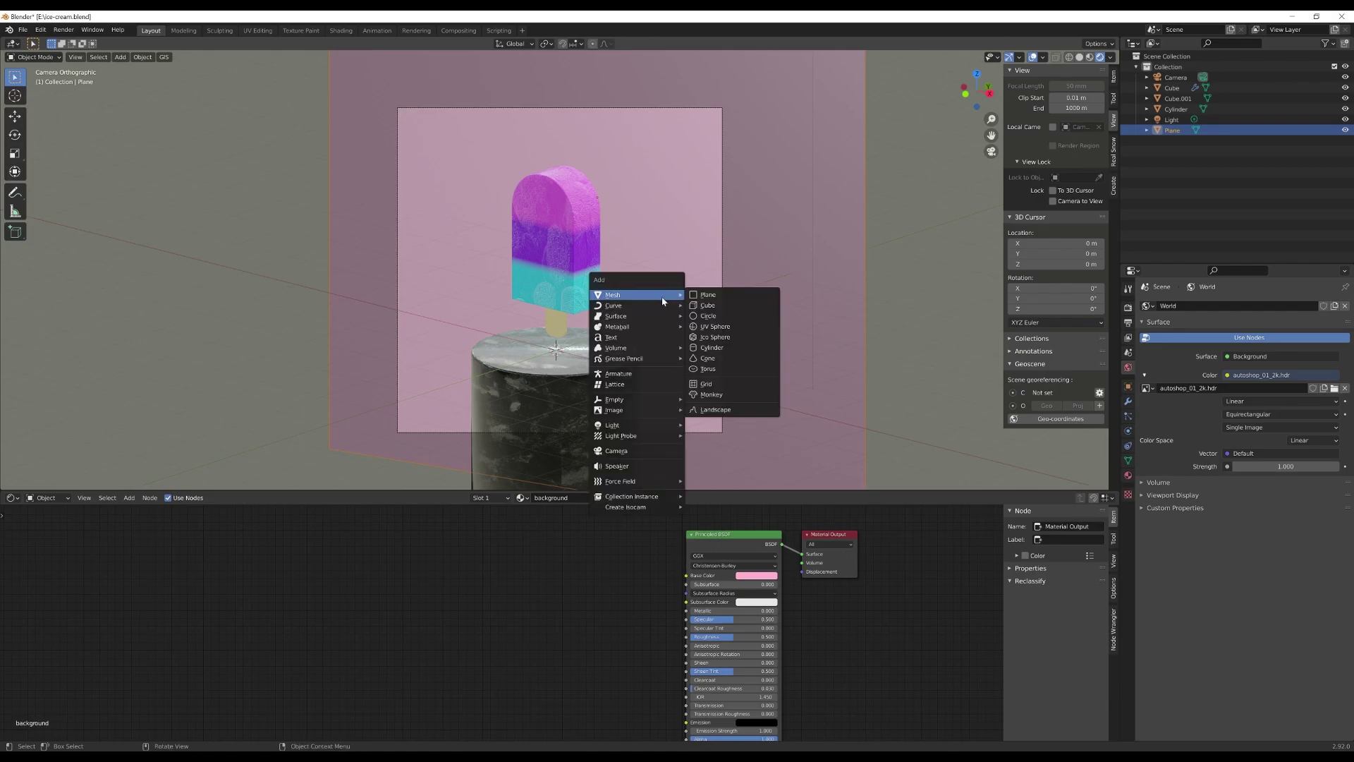
{"action": "mouse_move", "coordinate": [678, 425]}
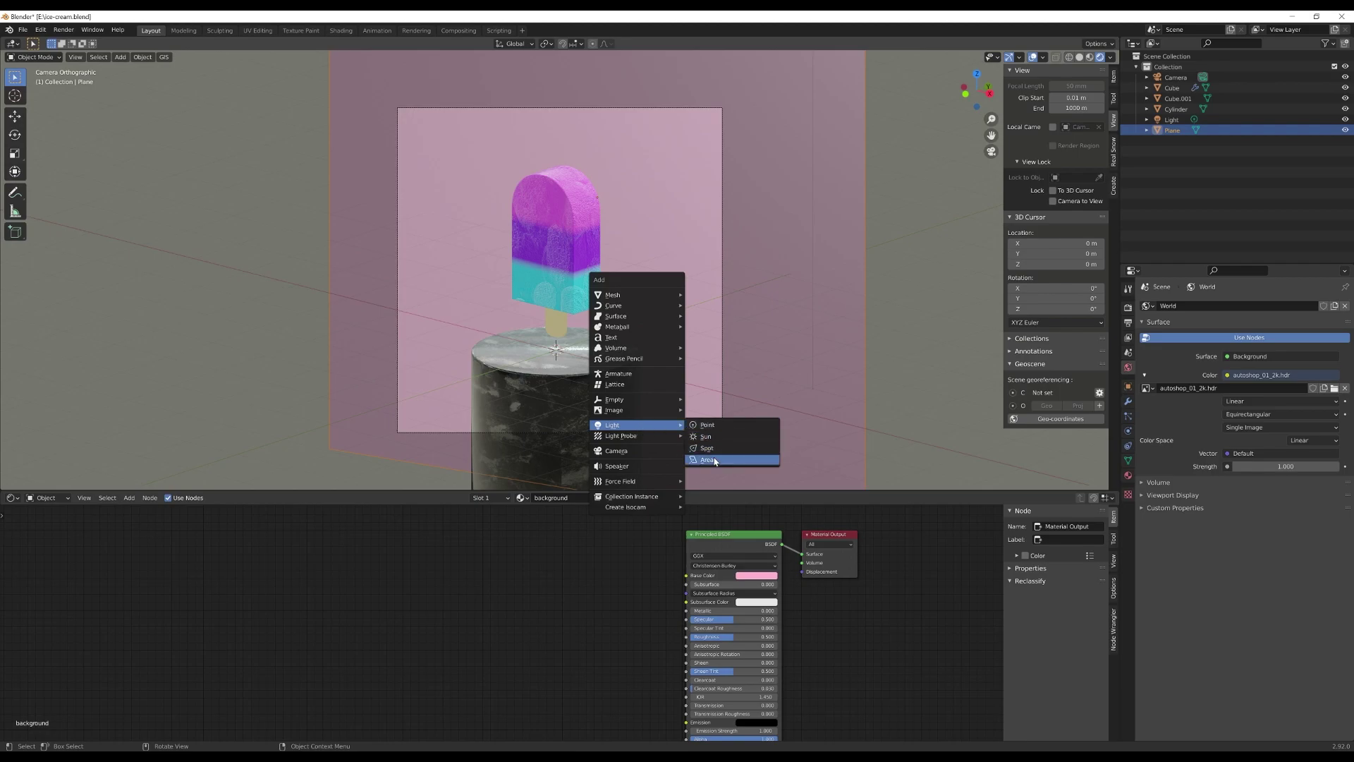
{"action": "left_click", "coordinate": [706, 459]}
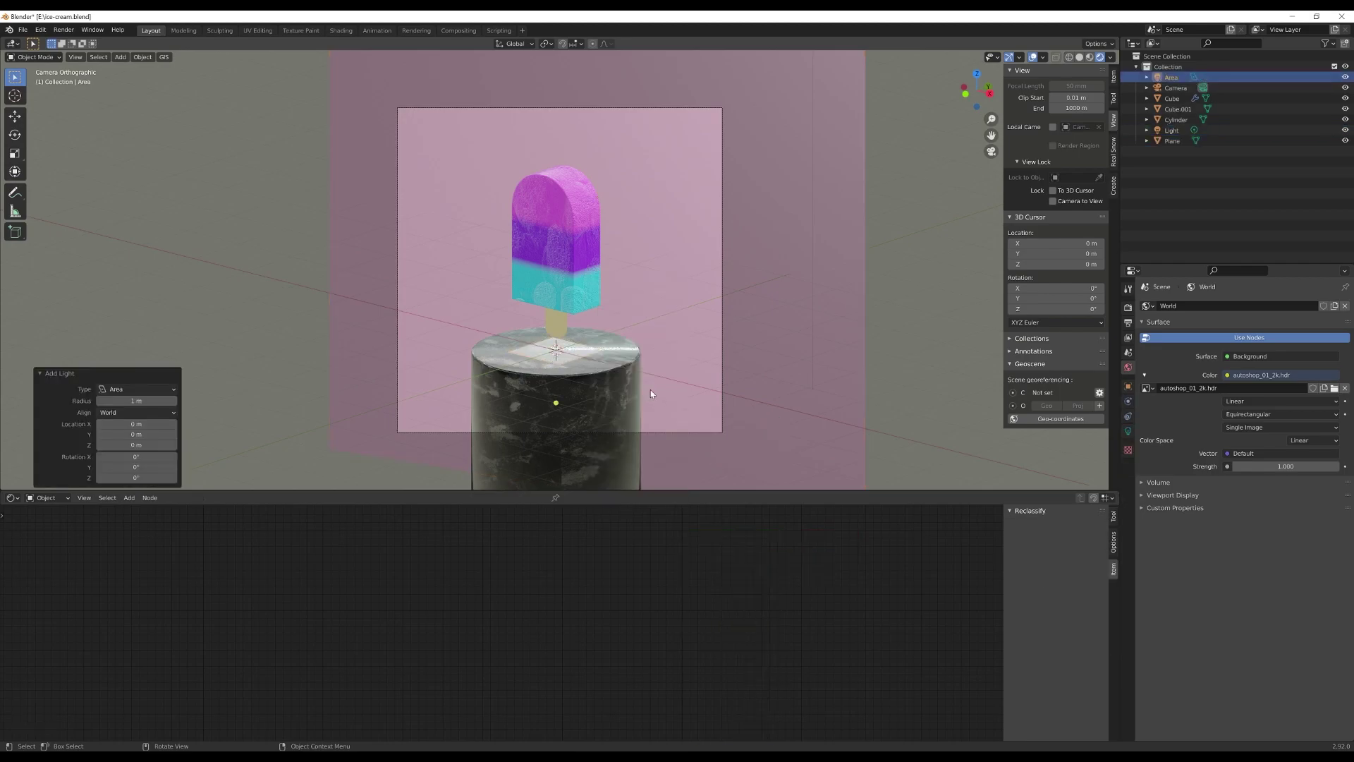
{"action": "key", "text": "g"}
{"action": "key", "text": "z"}
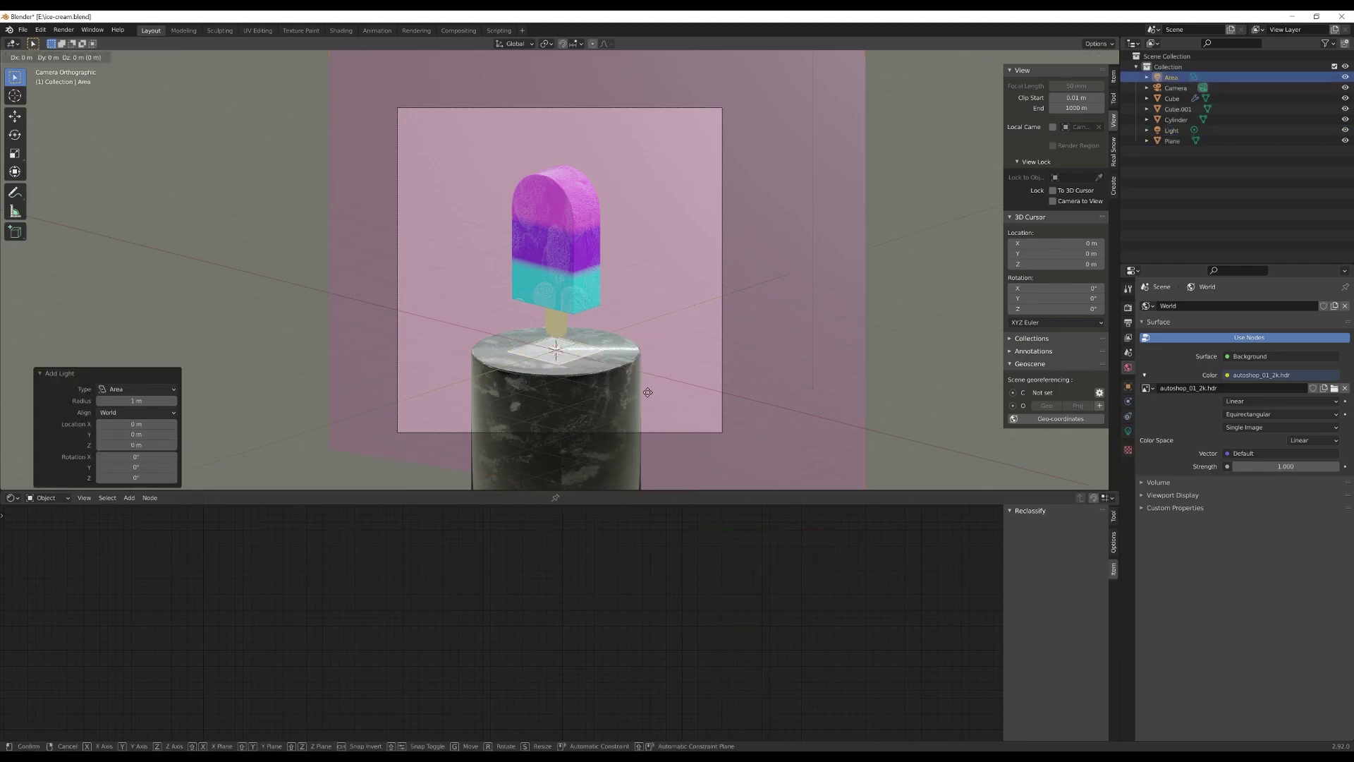
{"action": "left_click", "coordinate": [660, 99]}
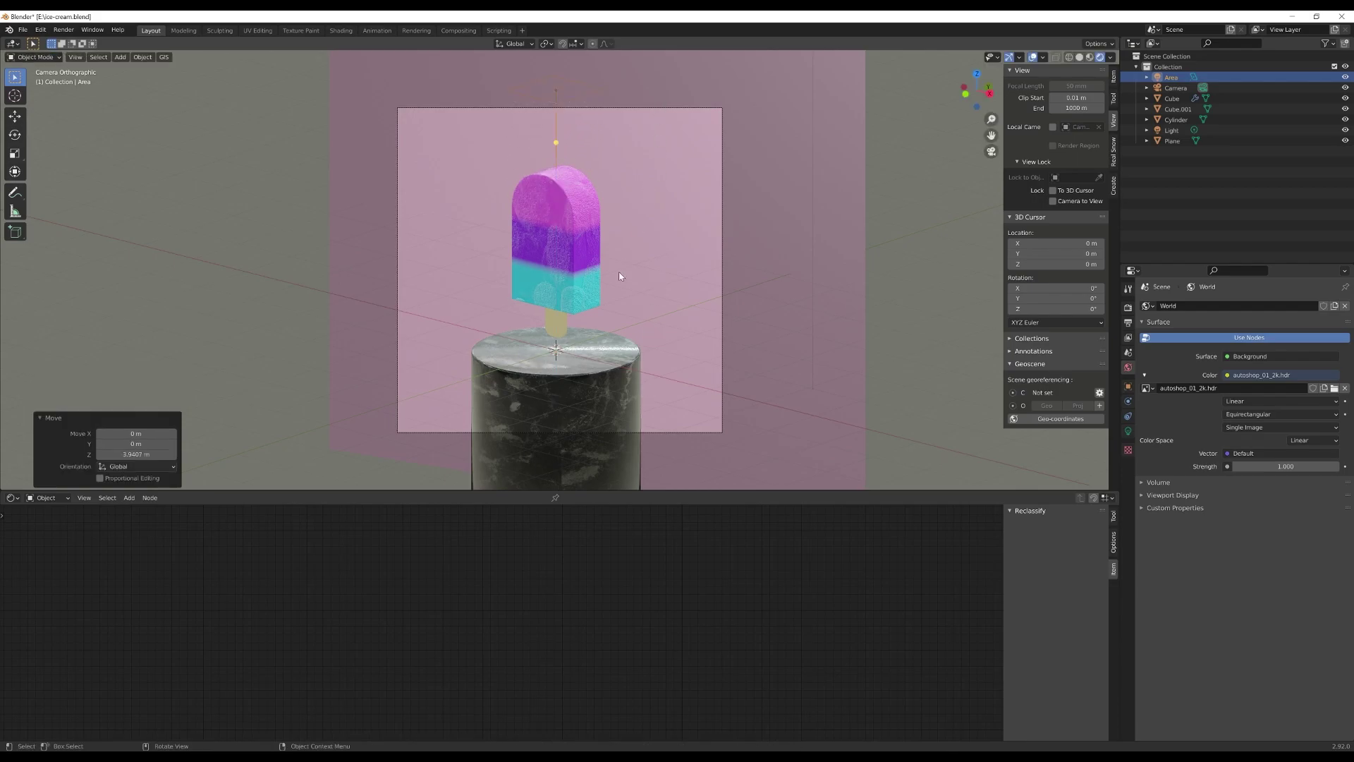
Step: Rotate the area light 90° about the global Y axis so it faces sideways
{"action": "key", "text": "r"}
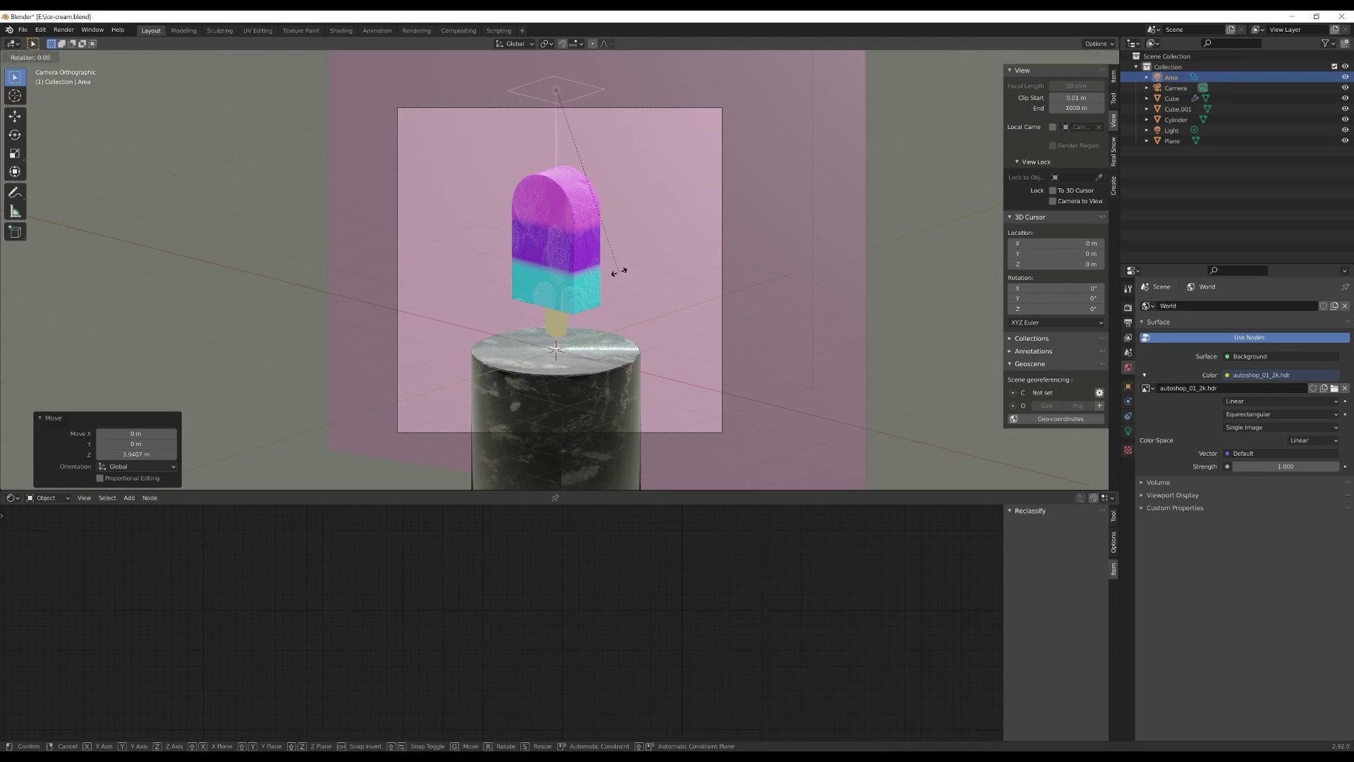
{"action": "type", "text": "y"}
{"action": "type", "text": "90"}
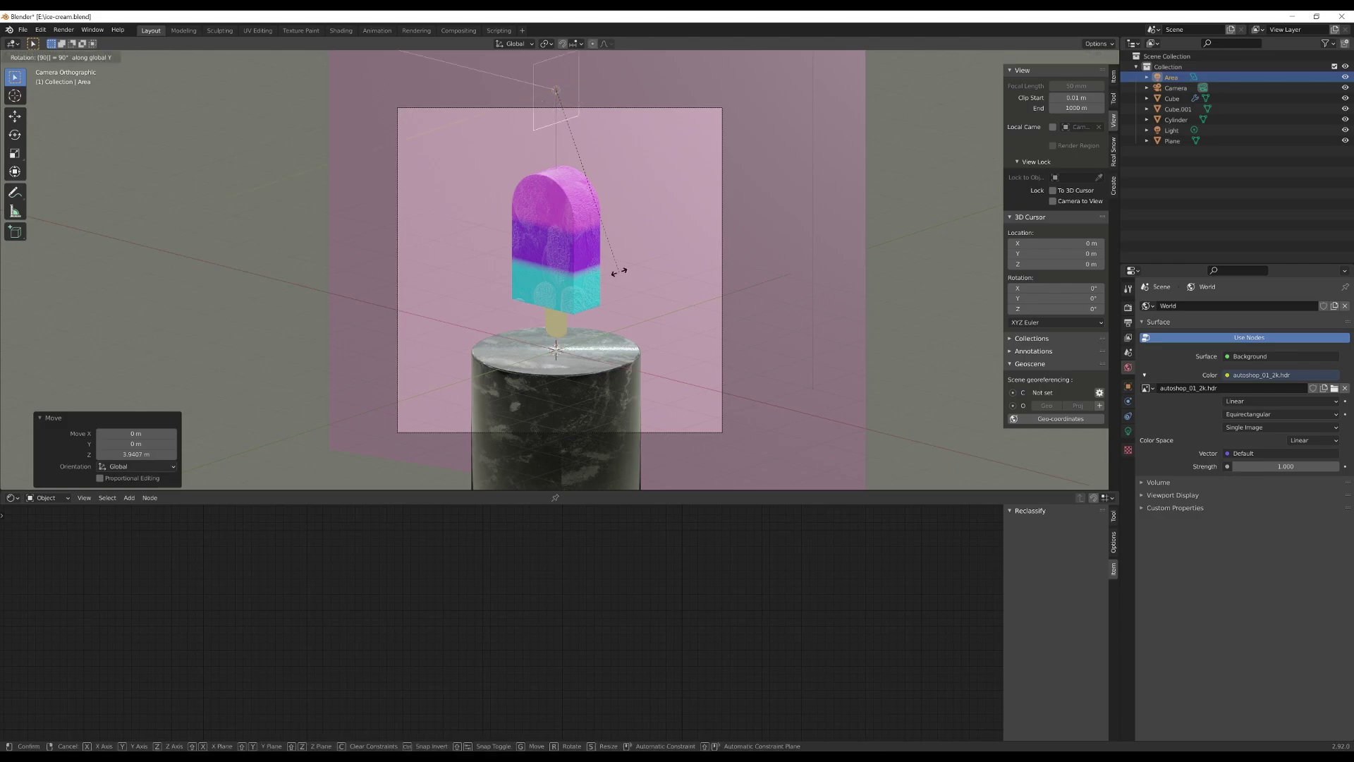
{"action": "key", "text": "Return"}
{"action": "scroll", "coordinate": [569, 291], "scroll_direction": "down", "scroll_amount": 3}
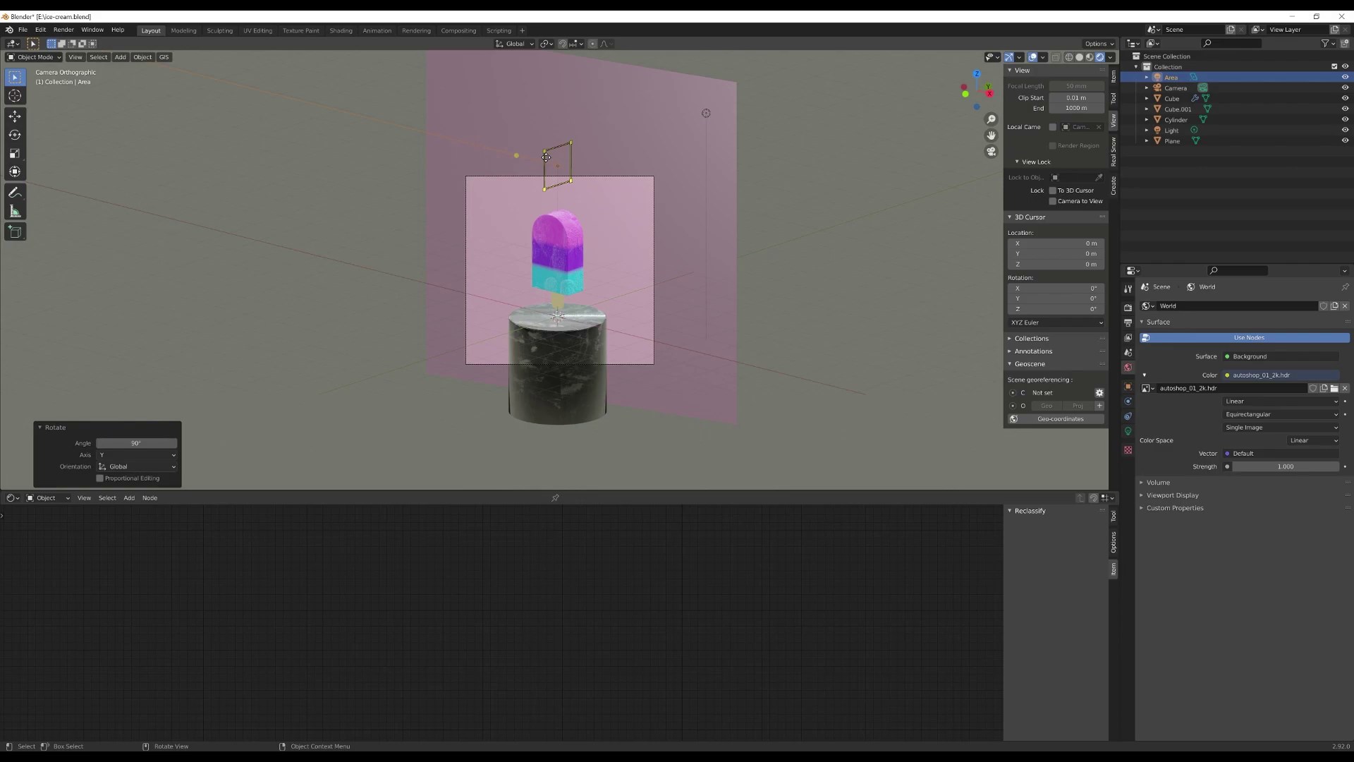
Step: Move the area light down beside the popsicle on its +X side and scale it up to a large panel
{"action": "left_click_drag", "start_coordinate": [556, 157], "coordinate": [638, 259]}
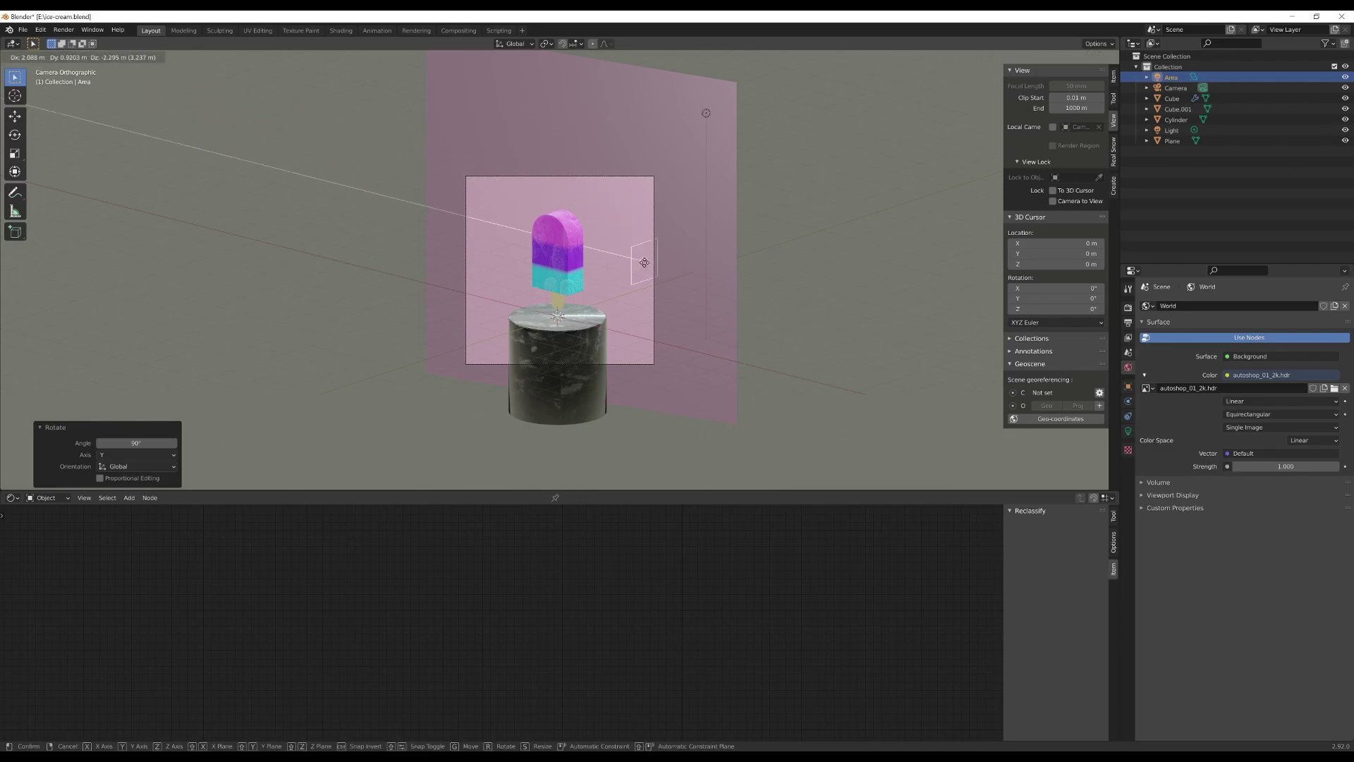
{"action": "left_click", "coordinate": [691, 357]}
{"action": "middle_click_drag", "start_coordinate": [691, 358], "coordinate": [737, 346]}
{"action": "middle_click_drag", "start_coordinate": [515, 354], "coordinate": [666, 400]}
{"action": "key", "text": "KP_0"}
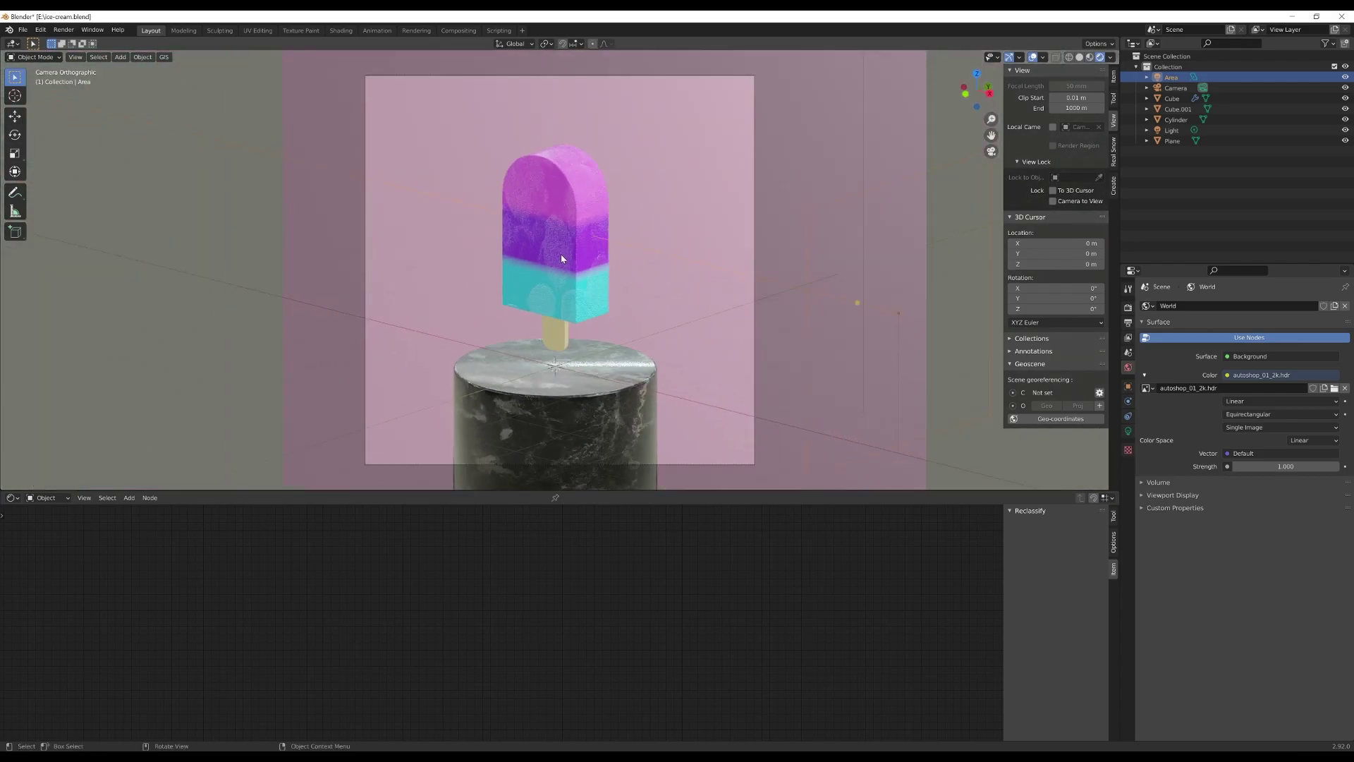
{"action": "scroll", "coordinate": [857, 358], "scroll_direction": "down", "scroll_amount": 1}
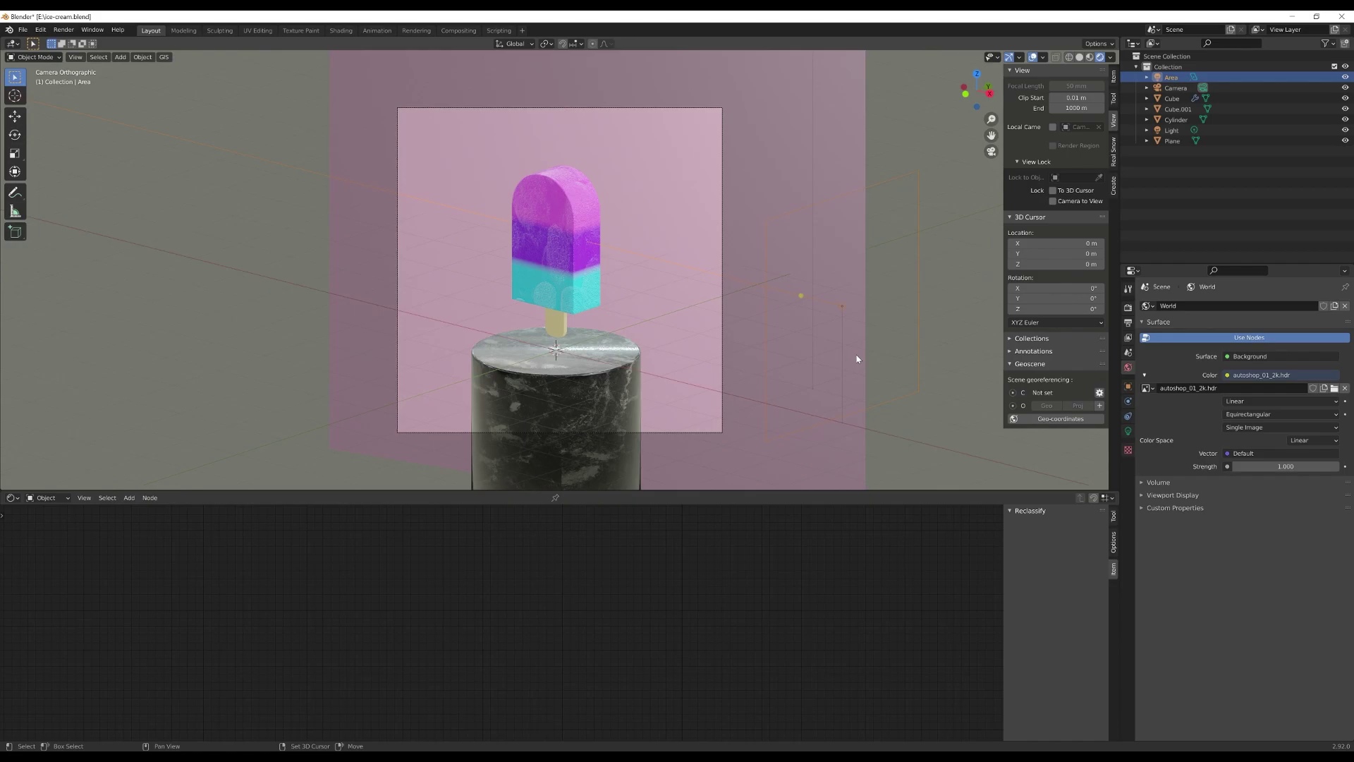
Step: Duplicate the area light and move the copy about 13.39 m along negative X to the popsicle's opposite side
{"action": "key", "text": "shift+d"}
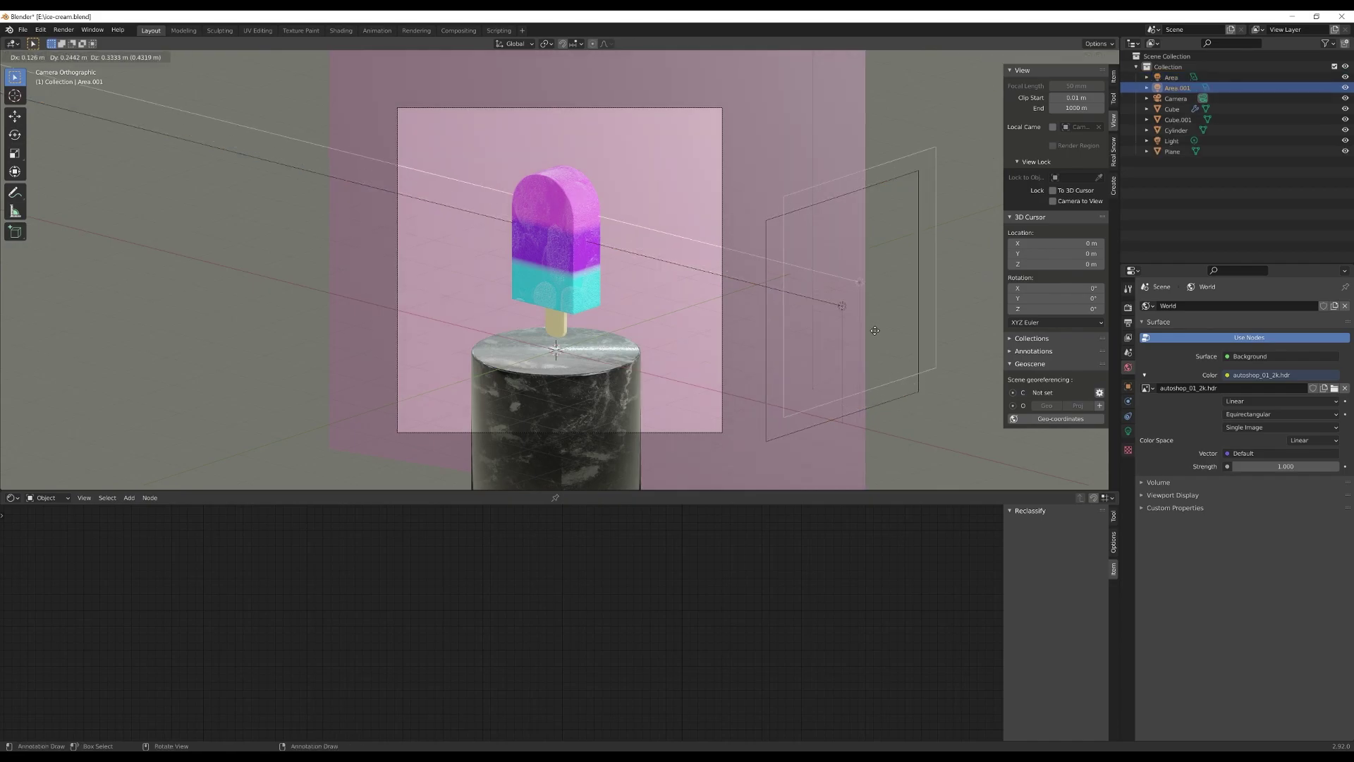
{"action": "right_click", "coordinate": [875, 330]}
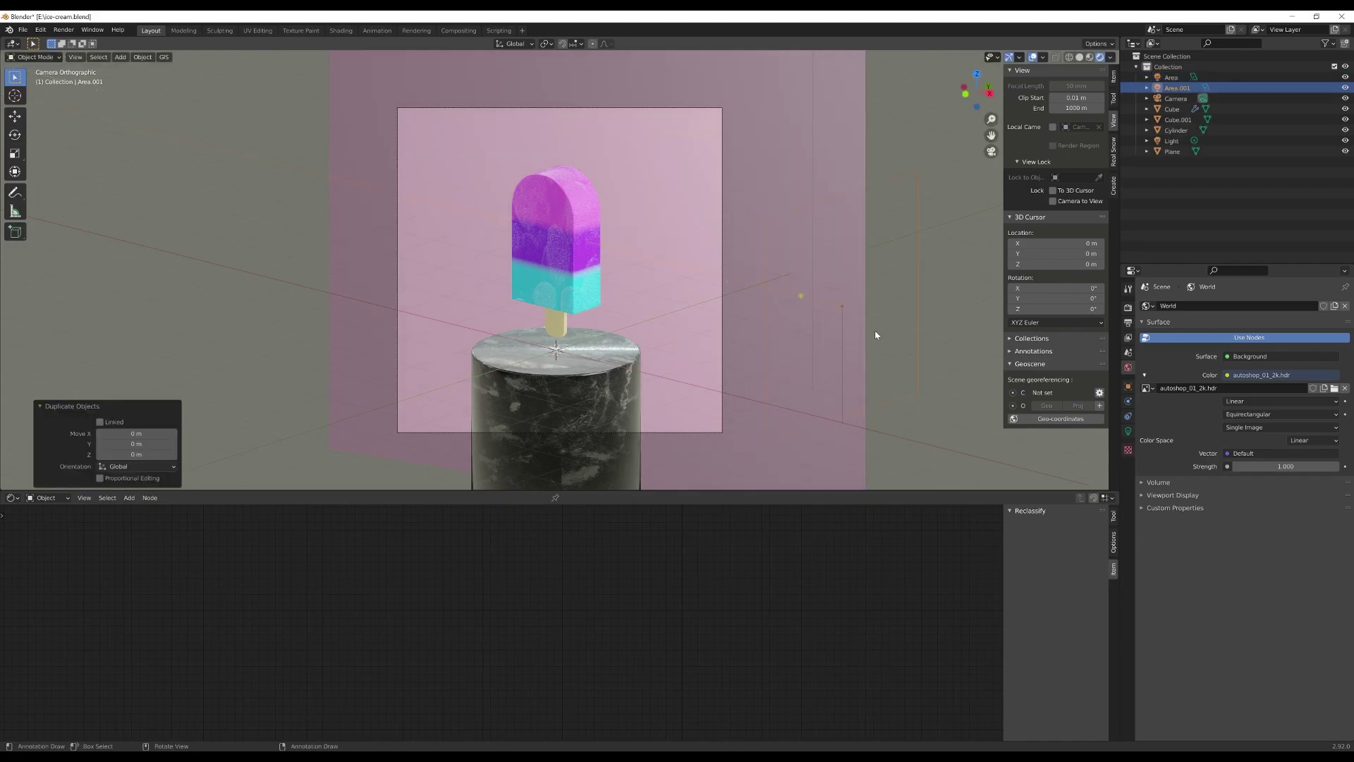
{"action": "key", "text": "g"}
{"action": "key", "text": "x"}
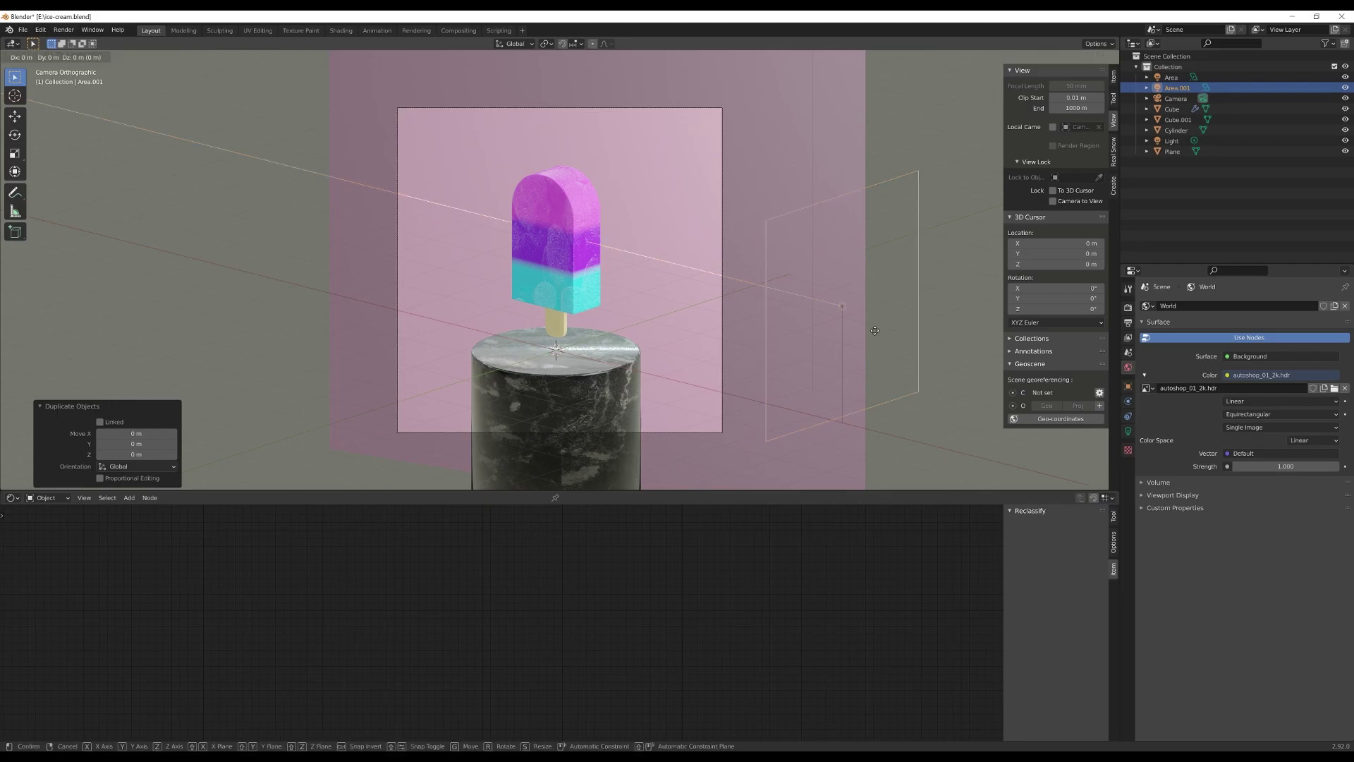
{"action": "left_click", "coordinate": [493, 266]}
{"action": "scroll", "coordinate": [508, 372], "scroll_direction": "down", "scroll_amount": 1}
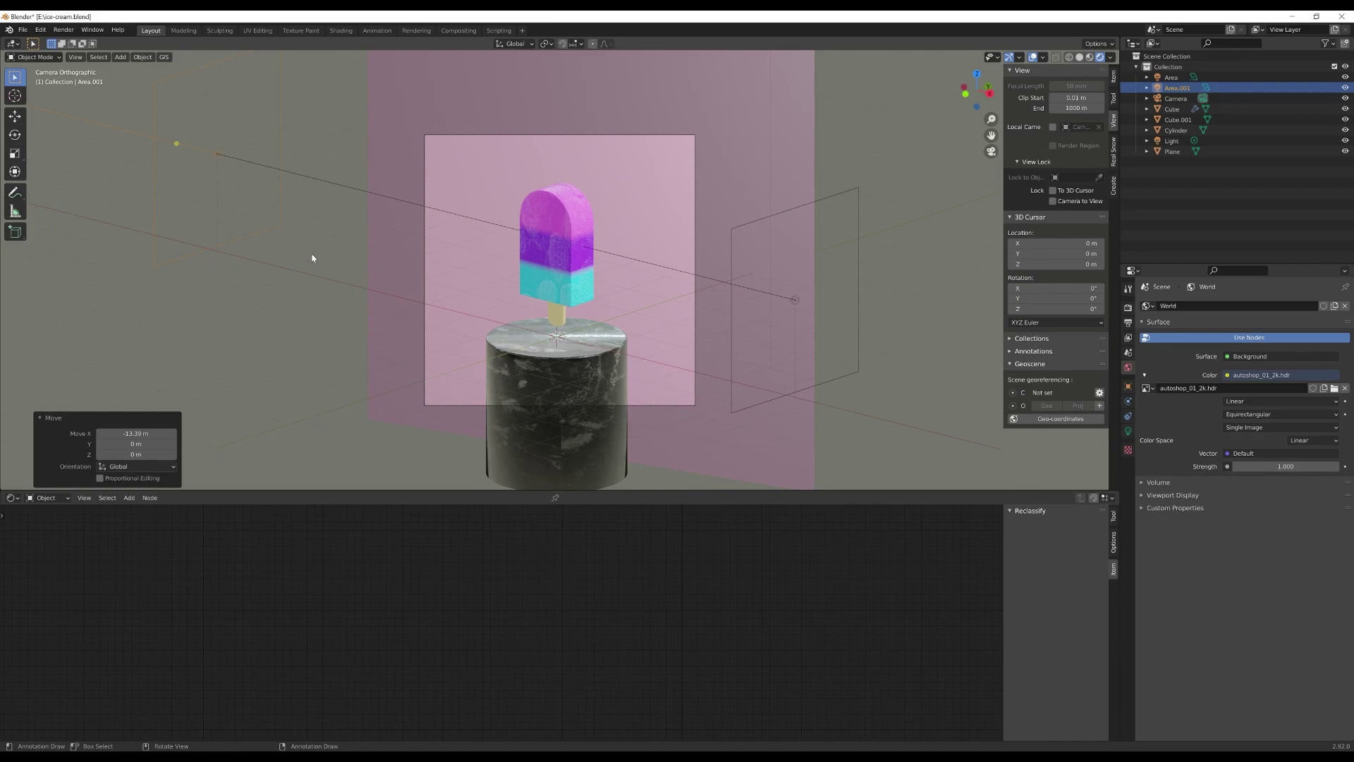
Step: Rotate the duplicated area light 180° about Z so it faces the popsicle
{"action": "type", "text": "rz180"}
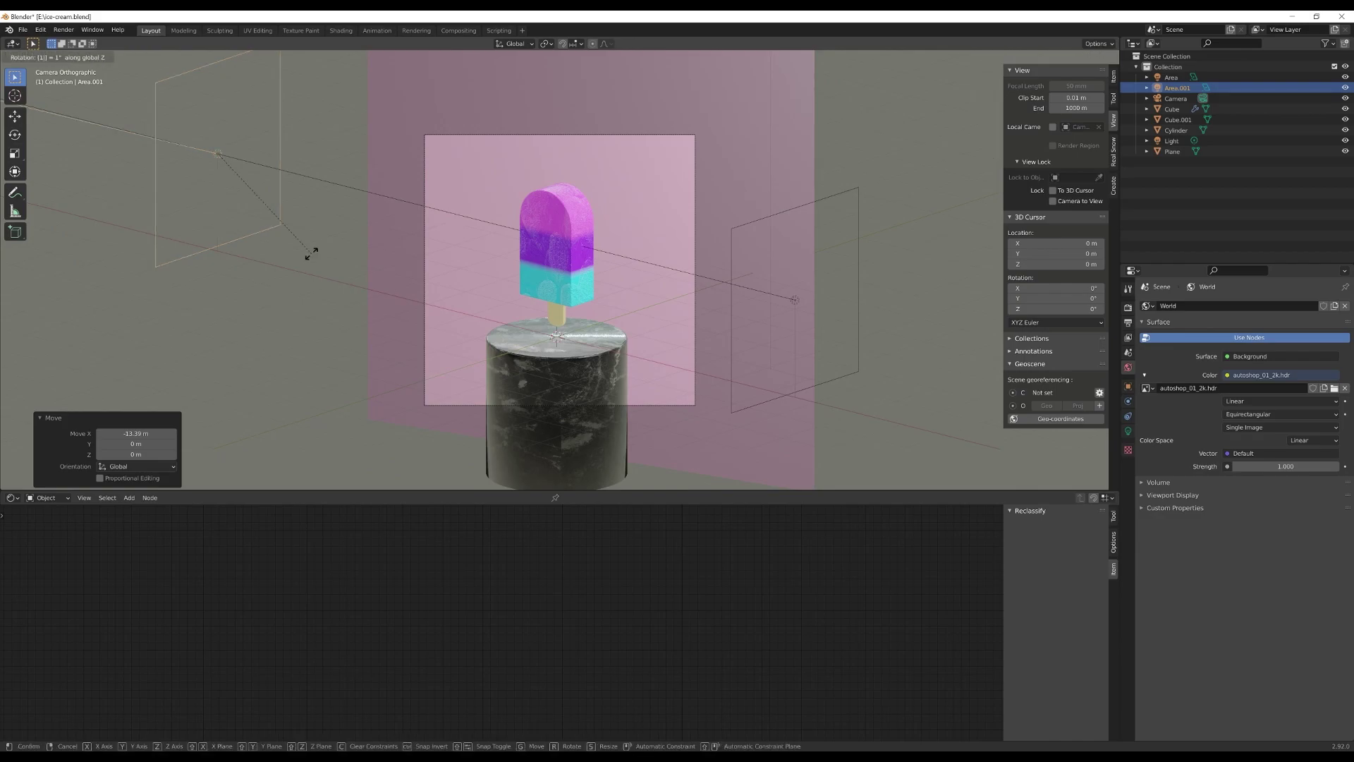
{"action": "key", "text": "Return"}
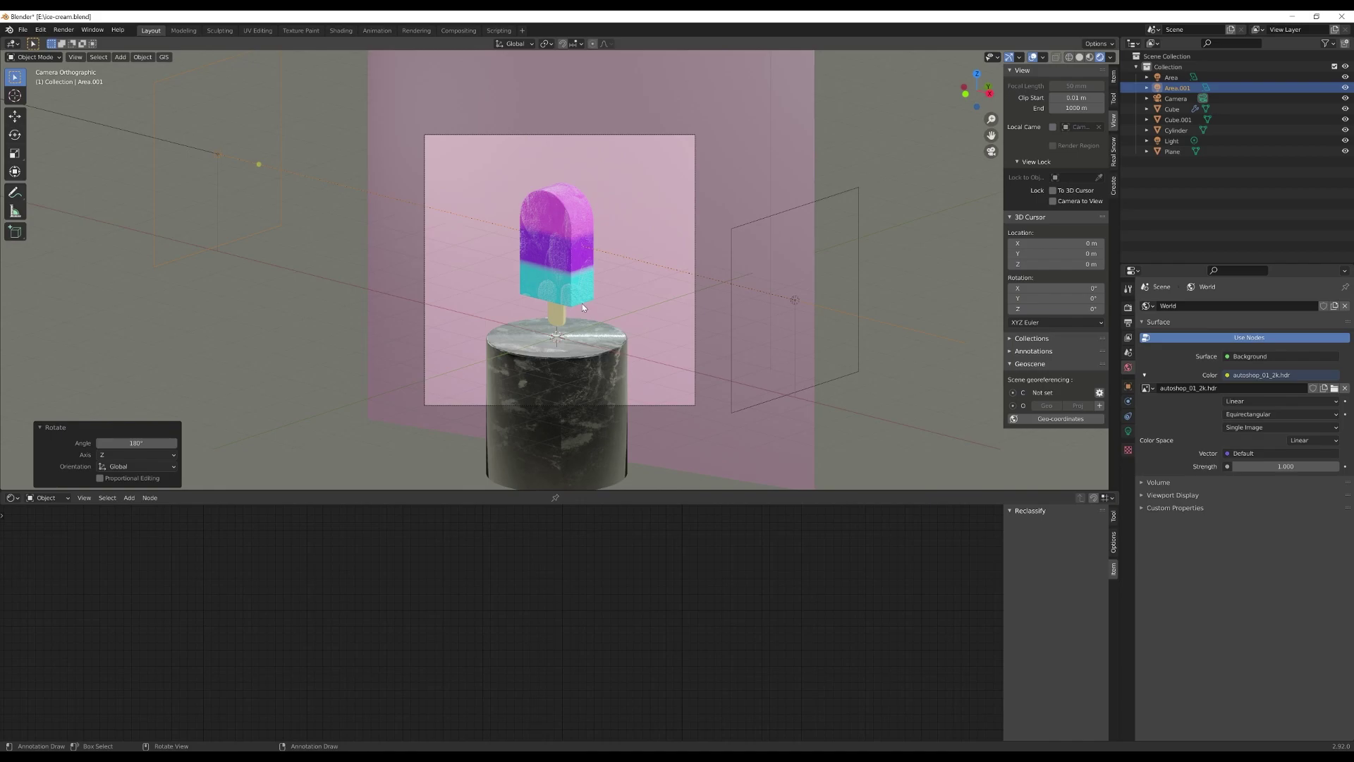
{"action": "key", "text": "KP_0"}
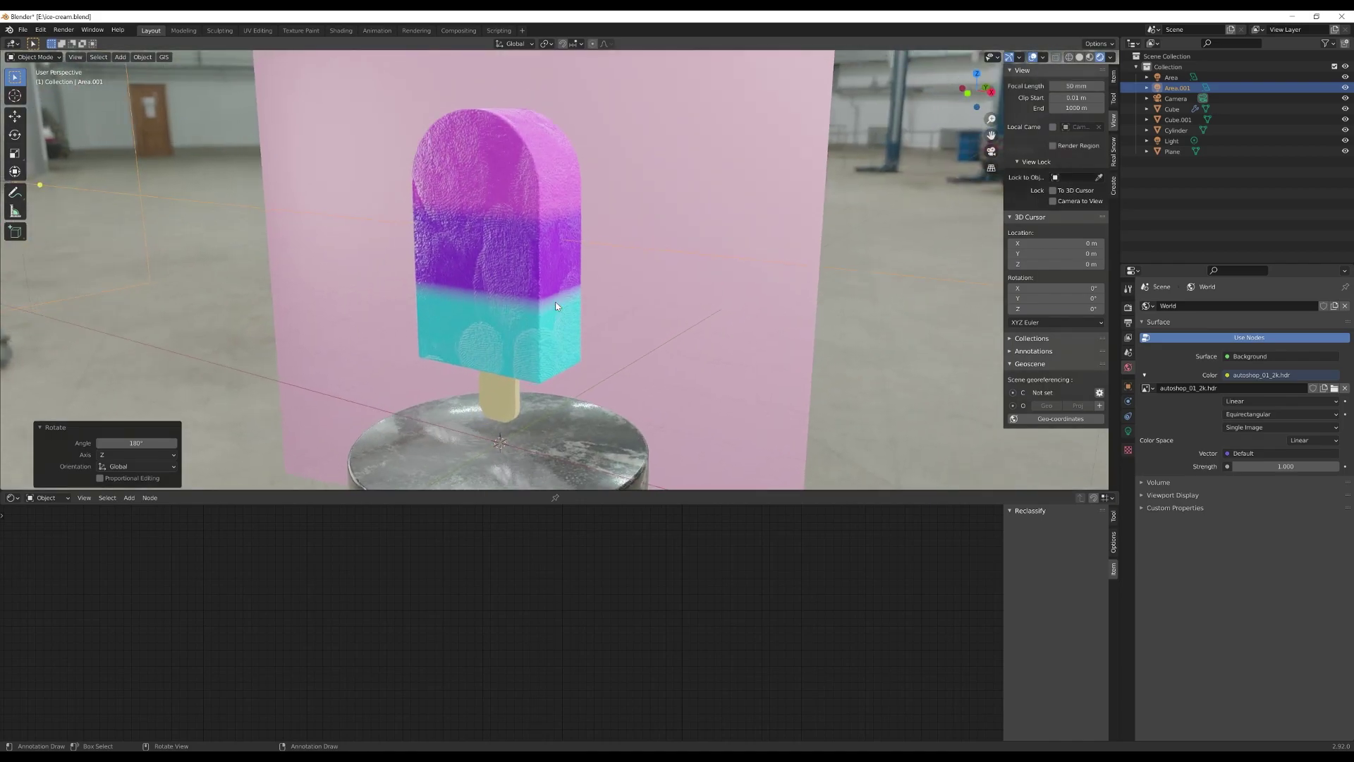
{"action": "key", "text": "KP_0"}
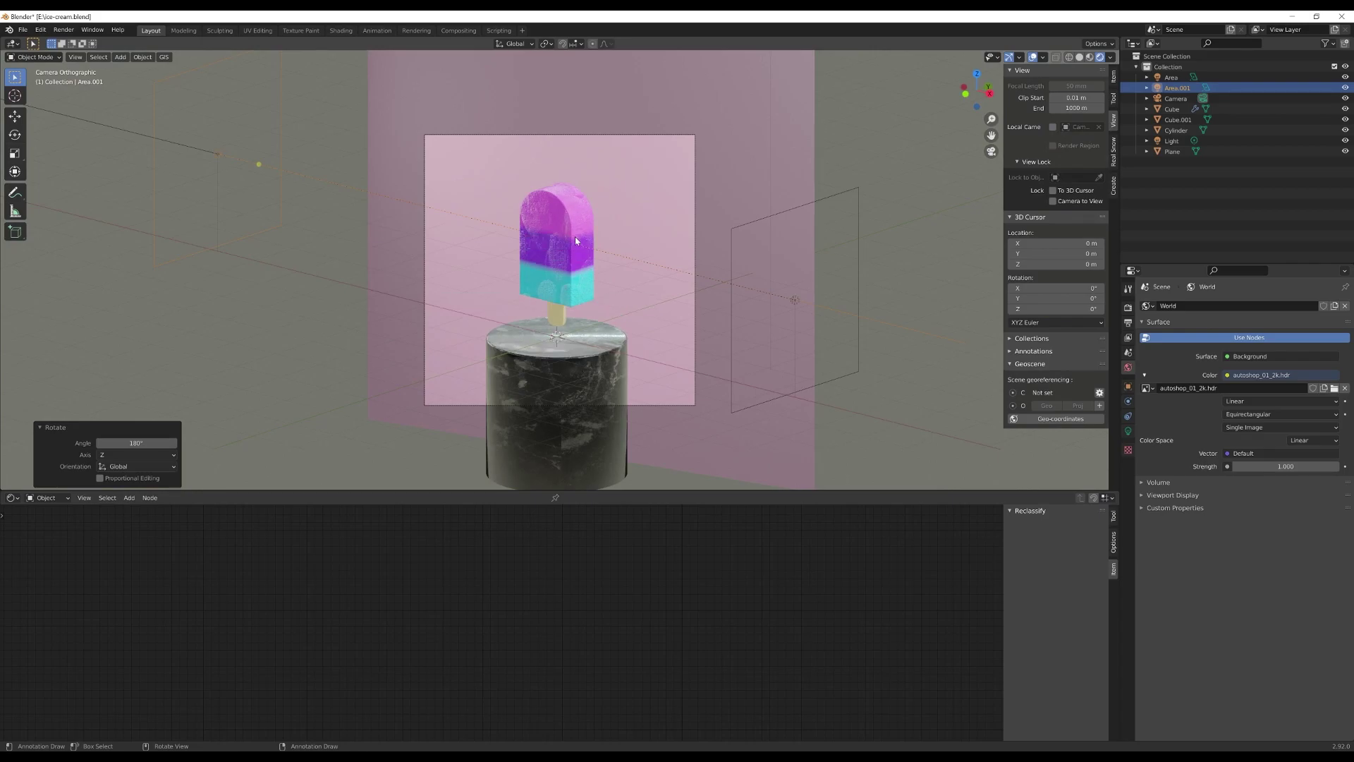
Step: Open the scene's render settings and select the popsicle to show its material nodes
{"action": "left_click", "coordinate": [1127, 308]}
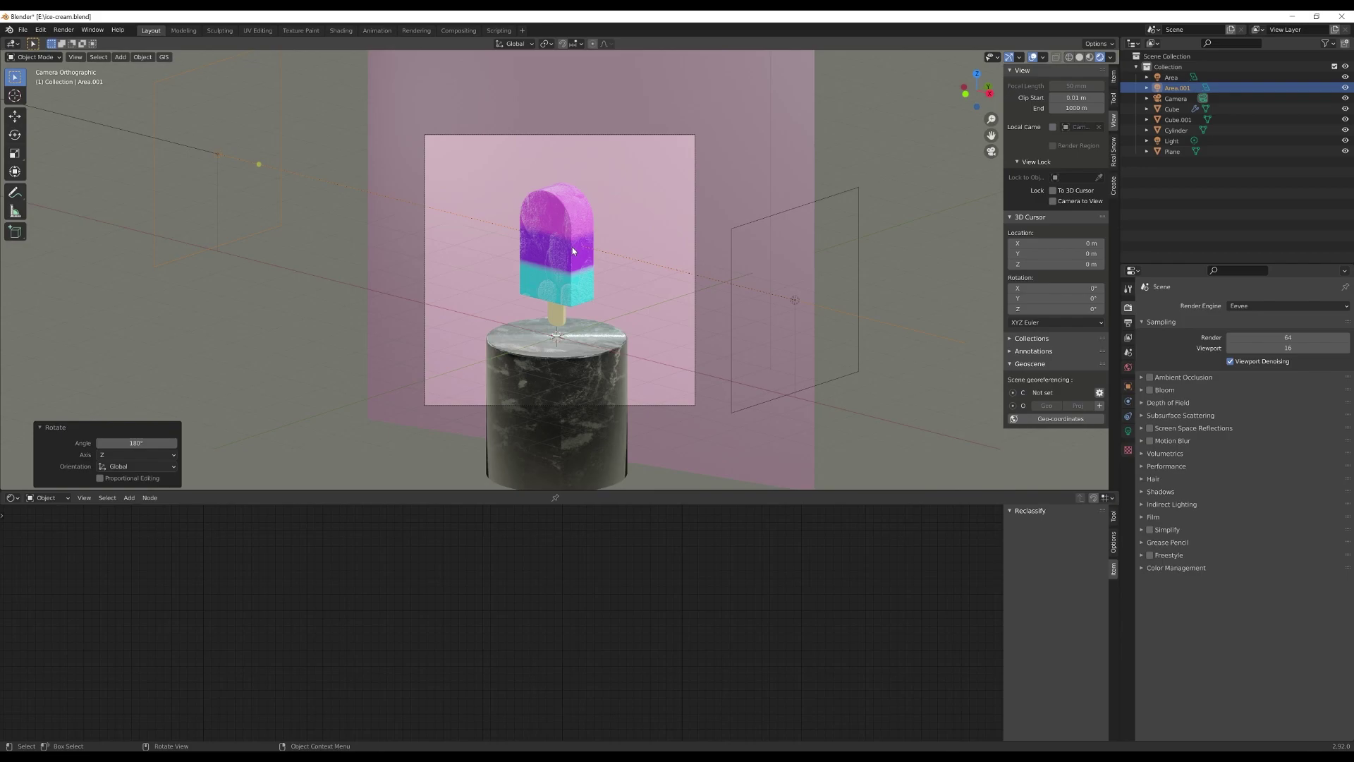
{"action": "scroll", "coordinate": [573, 250], "scroll_direction": "up", "scroll_amount": 1}
{"action": "scroll", "coordinate": [572, 250], "scroll_direction": "up", "scroll_amount": 1}
{"action": "scroll", "coordinate": [573, 250], "scroll_direction": "down", "scroll_amount": 1}
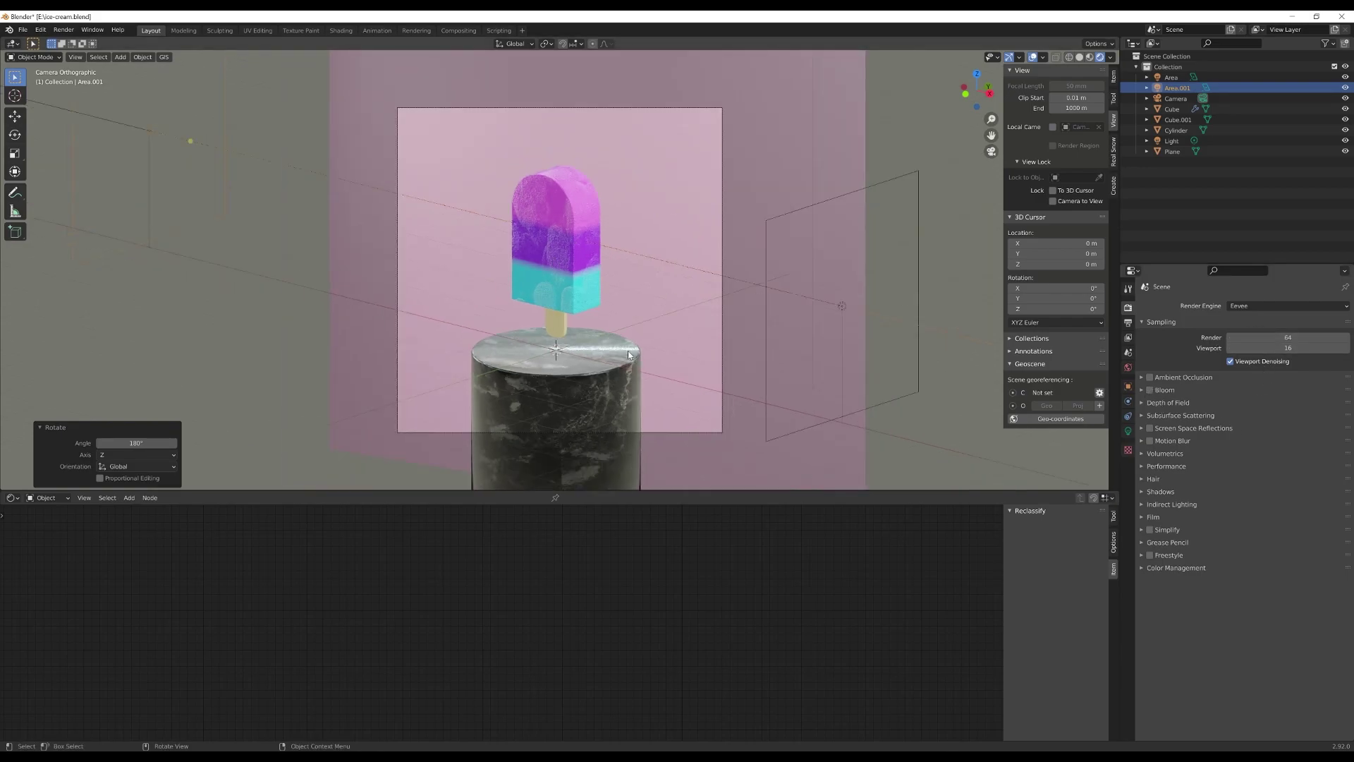
{"action": "left_click", "coordinate": [543, 283]}
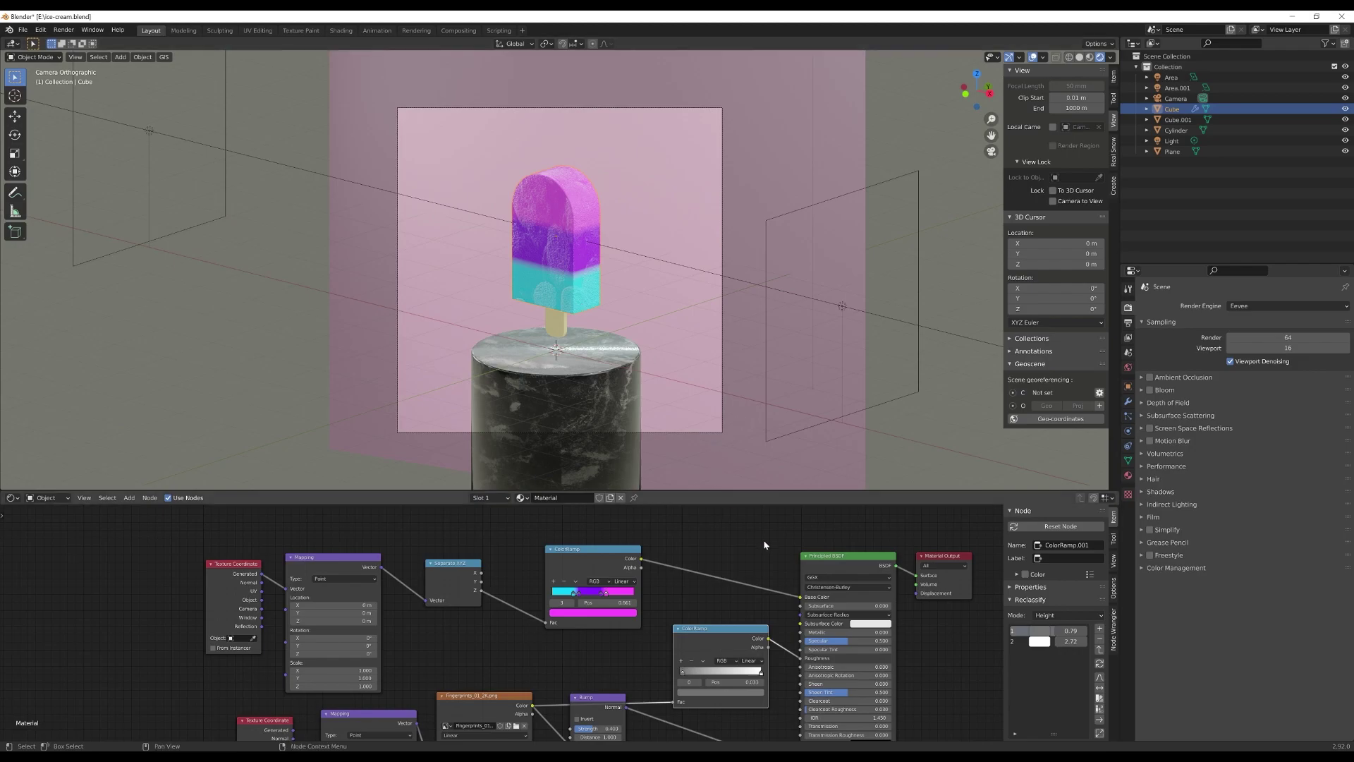
{"action": "scroll", "coordinate": [568, 235], "scroll_direction": "up", "scroll_amount": 1}
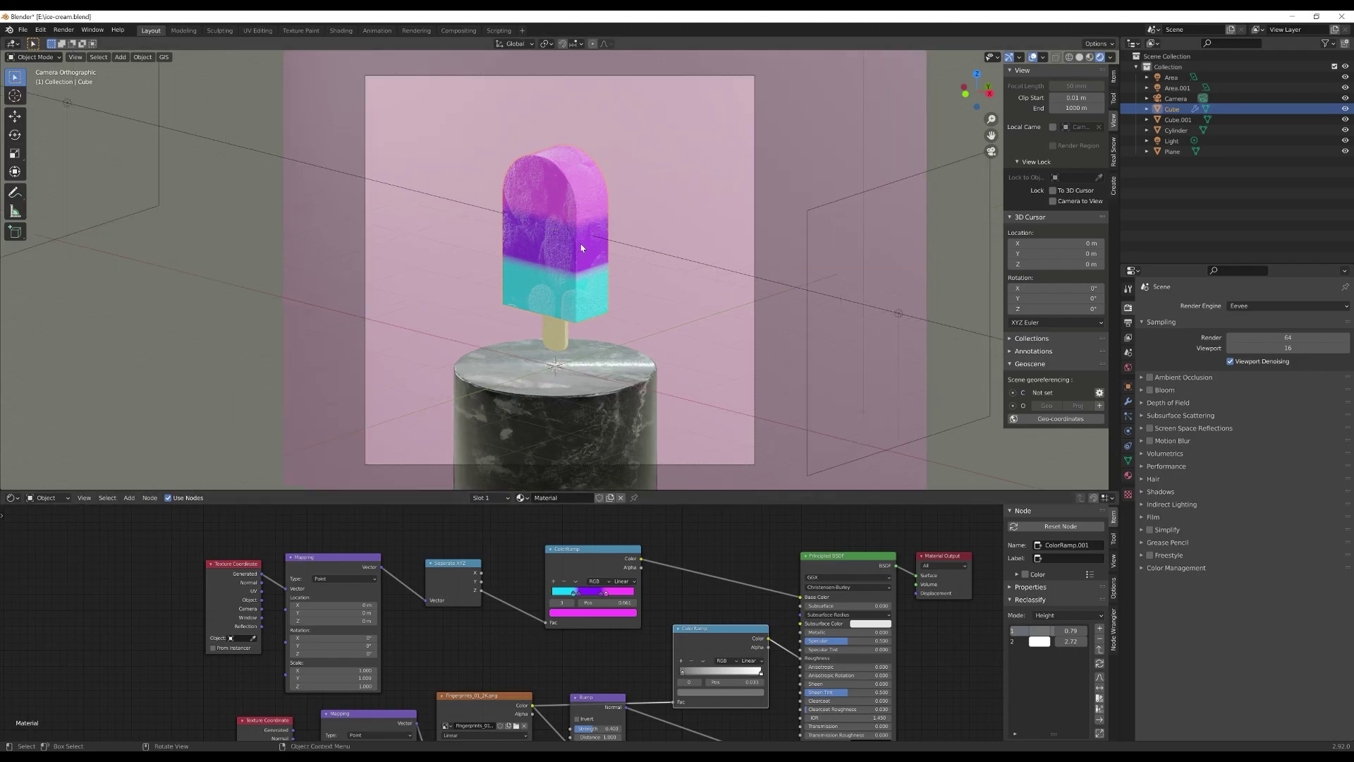
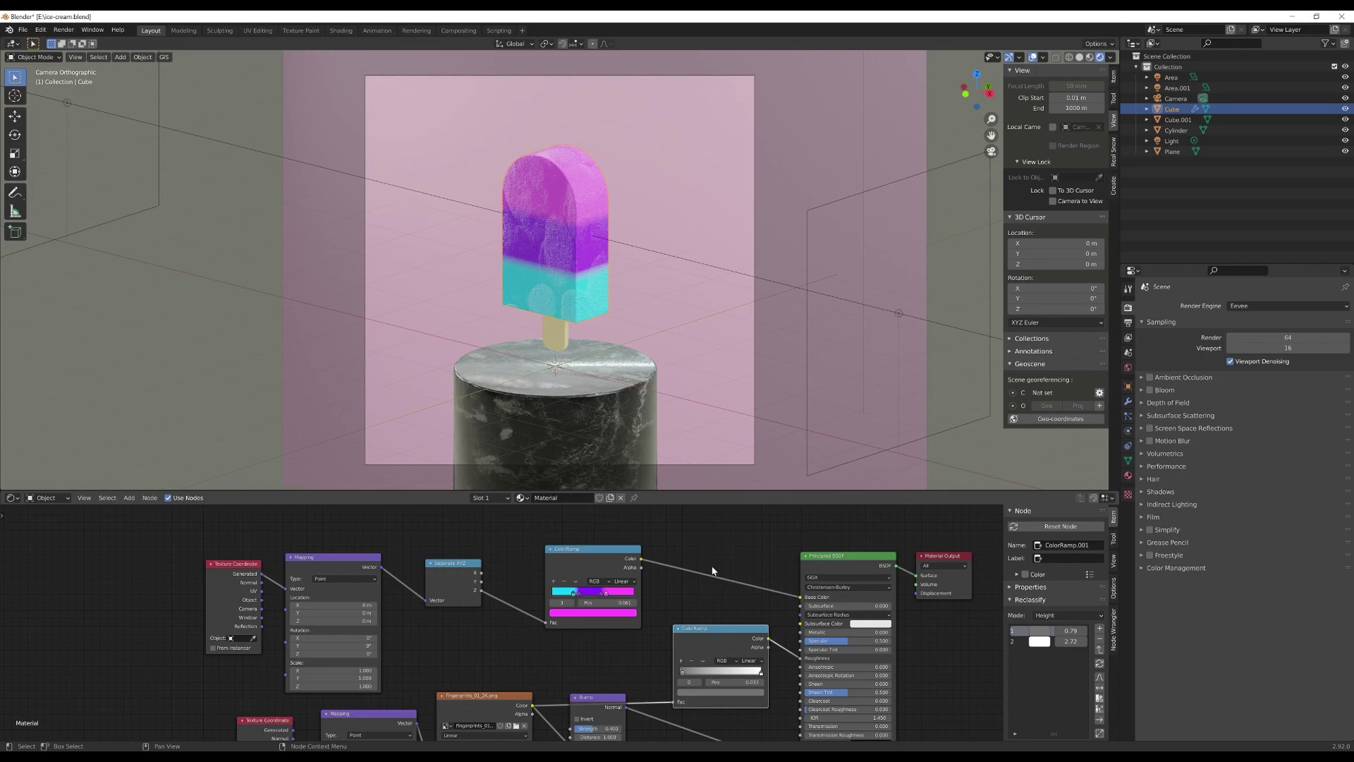
Step: Try a Subsurface value of 0.06 on the popsicle's Principled BSDF
{"action": "left_click_drag", "start_coordinate": [858, 608], "coordinate": [856, 608]}
{"action": "left_click", "coordinate": [857, 607]}
{"action": "type", "text": ".06"}
{"action": "key", "text": "Return"}
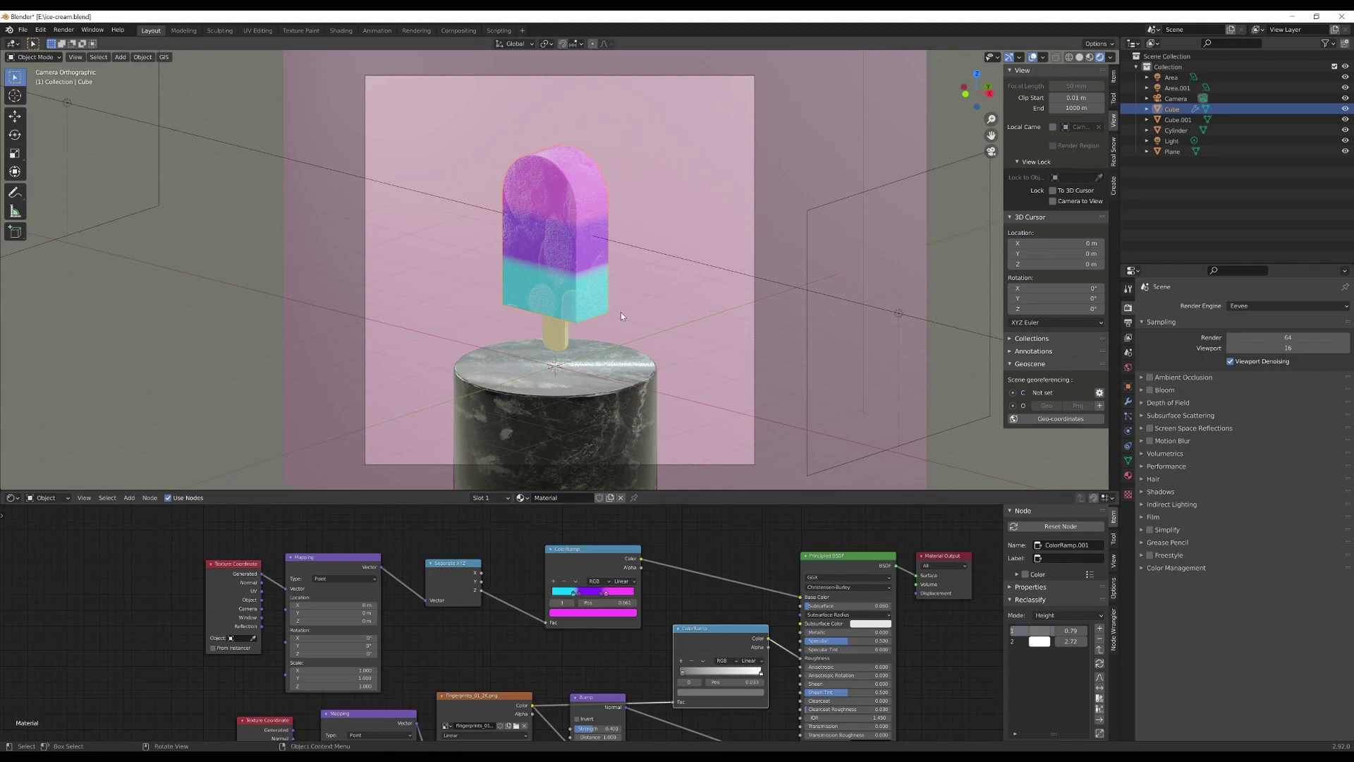
Step: Set the Subsurface value of the popsicle's Principled BSDF to 0.02
{"action": "left_click", "coordinate": [846, 605]}
{"action": "key", "text": "BackSpace"}
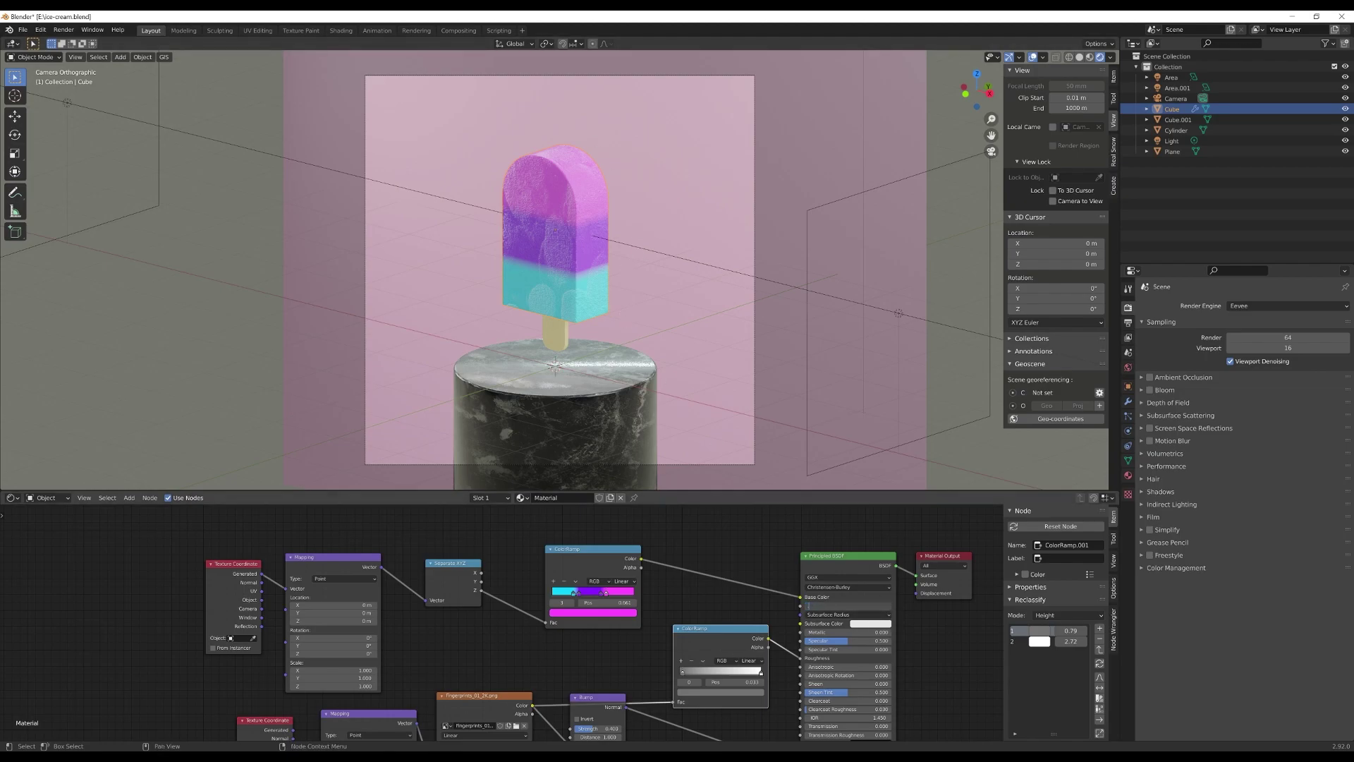
{"action": "type", "text": ".02"}
{"action": "key", "text": "Return"}
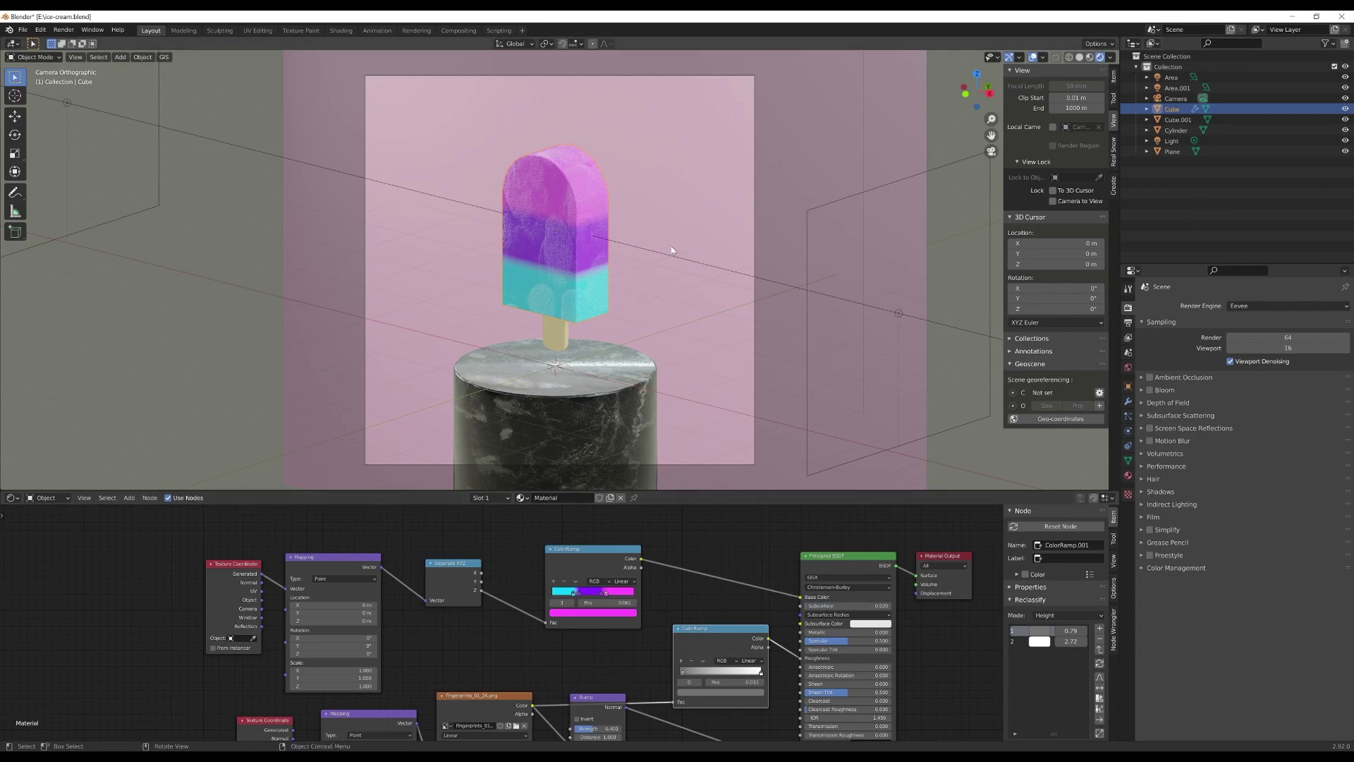
Step: Render a test image of the scene, close the render result and save the file
{"action": "key", "text": "z"}
{"action": "left_click", "coordinate": [650, 198]}
{"action": "key", "text": "F12"}
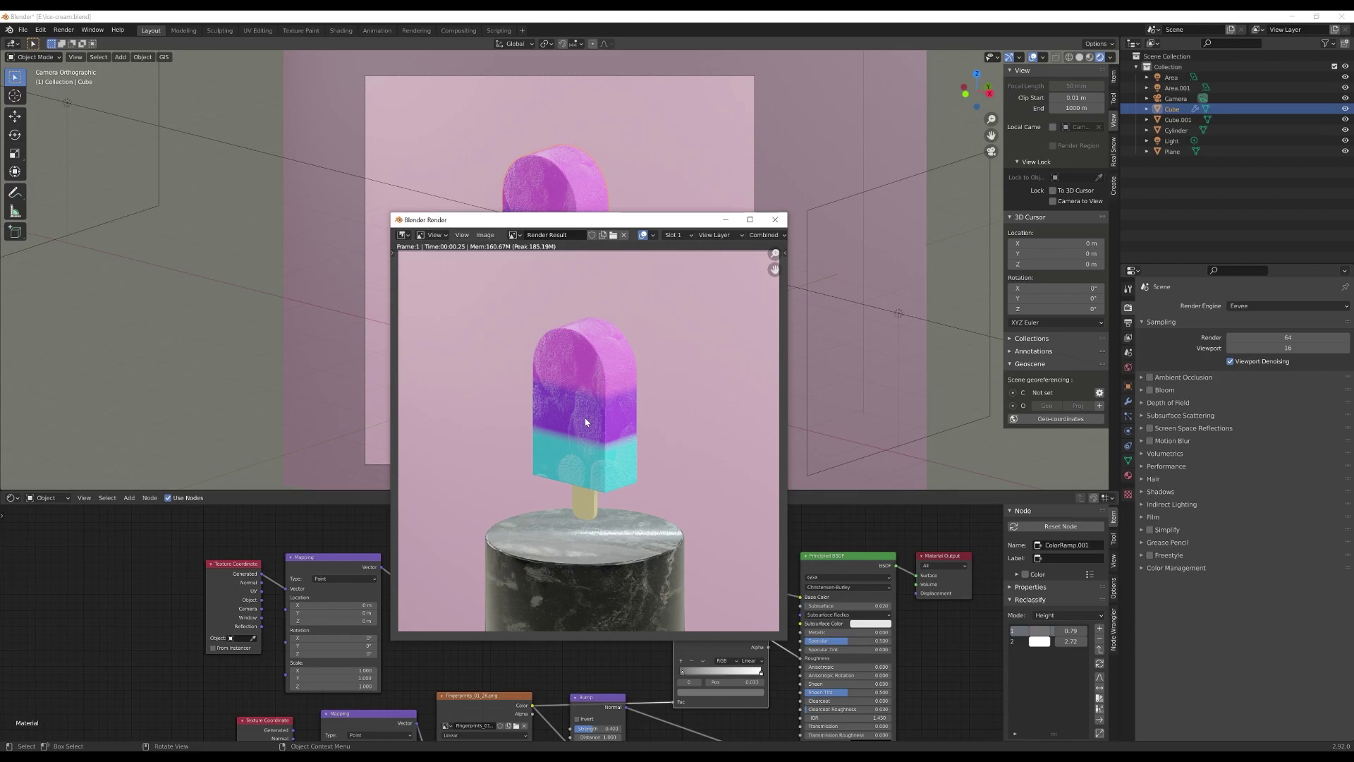
{"action": "left_click", "coordinate": [775, 219]}
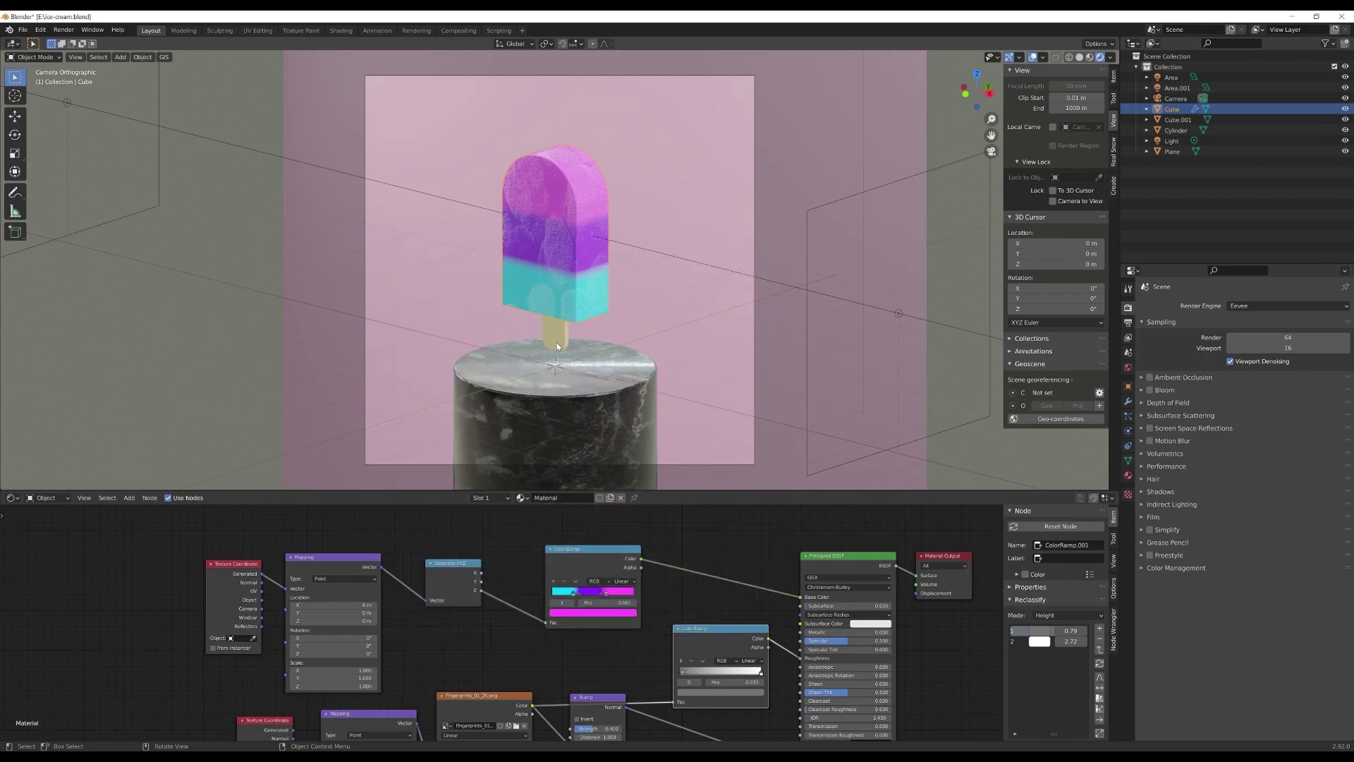
{"action": "key", "text": "ctrl+s"}
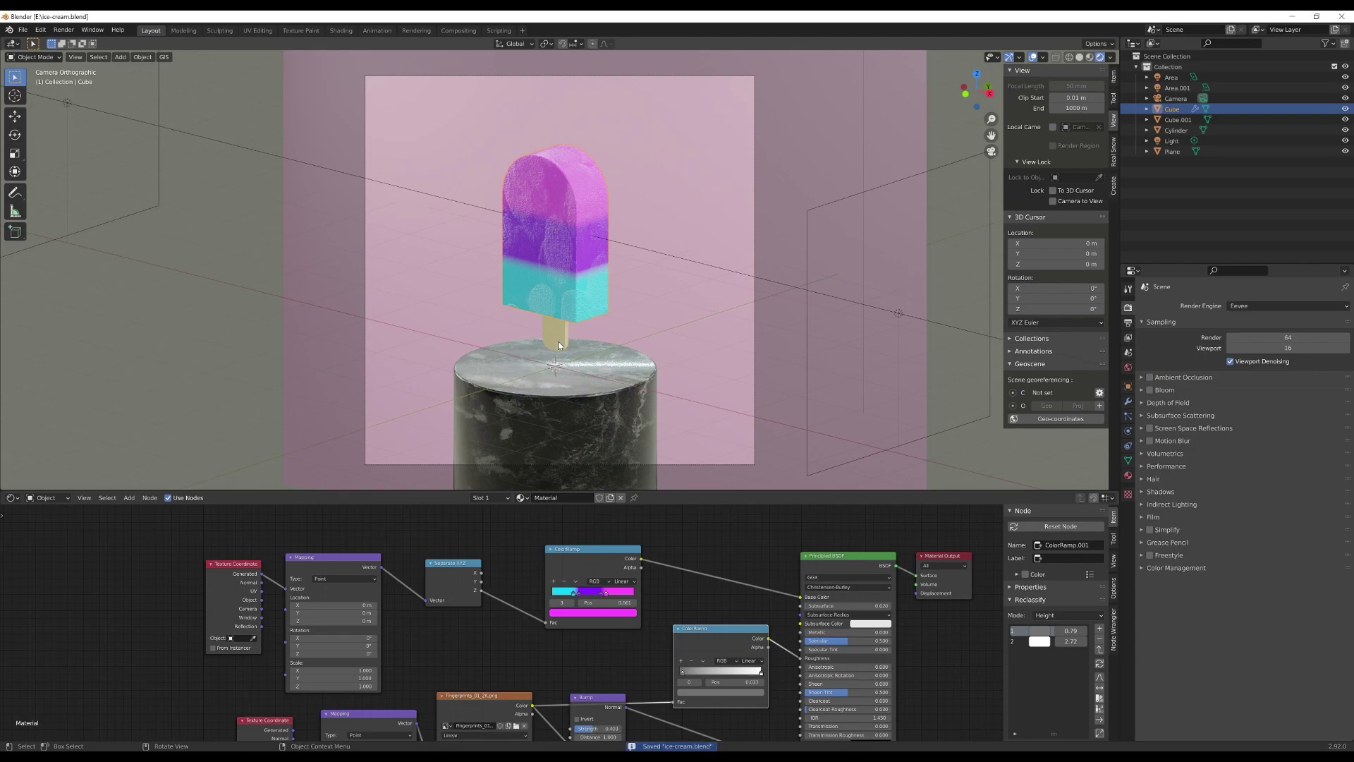
Step: Add a Spot light at the scene origin and raise it along Z to well above the popsicle
{"action": "key", "text": "shift+a"}
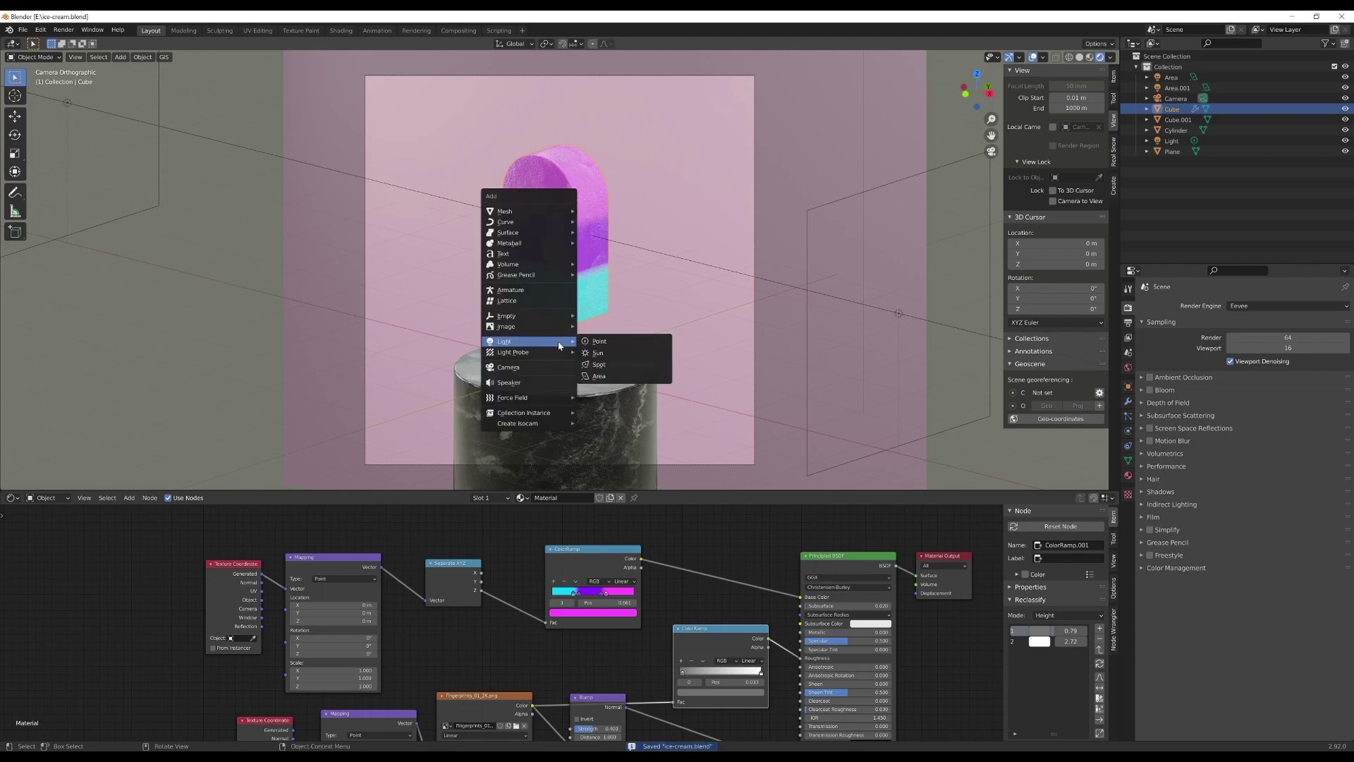
{"action": "left_click", "coordinate": [605, 364]}
{"action": "key", "text": "g"}
{"action": "key", "text": "z"}
{"action": "left_click", "coordinate": [628, 97]}
{"action": "middle_click_drag", "start_coordinate": [694, 152], "coordinate": [634, 180]}
{"action": "key", "text": "g"}
{"action": "key", "text": "z"}
{"action": "left_click", "coordinate": [727, 154]}
Step: Tilt the spot light about the X axis and move it about 2.9 m along Y towards the pink background
{"action": "key", "text": "r"}
{"action": "key", "text": "x"}
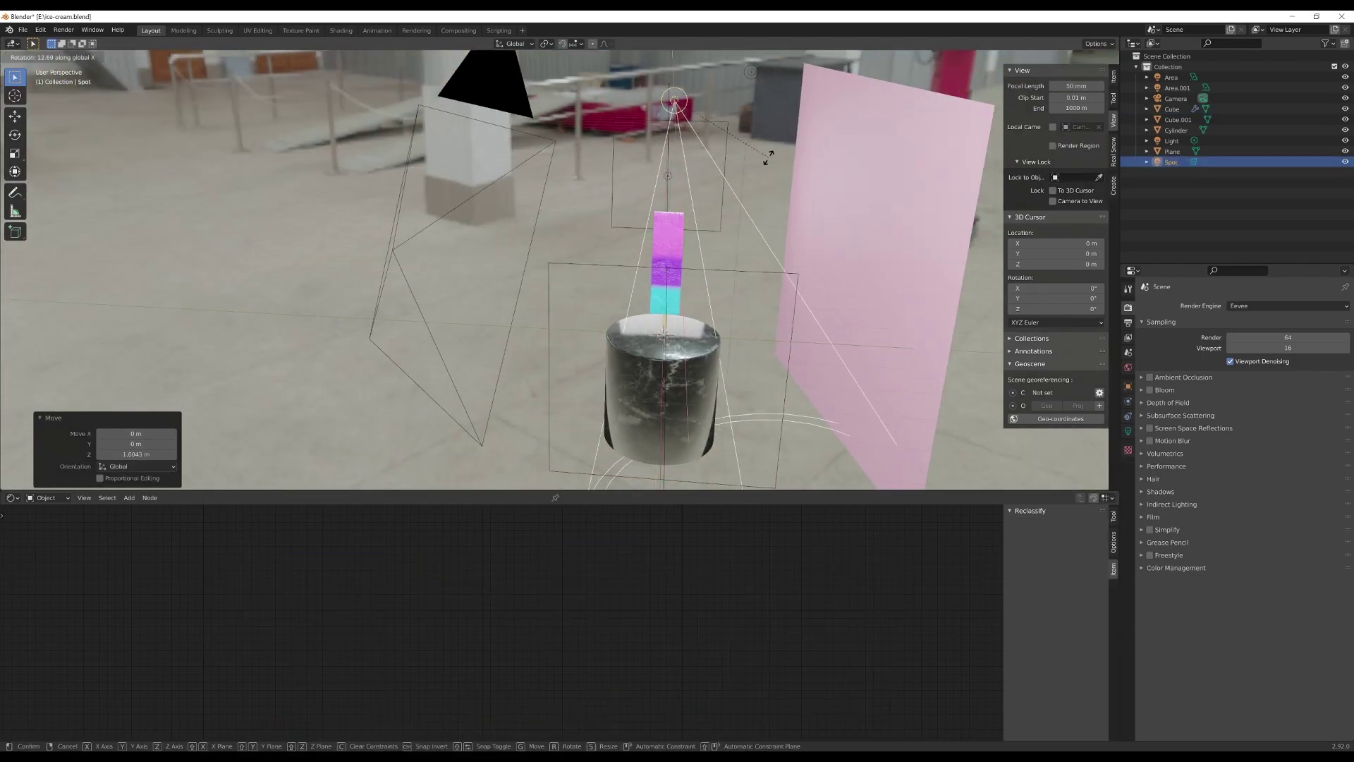
{"action": "left_click", "coordinate": [655, 185]}
{"action": "key", "text": "g"}
{"action": "key", "text": "y"}
{"action": "left_click", "coordinate": [861, 176]}
{"action": "scroll", "coordinate": [657, 235], "scroll_direction": "down", "scroll_amount": 3}
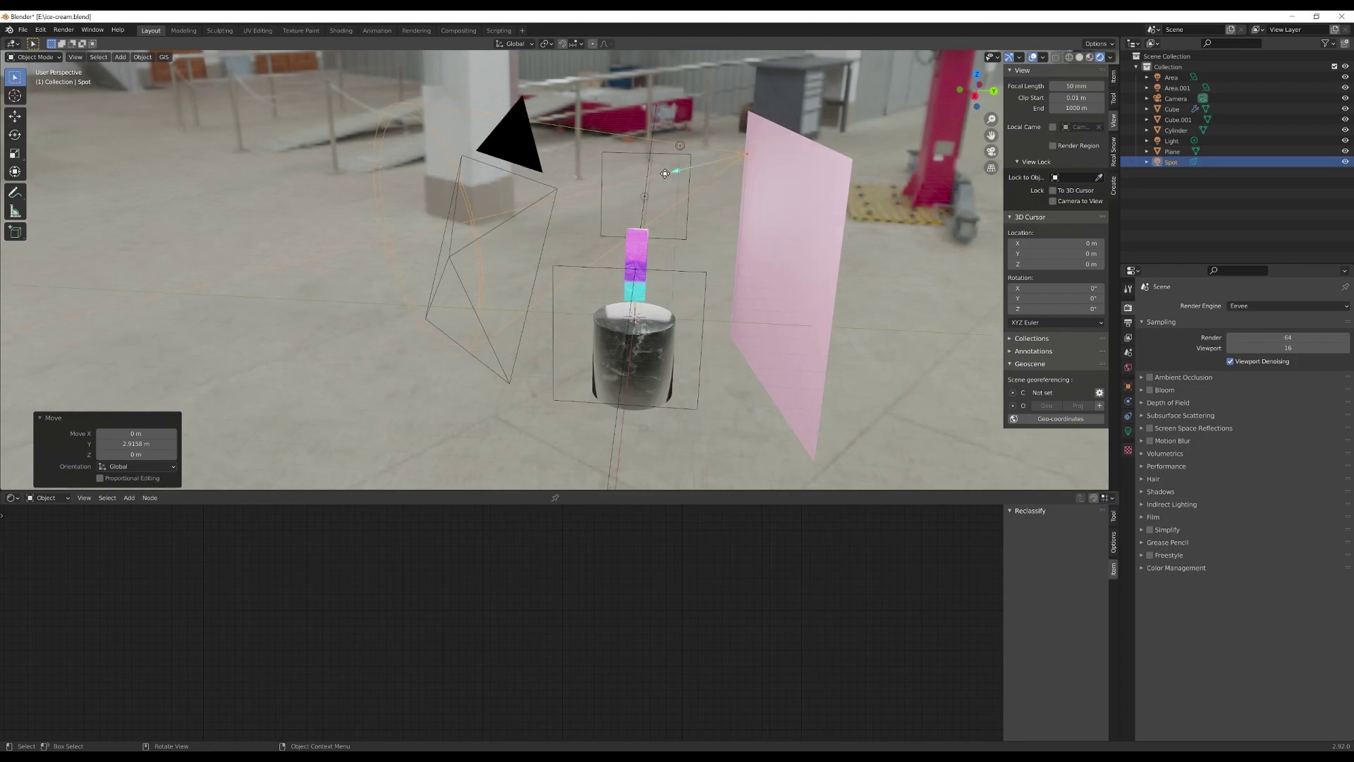
{"action": "key", "text": "KP_0"}
{"action": "mouse_move", "coordinate": [616, 209]}
{"action": "middle_mouse_down"}
{"action": "mouse_move", "coordinate": [624, 197]}
{"action": "mouse_move", "coordinate": [602, 218]}
{"action": "middle_mouse_up"}
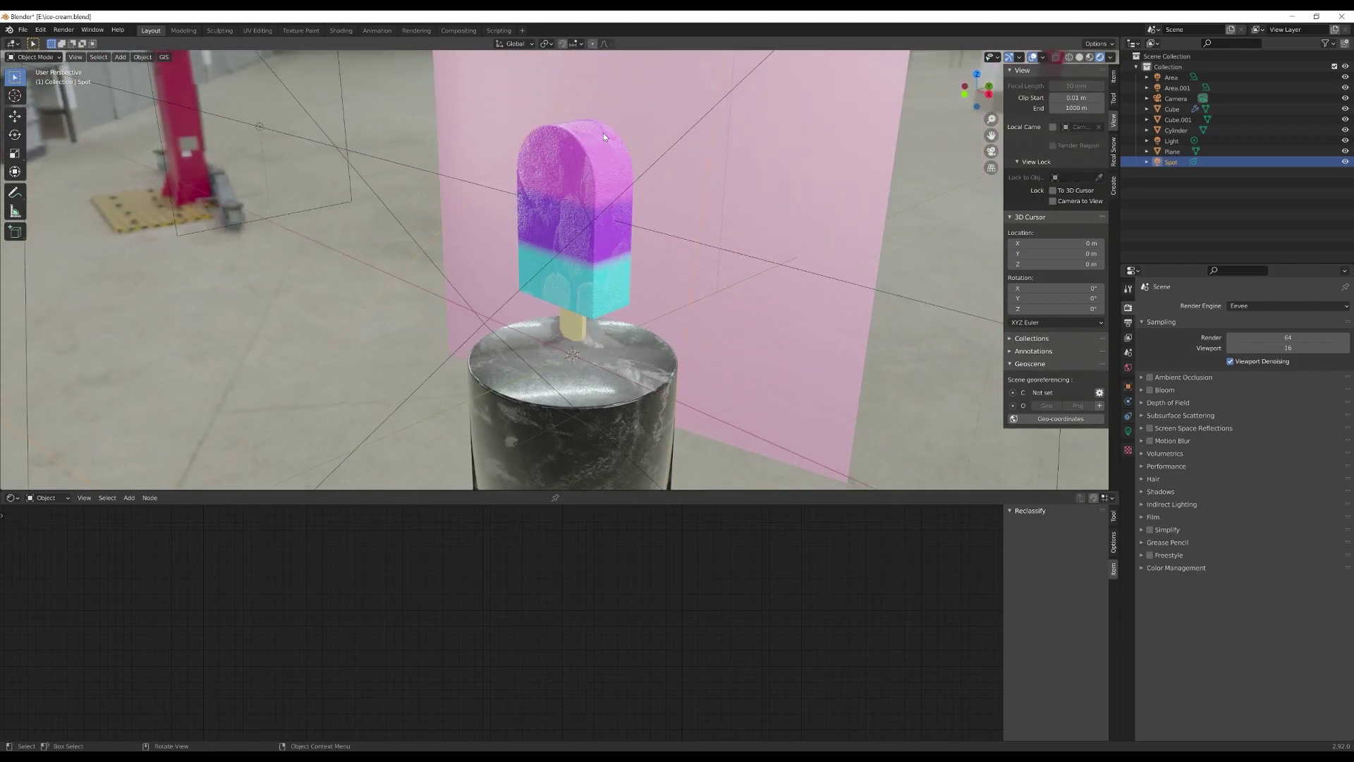
{"action": "key", "text": "KP_0"}
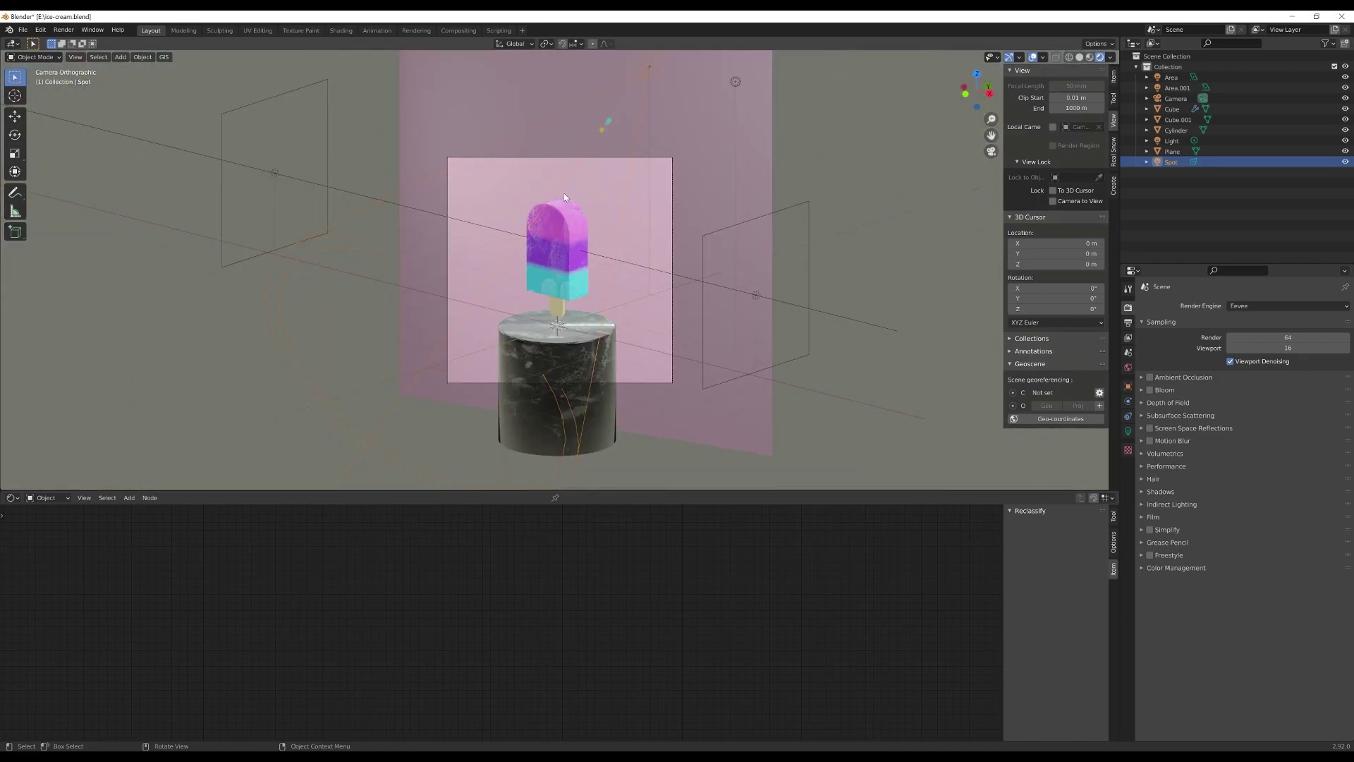
Step: Set the spot light's power to 473 W and lower the light along Z to just above the popsicle's height
{"action": "left_click", "coordinate": [1127, 431]}
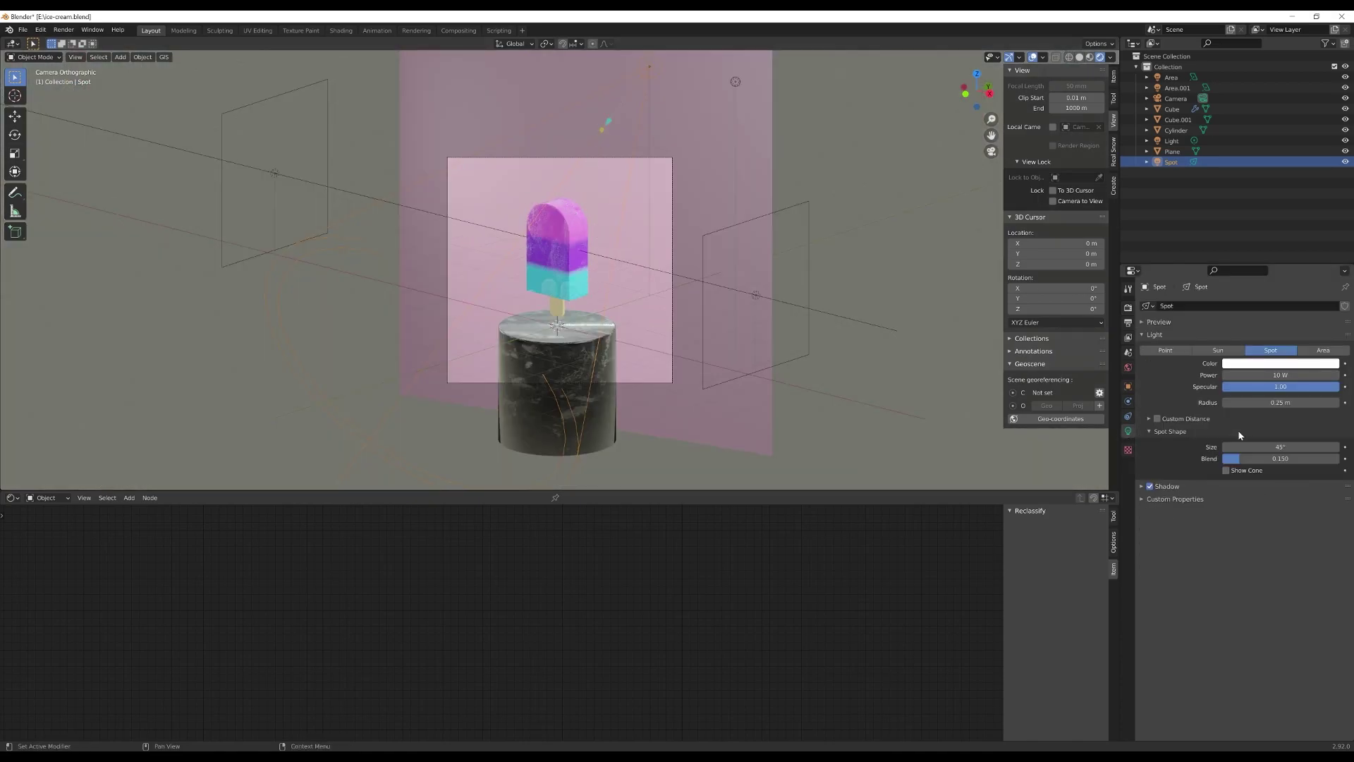
{"action": "left_click_drag", "start_coordinate": [1280, 375], "coordinate": [1312, 374]}
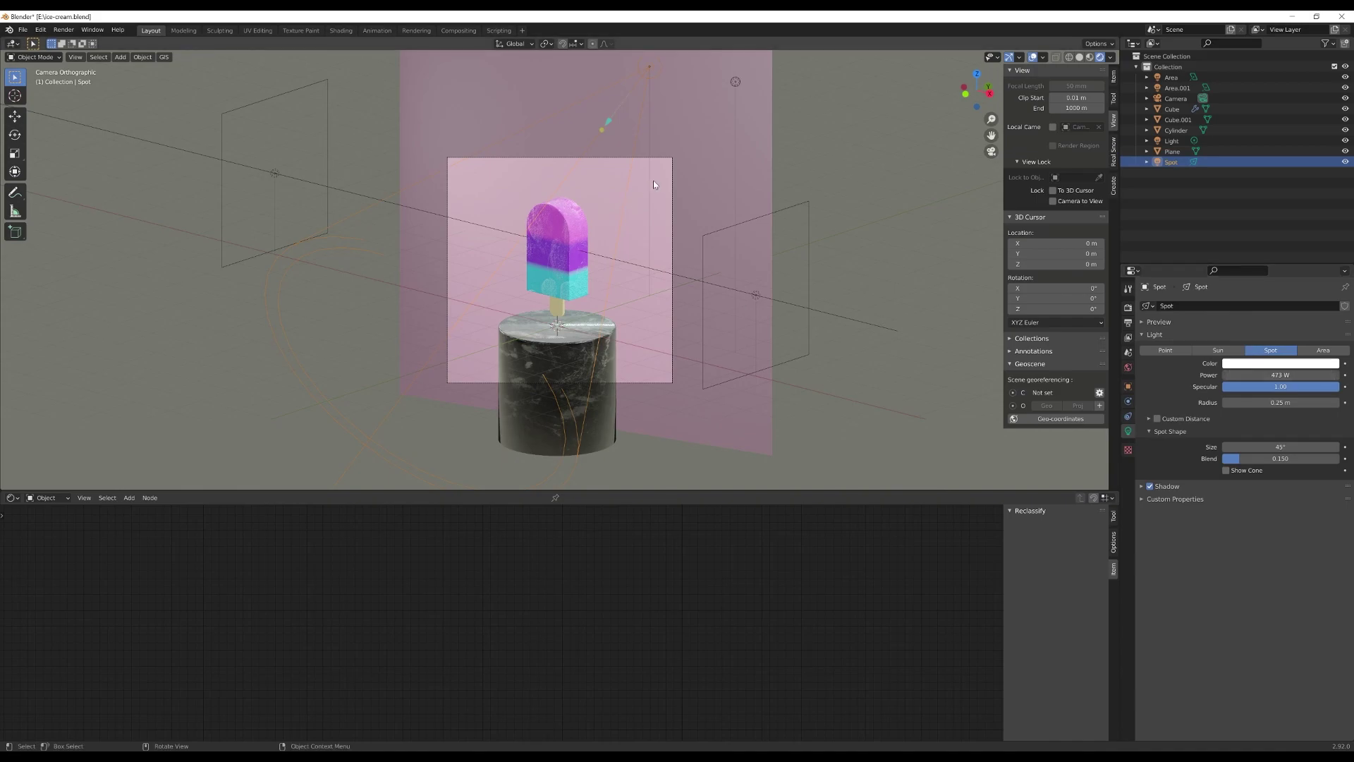
{"action": "key", "text": "g"}
{"action": "key", "text": "z"}
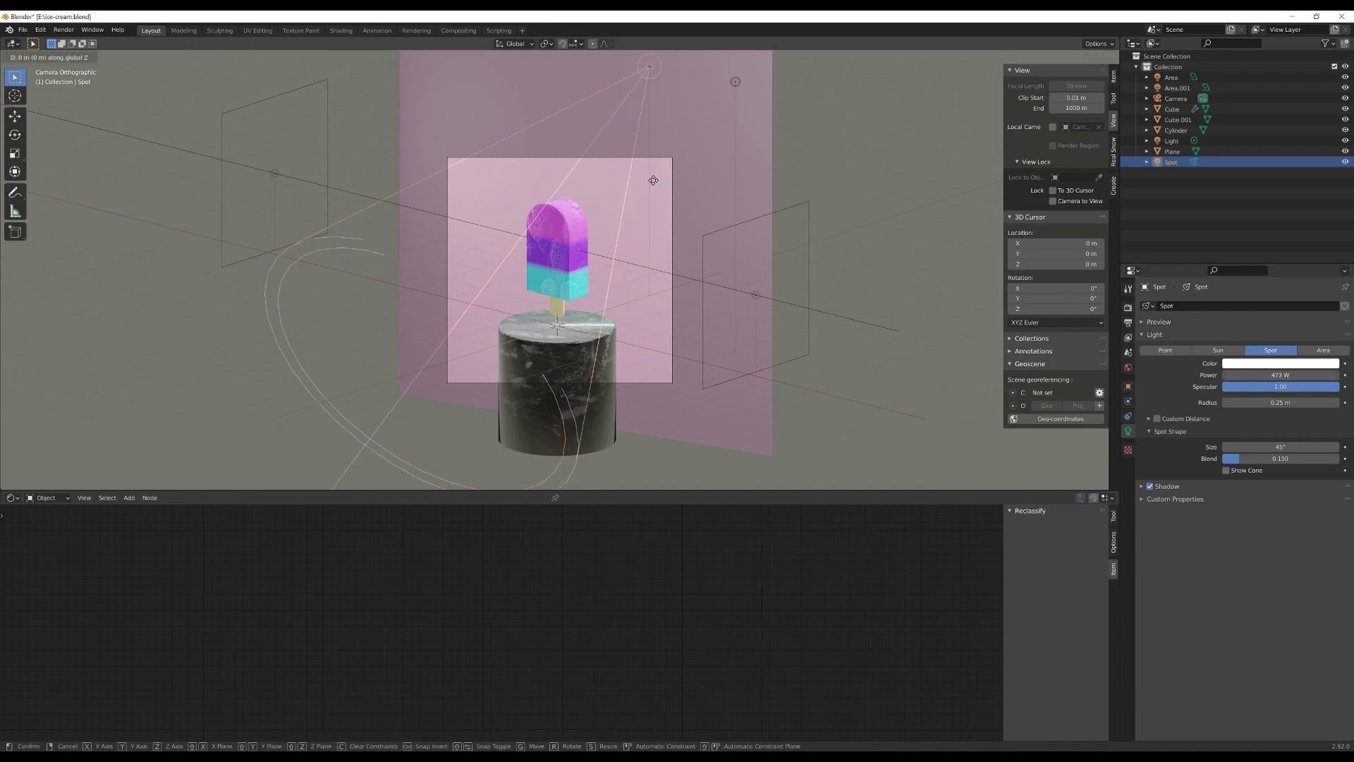
{"action": "left_click", "coordinate": [657, 274]}
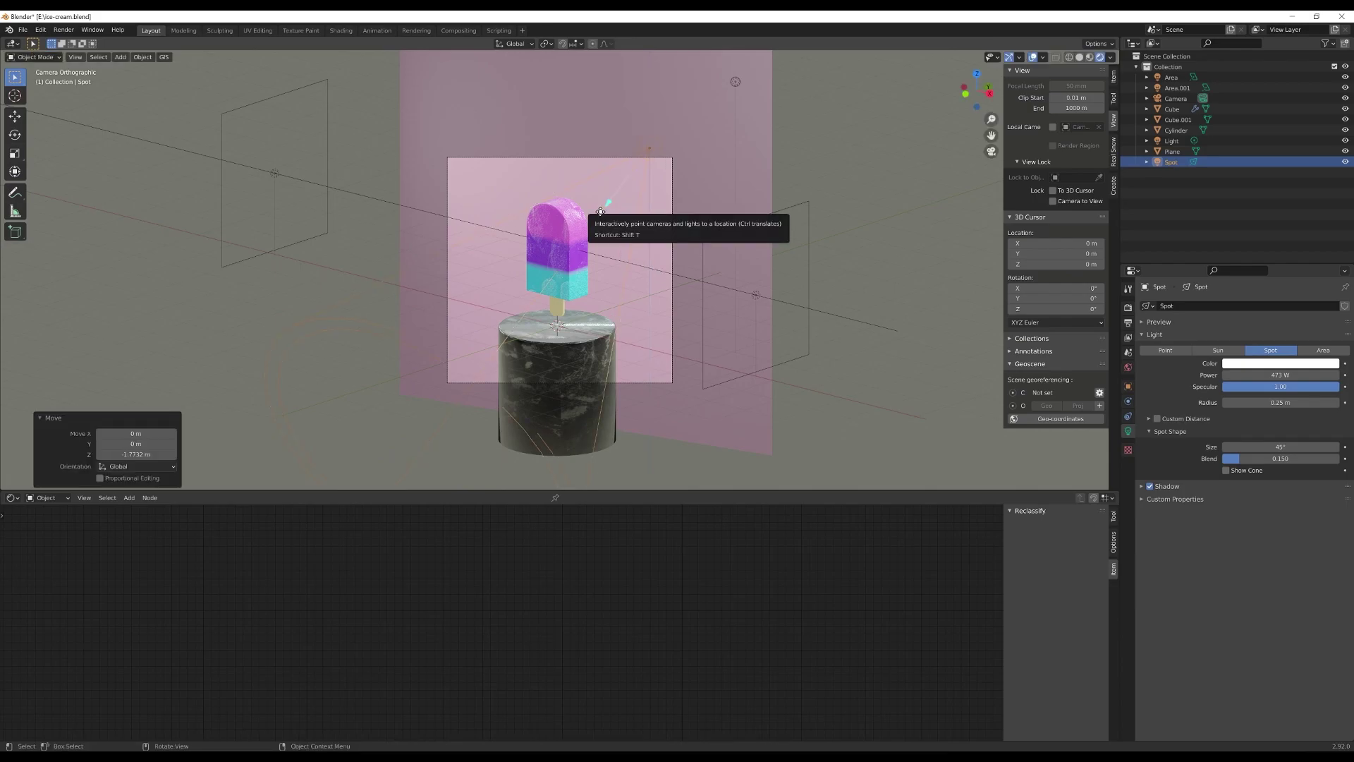
Step: Tilt the spot light about -22° around the global X axis so it points further towards the popsicle
{"action": "key", "text": "r"}
{"action": "key", "text": "y"}
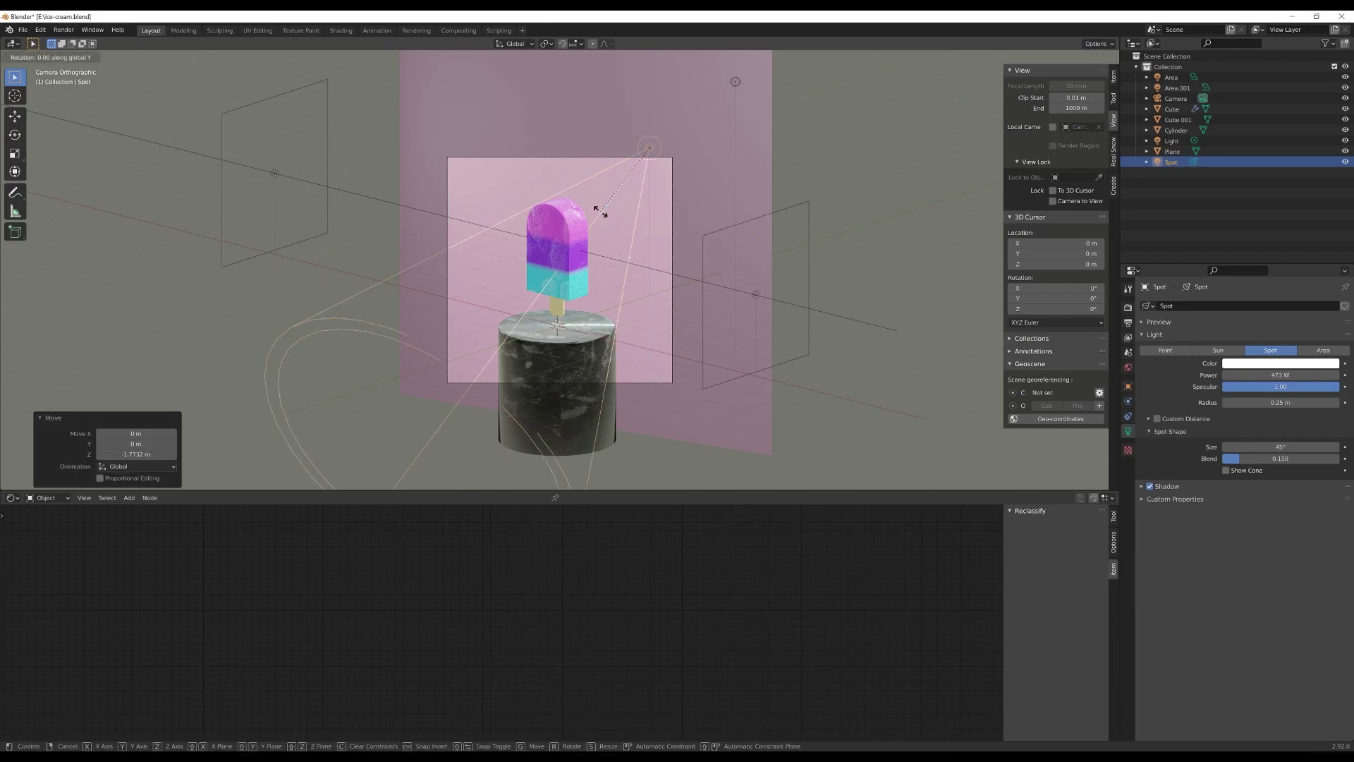
{"action": "key", "text": "x"}
{"action": "left_click", "coordinate": [602, 177]}
Step: Move the spot light about 1.4 m along Y and narrow its spot size to 21°
{"action": "key", "text": "g"}
{"action": "key", "text": "y"}
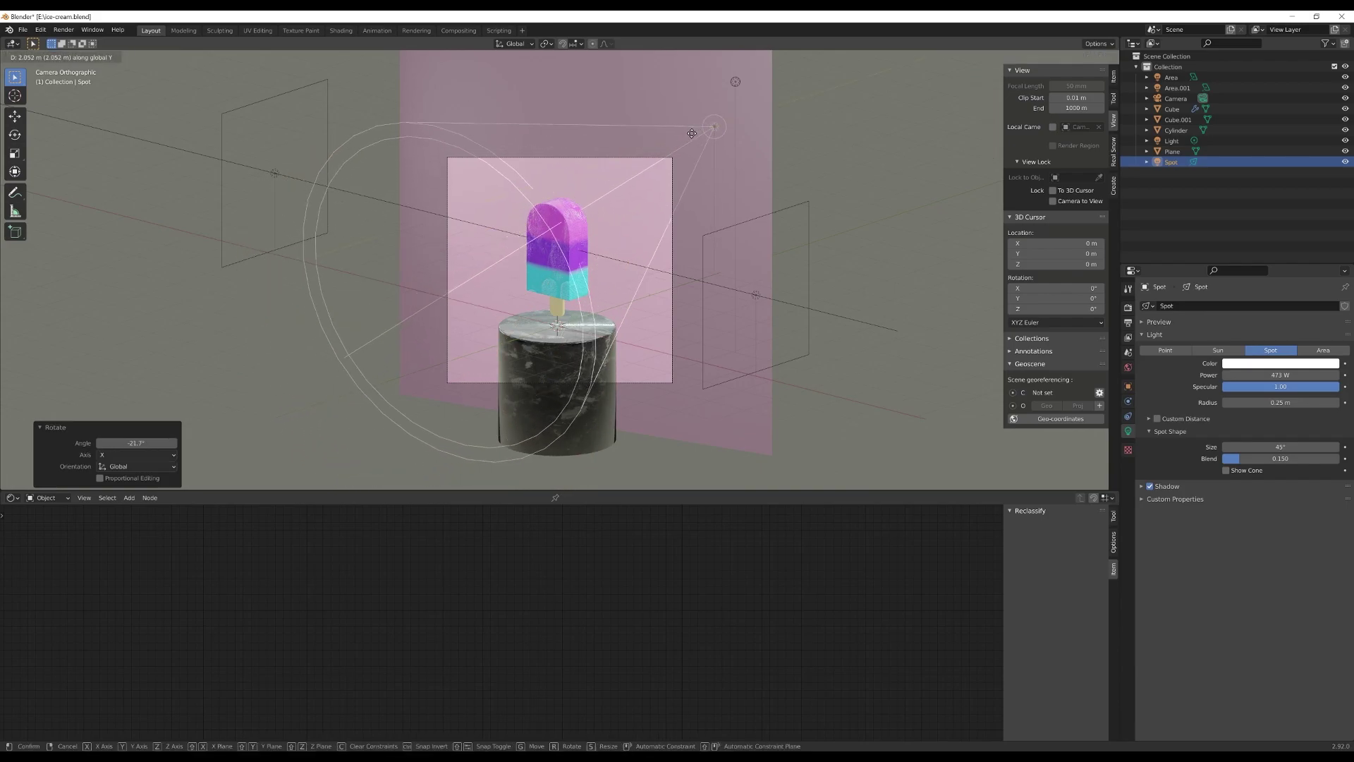
{"action": "left_click", "coordinate": [677, 146]}
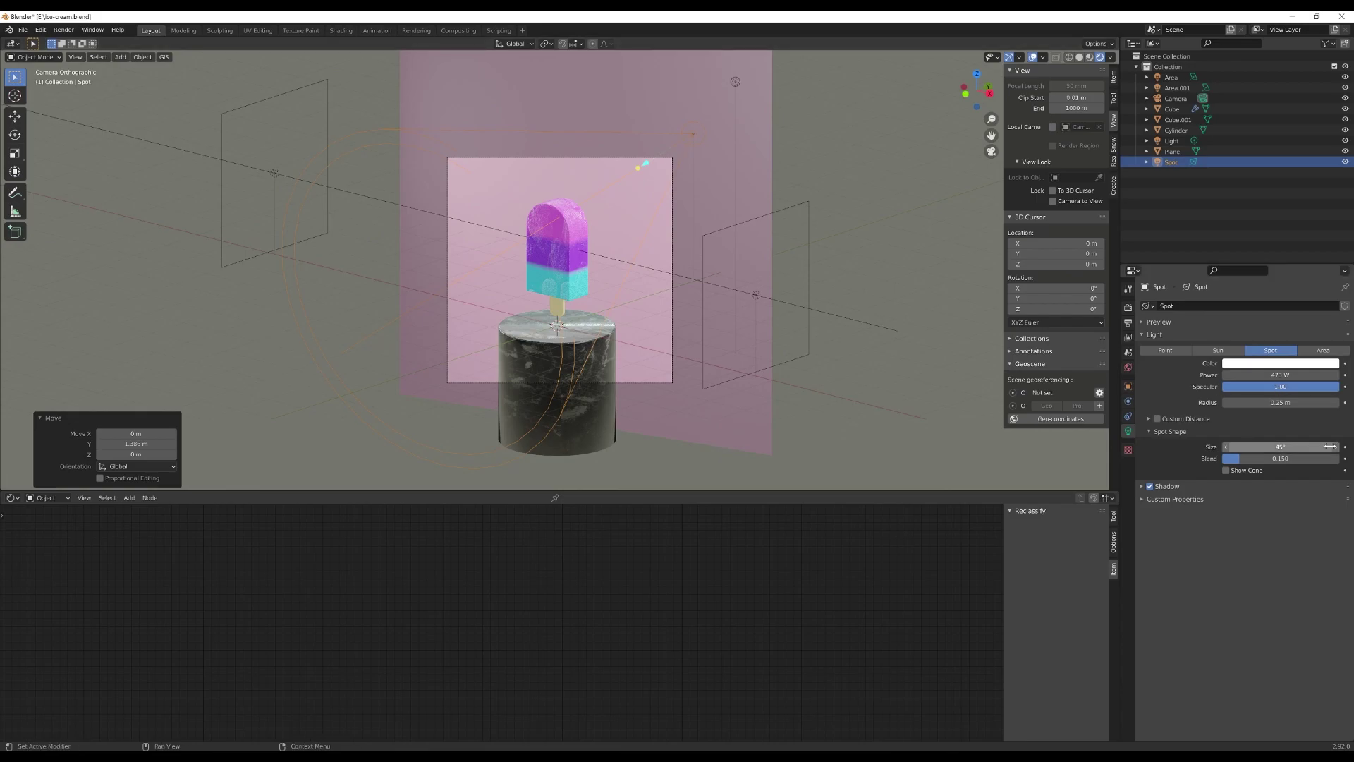
{"action": "left_click_drag", "start_coordinate": [1230, 450], "coordinate": [1142, 450]}
{"action": "scroll", "coordinate": [587, 218], "scroll_direction": "up", "scroll_amount": 2}
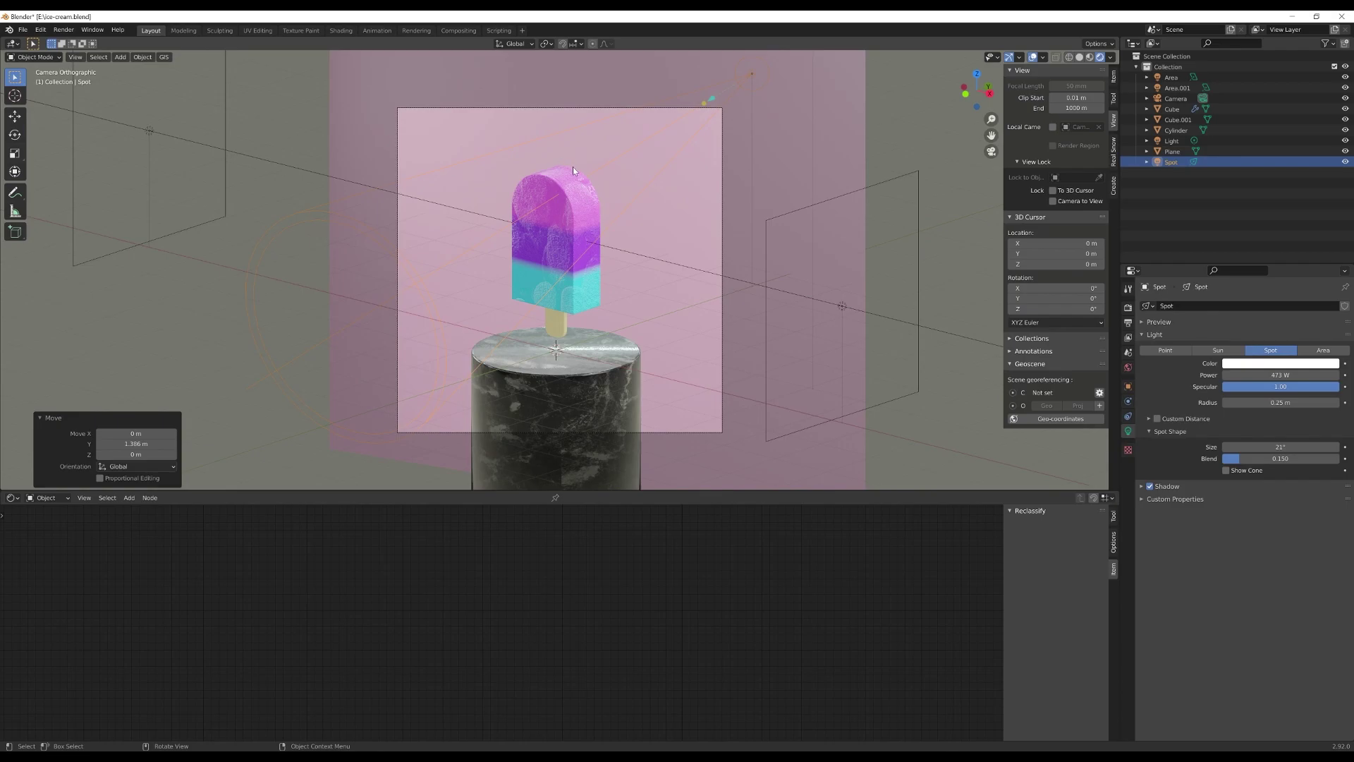
Step: Scale the pink background plane uniformly by a factor of 8
{"action": "left_click", "coordinate": [725, 397]}
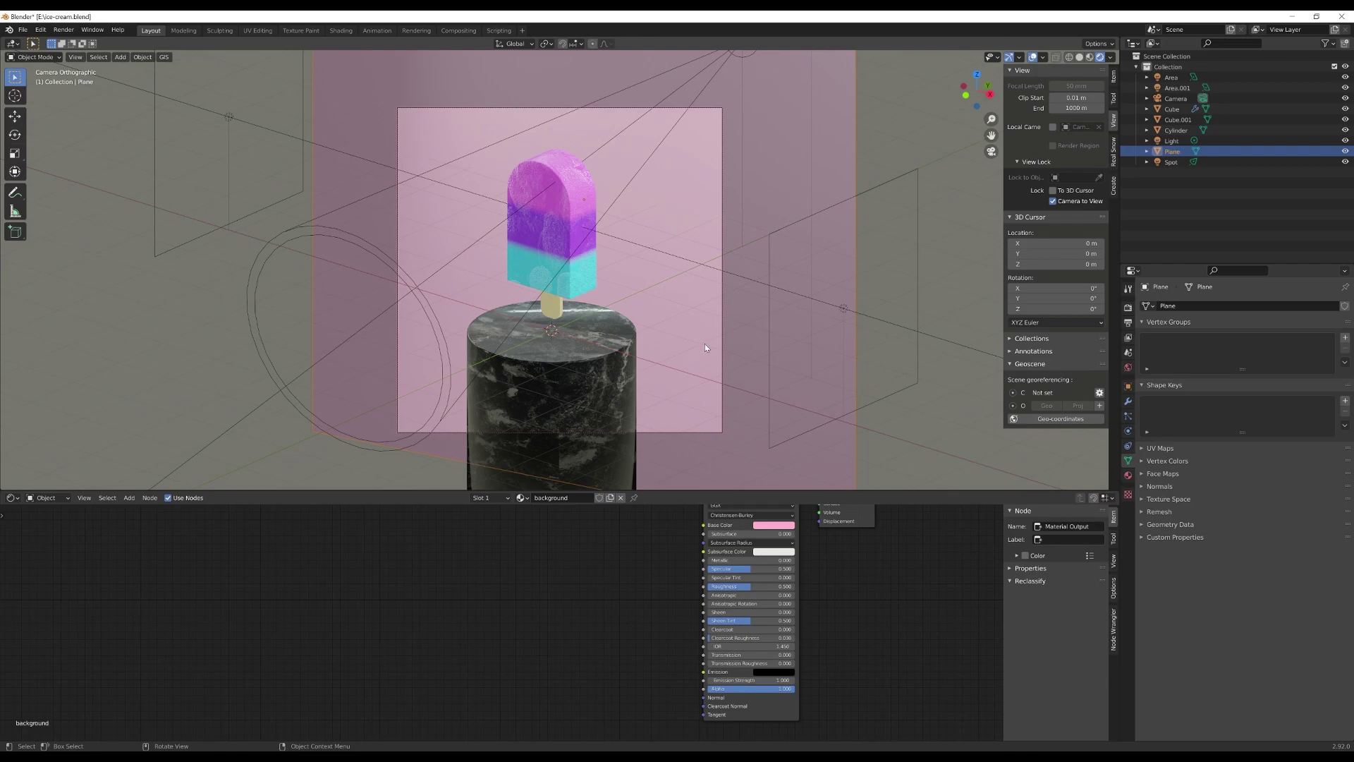
{"action": "key", "text": "s"}
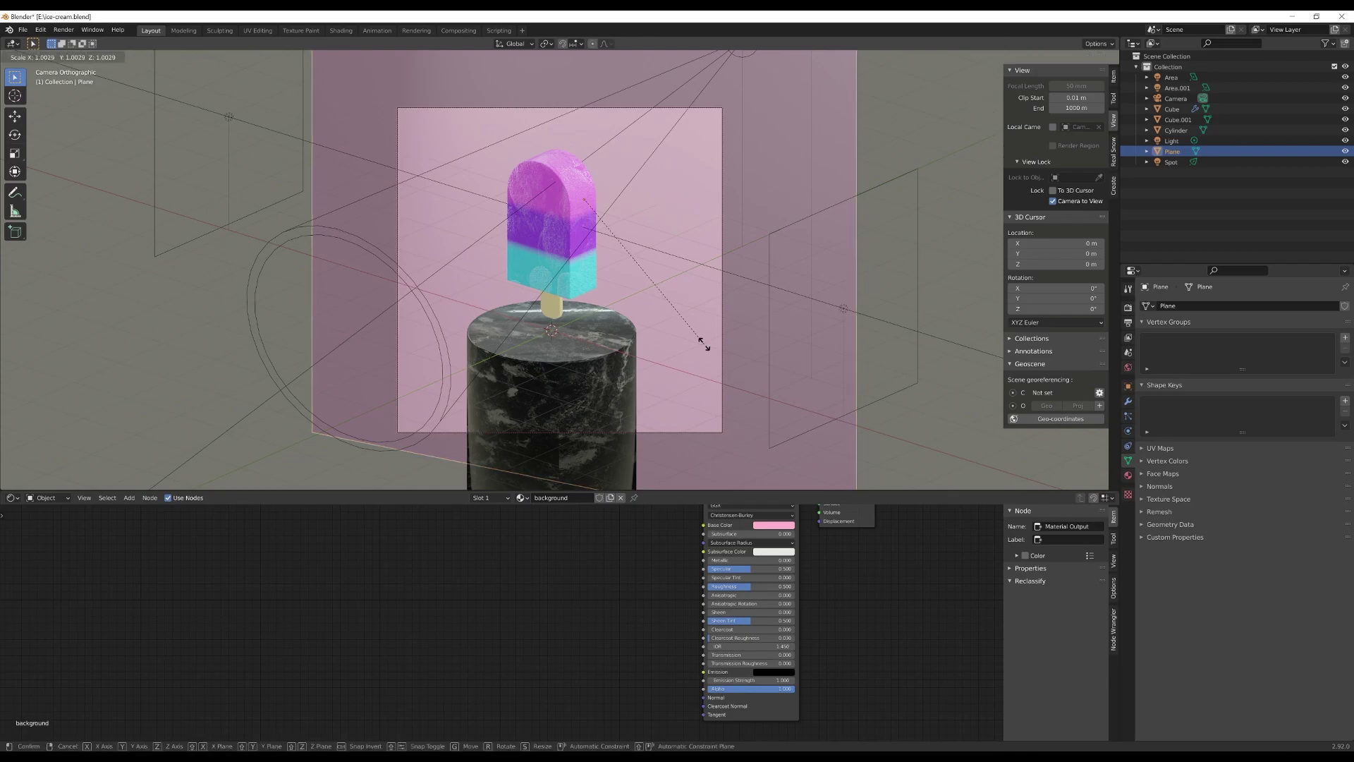
{"action": "key", "text": "8"}
{"action": "key", "text": "Return"}
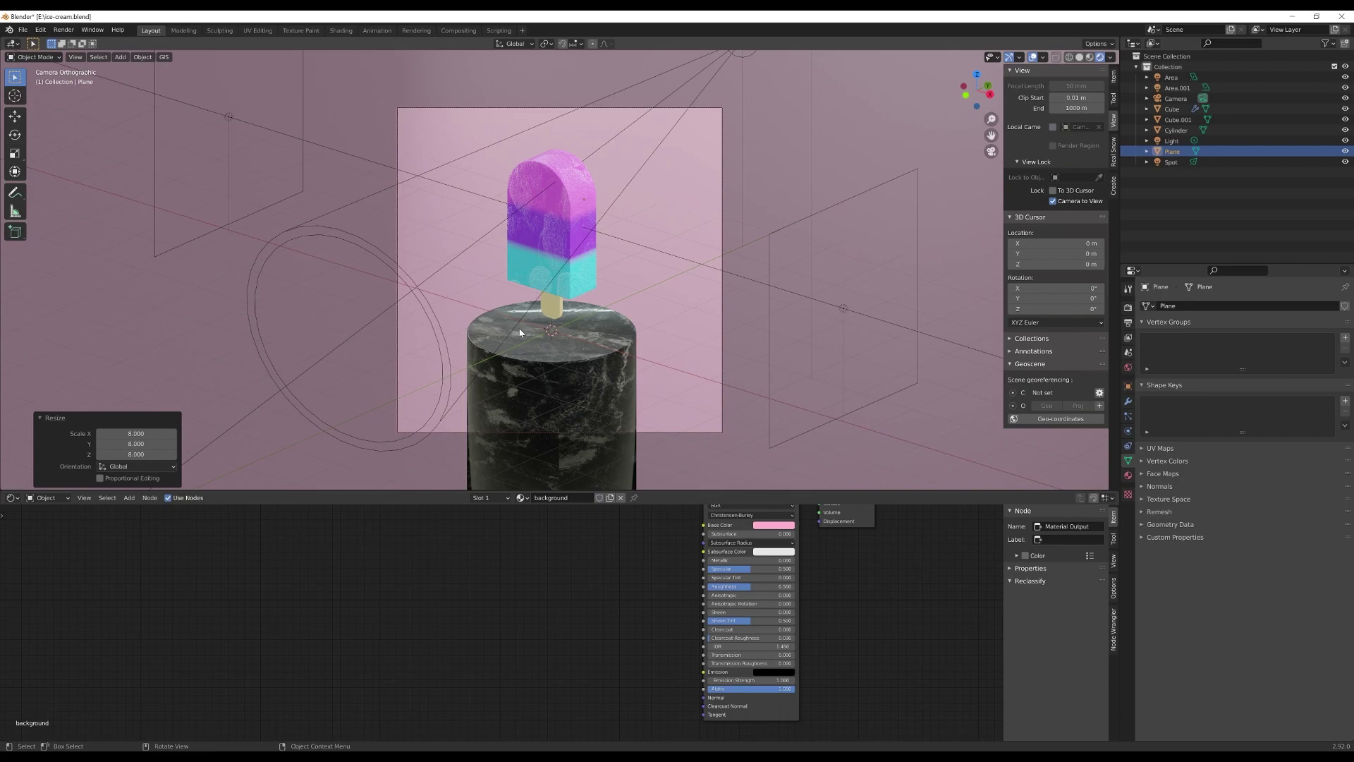
Step: Reframe the camera around the popsicle and marble pedestal, and unlock the camera from the view
{"action": "scroll", "coordinate": [387, 308], "scroll_direction": "down", "scroll_amount": 4}
{"action": "middle_click_drag", "start_coordinate": [646, 302], "coordinate": [560, 301]}
{"action": "scroll", "coordinate": [561, 295], "scroll_direction": "up", "scroll_amount": 3}
{"action": "left_click", "coordinate": [1053, 201]}
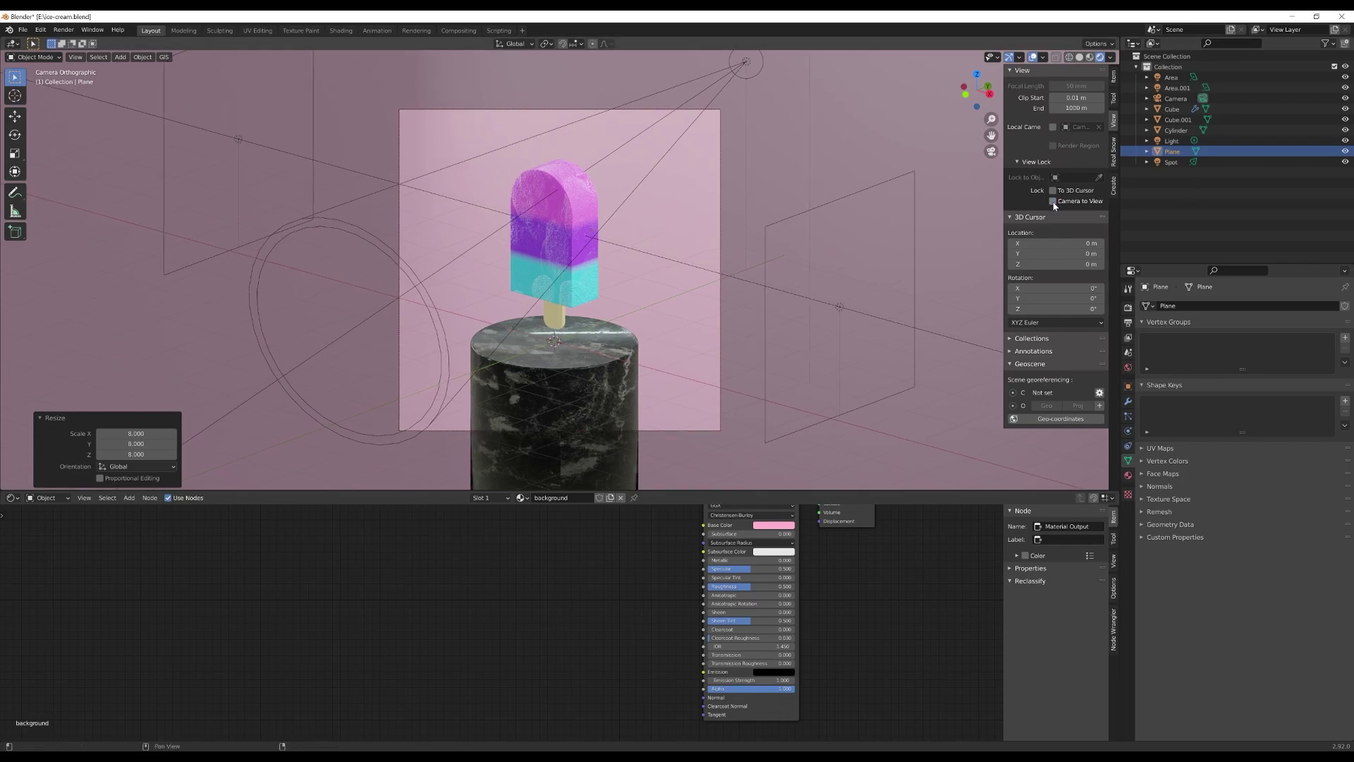
Step: Move the pink background plane about 7.6 m along Y, away from the popsicle
{"action": "middle_click_drag", "start_coordinate": [737, 274], "coordinate": [726, 277]}
{"action": "scroll", "coordinate": [726, 277], "scroll_direction": "down", "scroll_amount": 8}
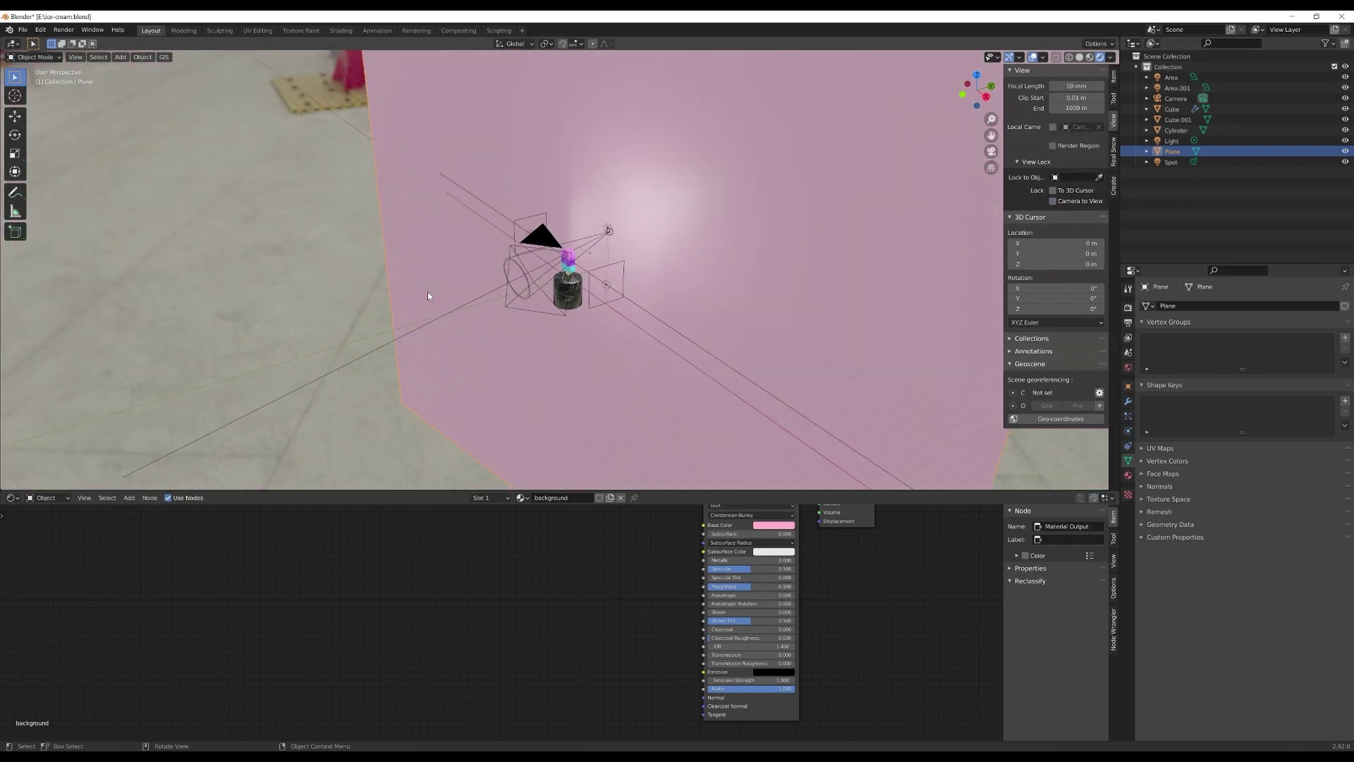
{"action": "scroll", "coordinate": [570, 295], "scroll_direction": "down", "scroll_amount": 2}
{"action": "key", "text": "g"}
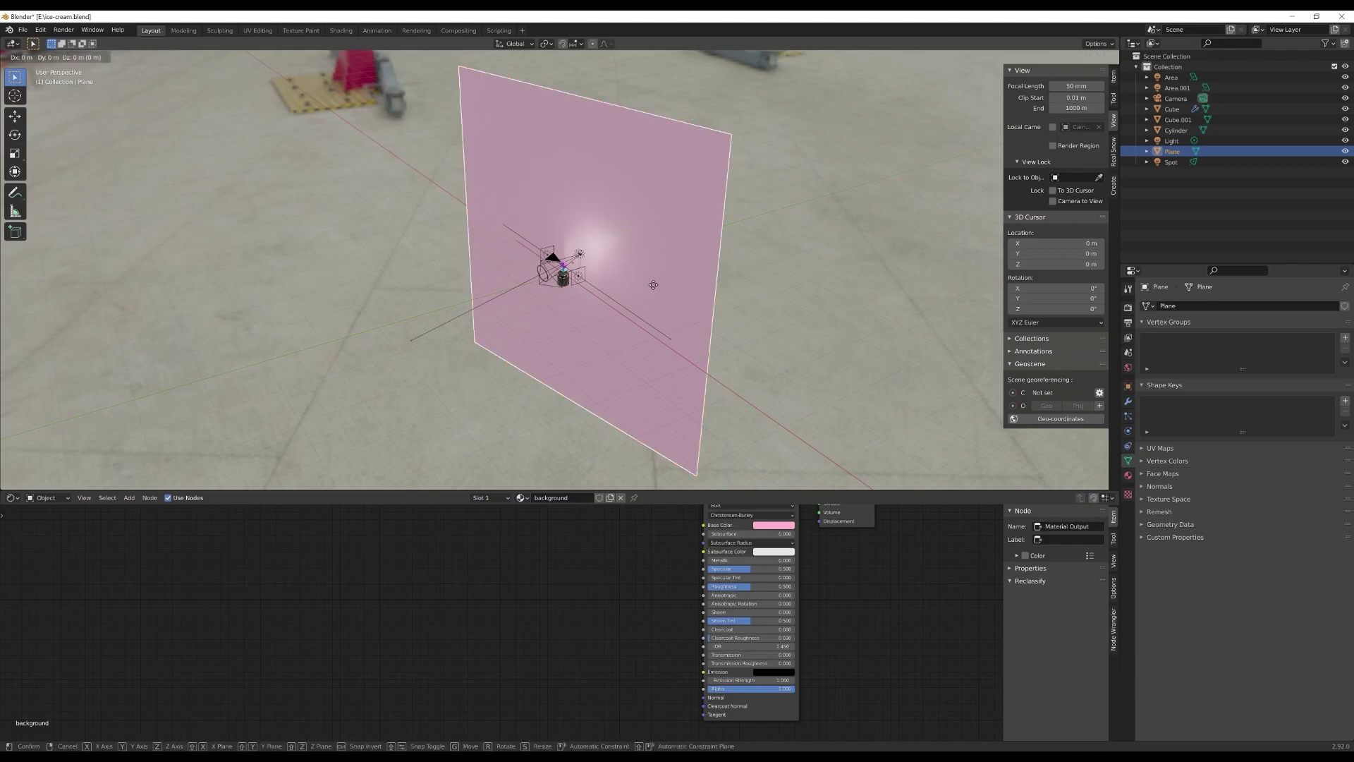
{"action": "key", "text": "y"}
{"action": "left_click", "coordinate": [636, 286]}
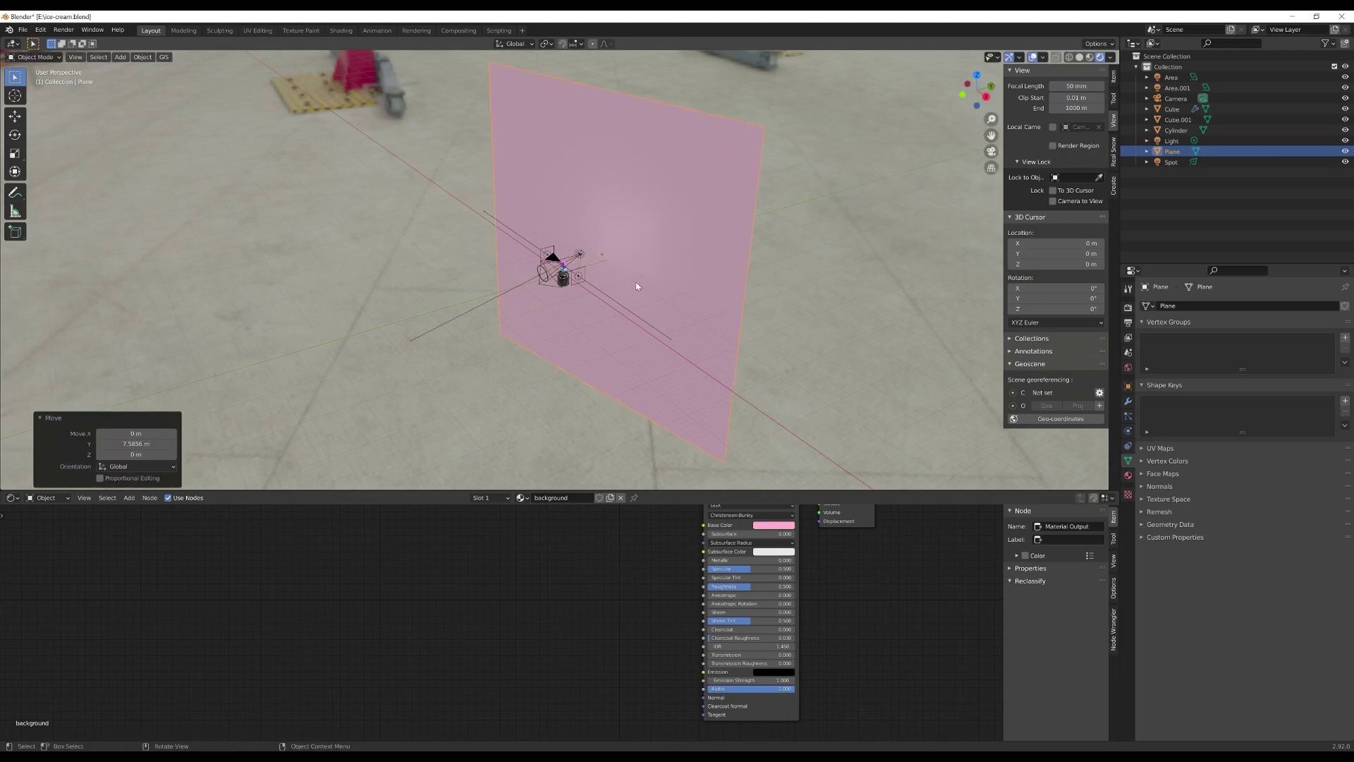
Step: Reduce the strength of the world's HDRI environment to 0.3
{"action": "left_click", "coordinate": [1128, 367]}
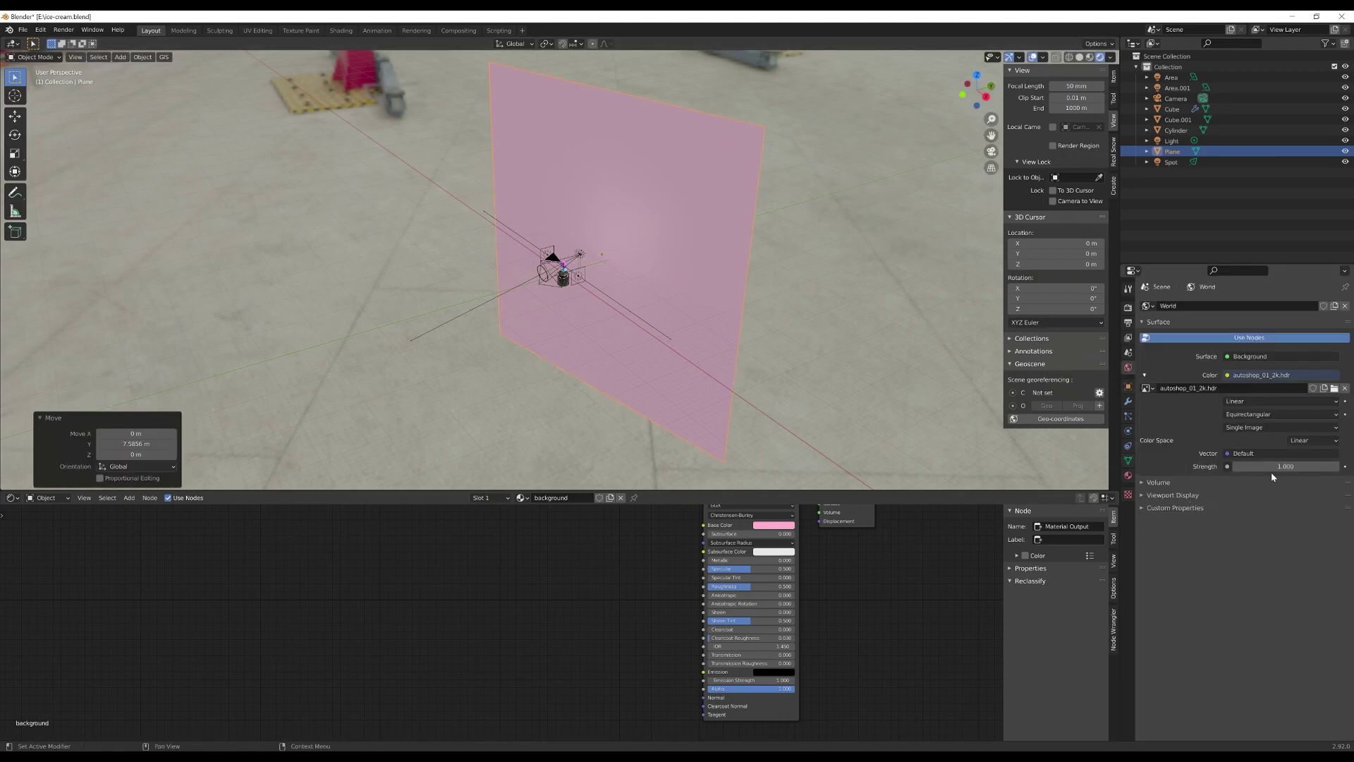
{"action": "type", "text": "0.3"}
{"action": "key", "text": "Return"}
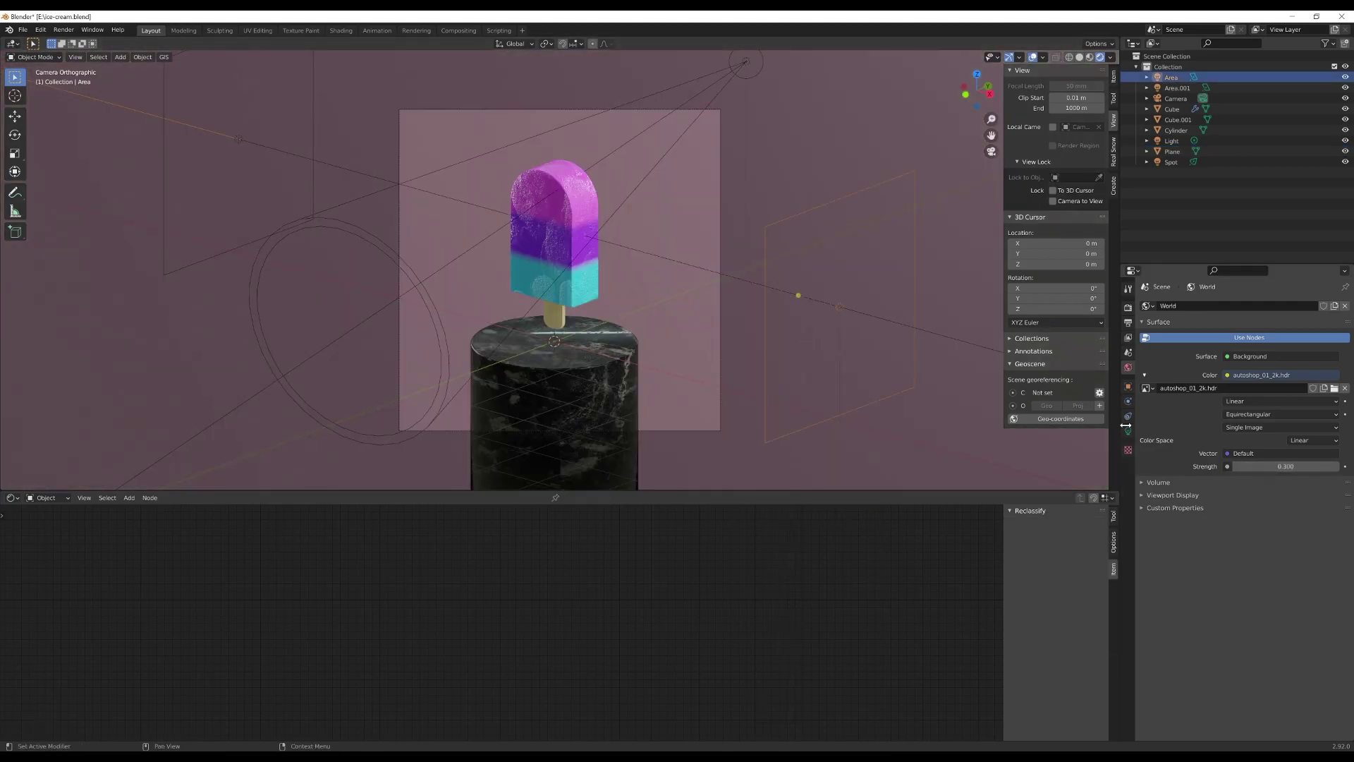
Step: Set the power of the area light named Area to 500 W
{"action": "left_click", "coordinate": [1127, 432]}
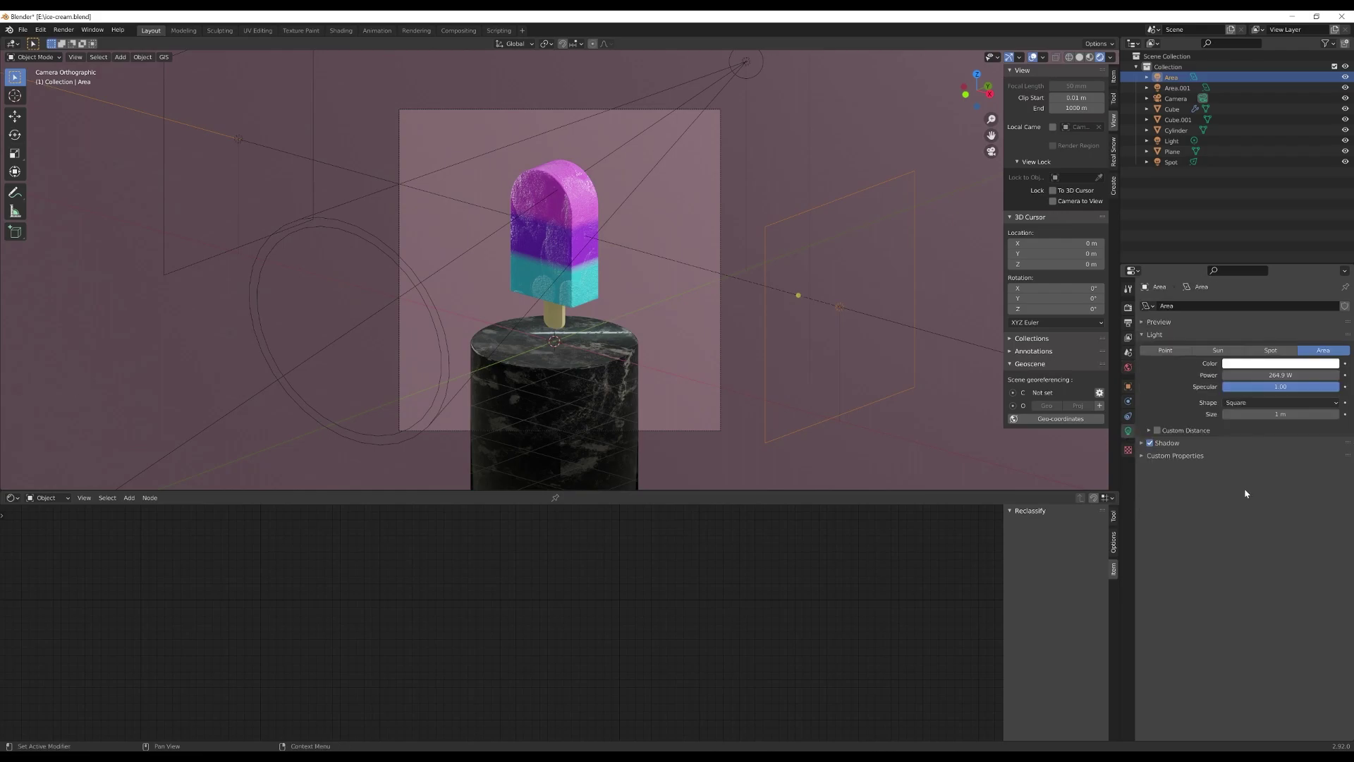
{"action": "left_click", "coordinate": [1290, 376]}
{"action": "type", "text": "500"}
{"action": "key", "text": "Return"}
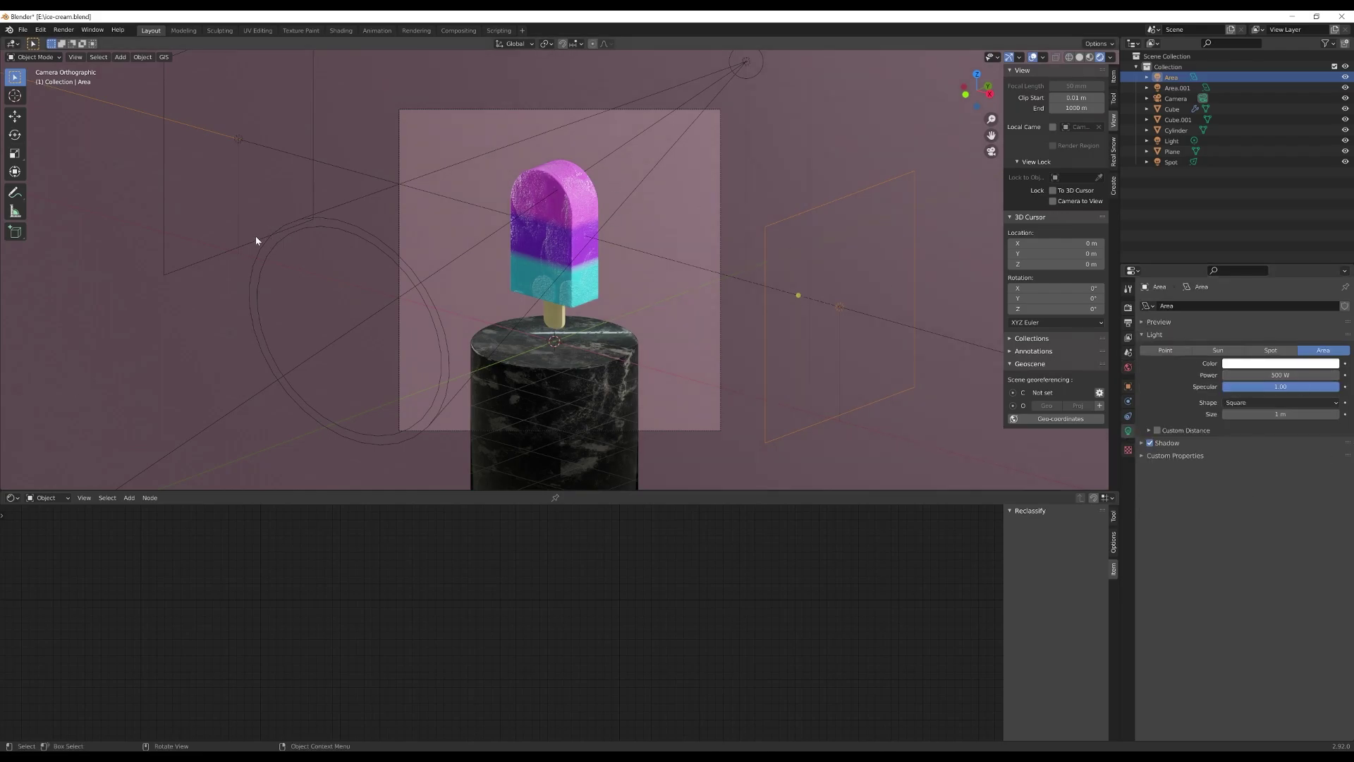
Step: Set the power of the second area light, Area.001, to 400 W
{"action": "left_click", "coordinate": [240, 253]}
{"action": "left_click", "coordinate": [1262, 376]}
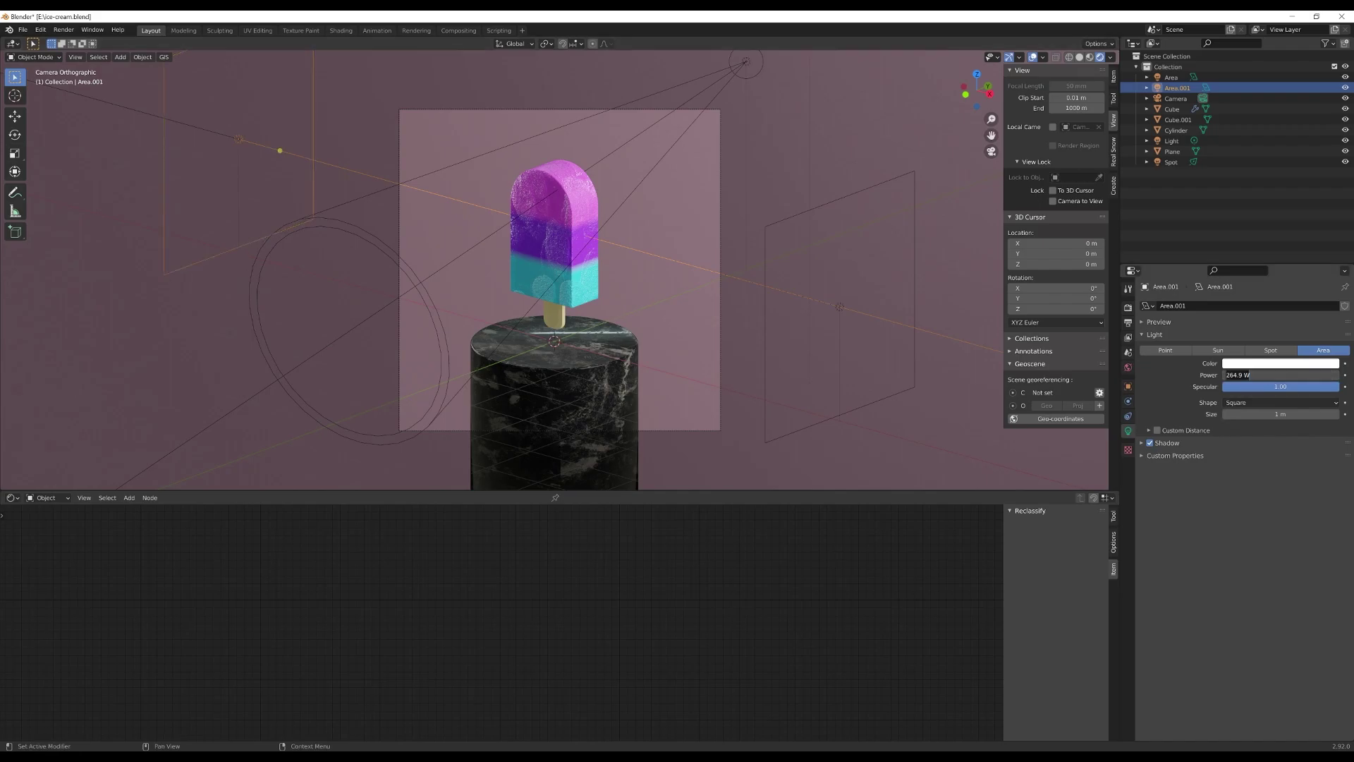
{"action": "type", "text": "400"}
{"action": "key", "text": "Return"}
Step: Raise the spot light's power to 900 W
{"action": "left_click", "coordinate": [746, 66]}
{"action": "left_click", "coordinate": [1280, 375]}
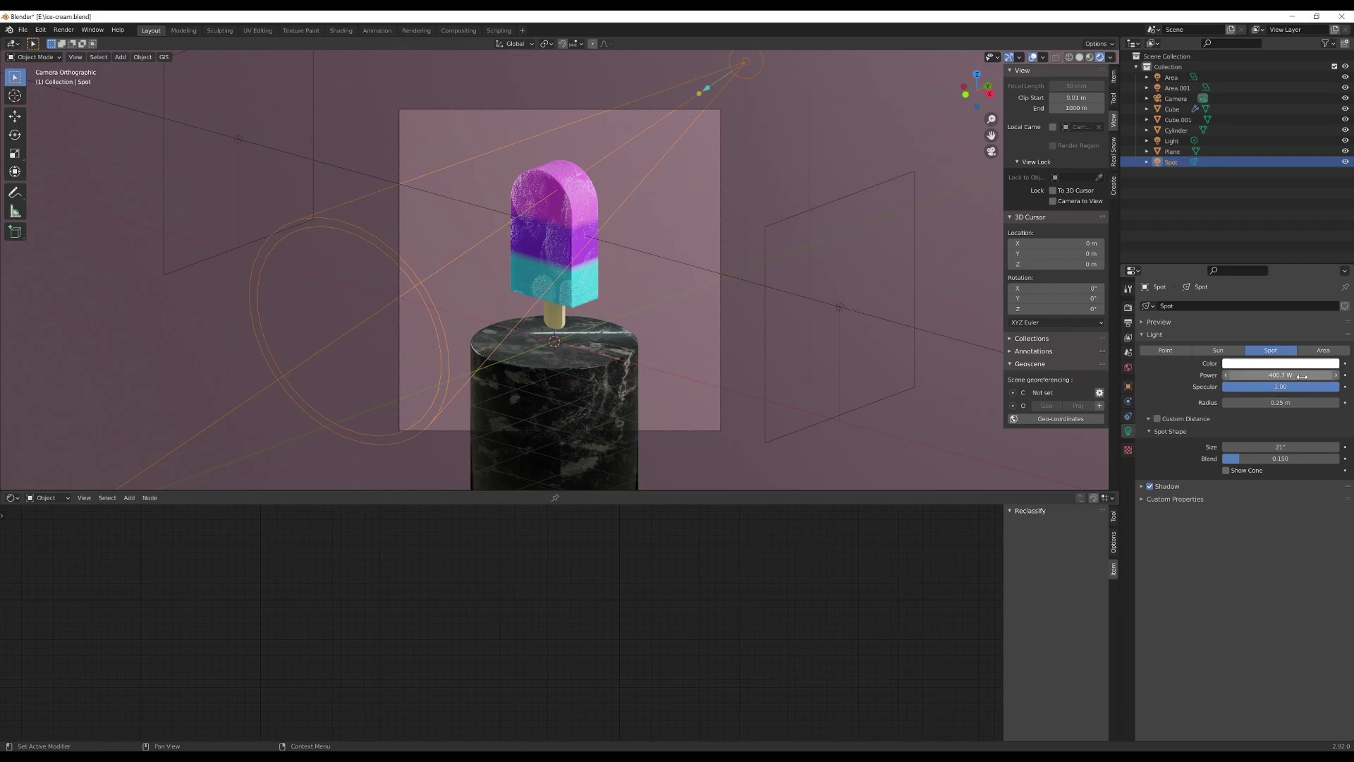
{"action": "type", "text": "900"}
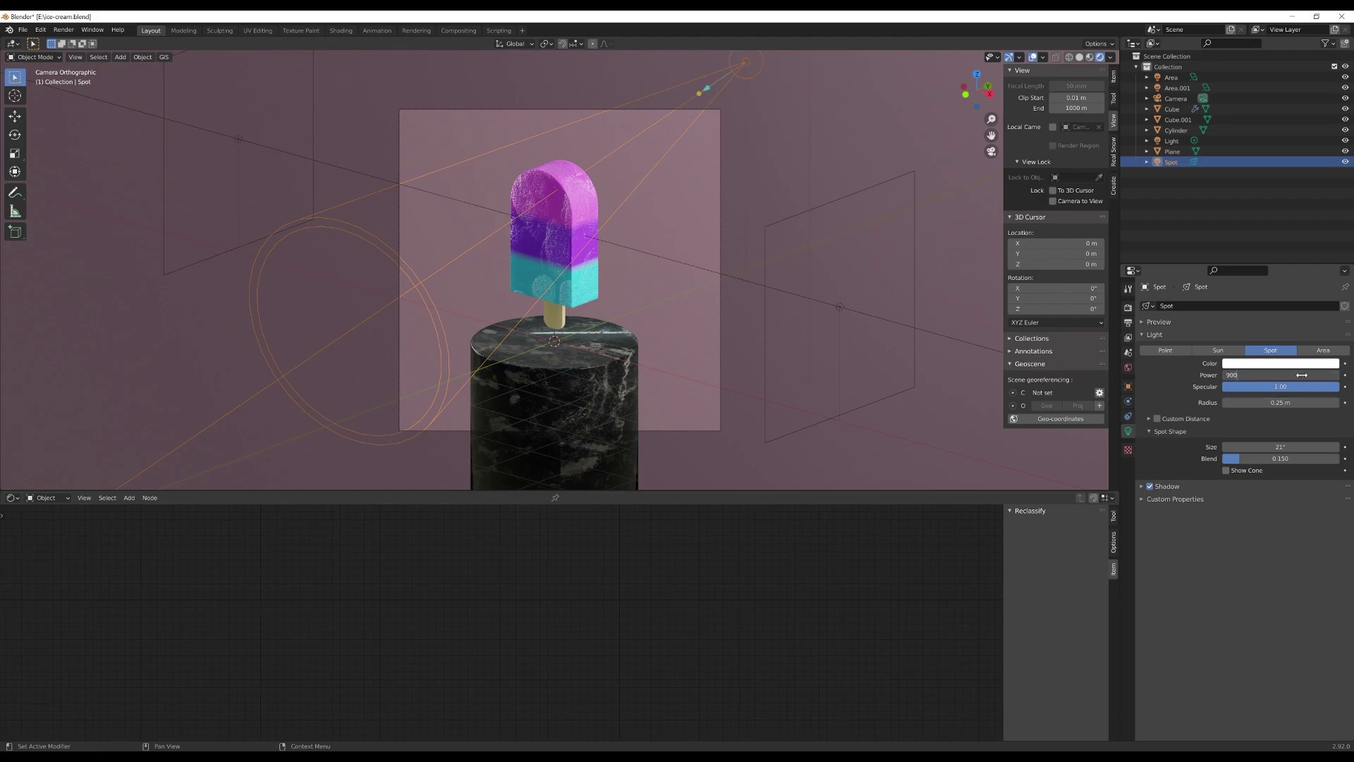
{"action": "key", "text": "Return"}
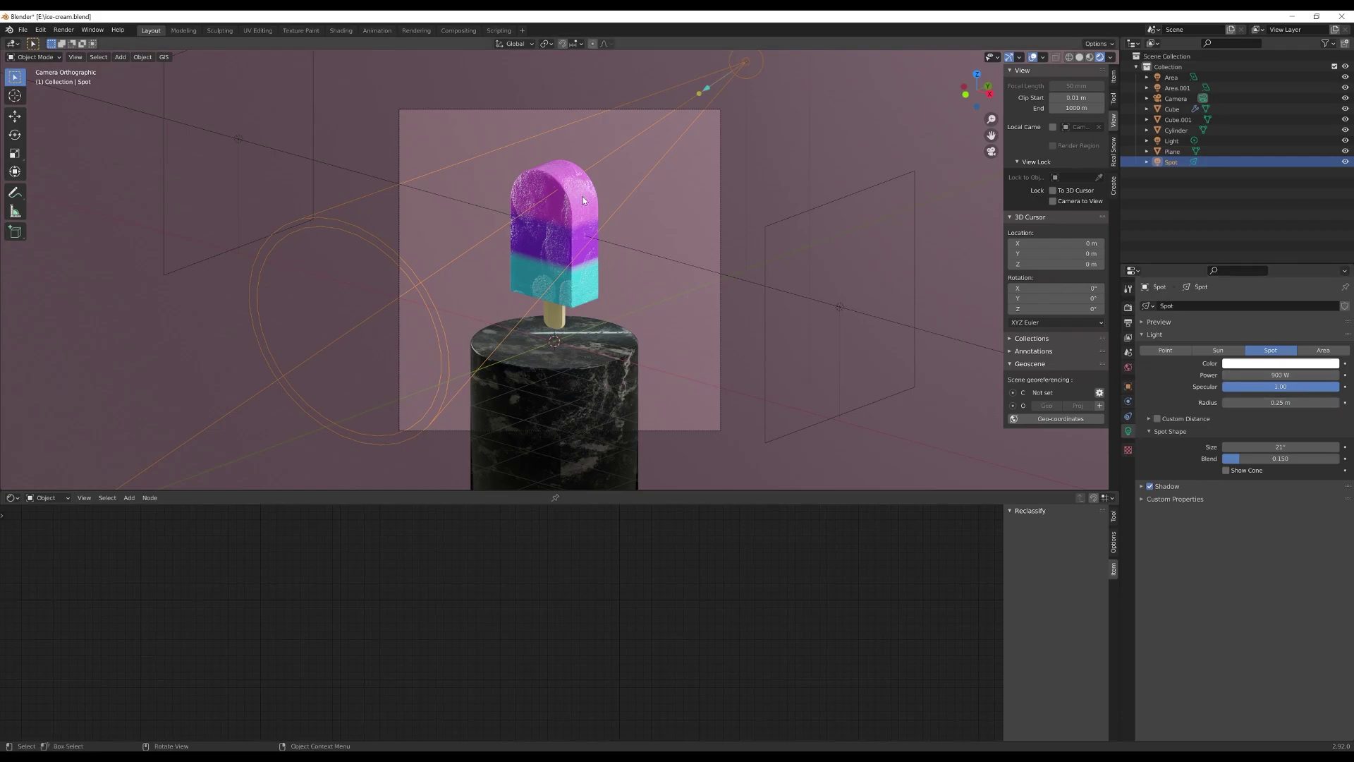
Step: Set the color management look to Medium High Contrast with the Filmic view transform, render a test image and close it
{"action": "left_click", "coordinate": [615, 316]}
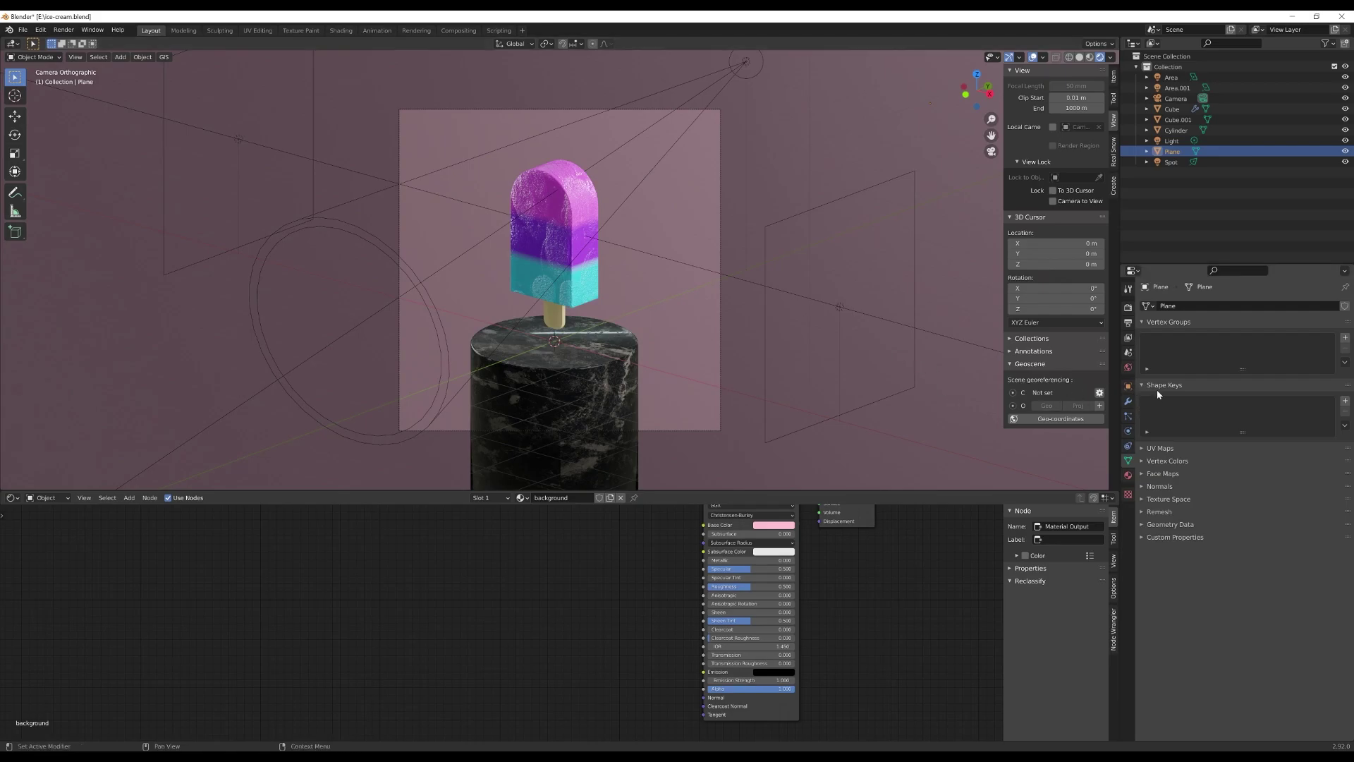
{"action": "left_click", "coordinate": [1128, 309]}
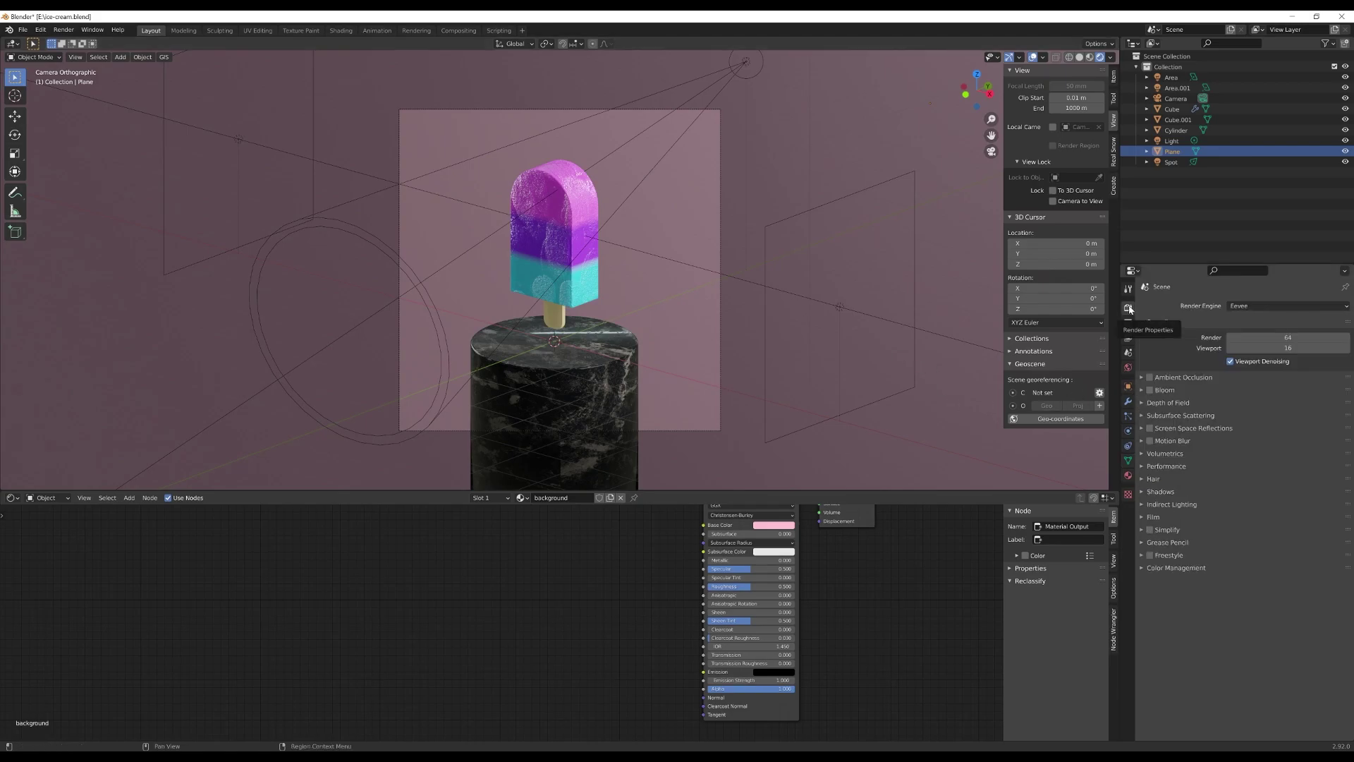
{"action": "left_click", "coordinate": [1142, 570]}
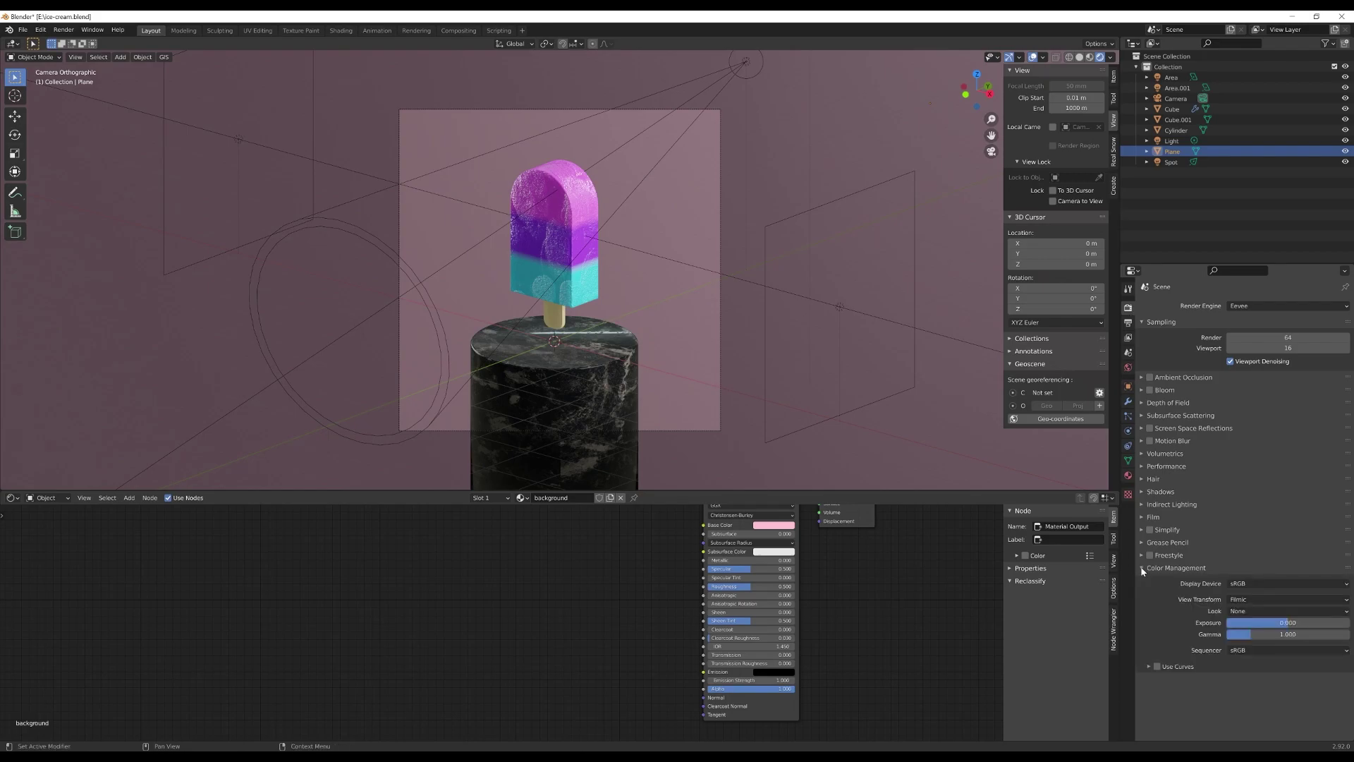
{"action": "left_click", "coordinate": [1261, 600]}
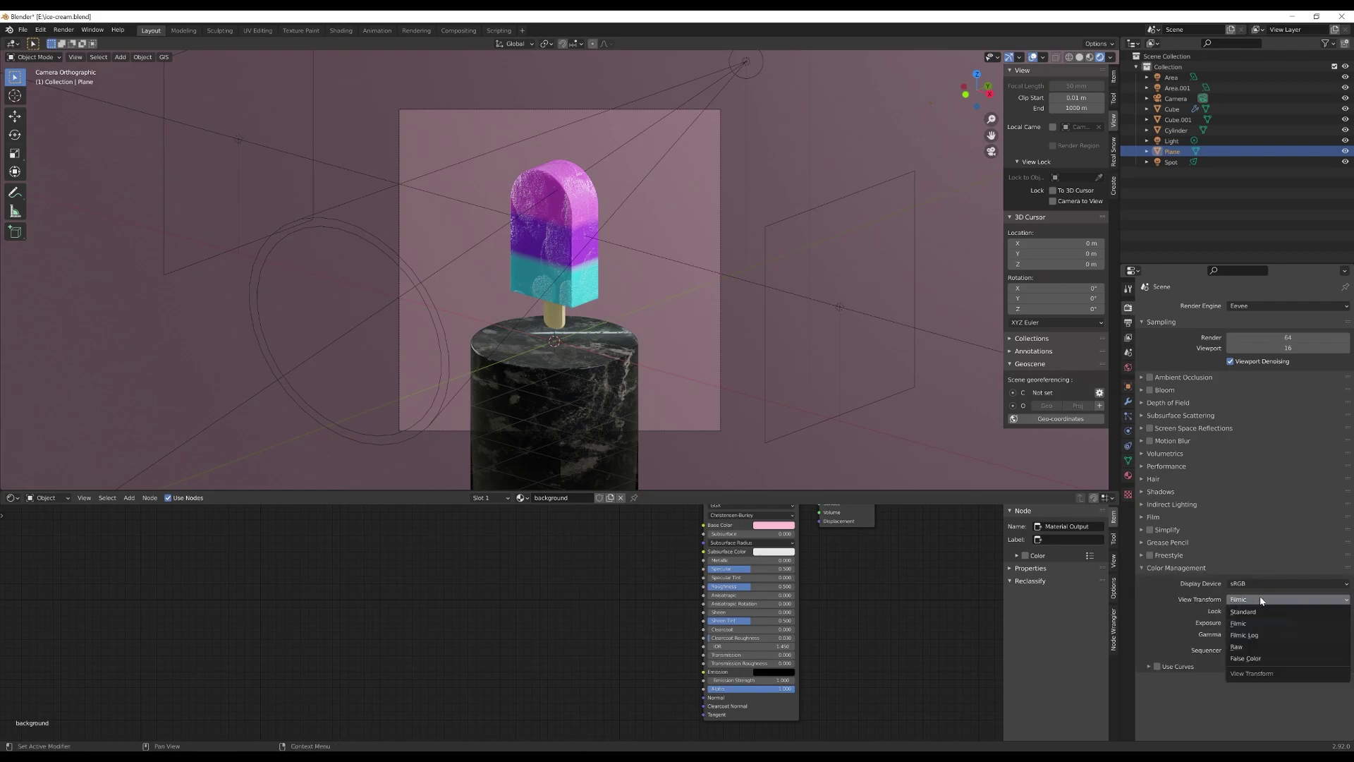
{"action": "left_click", "coordinate": [1262, 610]}
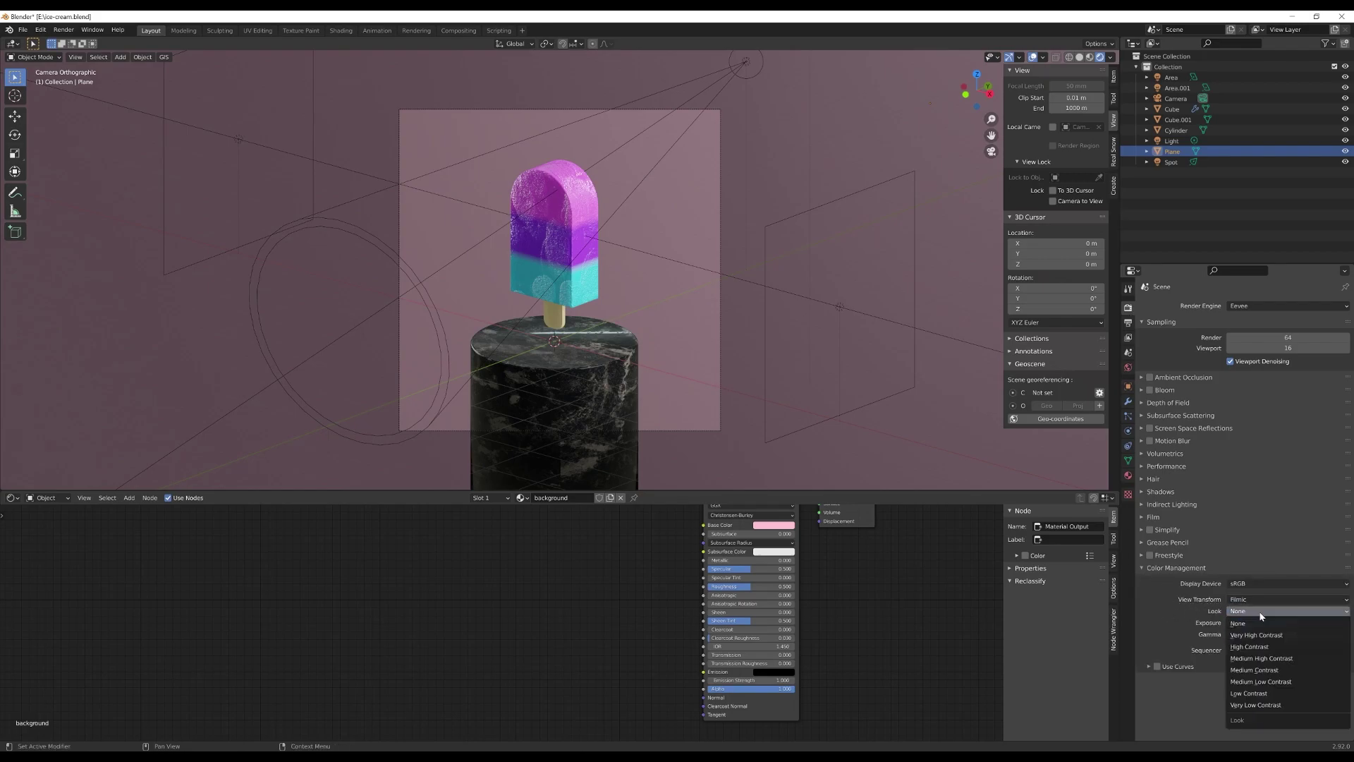
{"action": "left_click", "coordinate": [1262, 657]}
{"action": "key", "text": "F12"}
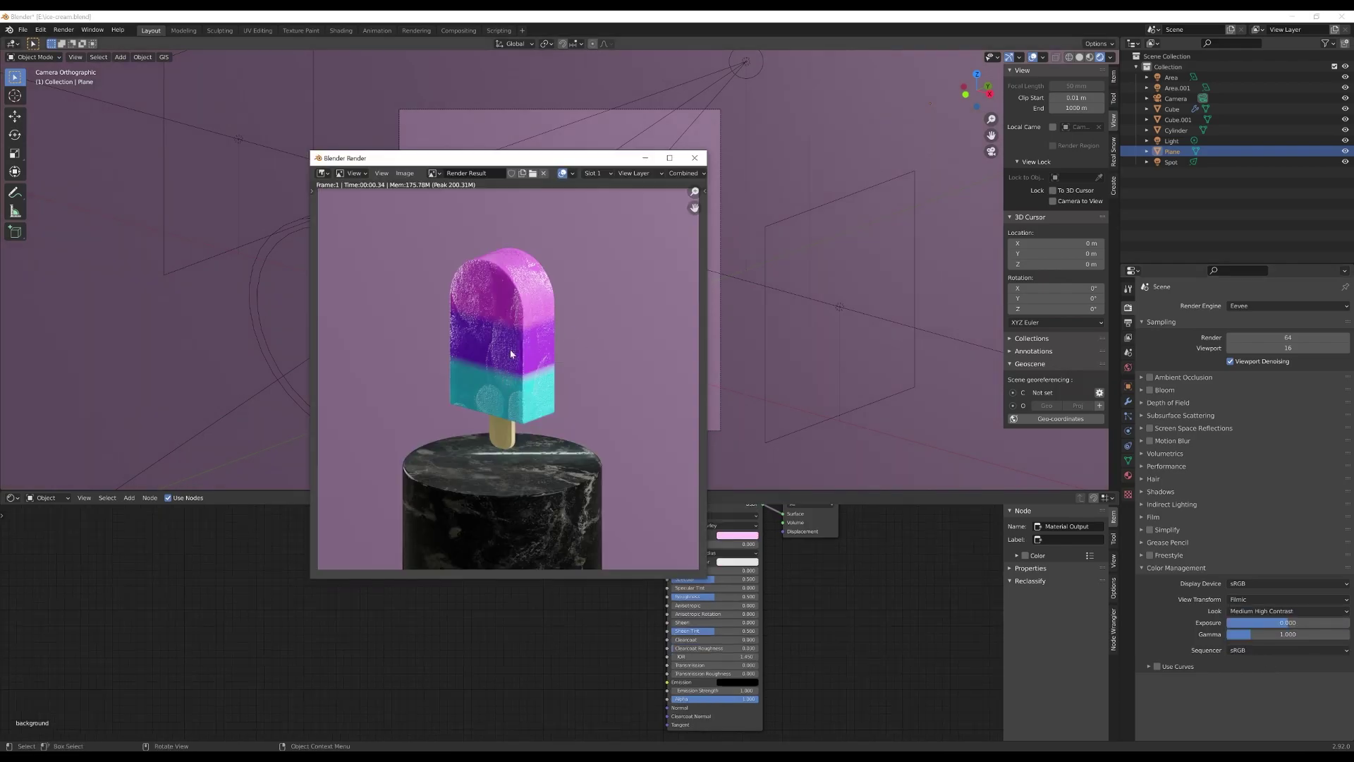
{"action": "key", "text": "Escape"}
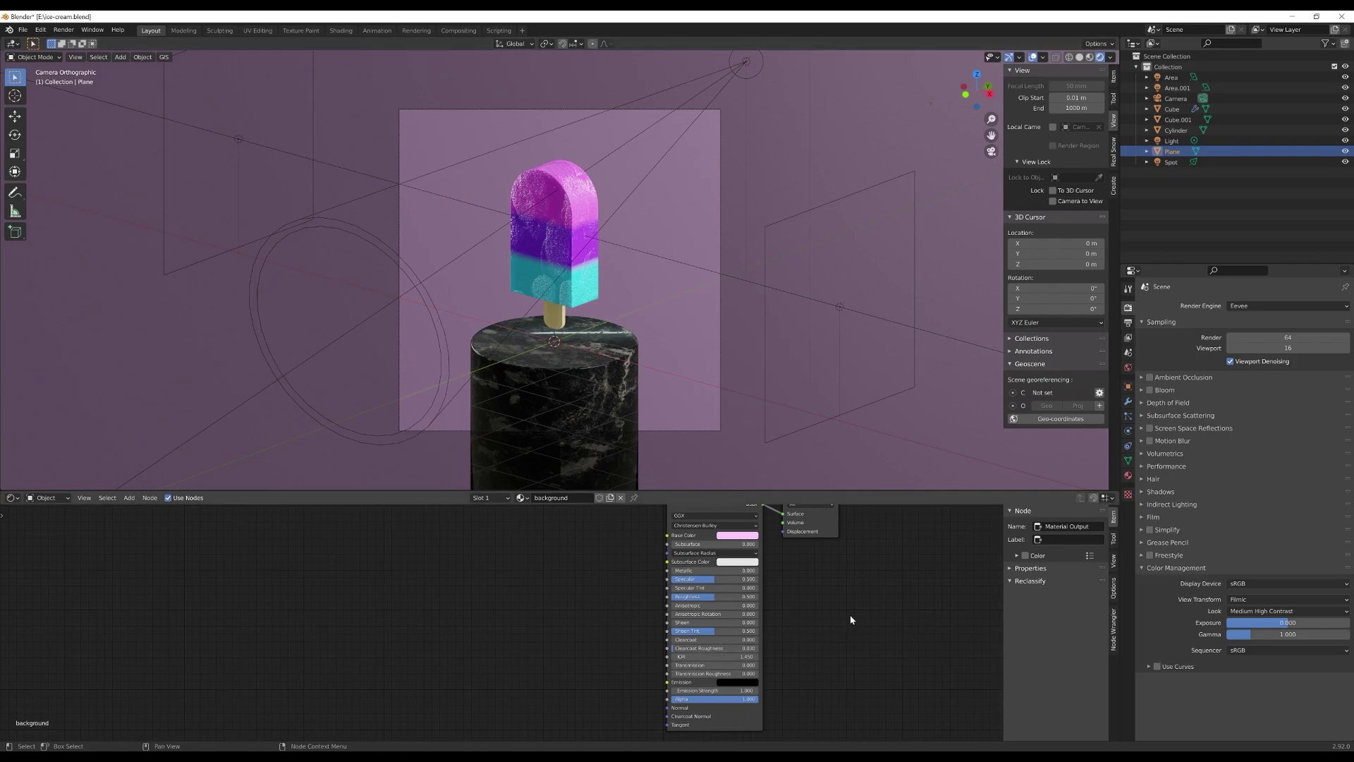
Step: Set the emission color of the background plane's material to hex FF9275
{"action": "left_click", "coordinate": [737, 687]}
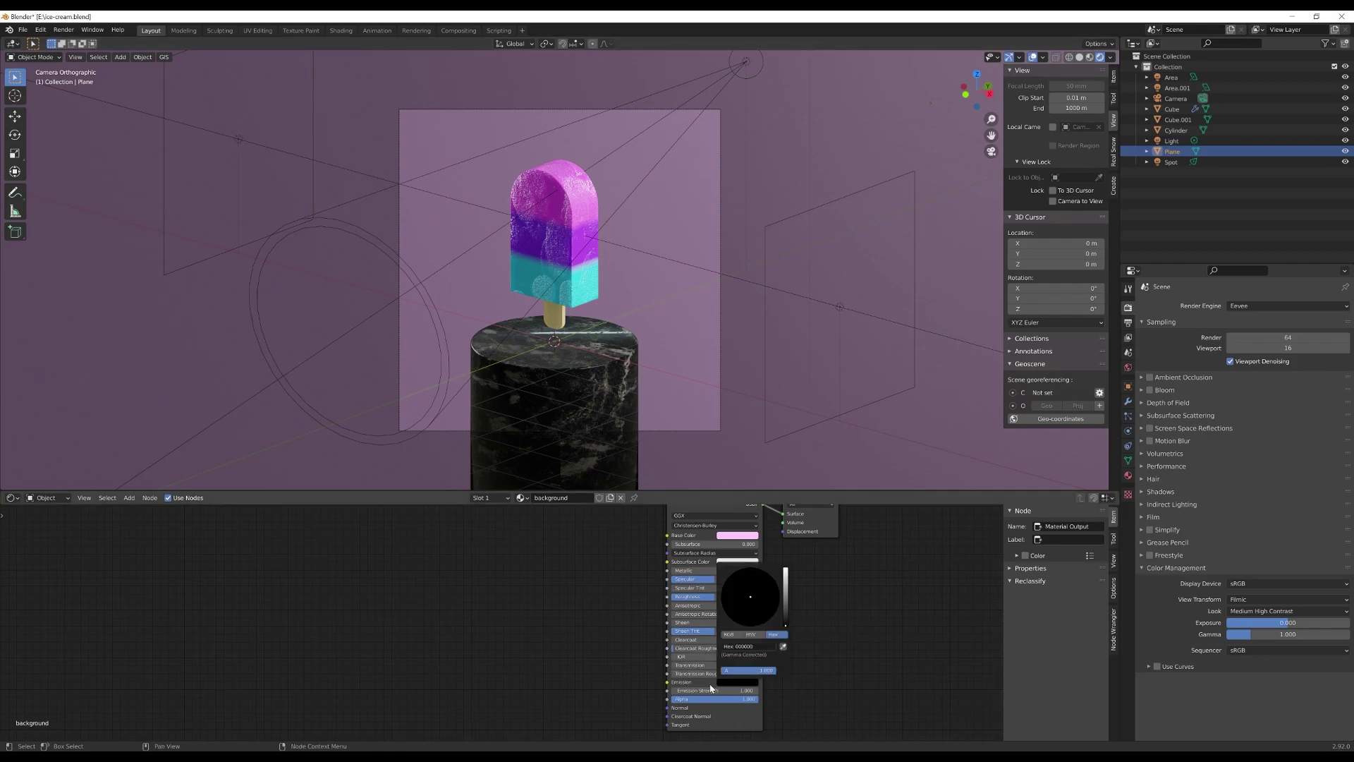
{"action": "left_click", "coordinate": [738, 688]}
{"action": "left_click", "coordinate": [758, 648]}
{"action": "type", "text": "FF9275"}
{"action": "key", "text": "Return"}
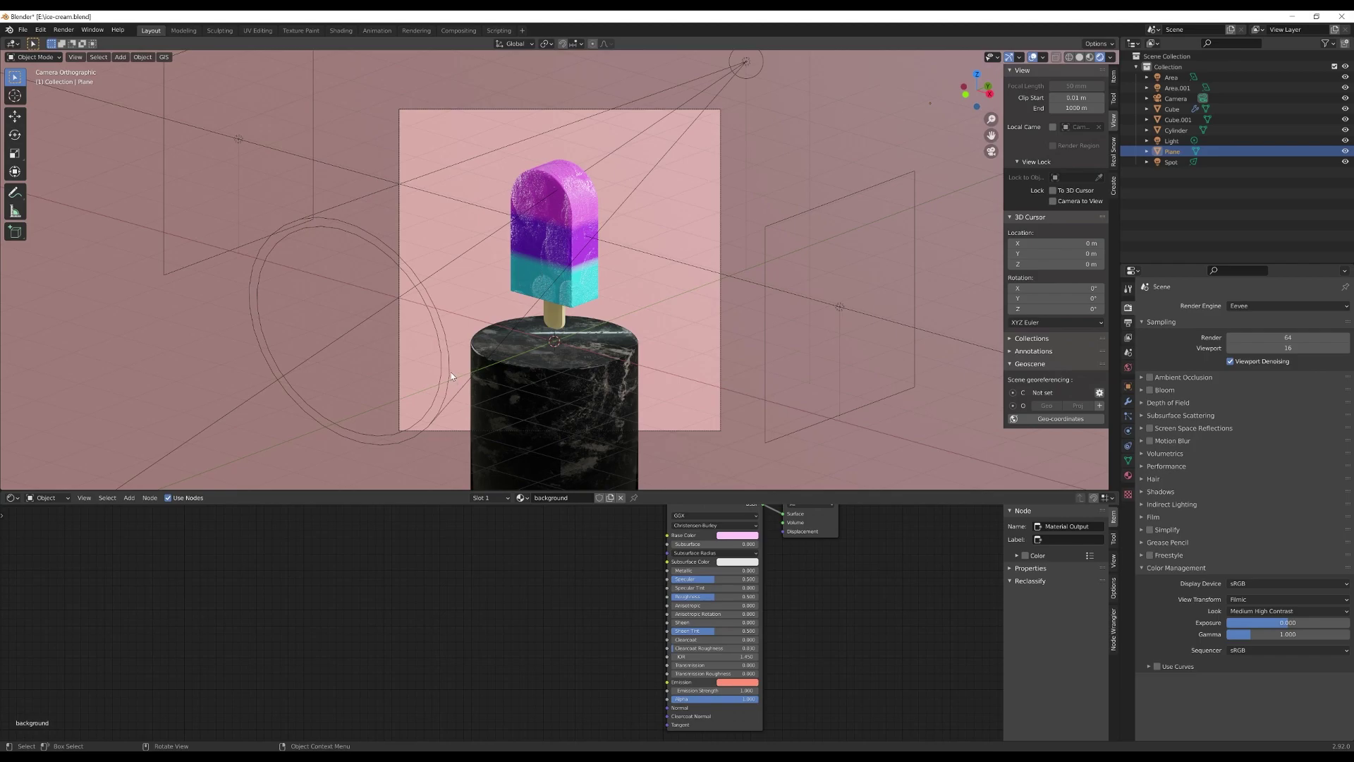
Step: Render the scene, inspect the popsicle against the salmon-pink background and close the render result
{"action": "key", "text": "F12"}
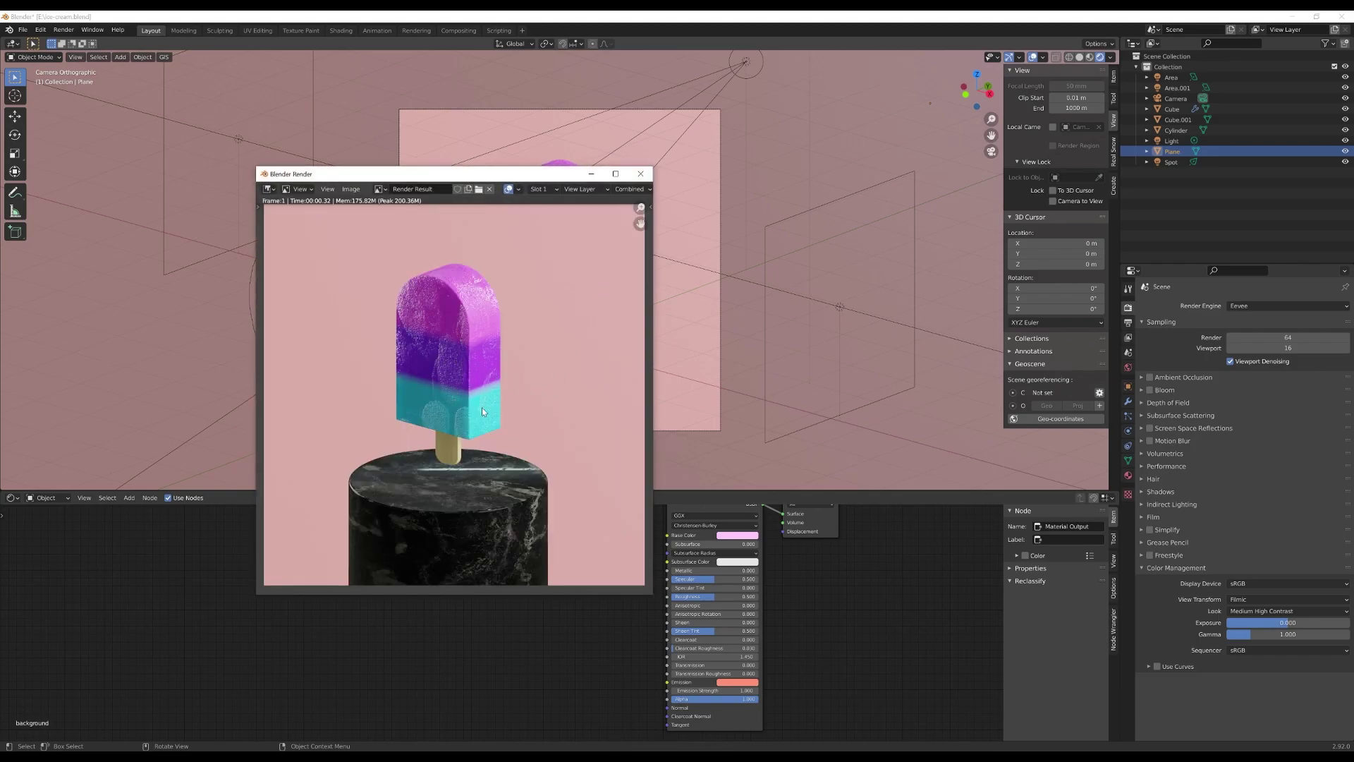
{"action": "left_click_drag", "start_coordinate": [568, 174], "coordinate": [695, 155]}
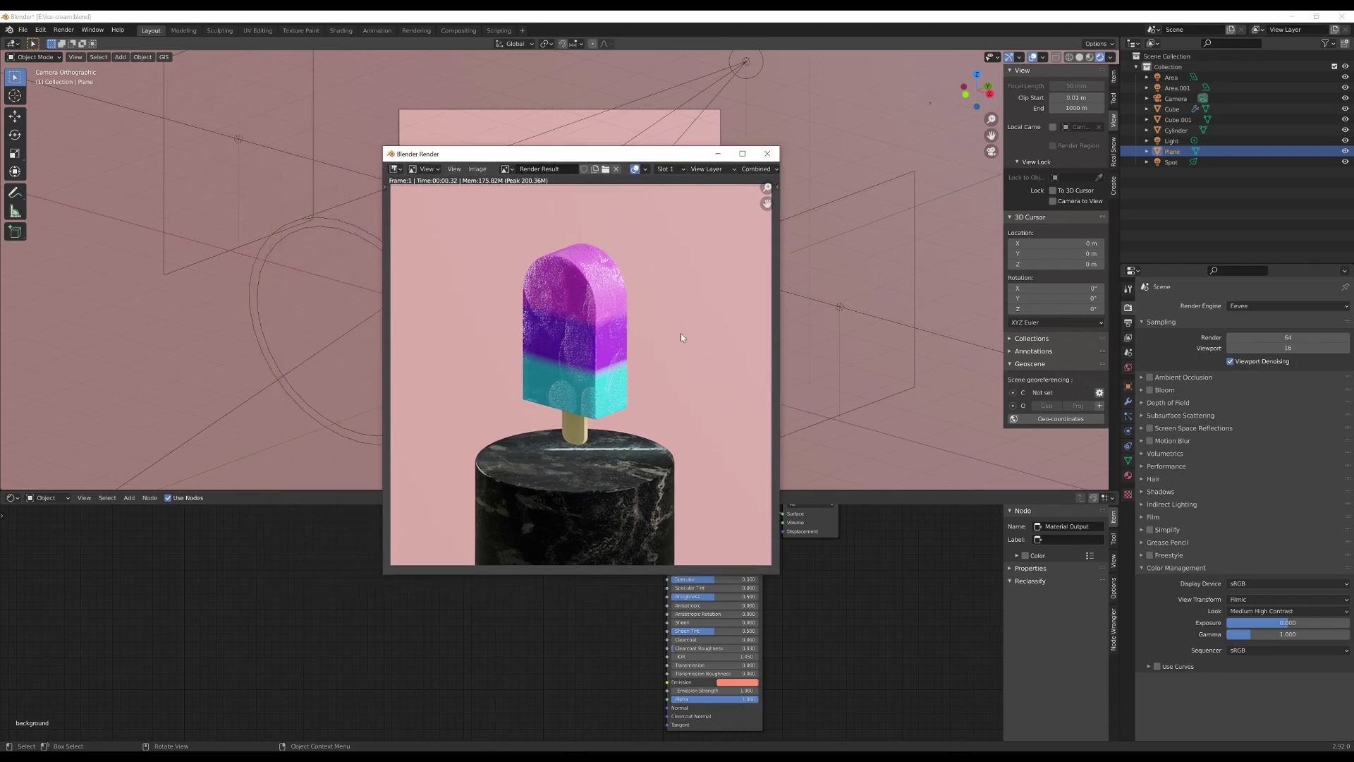
{"action": "scroll", "coordinate": [614, 366], "scroll_direction": "down", "scroll_amount": 1}
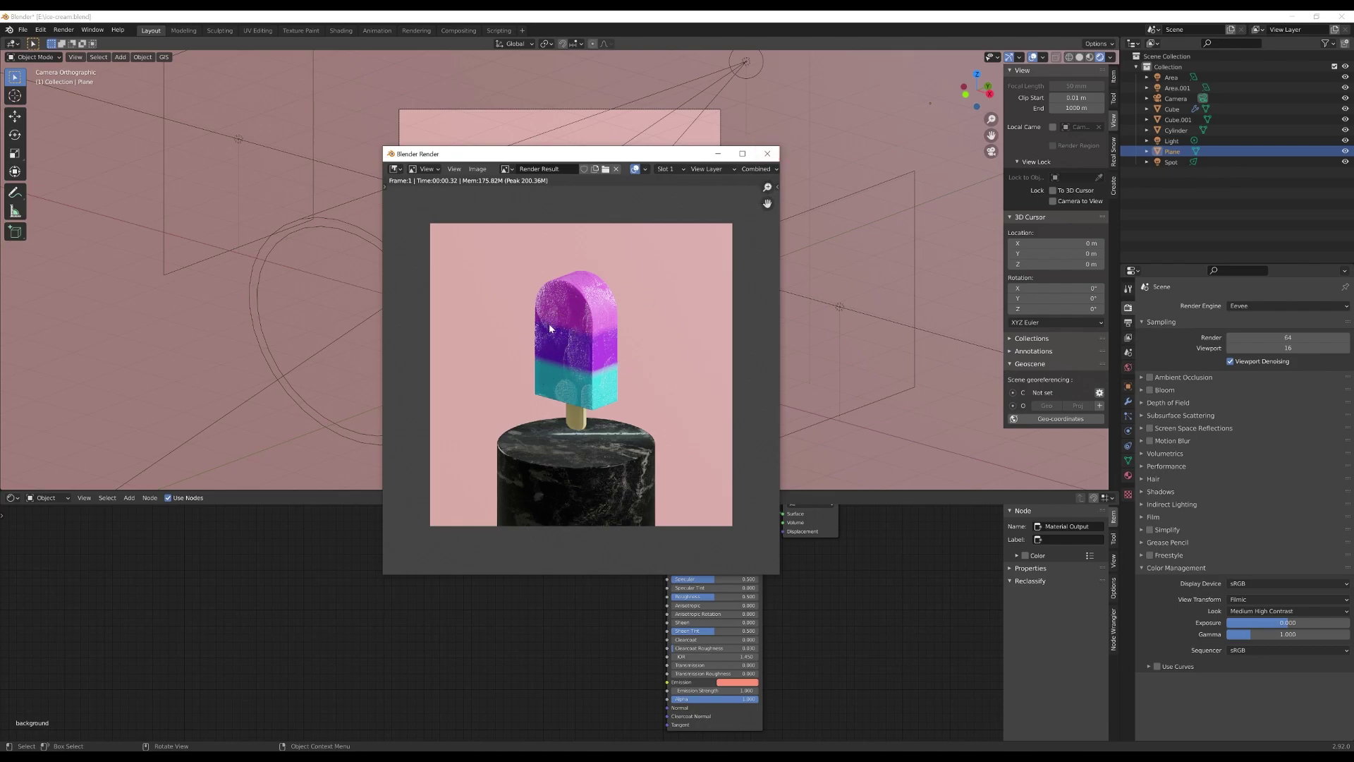
{"action": "left_click", "coordinate": [767, 153]}
Step: Move the area light Area.001 about 1.55 m along negative Y and rotate it slightly about the Z axis
{"action": "left_click", "coordinate": [211, 253]}
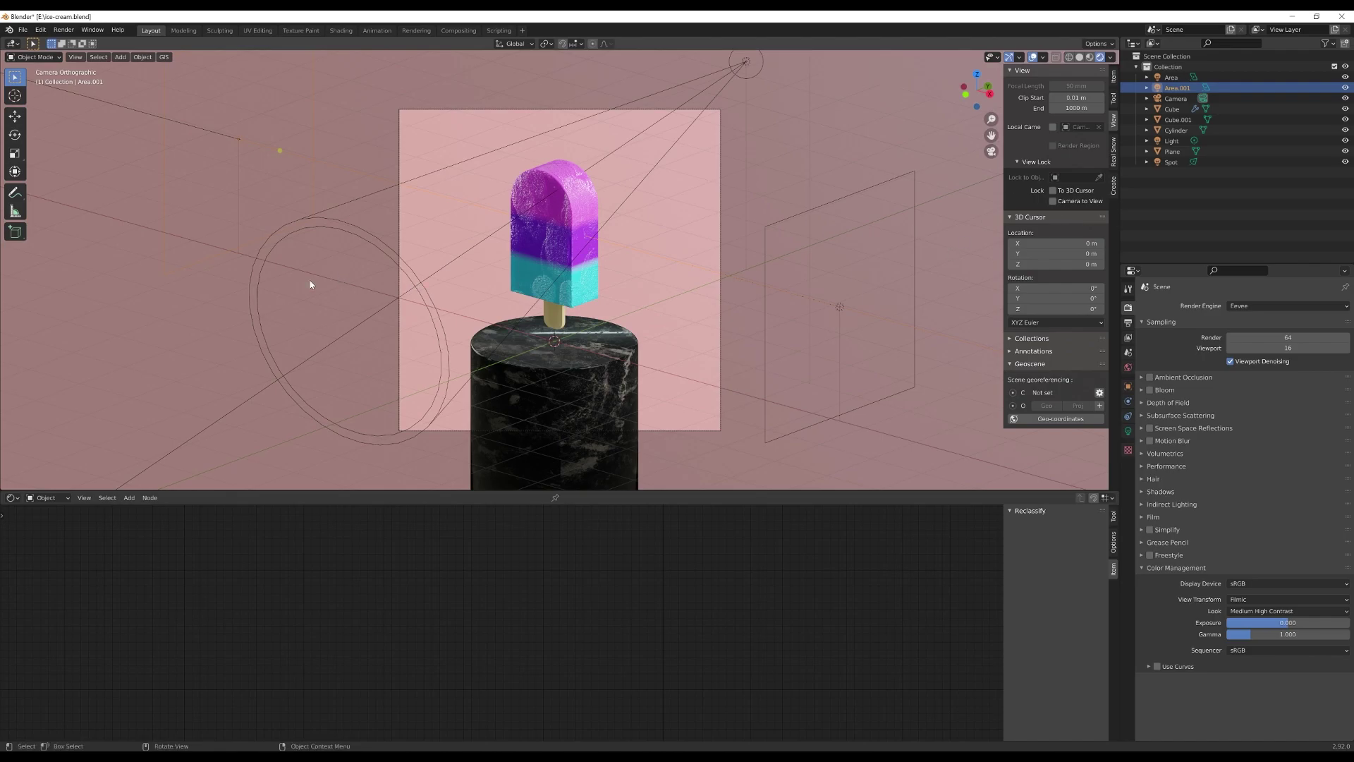
{"action": "key", "text": "g"}
{"action": "key", "text": "y"}
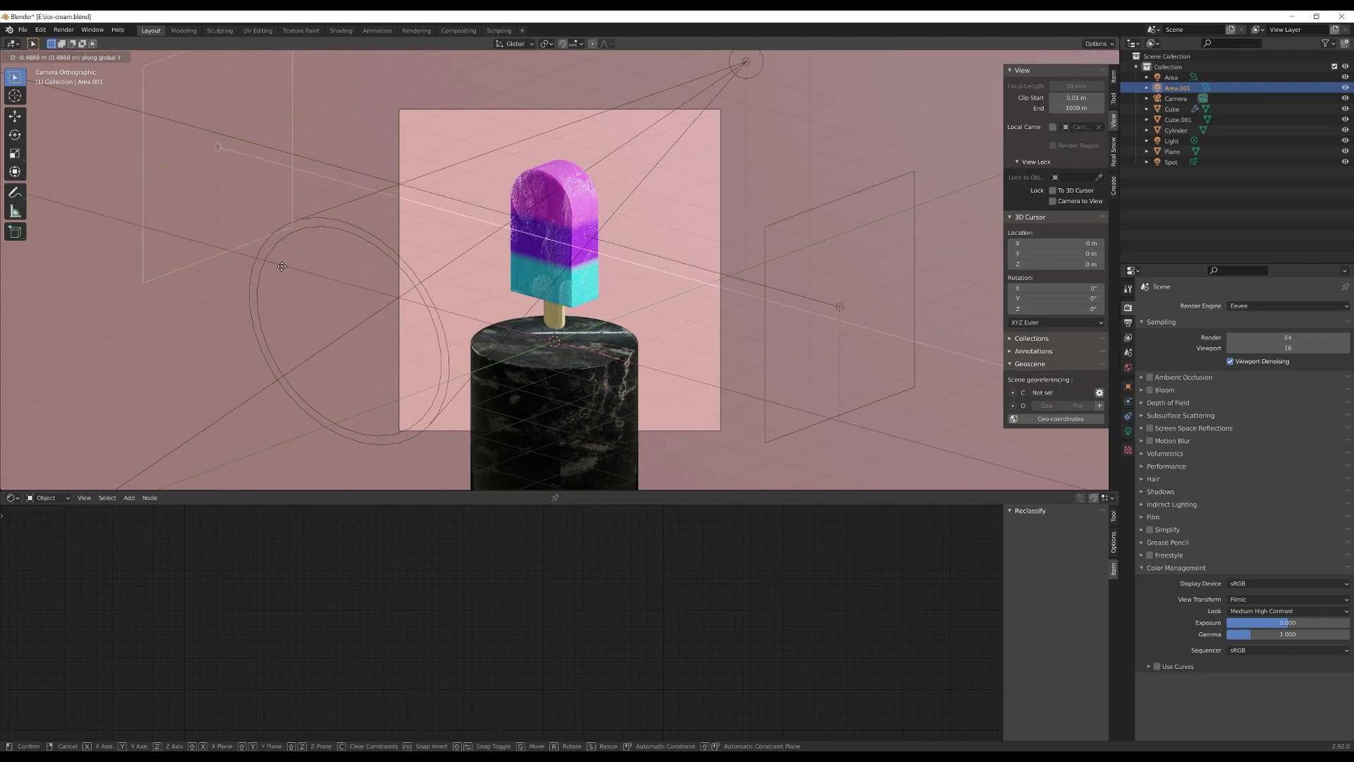
{"action": "left_click", "coordinate": [216, 291]}
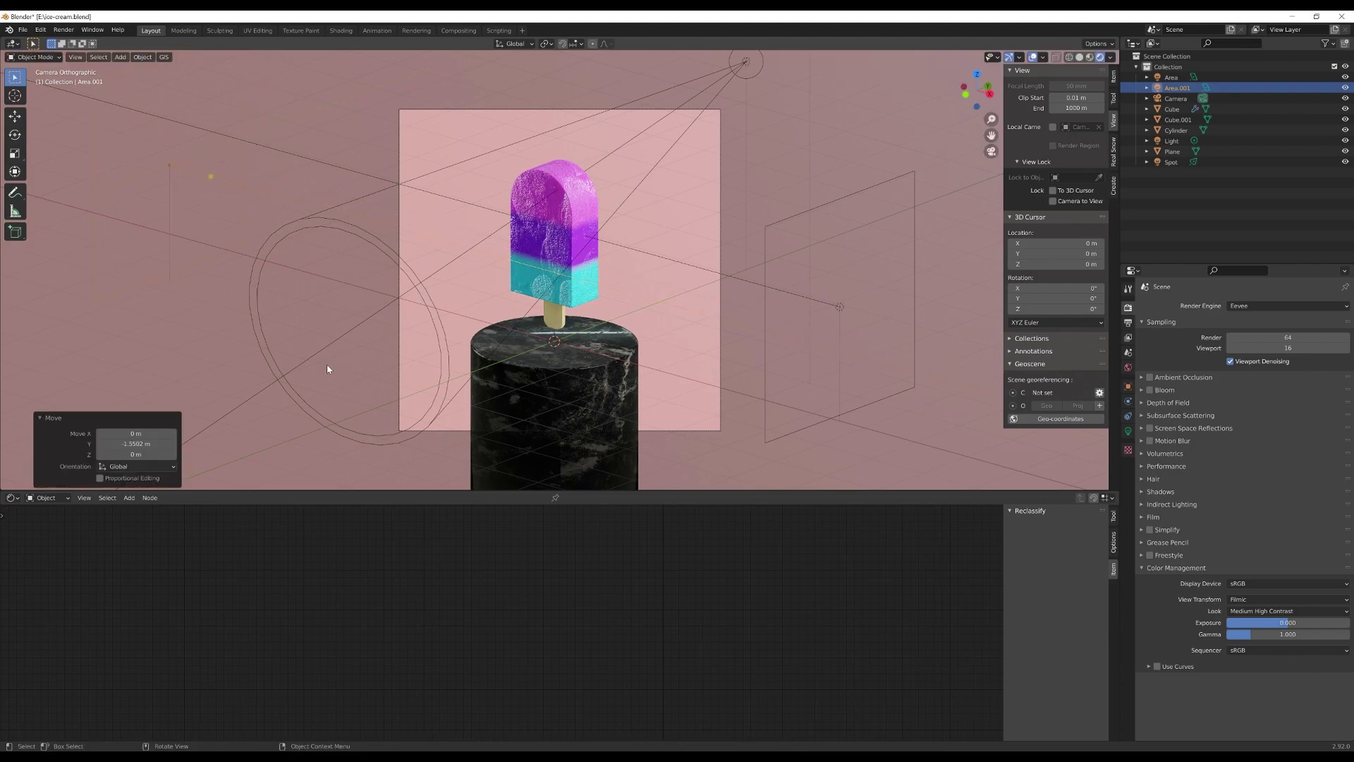
{"action": "key", "text": "r"}
{"action": "key", "text": "z"}
{"action": "left_click", "coordinate": [359, 353]}
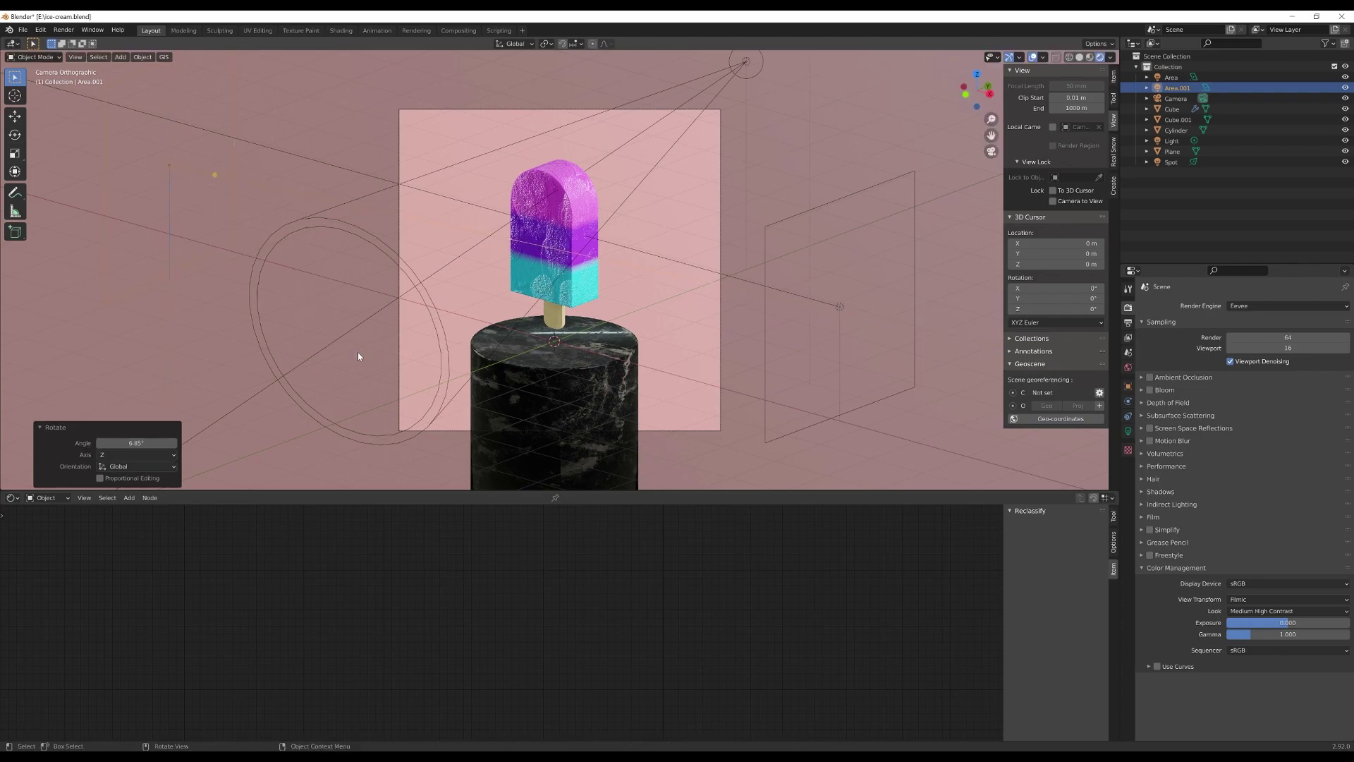
Step: Move the area light Area.001 about 0.85 m further along negative Y
{"action": "key", "text": "g"}
{"action": "key", "text": "y"}
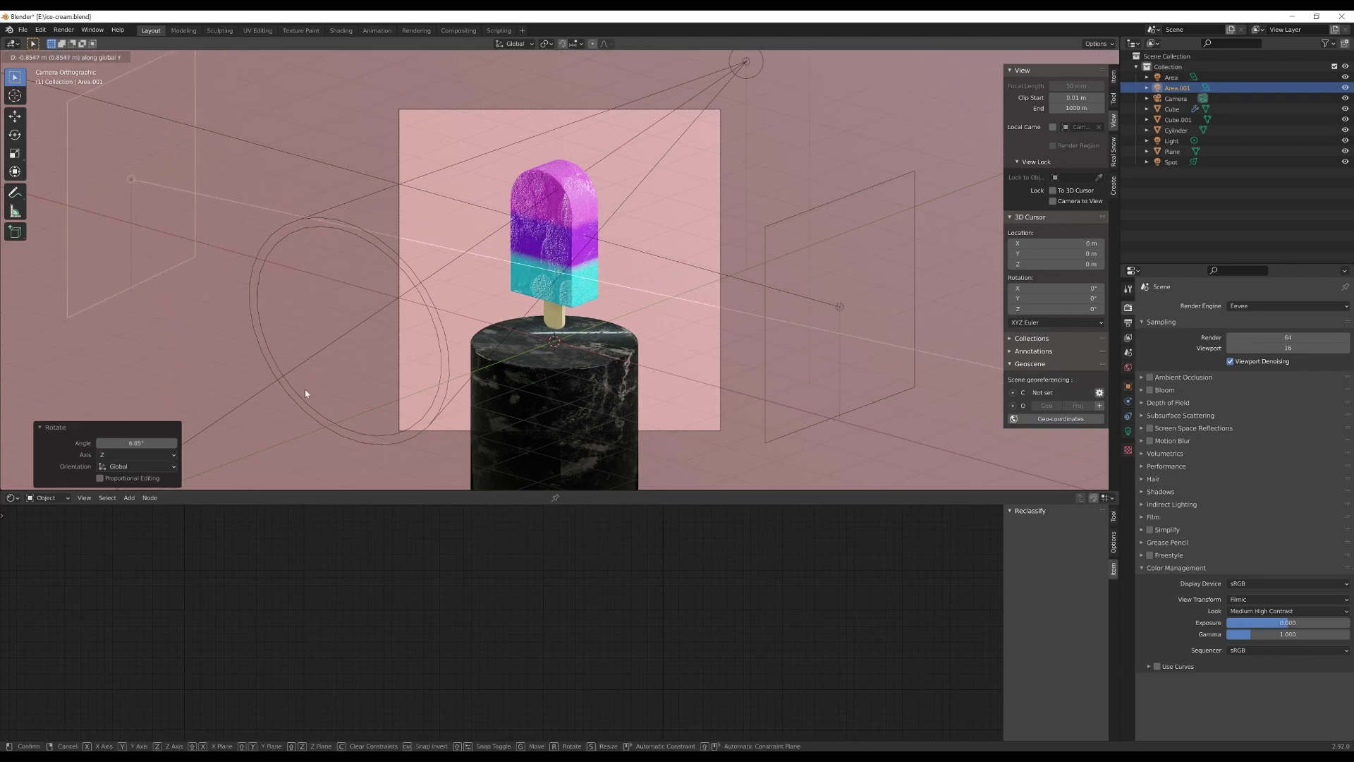
{"action": "left_click", "coordinate": [306, 392]}
Step: Render the scene to inspect the popsicle's lighting, close the render result and save the file
{"action": "key", "text": "F12"}
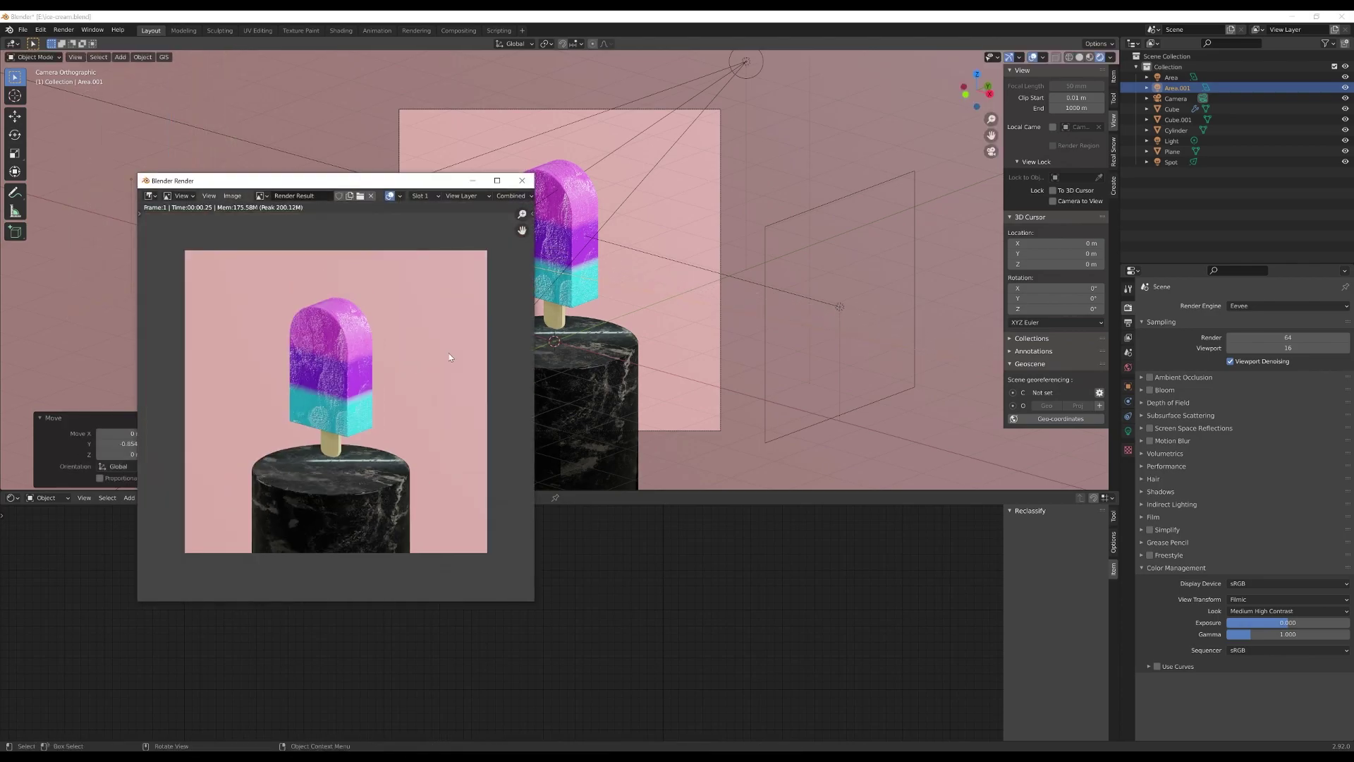
{"action": "scroll", "coordinate": [349, 390], "scroll_direction": "up", "scroll_amount": 2}
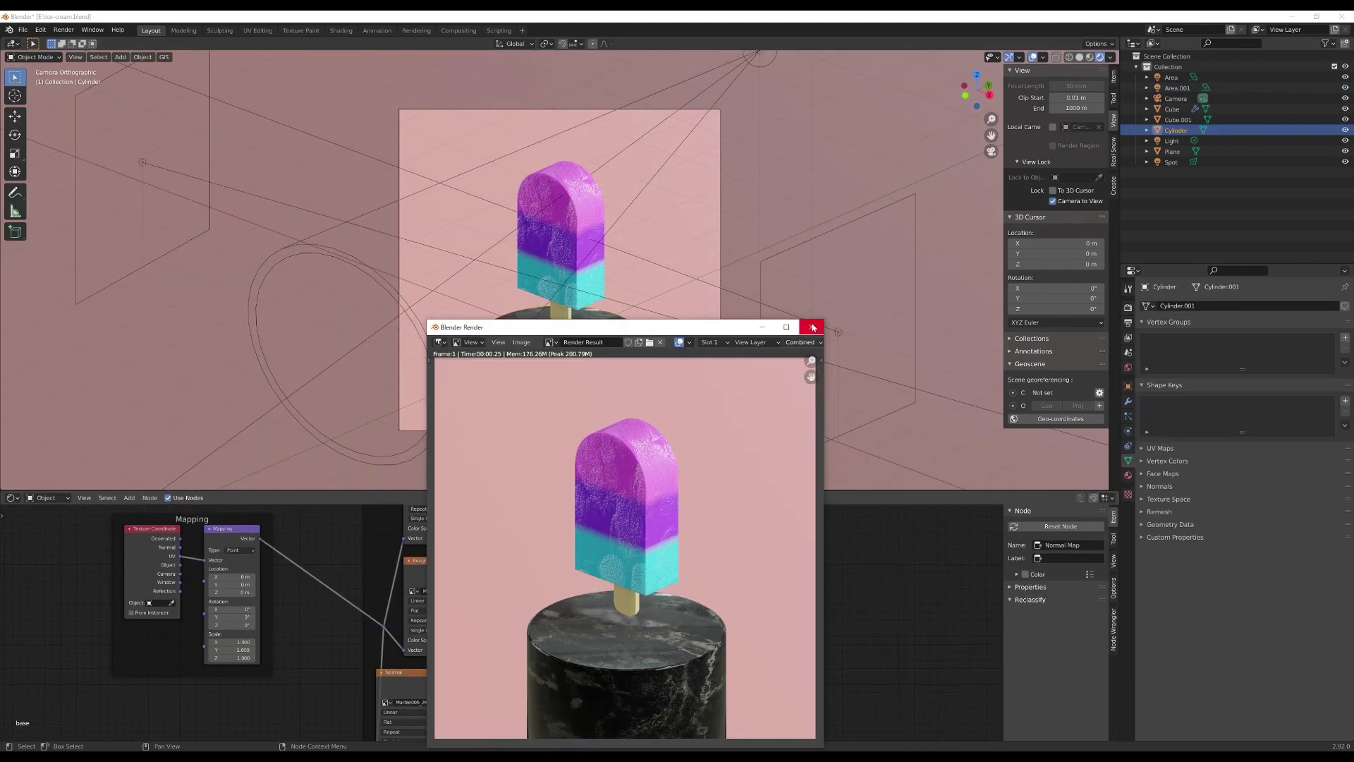
{"action": "left_click", "coordinate": [812, 323]}
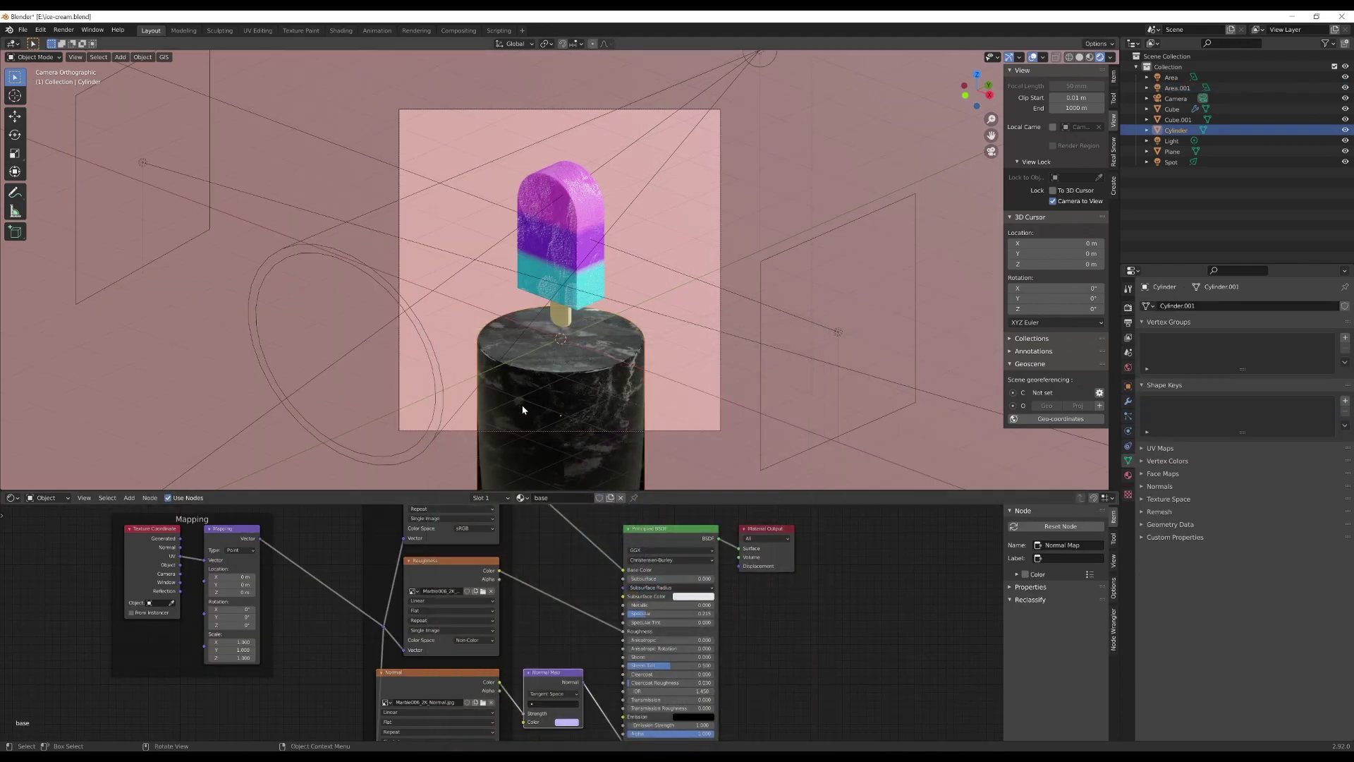
{"action": "key", "text": "ctrl+s"}
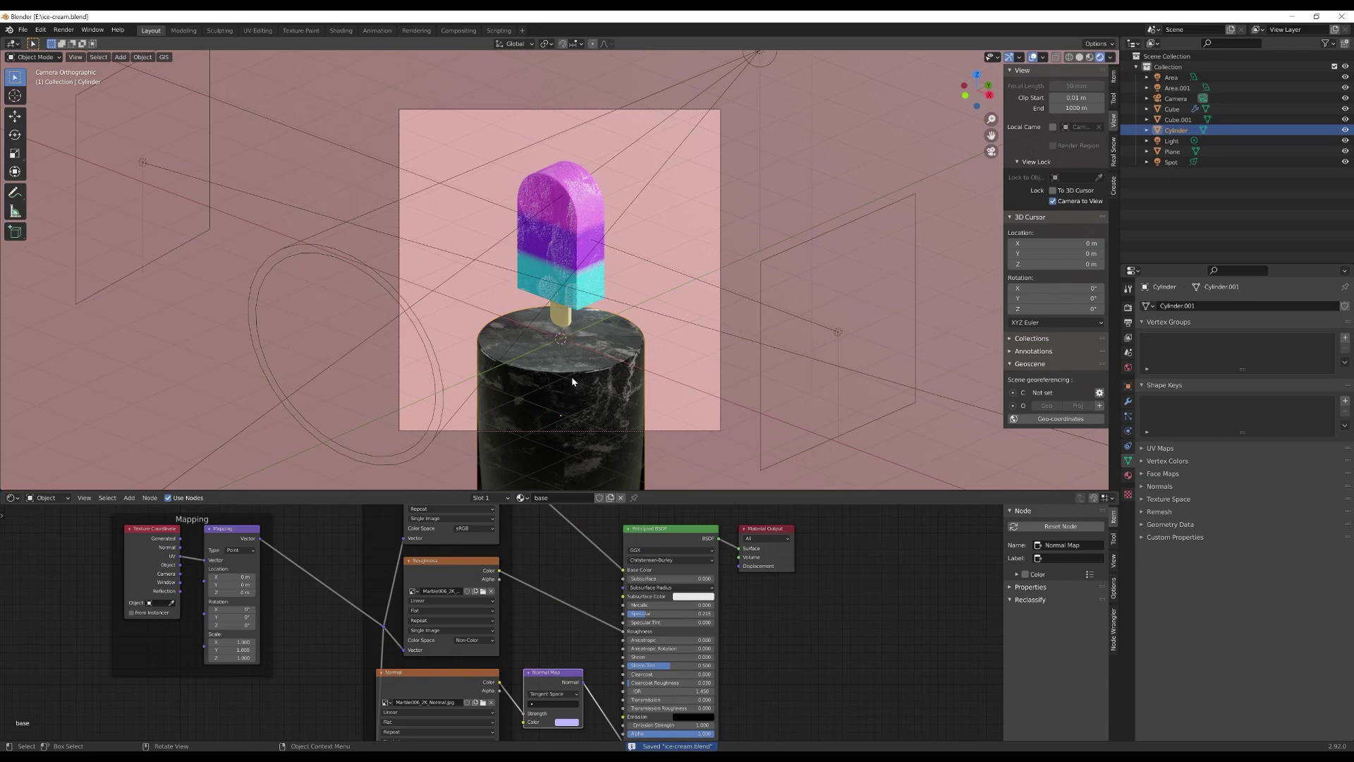
Step: Parent the popsicle stick to the popsicle body using the Object parent type
{"action": "left_click", "coordinate": [566, 321]}
{"action": "left_click", "coordinate": [565, 320]}
{"action": "left_click", "coordinate": [566, 321]}
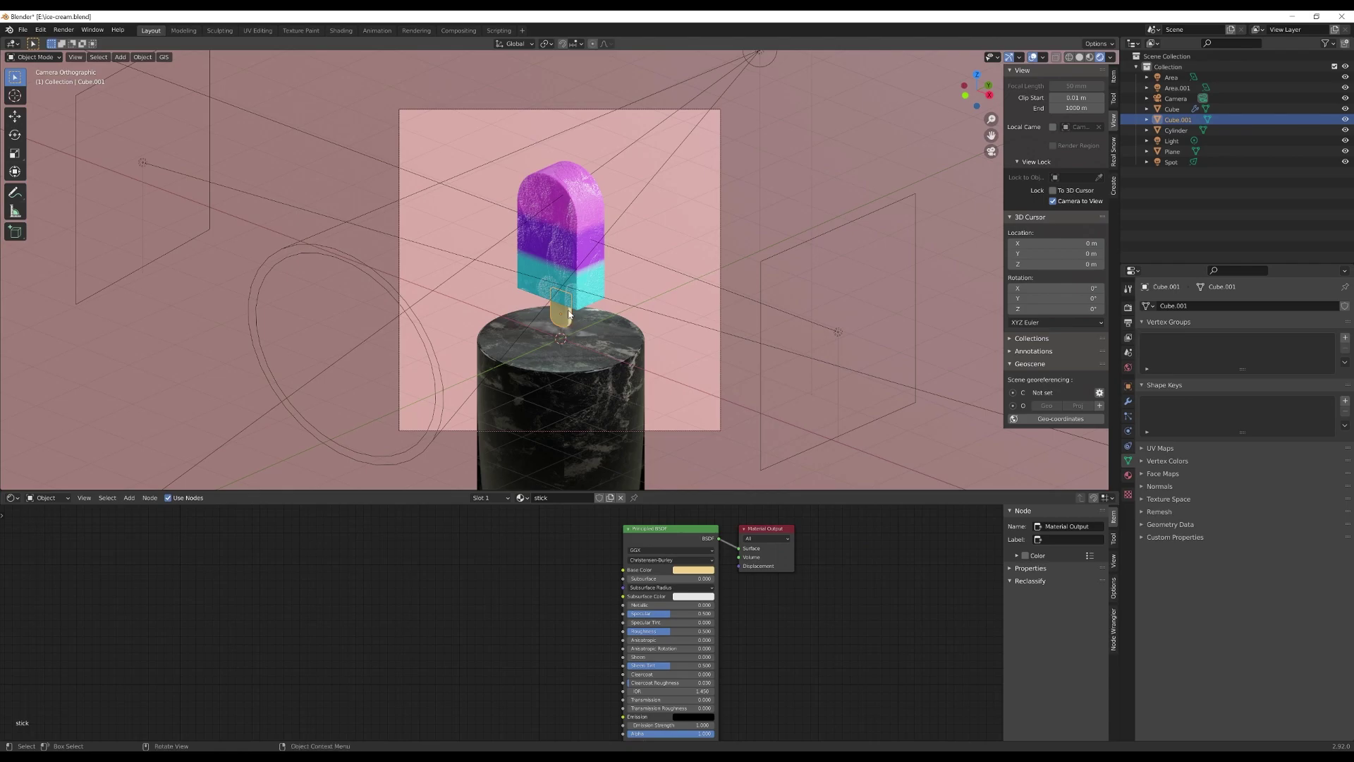
{"action": "left_click", "coordinate": [593, 277], "text": "shift"}
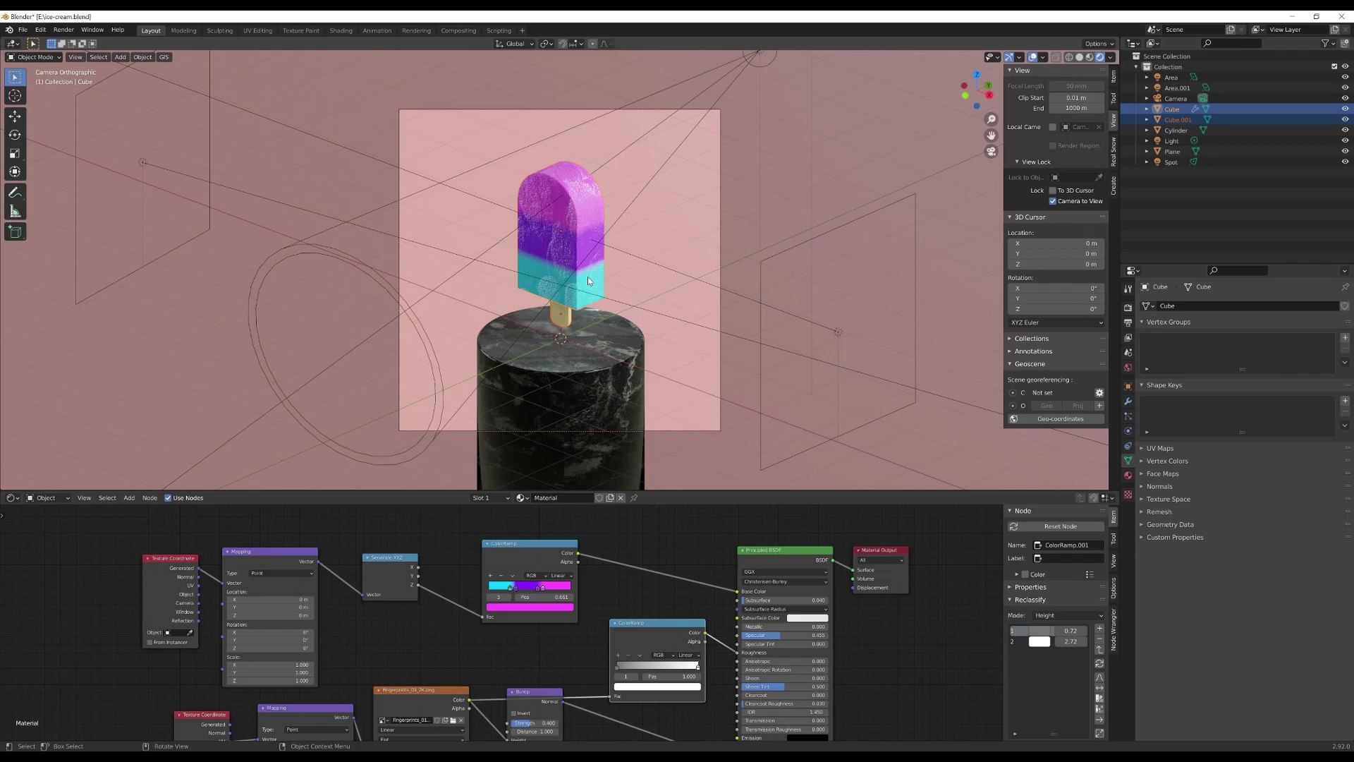
{"action": "key", "text": "ctrl+p"}
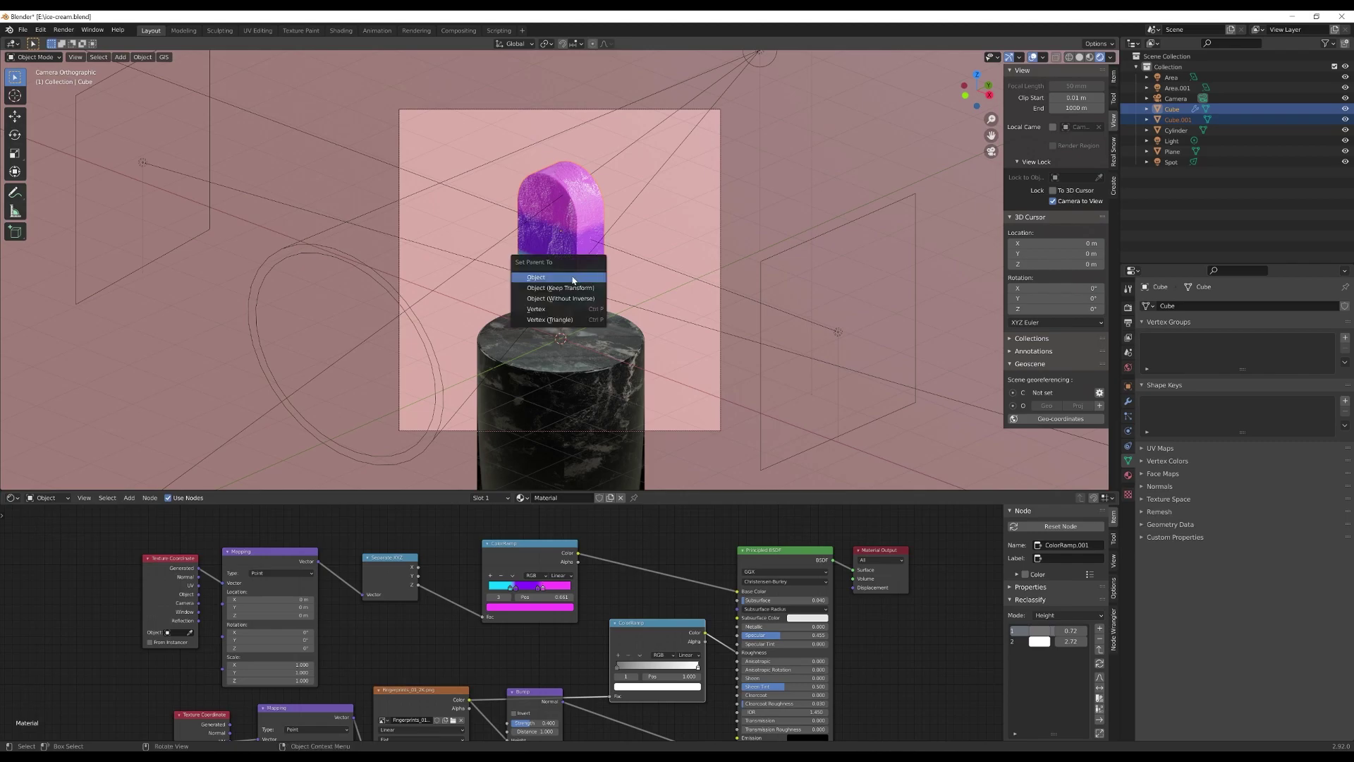
{"action": "left_click", "coordinate": [537, 278]}
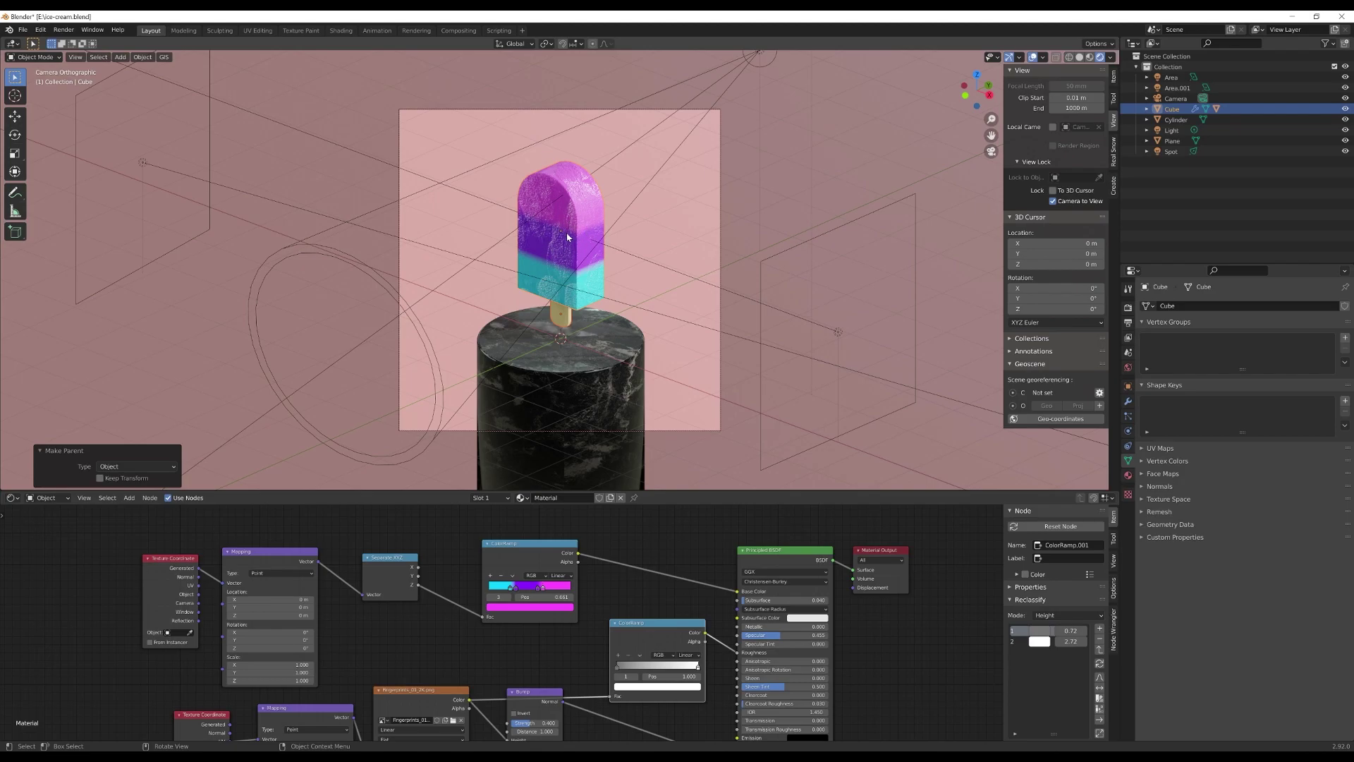
Step: Switch the lower editor to the Timeline and keyframe the popsicle body's rotation at frame 1 with Z at 0°
{"action": "left_click", "coordinate": [13, 498]}
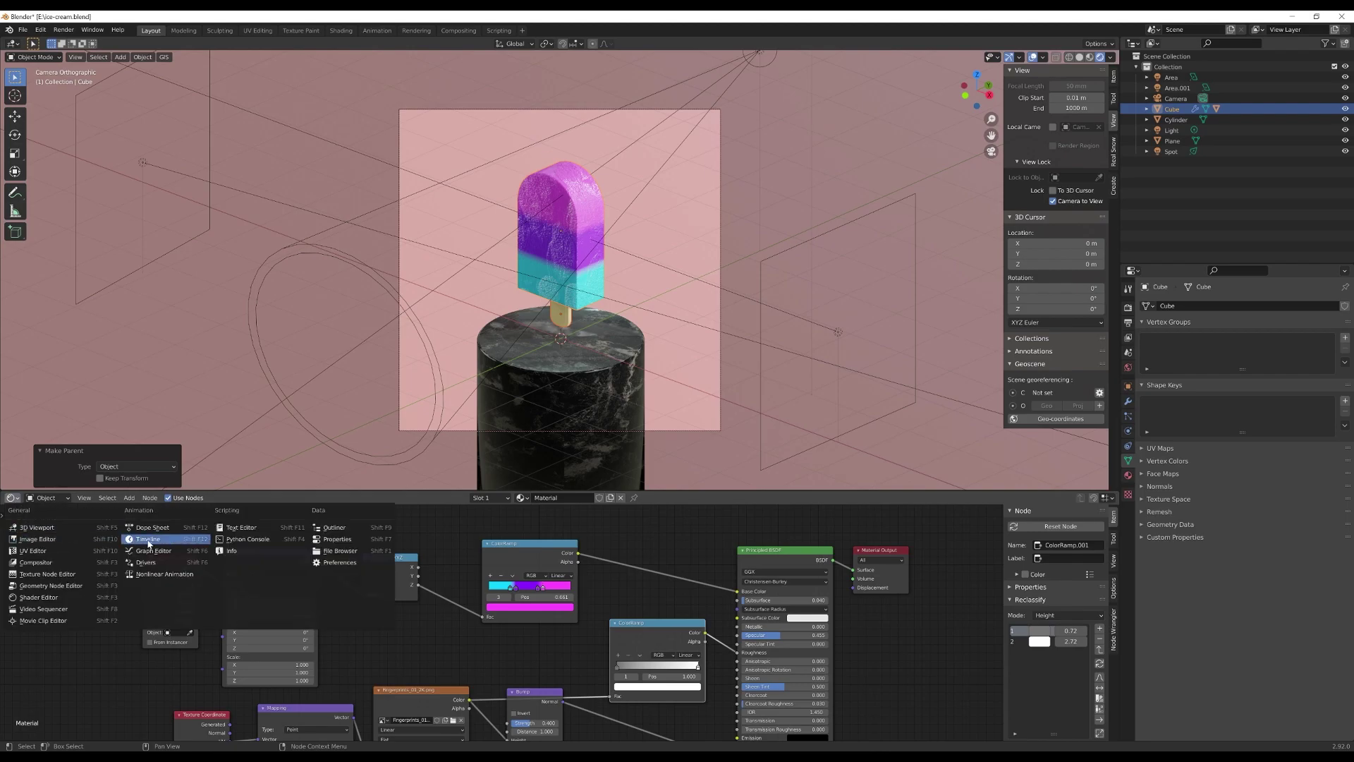
{"action": "left_click", "coordinate": [149, 542]}
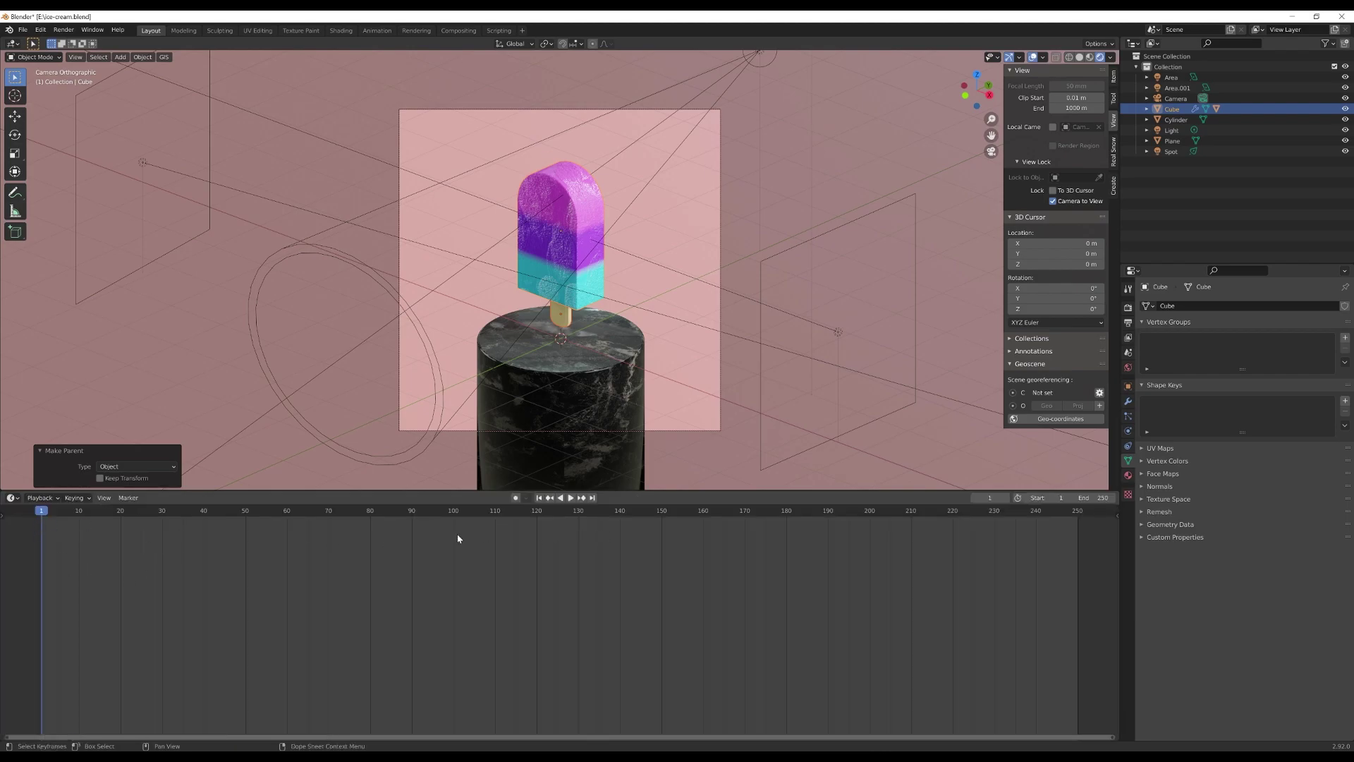
{"action": "left_click", "coordinate": [583, 302]}
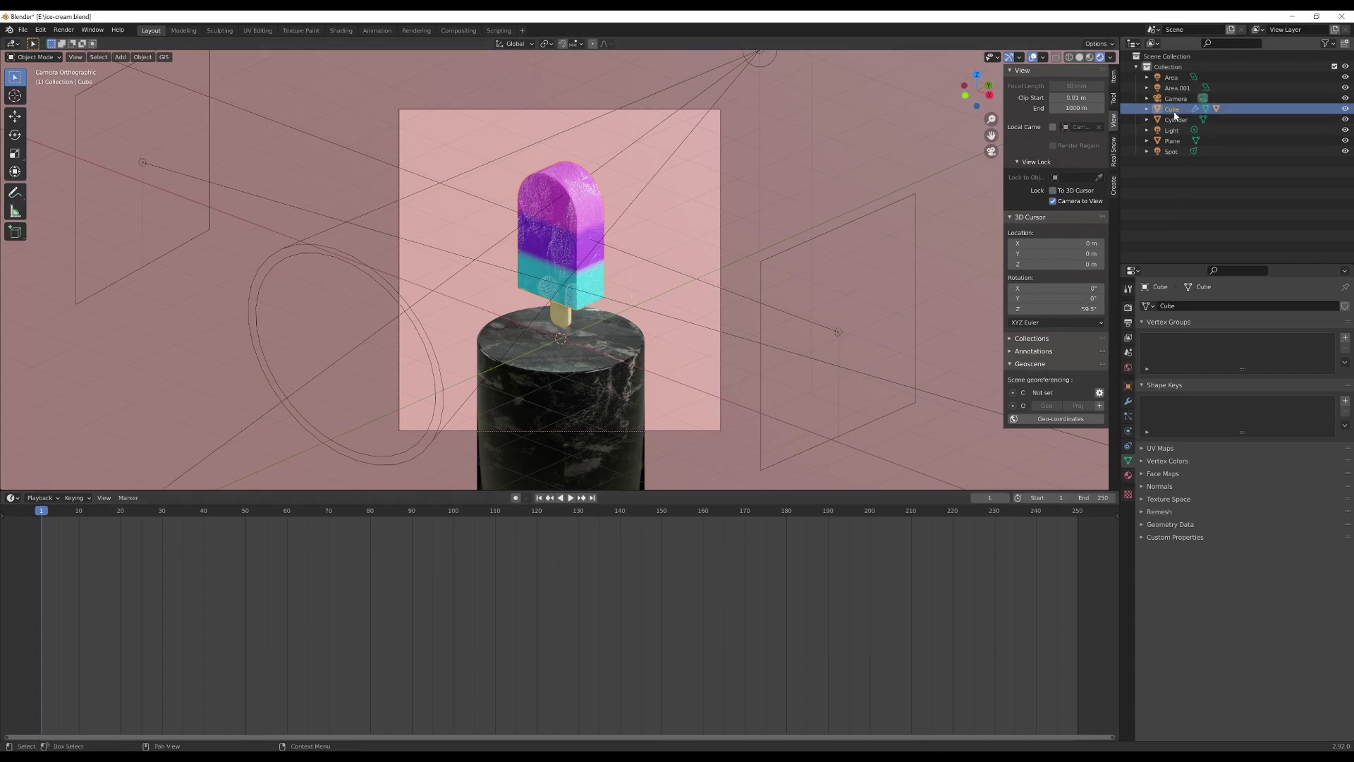
{"action": "left_click", "coordinate": [1127, 386]}
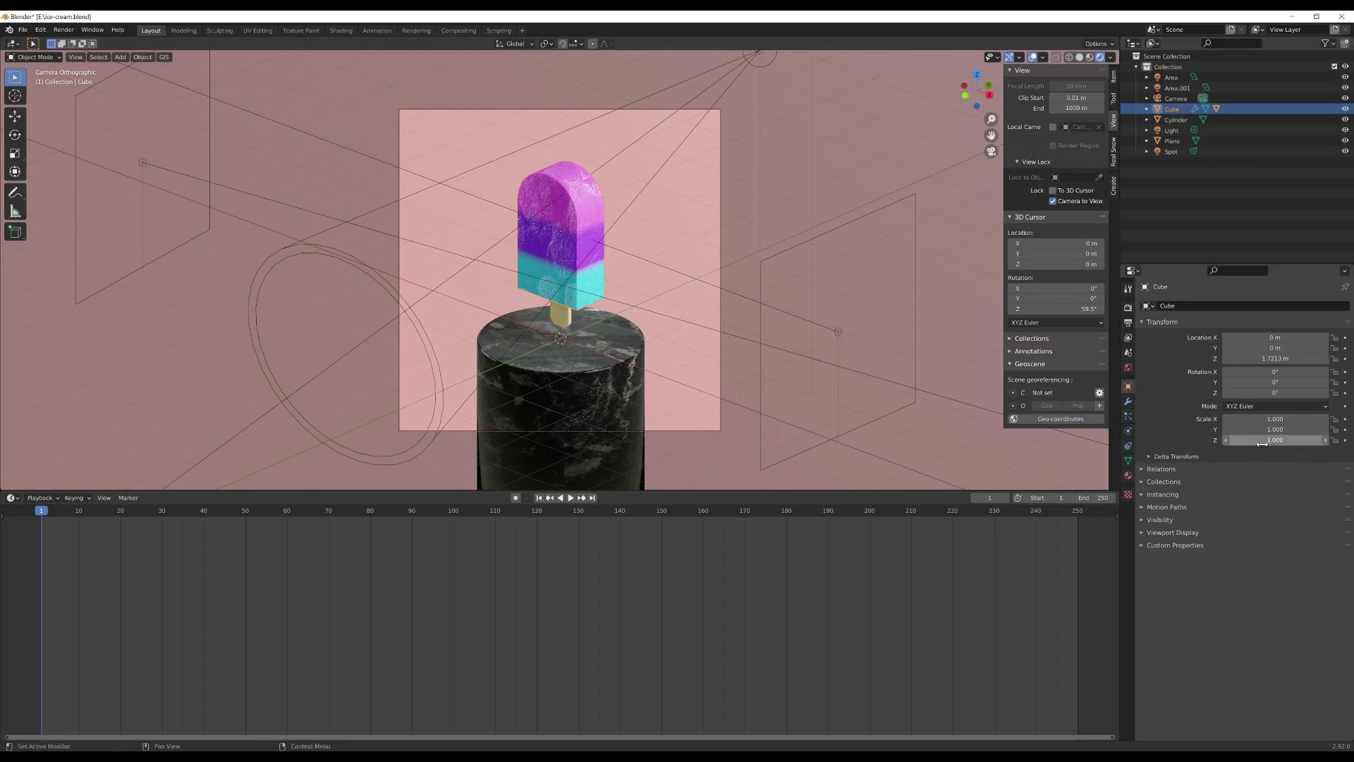
{"action": "left_click_drag", "start_coordinate": [1234, 392], "coordinate": [1312, 392]}
{"action": "left_click", "coordinate": [1271, 392]}
{"action": "type", "text": "0"}
{"action": "key", "text": "Return"}
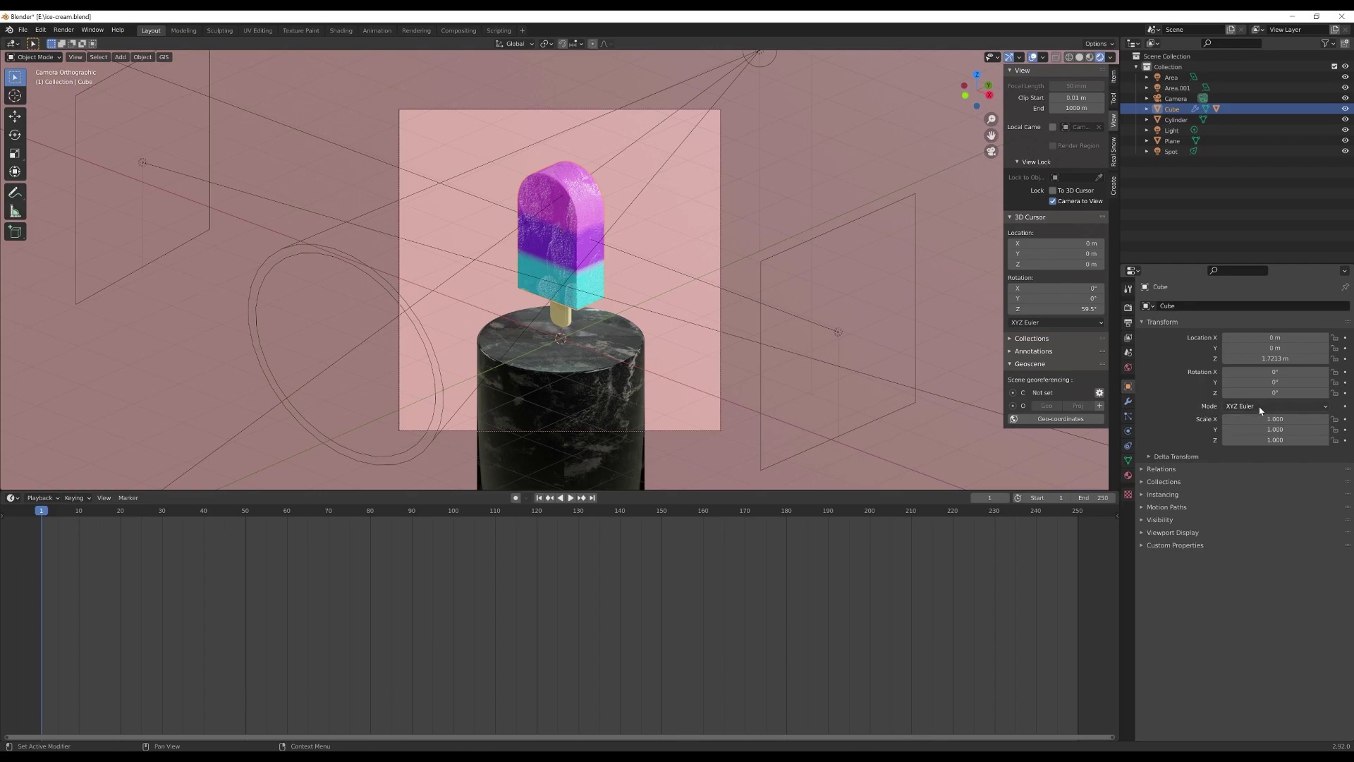
{"action": "right_click", "coordinate": [1261, 395]}
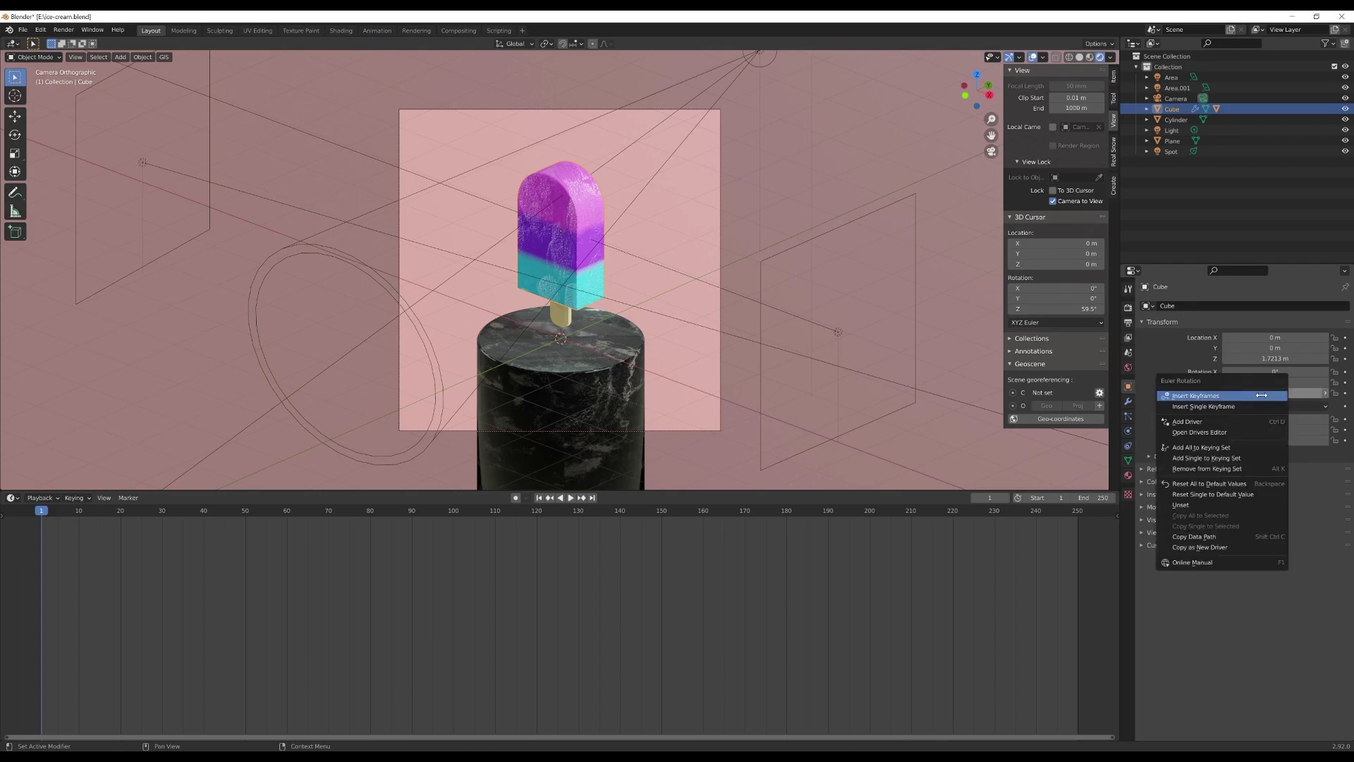
{"action": "left_click", "coordinate": [1237, 395]}
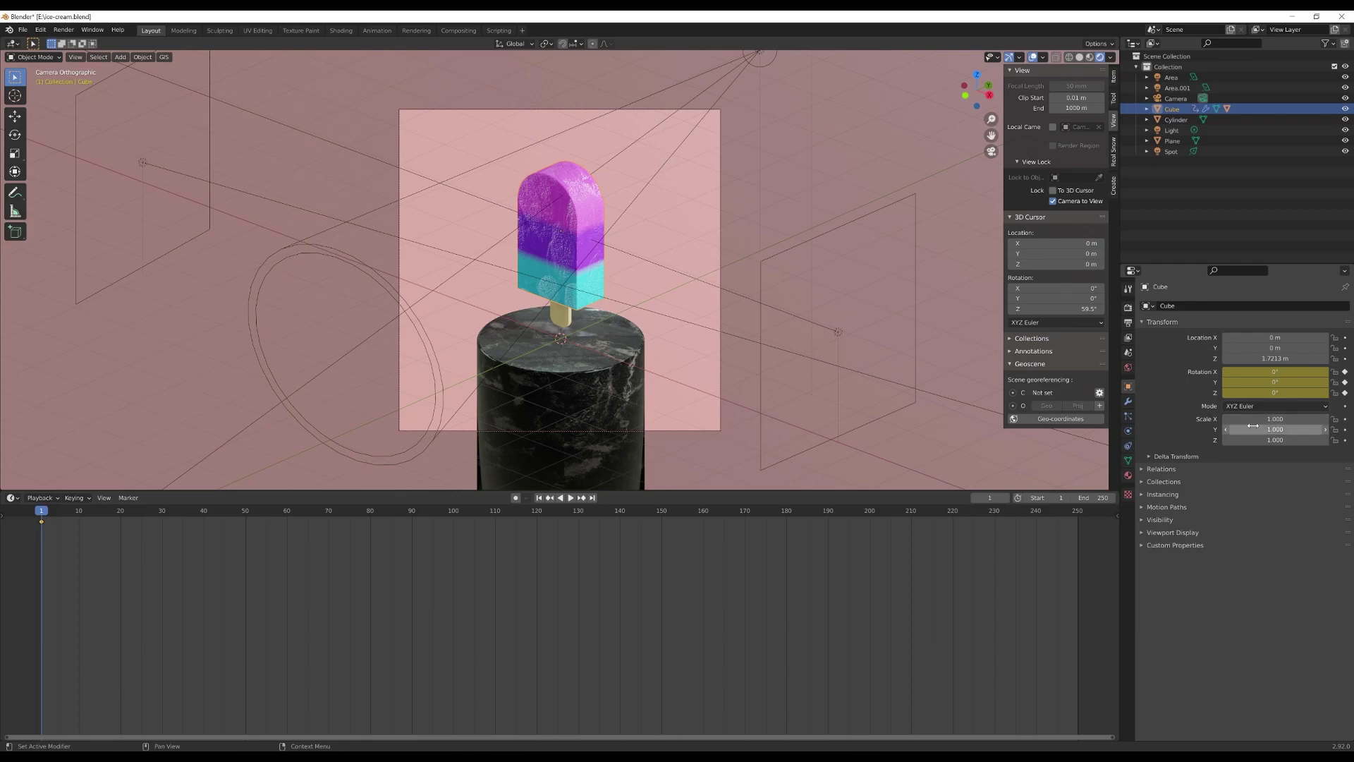
Step: Set the popsicle body's Z rotation to 360° at frame 150 and insert a rotation keyframe there
{"action": "left_click_drag", "start_coordinate": [41, 513], "coordinate": [661, 526]}
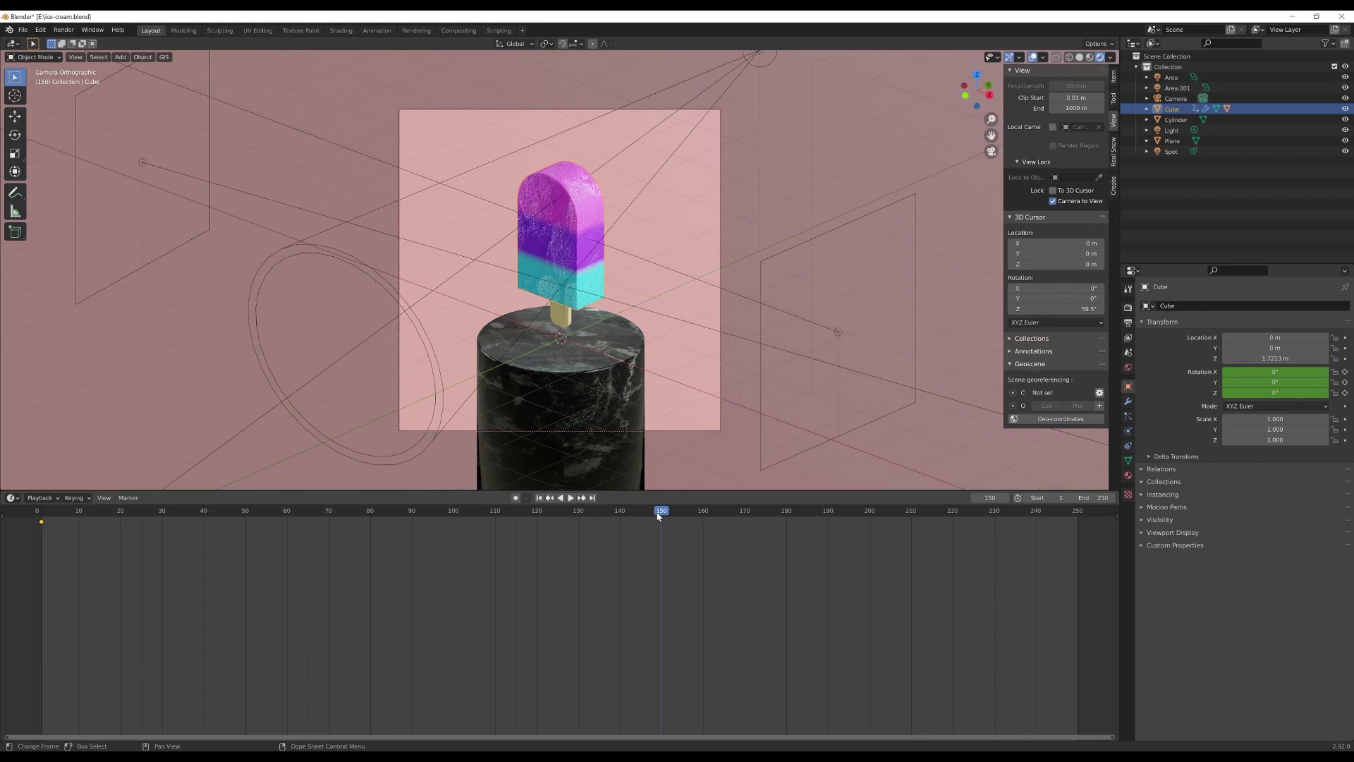
{"action": "left_click", "coordinate": [1289, 393]}
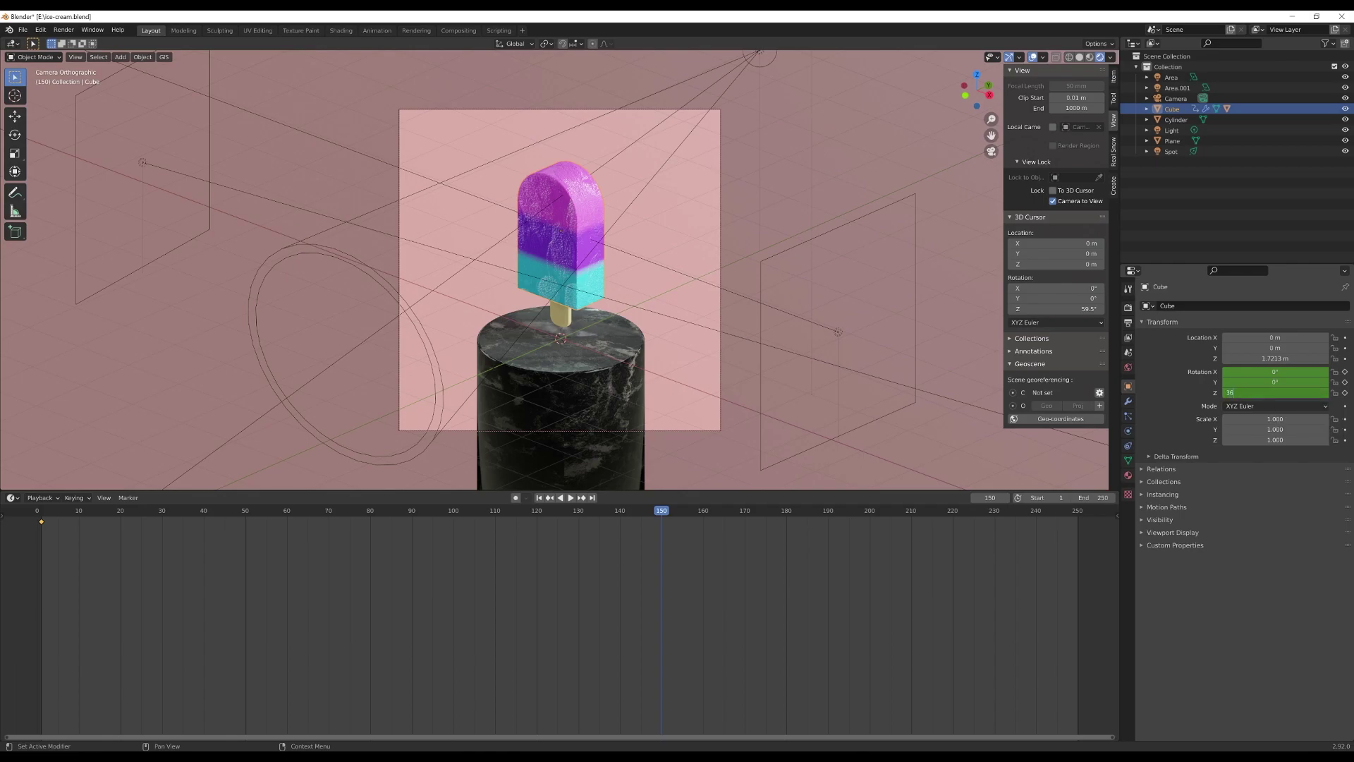
{"action": "key", "text": "Return"}
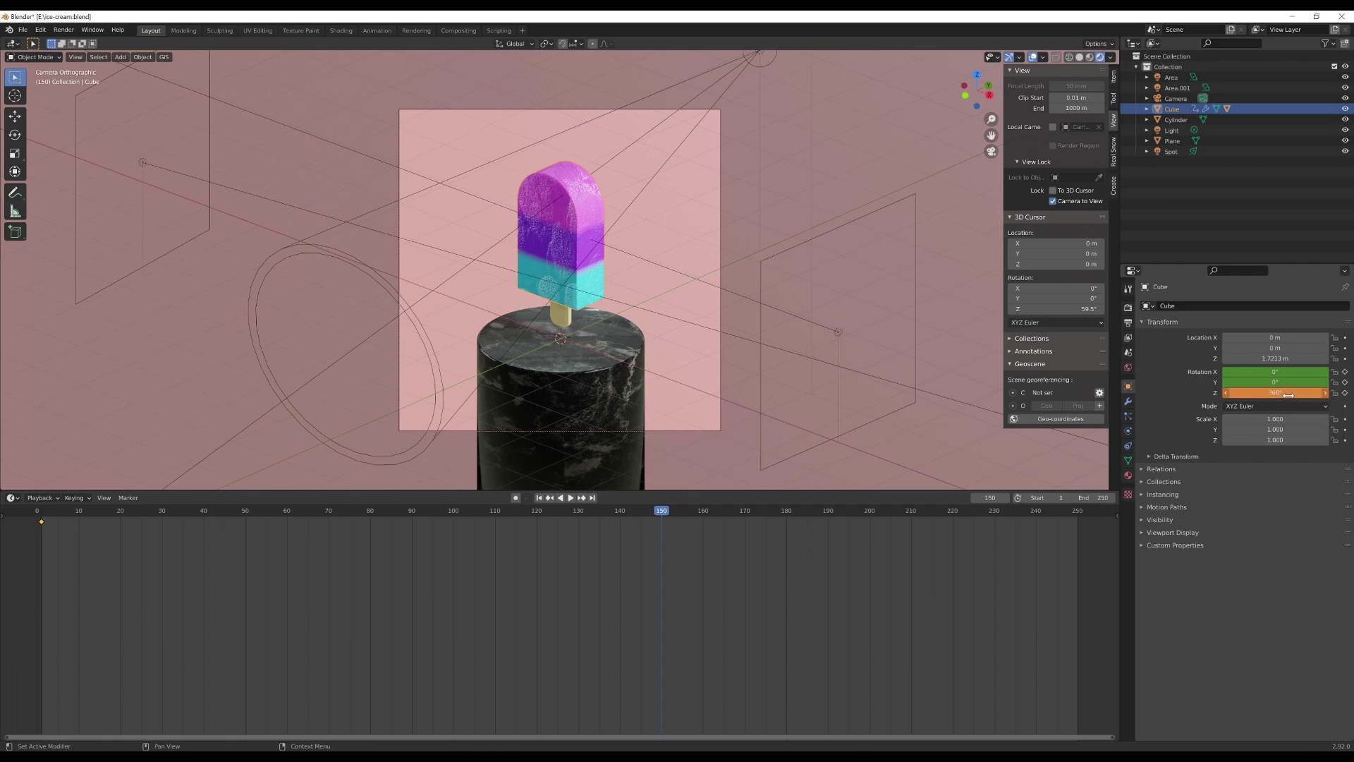
{"action": "right_click", "coordinate": [1288, 394]}
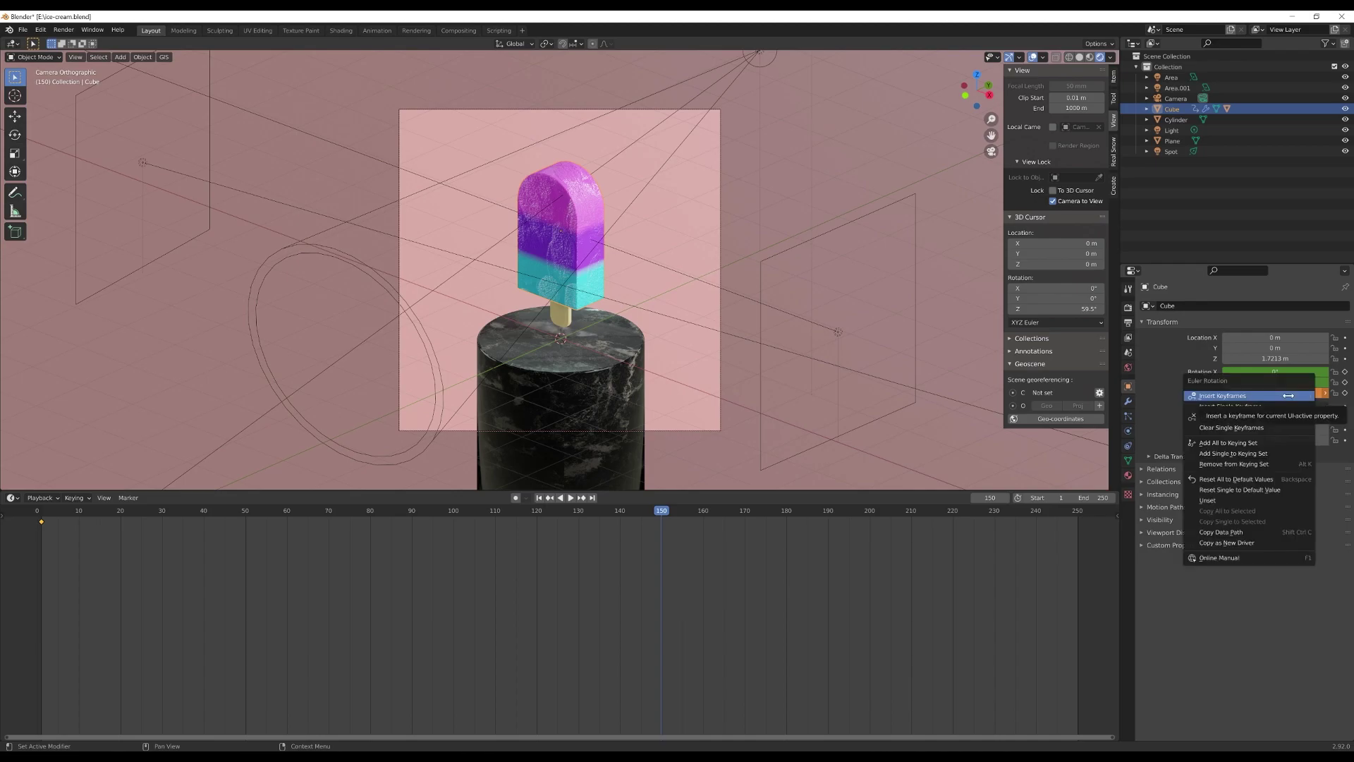
{"action": "left_click", "coordinate": [1289, 396]}
{"action": "mouse_move", "coordinate": [663, 511]}
{"action": "left_mouse_down"}
{"action": "mouse_move", "coordinate": [48, 531]}
{"action": "mouse_move", "coordinate": [661, 520]}
{"action": "left_mouse_up"}
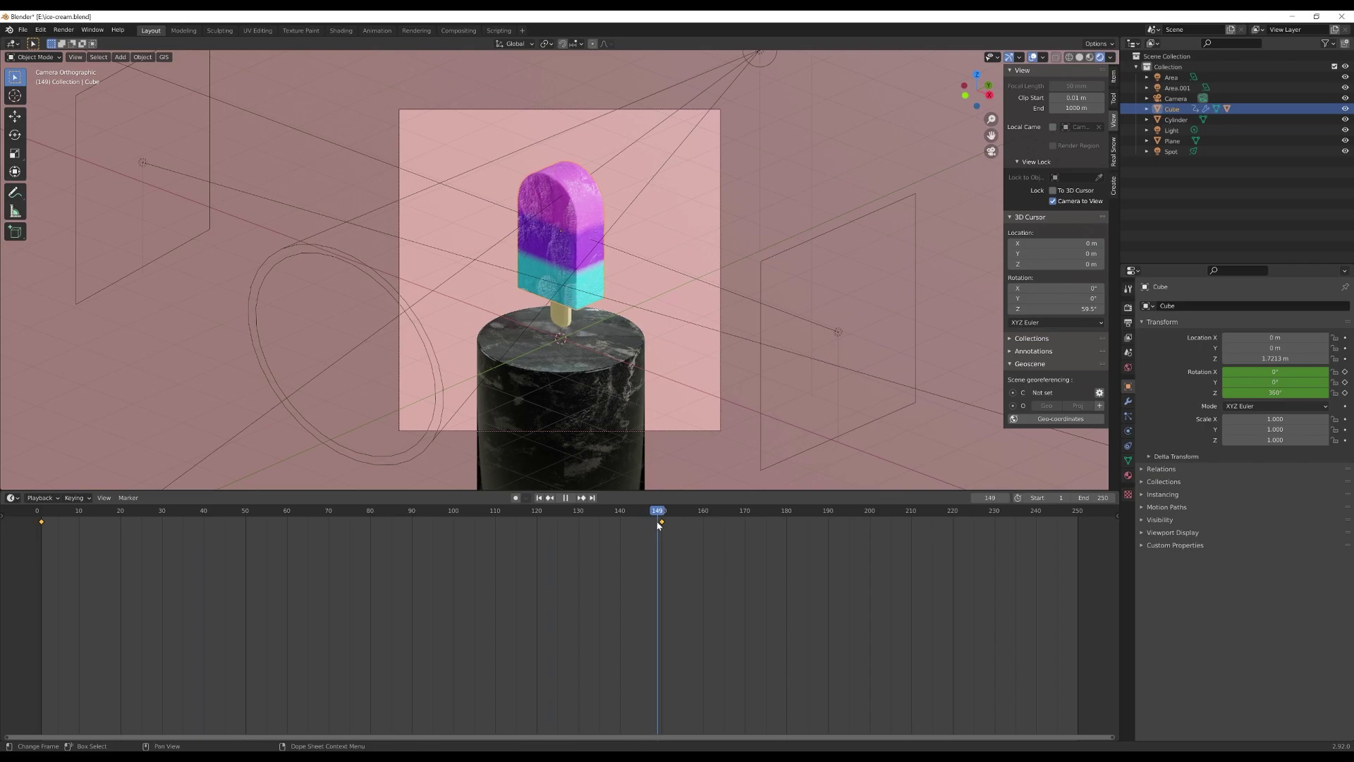
Step: Set the scene's end frame to 150 in the output dimensions
{"action": "left_click", "coordinate": [1128, 308]}
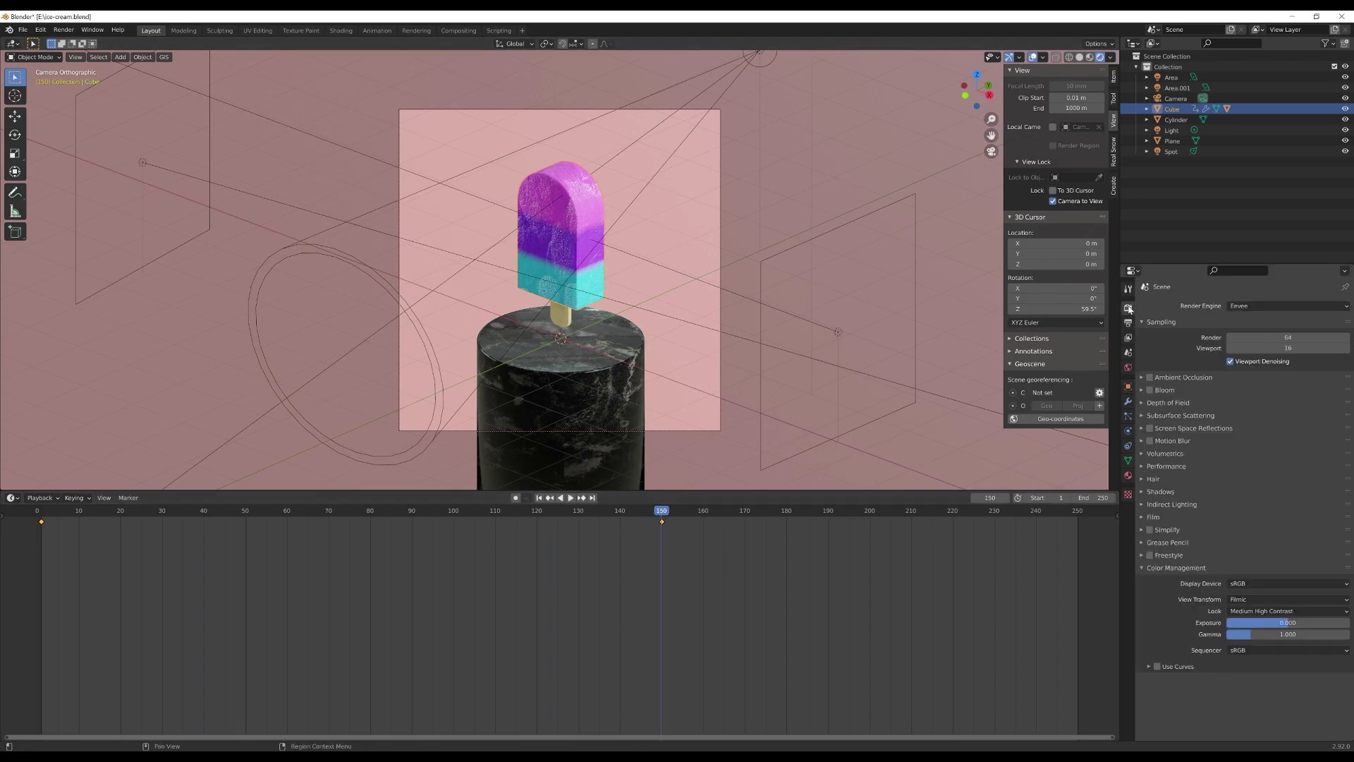
{"action": "left_click", "coordinate": [1128, 322]}
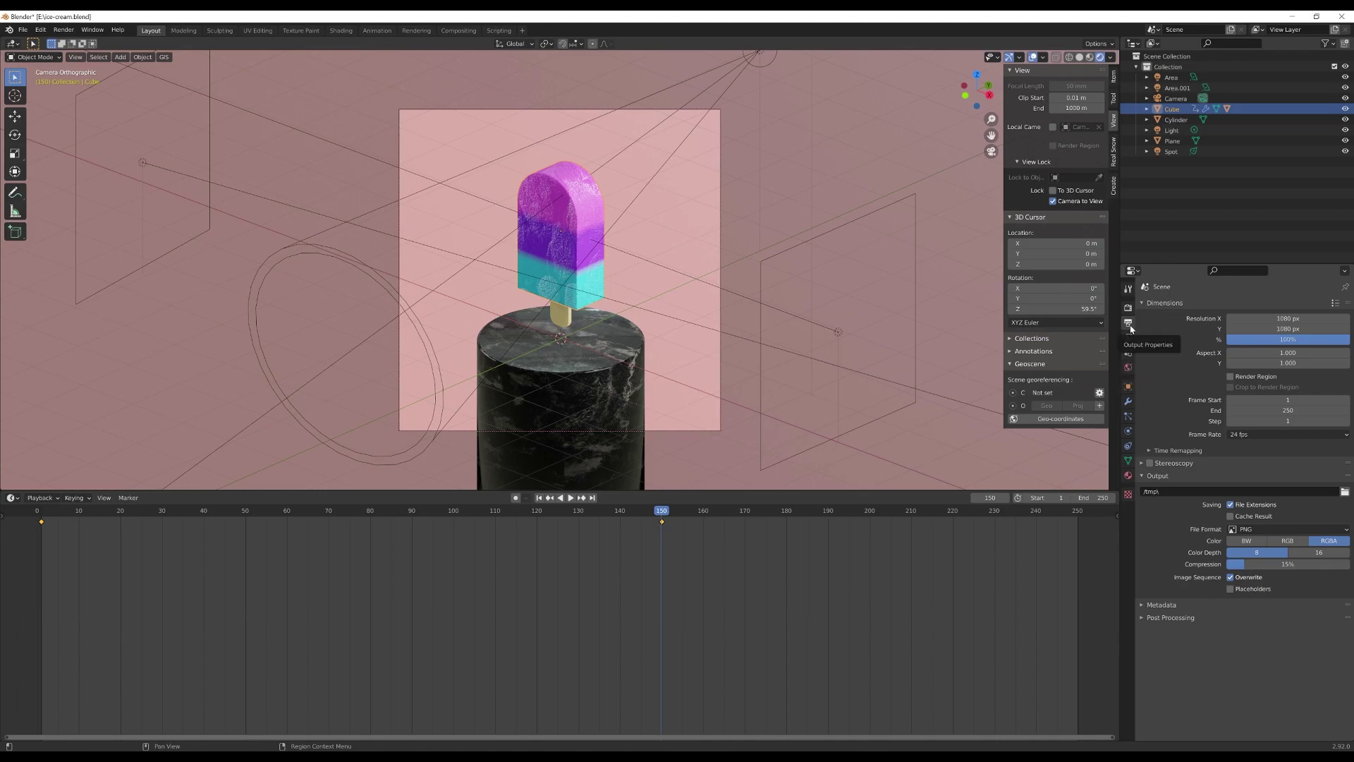
{"action": "left_click", "coordinate": [1291, 411]}
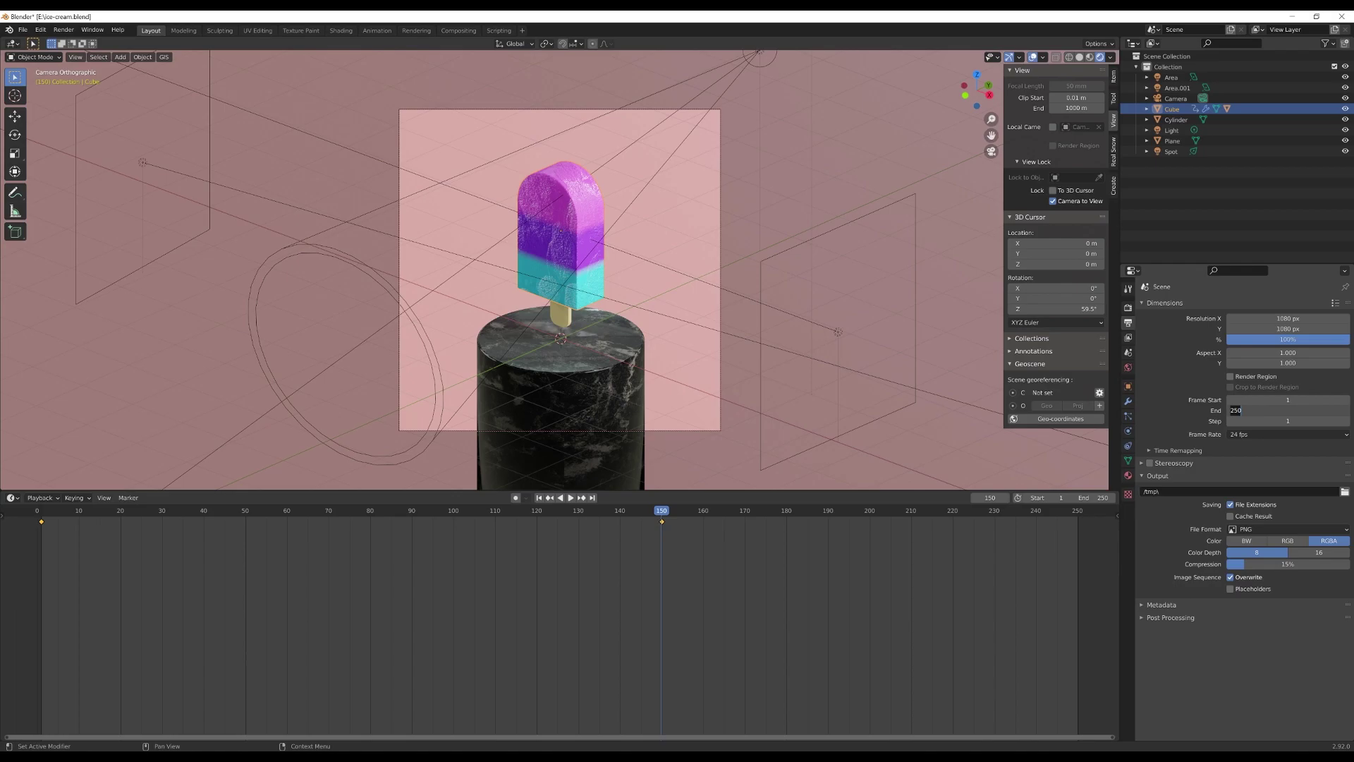
{"action": "type", "text": "15"}
{"action": "key", "text": "Return"}
Step: Play the popsicle's rotation animation, stop it and scrub through the frames to check the motion
{"action": "left_click", "coordinate": [571, 499]}
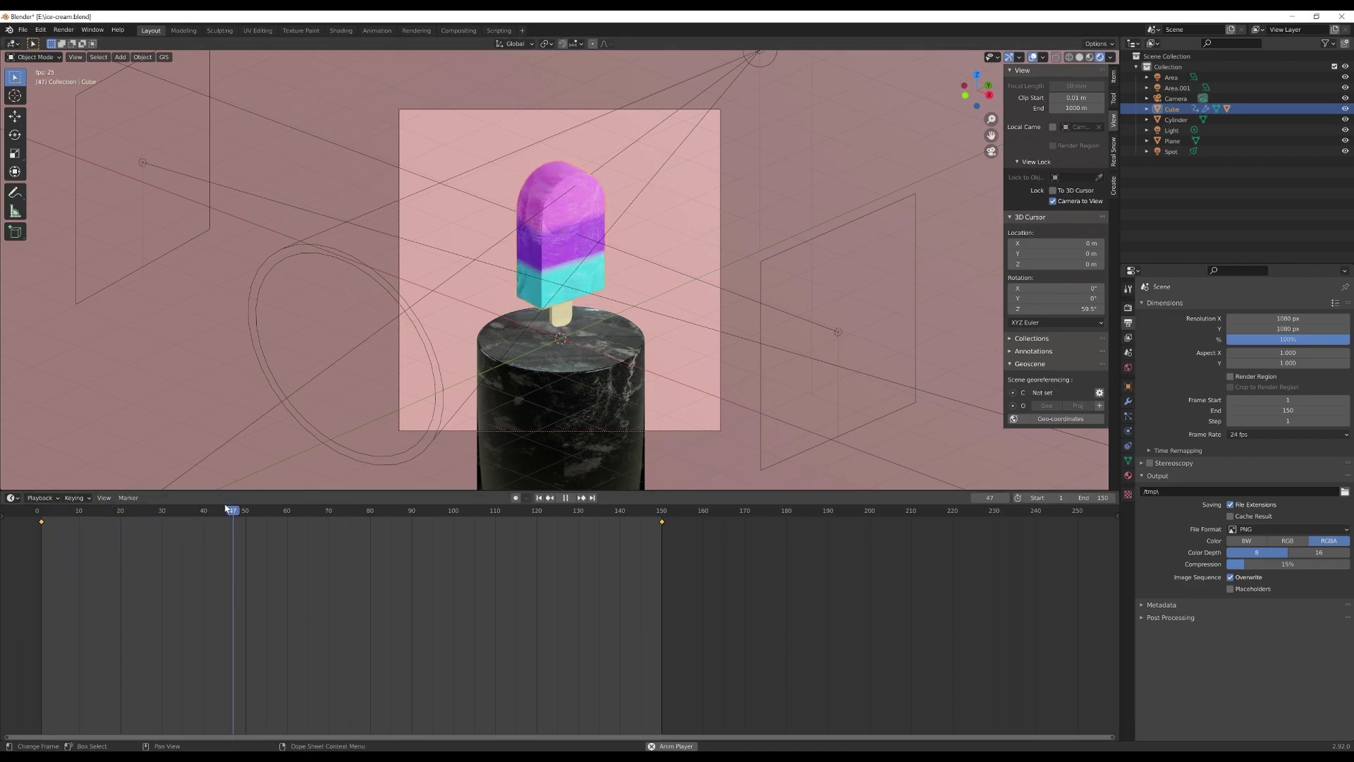
{"action": "left_click", "coordinate": [185, 512]}
{"action": "left_click", "coordinate": [209, 514]}
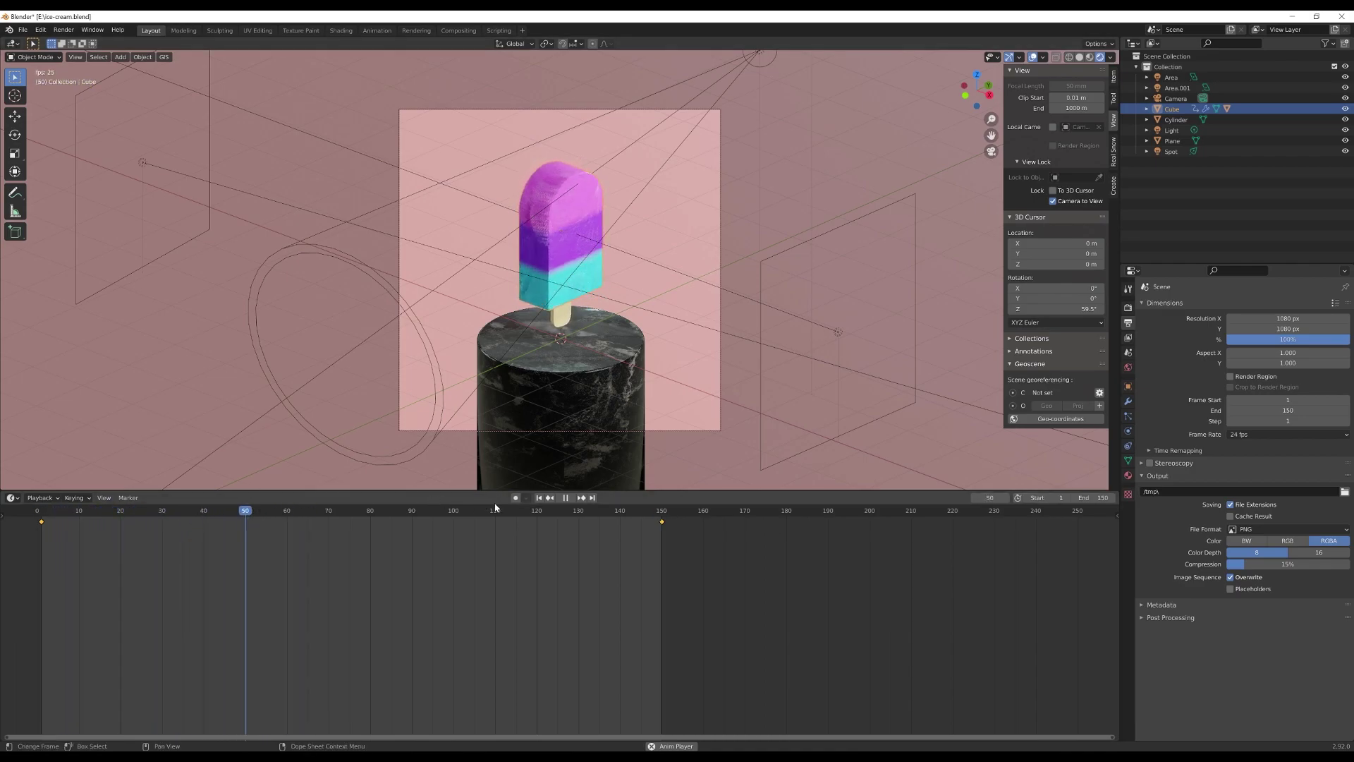
{"action": "left_click", "coordinate": [566, 498]}
{"action": "left_click_drag", "start_coordinate": [265, 518], "coordinate": [417, 532]}
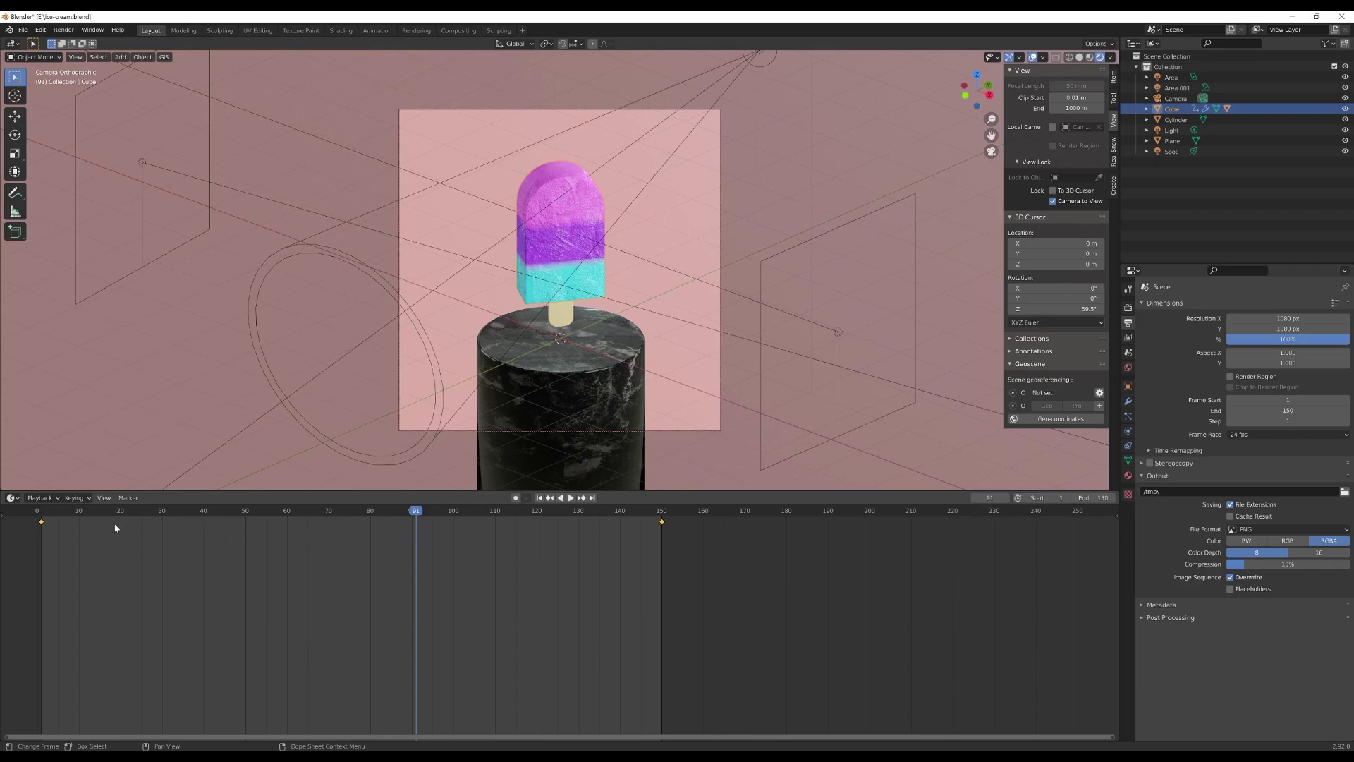
Step: Show the popsicle's rotation curves in the Graph Editor and set all their keyframes to Linear interpolation
{"action": "left_click", "coordinate": [13, 499]}
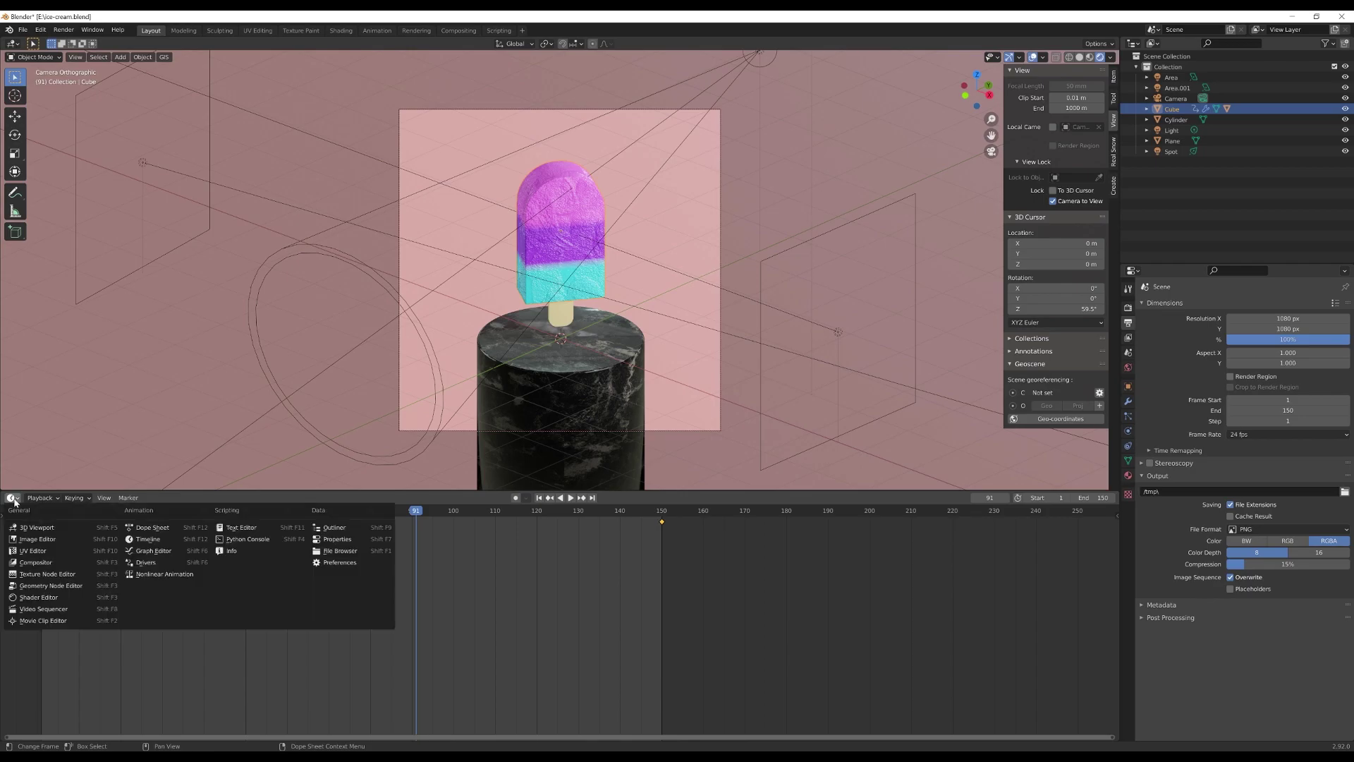
{"action": "left_click", "coordinate": [162, 551]}
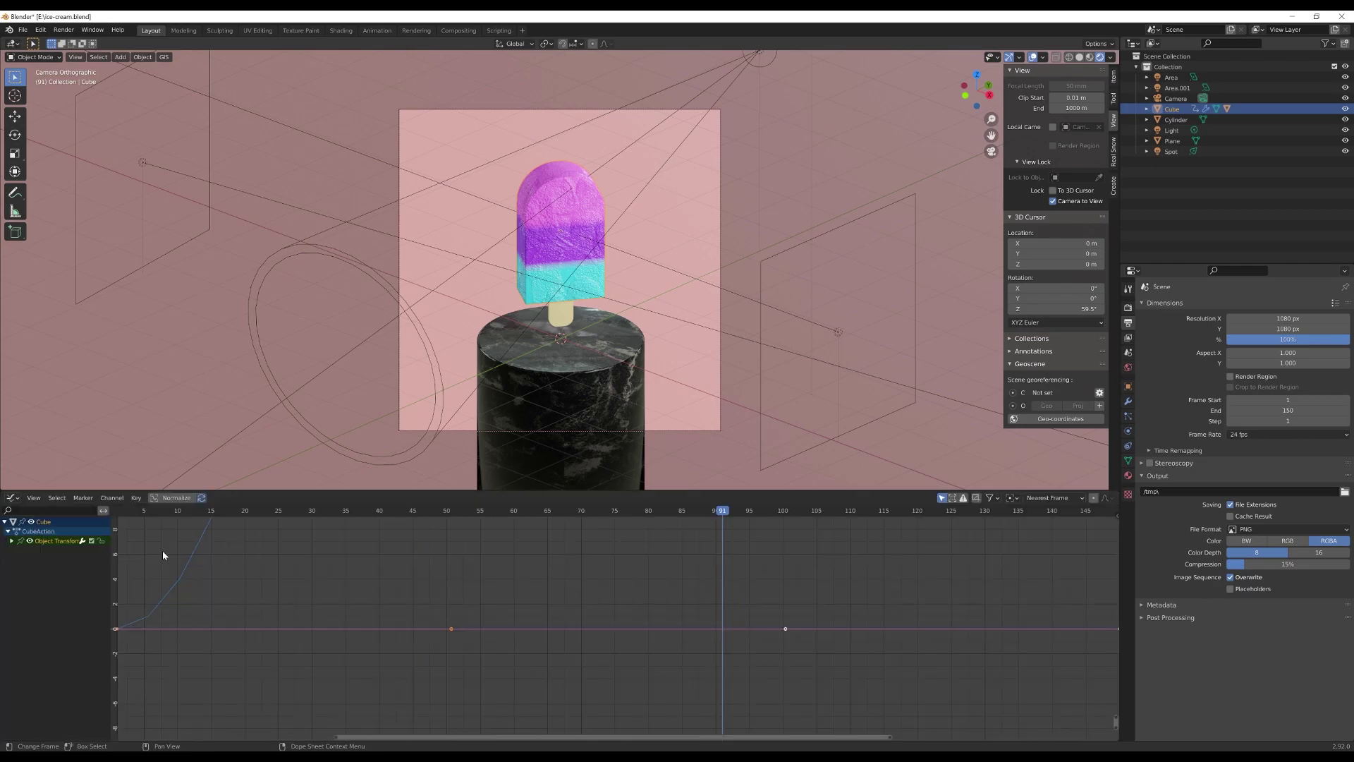
{"action": "scroll", "coordinate": [620, 689], "scroll_direction": "down", "scroll_amount": 6}
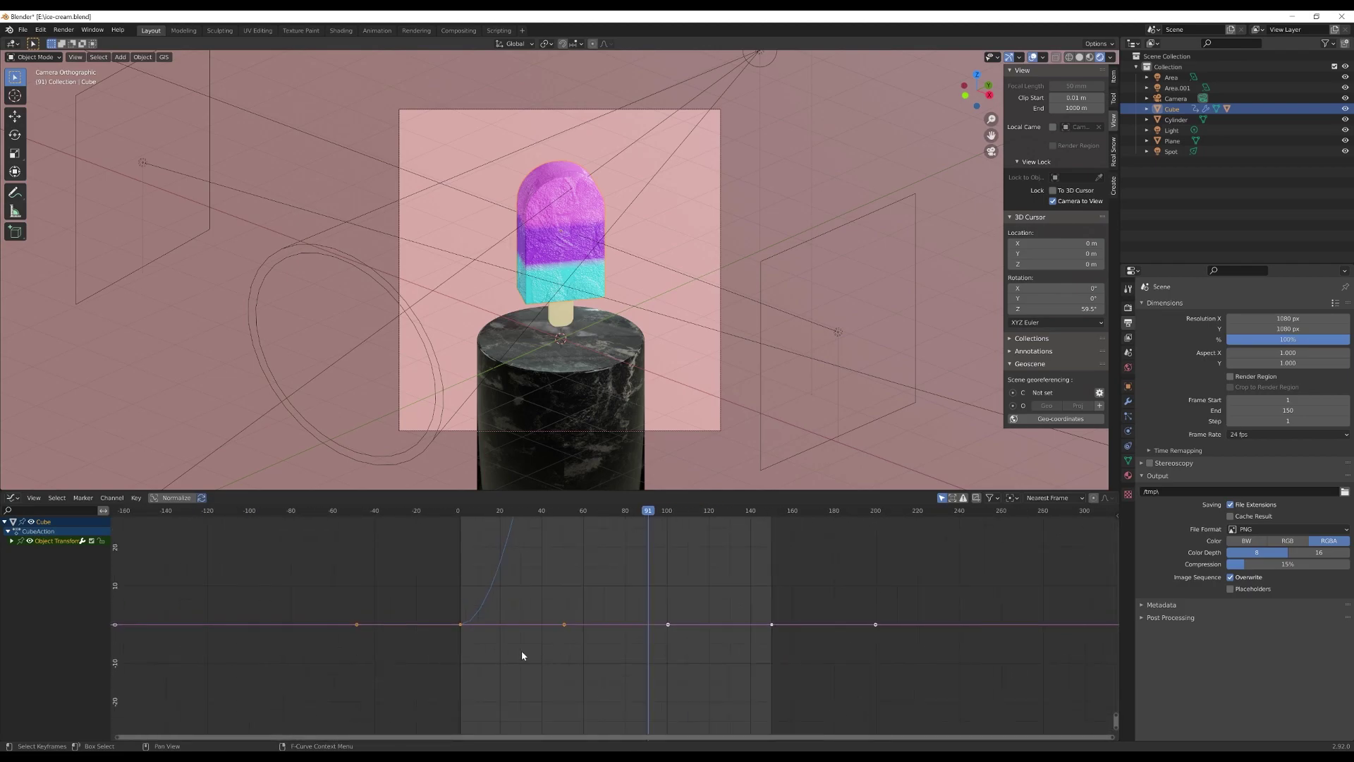
{"action": "scroll", "coordinate": [526, 656], "scroll_direction": "down", "scroll_amount": 8}
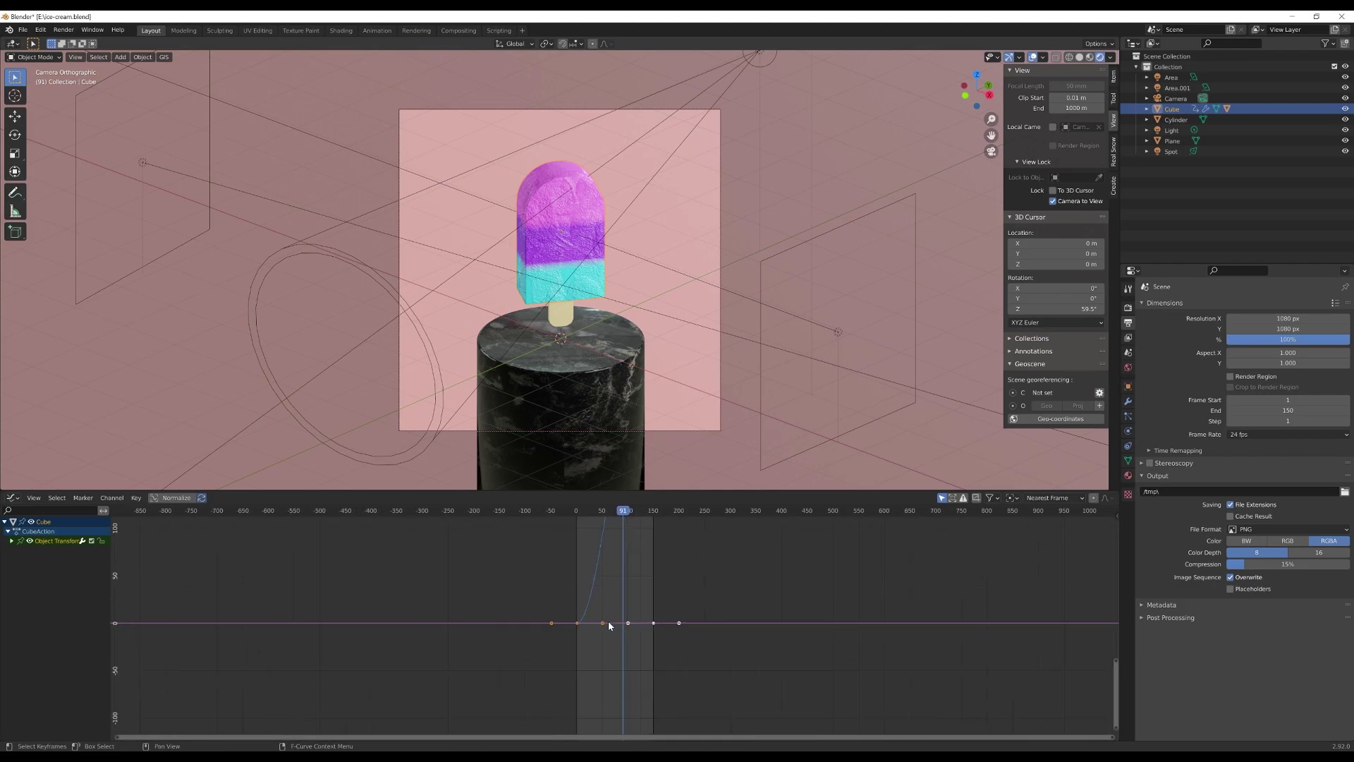
{"action": "scroll", "coordinate": [555, 624], "scroll_direction": "up", "scroll_amount": 10}
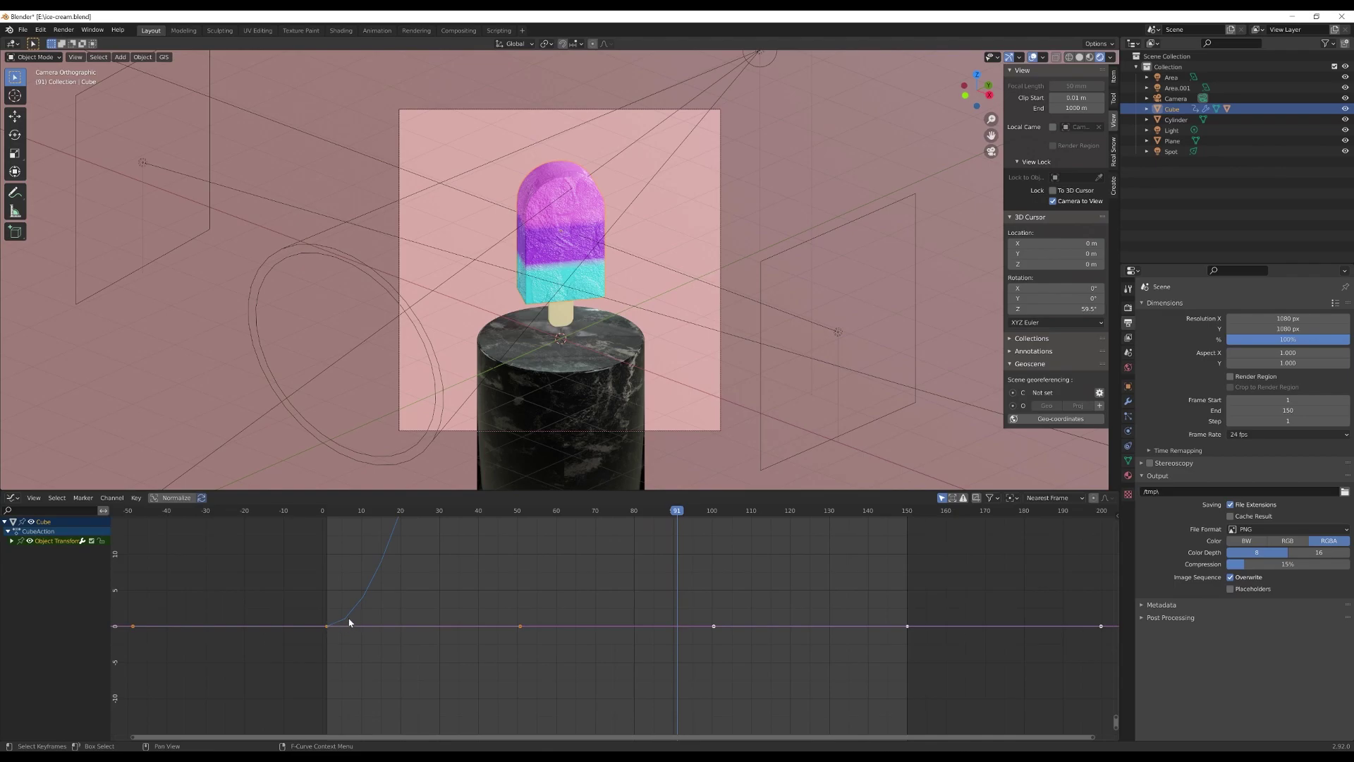
{"action": "scroll", "coordinate": [472, 613], "scroll_direction": "down", "scroll_amount": 1}
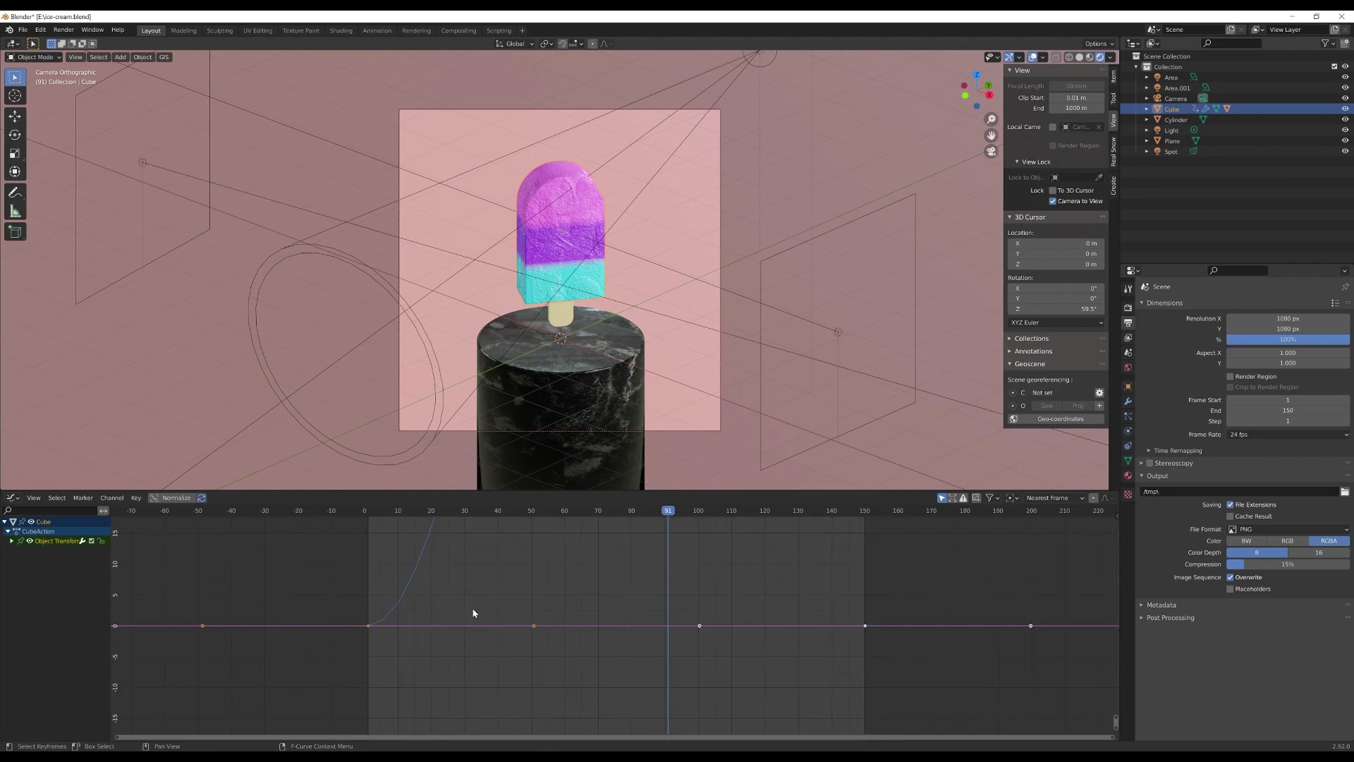
{"action": "left_click", "coordinate": [444, 604]}
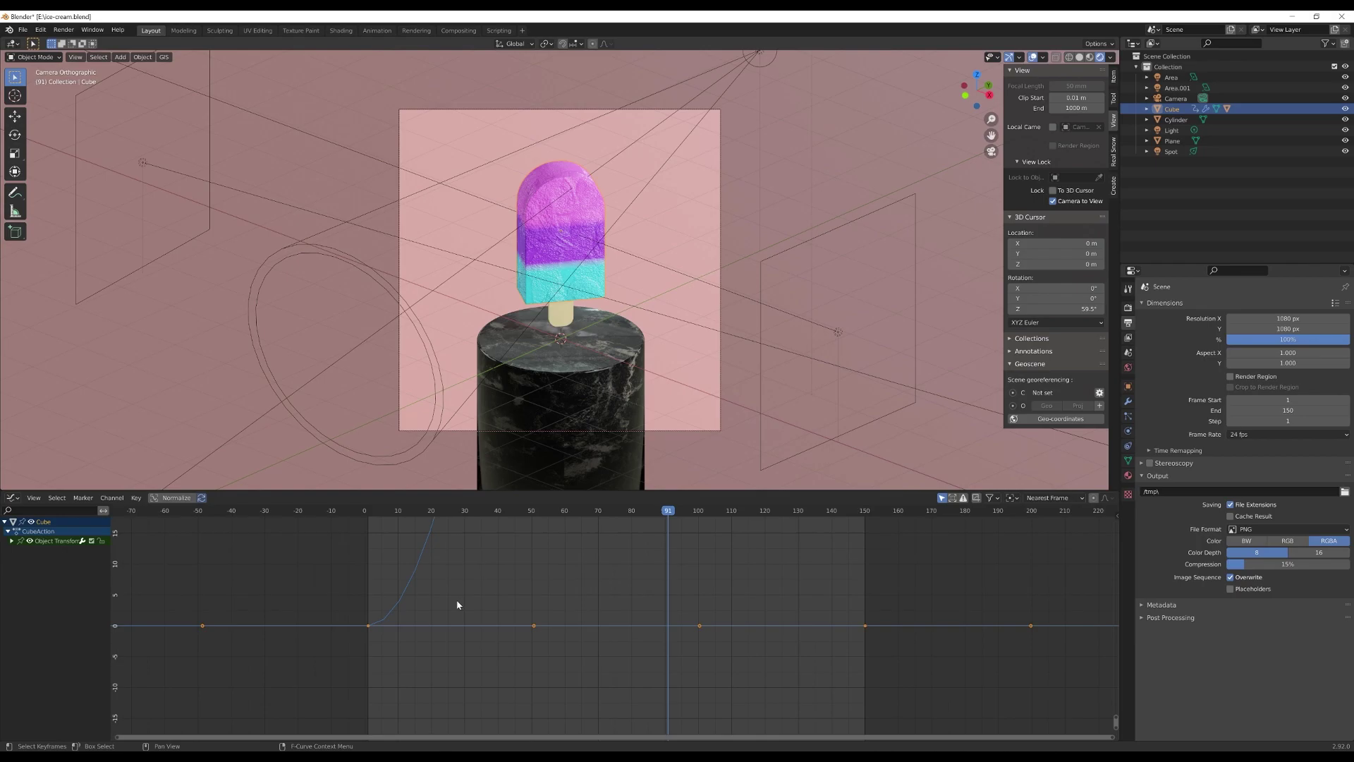
{"action": "key", "text": "t"}
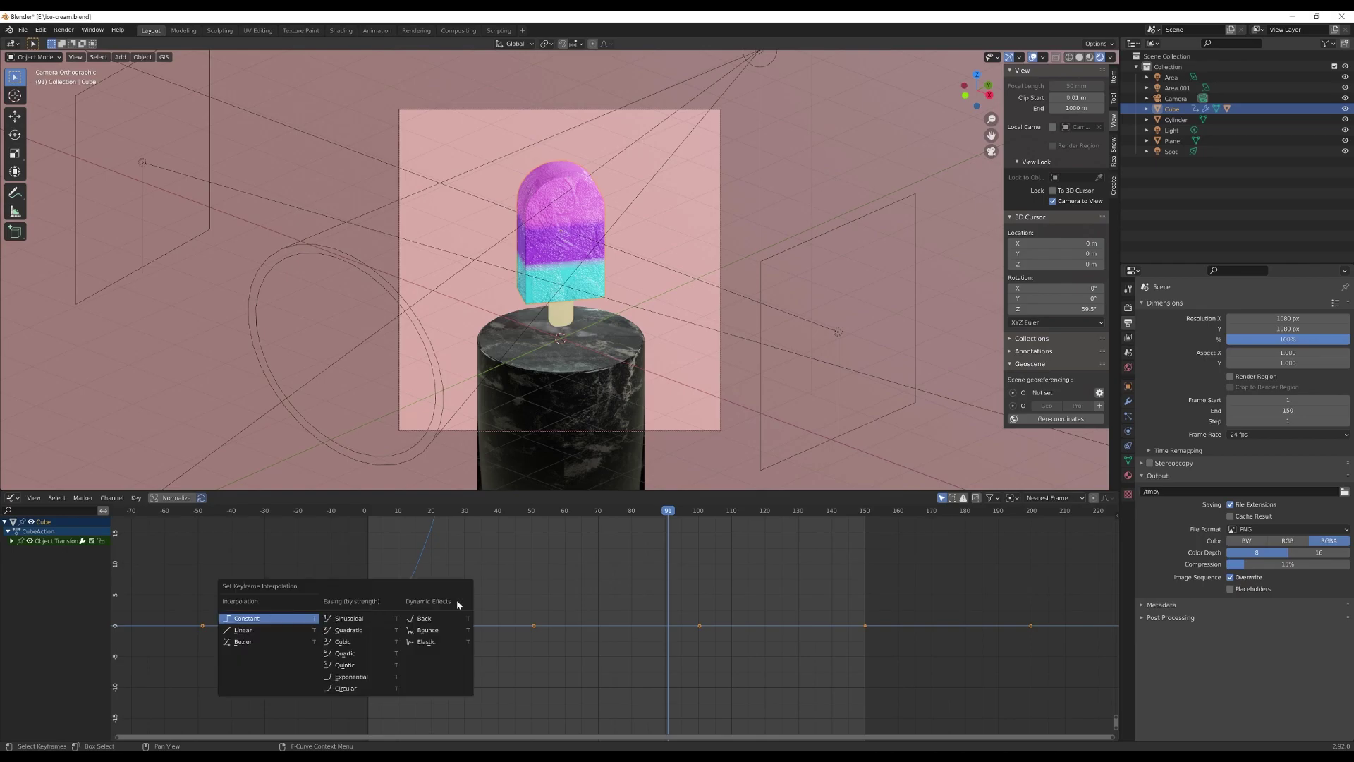
{"action": "left_click", "coordinate": [260, 632]}
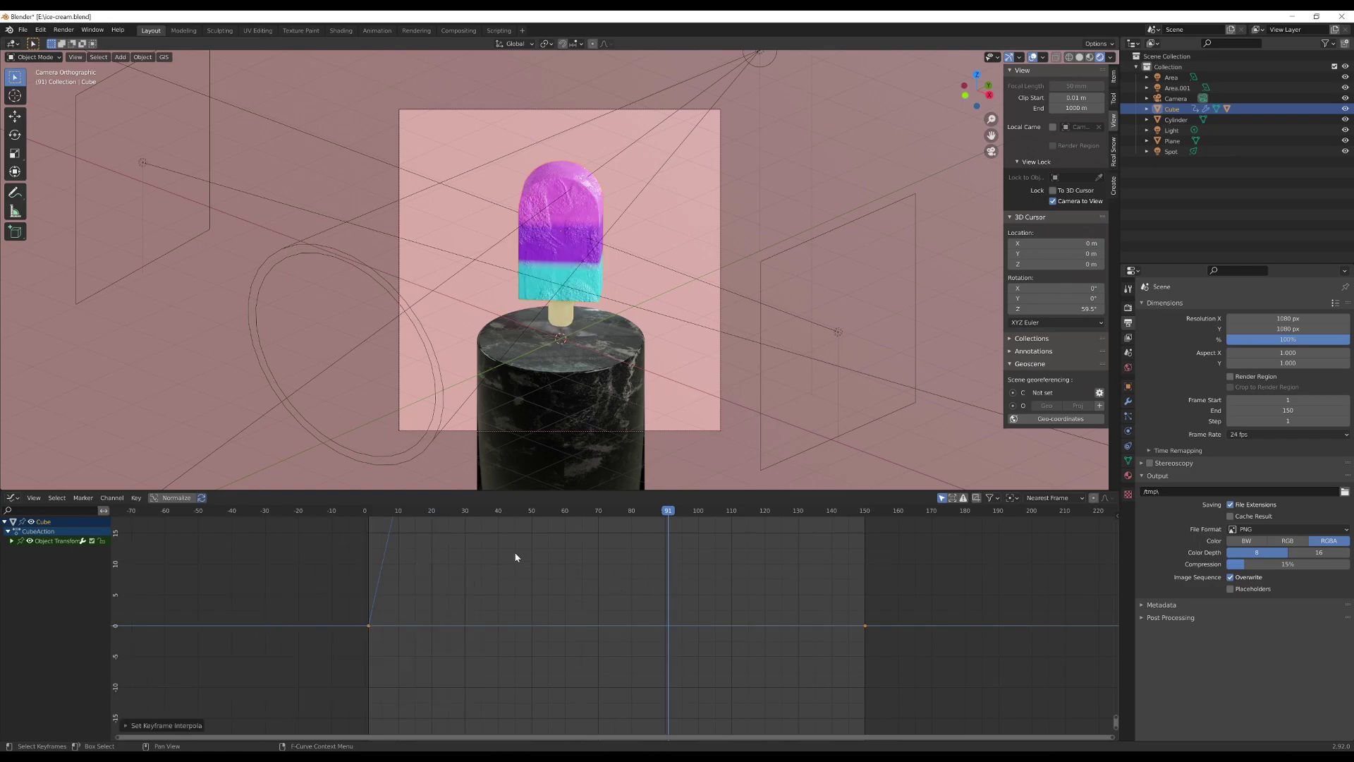
Step: Switch the lower editor back to the Timeline, play the rotation to check its constant speed, and return to frame 0
{"action": "left_click", "coordinate": [13, 497]}
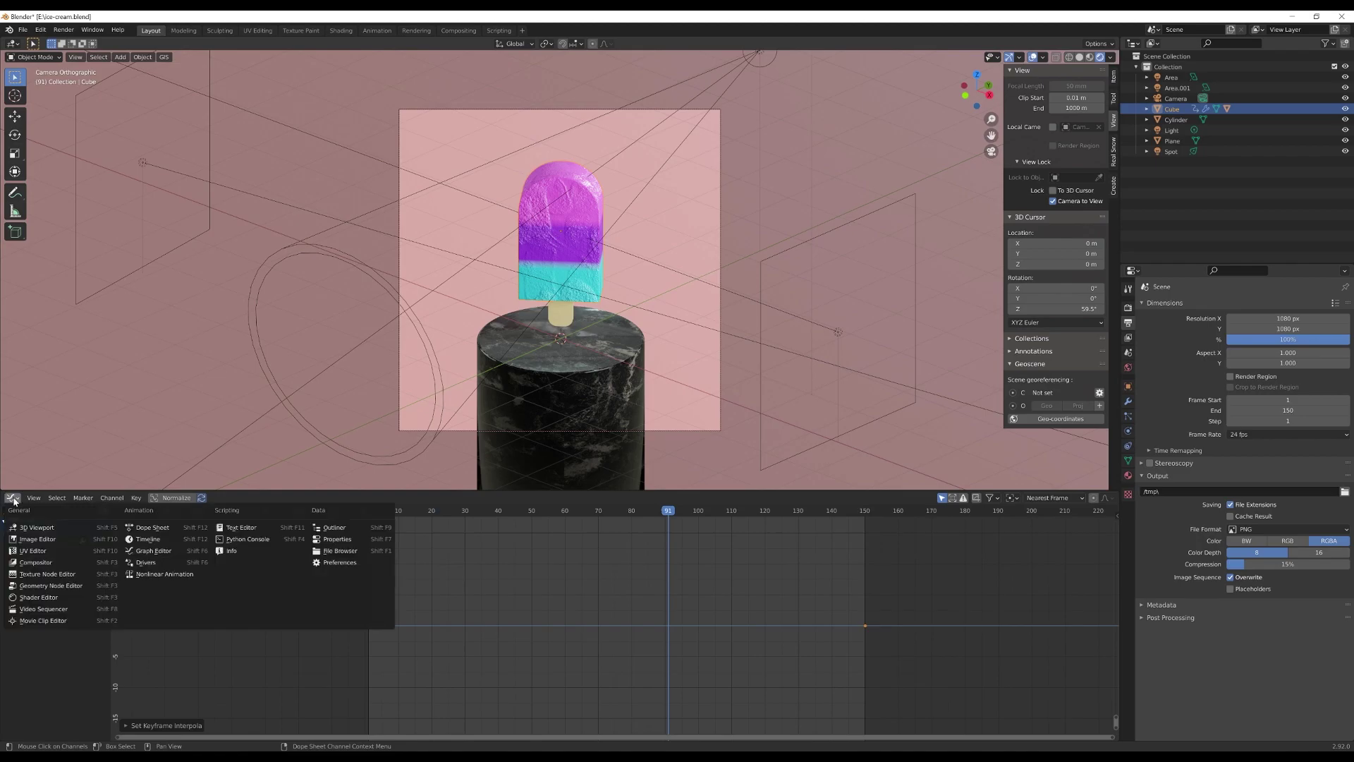
{"action": "left_click", "coordinate": [148, 539]}
{"action": "key", "text": "shift+Left"}
{"action": "key", "text": "space"}
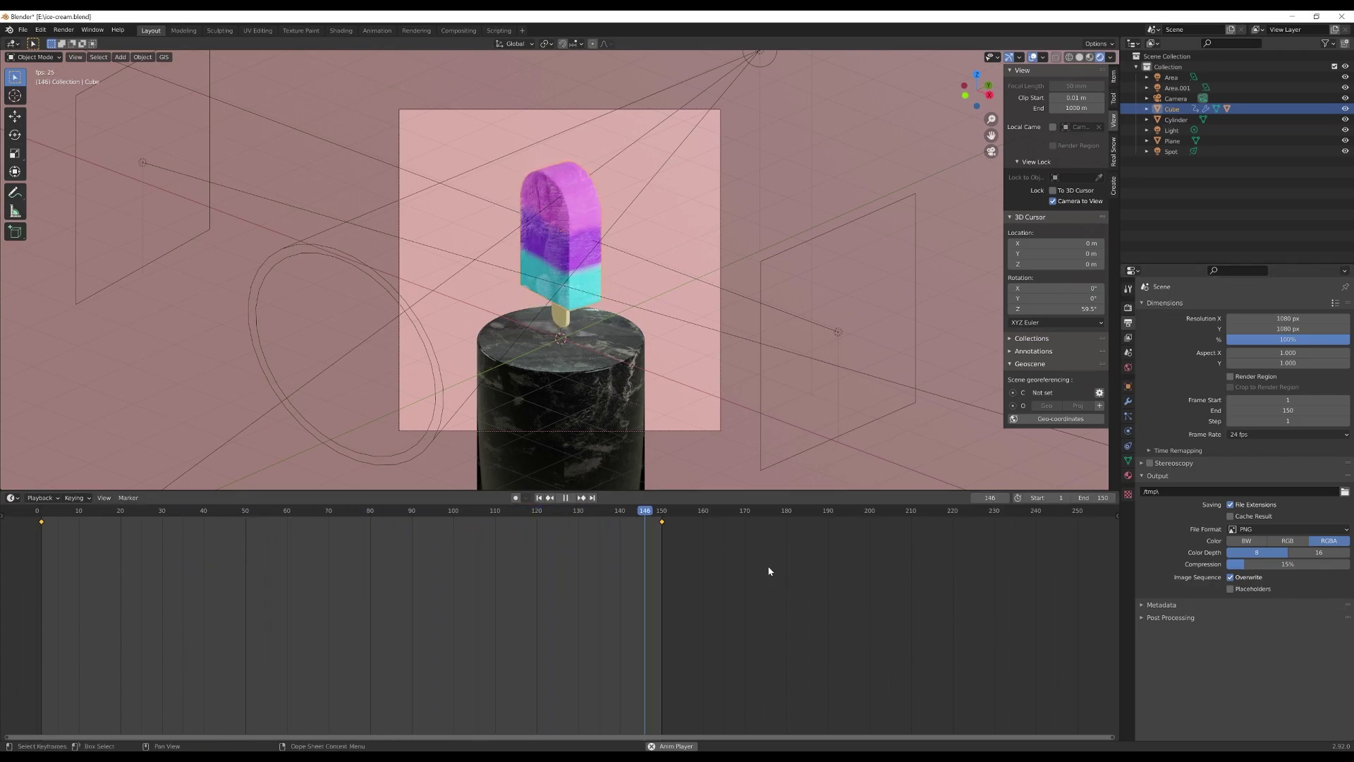
{"action": "left_click", "coordinate": [1128, 307]}
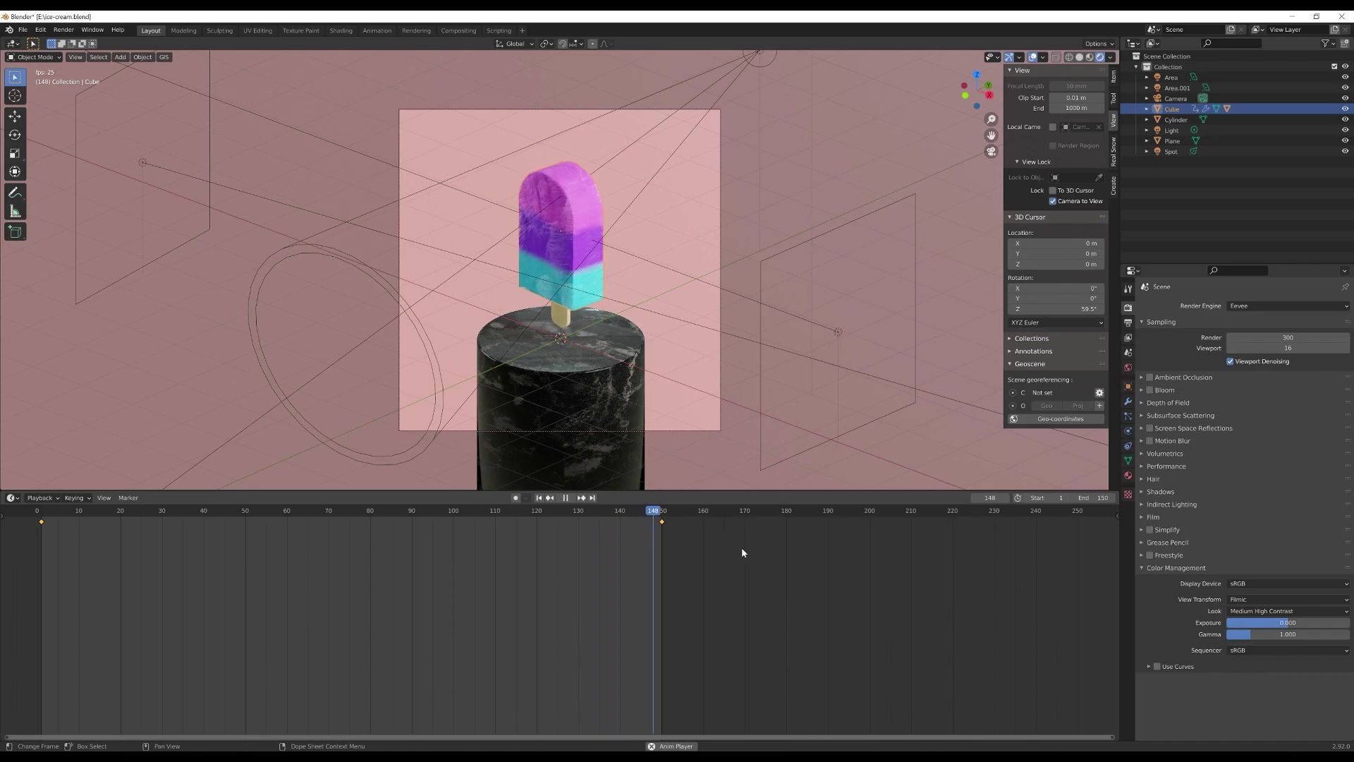
{"action": "key", "text": "space"}
{"action": "left_click_drag", "start_coordinate": [55, 513], "coordinate": [39, 519]}
{"action": "key", "text": "space"}
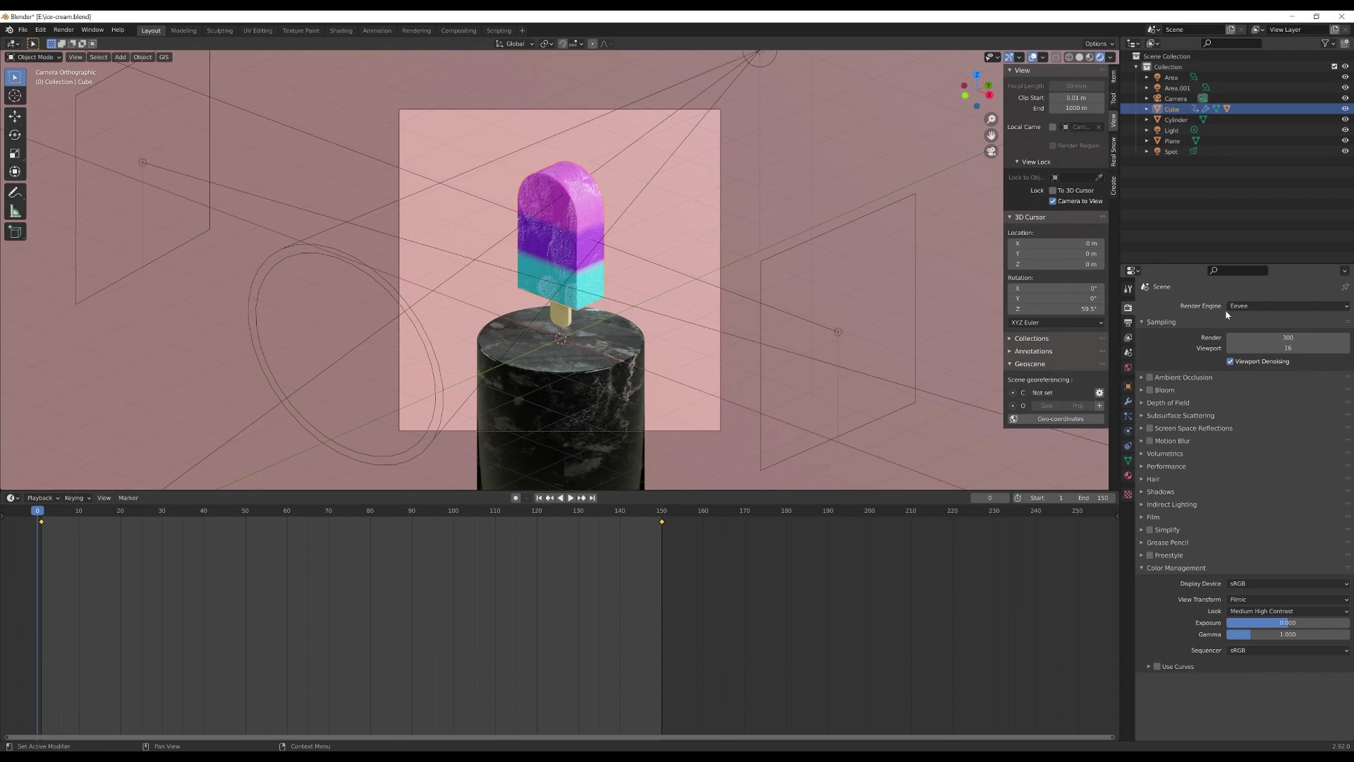
Step: Enable Ambient Occlusion and Screen Space Reflections for the Eevee render and expand the reflection settings
{"action": "left_click", "coordinate": [1262, 337]}
{"action": "key", "text": "Return"}
{"action": "left_click", "coordinate": [1149, 428]}
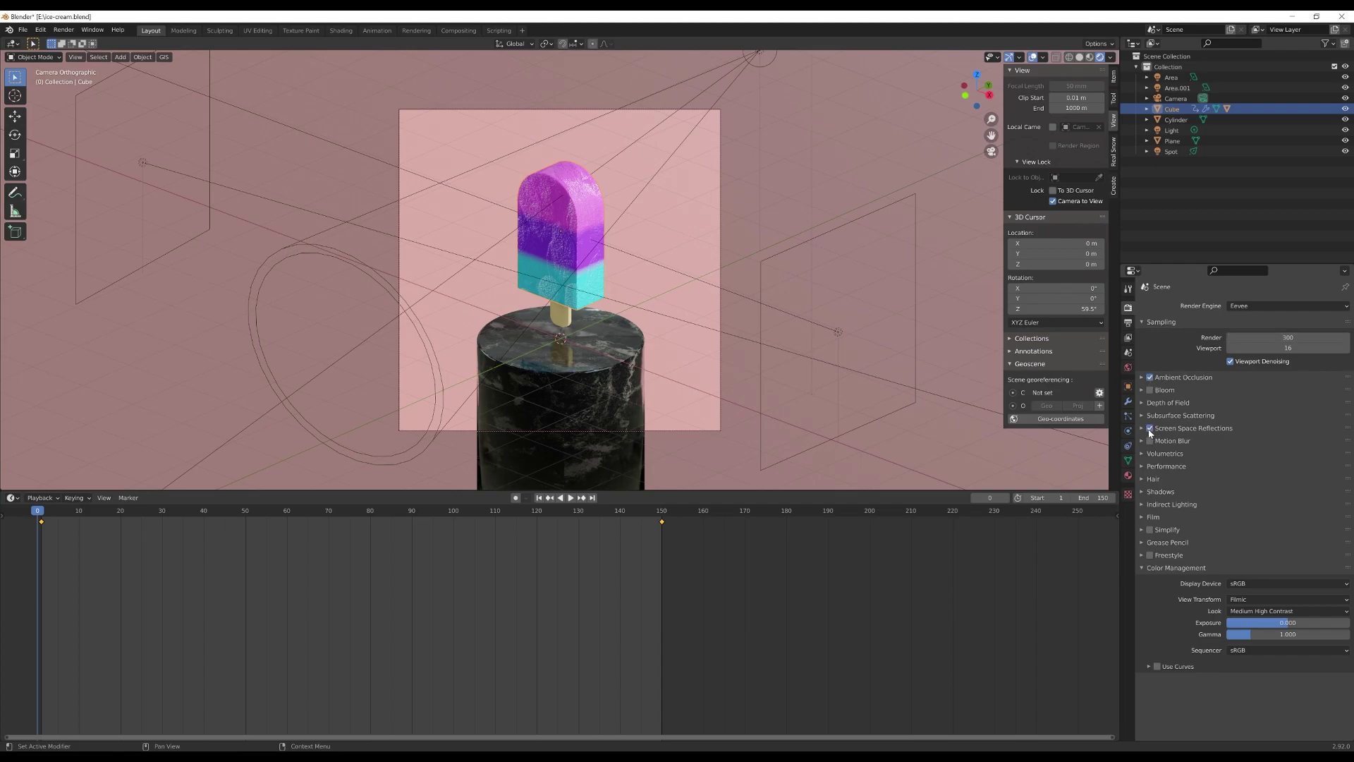
{"action": "left_click", "coordinate": [1140, 428]}
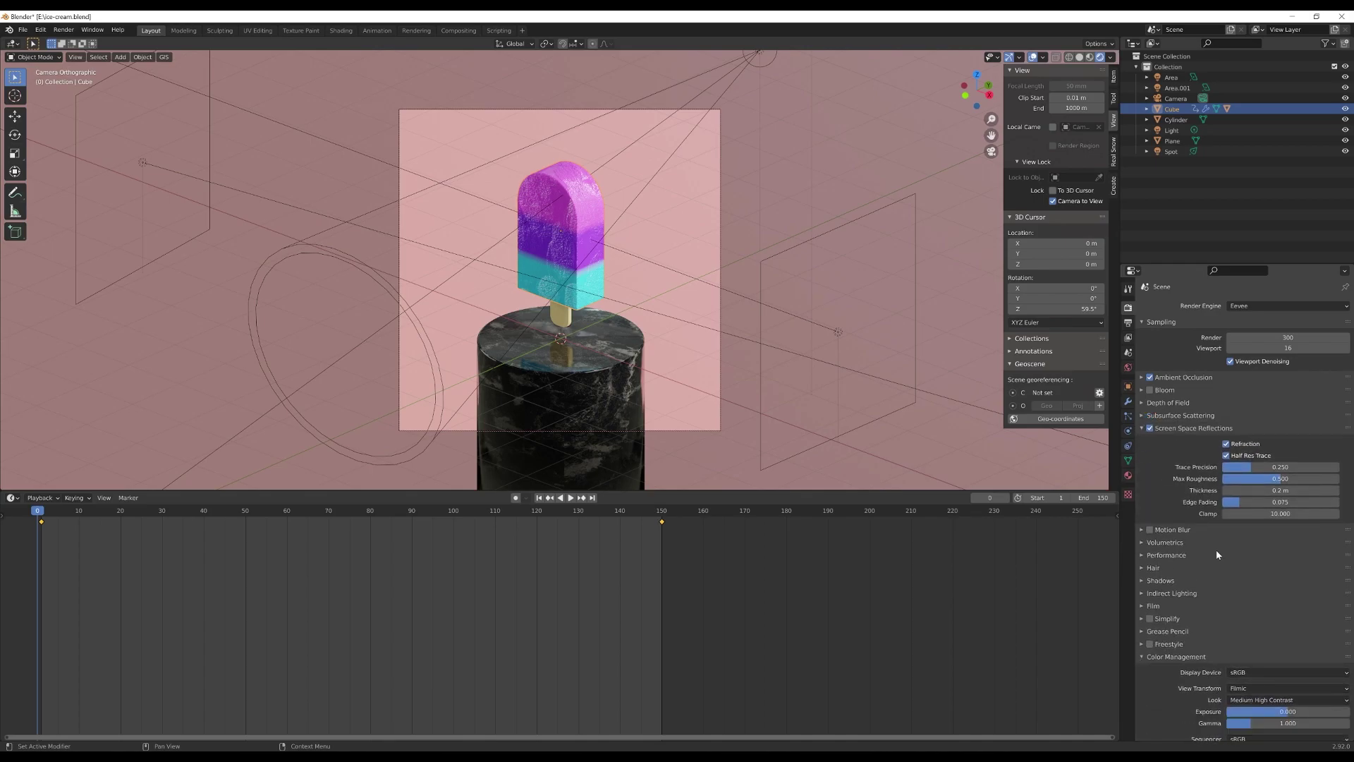
Step: Set the shadow Cube Size to 1024 px and preview the popsicle animation with the updated render settings
{"action": "left_click", "coordinate": [1141, 581]}
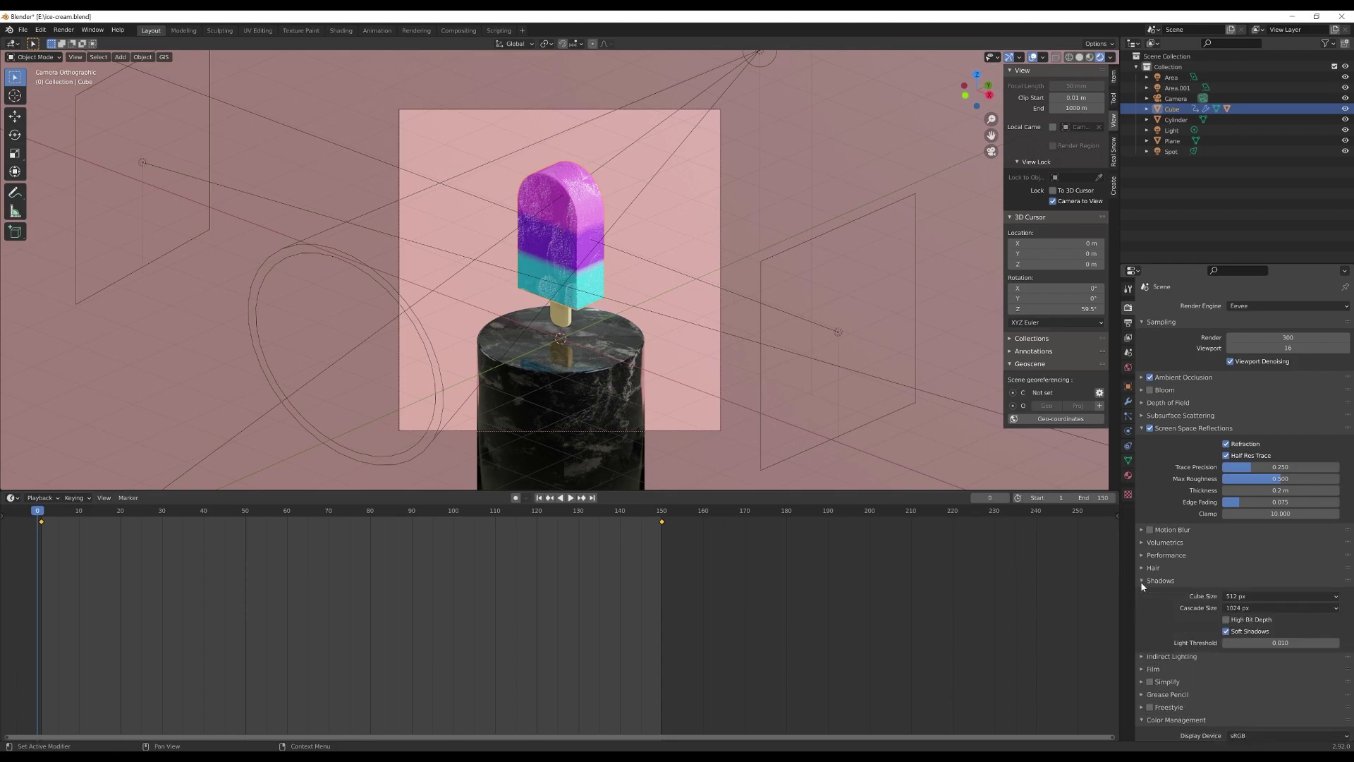
{"action": "left_click", "coordinate": [1251, 596]}
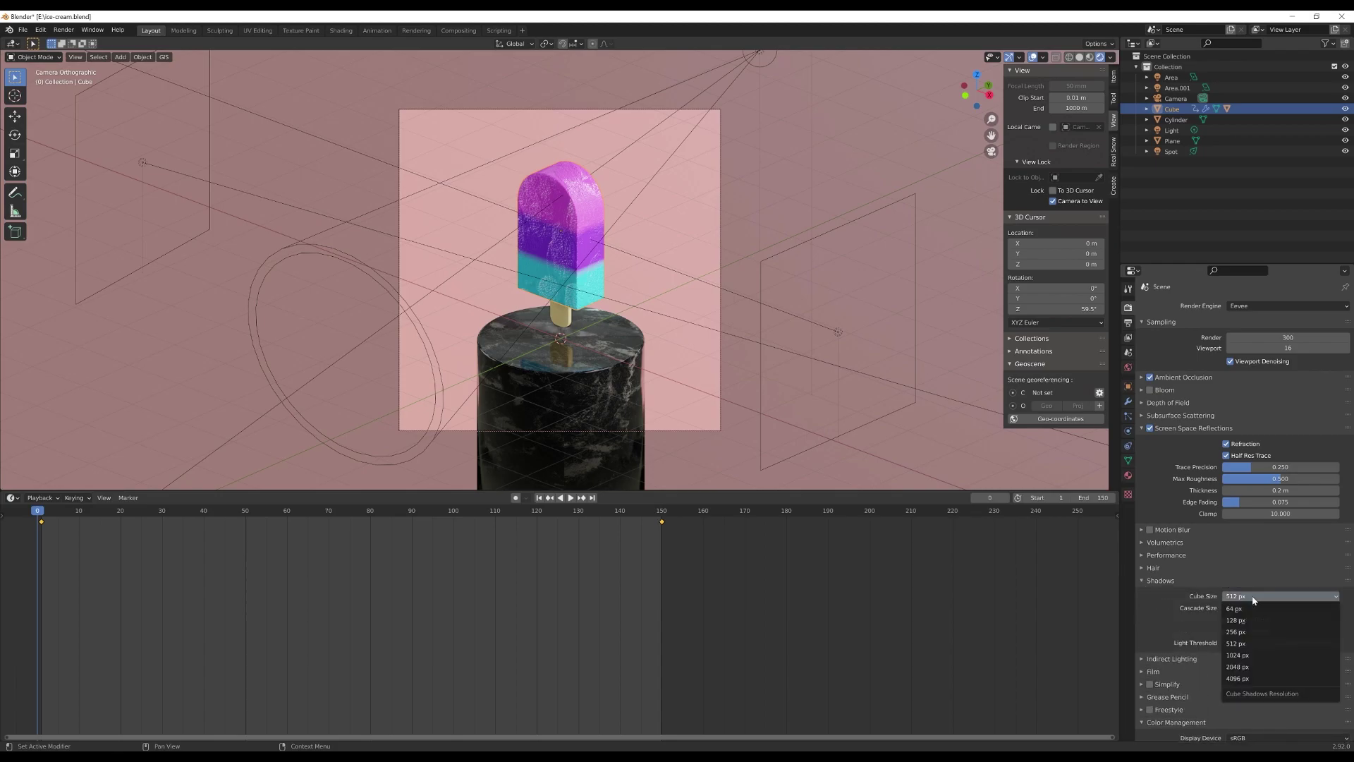
{"action": "left_click", "coordinate": [1246, 655]}
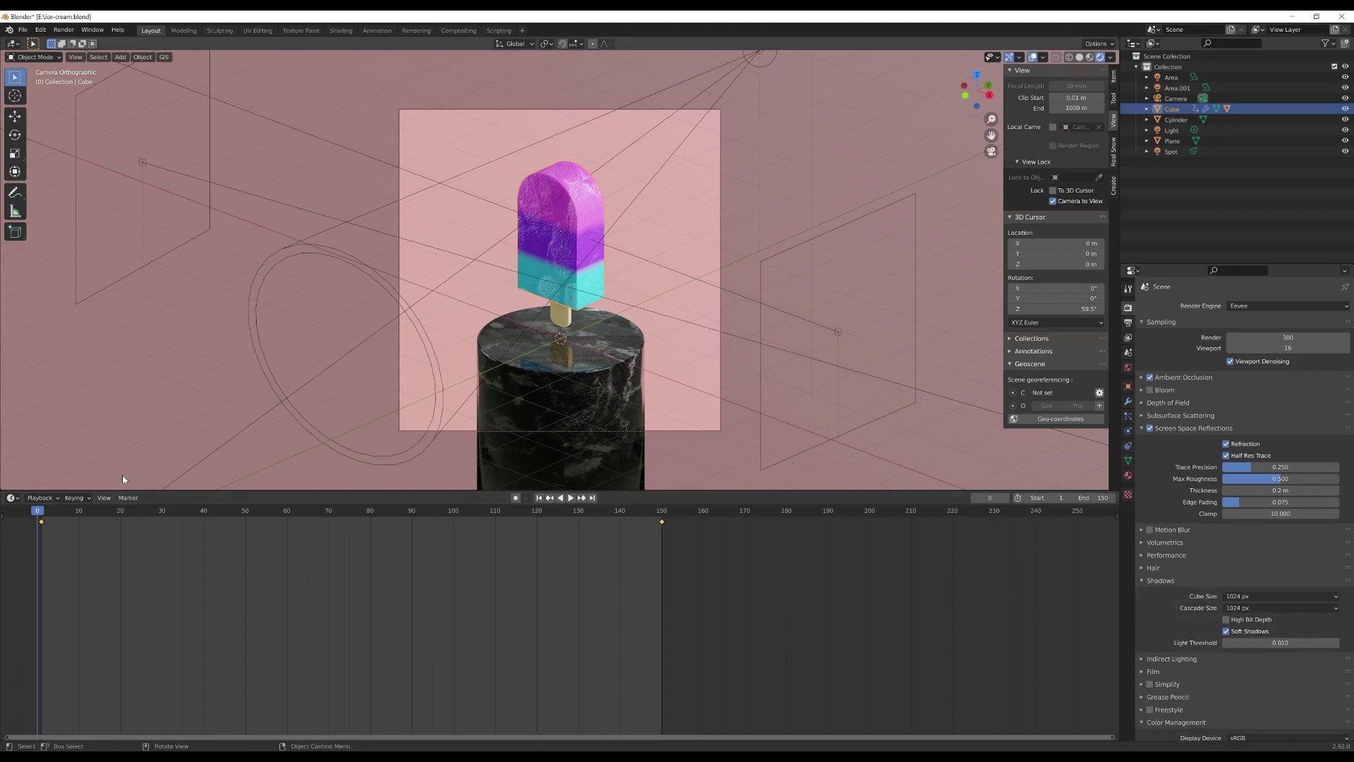
{"action": "key", "text": "space"}
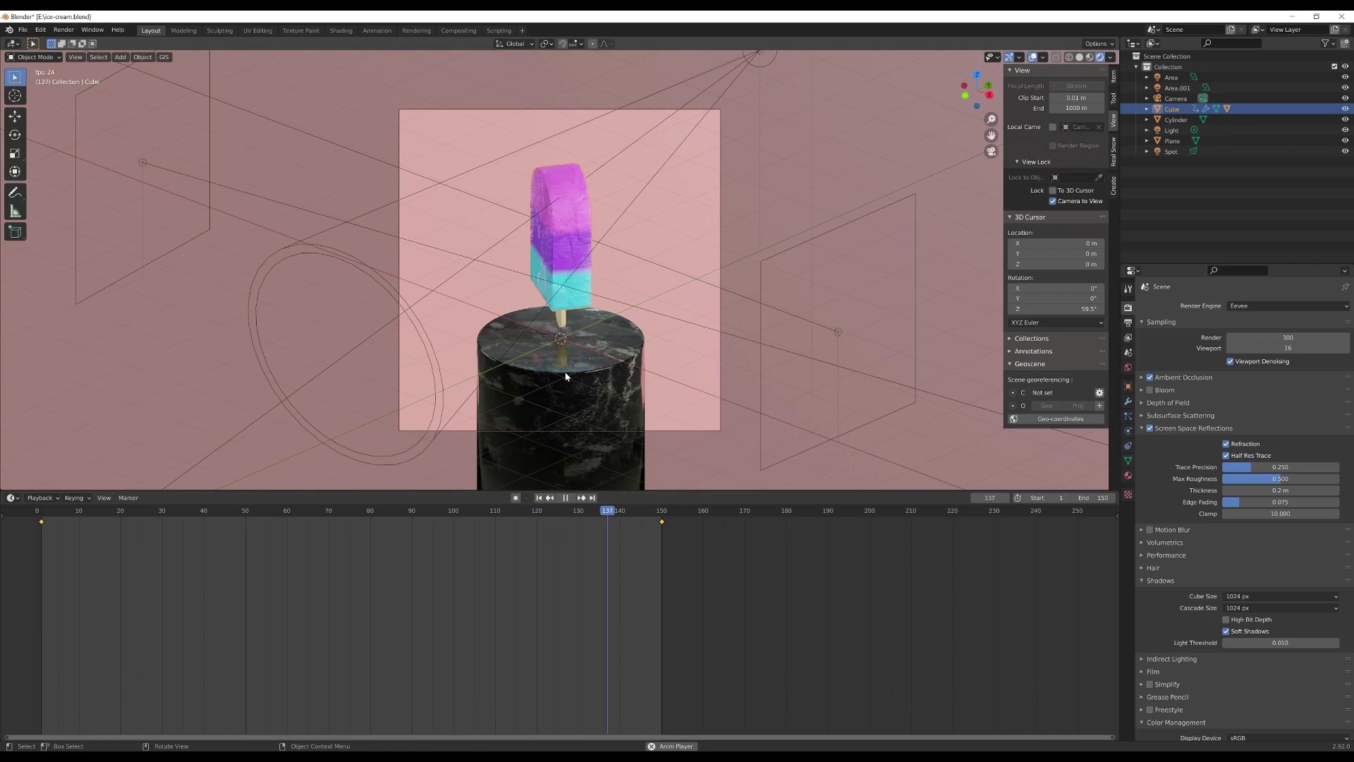
{"action": "key", "text": "Escape"}
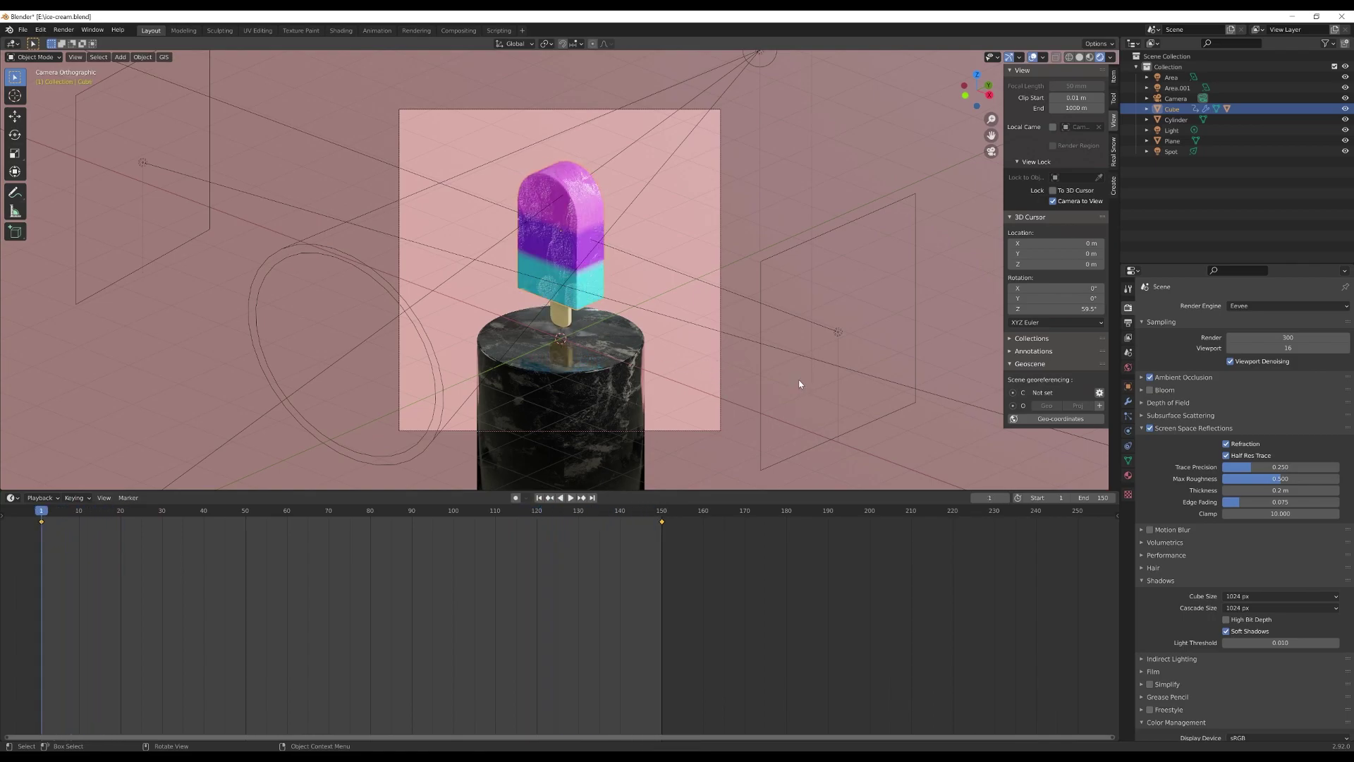
Step: Set the animation's output folder to E:\icecream\ with PNG as the file format, and open the render commands
{"action": "left_click", "coordinate": [1128, 323]}
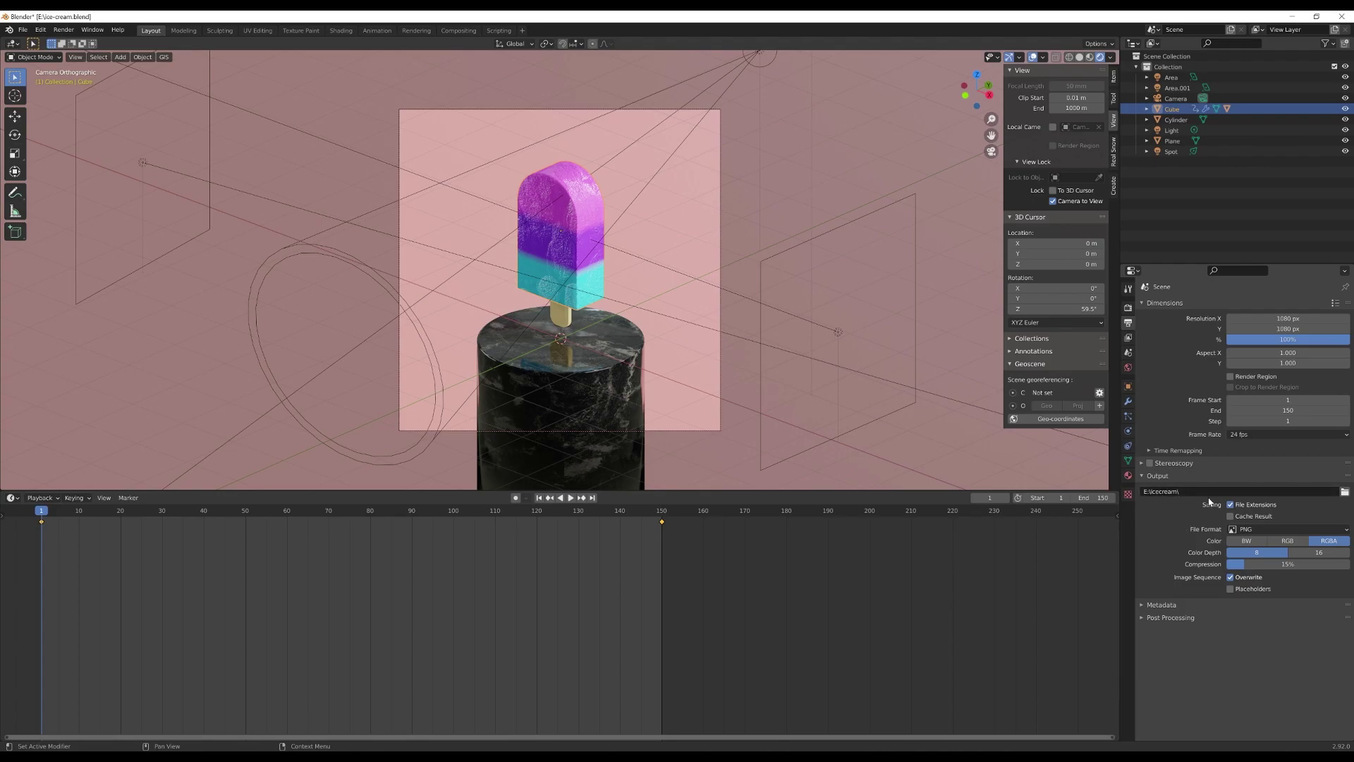
{"action": "left_click", "coordinate": [1344, 491]}
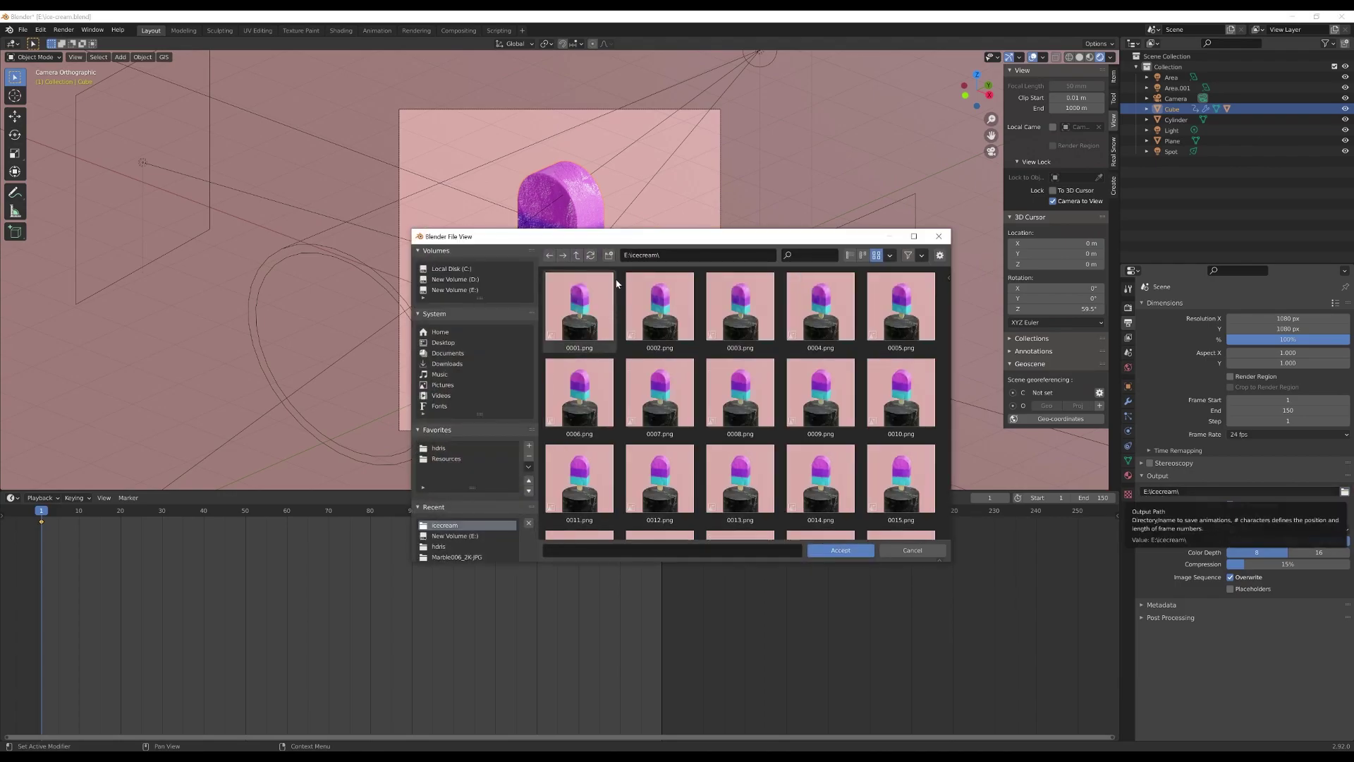
{"action": "left_click", "coordinate": [913, 550]}
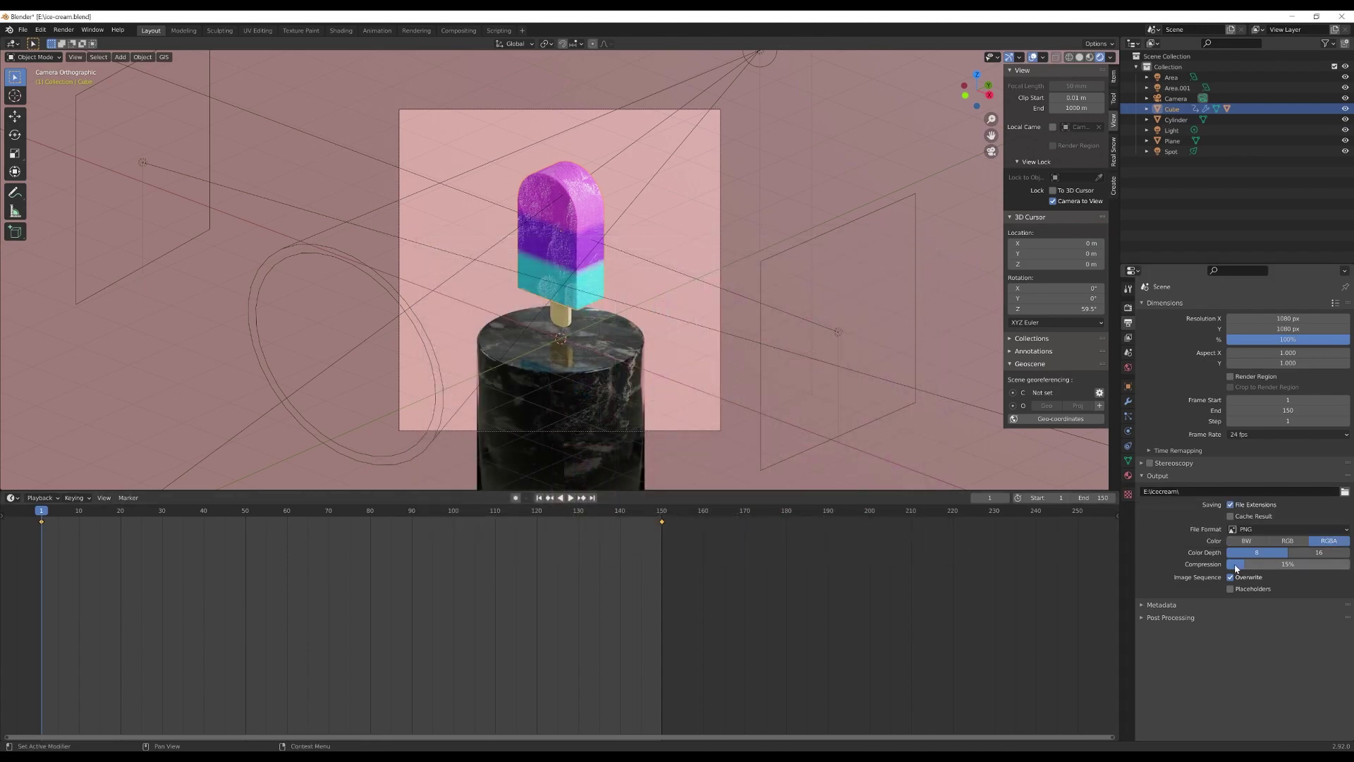
{"action": "left_click", "coordinate": [1258, 530]}
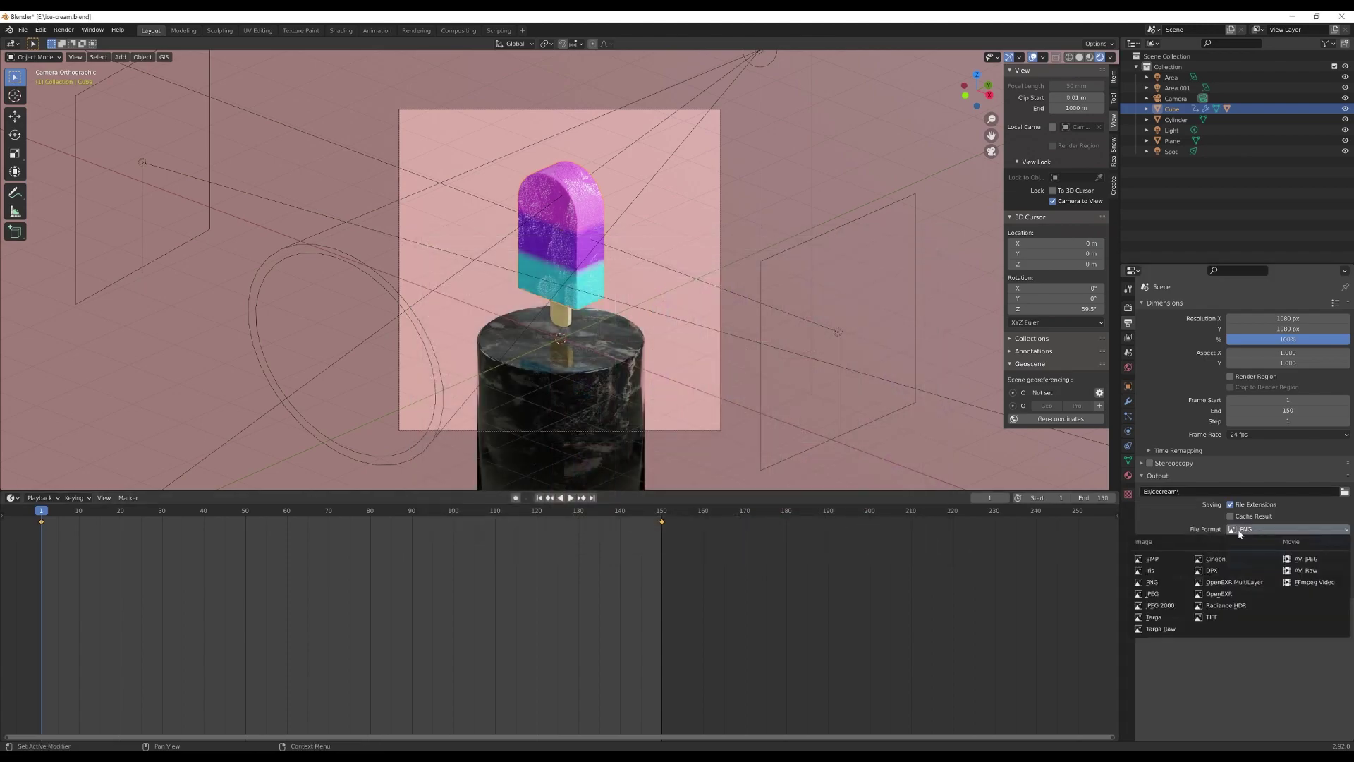
{"action": "left_click", "coordinate": [1246, 529]}
{"action": "left_click", "coordinate": [1177, 518]}
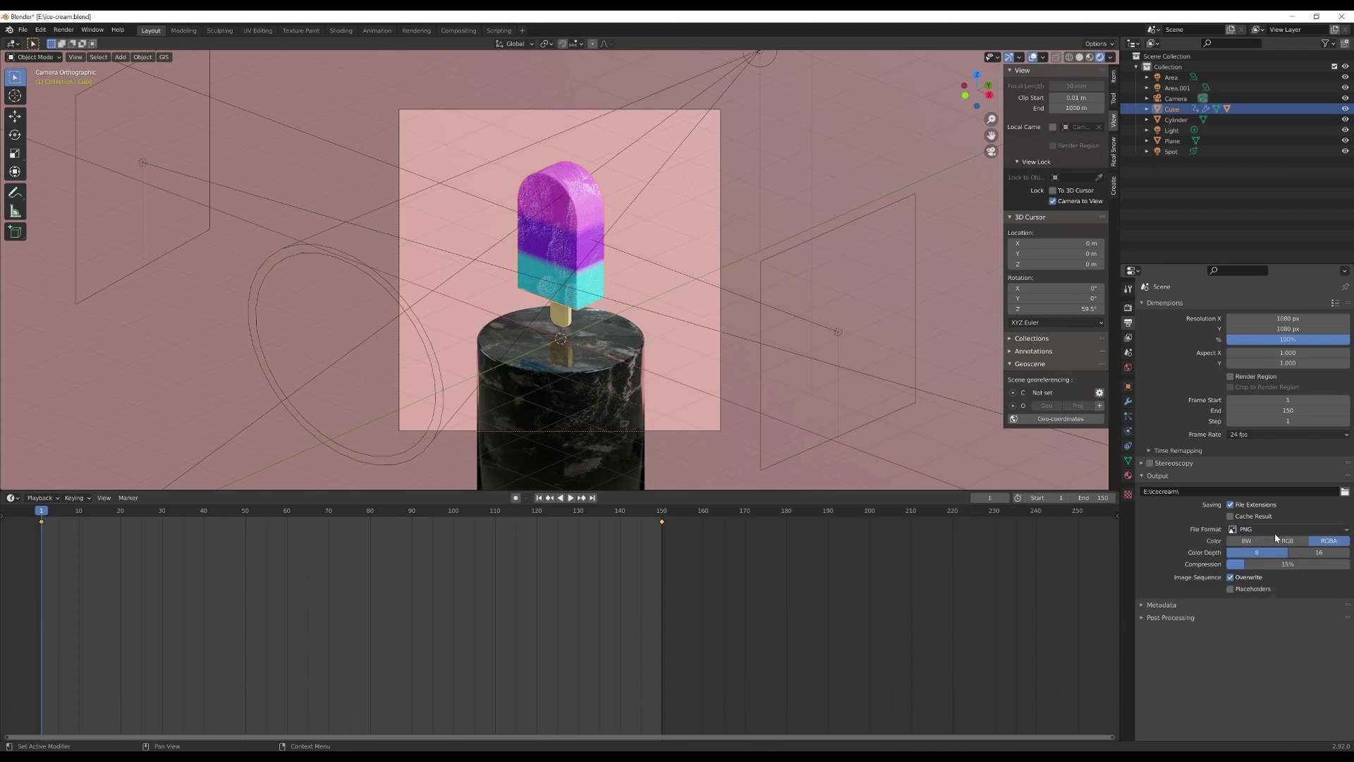
{"action": "left_click", "coordinate": [63, 30]}
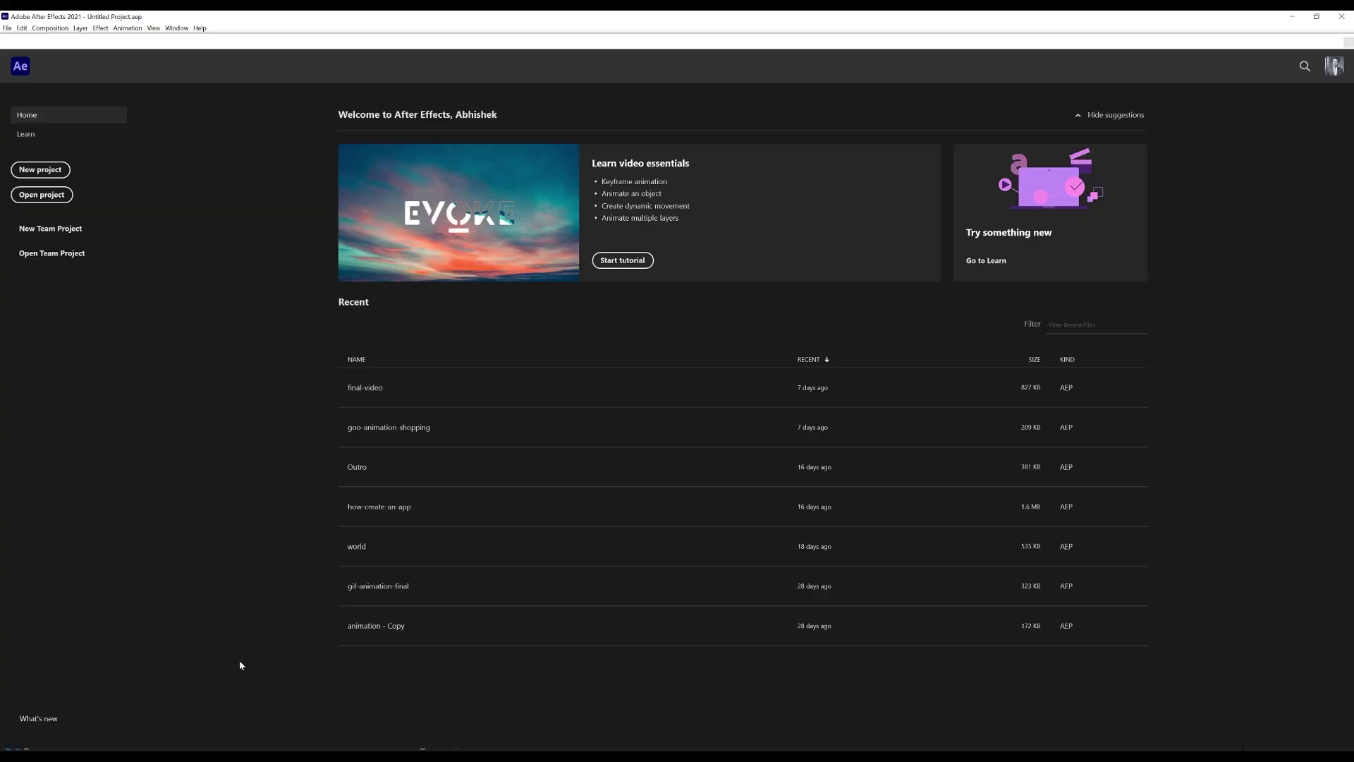
Step: Switch to After Effects, start a new project and create a composition 1080 px wide and 1080 px high
{"action": "left_click", "coordinate": [44, 171]}
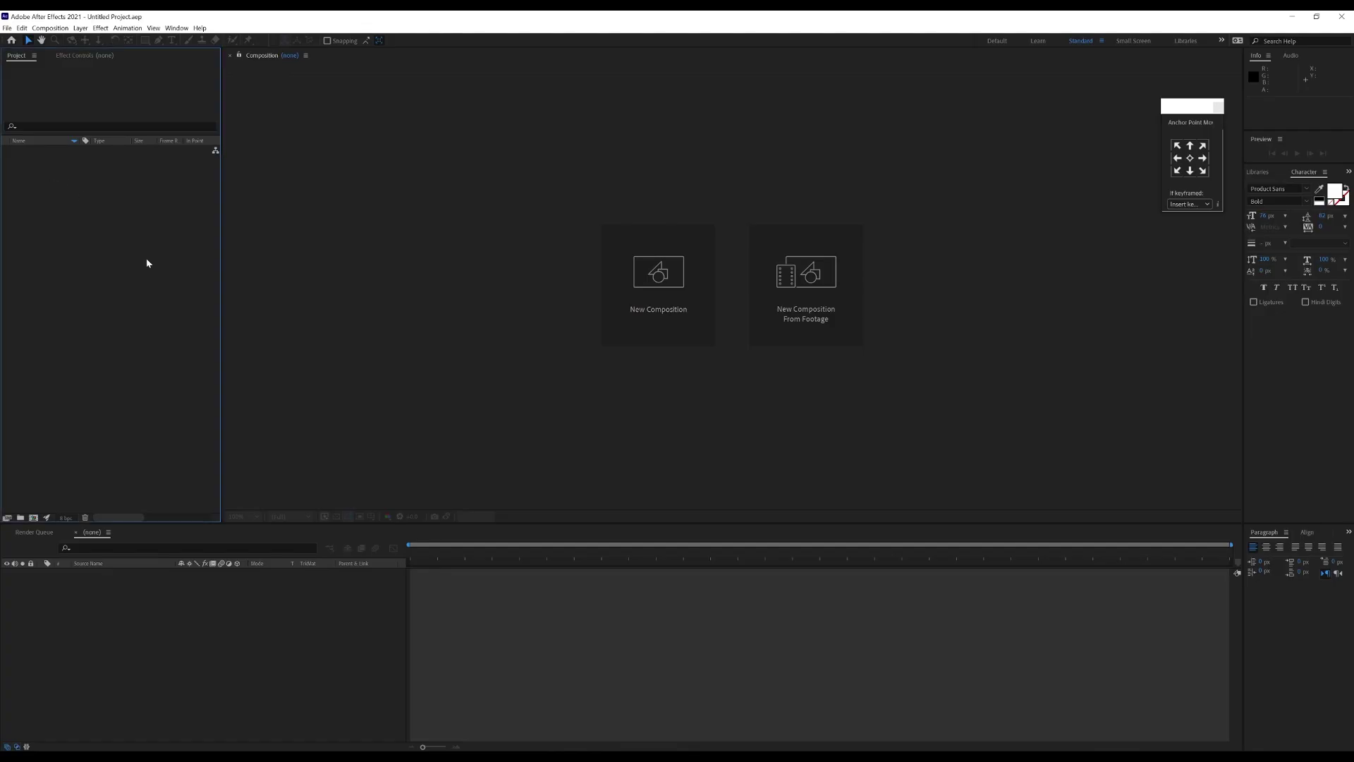
{"action": "left_click", "coordinate": [33, 518]}
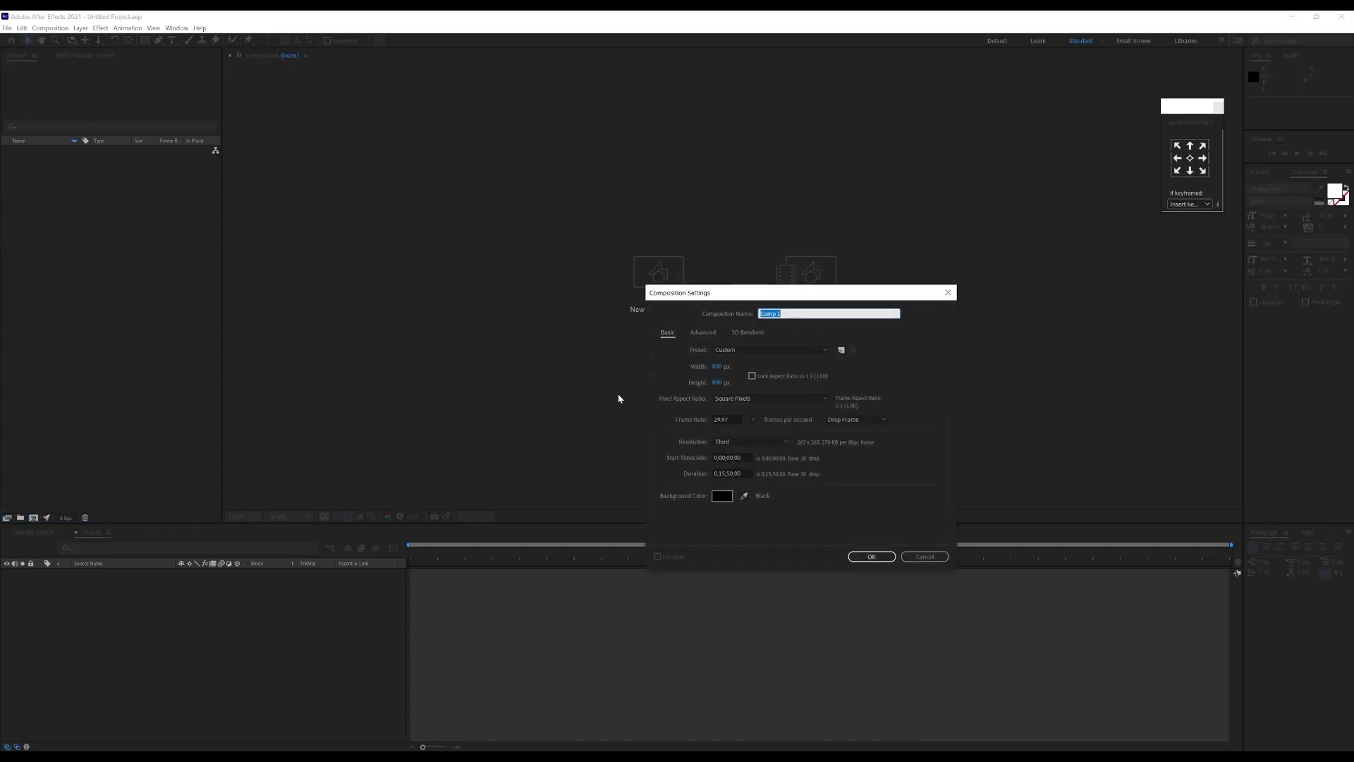
{"action": "left_click", "coordinate": [717, 367]}
{"action": "type", "text": "1080"}
{"action": "key", "text": "Tab"}
{"action": "type", "text": "10"}
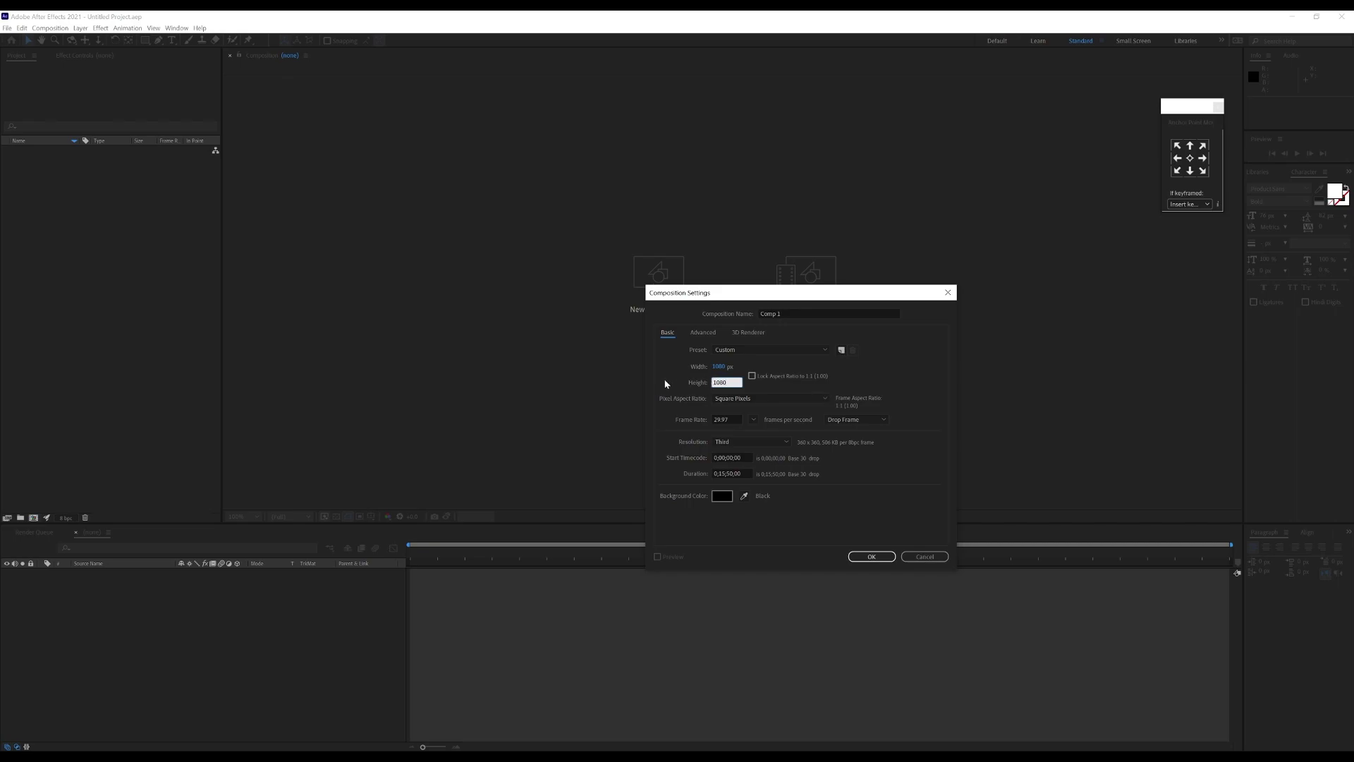
{"action": "left_click", "coordinate": [872, 557]}
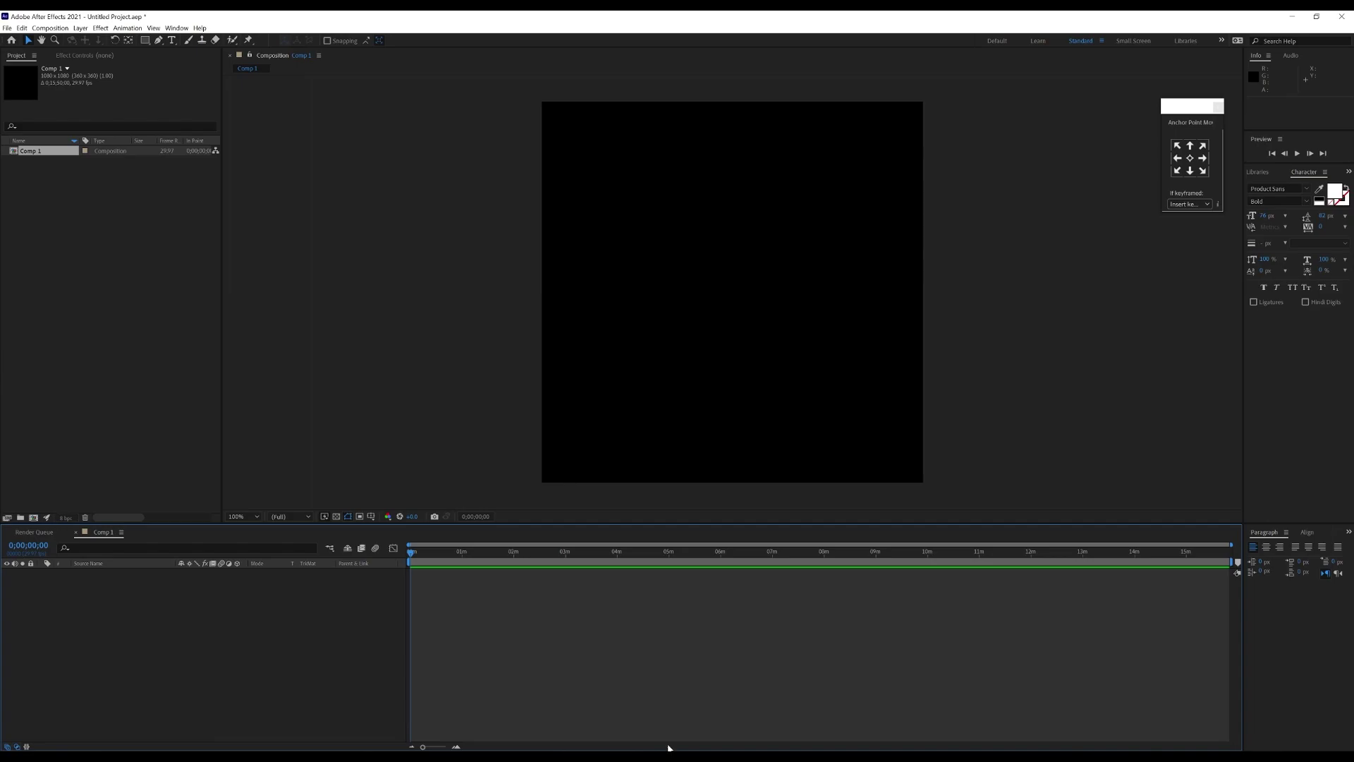
Step: Import the PNG sequence starting at 0001.png from the icecream folder on drive E and add it to Comp 1
{"action": "left_click", "coordinate": [7, 28]}
{"action": "mouse_move", "coordinate": [54, 170]}
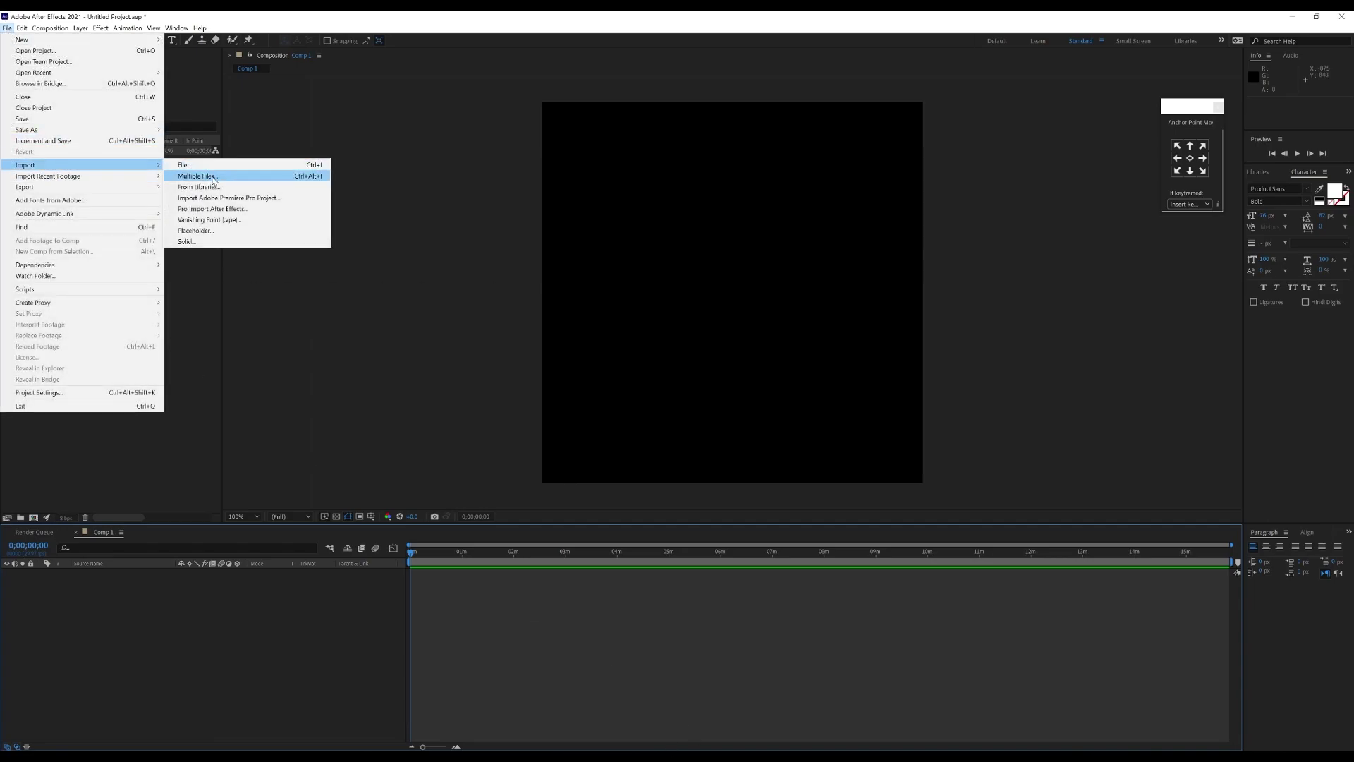
{"action": "left_click", "coordinate": [198, 177]}
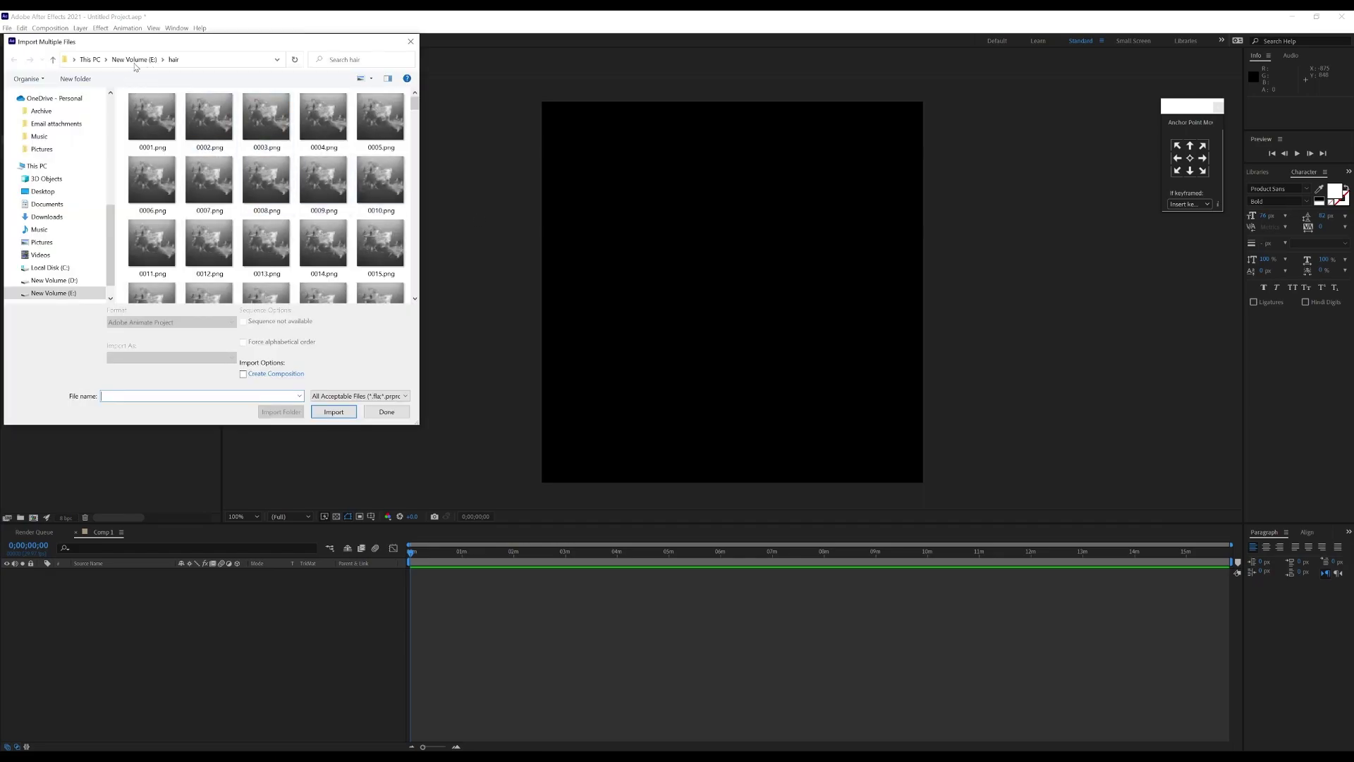
{"action": "left_click", "coordinate": [134, 61]}
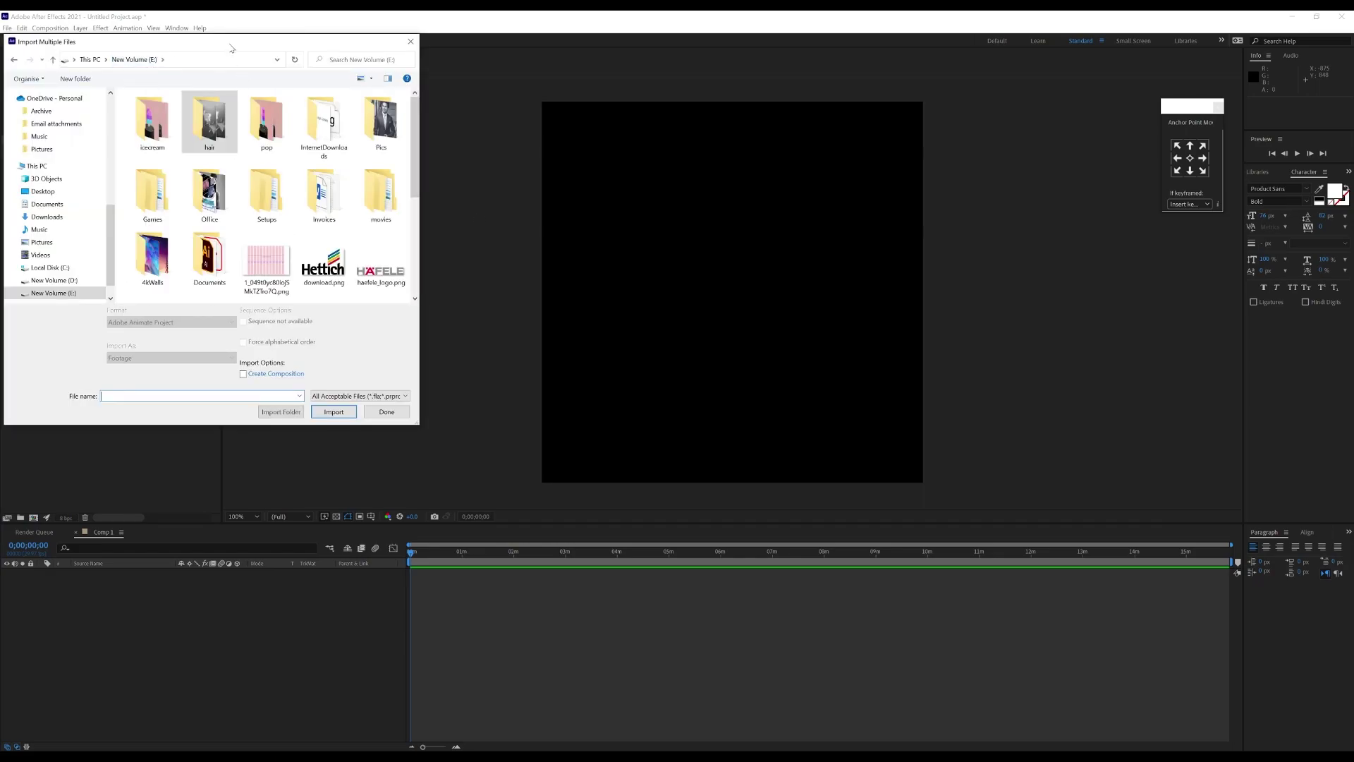
{"action": "left_click_drag", "start_coordinate": [229, 42], "coordinate": [456, 119]}
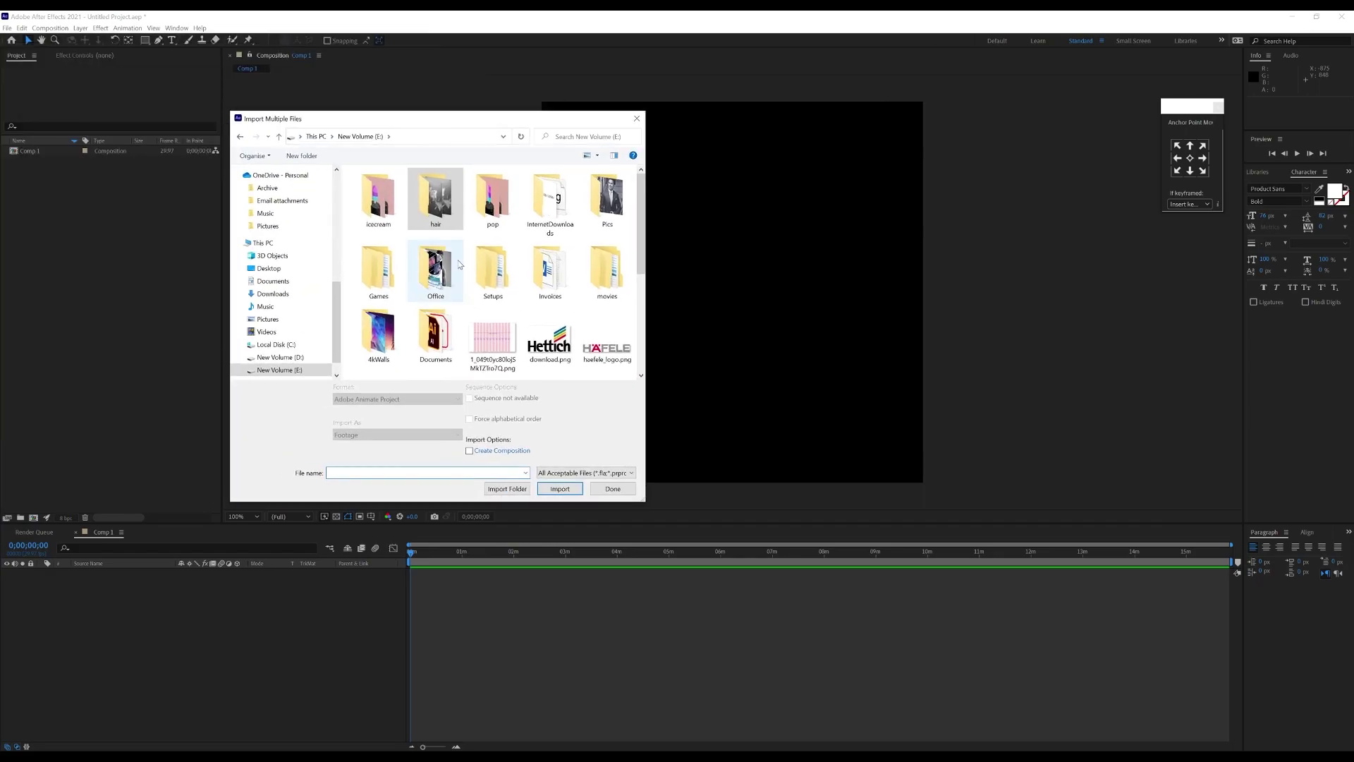
{"action": "double_click", "coordinate": [381, 220]}
{"action": "left_click", "coordinate": [385, 217]}
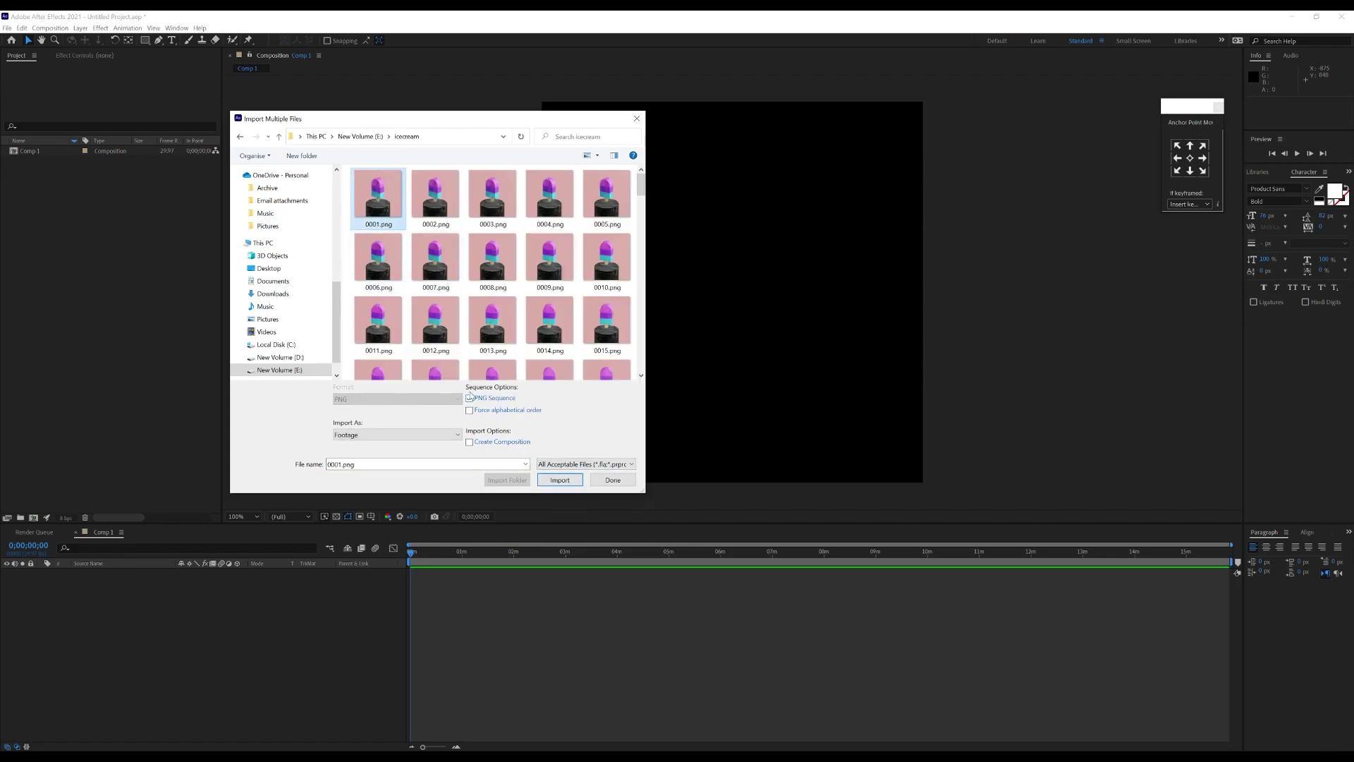
{"action": "left_click", "coordinate": [564, 481]}
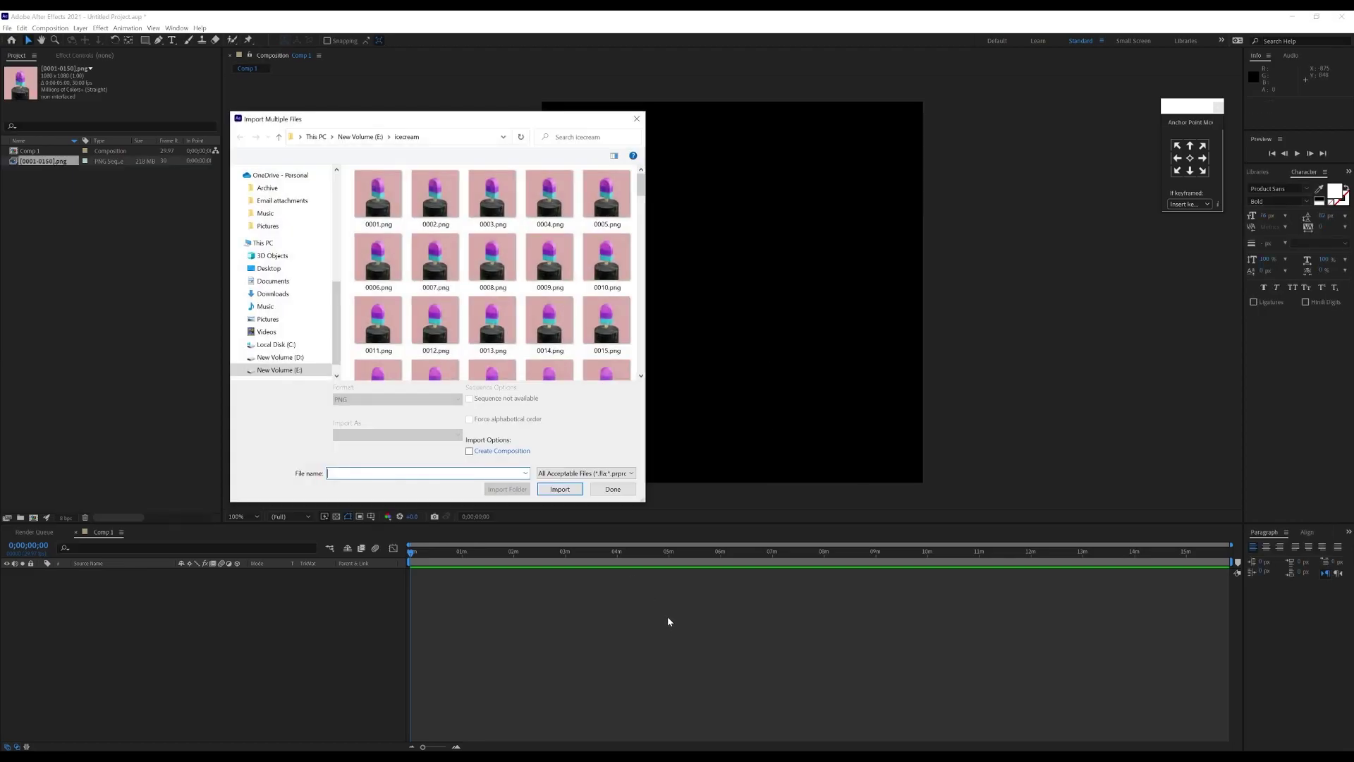
{"action": "left_click", "coordinate": [613, 489]}
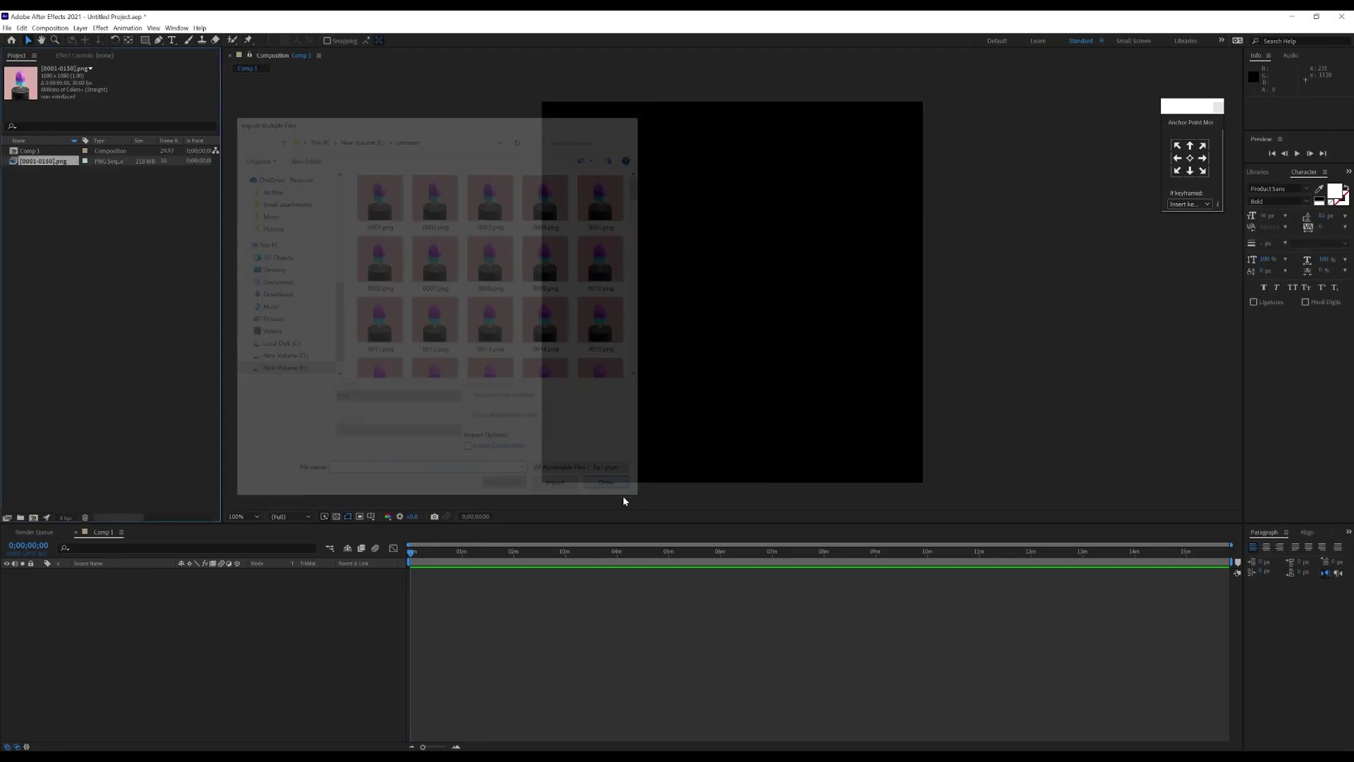
{"action": "left_click", "coordinate": [36, 184]}
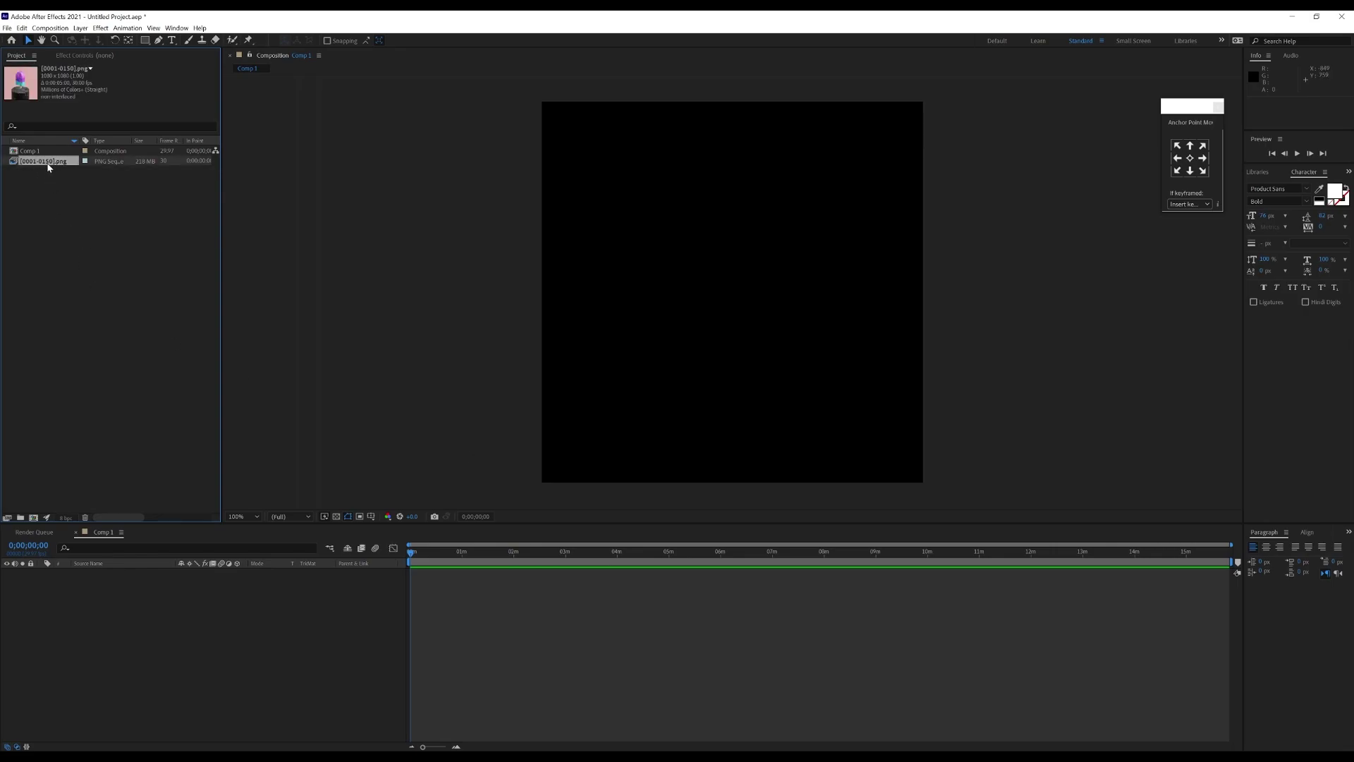
{"action": "left_click_drag", "start_coordinate": [51, 166], "coordinate": [84, 592]}
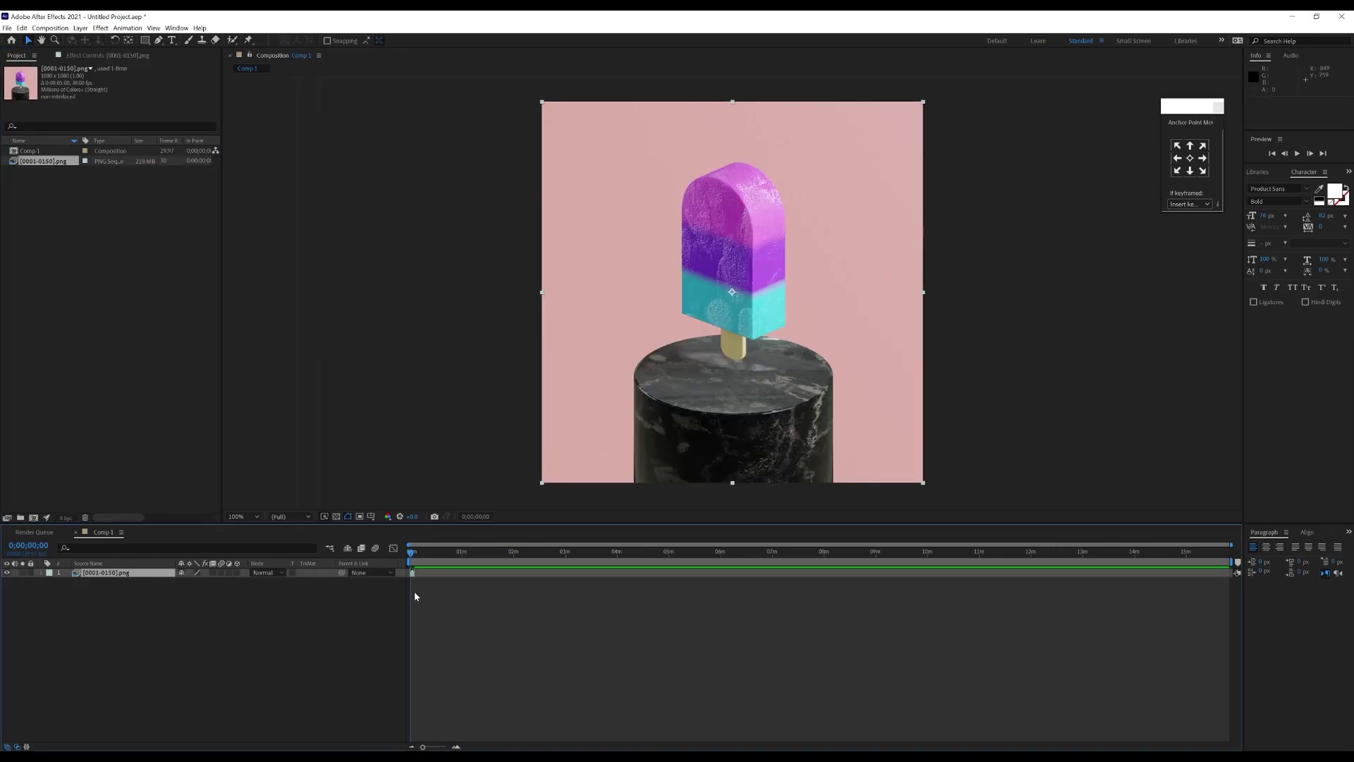
Step: Set the end of Comp 1's work area to the end of the popsicle image sequence layer
{"action": "left_click", "coordinate": [456, 746]}
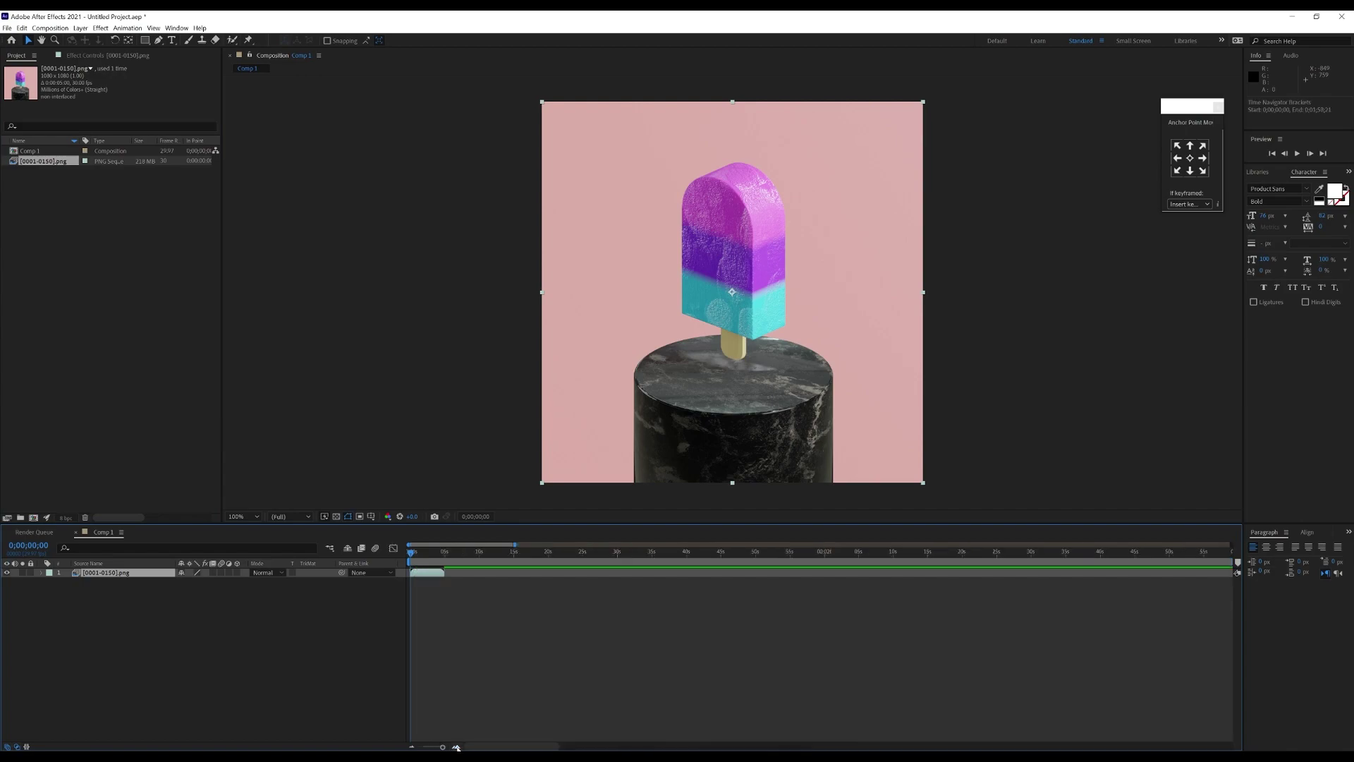
{"action": "left_click_drag", "start_coordinate": [414, 557], "coordinate": [478, 561]}
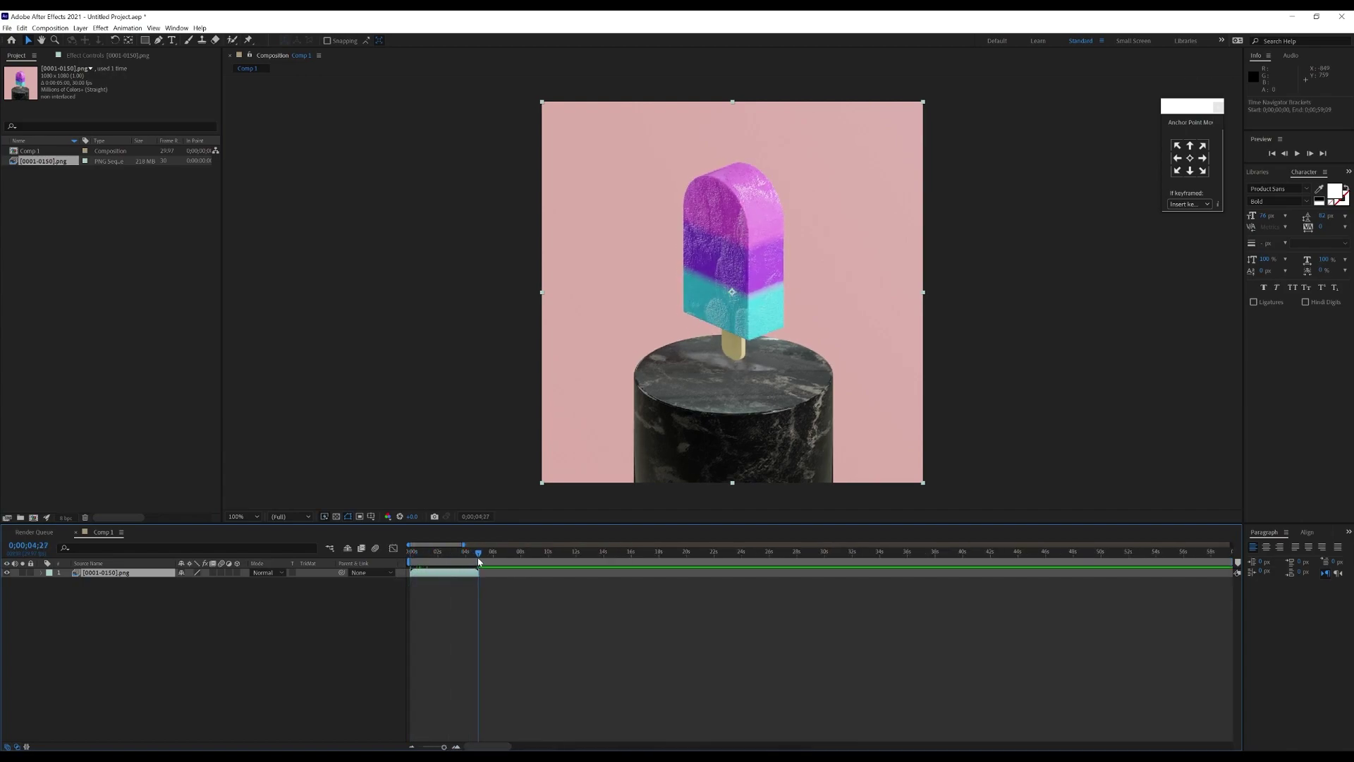
{"action": "key", "text": "n"}
{"action": "left_click", "coordinate": [456, 747]}
{"action": "left_click", "coordinate": [455, 748]}
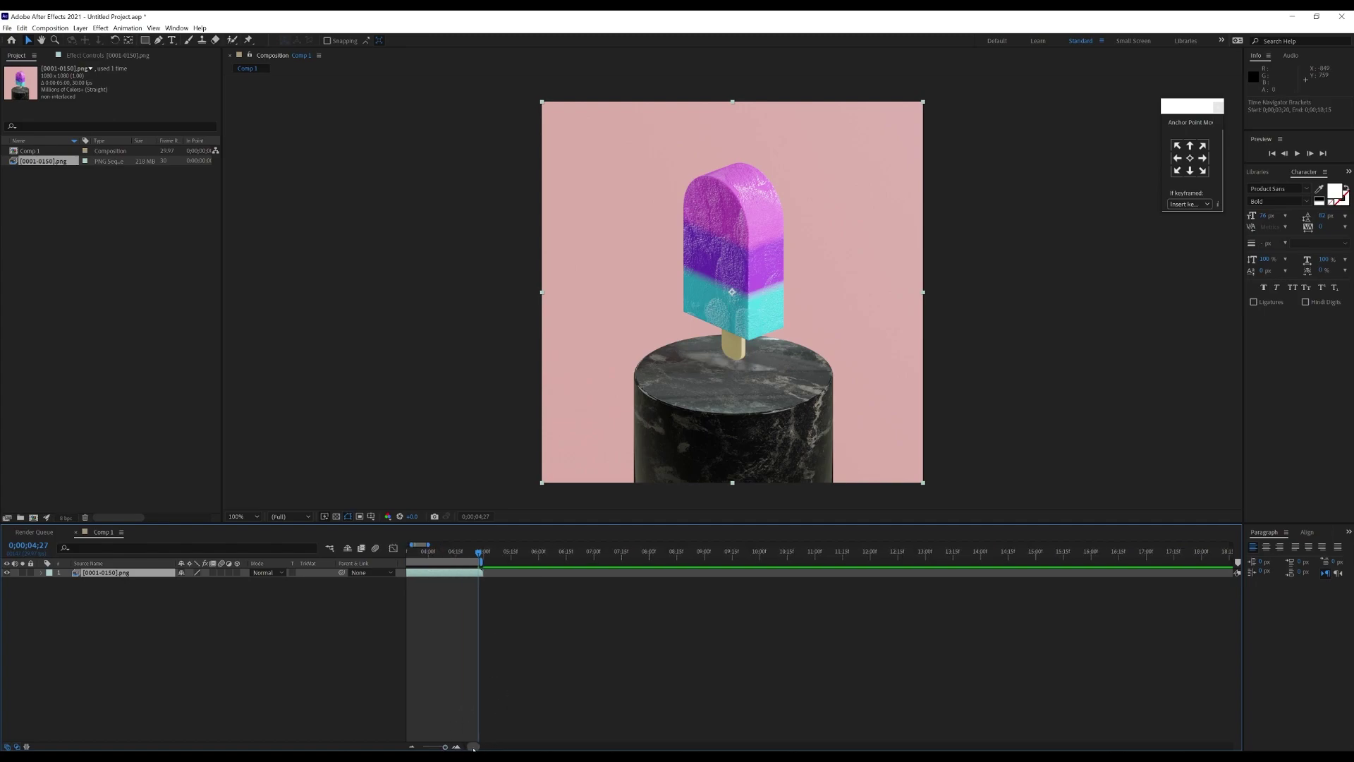
{"action": "left_click_drag", "start_coordinate": [472, 748], "coordinate": [456, 749]}
{"action": "left_click_drag", "start_coordinate": [679, 560], "coordinate": [688, 561]}
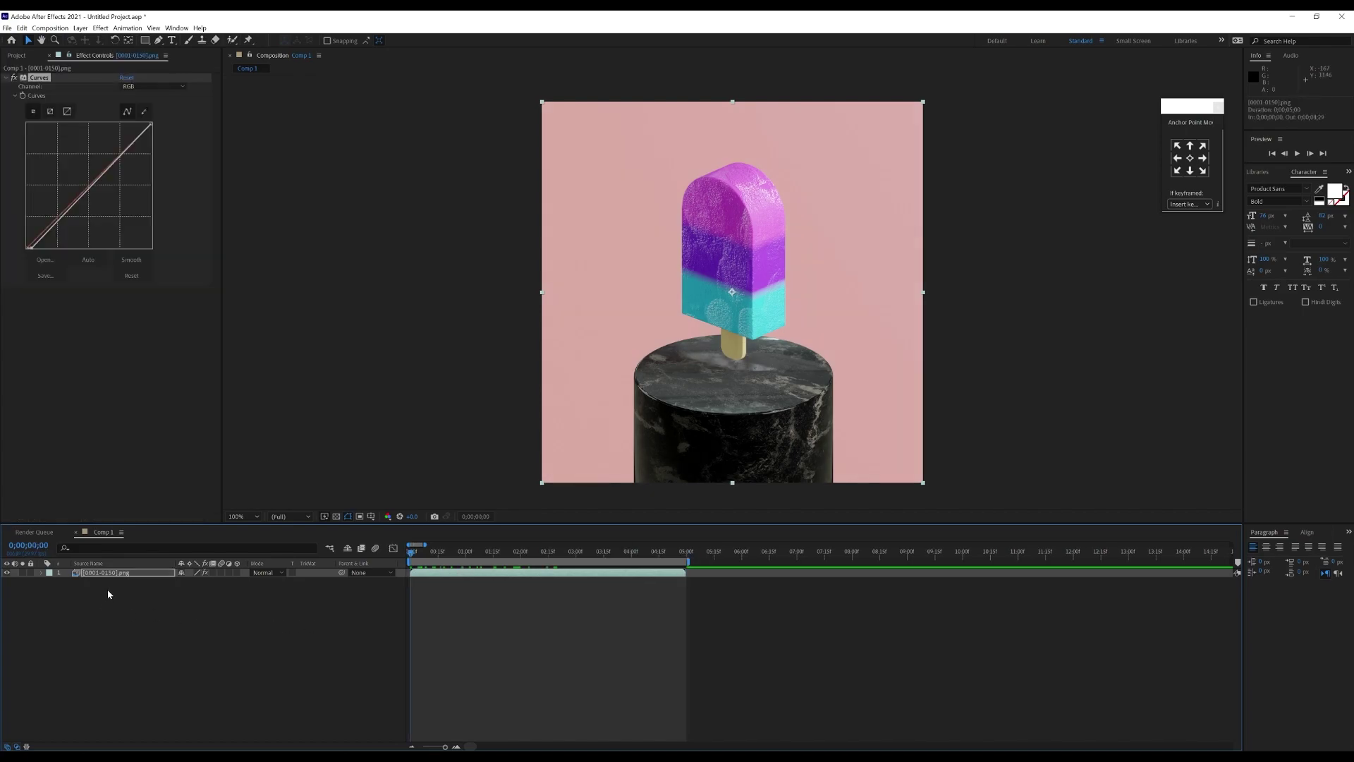
Step: Add Comp 1 to the render queue, save its output as Comp 1.avi in the icecream folder, and start rendering
{"action": "left_click", "coordinate": [112, 574]}
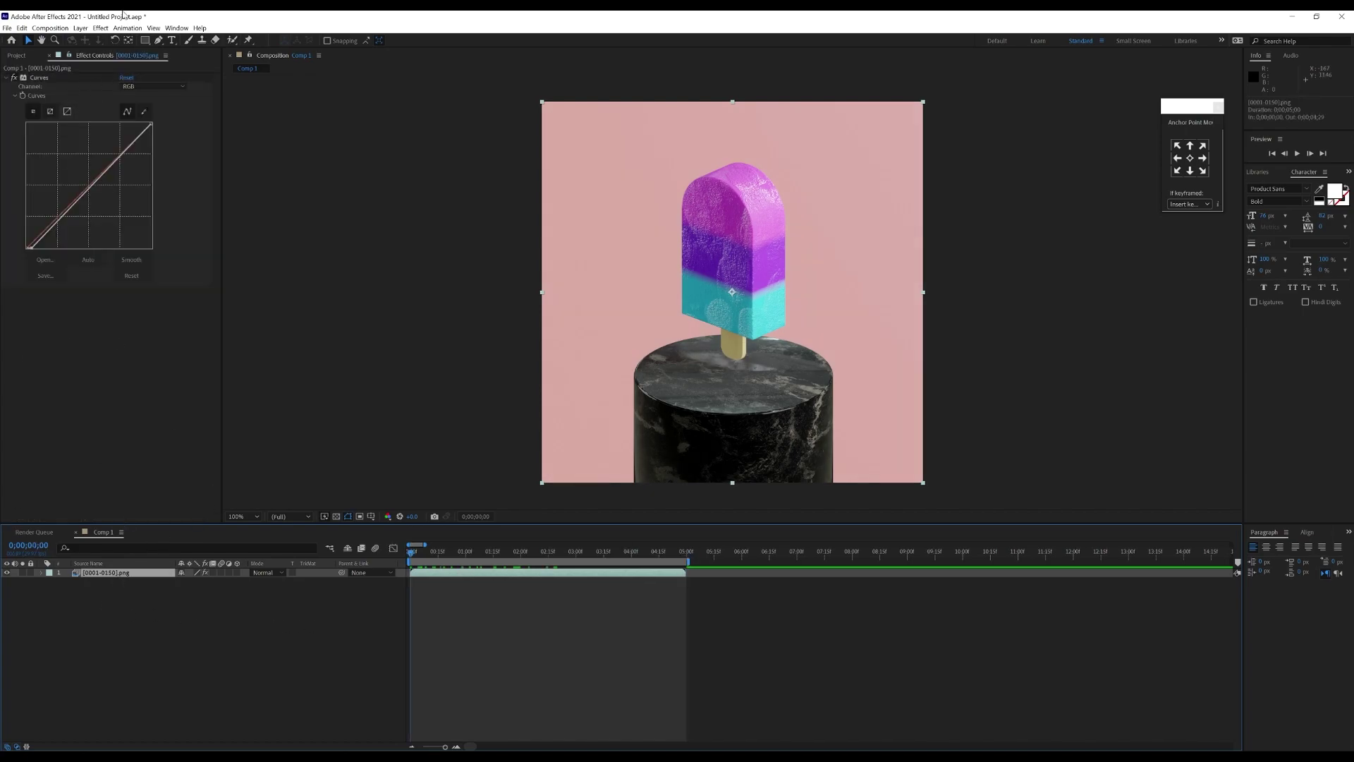
{"action": "left_click", "coordinate": [58, 30]}
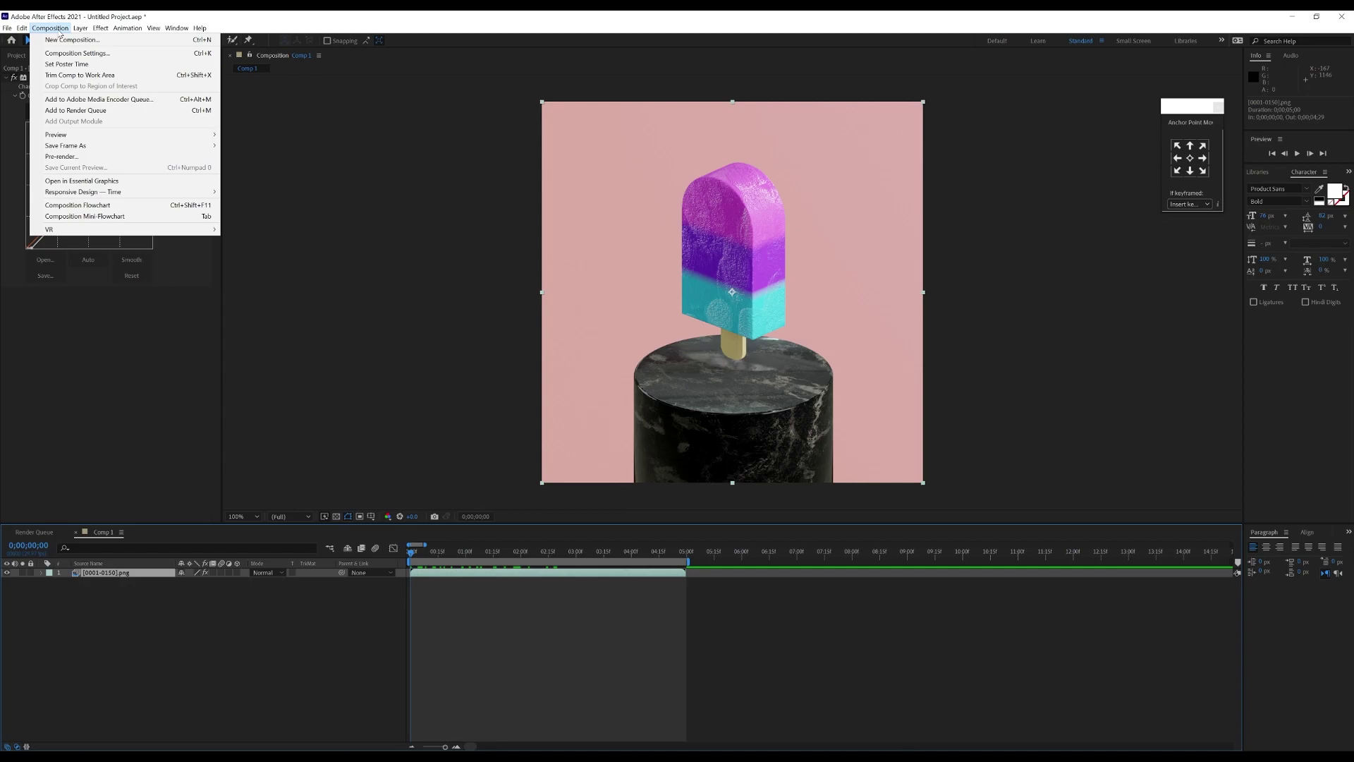
{"action": "left_click", "coordinate": [75, 110]}
{"action": "left_click", "coordinate": [260, 603]}
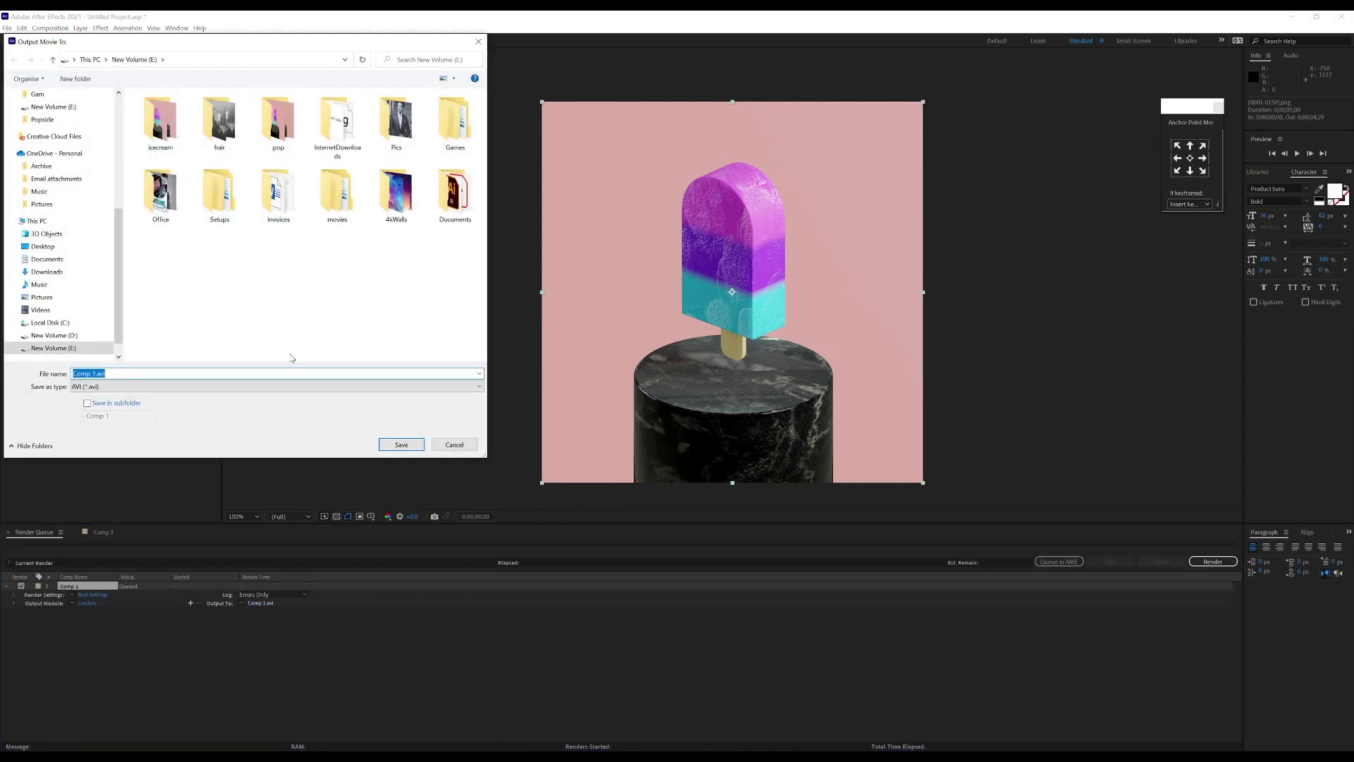
{"action": "double_click", "coordinate": [161, 123]}
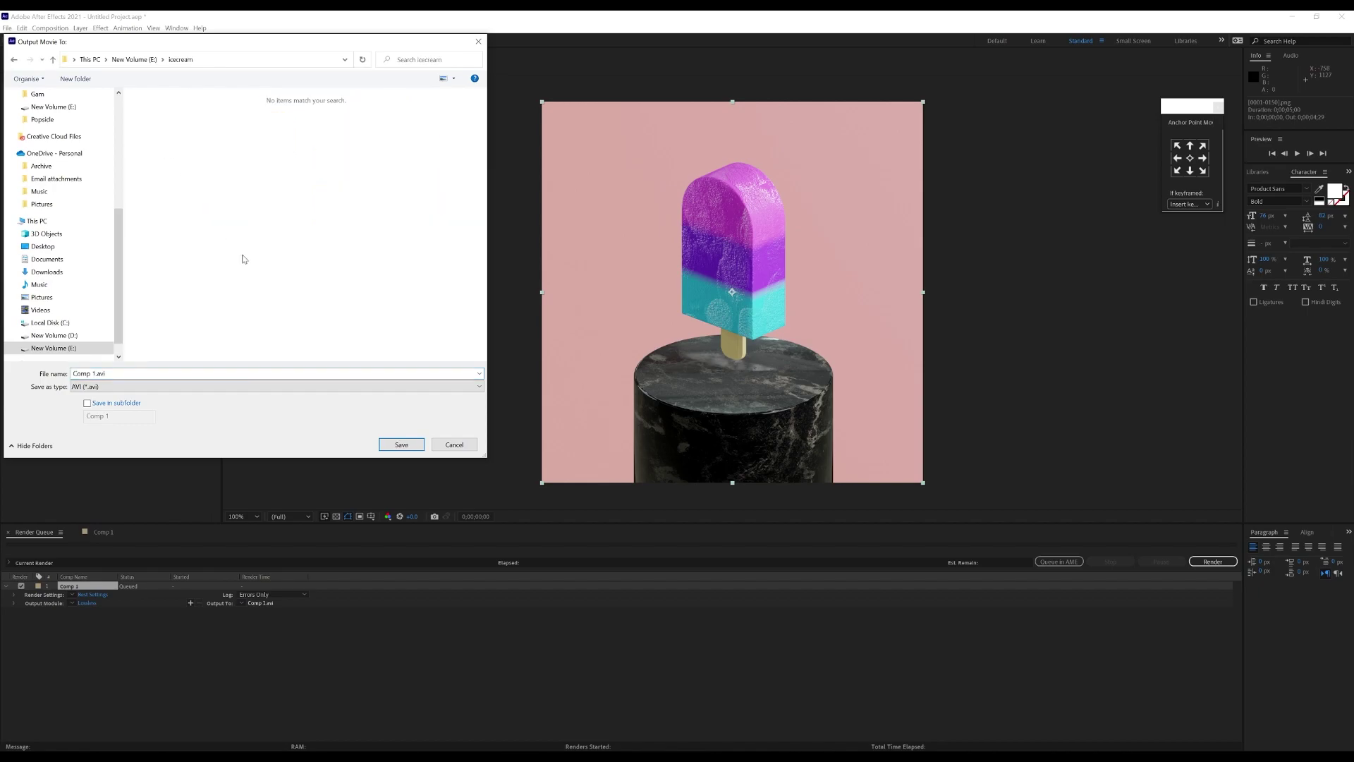
{"action": "left_click", "coordinate": [401, 444]}
{"action": "left_click", "coordinate": [1212, 561]}
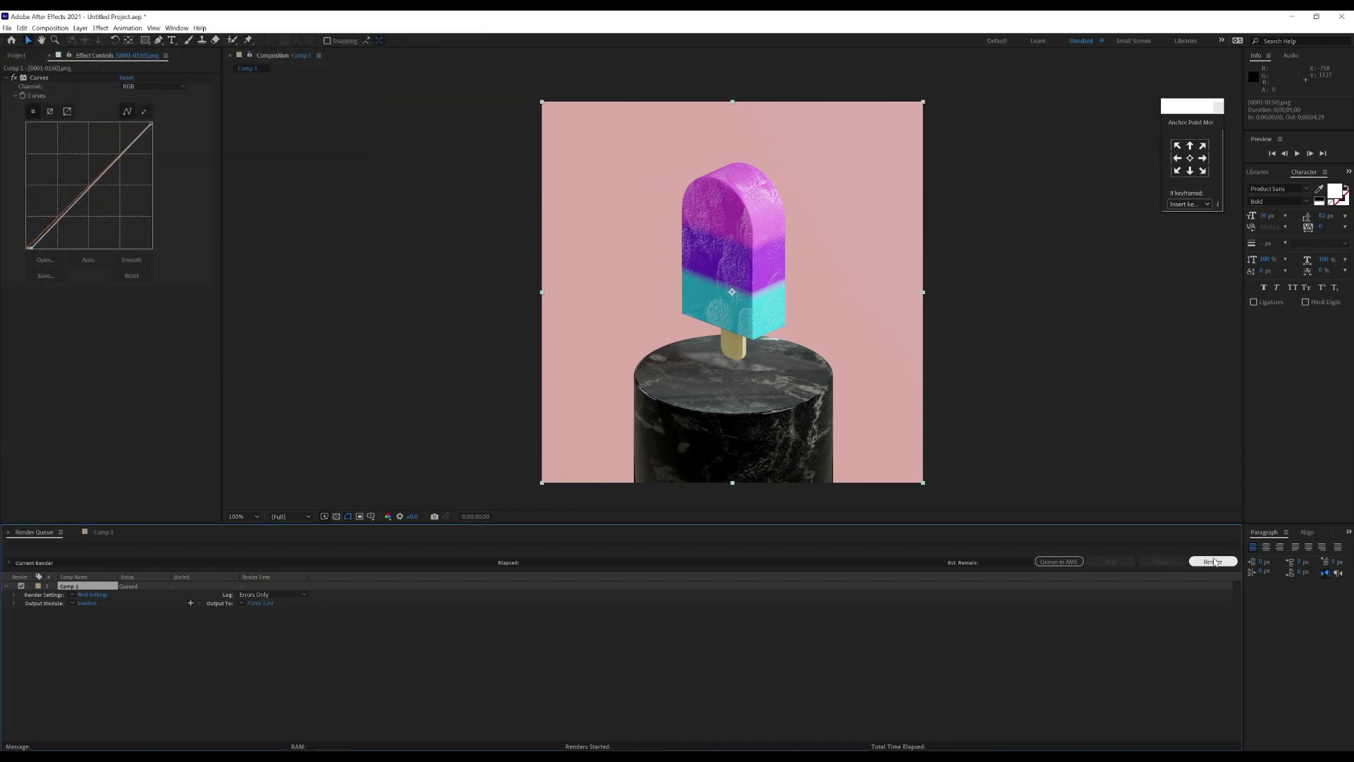